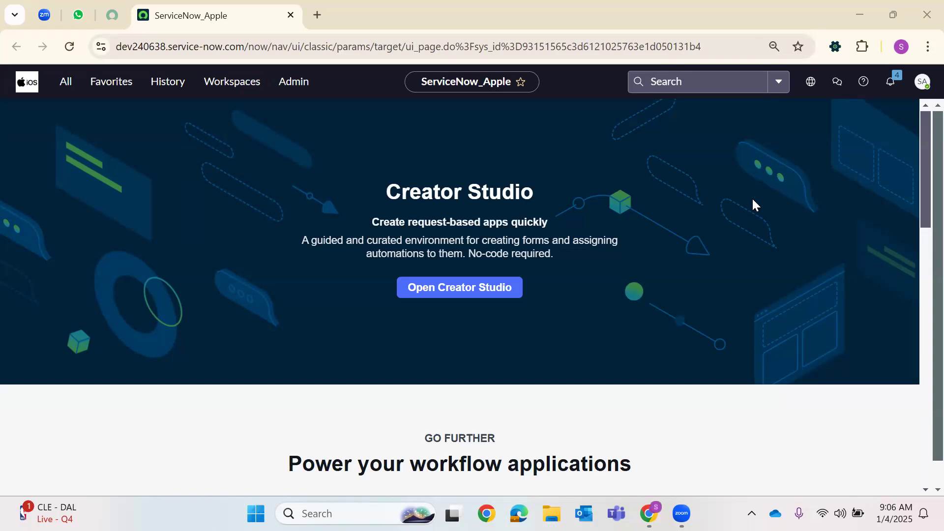
# Open the instance's Service Portal by adding 'sp' to its base address in a new tab
pyautogui.click(69, 92)
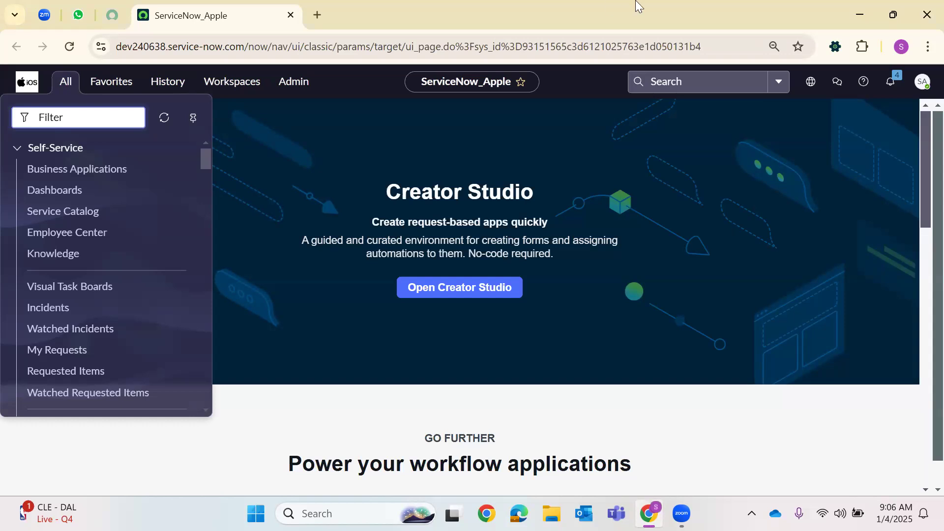
pyautogui.moveTo(250, 45); pyautogui.dragTo(117, 46)
pyautogui.hotkey('ctrl', 'c')
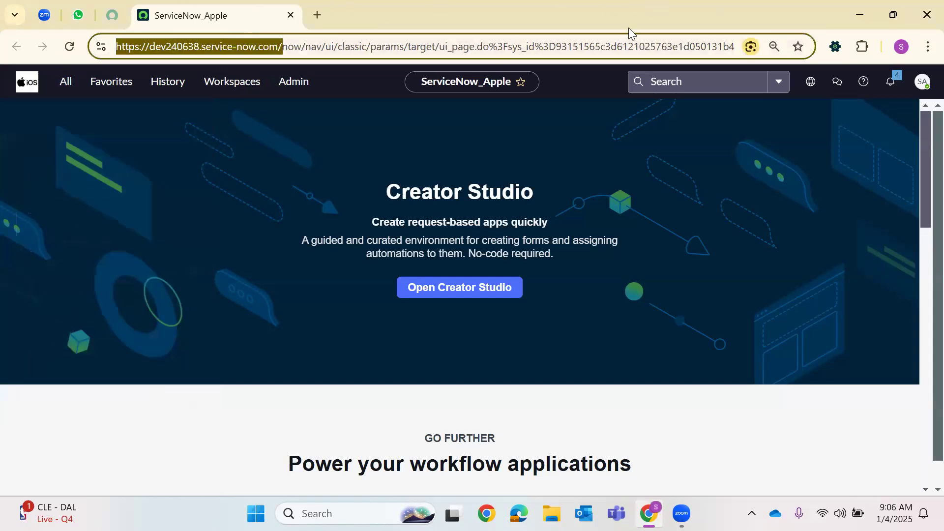
pyautogui.hotkey('ctrl', 't')
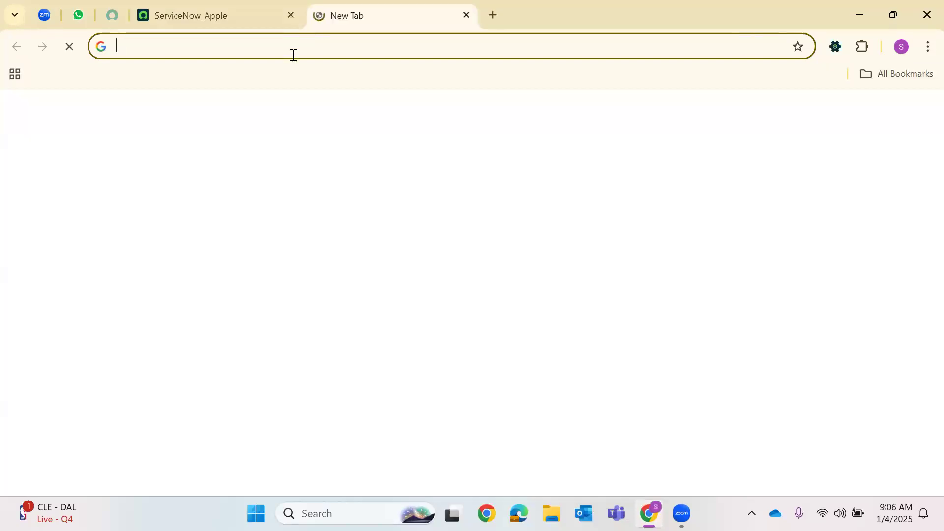
pyautogui.hotkey('ctrl', 'v')
pyautogui.write('sp')
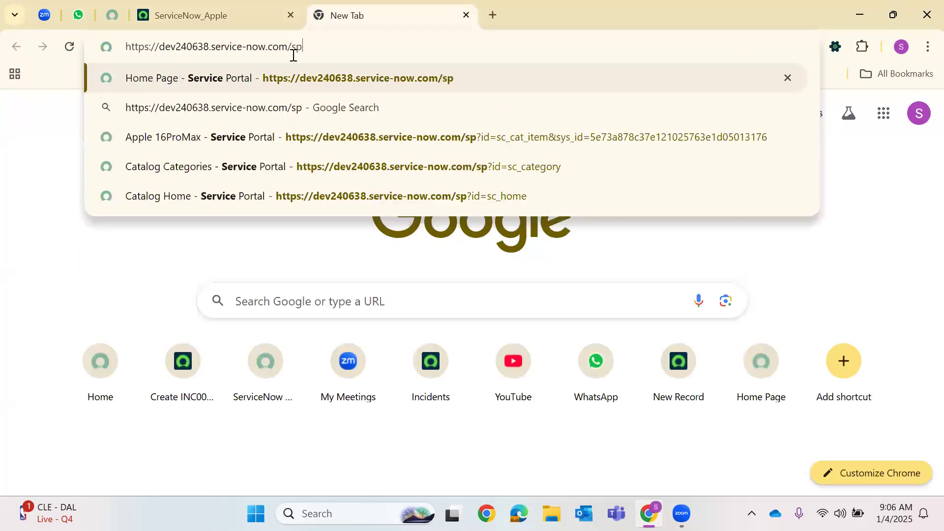
pyautogui.press('Return')
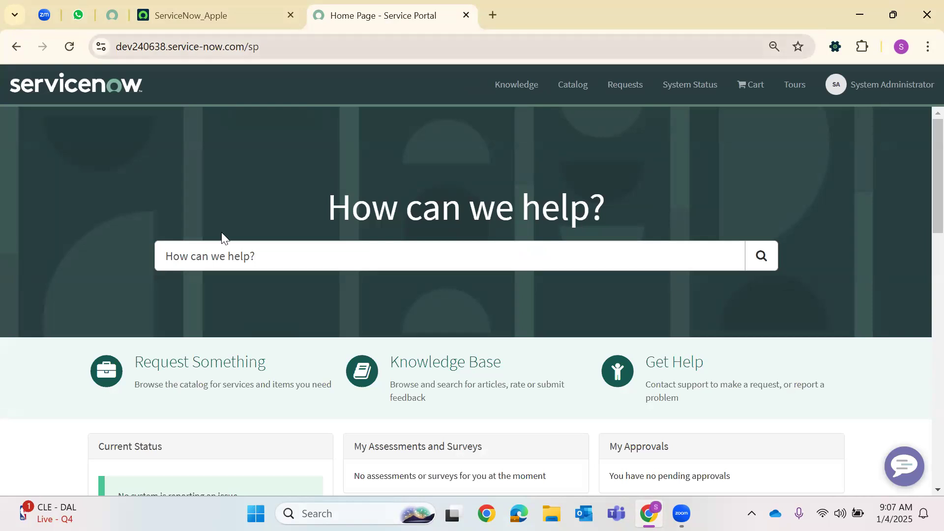
# Search the portal for '16ap', open the Apple 16ProMax catalog item and scroll through its order form
pyautogui.click(221, 257)
pyautogui.write('apple 1')
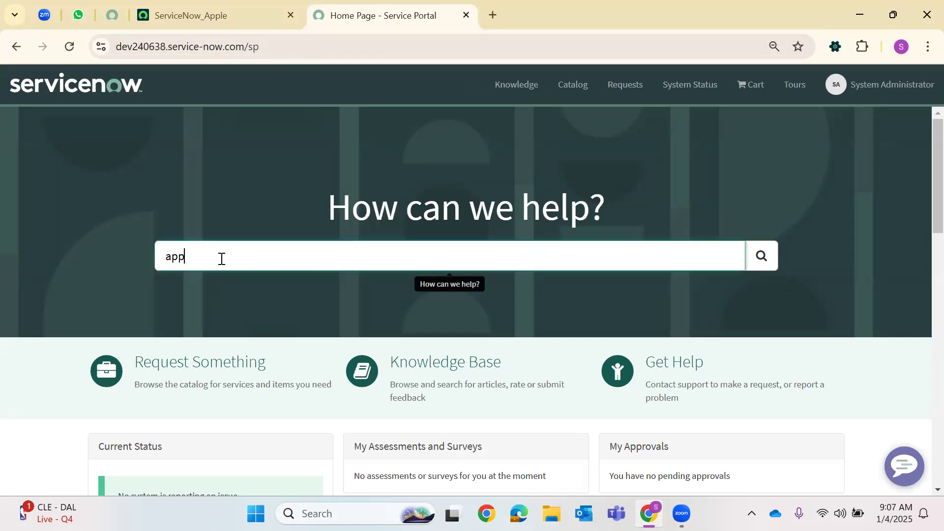
pyautogui.press('BackSpace')
pyautogui.press('BackSpace')
pyautogui.press('BackSpace')
pyautogui.press('BackSpace')
pyautogui.press('BackSpace')
pyautogui.press('BackSpace')
pyautogui.press('BackSpace')
pyautogui.write('16ap')
pyautogui.press('Return')
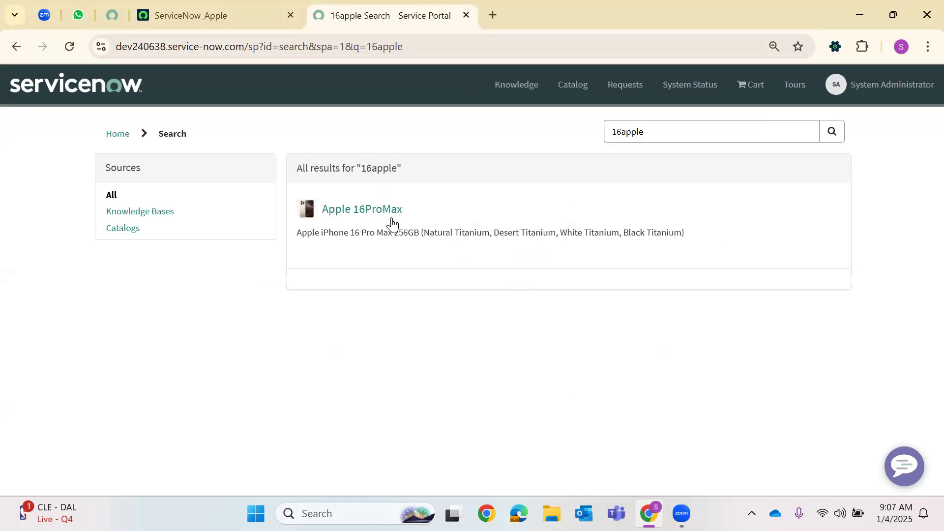
pyautogui.click(442, 233)
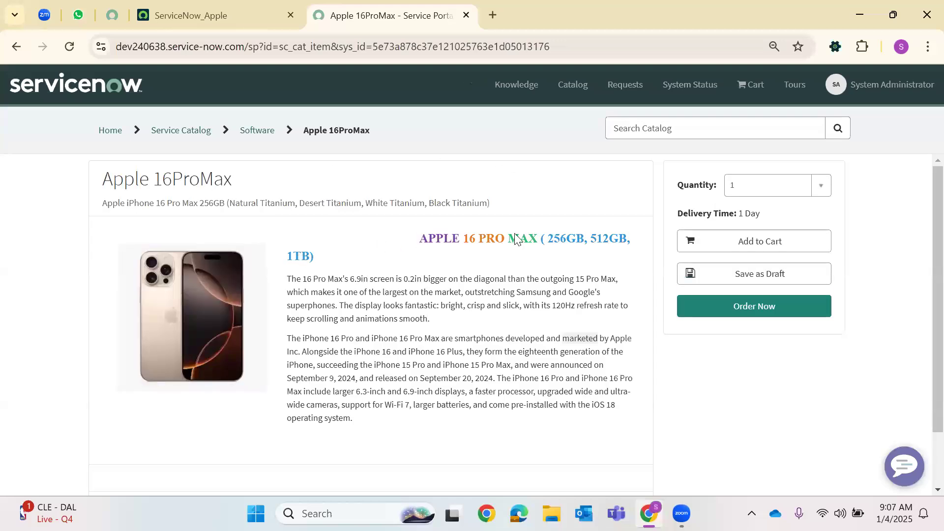
pyautogui.scroll(-4, 380, 308)
pyautogui.scroll(3, 382, 308)
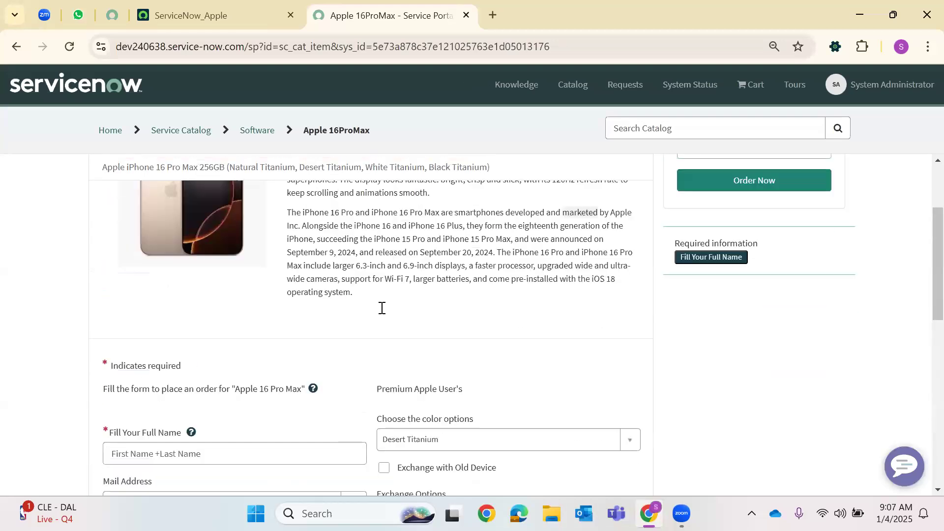
pyautogui.scroll(-8, 295, 339)
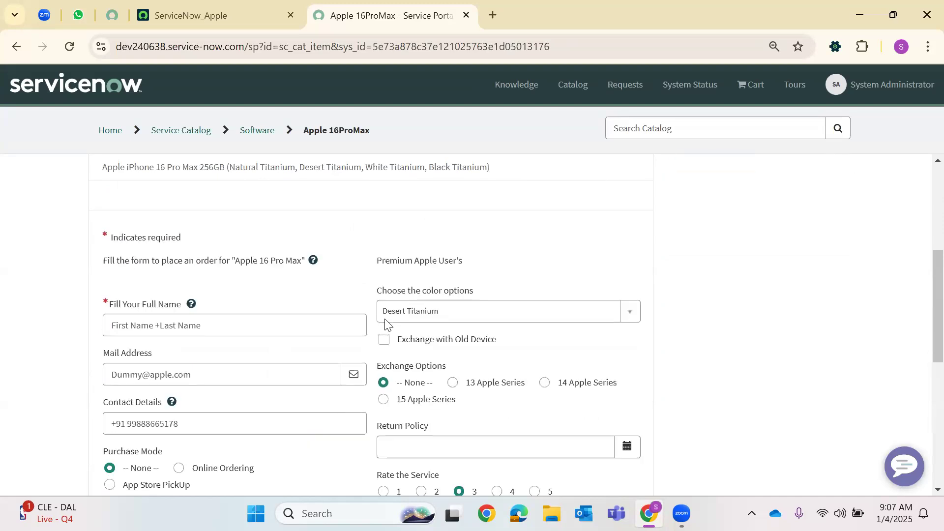
pyautogui.scroll(-3, 206, 359)
pyautogui.scroll(10, 212, 355)
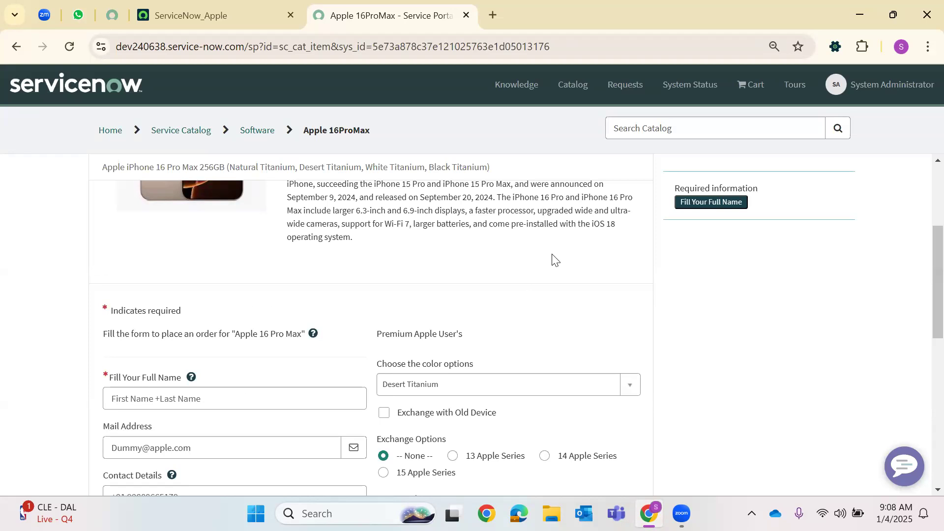
pyautogui.scroll(3, 570, 211)
# Search the catalog for 'create incident' and open the Create Incident item
pyautogui.click(653, 127)
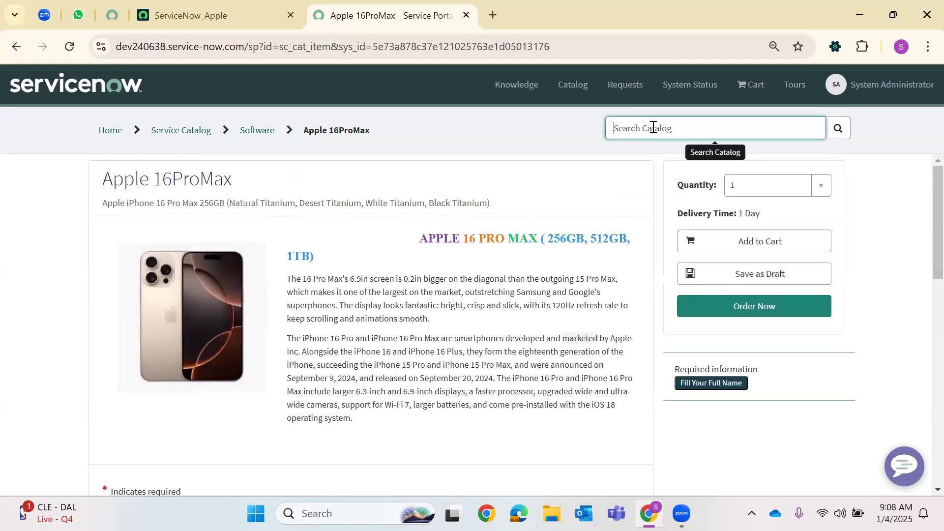
pyautogui.write('create incident')
pyautogui.press('Return')
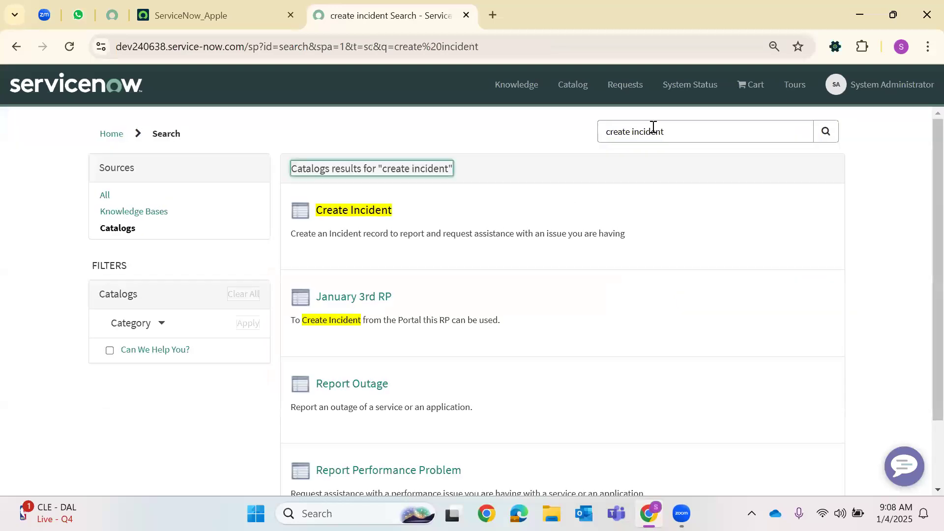
pyautogui.click(353, 213)
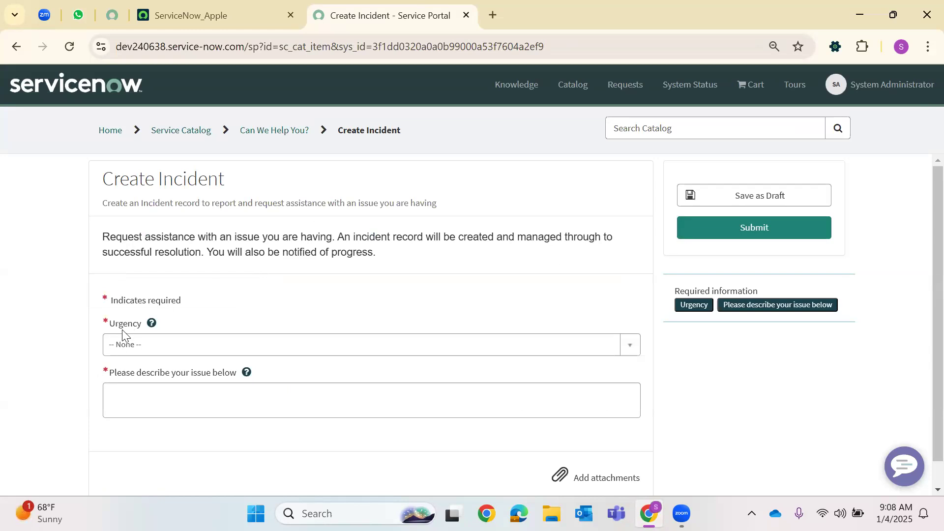
# Submit the incident with Urgency 1 - High and description '4th January 2025'
pyautogui.click(305, 346)
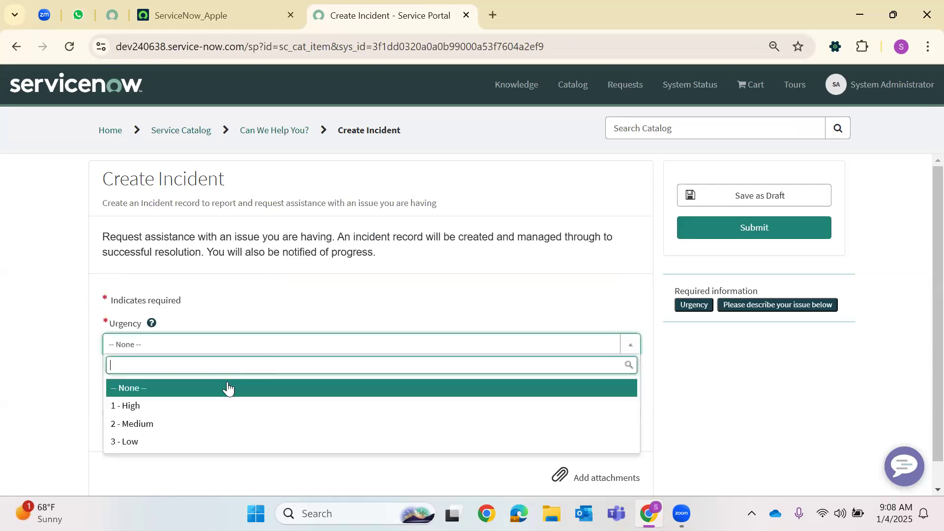
pyautogui.click(162, 407)
pyautogui.click(202, 407)
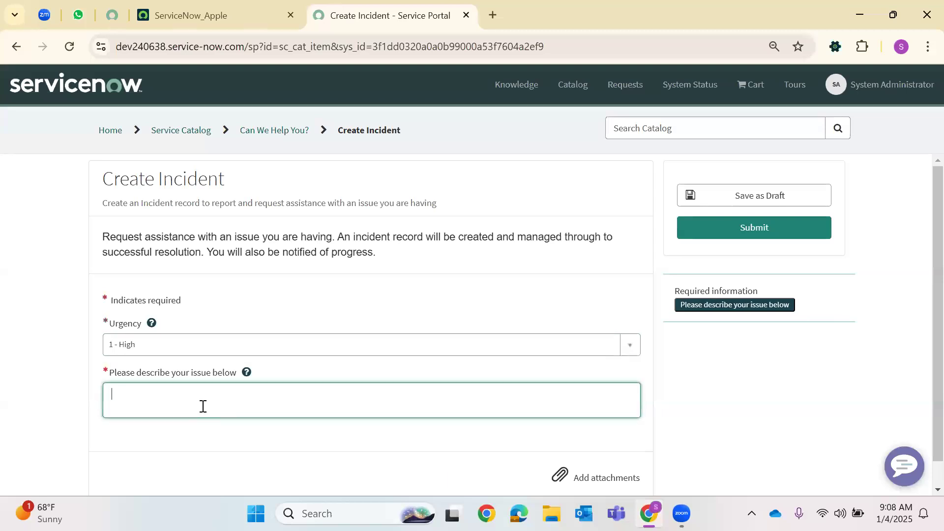
pyautogui.write('4th Ja')
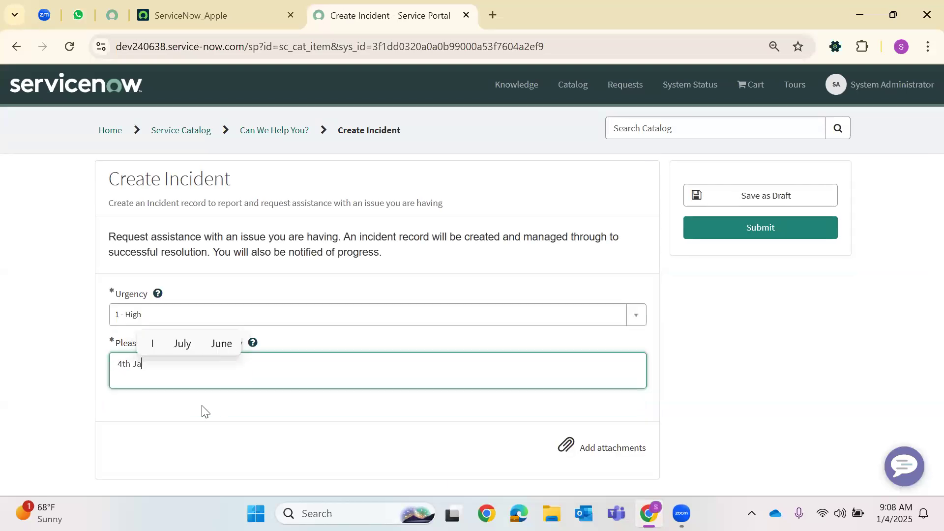
pyautogui.write('nuary 2025')
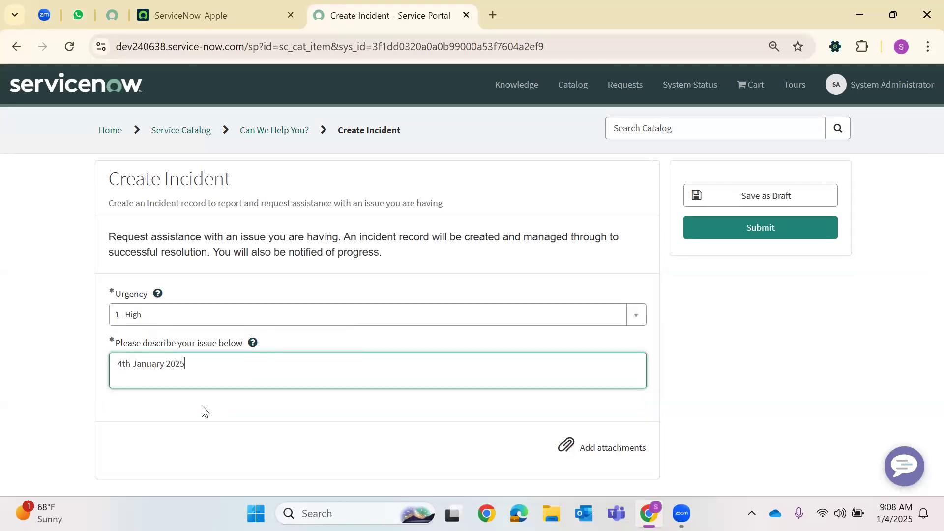
pyautogui.click(776, 236)
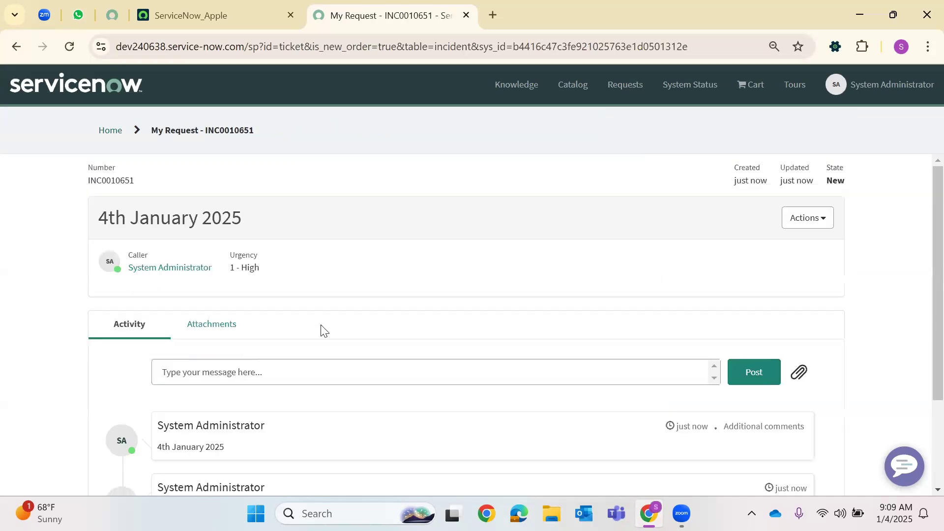
# Copy the new incident's number and open incident.list from the main instance tab
pyautogui.doubleClick(121, 181)
pyautogui.rightClick(121, 182)
pyautogui.click(165, 201)
pyautogui.click(185, 9)
pyautogui.click(66, 91)
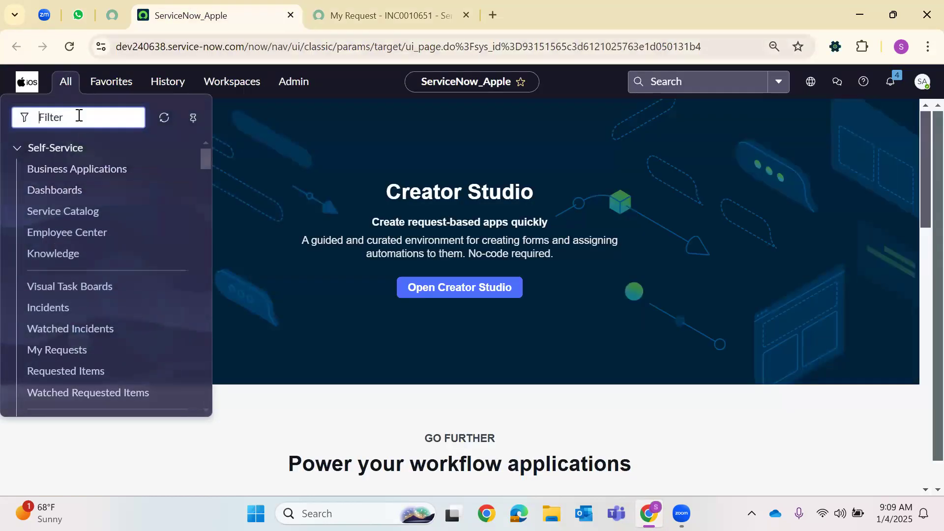
pyautogui.write('incident.')
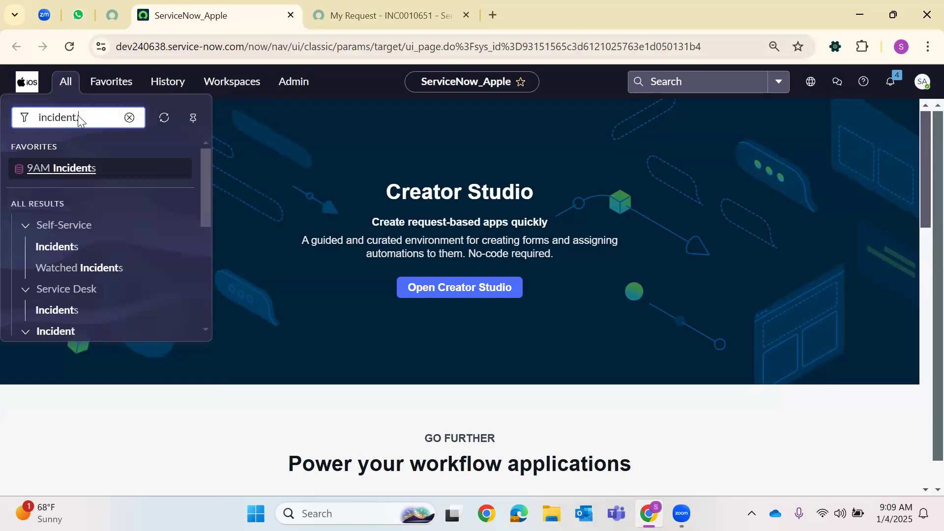
pyautogui.write('list')
pyautogui.press('Return')
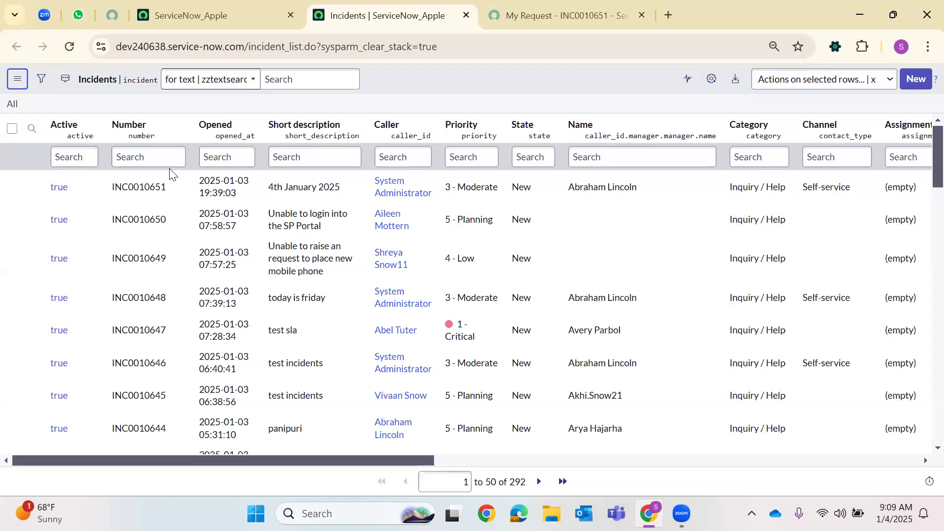
# Filter incidents by the copied number and check its short description '4th January 2025'
pyautogui.click(126, 156)
pyautogui.rightClick(128, 165)
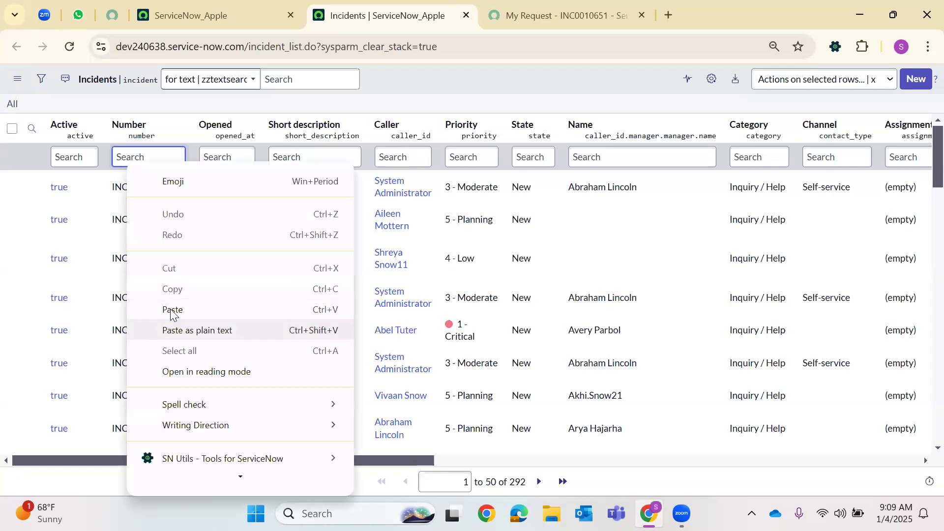
pyautogui.click(171, 314)
pyautogui.press('Return')
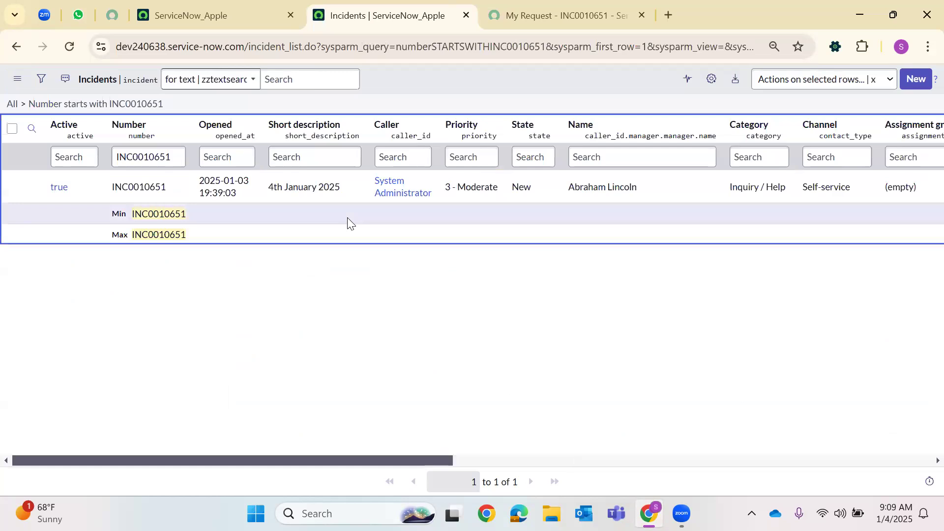
pyautogui.moveTo(110, 189); pyautogui.dragTo(168, 188)
pyautogui.moveTo(269, 188); pyautogui.dragTo(353, 195)
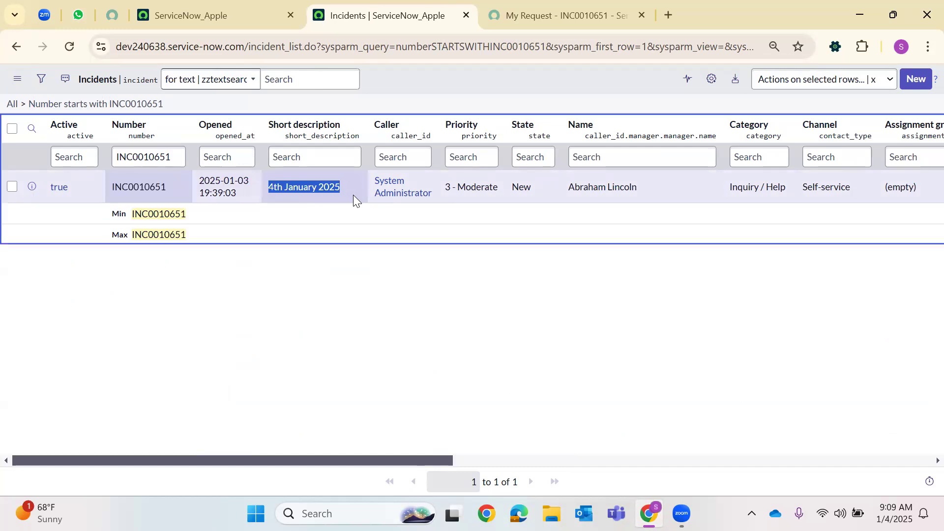
pyautogui.click(315, 262)
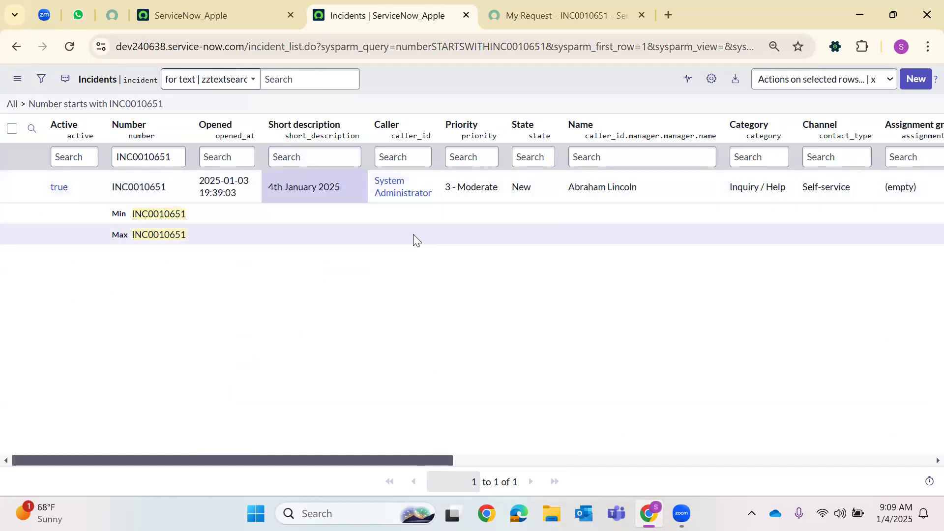
# Close the submitted request tab, clear the number filter, and return to the instance home page
pyautogui.click(522, 6)
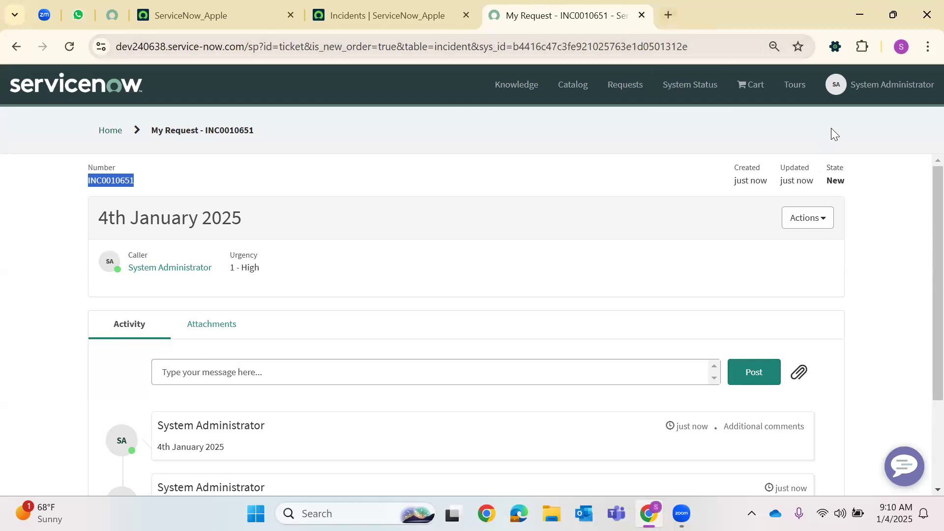
pyautogui.click(642, 15)
pyautogui.click(11, 104)
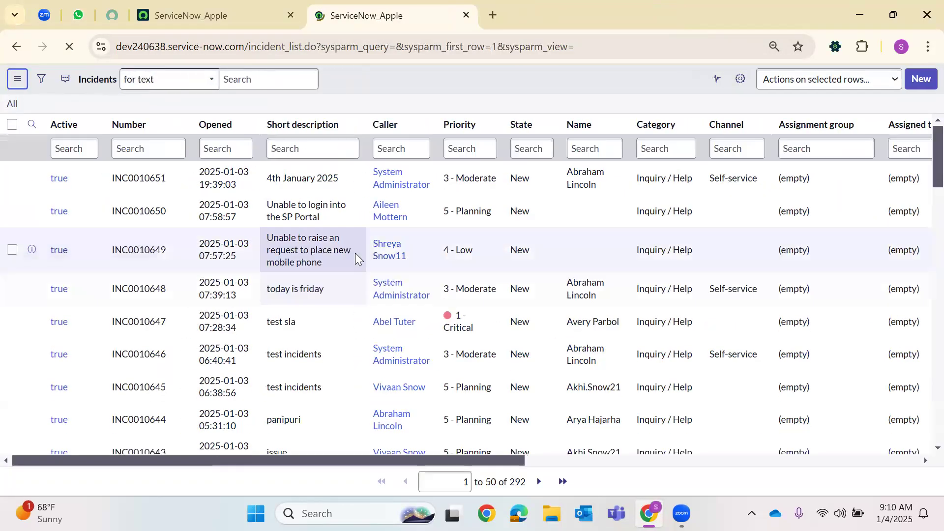
pyautogui.click(236, 17)
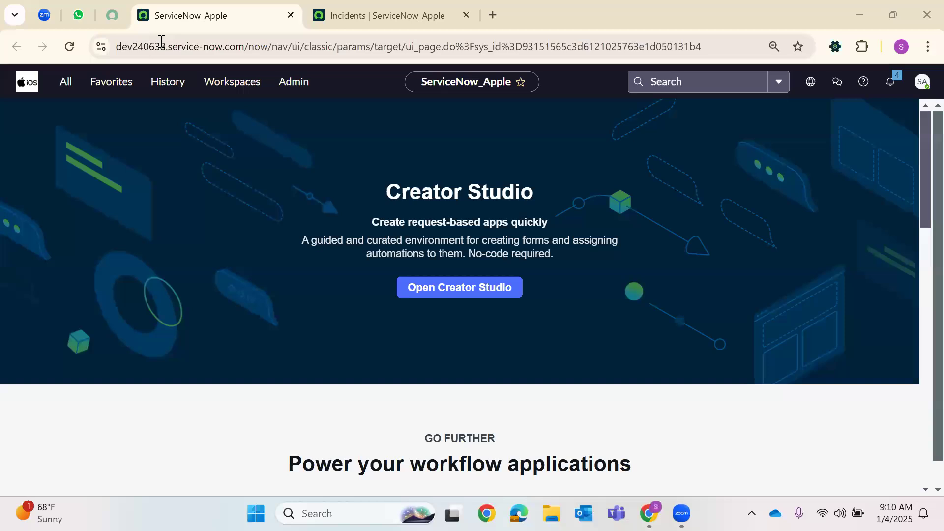
# Find 'maintain' in the navigator and open Maintain Items in a new tab
pyautogui.click(67, 86)
pyautogui.press('BackSpace')
pyautogui.press('BackSpace')
pyautogui.press('BackSpace')
pyautogui.press('BackSpace')
pyautogui.press('BackSpace')
pyautogui.press('BackSpace')
pyautogui.press('BackSpace')
pyautogui.press('BackSpace')
pyautogui.press('BackSpace')
pyautogui.press('BackSpace')
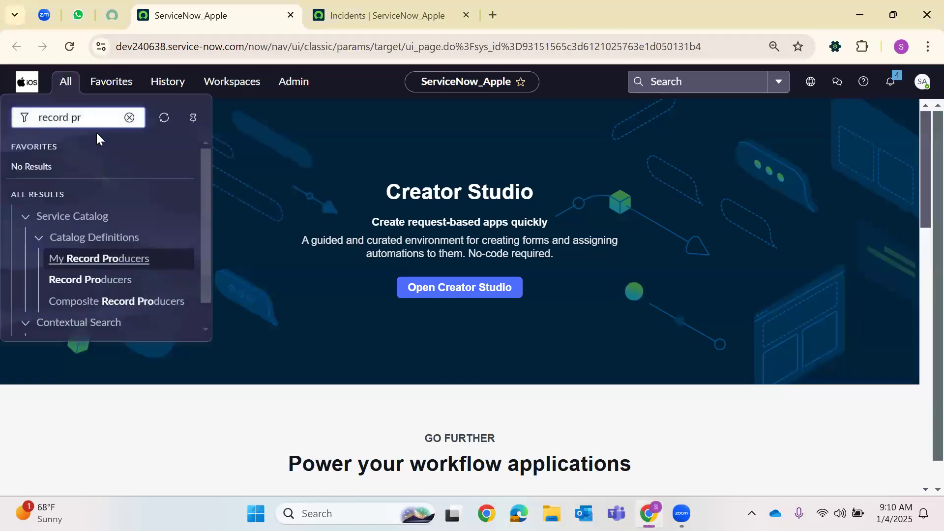
pyautogui.write('main')
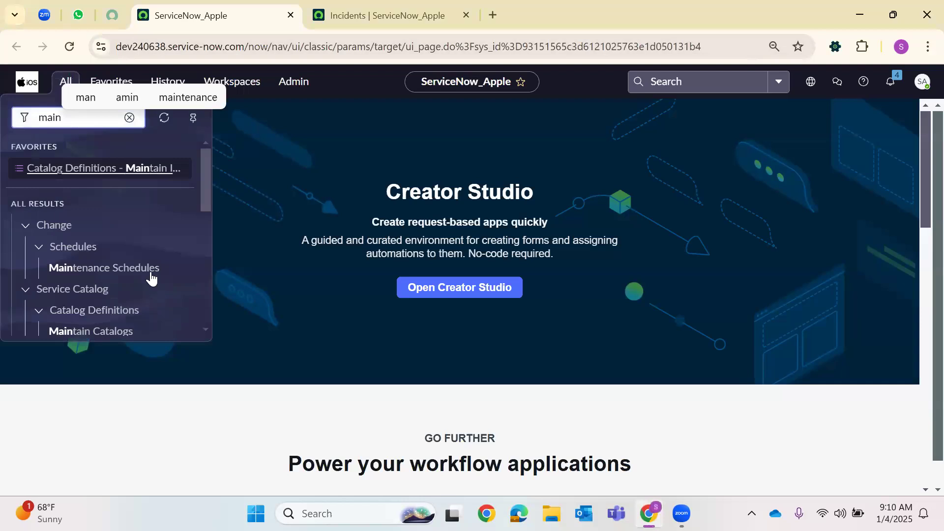
pyautogui.write('tain')
pyautogui.scroll(-2, 139, 273)
pyautogui.rightClick(110, 256)
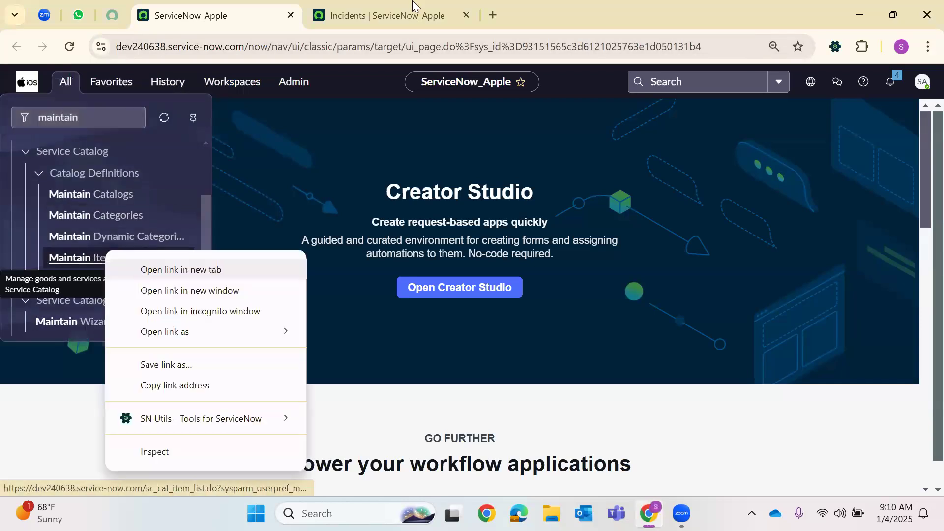
pyautogui.click(179, 270)
pyautogui.click(407, 22)
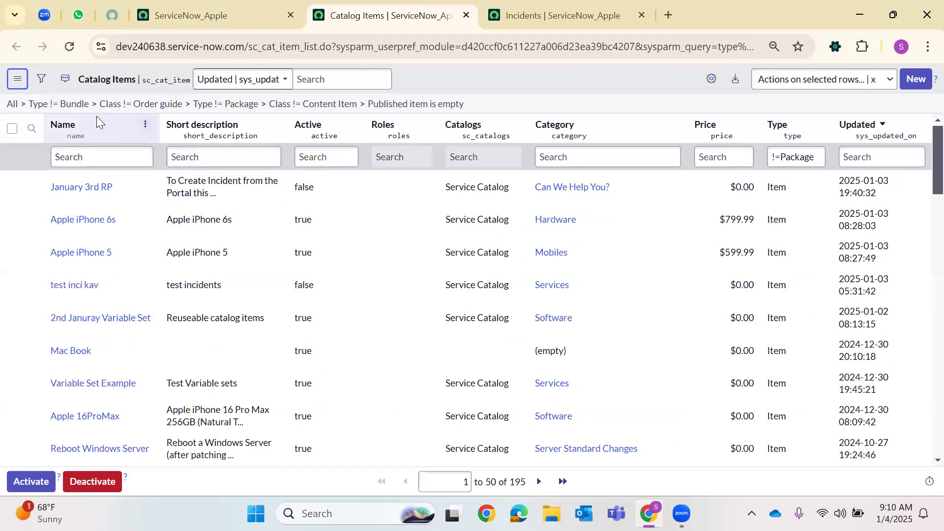
# Clear the list filter to show all 203 catalog items and start a new item
pyautogui.click(14, 111)
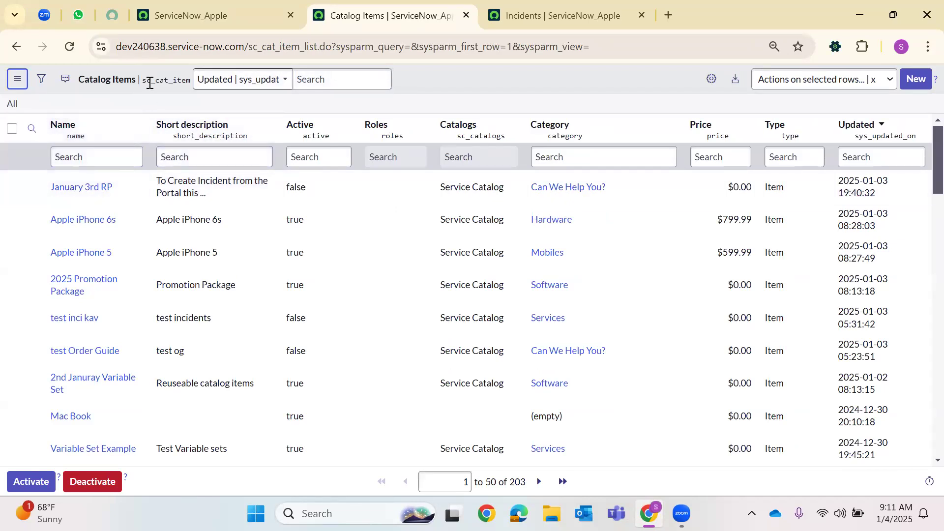
pyautogui.click(915, 81)
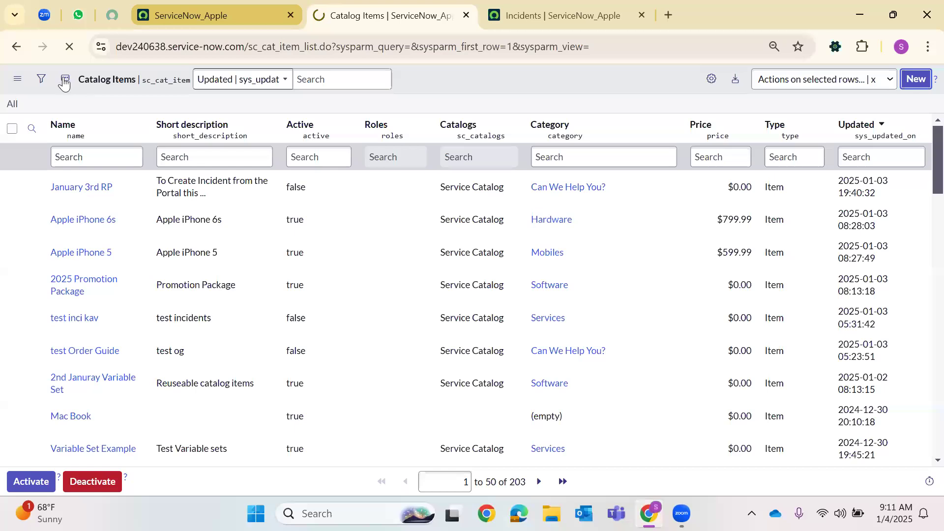
pyautogui.click(201, 17)
# Filter the navigator for 'record producers' and open Record Producers in a new tab
pyautogui.press('BackSpace')
pyautogui.press('BackSpace')
pyautogui.press('BackSpace')
pyautogui.press('BackSpace')
pyautogui.press('BackSpace')
pyautogui.press('BackSpace')
pyautogui.press('BackSpace')
pyautogui.press('BackSpace')
pyautogui.press('BackSpace')
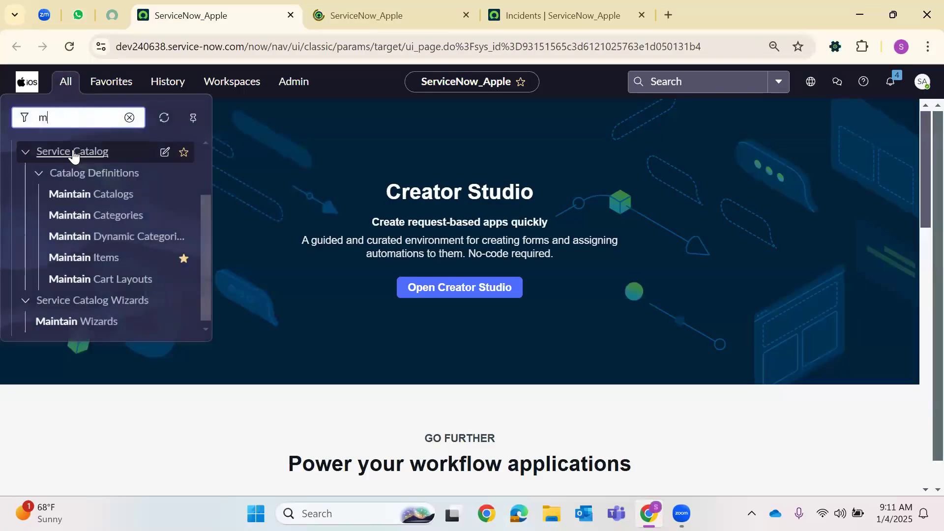
pyautogui.write('record ')
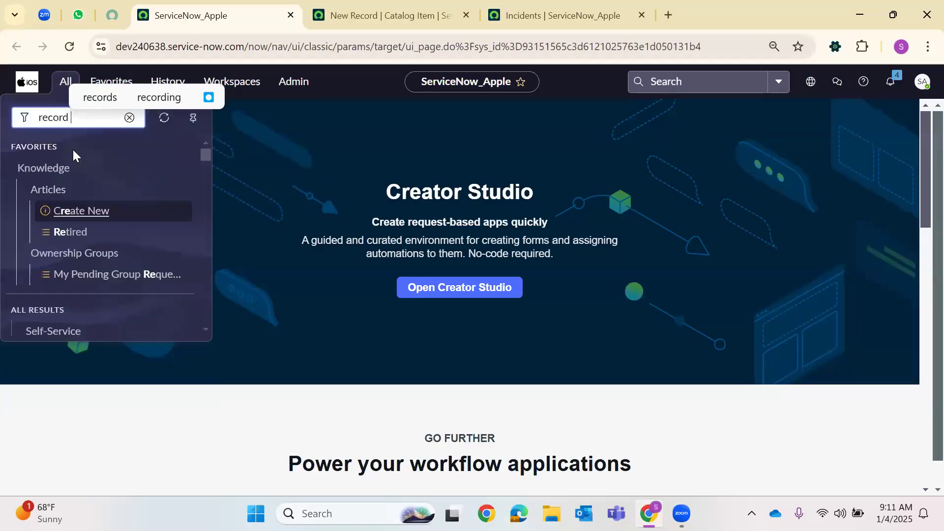
pyautogui.write('profuce')
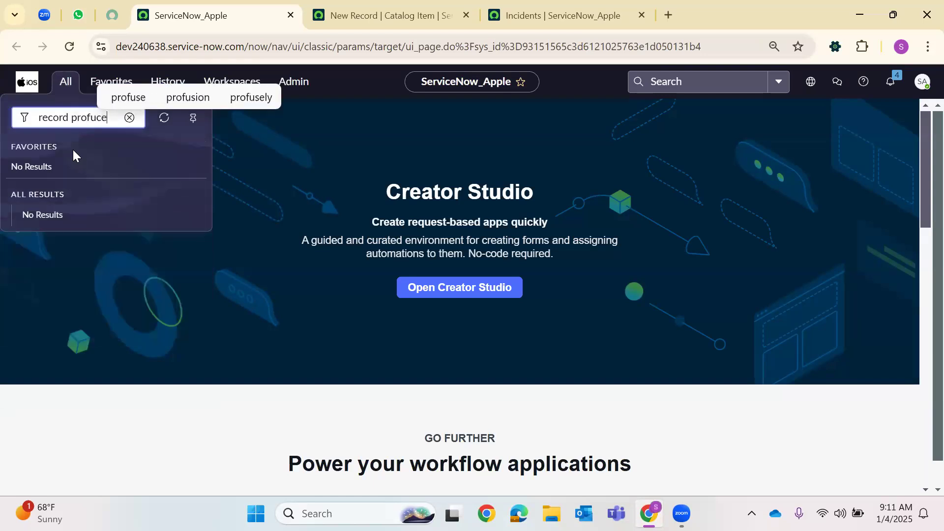
pyautogui.press('BackSpace')
pyautogui.press('BackSpace')
pyautogui.press('BackSpace')
pyautogui.press('BackSpace')
pyautogui.write('du')
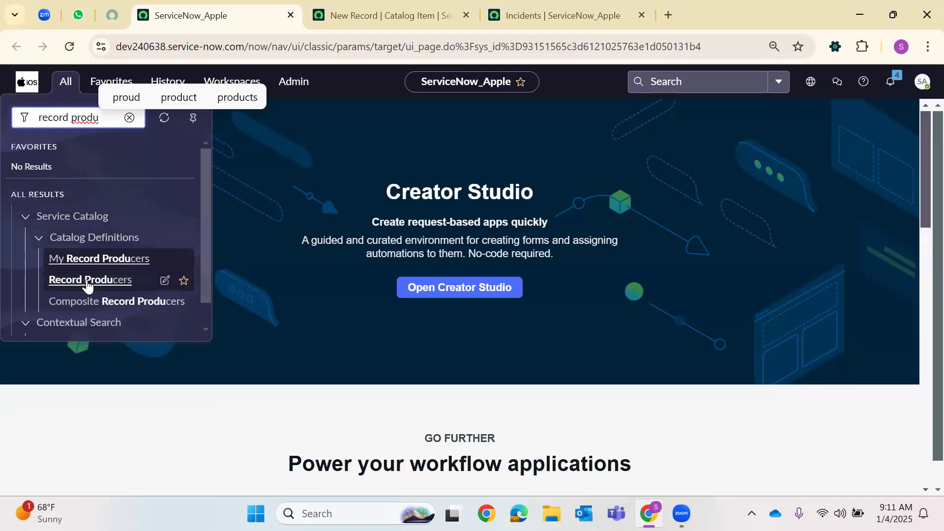
pyautogui.rightClick(137, 272)
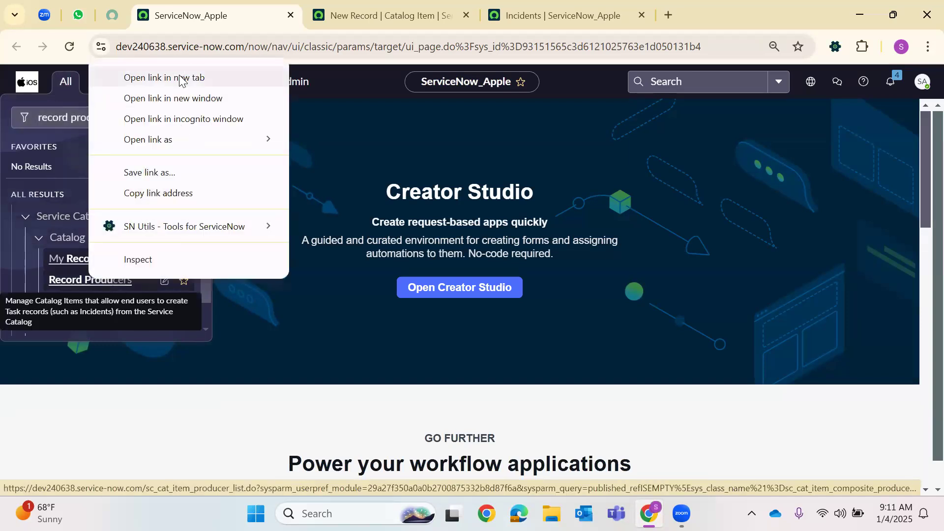
pyautogui.click(181, 77)
# Close the unneeded new catalog item (sc_cat_item) tab
pyautogui.click(424, 13)
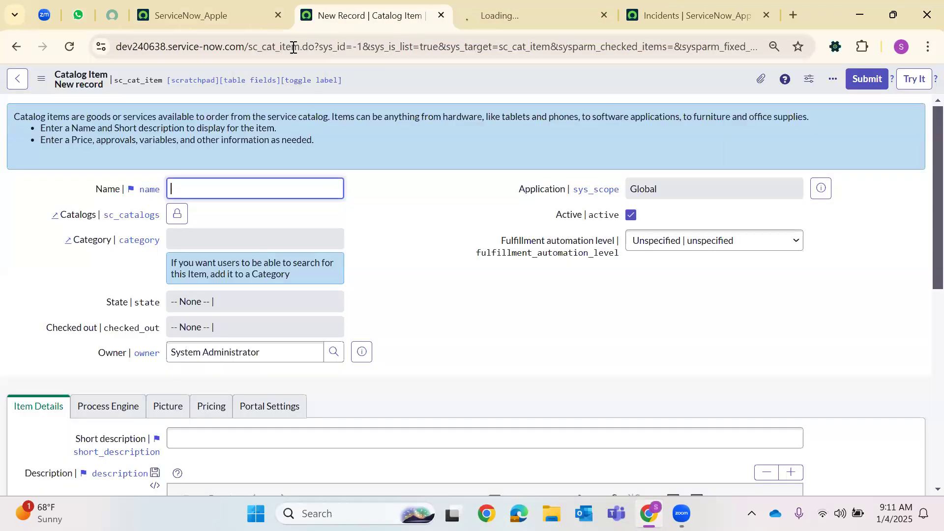
pyautogui.click(294, 46)
pyautogui.doubleClick(337, 44)
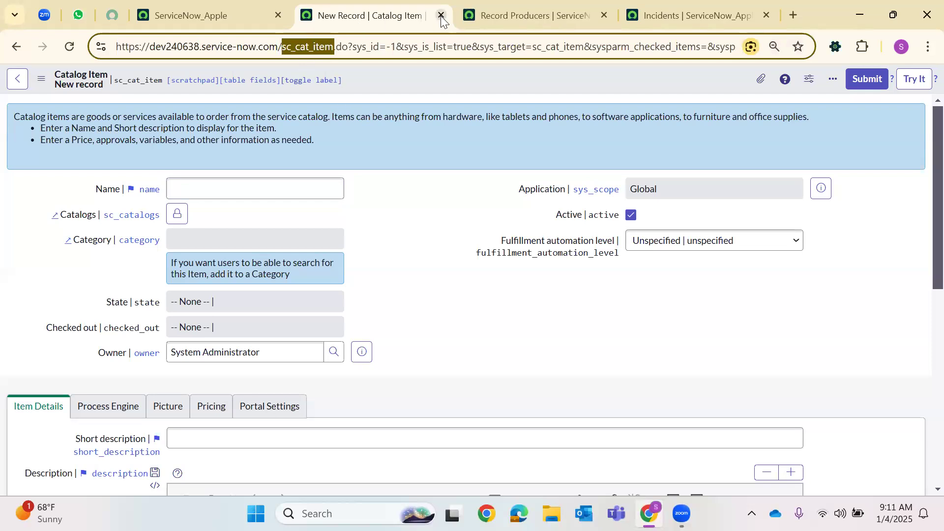
pyautogui.click(441, 16)
pyautogui.doubleClick(315, 47)
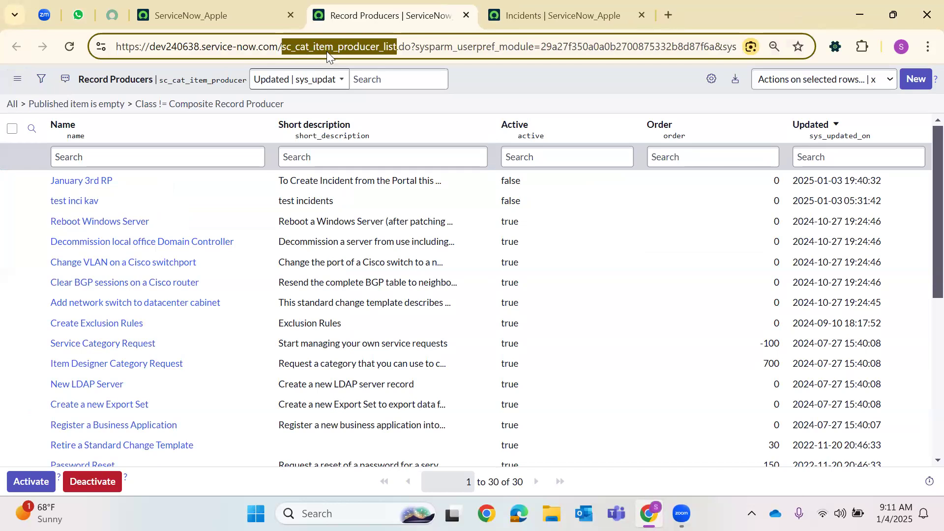
# Create a new record producer named 'Jan 4th 2025 RP'
pyautogui.click(916, 79)
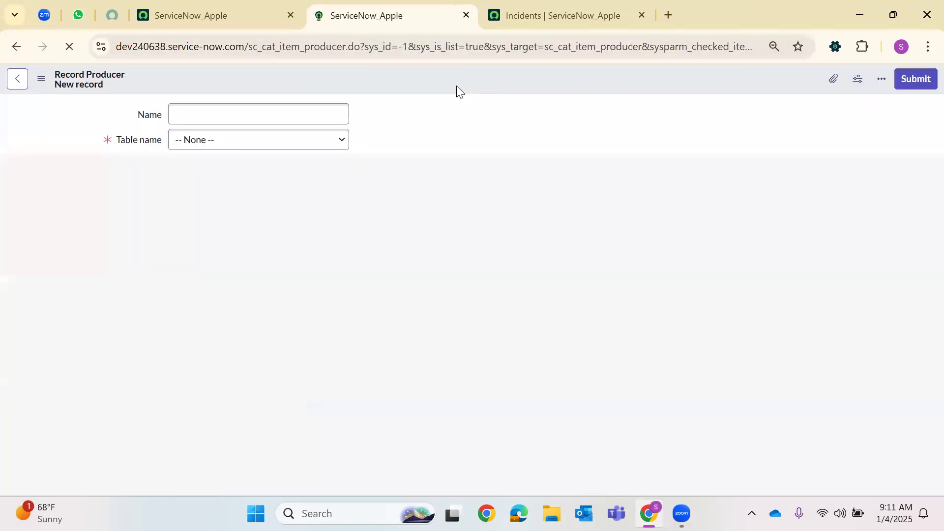
pyautogui.click(280, 116)
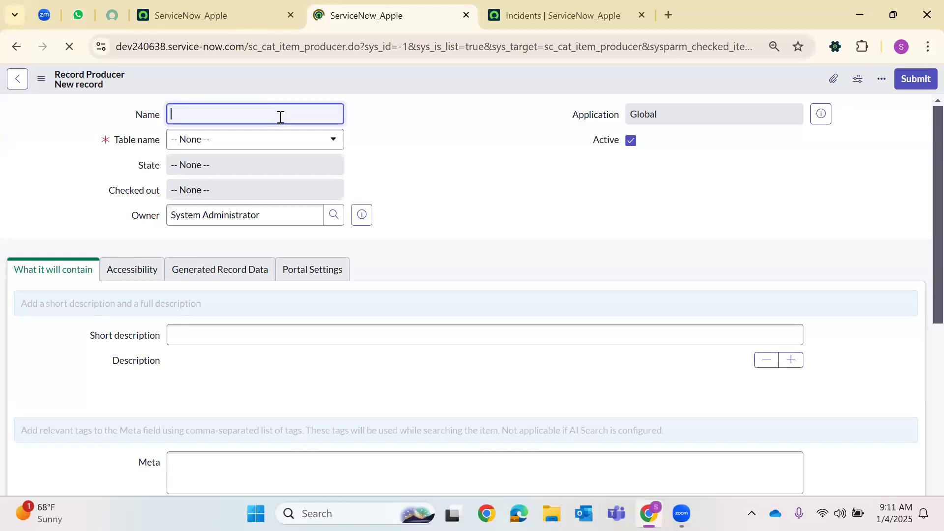
pyautogui.write('Janu')
pyautogui.press('BackSpace')
pyautogui.write('4th 2025')
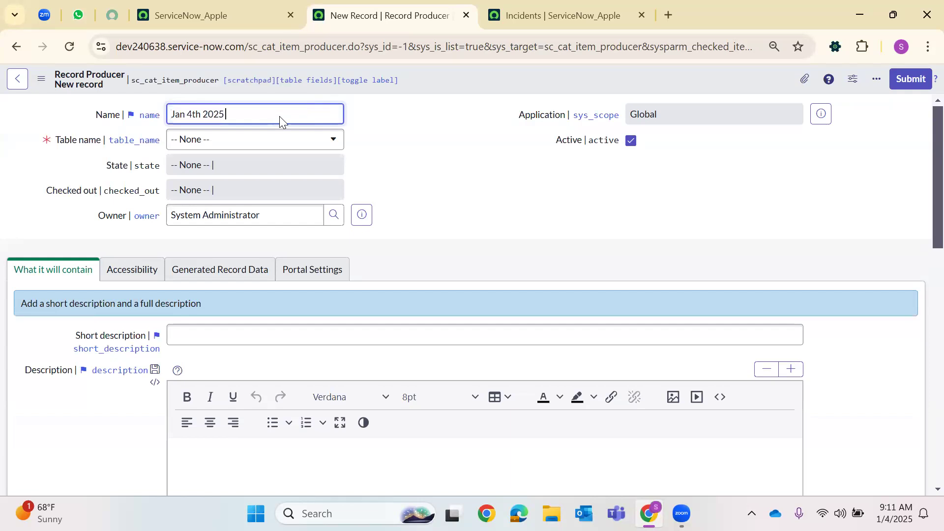
pyautogui.write(' RP')
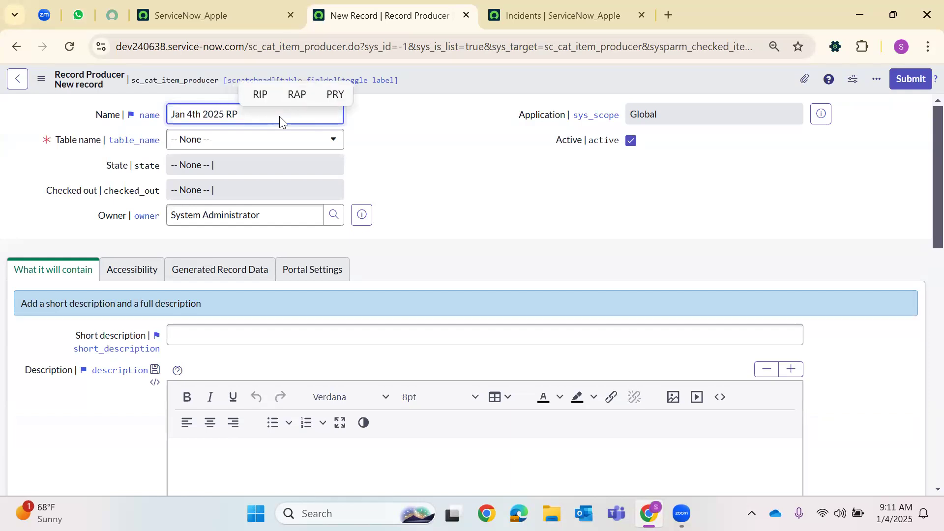
# Set the record producer's Table name to Incident
pyautogui.click(248, 139)
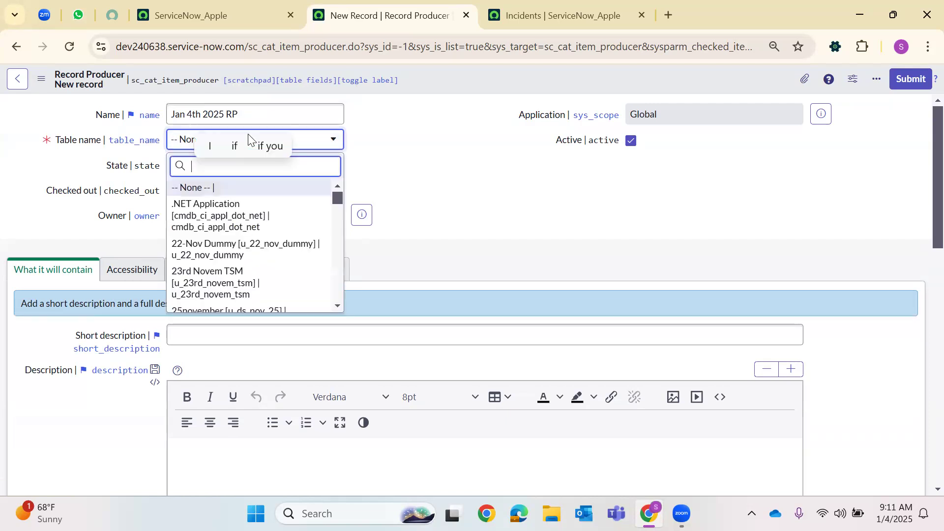
pyautogui.write('inci')
pyautogui.press('Down')
pyautogui.press('Return')
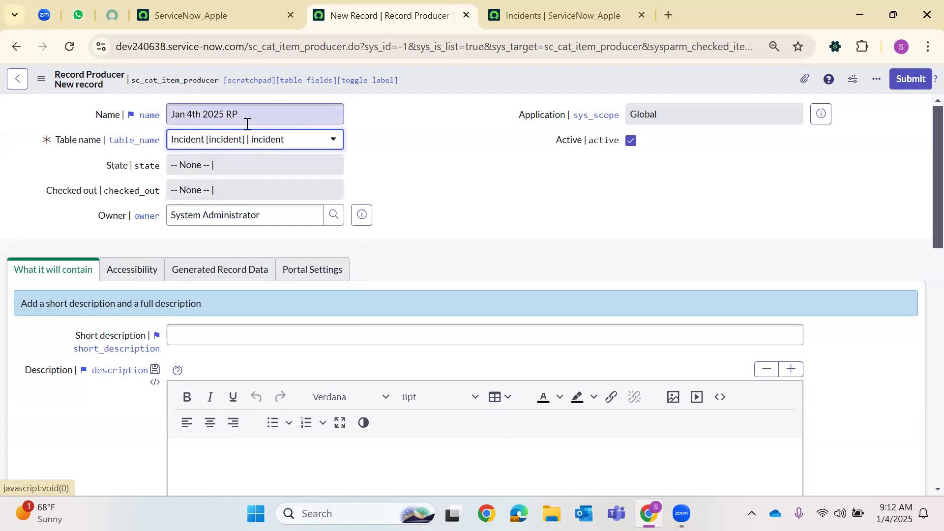
pyautogui.click(203, 343)
# Enter the short description 'To Create Incidents in Dev240638 PDI we can this Jan 4th 2025 RP'
pyautogui.write('T')
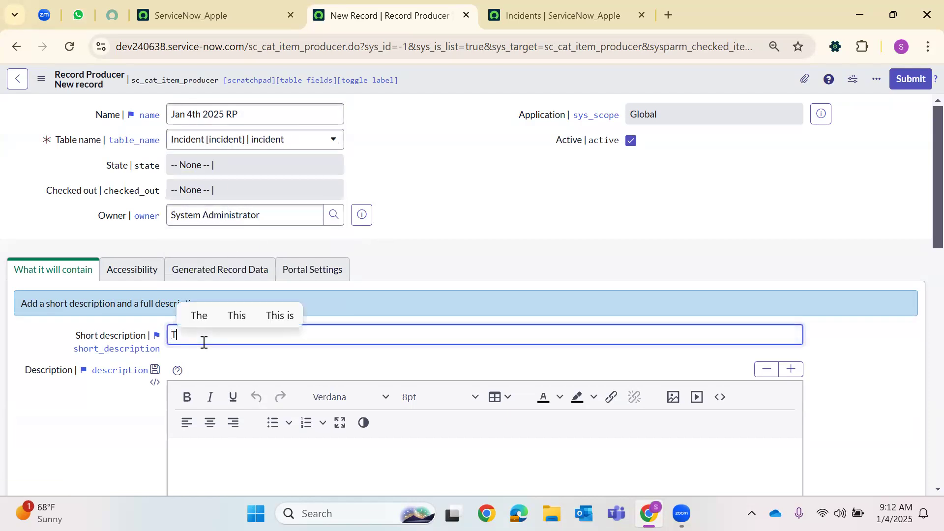
pyautogui.write('o Create ')
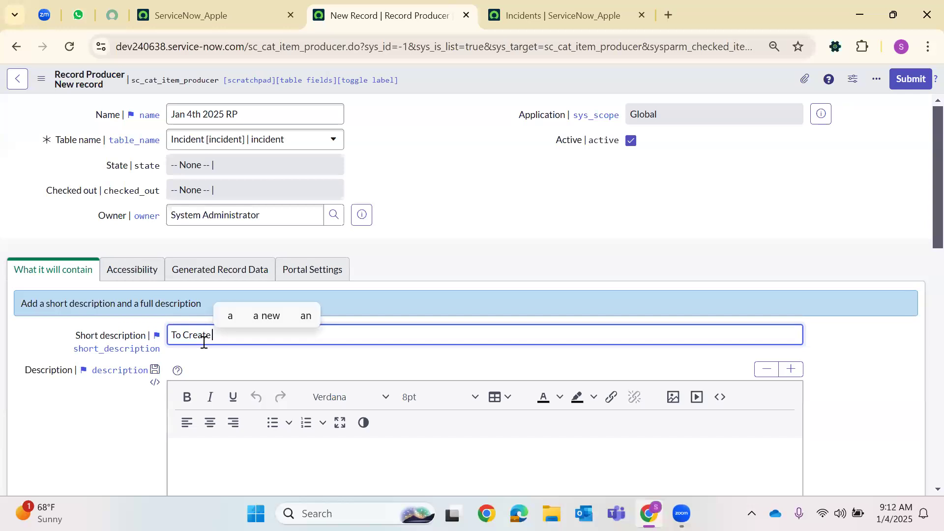
pyautogui.write('Incidents')
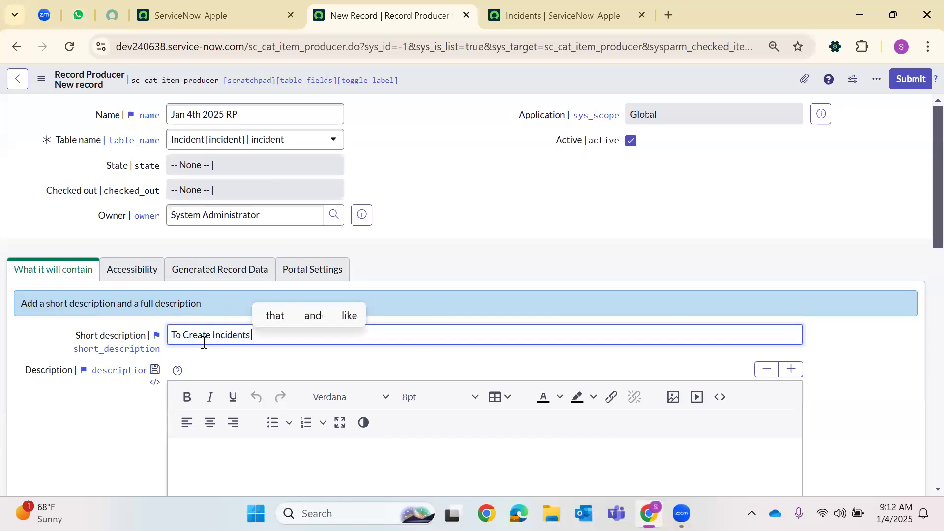
pyautogui.write(' in D')
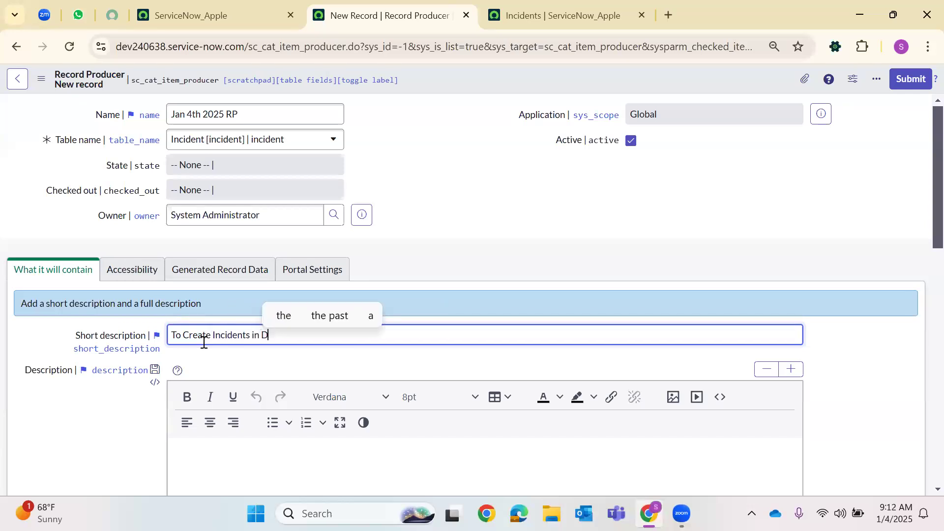
pyautogui.write('ev2')
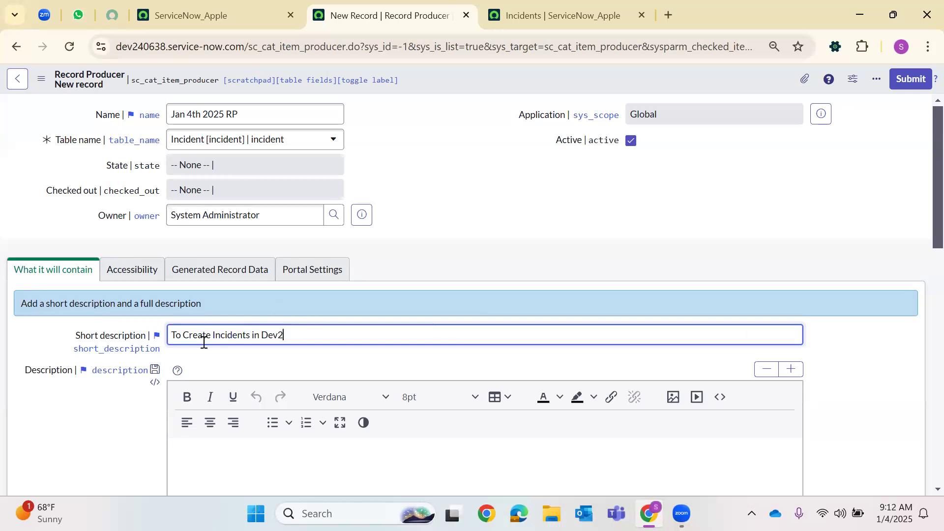
pyautogui.write('40')
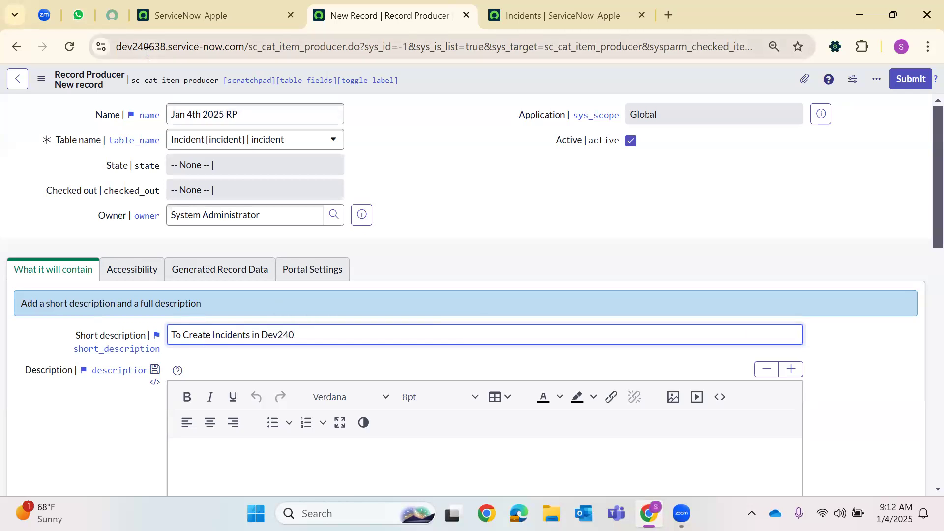
pyautogui.write('6')
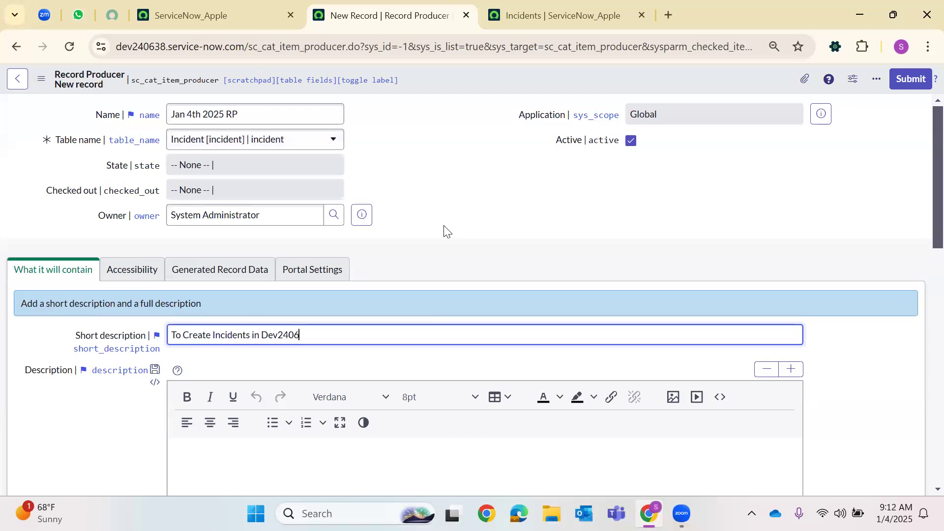
pyautogui.write('38 PDI')
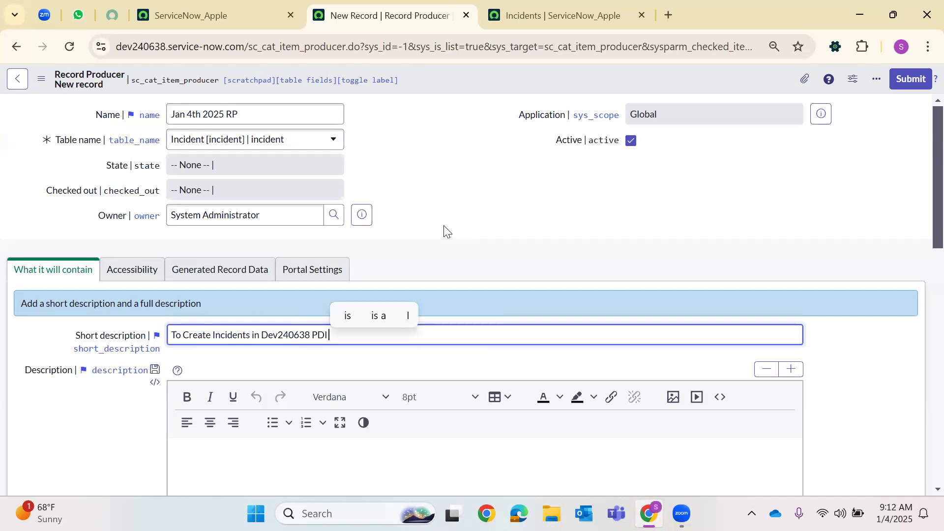
pyautogui.write(' we can ')
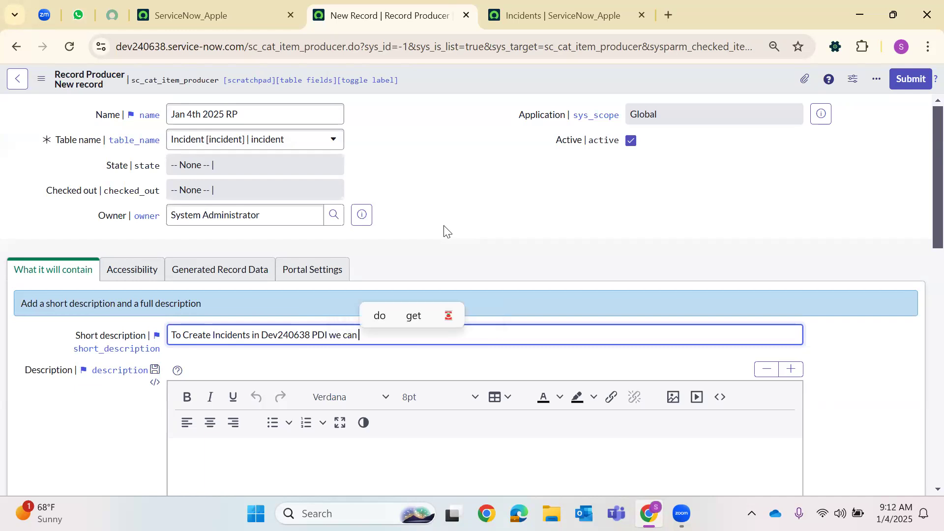
pyautogui.write('this ')
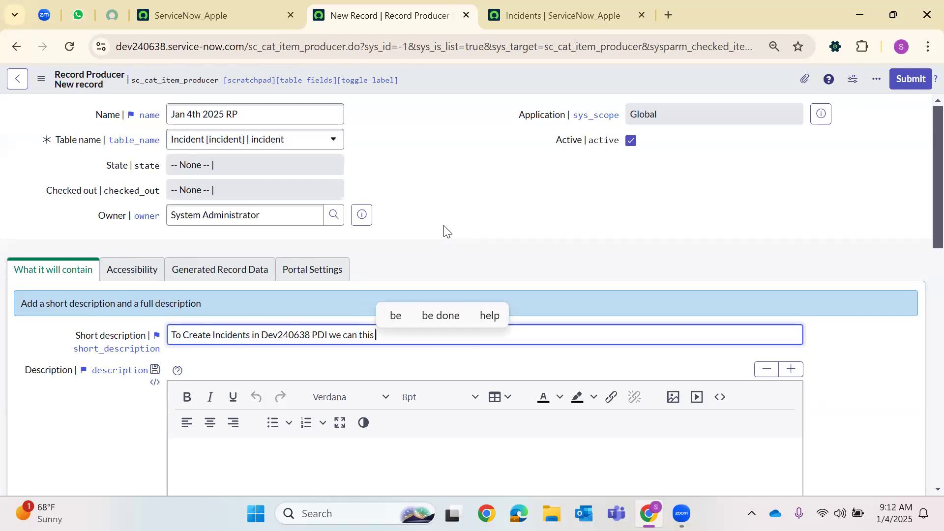
pyautogui.write('Jan 5')
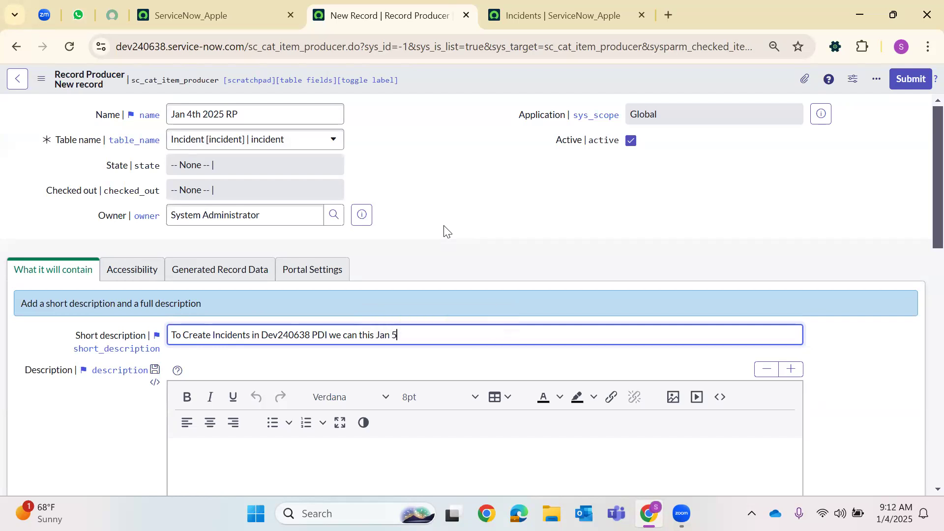
pyautogui.write('th 2o2')
pyautogui.write('025 R')
pyautogui.write('P')
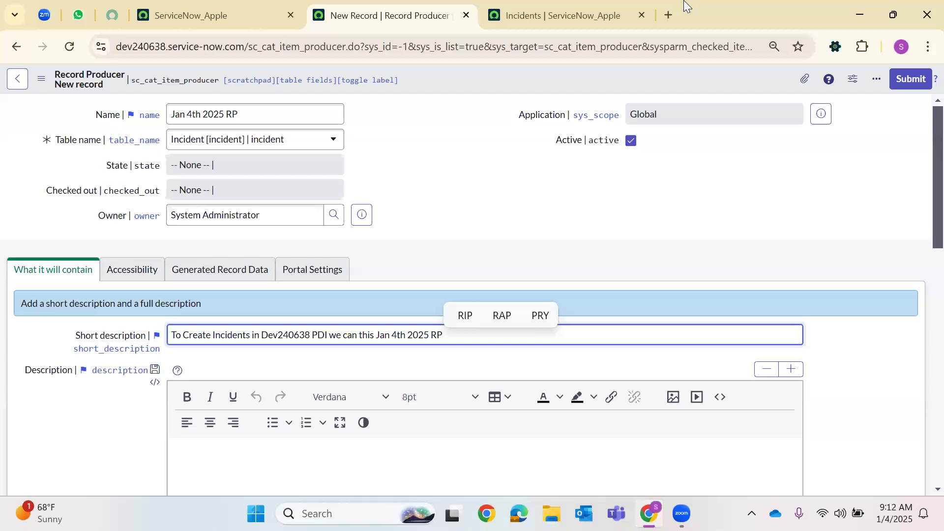
# Search Google for 'Record Producer' in a new tab and expand the AI Overview
pyautogui.click(669, 14)
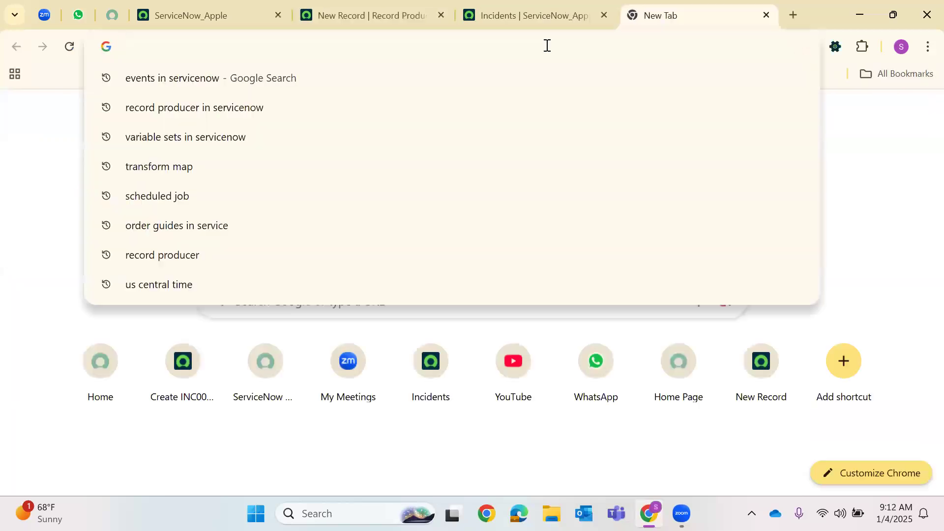
pyautogui.write('Record Pr')
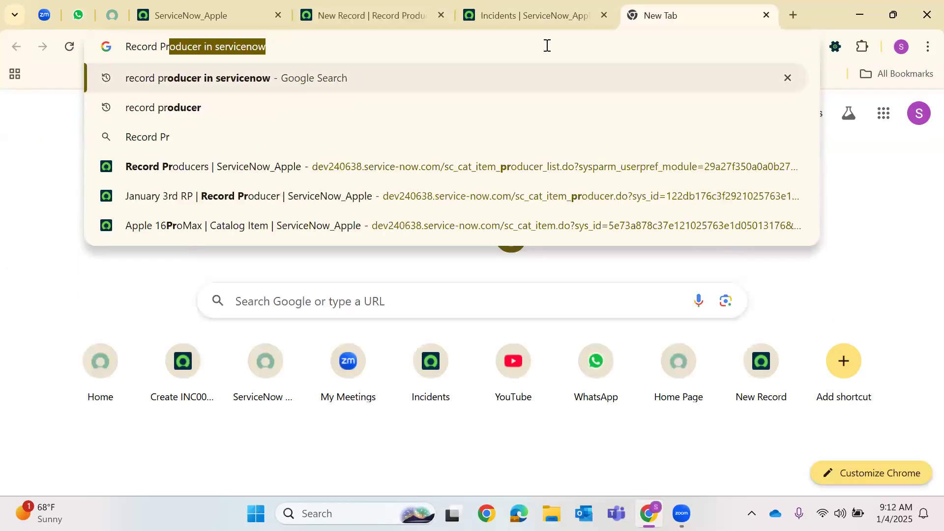
pyautogui.write('oducer')
pyautogui.press('Return')
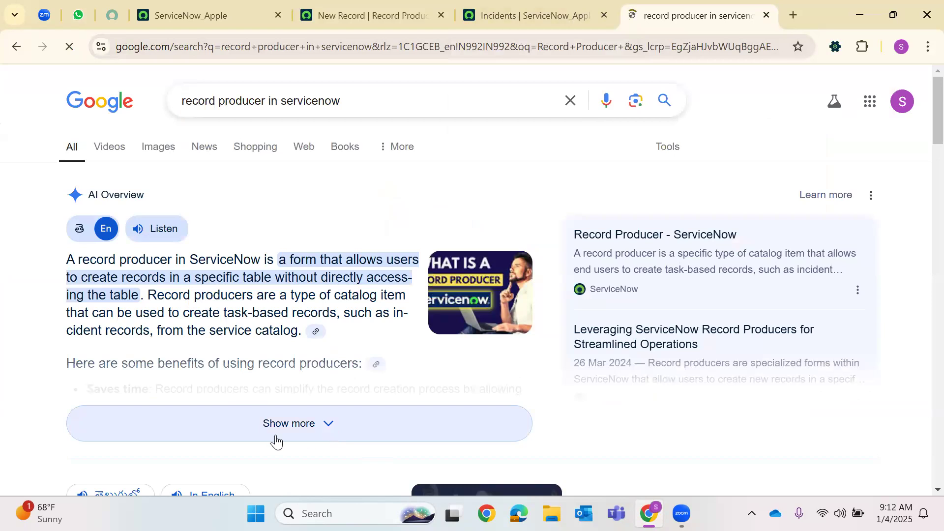
pyautogui.click(274, 441)
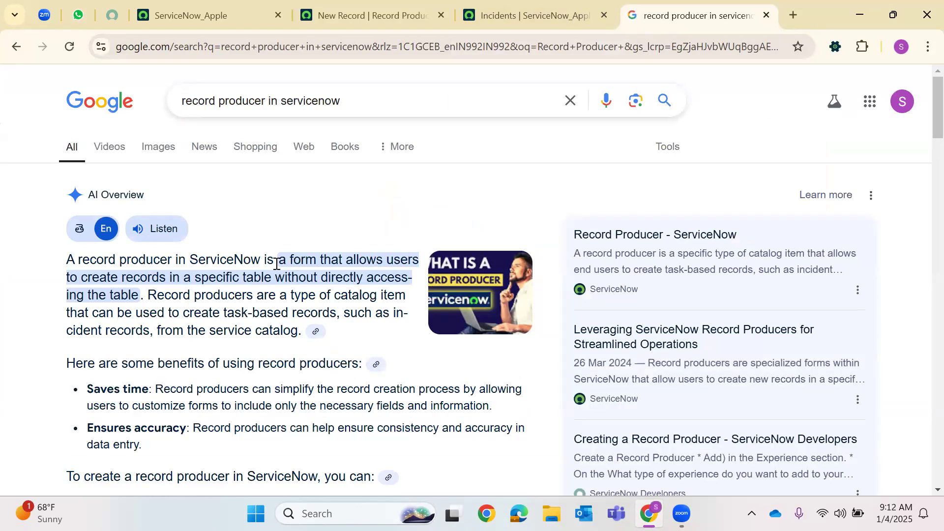
# Select the record producer definition plus Saves time and Ensures accuracy benefits, then return to ServiceNow
pyautogui.moveTo(196, 284); pyautogui.dragTo(274, 281)
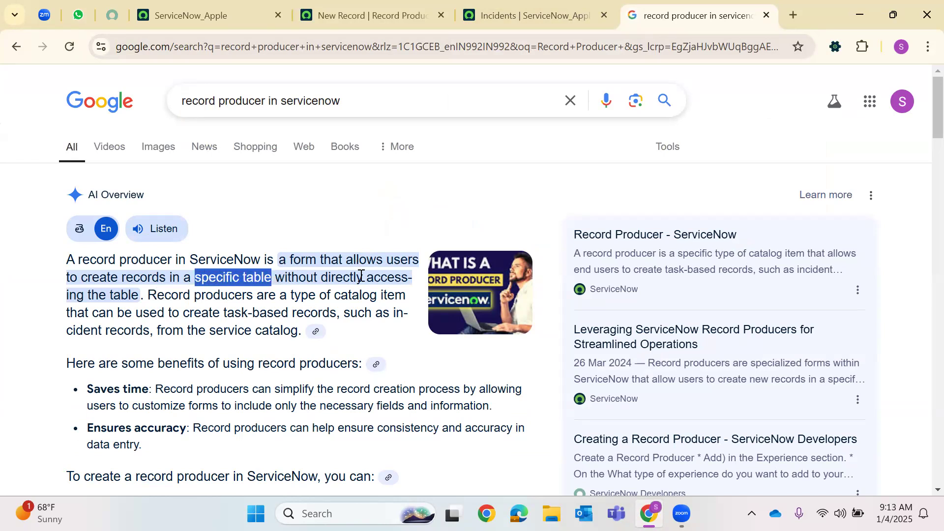
pyautogui.moveTo(140, 295); pyautogui.dragTo(66, 260)
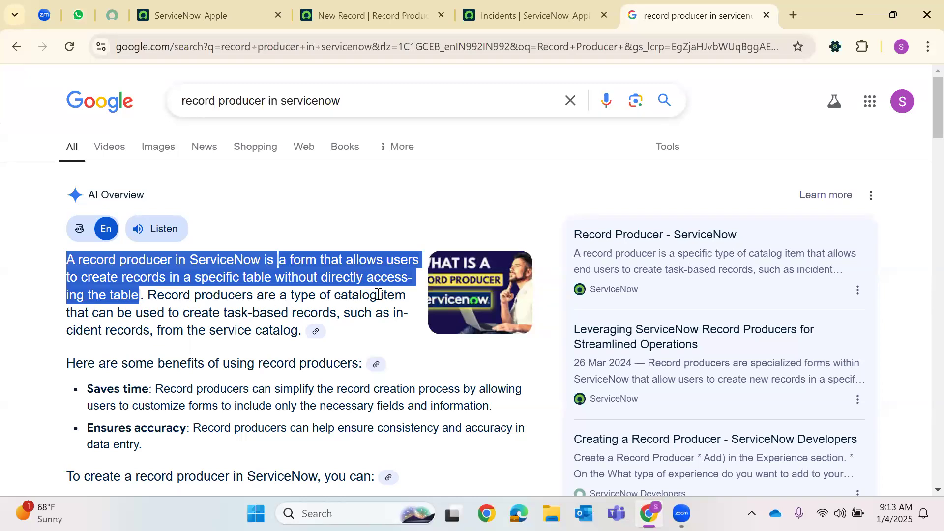
pyautogui.moveTo(179, 313); pyautogui.dragTo(337, 314)
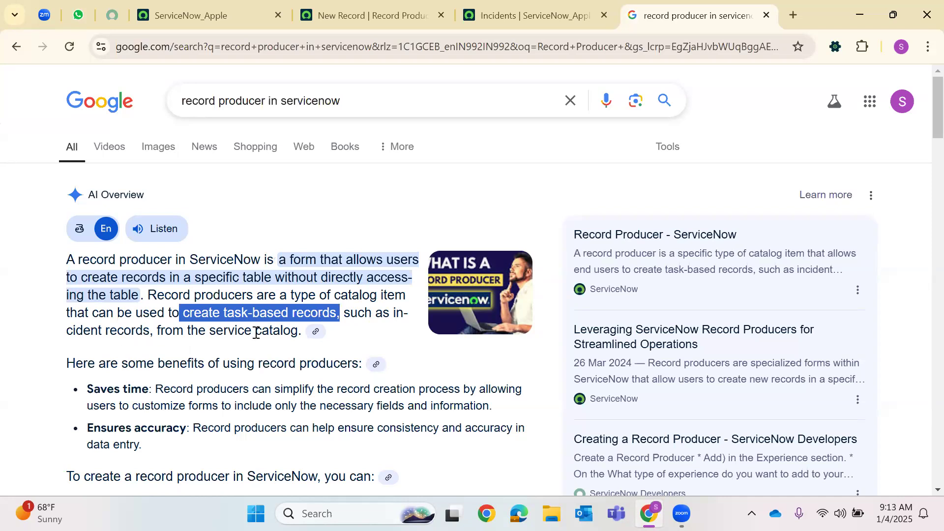
pyautogui.scroll(-1, 292, 335)
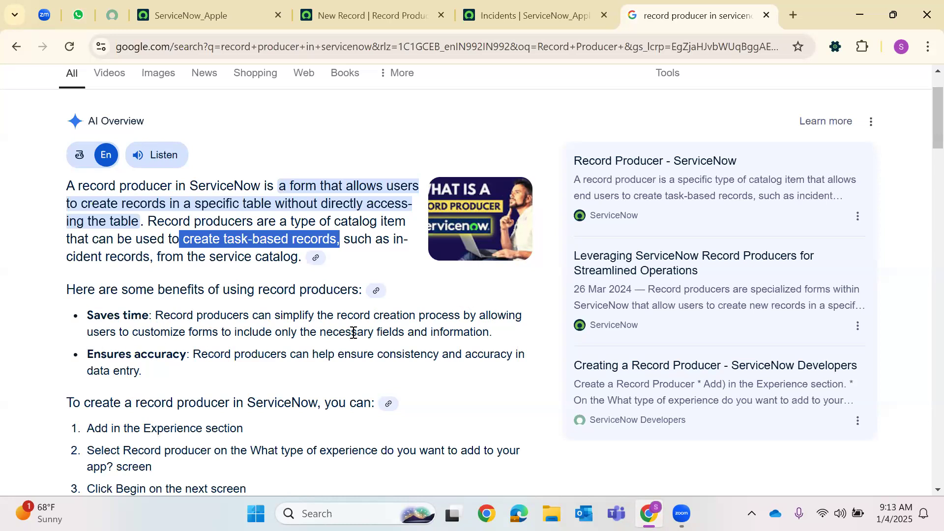
pyautogui.moveTo(494, 333); pyautogui.dragTo(90, 315)
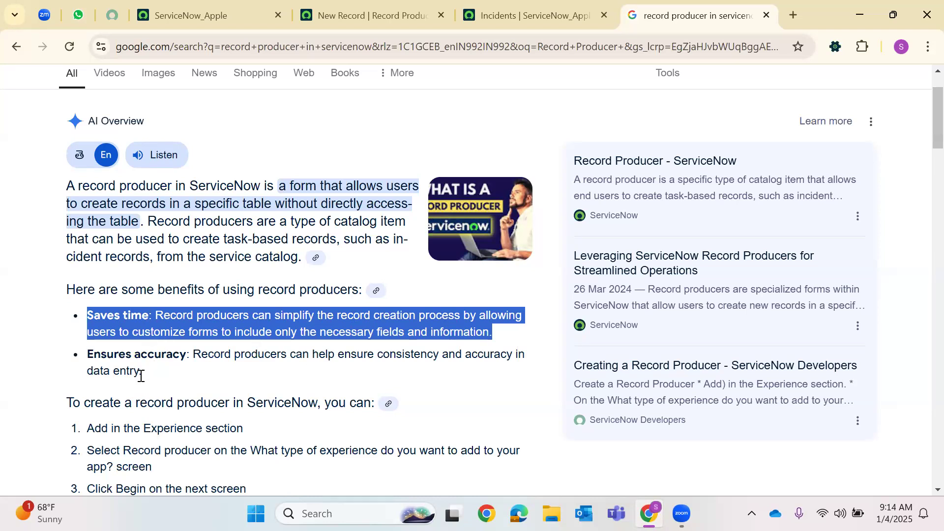
pyautogui.moveTo(141, 374); pyautogui.dragTo(86, 355)
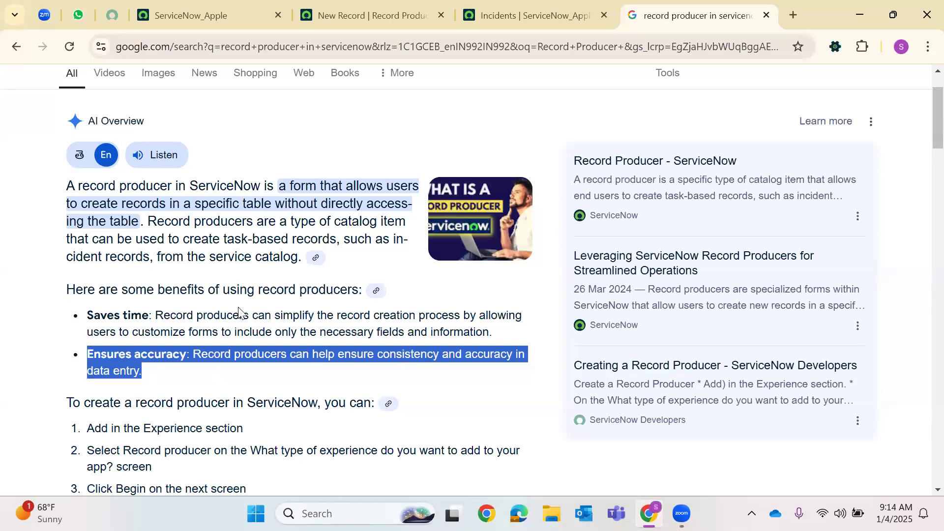
pyautogui.scroll(-1, 241, 312)
pyautogui.scroll(3, 39, 238)
pyautogui.moveTo(67, 259); pyautogui.dragTo(250, 446)
pyautogui.hotkey('ctrl', 'c')
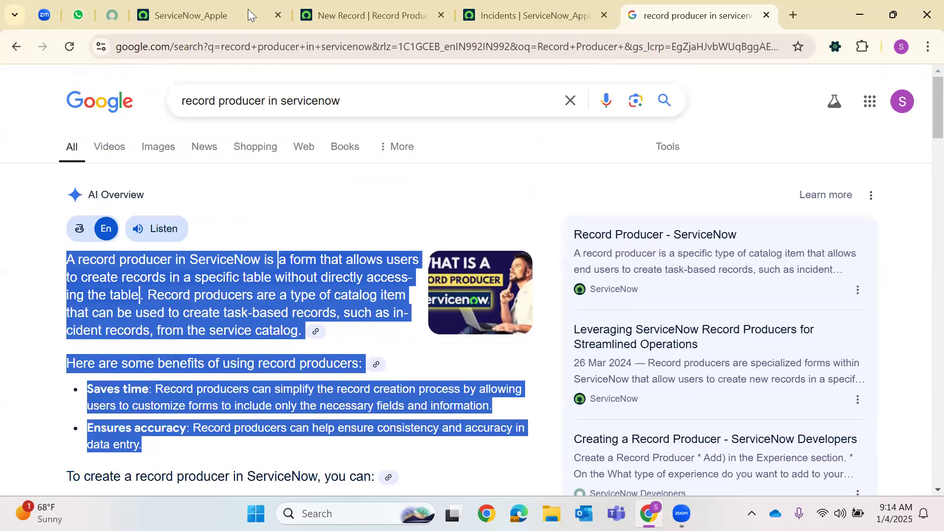
pyautogui.click(521, 15)
# Add a bold 'Record Producer' heading to Description with the copied overview text pasted below it
pyautogui.click(394, 14)
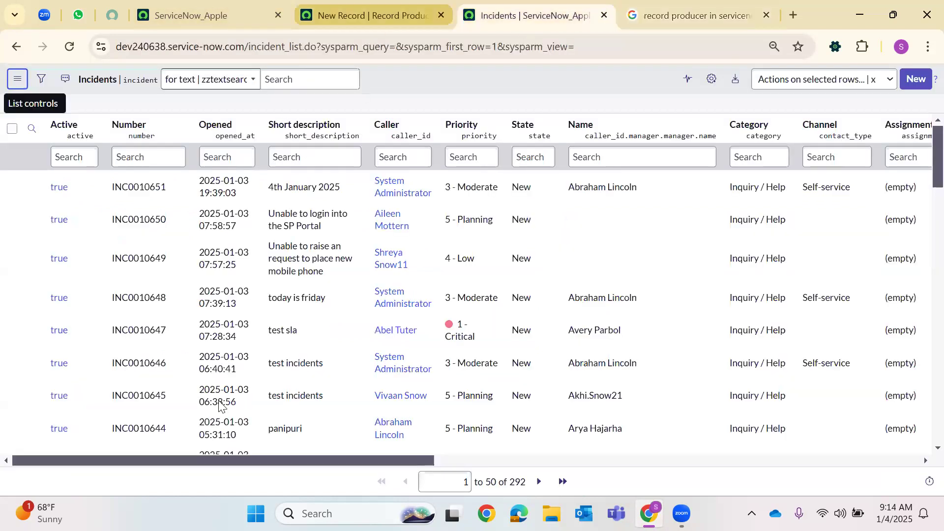
pyautogui.click(196, 464)
pyautogui.write('Re')
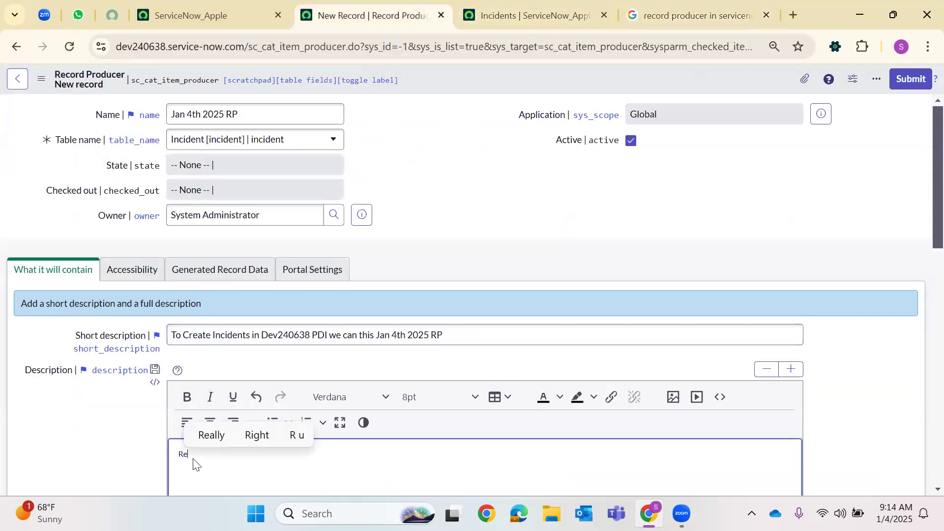
pyautogui.write('cord Producer')
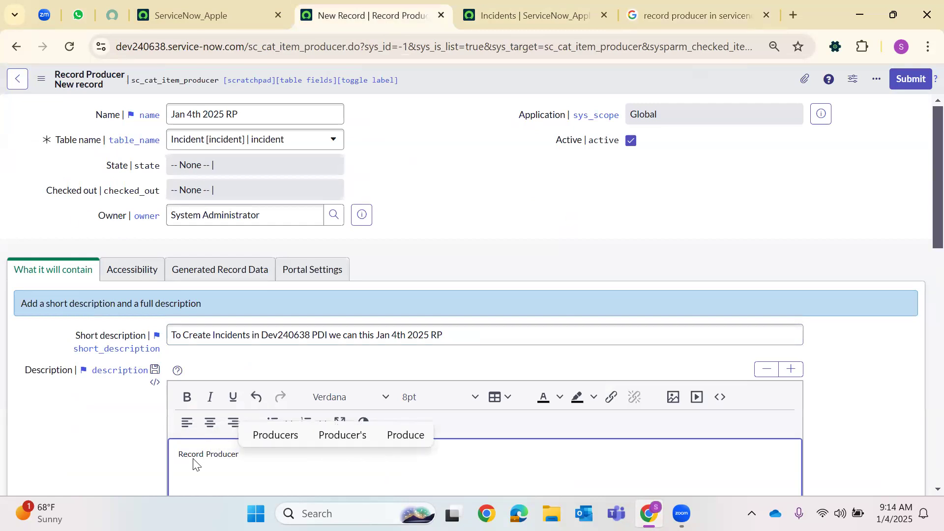
pyautogui.press('Return')
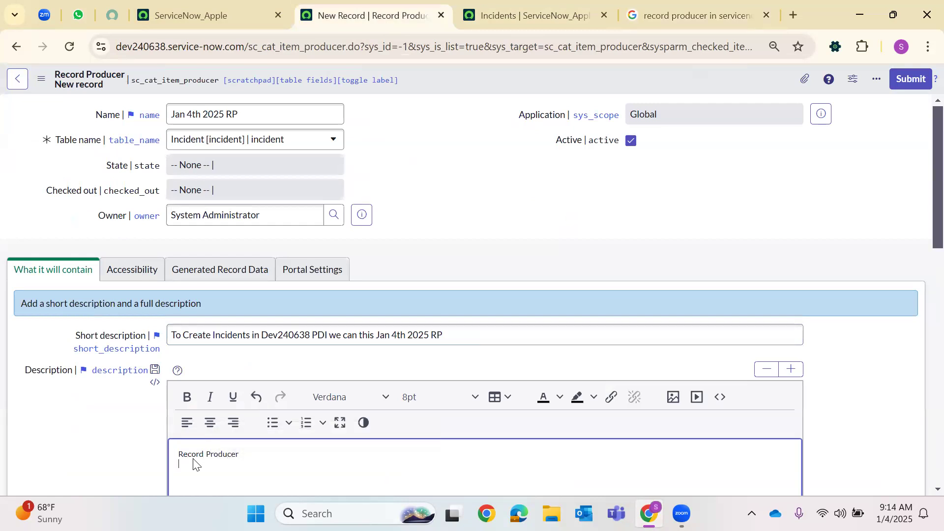
pyautogui.hotkey('ctrl', 'v')
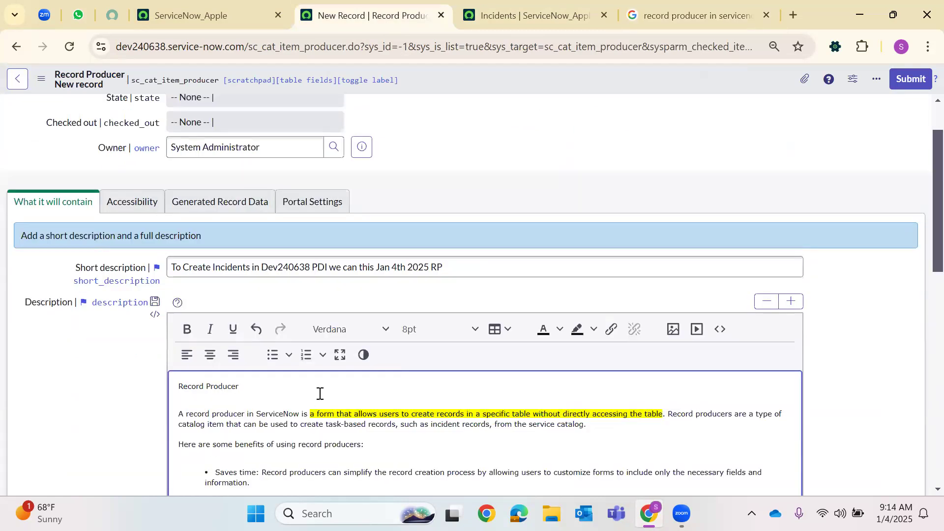
pyautogui.scroll(-1, 322, 389)
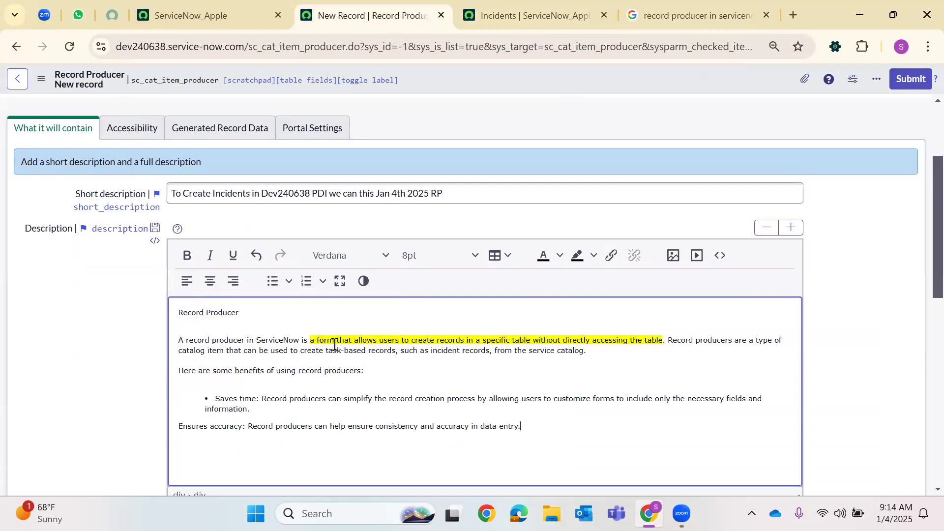
pyautogui.tripleClick(213, 316)
pyautogui.click(190, 257)
# Centre the Description heading and set it to 14pt
pyautogui.click(211, 282)
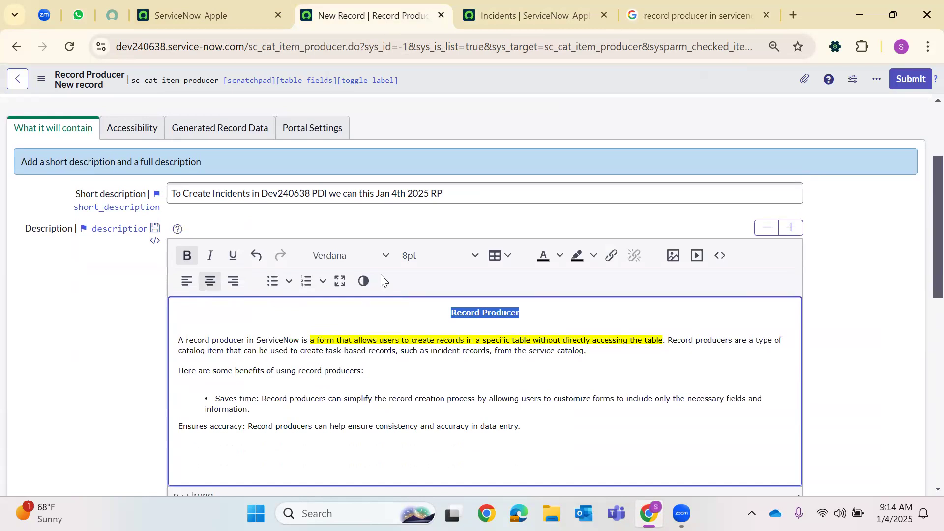
pyautogui.click(439, 255)
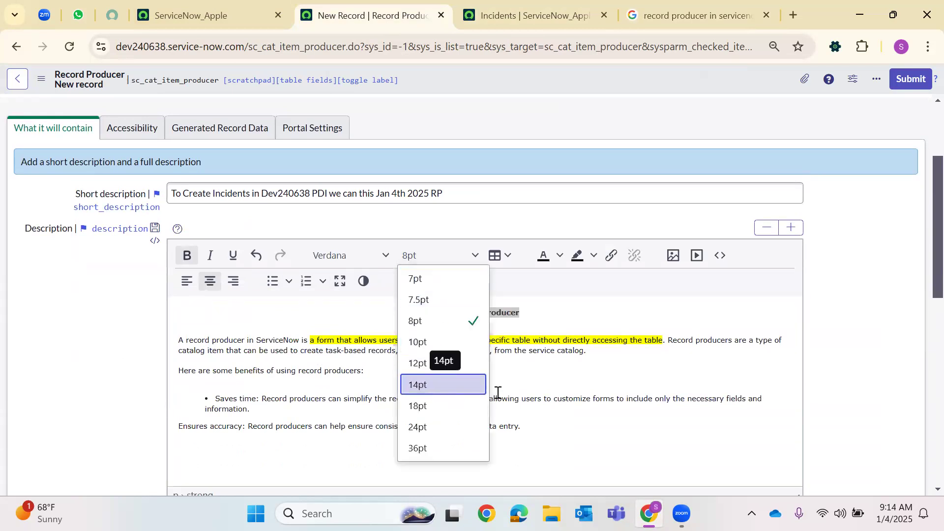
pyautogui.click(440, 385)
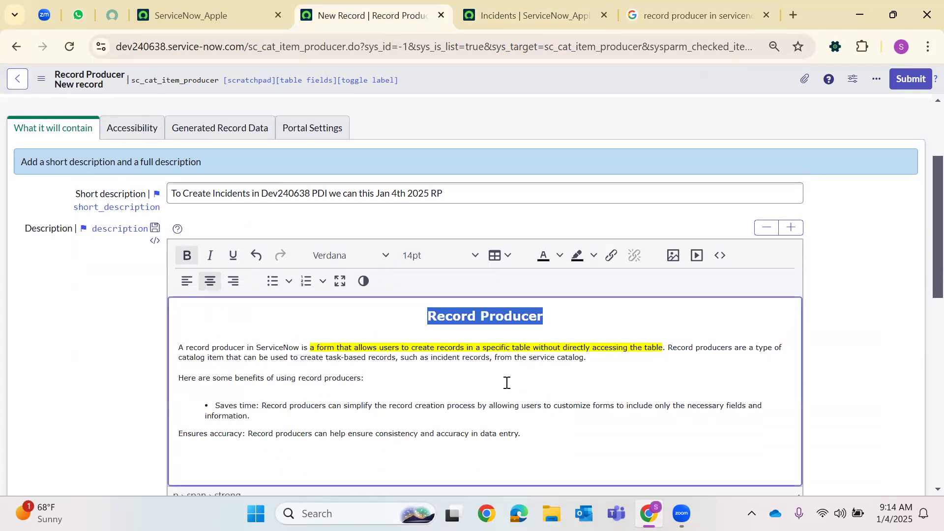
pyautogui.click(362, 251)
pyautogui.click(447, 316)
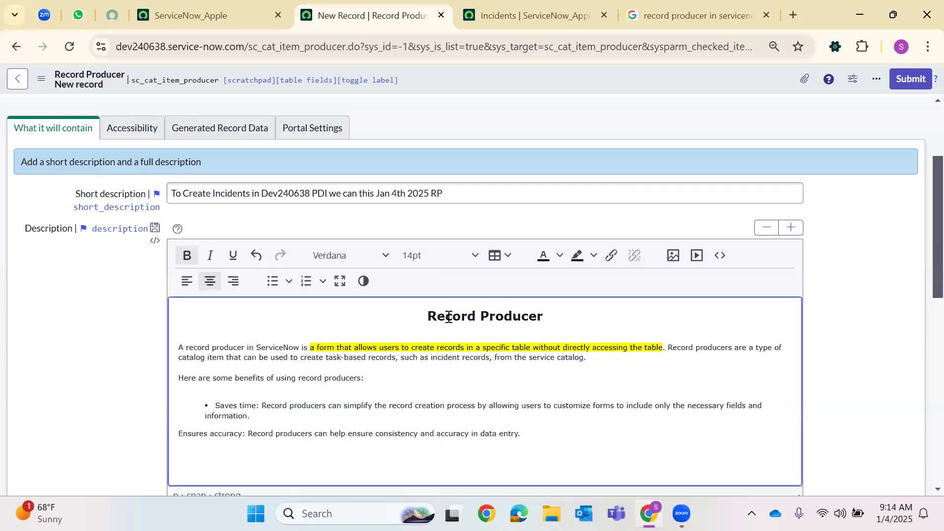
# Colour the heading word 'Record' green and 'Producer' orange
pyautogui.doubleClick(449, 317)
pyautogui.click(557, 256)
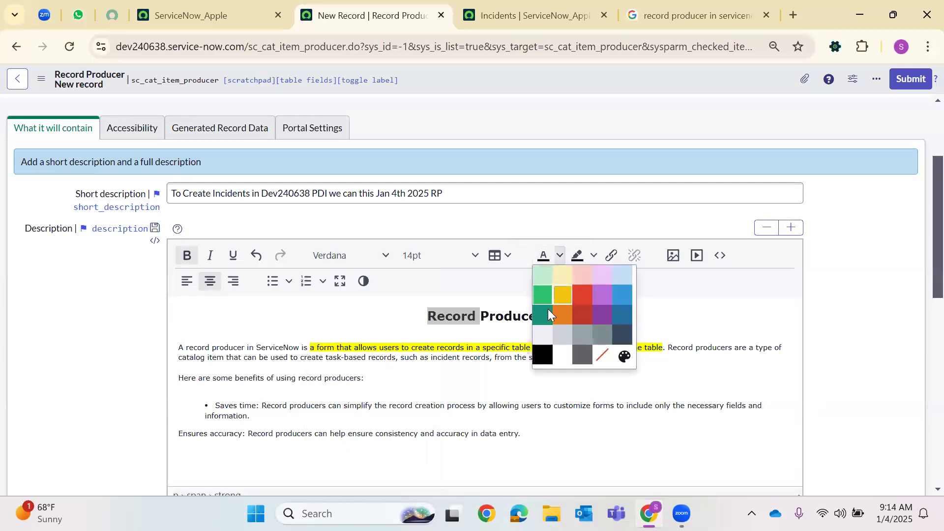
pyautogui.click(539, 300)
pyautogui.click(546, 318)
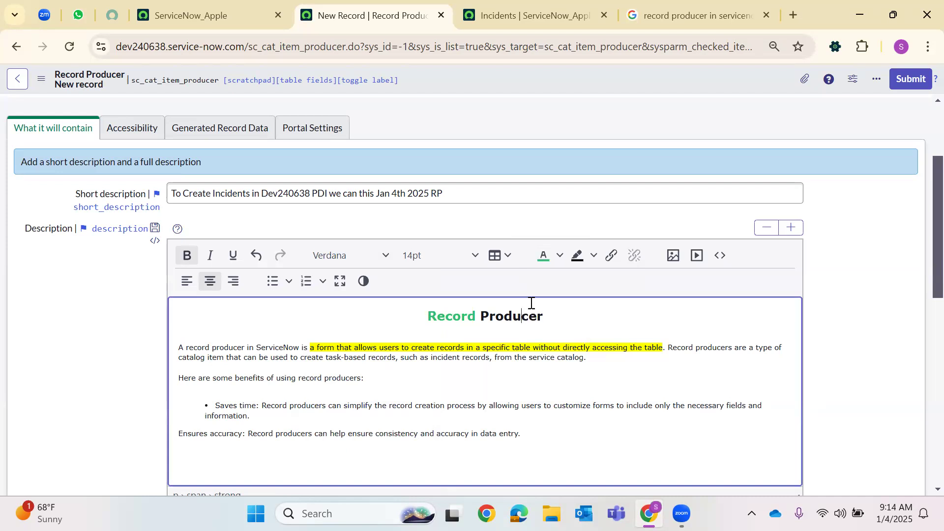
pyautogui.doubleClick(531, 310)
pyautogui.click(559, 256)
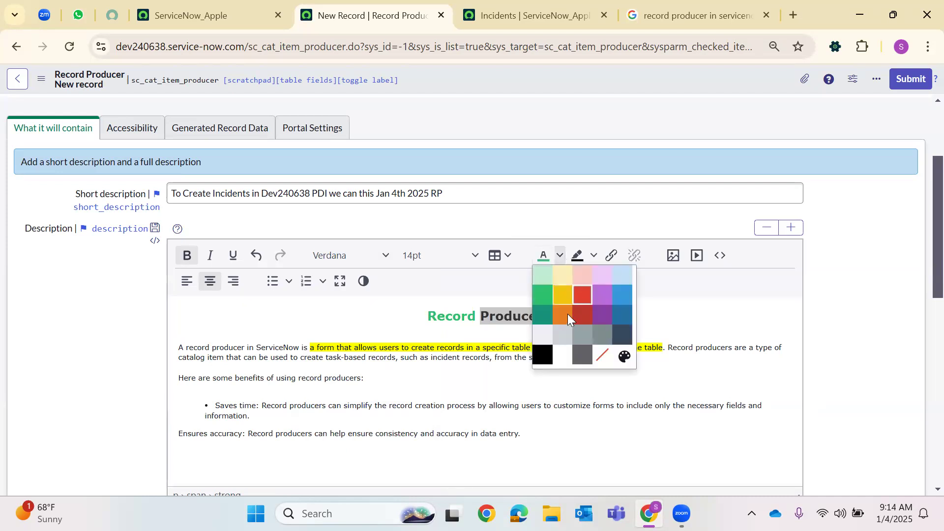
pyautogui.click(563, 314)
pyautogui.click(486, 330)
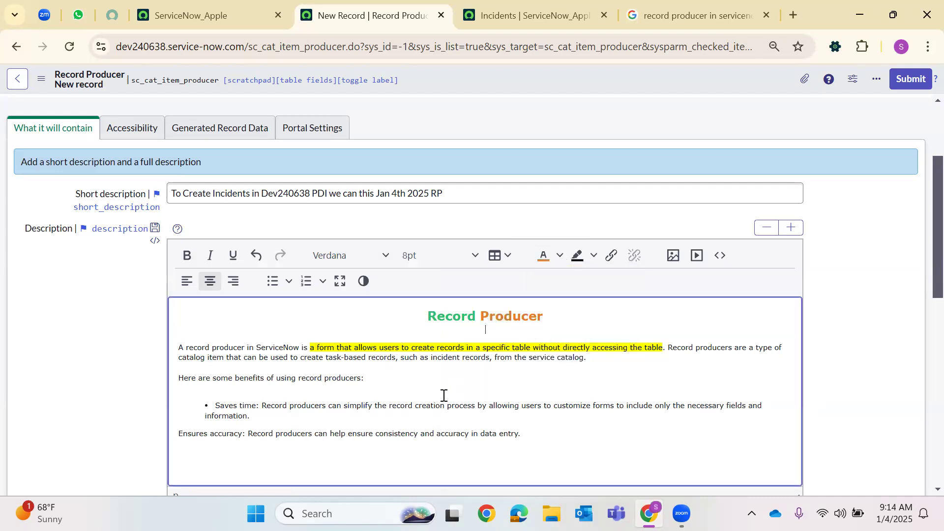
# Select all the text in the short description field
pyautogui.scroll(-3, 497, 272)
pyautogui.scroll(4, 361, 379)
pyautogui.scroll(-4, 361, 379)
pyautogui.scroll(4, 357, 383)
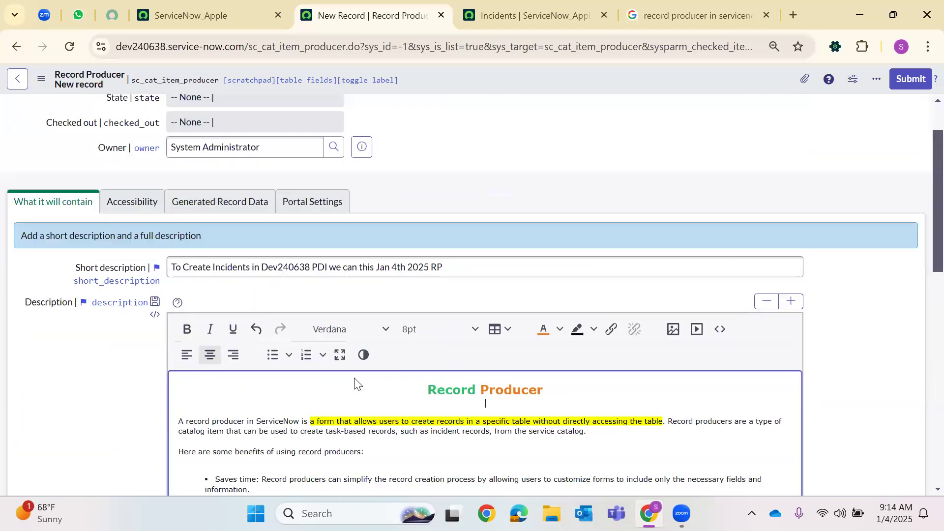
pyautogui.scroll(1, 357, 384)
pyautogui.click(296, 340)
pyautogui.hotkey('ctrl', 'a')
pyautogui.scroll(-3, 290, 275)
pyautogui.scroll(3, 607, 324)
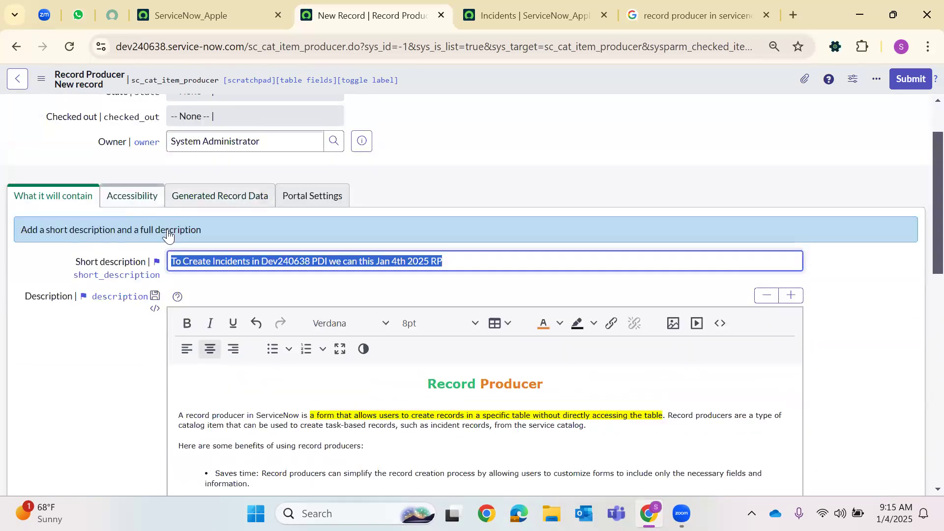
# Add Service Catalog to the record producer's Catalogs and set its Category to Software
pyautogui.click(131, 196)
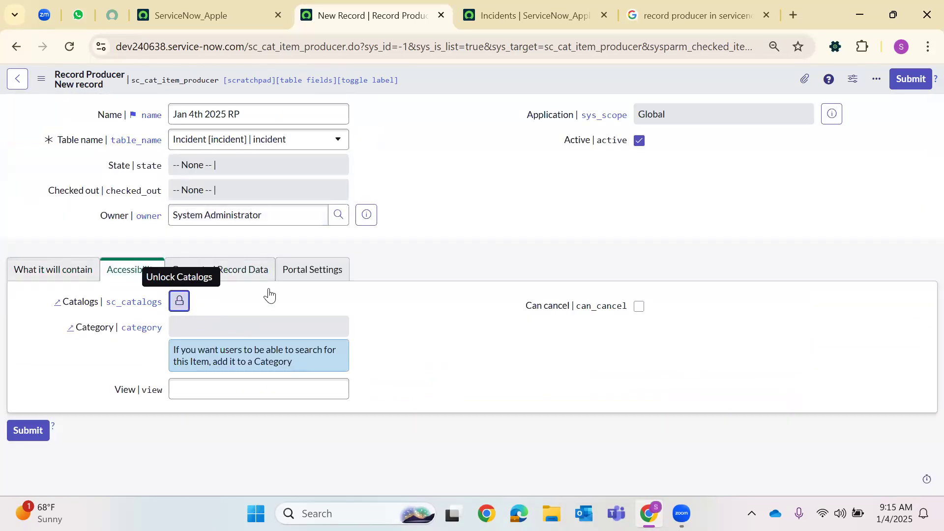
pyautogui.click(180, 301)
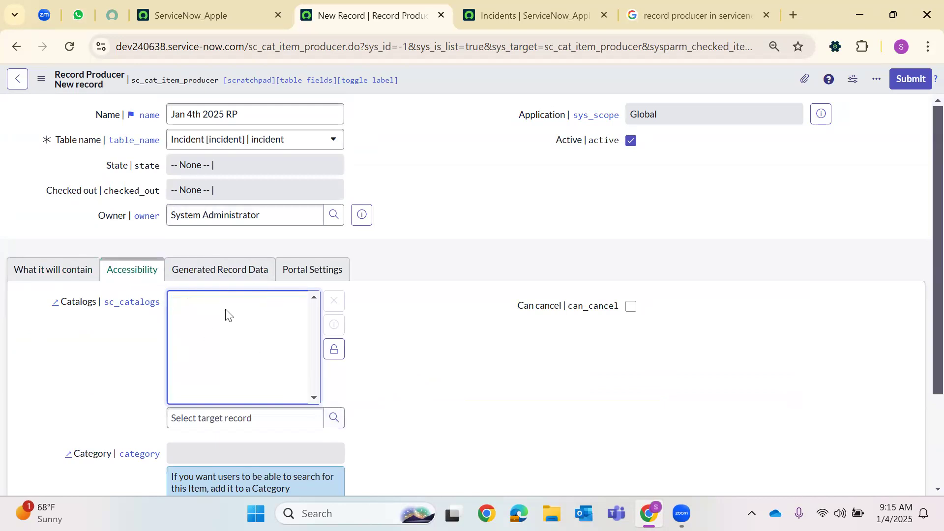
pyautogui.click(335, 419)
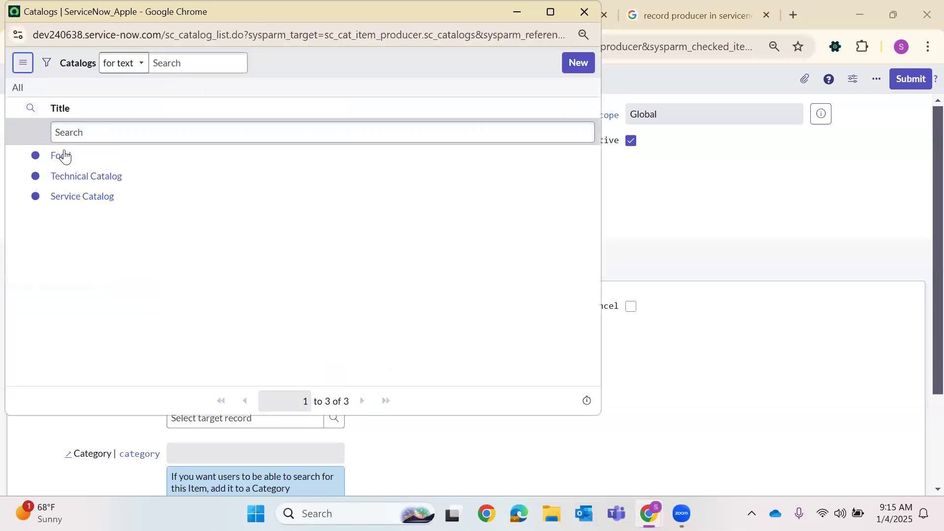
pyautogui.click(59, 205)
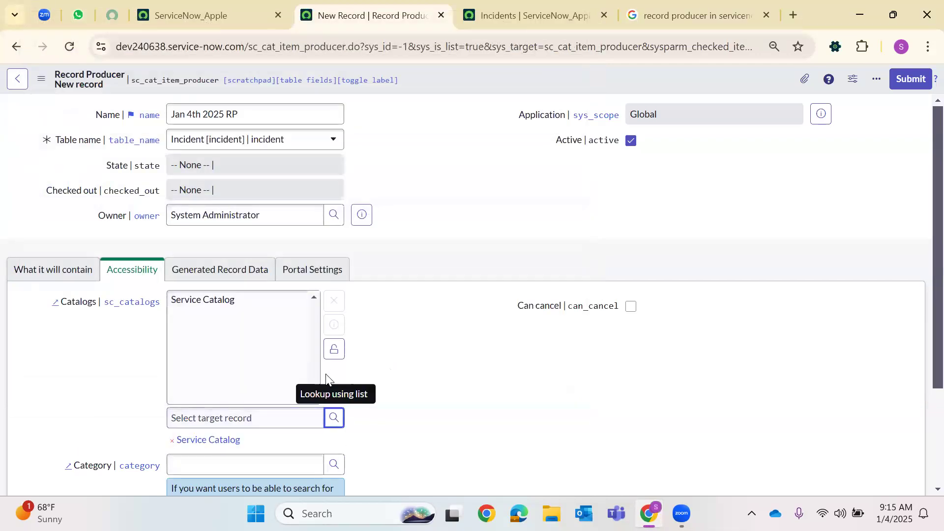
pyautogui.click(334, 350)
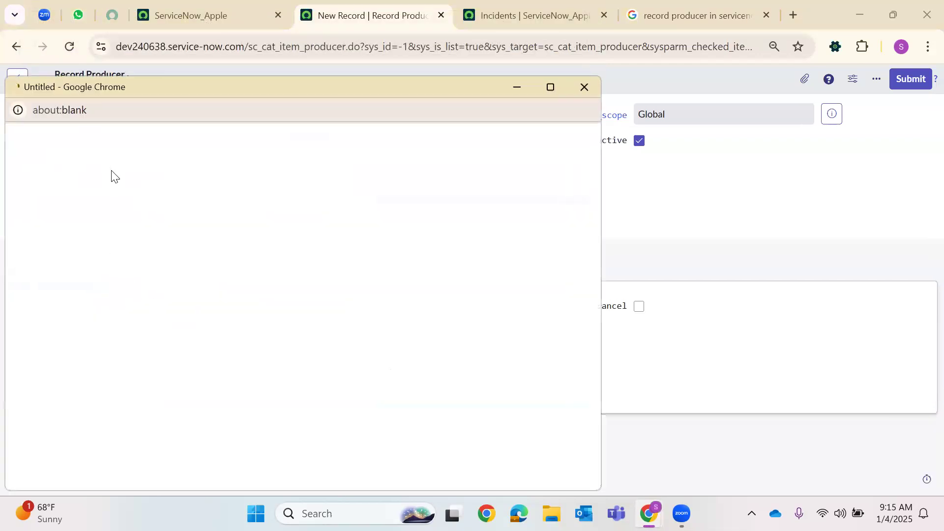
pyautogui.click(69, 323)
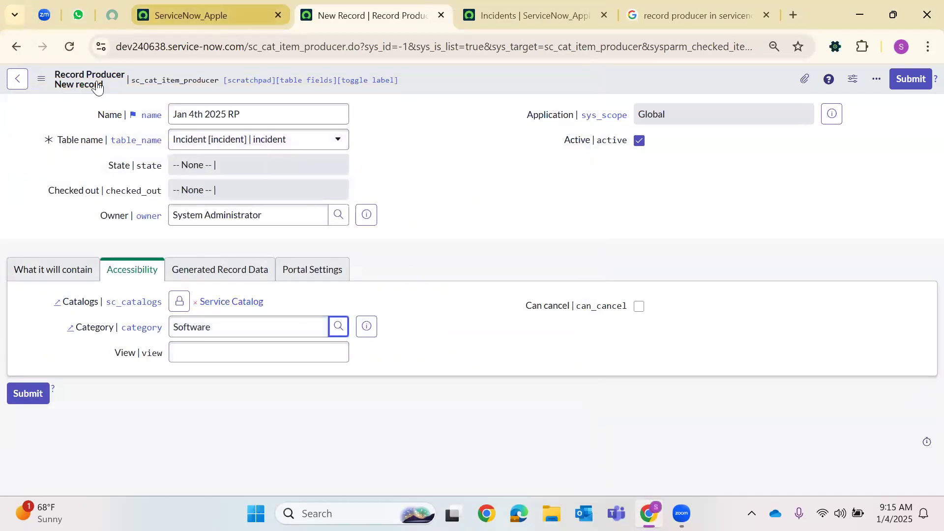
# Return to the main ServiceNow tab and start filtering the application navigator
pyautogui.click(211, 16)
pyautogui.click(68, 83)
pyautogui.press('BackSpace')
pyautogui.press('BackSpace')
pyautogui.press('BackSpace')
pyautogui.press('BackSpace')
pyautogui.press('BackSpace')
pyautogui.press('BackSpace')
pyautogui.press('BackSpace')
pyautogui.press('BackSpace')
pyautogui.press('BackSpace')
pyautogui.press('BackSpace')
pyautogui.press('BackSpace')
pyautogui.press('BackSpace')
# Open a new incident via Incident.DO, pick a caller, enter short description 'asdfbn rs', and save
pyautogui.write('Incident')
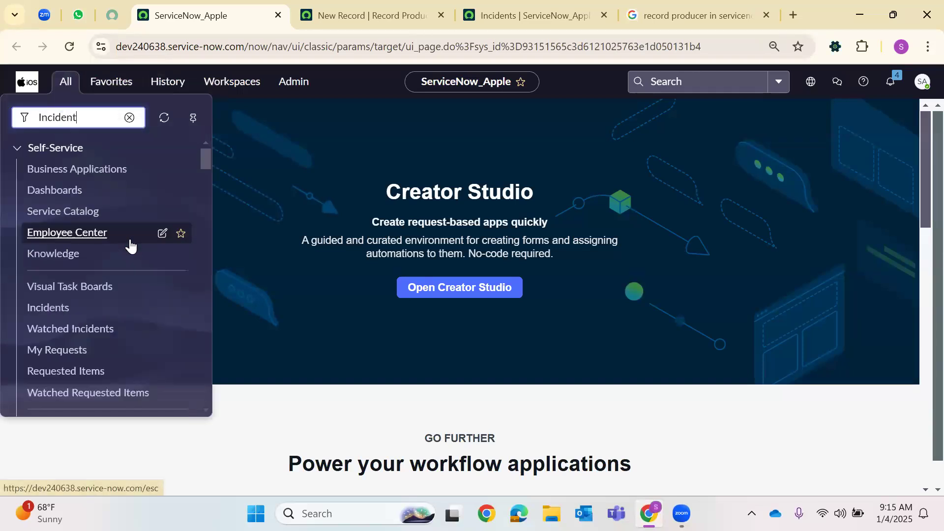
pyautogui.write('.DO')
pyautogui.press('Return')
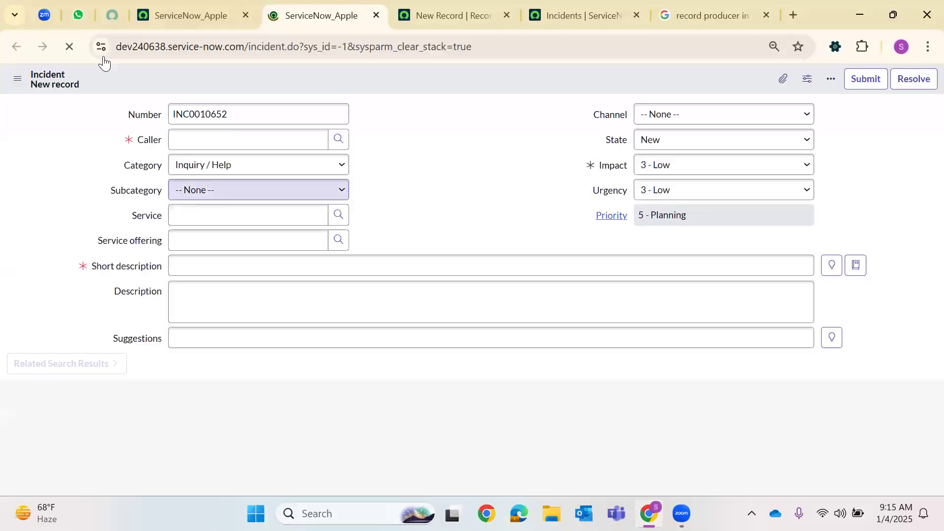
pyautogui.click(239, 146)
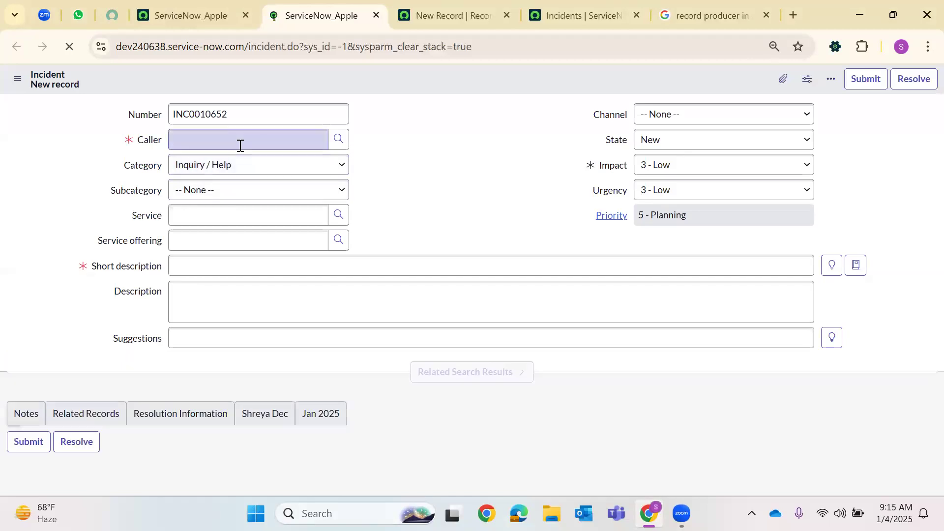
pyautogui.write('**')
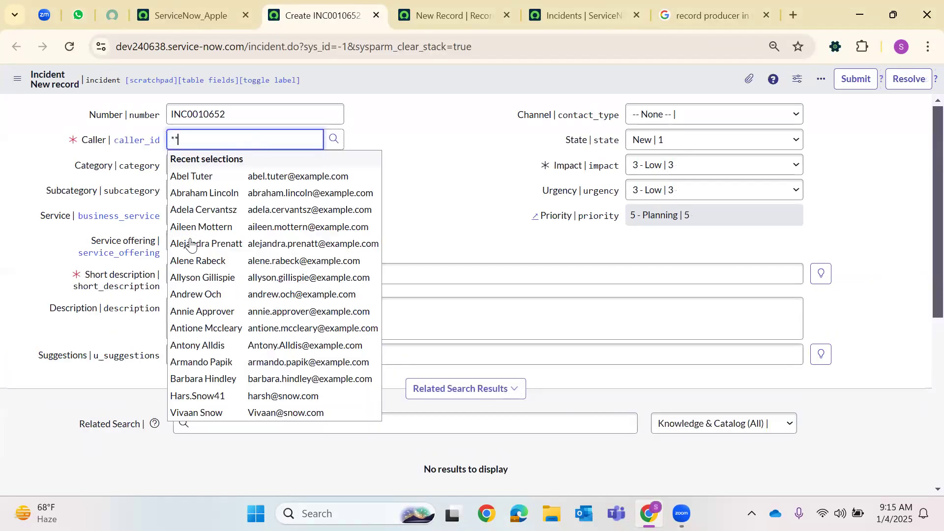
pyautogui.click(207, 294)
pyautogui.click(229, 286)
pyautogui.click(236, 275)
pyautogui.write('asdfbn')
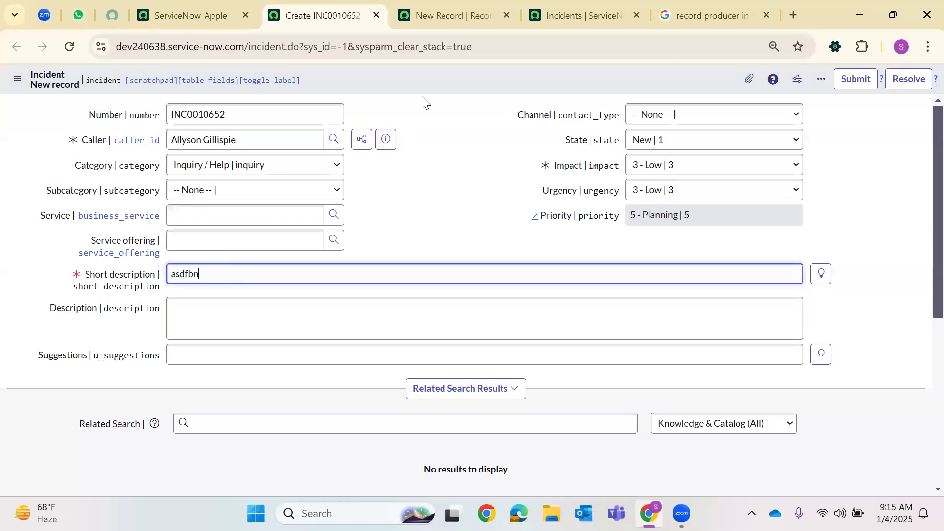
pyautogui.write(' rs')
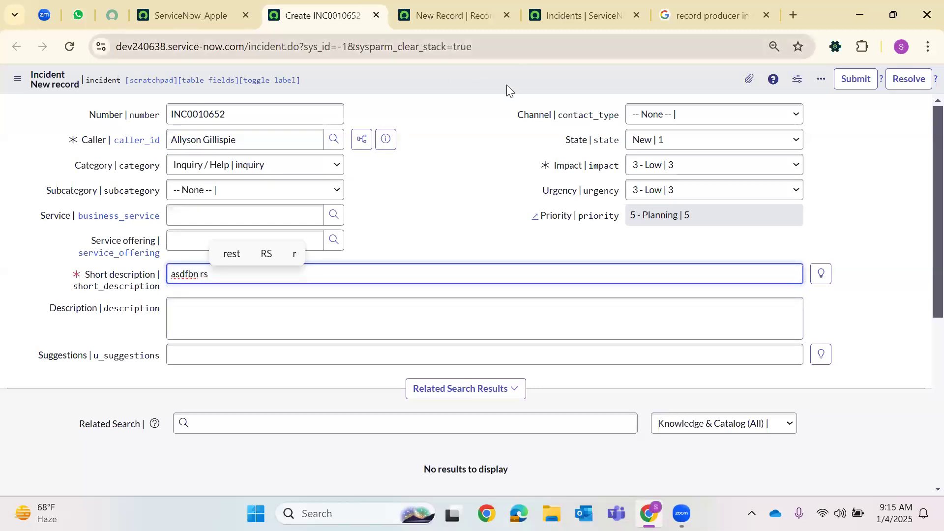
pyautogui.rightClick(538, 85)
pyautogui.click(550, 89)
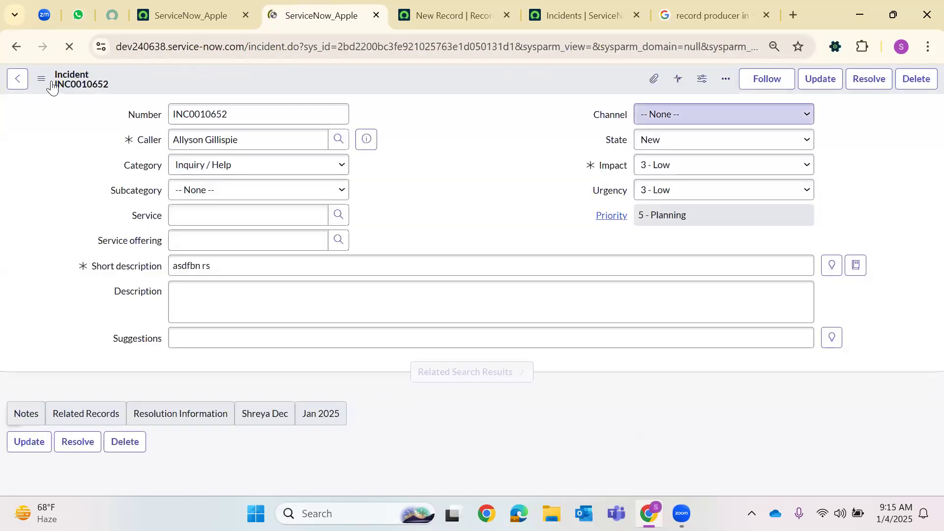
# Switch the saved incident's form to the ITSMBase view
pyautogui.rightClick(48, 84)
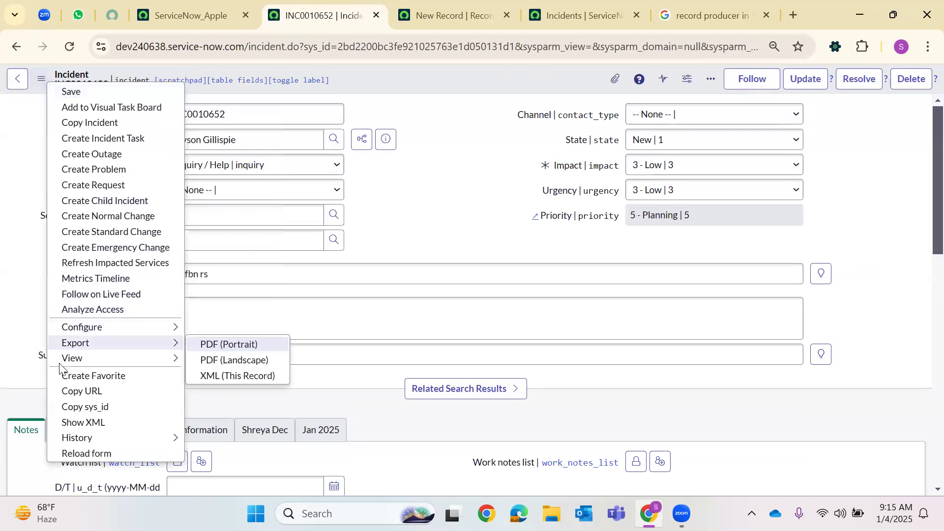
pyautogui.moveTo(65, 364)
pyautogui.press('Down')
pyautogui.press('Down')
pyautogui.press('Down')
pyautogui.press('Down')
pyautogui.press('Down')
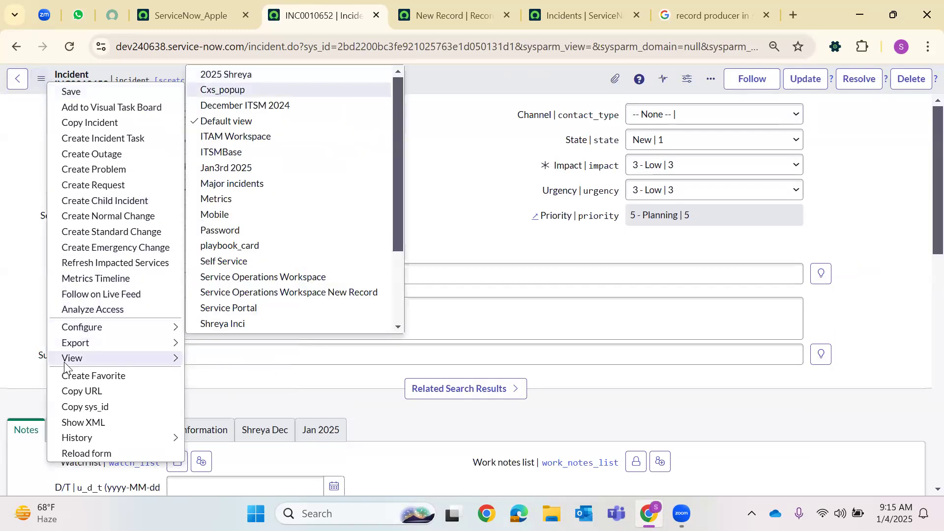
pyautogui.press('Return')
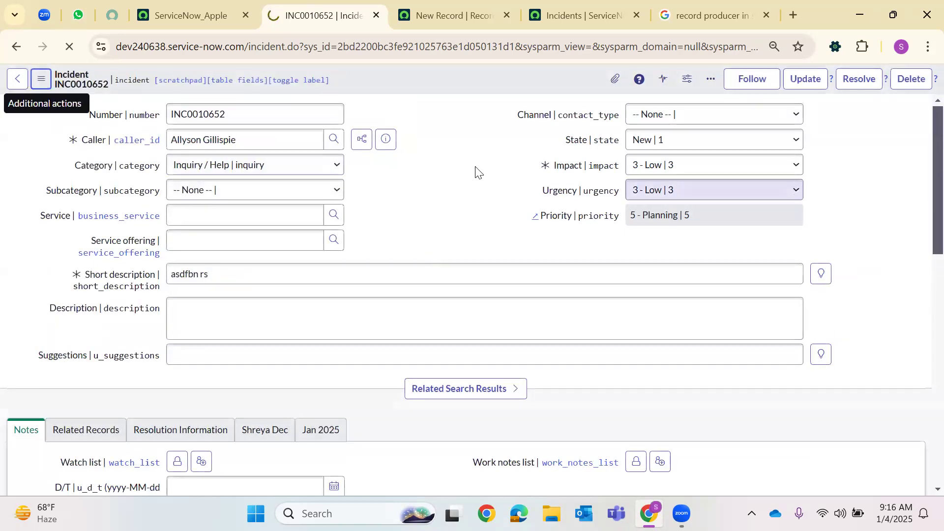
# Go back to the unsaved record producer form in the New Record tab
pyautogui.click(578, 7)
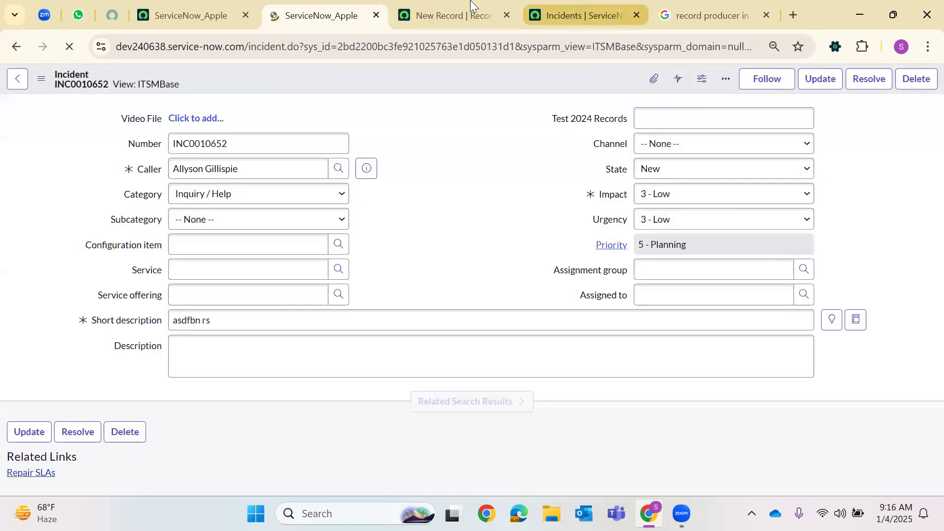
pyautogui.click(473, 7)
pyautogui.click(193, 359)
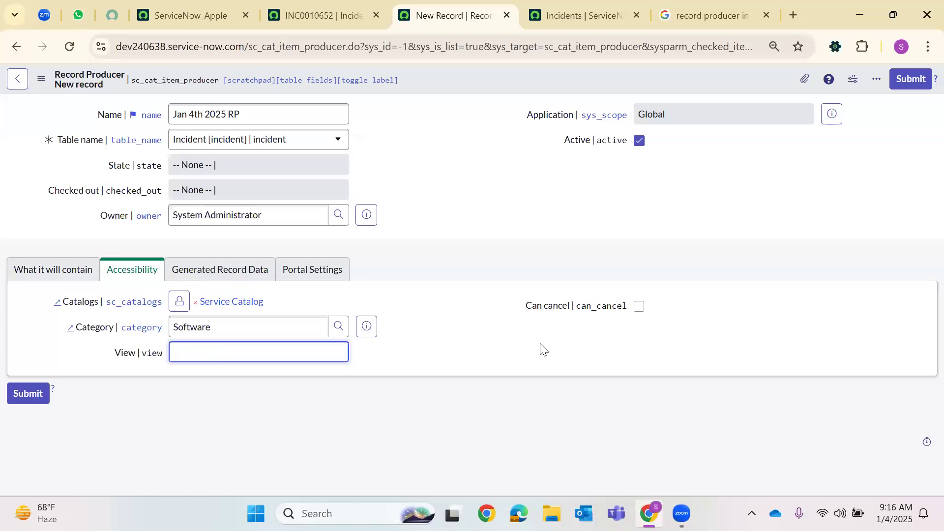
# Tick Can cancel, then bring up the Generated Record Data section
pyautogui.click(640, 308)
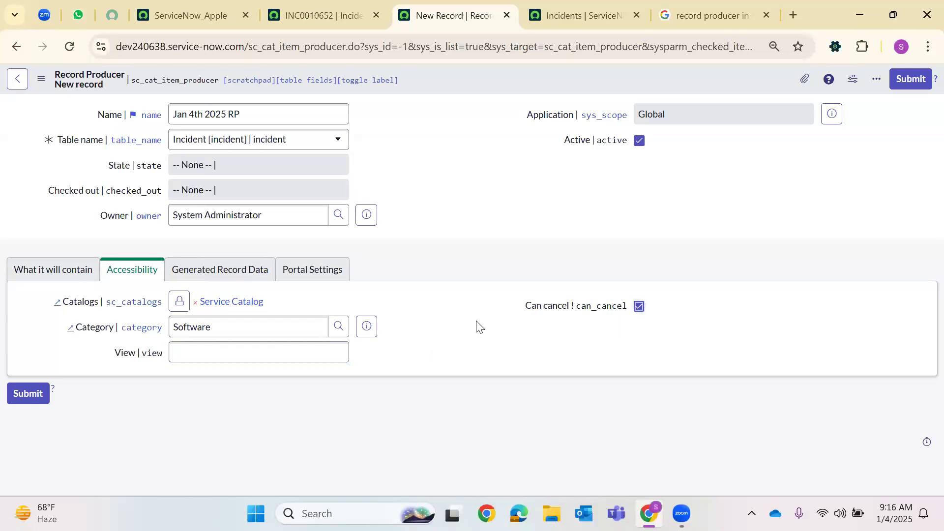
pyautogui.click(187, 276)
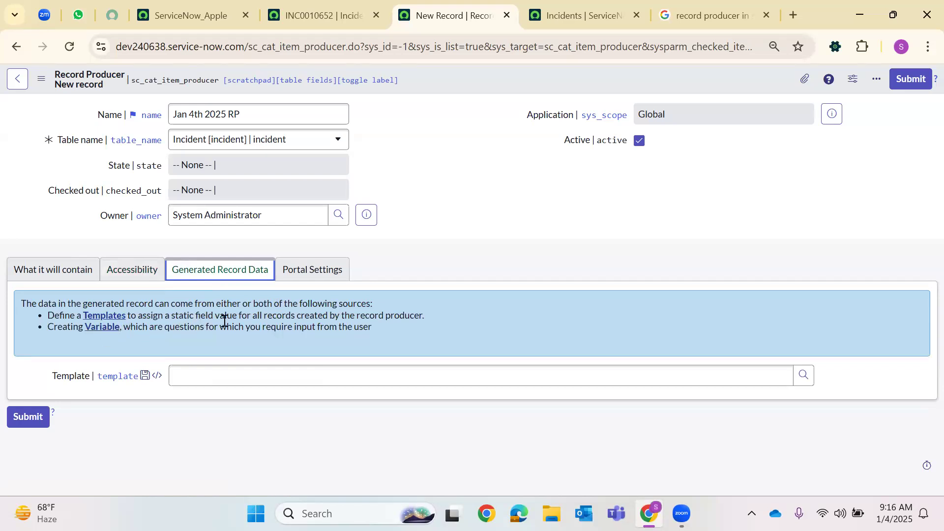
# Highlight and read the Generated Record Data explanation about templates and variables
pyautogui.moveTo(428, 309); pyautogui.dragTo(37, 325)
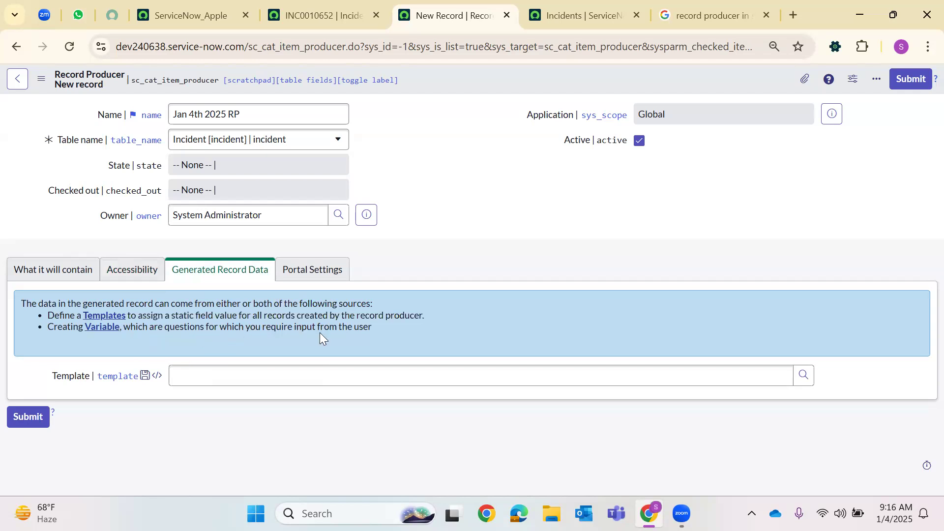
pyautogui.moveTo(375, 328); pyautogui.dragTo(38, 315)
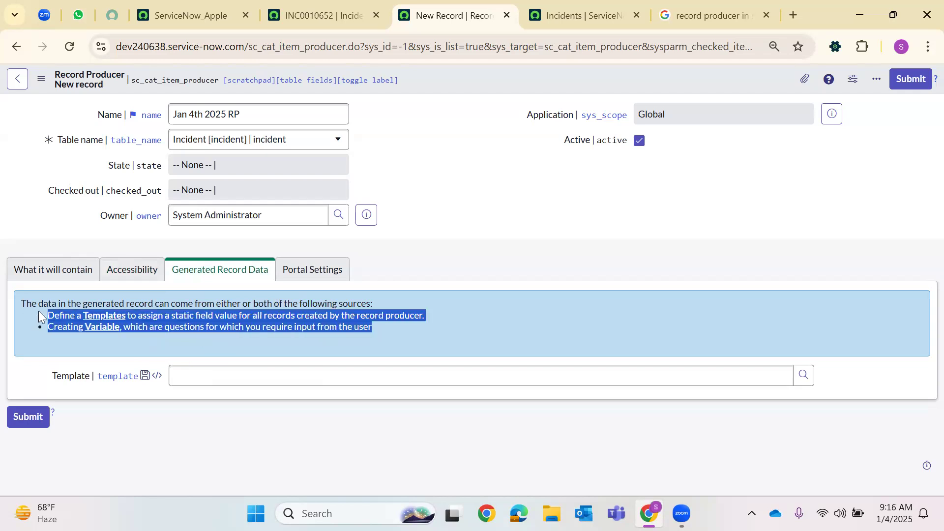
pyautogui.click(217, 352)
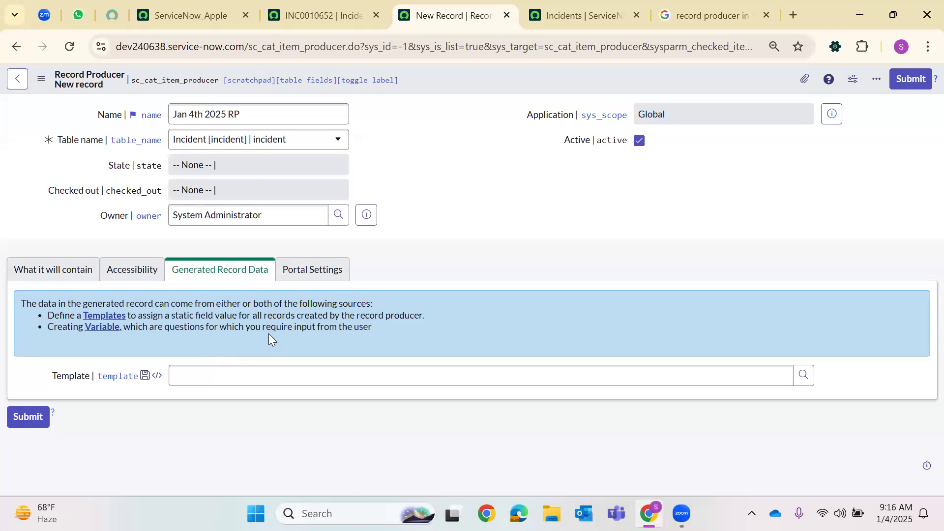
# Show Portal Settings and review the Hide Attachment and Mandatory Attachment options
pyautogui.click(300, 273)
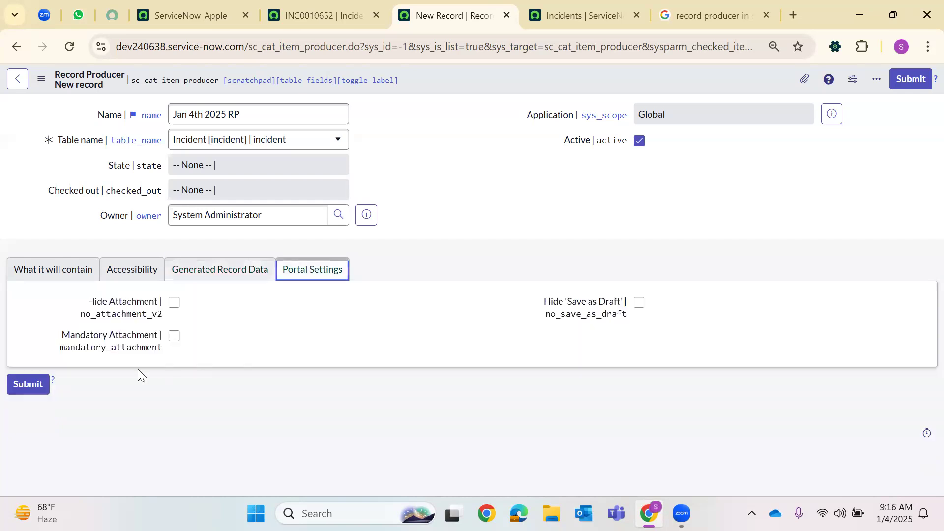
pyautogui.moveTo(89, 301); pyautogui.dragTo(158, 303)
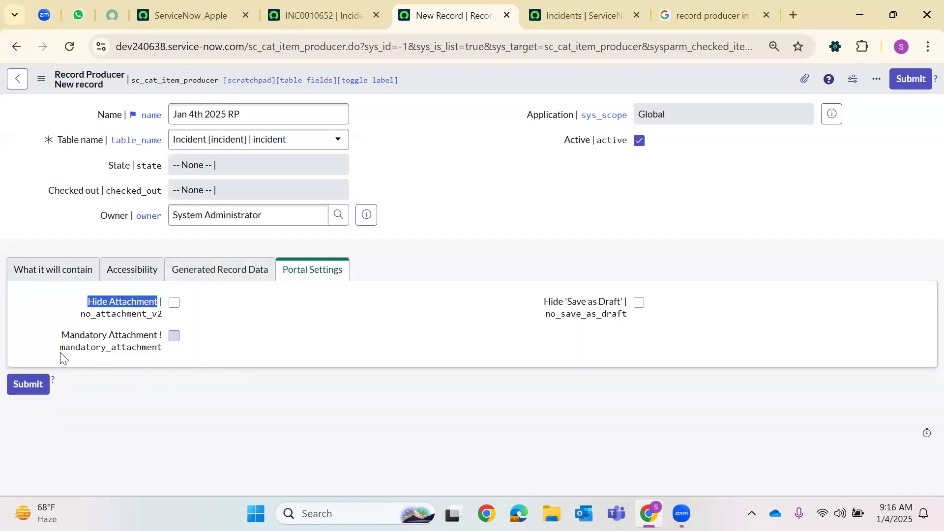
pyautogui.moveTo(60, 336); pyautogui.dragTo(459, 348)
pyautogui.click(577, 328)
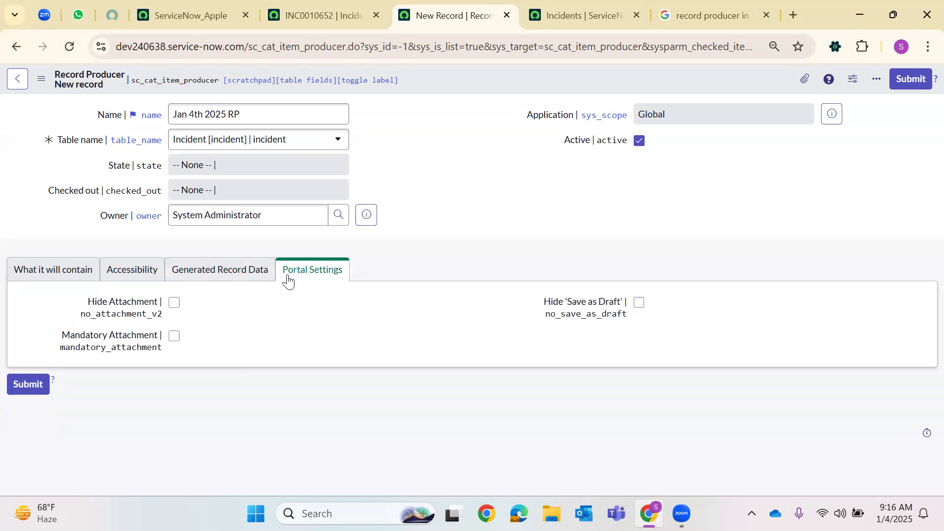
# Enter the meta keyword '2025Jan' in the What it will contain section
pyautogui.click(74, 276)
pyautogui.scroll(-5, 279, 326)
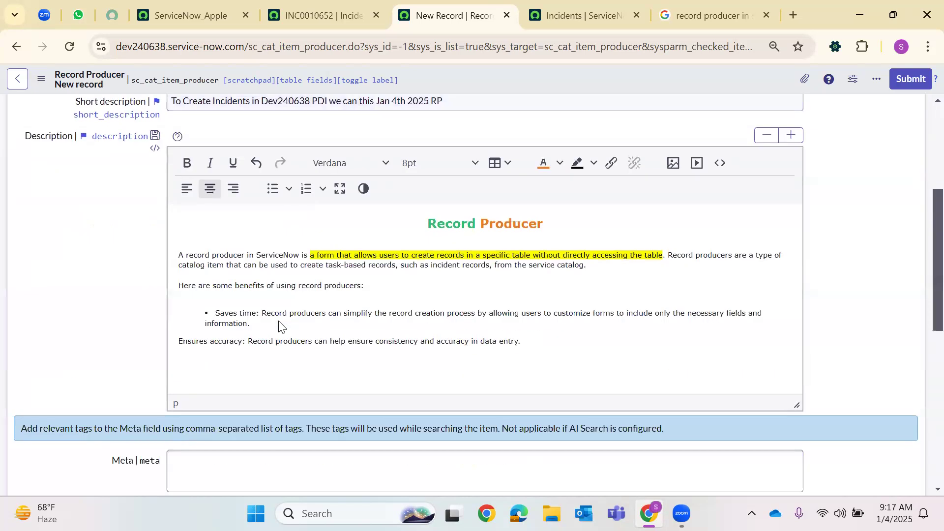
pyautogui.scroll(-5, 279, 325)
pyautogui.click(227, 195)
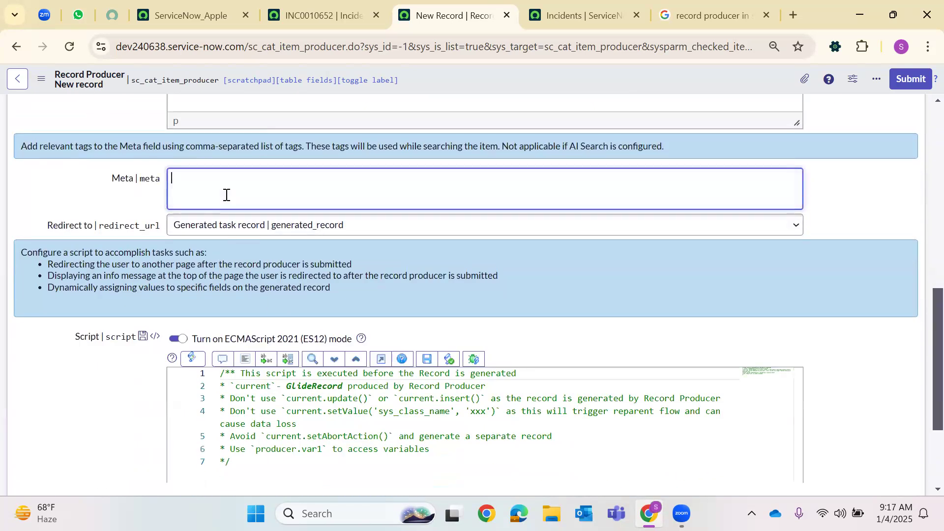
pyautogui.write('2025Jan')
pyautogui.doubleClick(199, 182)
# Keep Redirect to set to Generated task record
pyautogui.scroll(-2, 275, 216)
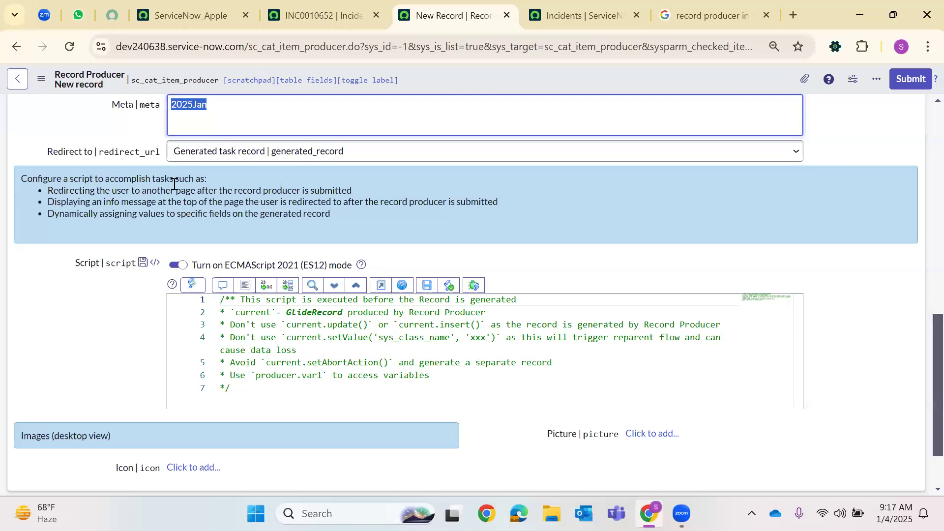
pyautogui.click(209, 153)
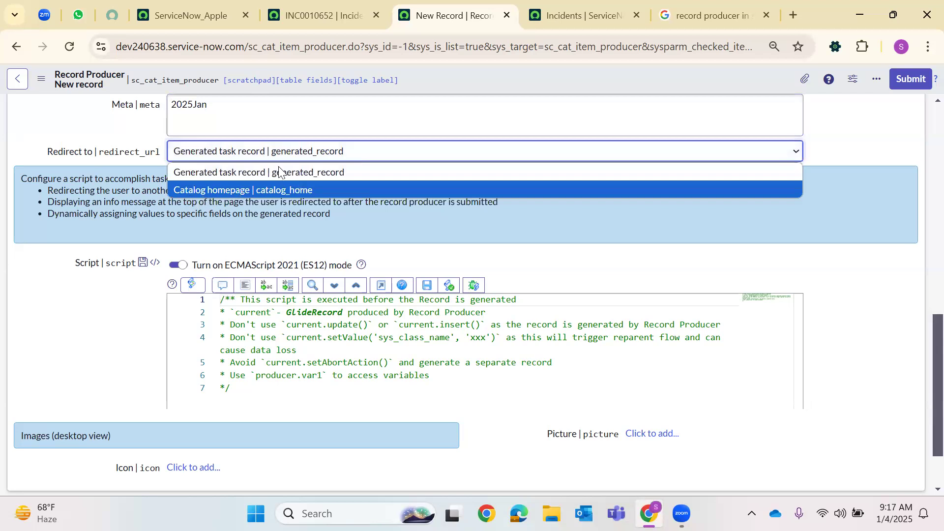
pyautogui.click(259, 175)
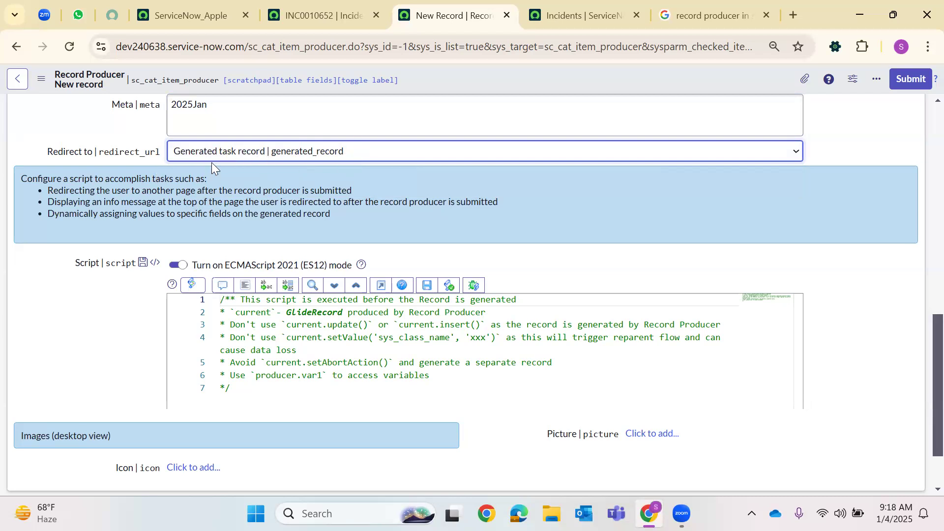
pyautogui.scroll(10, 173, 181)
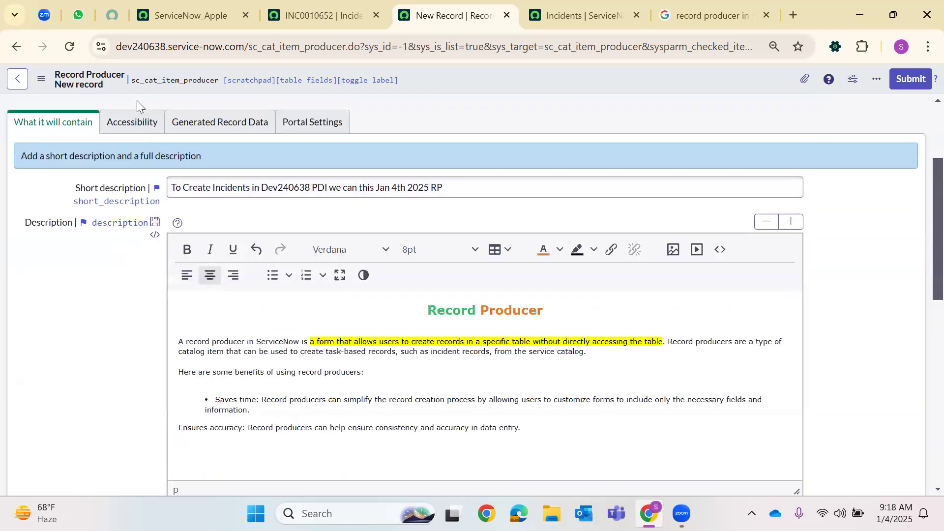
pyautogui.scroll(-10, 386, 285)
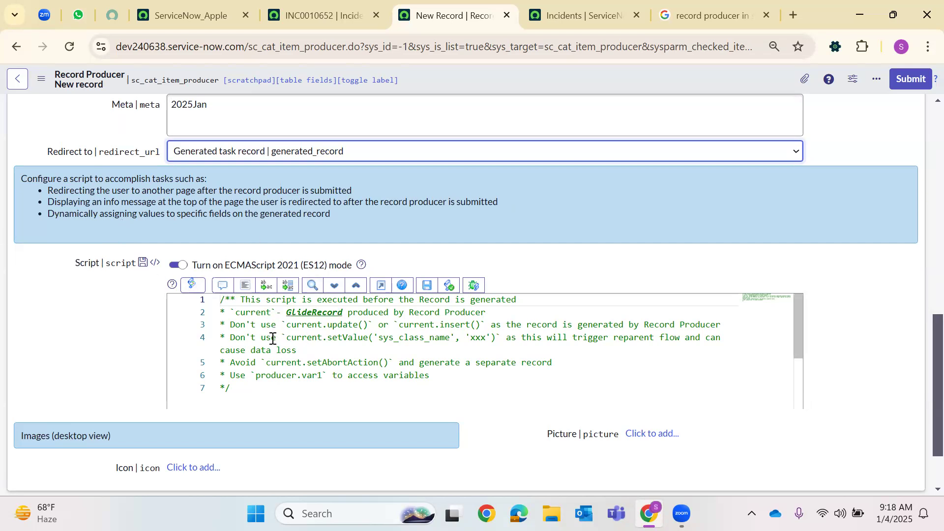
pyautogui.scroll(-1, 263, 378)
pyautogui.scroll(1, 368, 372)
pyautogui.scroll(-2, 924, 354)
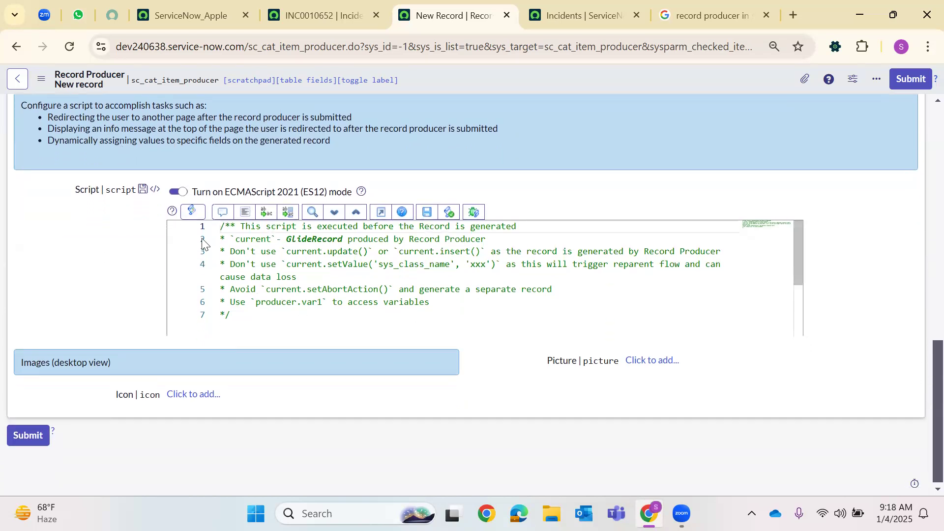
pyautogui.moveTo(230, 316); pyautogui.dragTo(194, 217)
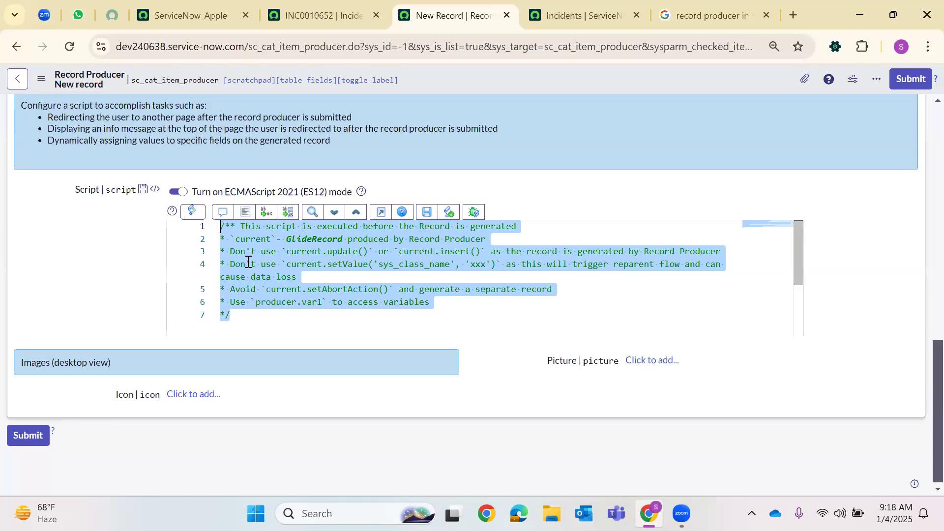
pyautogui.doubleClick(353, 253)
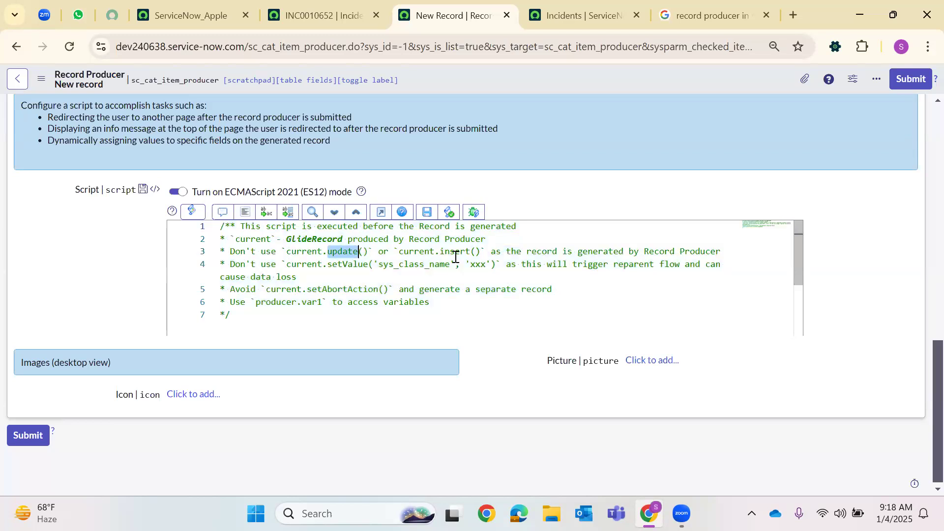
pyautogui.doubleClick(456, 255)
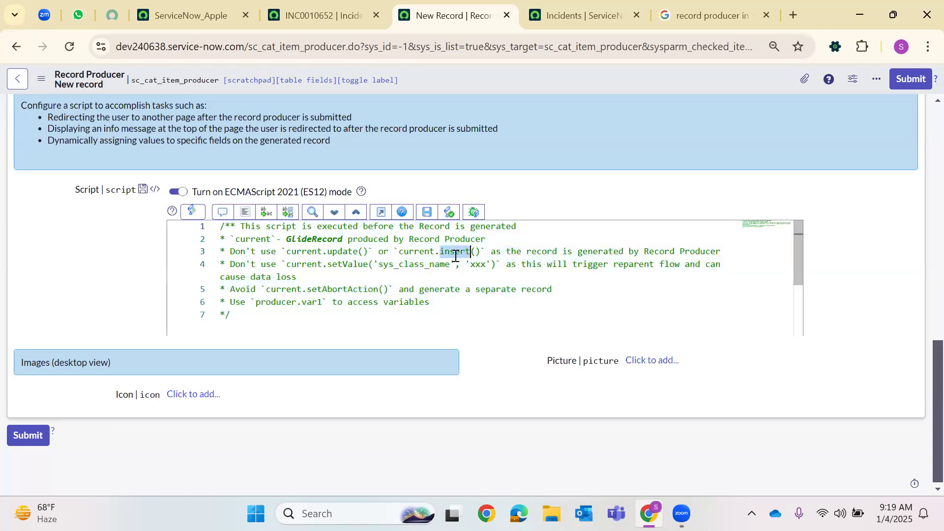
pyautogui.doubleClick(310, 265)
pyautogui.click(343, 264)
pyautogui.doubleClick(343, 265)
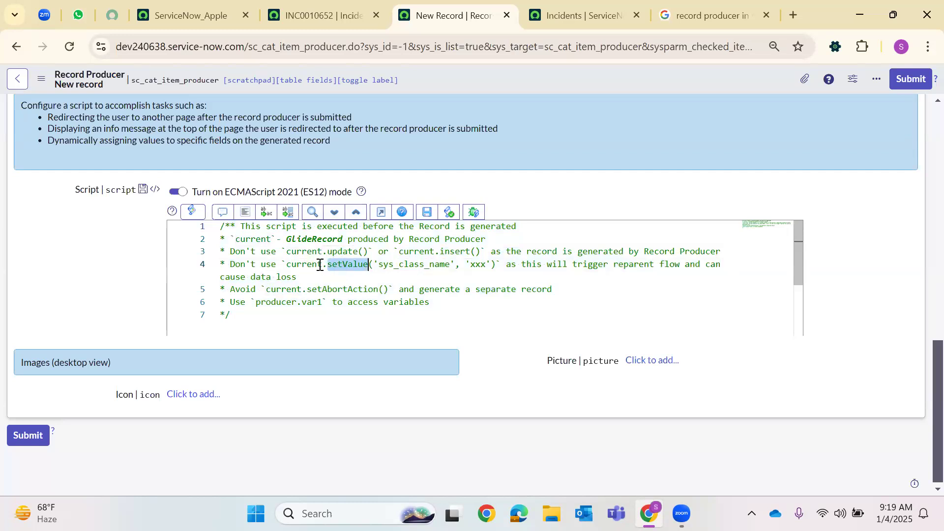
pyautogui.doubleClick(302, 265)
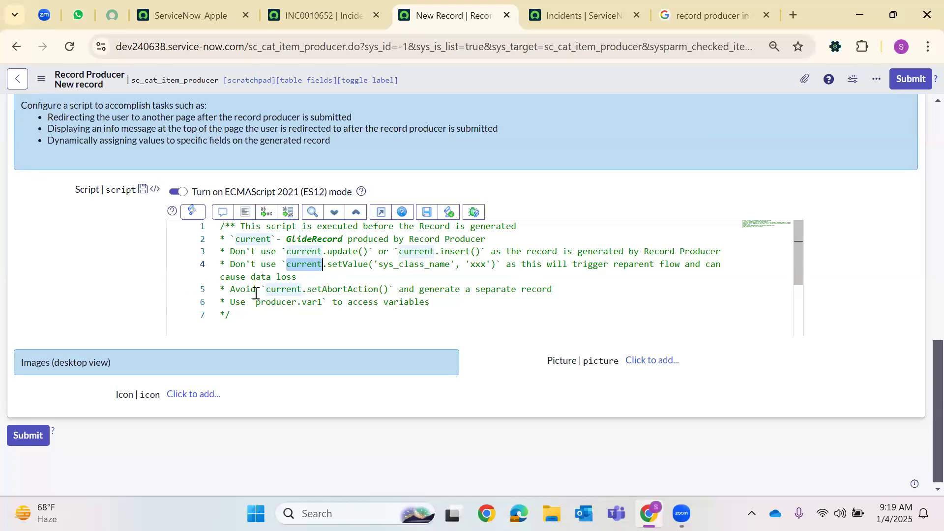
pyautogui.doubleClick(347, 292)
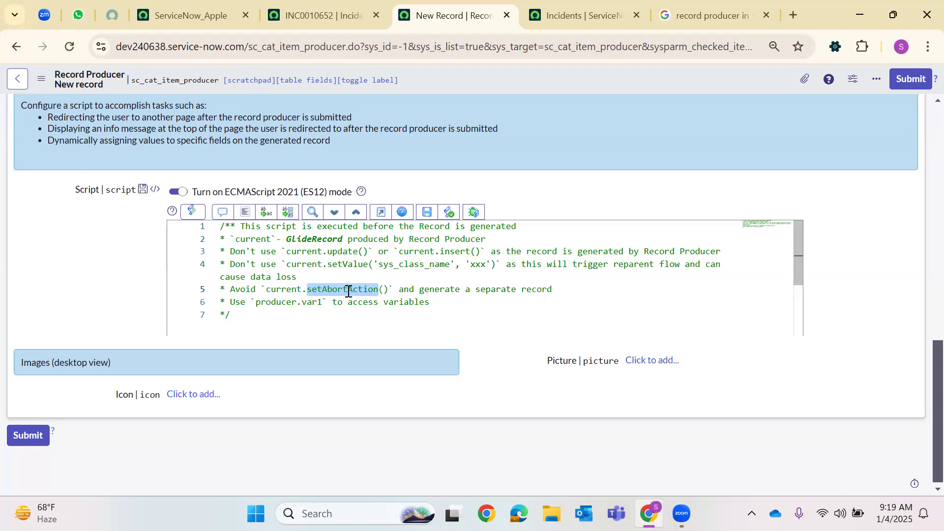
pyautogui.moveTo(371, 302); pyautogui.dragTo(392, 292)
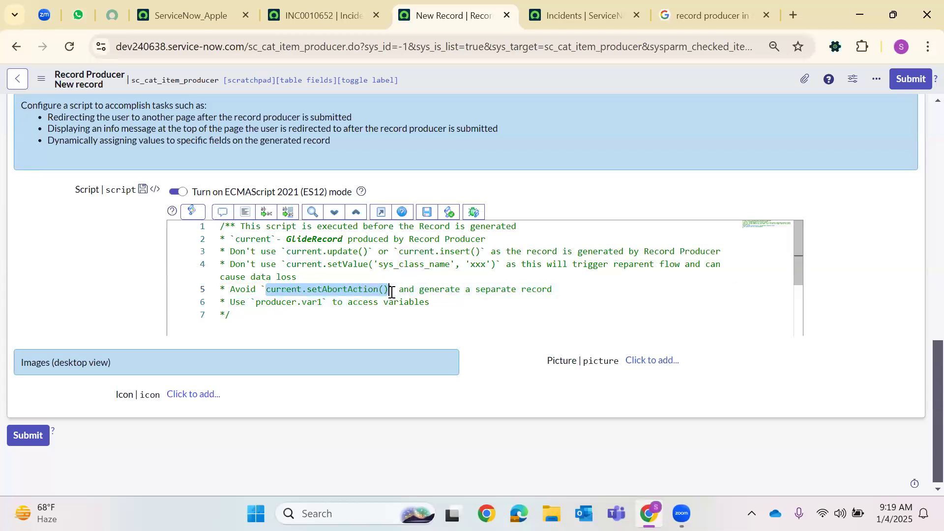
pyautogui.click(322, 312)
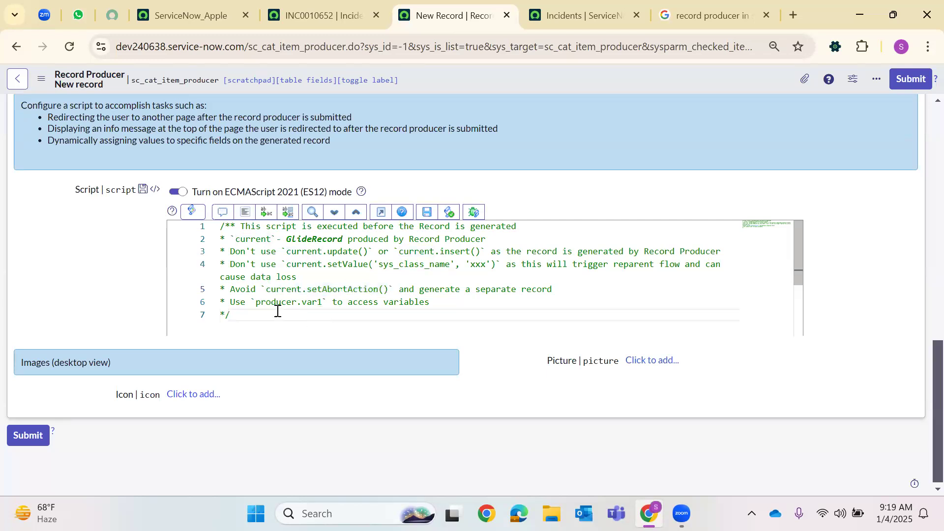
pyautogui.doubleClick(283, 303)
pyautogui.doubleClick(317, 301)
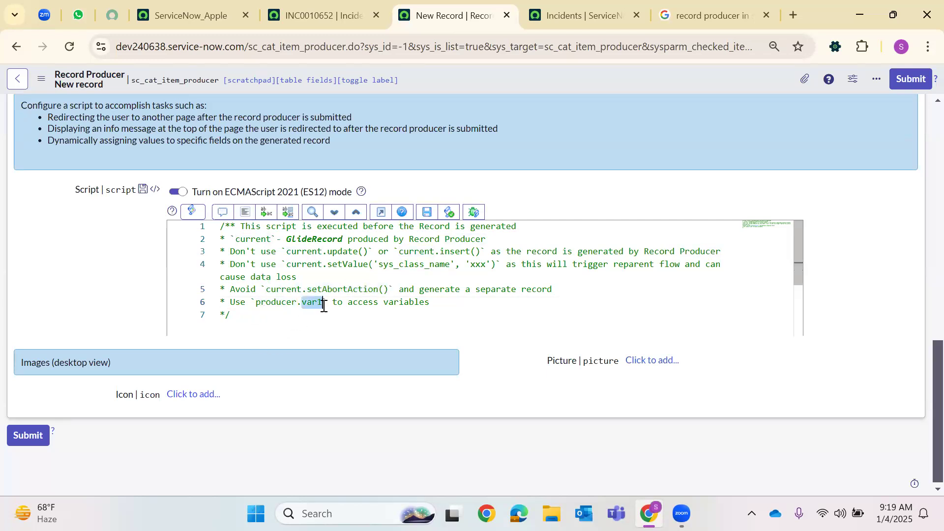
pyautogui.click(285, 314)
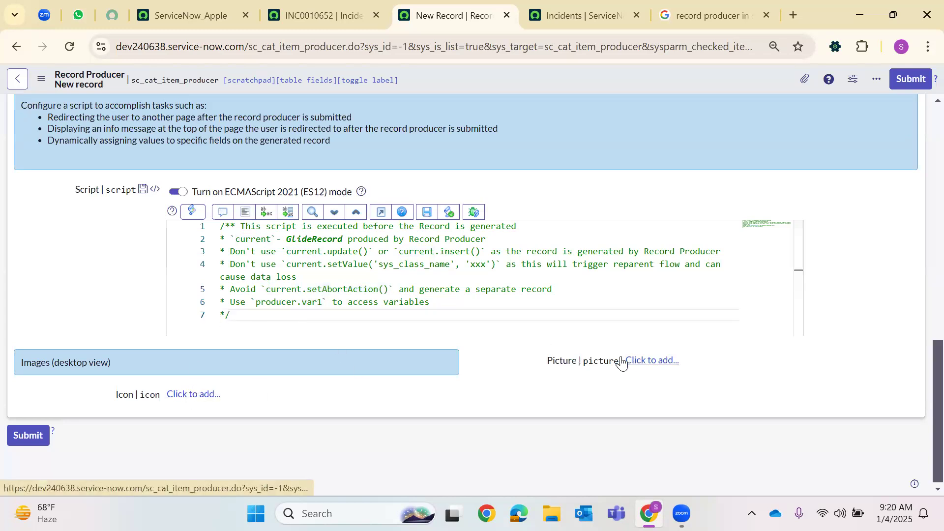
# Replace the script comment with current.description = 'HappyNewYear2025'; and gs.addInfoMessage('This Batch is Very Confident in understanding the Snow Concepts');
pyautogui.moveTo(234, 314); pyautogui.dragTo(208, 217)
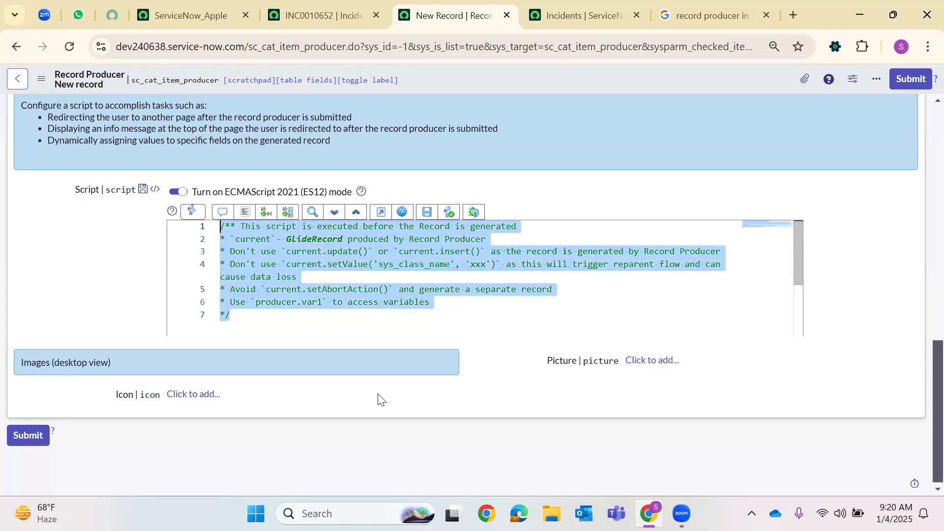
pyautogui.press('BackSpace')
pyautogui.write('c')
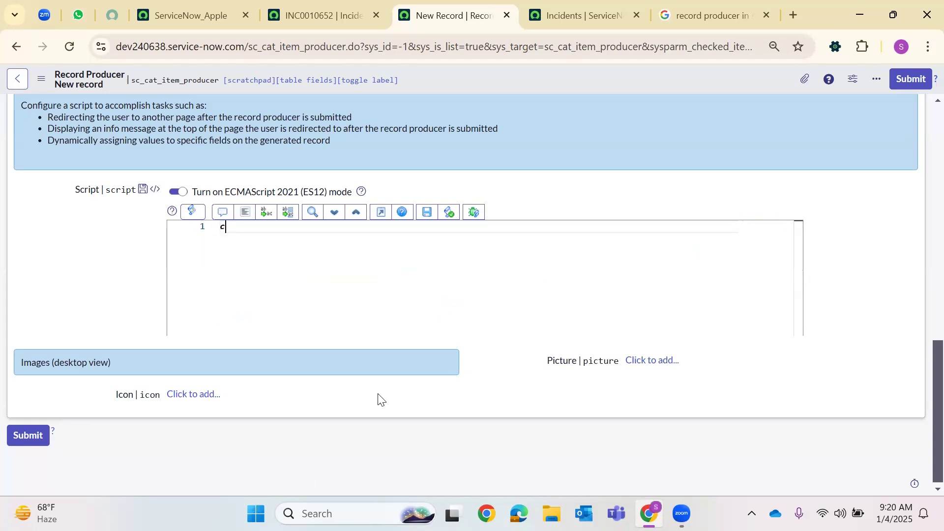
pyautogui.write('urrent.description = ')
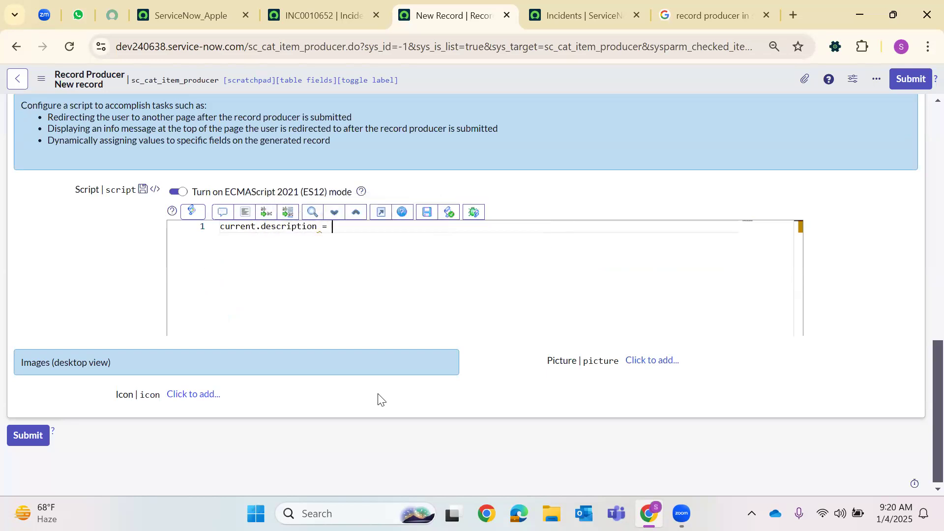
pyautogui.write("'HappyNewYear2025';")
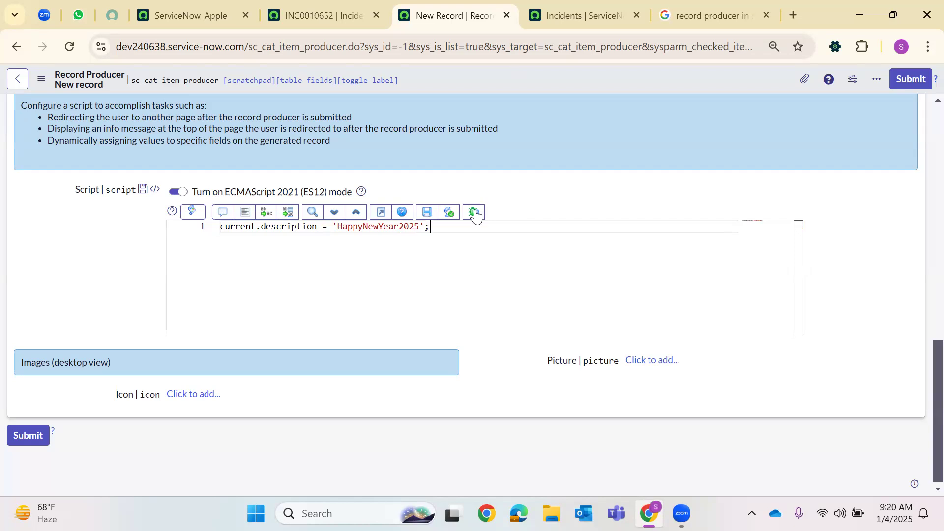
pyautogui.press('Return')
pyautogui.write('g')
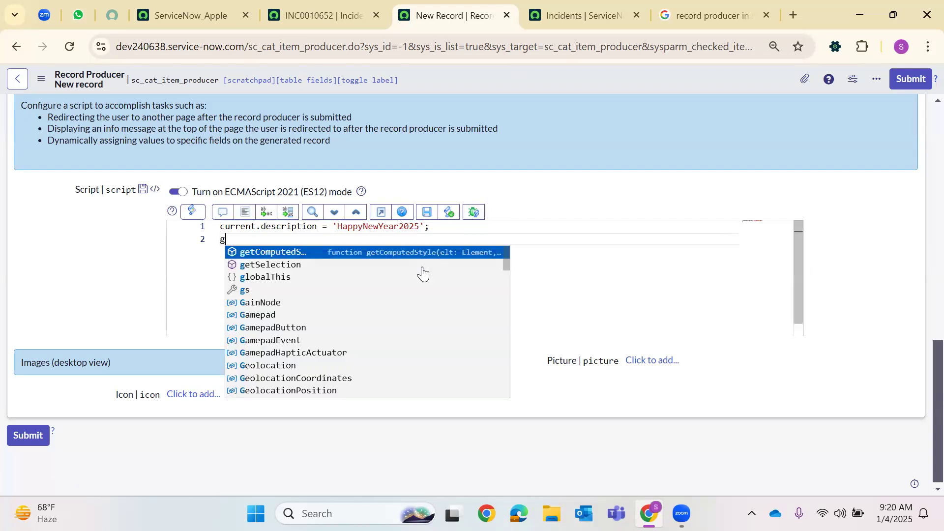
pyautogui.write('s.addI')
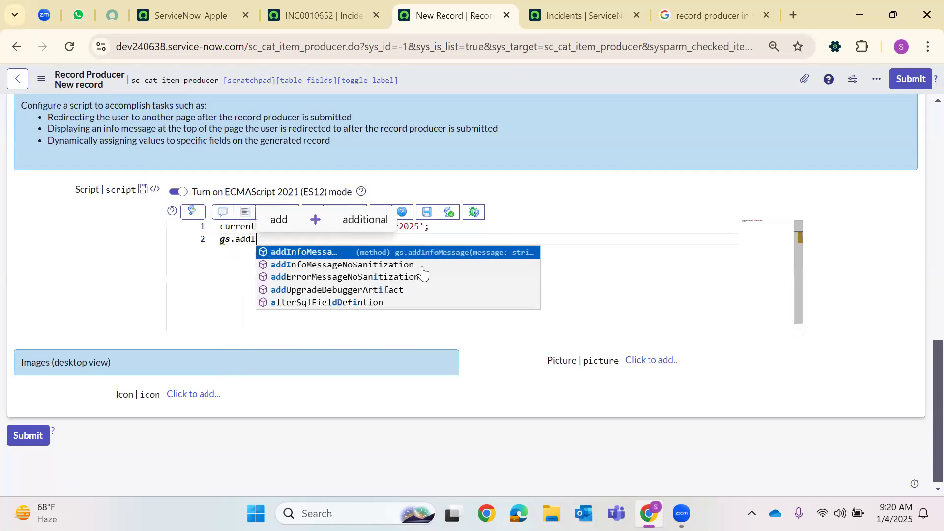
pyautogui.press('Return')
pyautogui.write('(')
pyautogui.write("'")
pyautogui.write('This Ba')
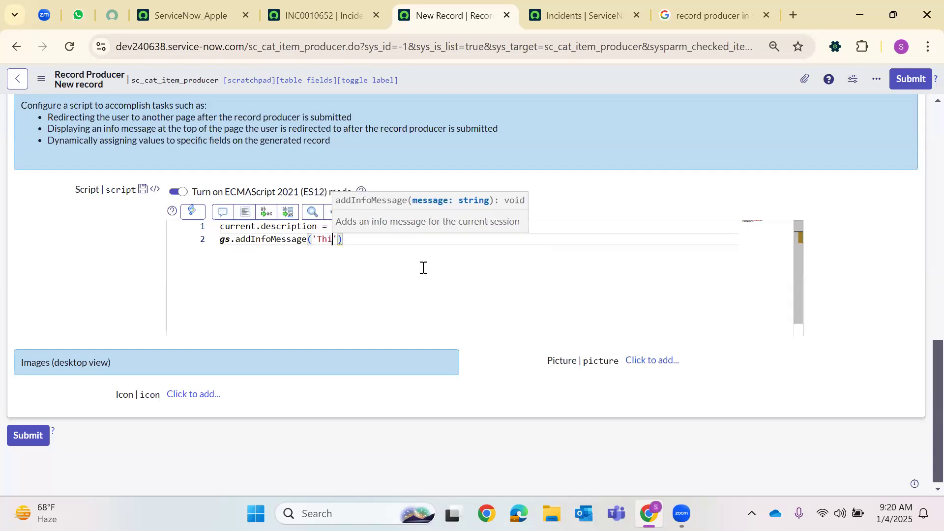
pyautogui.write('tch is V')
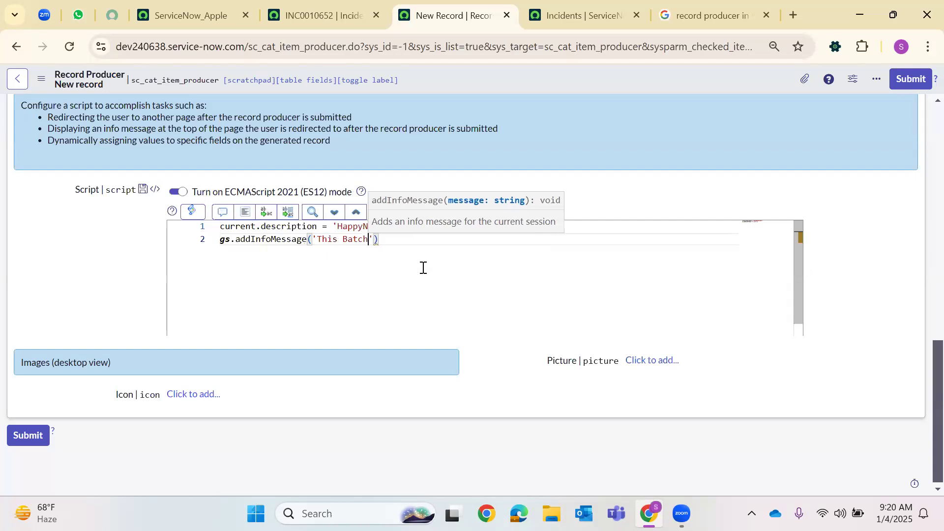
pyautogui.write('ery C')
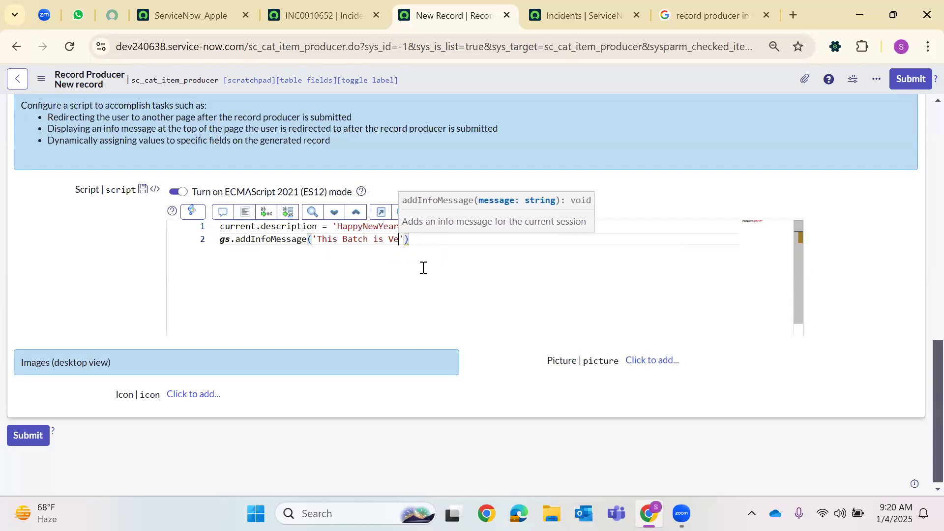
pyautogui.write('onfident ')
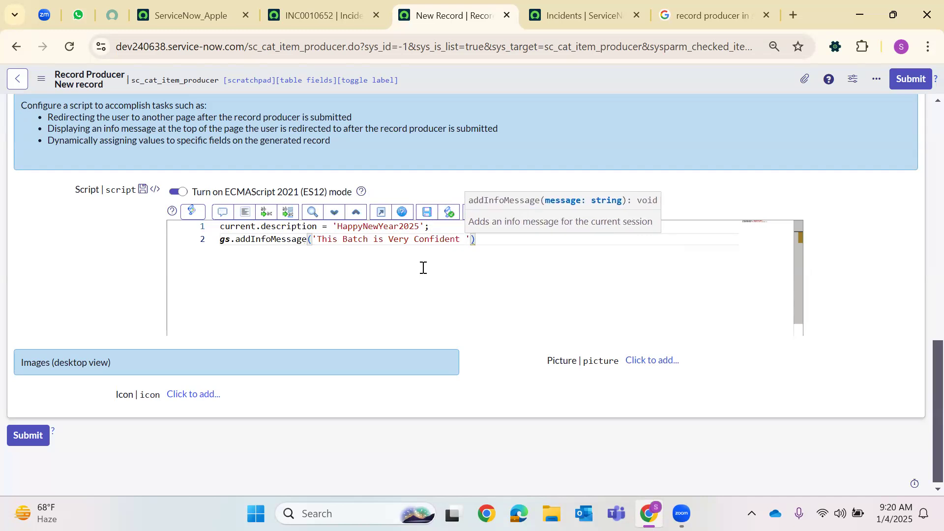
pyautogui.write('in understanding the ')
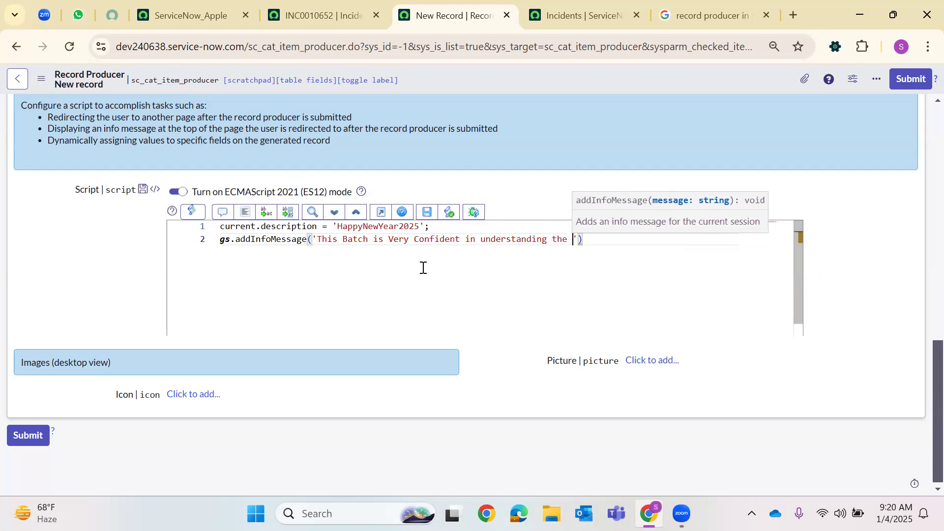
pyautogui.write('Snow ')
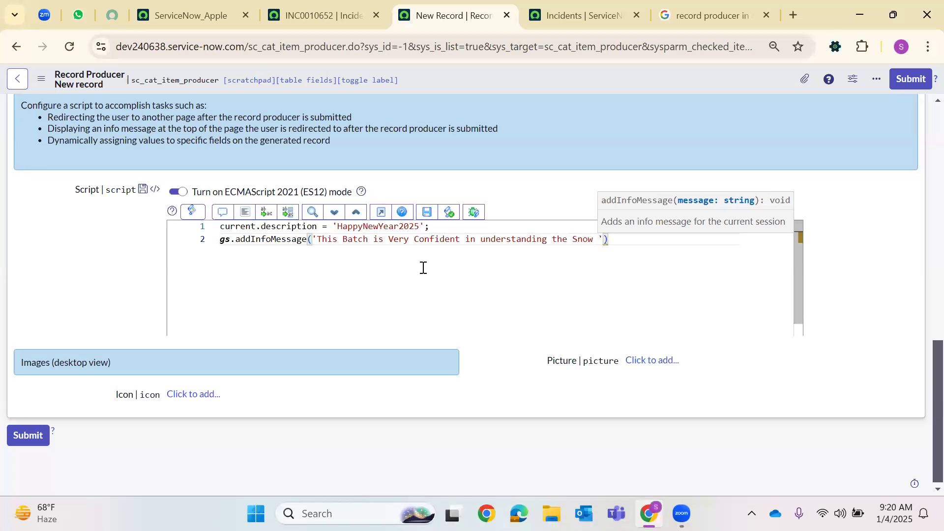
pyautogui.write('Concepts')
pyautogui.press('End')
pyautogui.write(';')
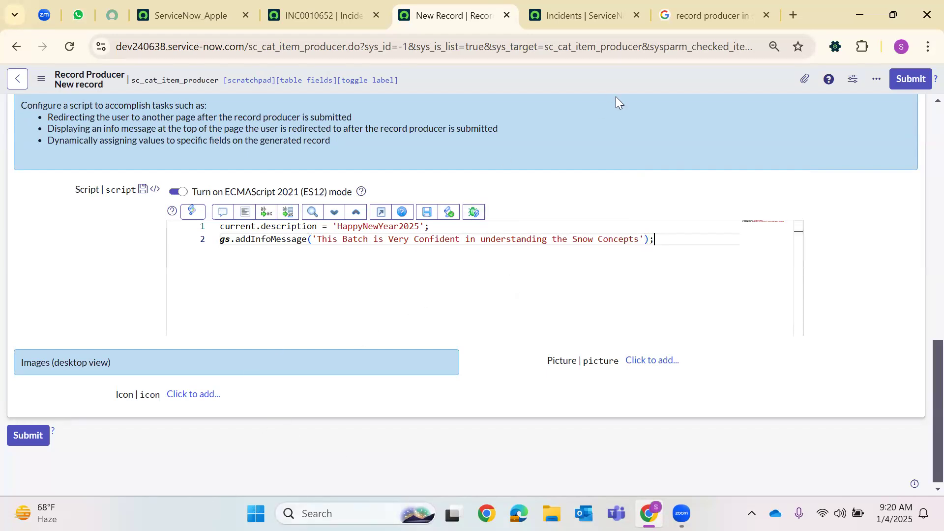
# Search Google Images for 'snow servicenow'
pyautogui.click(695, 11)
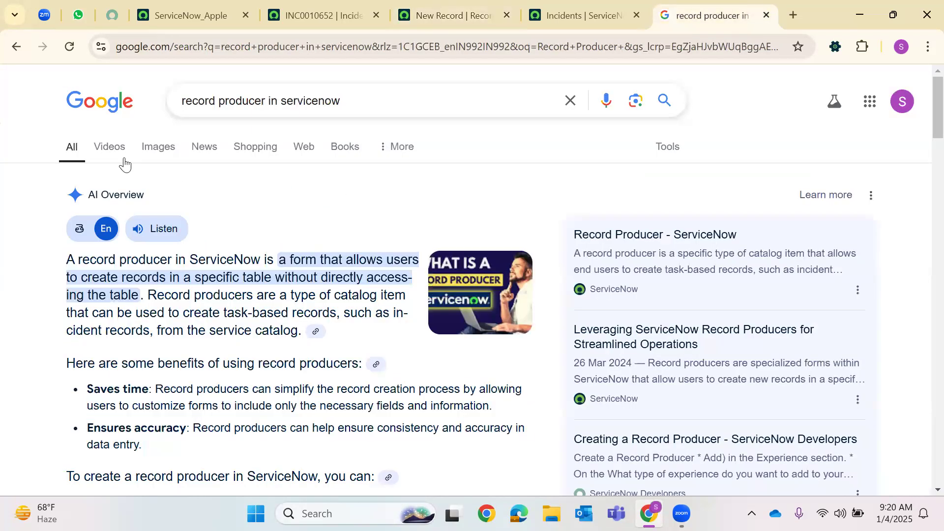
pyautogui.click(111, 147)
pyautogui.click(159, 148)
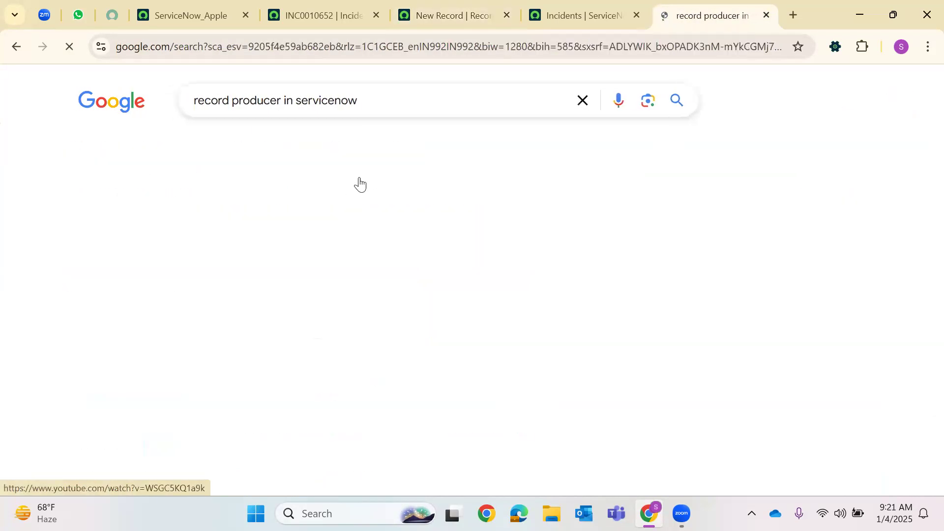
pyautogui.scroll(-12, 428, 211)
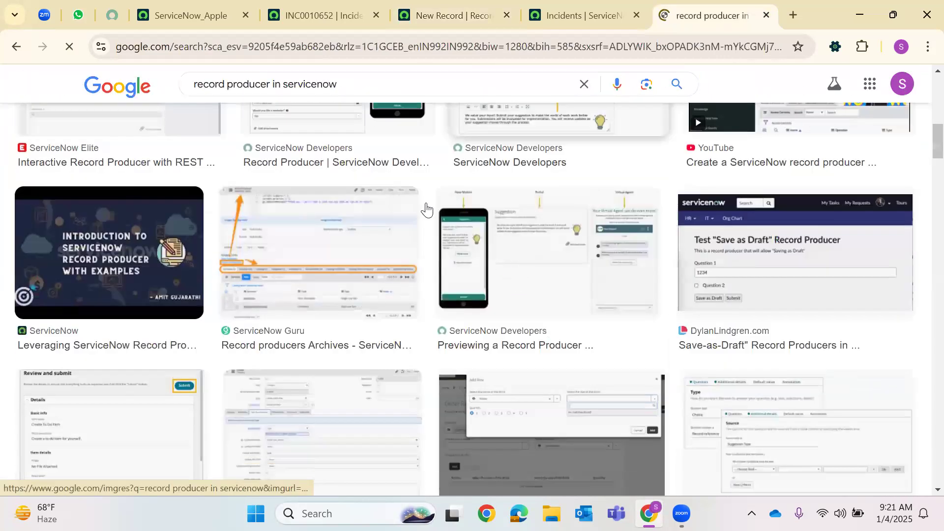
pyautogui.scroll(9, 353, 112)
pyautogui.scroll(4, 353, 112)
pyautogui.click(354, 112)
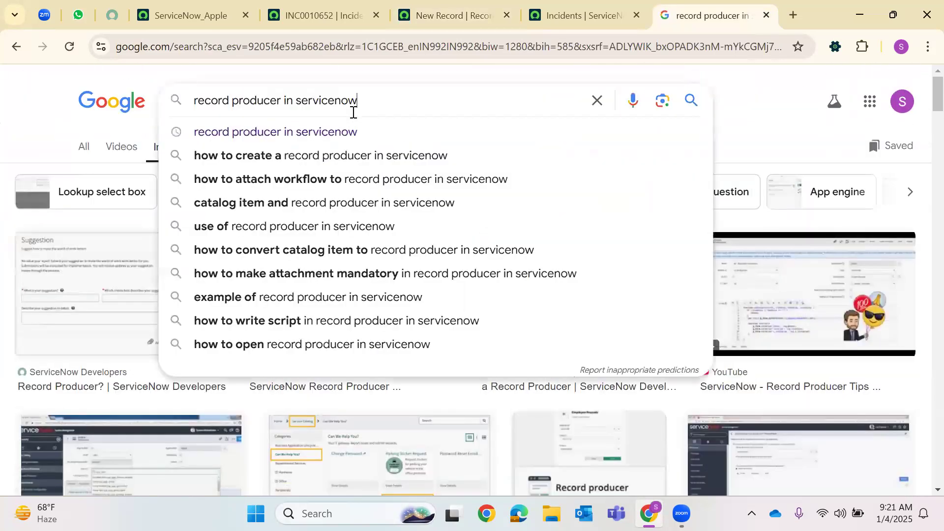
pyautogui.hotkey('ctrl', 'a')
pyautogui.write('snow')
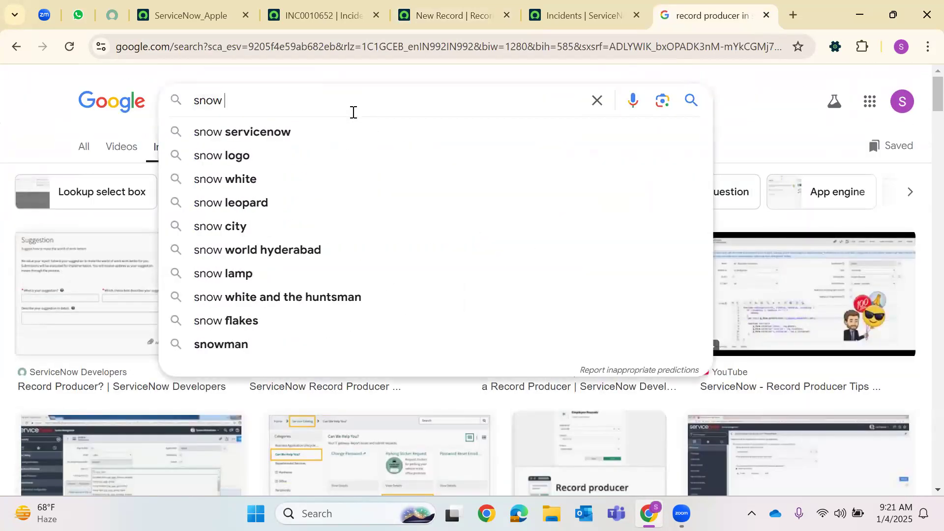
pyautogui.click(243, 136)
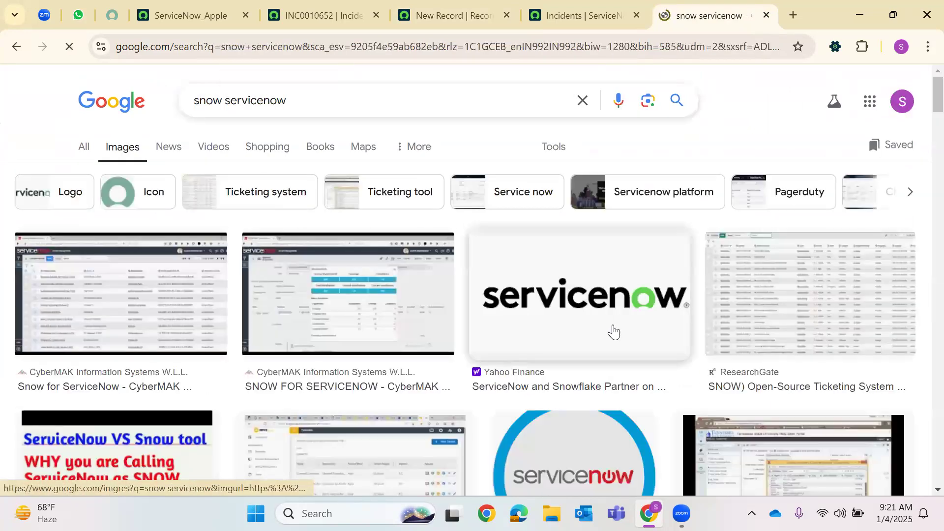
# Save the ServiceNow logo image to the Desktop as '4th Jan'
pyautogui.click(613, 330)
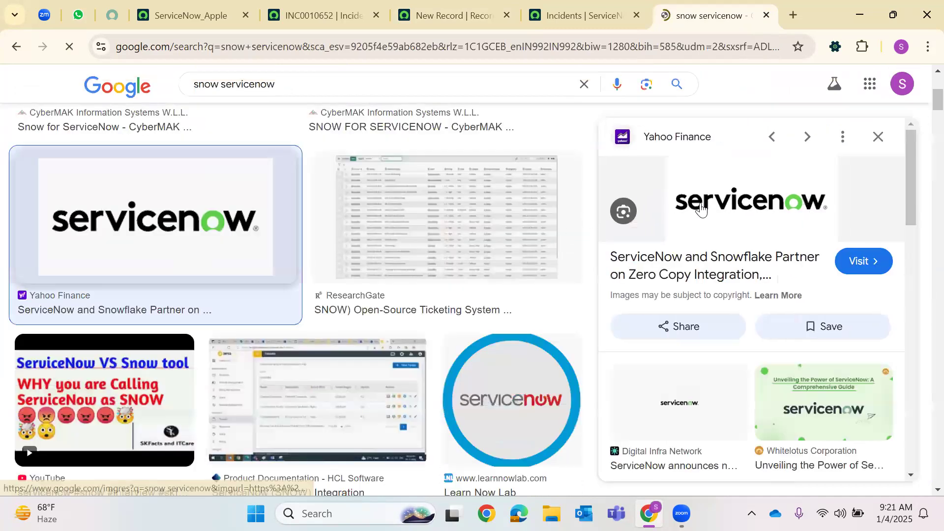
pyautogui.rightClick(701, 209)
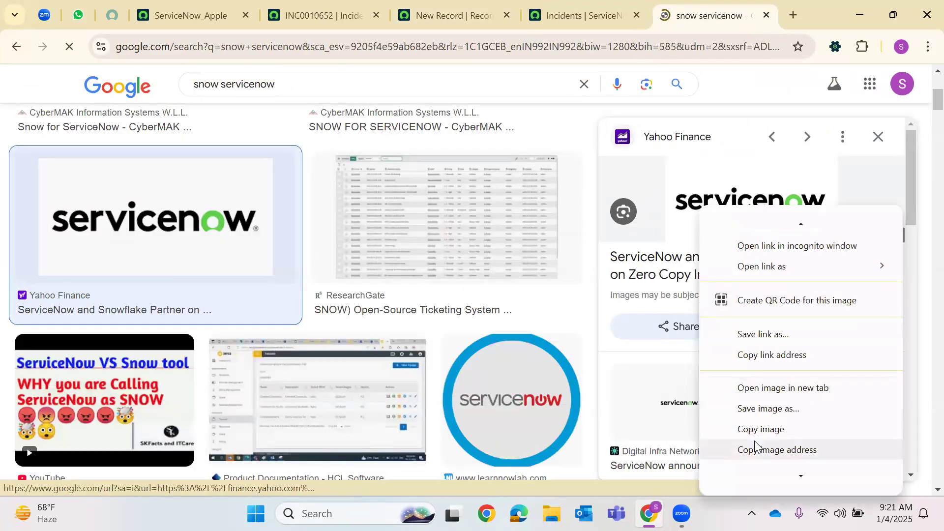
pyautogui.scroll(-1, 758, 446)
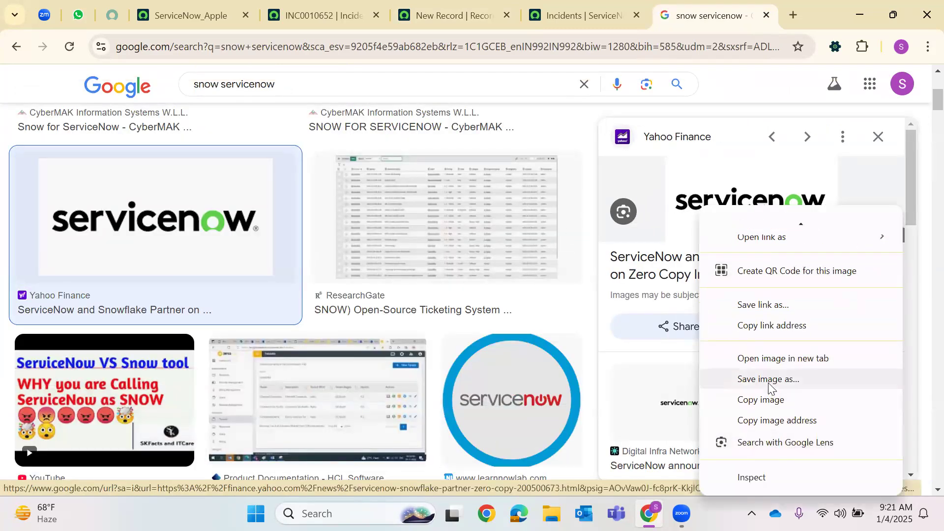
pyautogui.press('Return')
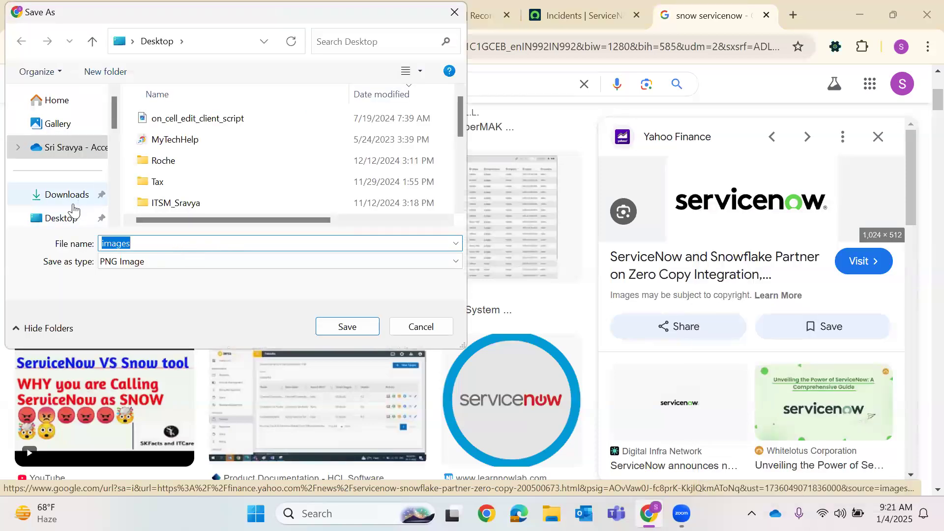
pyautogui.click(143, 247)
pyautogui.press('BackSpace')
pyautogui.press('BackSpace')
pyautogui.press('BackSpace')
pyautogui.press('BackSpace')
pyautogui.press('BackSpace')
pyautogui.write('4th Jan')
pyautogui.press('Return')
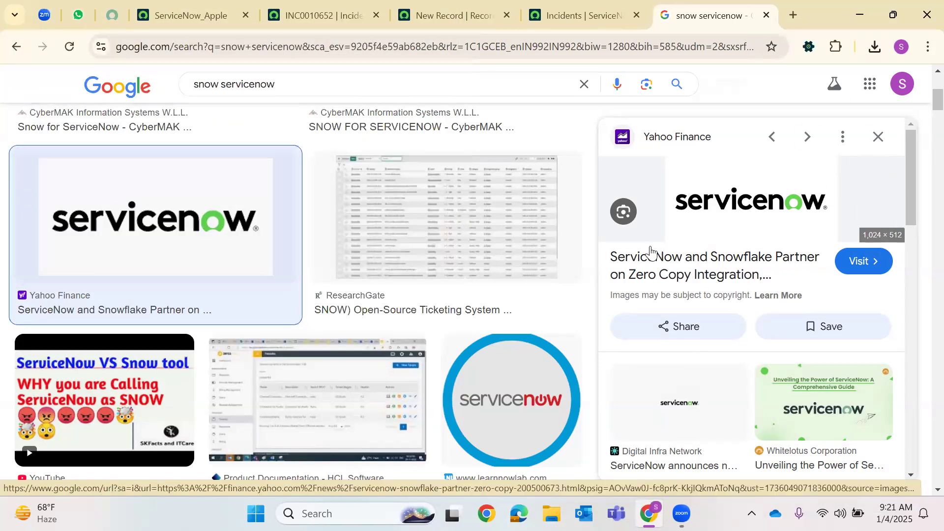
# Save the Snow logo image as 'Jan 5th' in PNG format
pyautogui.scroll(-5, 650, 251)
pyautogui.scroll(-5, 148, 197)
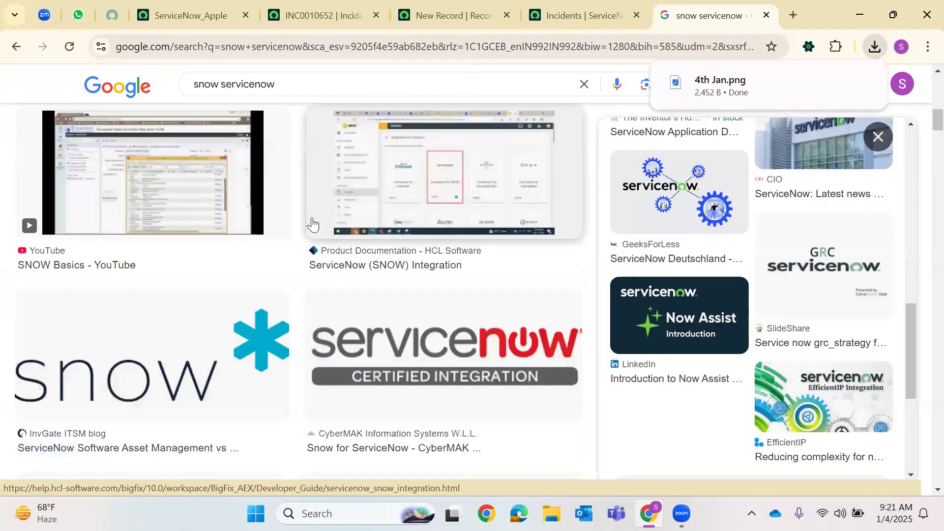
pyautogui.click(221, 354)
pyautogui.rightClick(781, 227)
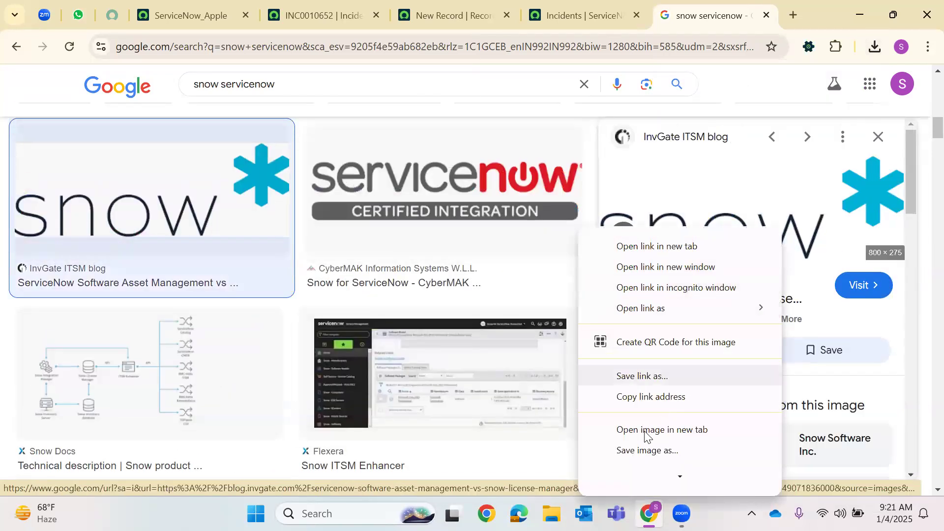
pyautogui.click(659, 451)
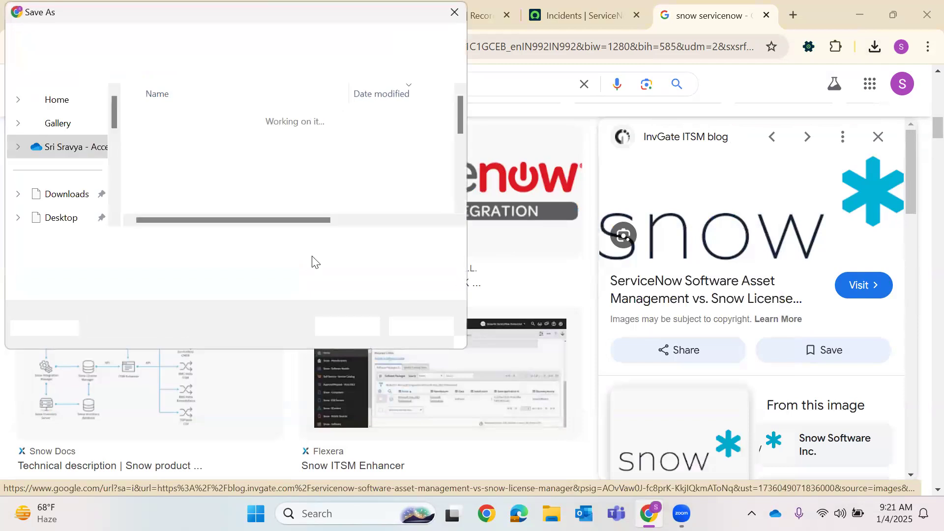
pyautogui.write('Ja')
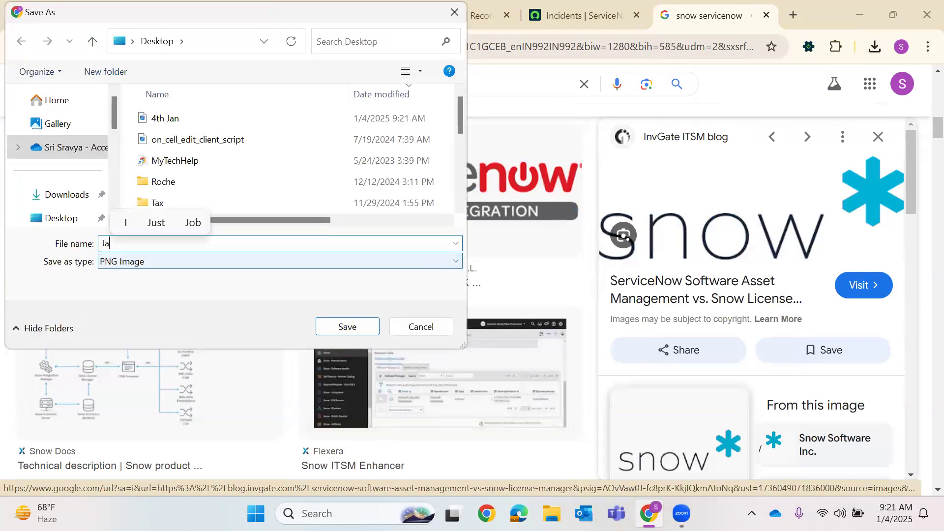
pyautogui.write('n 5th')
pyautogui.press('Return')
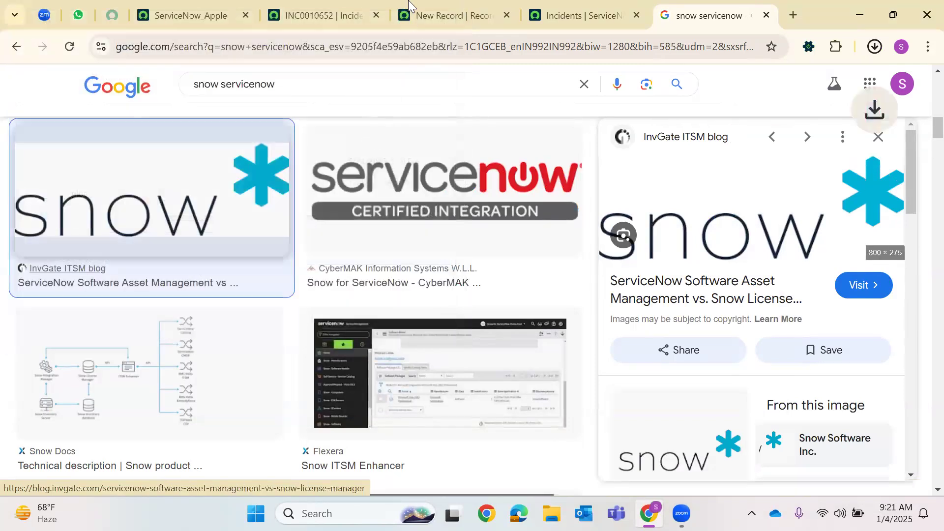
# Upload 'Jan 5th.png' from the Desktop as the record producer's Picture
pyautogui.click(472, 14)
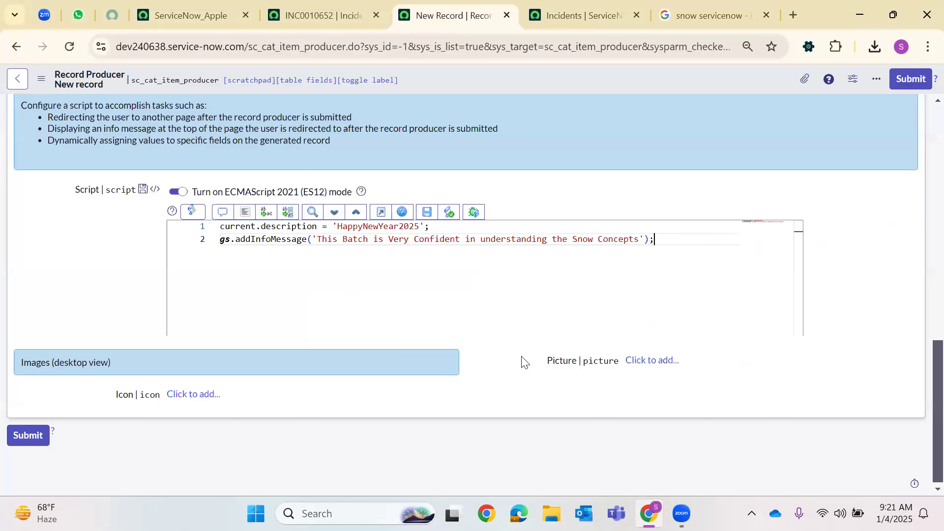
pyautogui.click(648, 362)
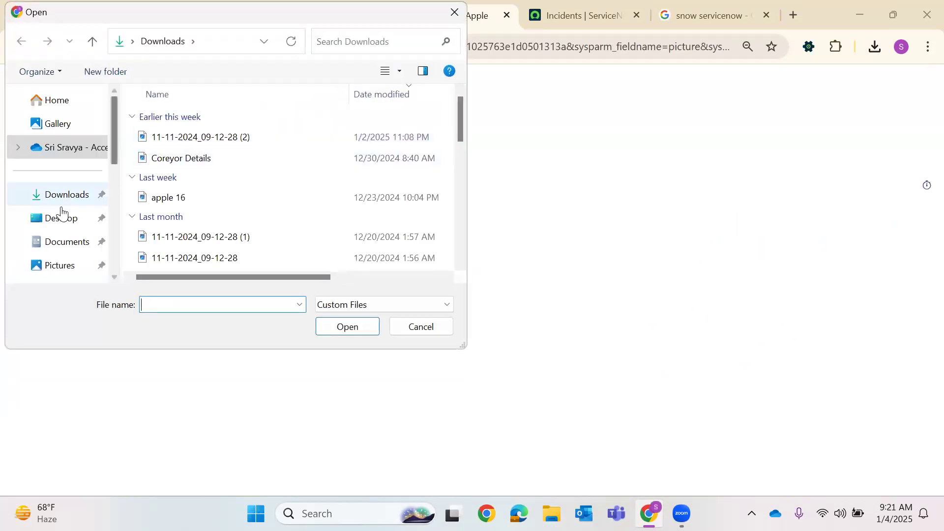
pyautogui.scroll(-2, 203, 188)
pyautogui.scroll(2, 204, 186)
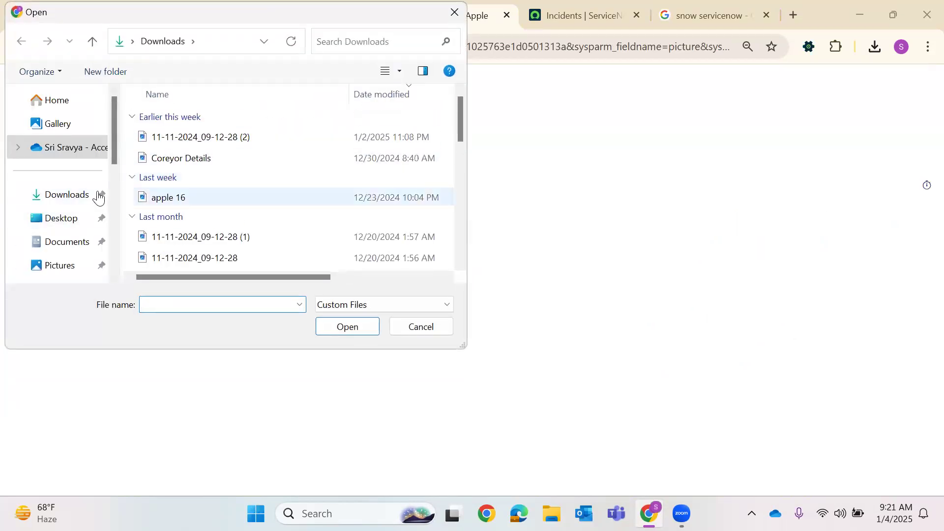
pyautogui.click(68, 197)
pyautogui.scroll(-4, 211, 201)
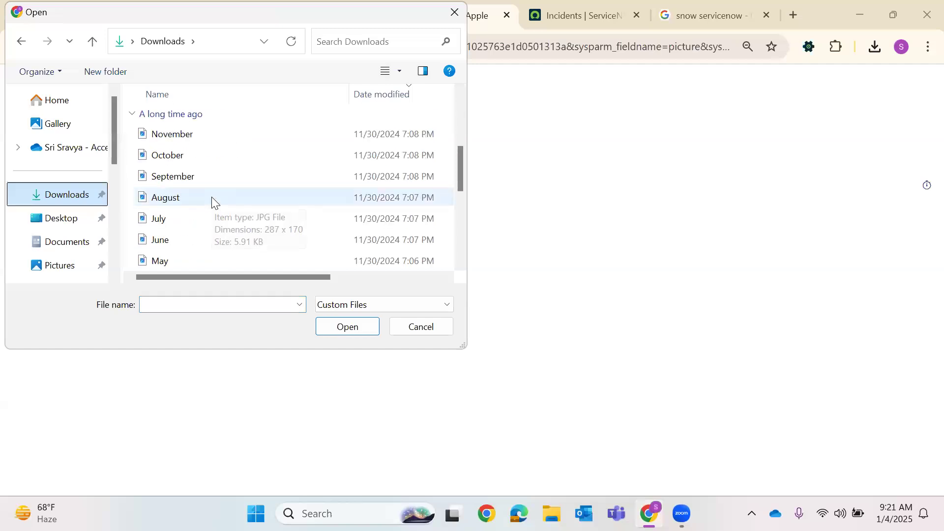
pyautogui.scroll(5, 211, 197)
pyautogui.click(61, 218)
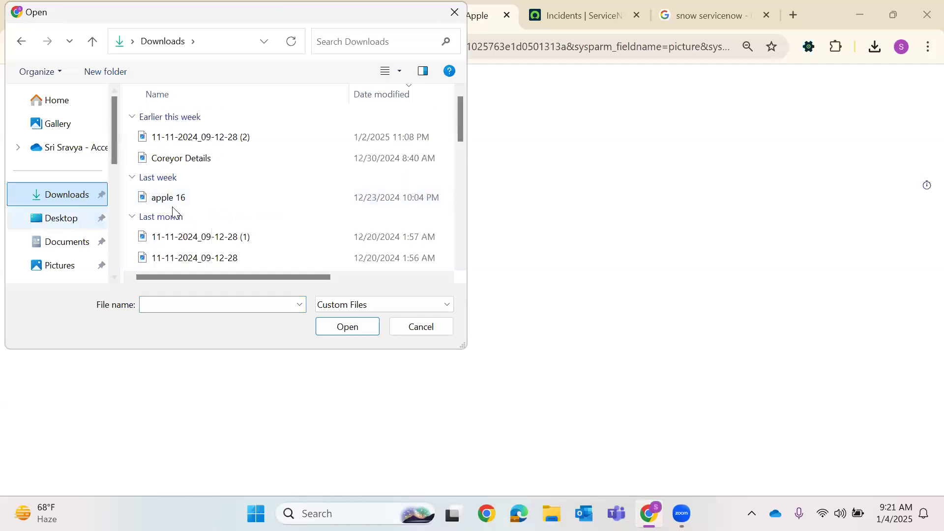
pyautogui.click(168, 118)
pyautogui.click(331, 327)
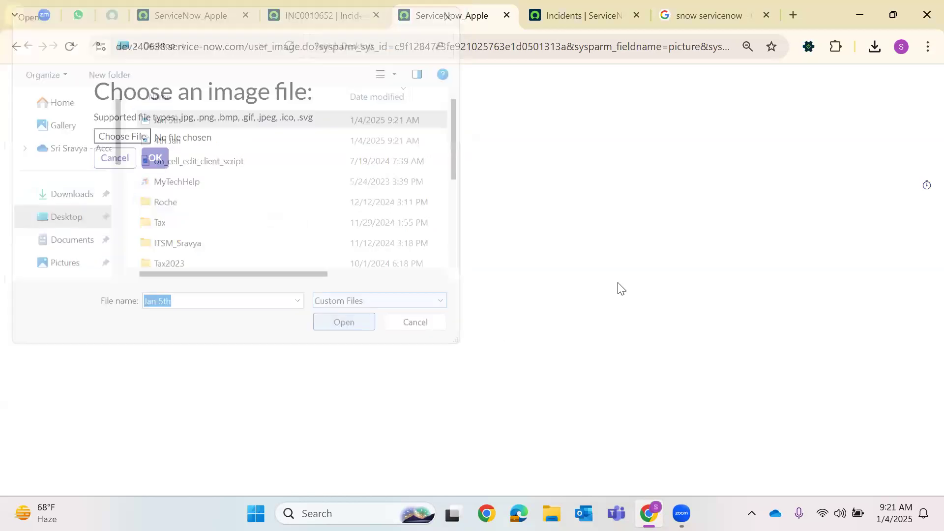
pyautogui.click(155, 163)
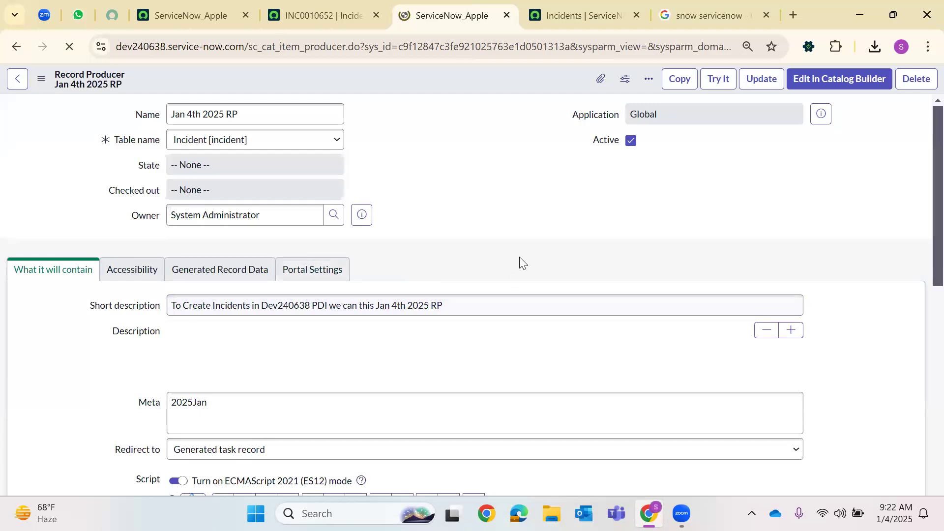
# Upload '4th Jan.png', the ServiceNow logo, as the record producer's Icon
pyautogui.scroll(-15, 469, 239)
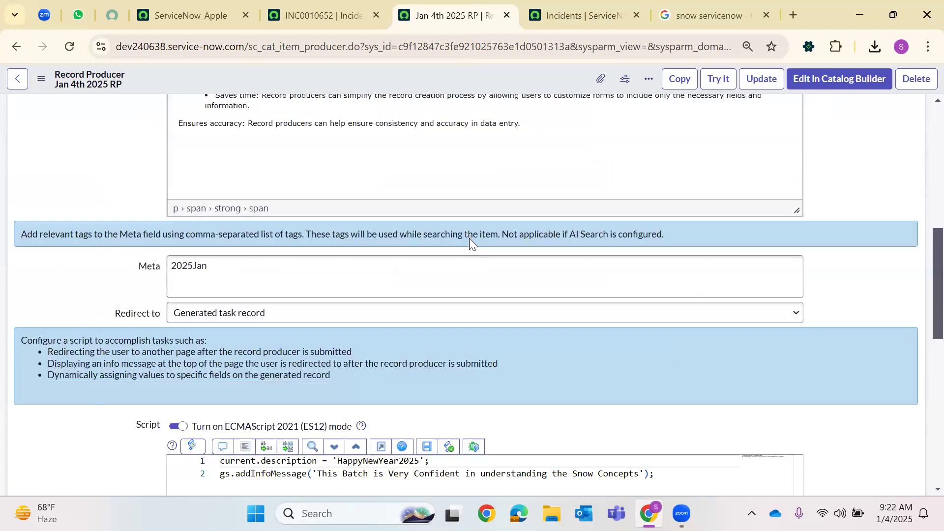
pyautogui.scroll(3, 279, 281)
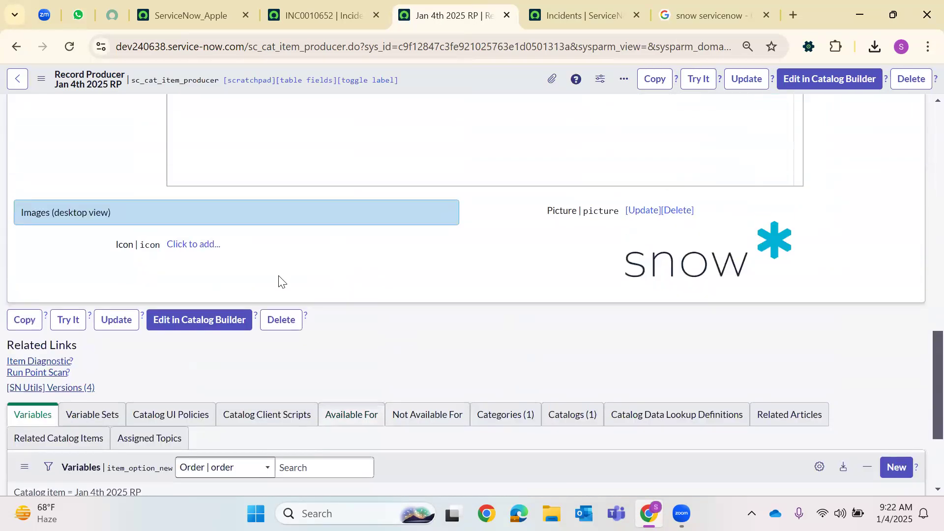
pyautogui.click(189, 249)
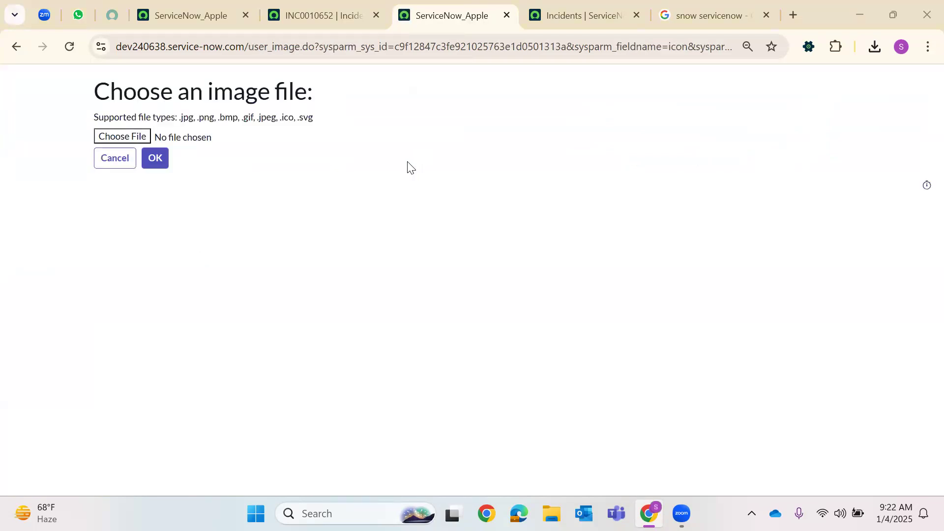
pyautogui.click(197, 139)
pyautogui.click(371, 333)
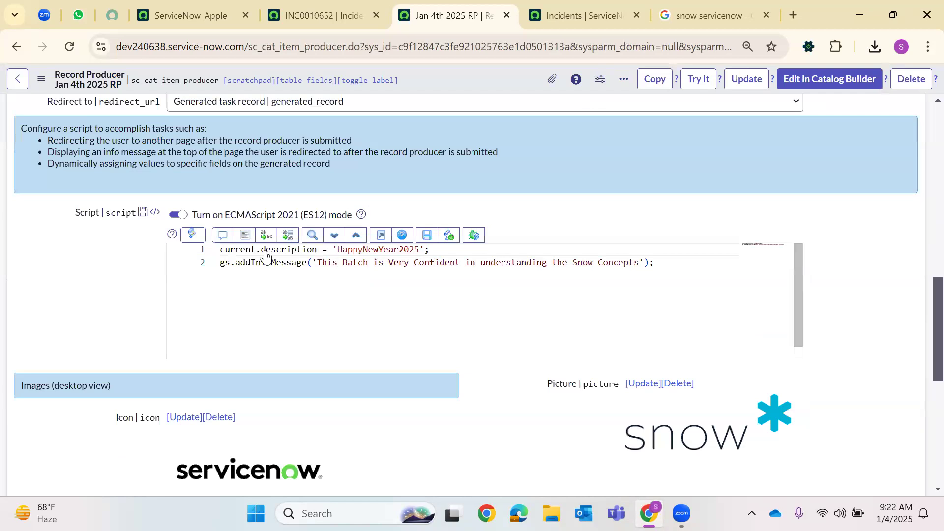
# Save the Jan 4th 2025 RP record producer from the header's context menu
pyautogui.scroll(-1, 305, 316)
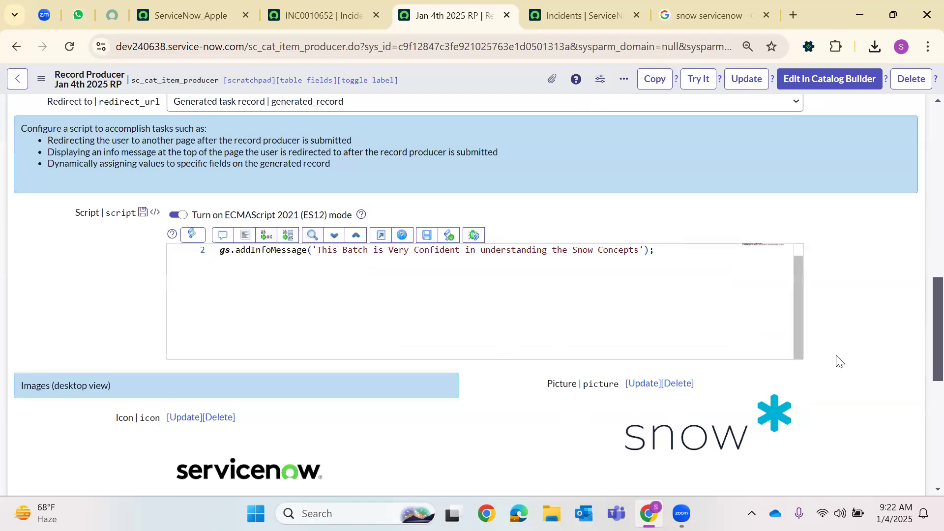
pyautogui.scroll(-8, 922, 392)
pyautogui.rightClick(473, 85)
pyautogui.rightClick(480, 73)
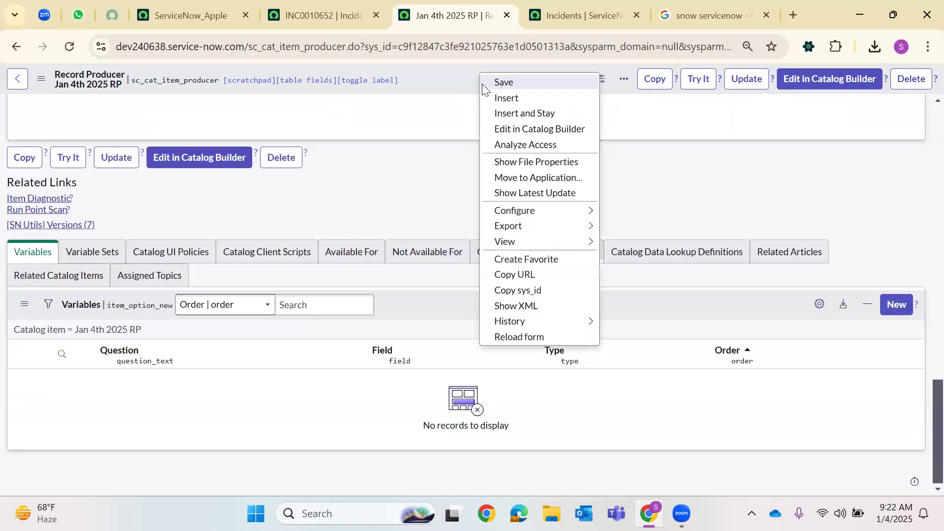
pyautogui.click(496, 83)
# Scroll through the reloaded form to the still-empty Variables related list
pyautogui.scroll(8, 325, 160)
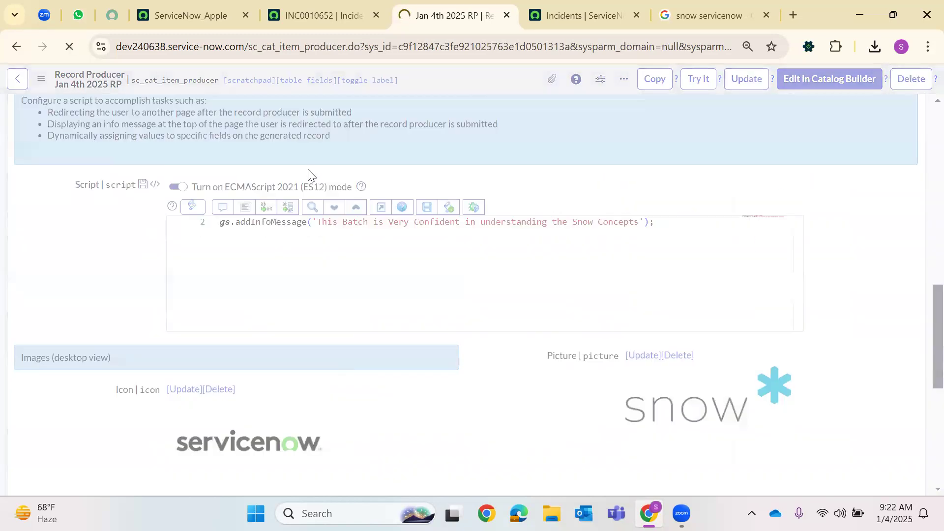
pyautogui.scroll(-8, 467, 207)
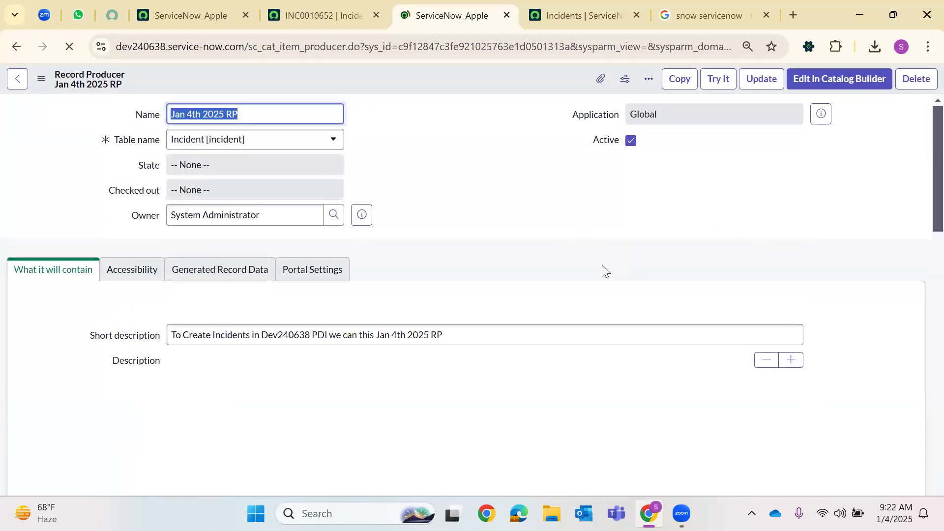
pyautogui.scroll(-20, 573, 279)
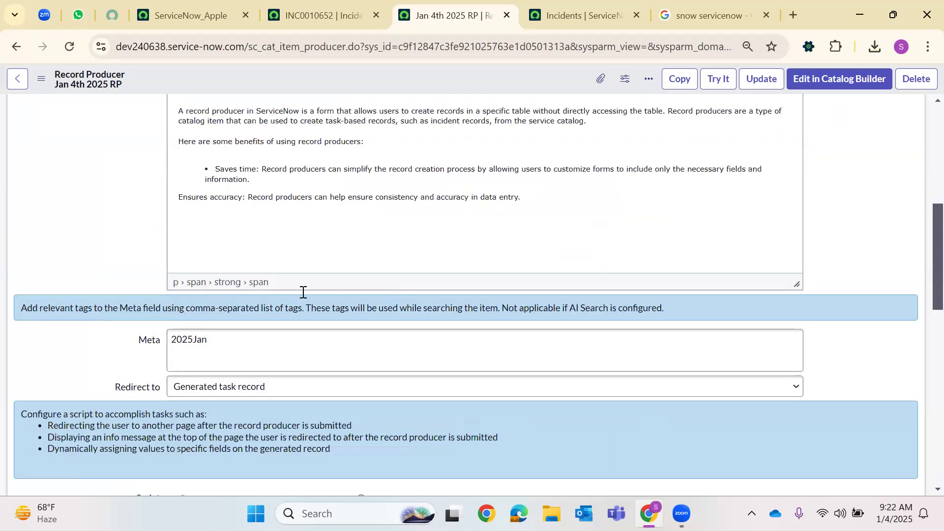
pyautogui.scroll(10, 496, 323)
pyautogui.scroll(1, 369, 266)
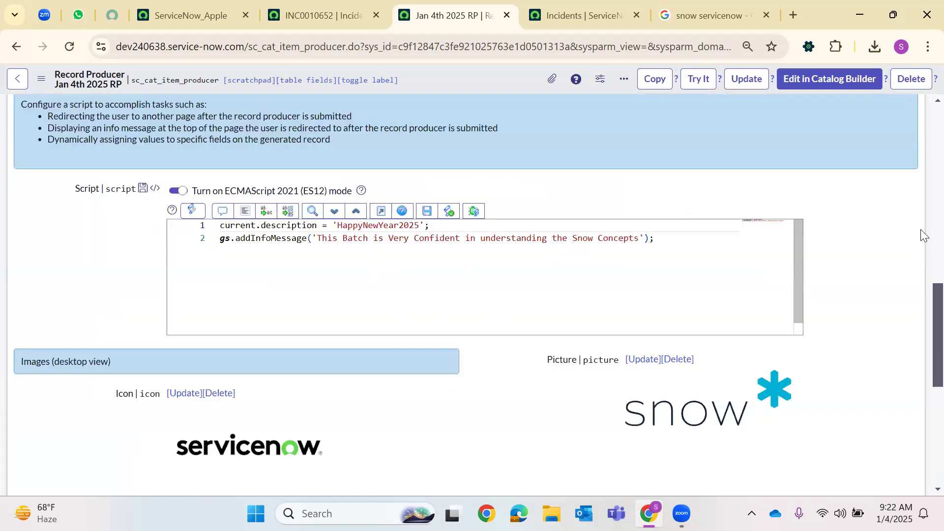
pyautogui.scroll(-10, 922, 324)
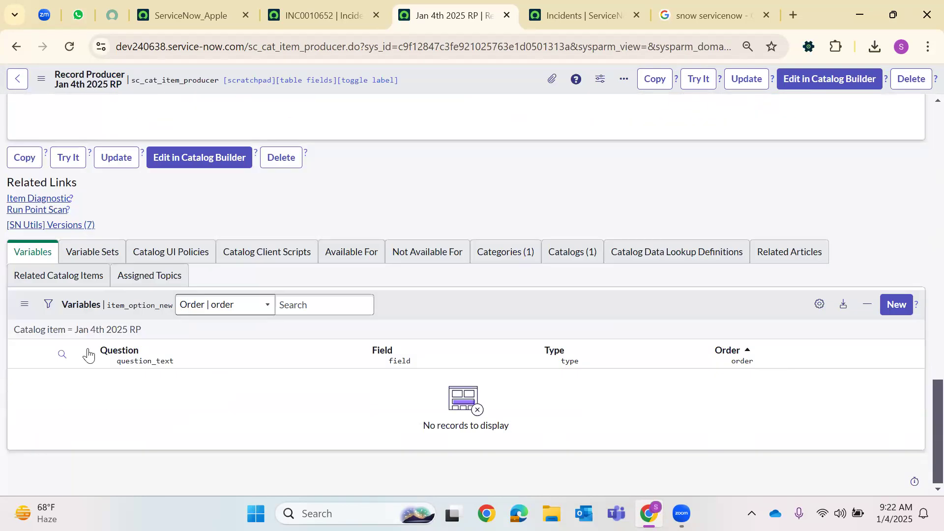
# Start a new field-mapped variable of type Reference, with technical names shown
pyautogui.click(897, 305)
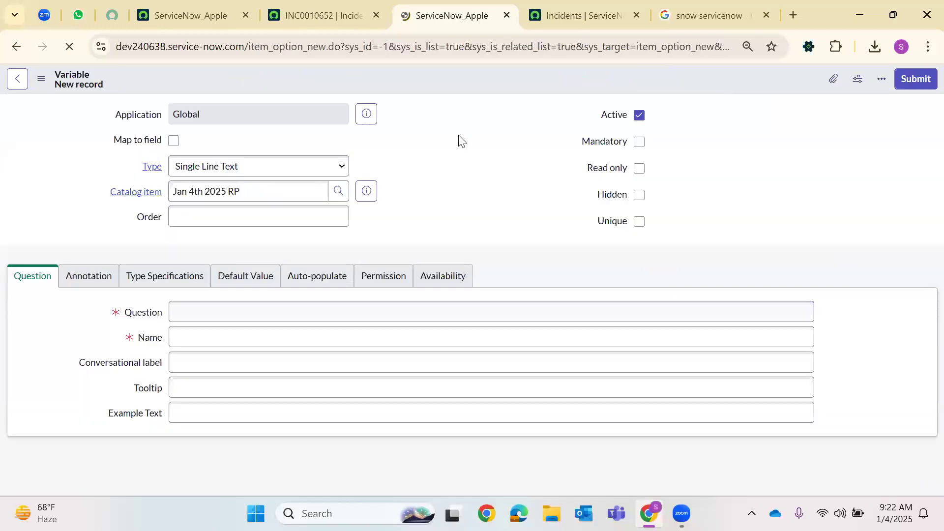
pyautogui.moveTo(162, 147); pyautogui.dragTo(333, 140)
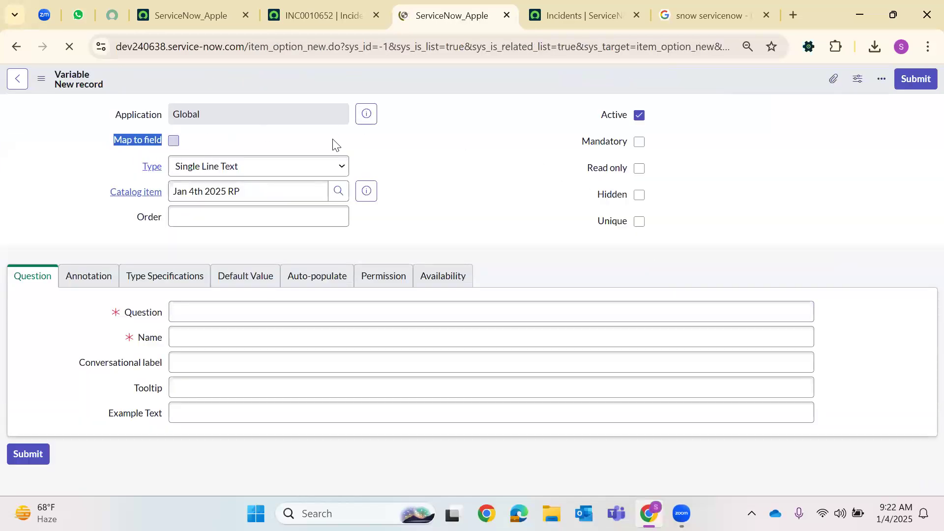
pyautogui.doubleClick(612, 153)
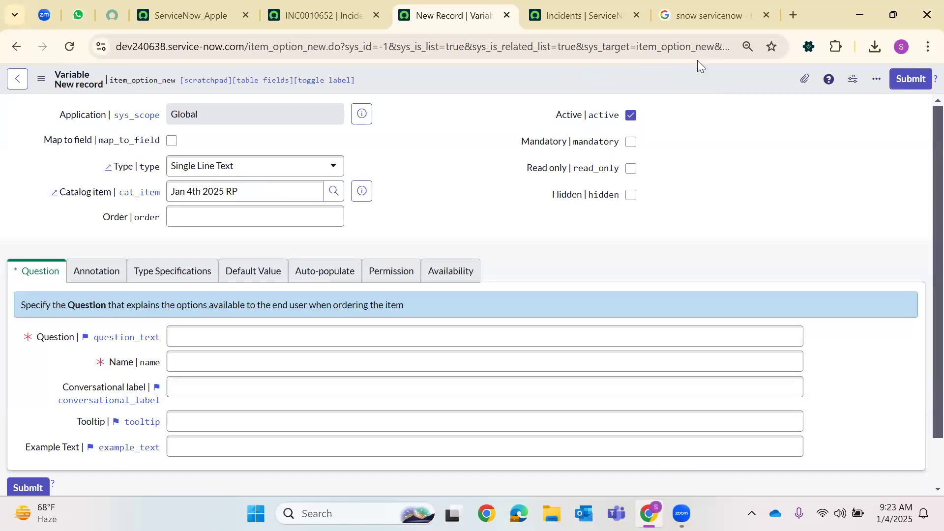
pyautogui.click(175, 143)
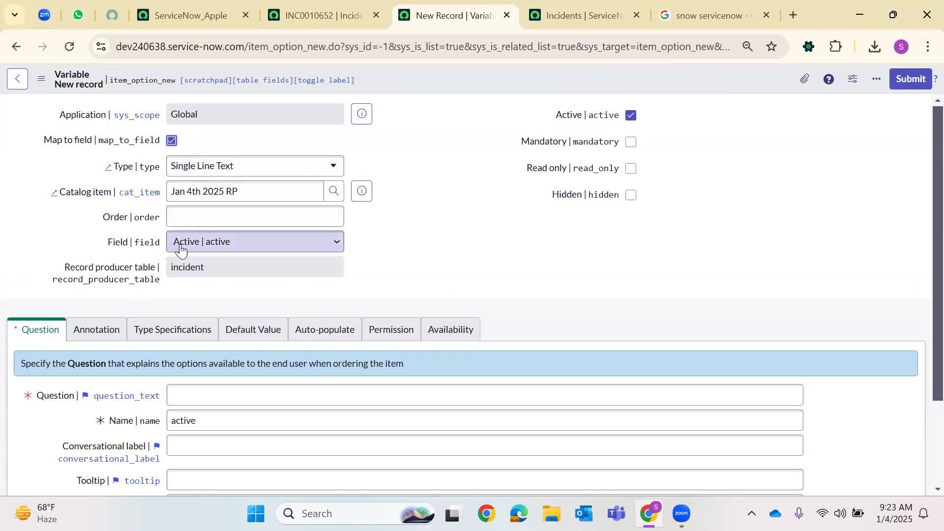
pyautogui.click(217, 166)
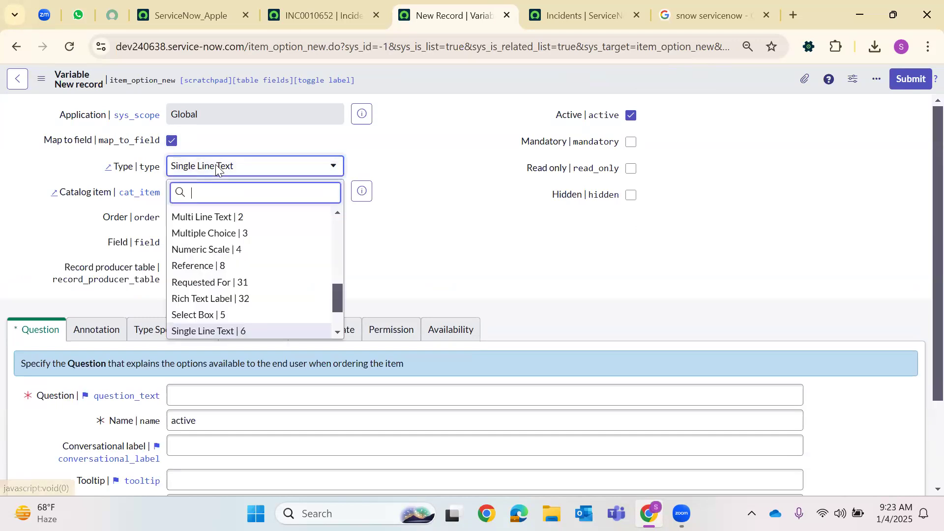
pyautogui.write('ref')
pyautogui.press('Return')
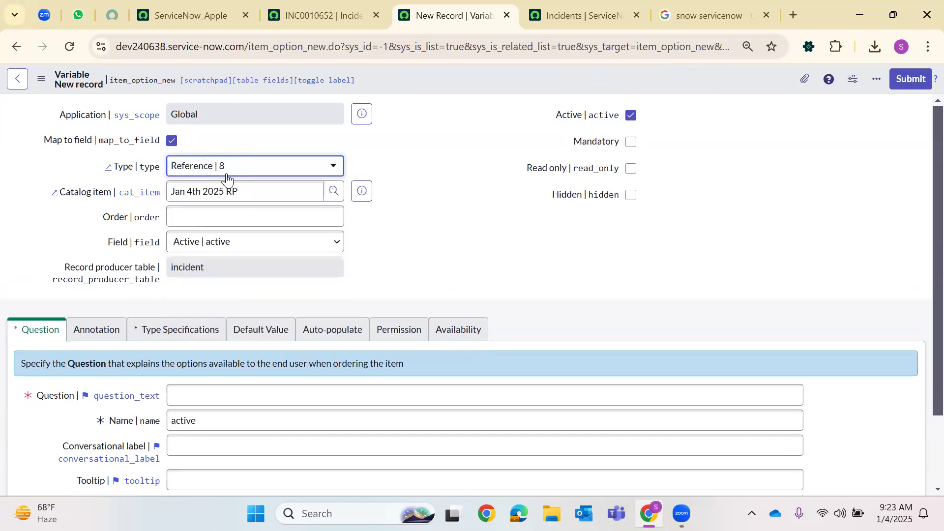
# Give the variable order 100, map it to Caller, and label it 'Requested For?'
pyautogui.click(211, 213)
pyautogui.write('00')
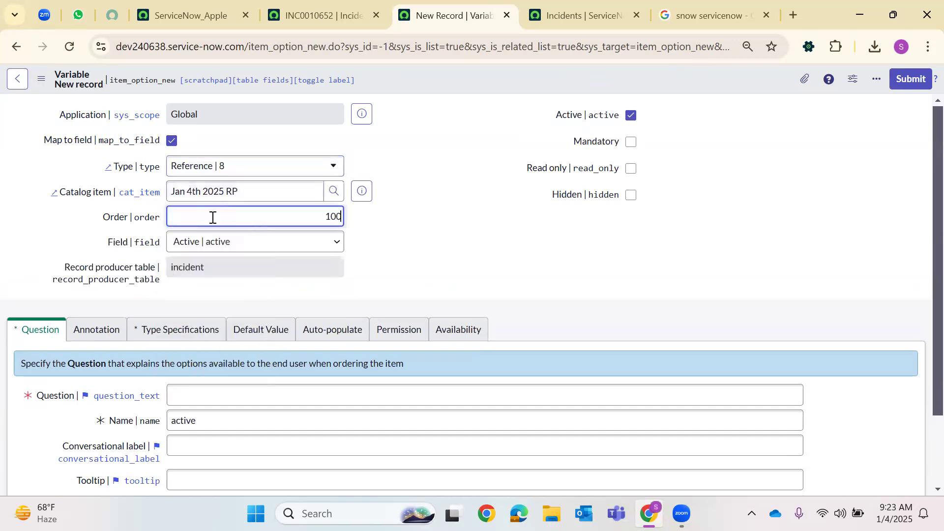
pyautogui.click(199, 251)
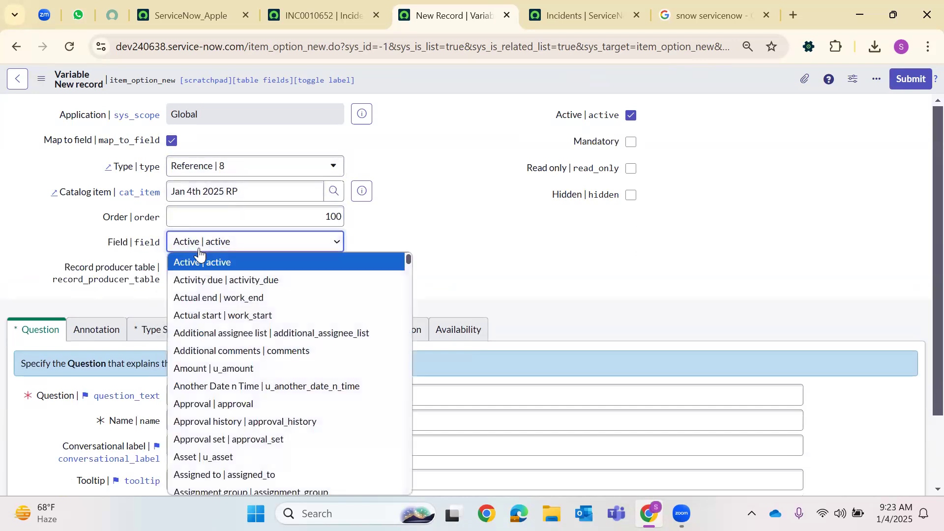
pyautogui.write('caller_id')
pyautogui.press('Return')
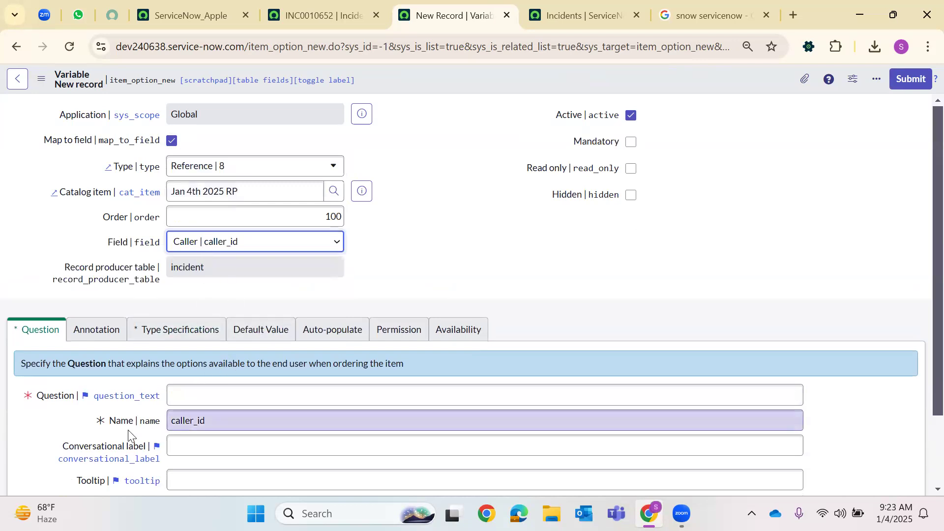
pyautogui.click(180, 424)
pyautogui.doubleClick(201, 423)
pyautogui.click(214, 393)
pyautogui.write('Re')
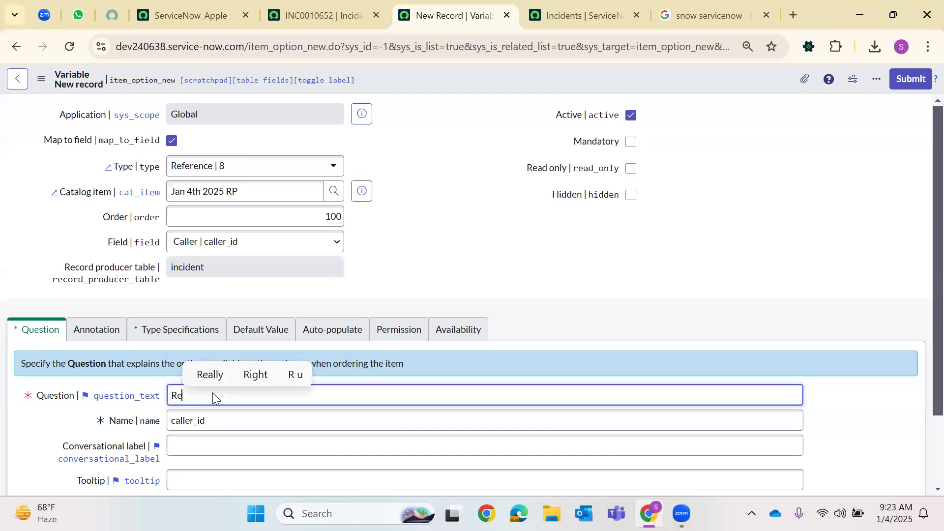
pyautogui.write('quested For')
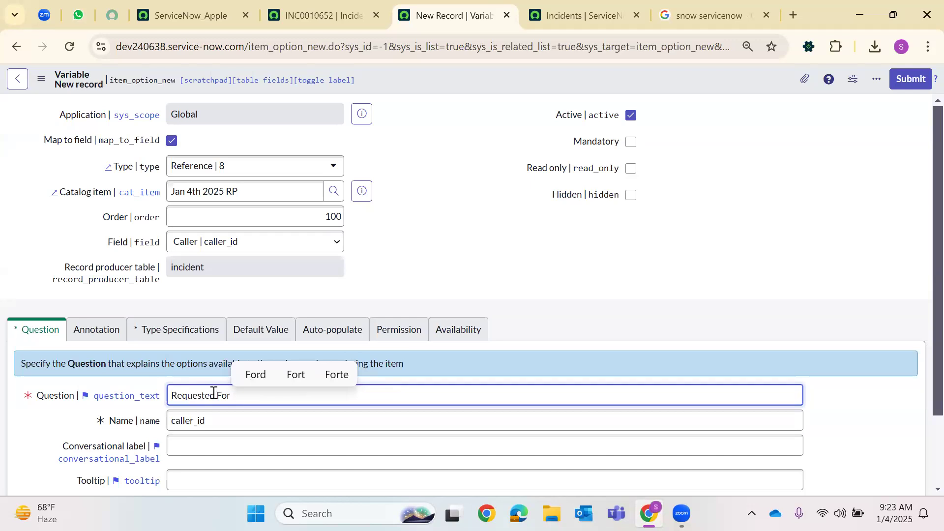
pyautogui.write('?')
# Point the variable at User [sys_user], make it mandatory, and save it
pyautogui.click(212, 340)
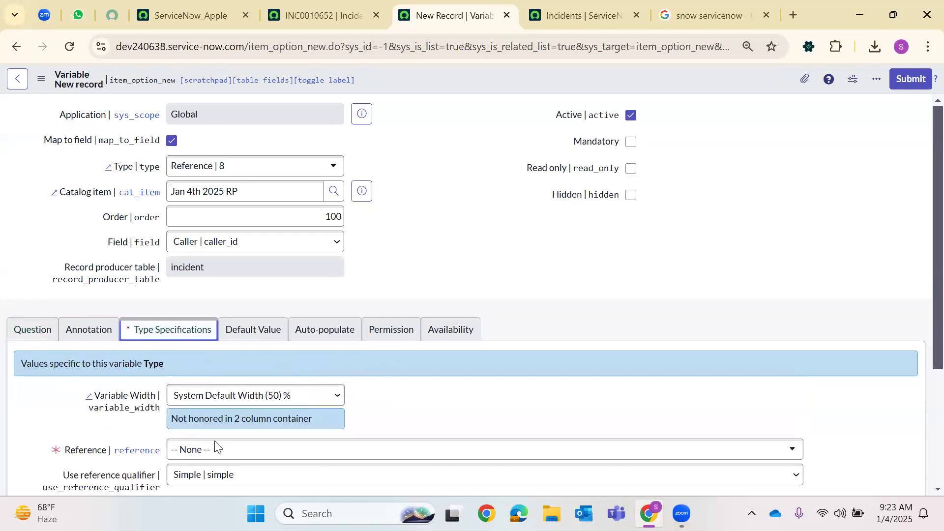
pyautogui.click(395, 450)
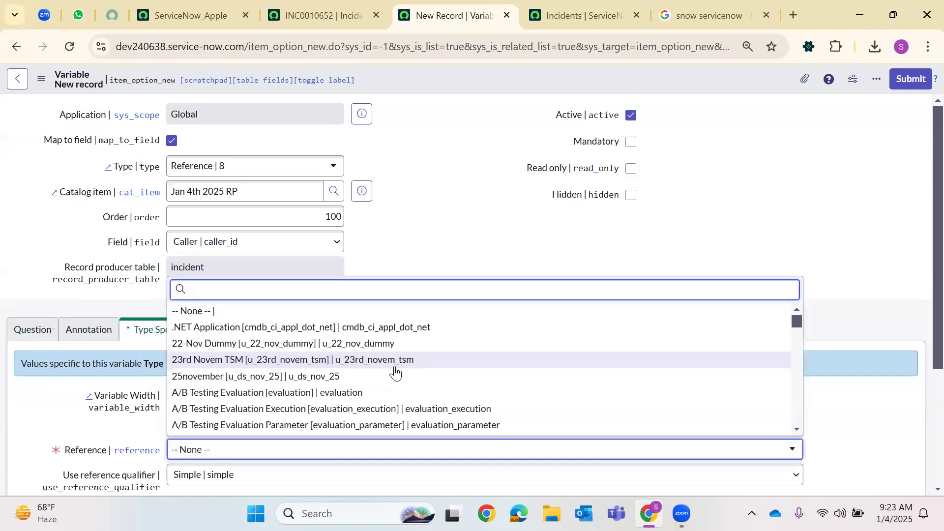
pyautogui.write('sys_user')
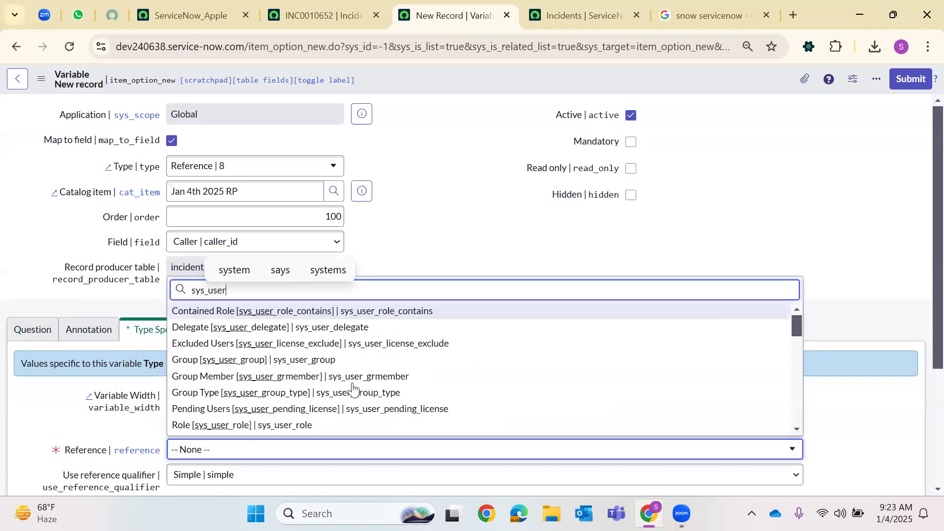
pyautogui.scroll(-3, 275, 388)
pyautogui.scroll(-8, 285, 370)
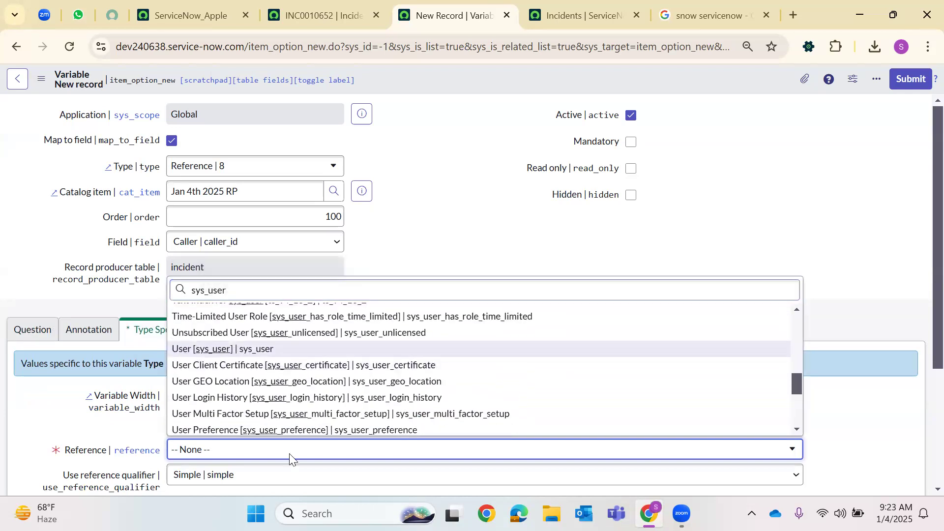
pyautogui.click(283, 350)
pyautogui.scroll(-3, 394, 369)
pyautogui.scroll(3, 541, 300)
pyautogui.click(630, 143)
pyautogui.rightClick(434, 83)
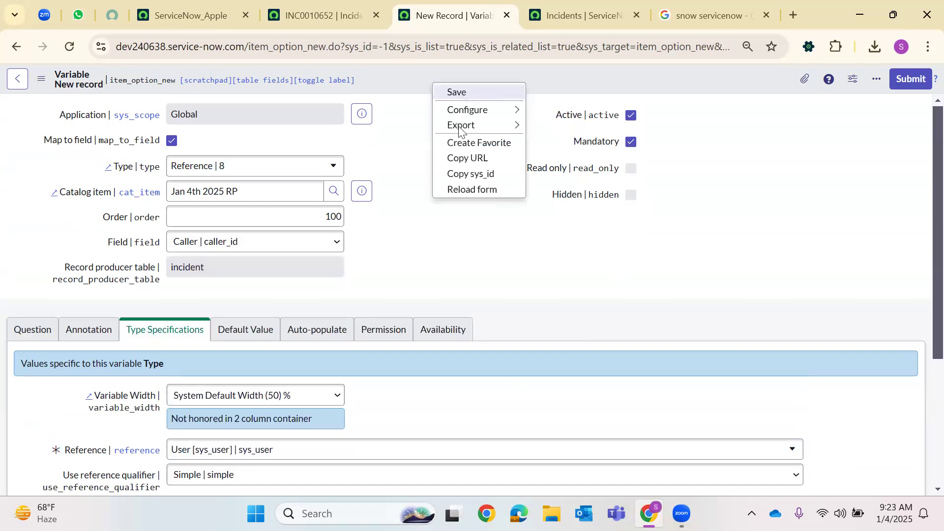
pyautogui.click(472, 92)
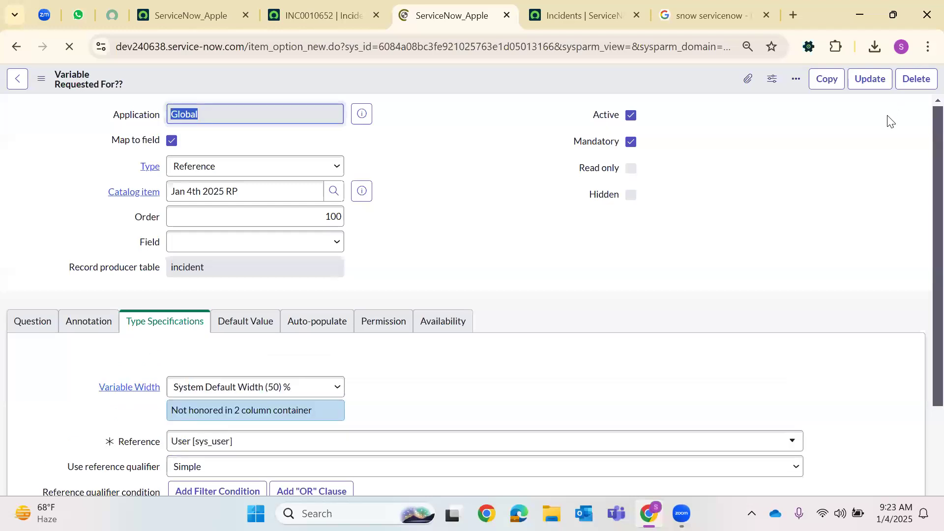
# Update the 'Requested For??' variable to return to the Jan 4th 2025 RP variables list
pyautogui.click(871, 80)
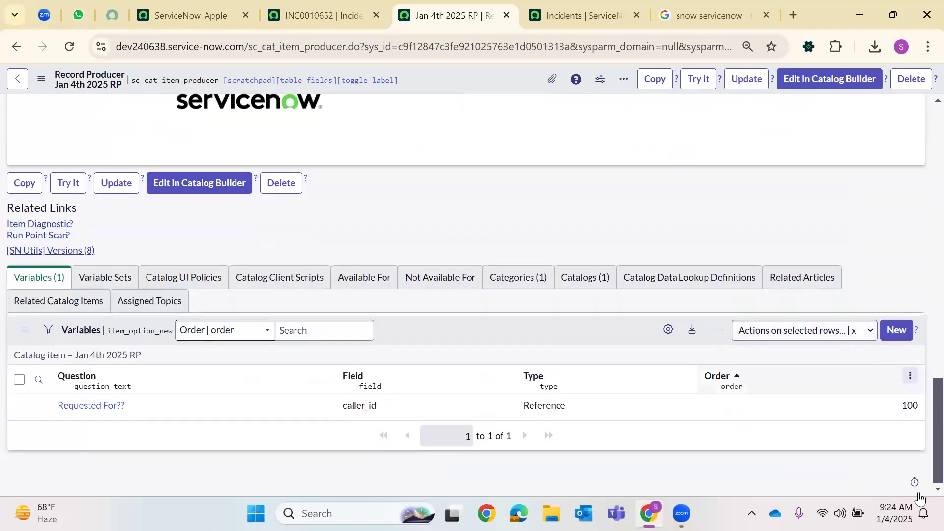
# Add a new variable mapped to Short description with order 200
pyautogui.click(896, 330)
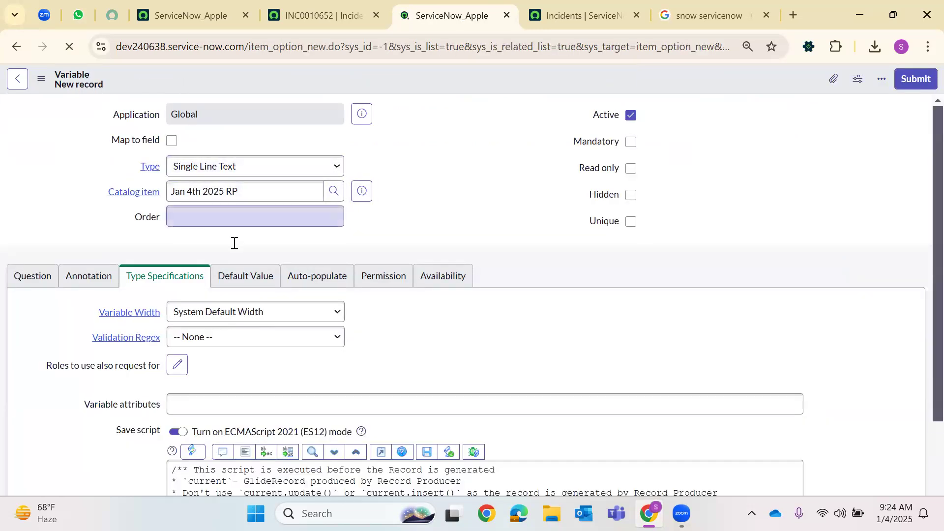
pyautogui.click(249, 222)
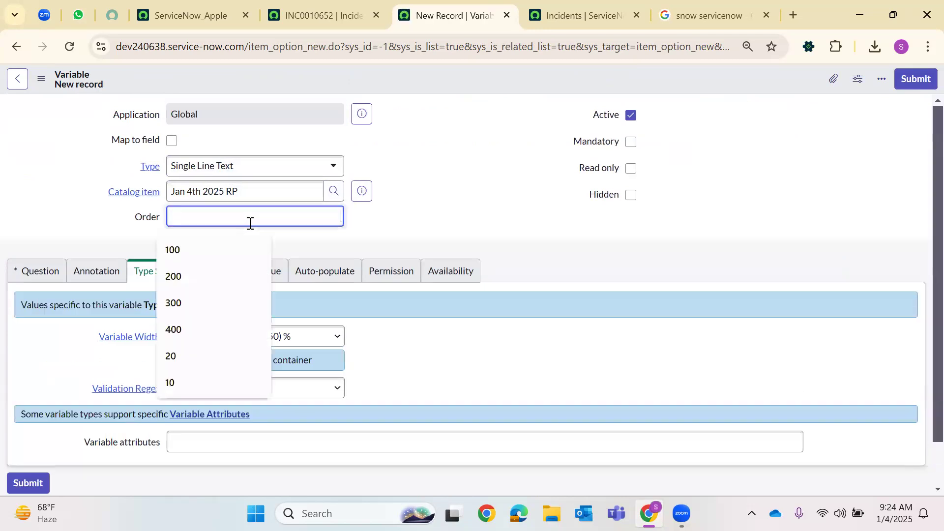
pyautogui.click(172, 140)
pyautogui.click(189, 220)
pyautogui.write('200')
pyautogui.click(194, 242)
pyautogui.write('short_description')
pyautogui.press('Return')
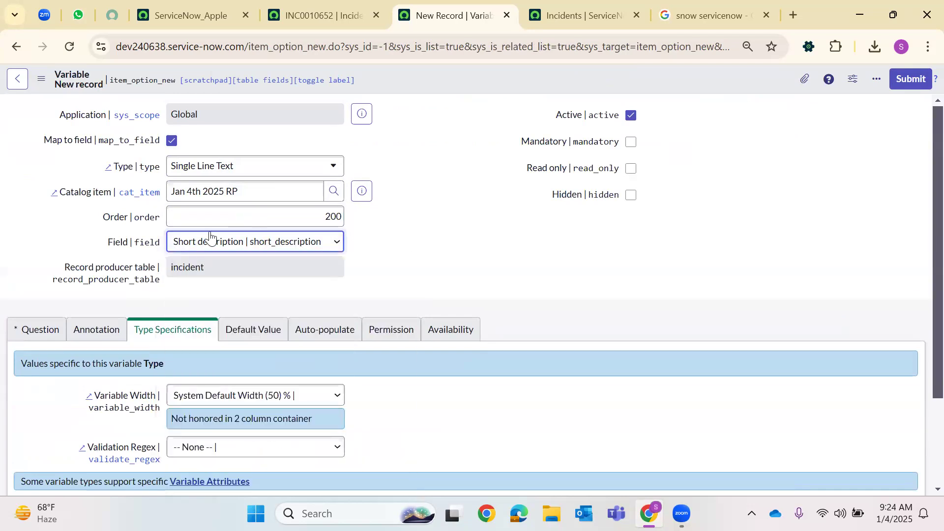
# Set the question to 'Please specify the issue' with example text 'Network, Database etc.'
pyautogui.click(52, 333)
pyautogui.scroll(-1, 215, 323)
pyautogui.click(211, 322)
pyautogui.write('P')
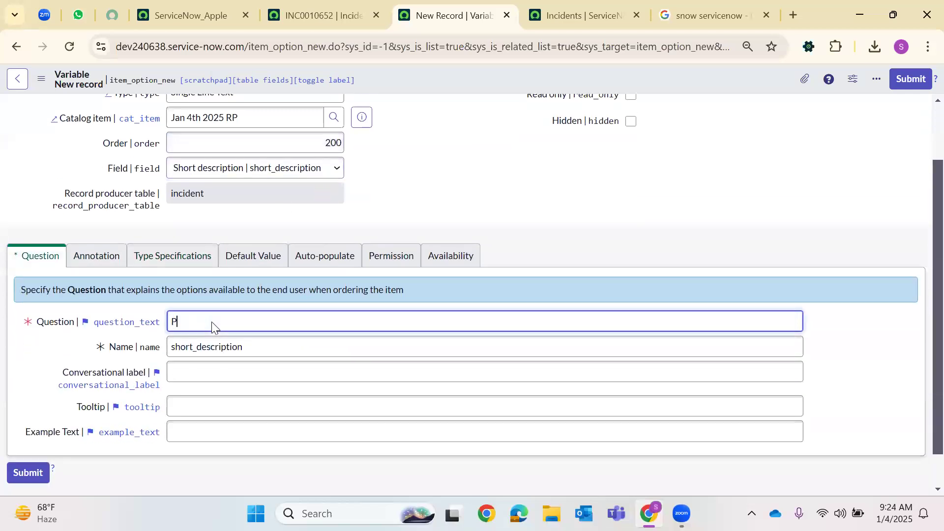
pyautogui.write('lease specify the u')
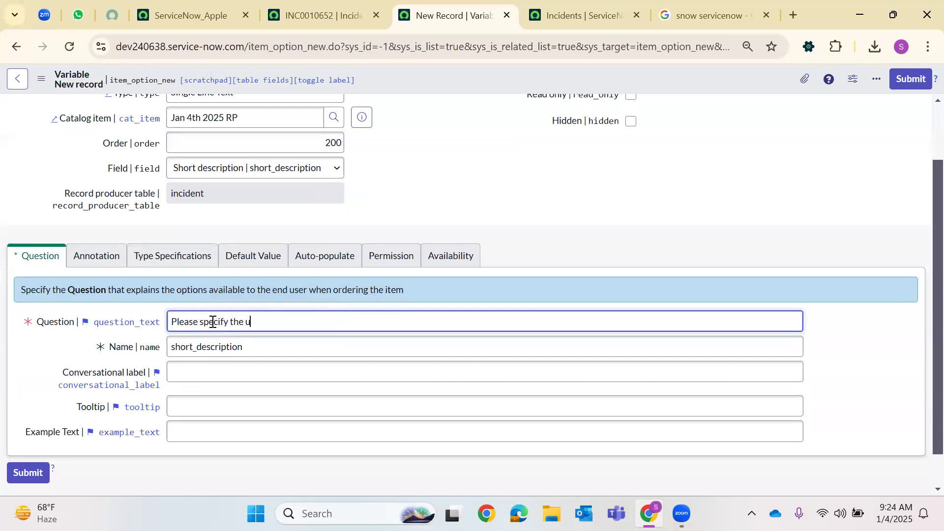
pyautogui.press('BackSpace')
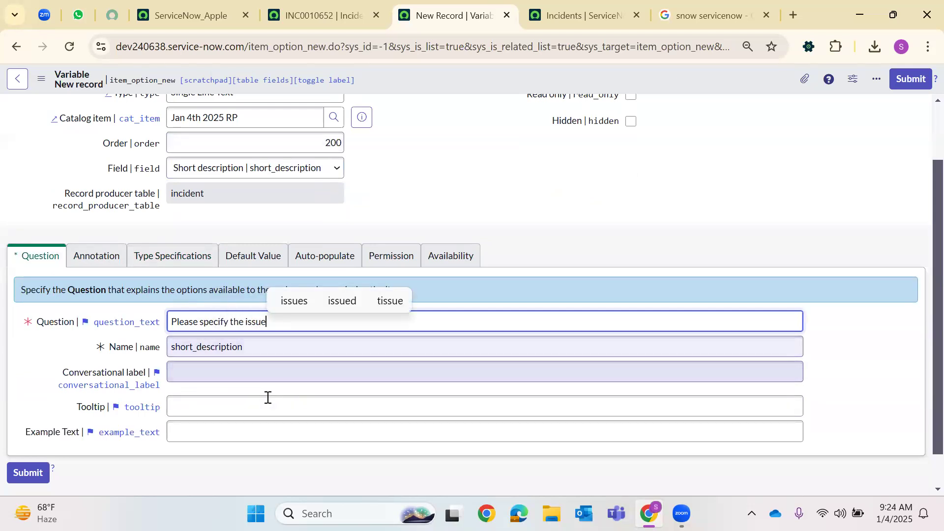
pyautogui.click(197, 432)
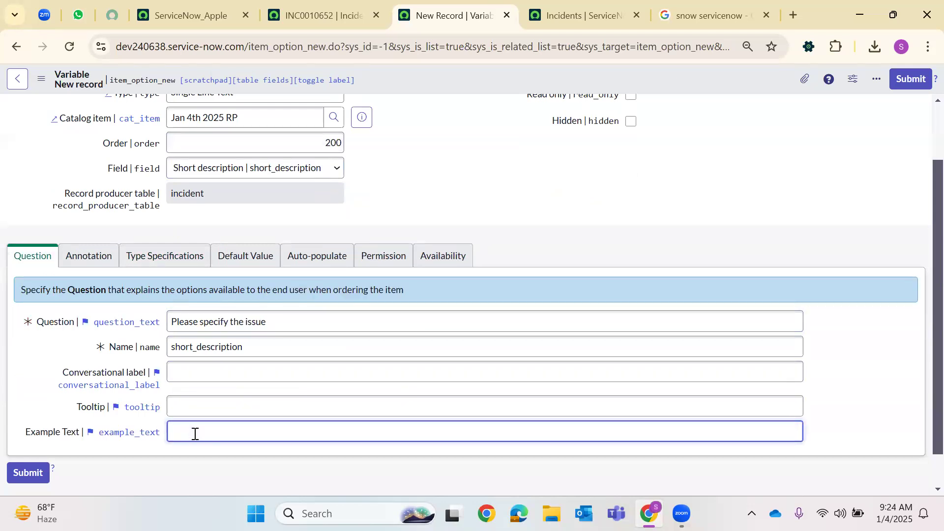
pyautogui.write('Net')
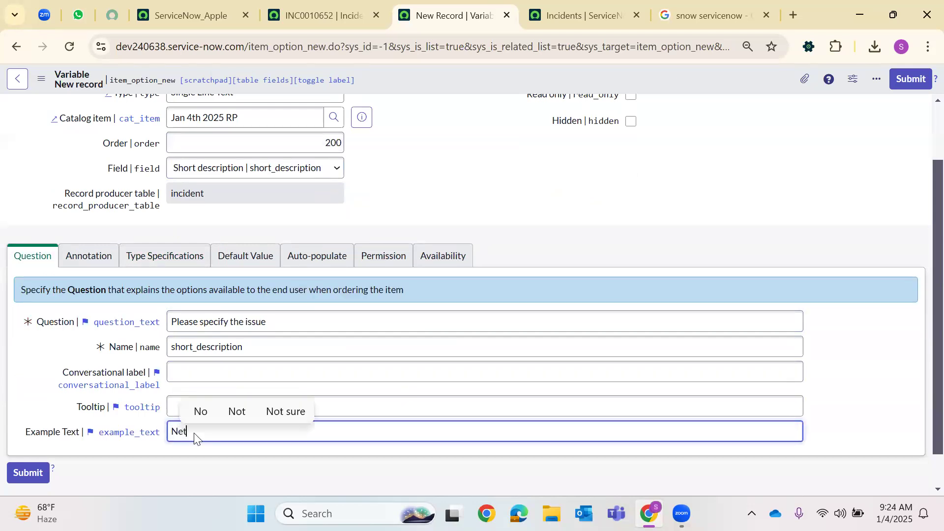
pyautogui.write('work, Database etc.')
pyautogui.scroll(2, 603, 210)
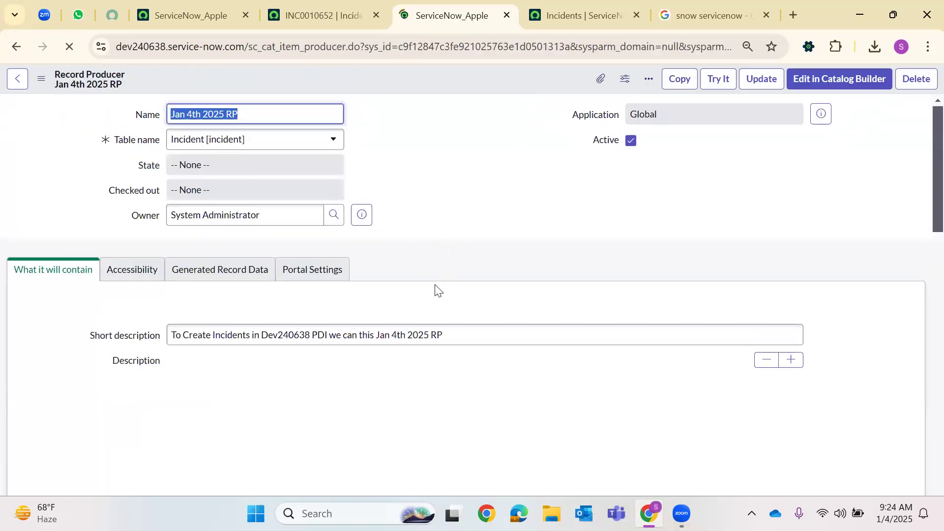
pyautogui.scroll(-20, 422, 303)
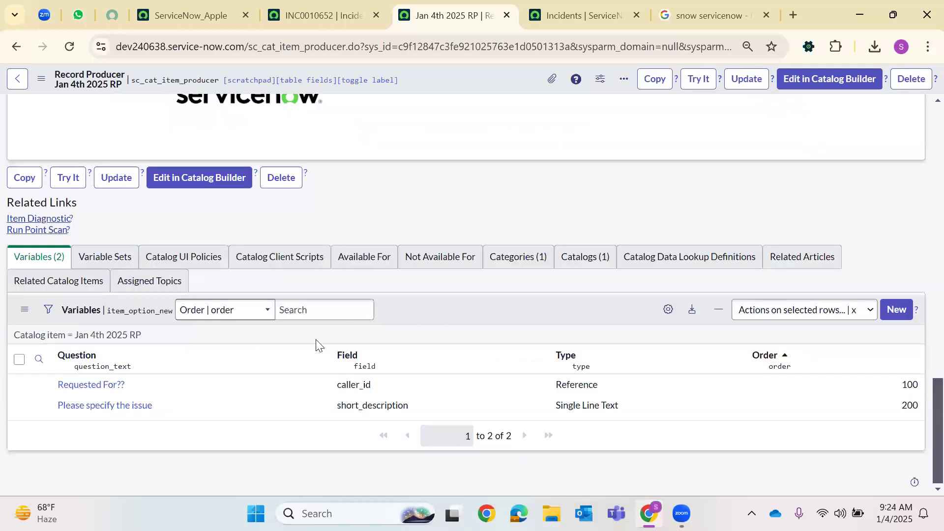
# Start a new variable after checking the Impact values on incident INC0010652
pyautogui.click(895, 319)
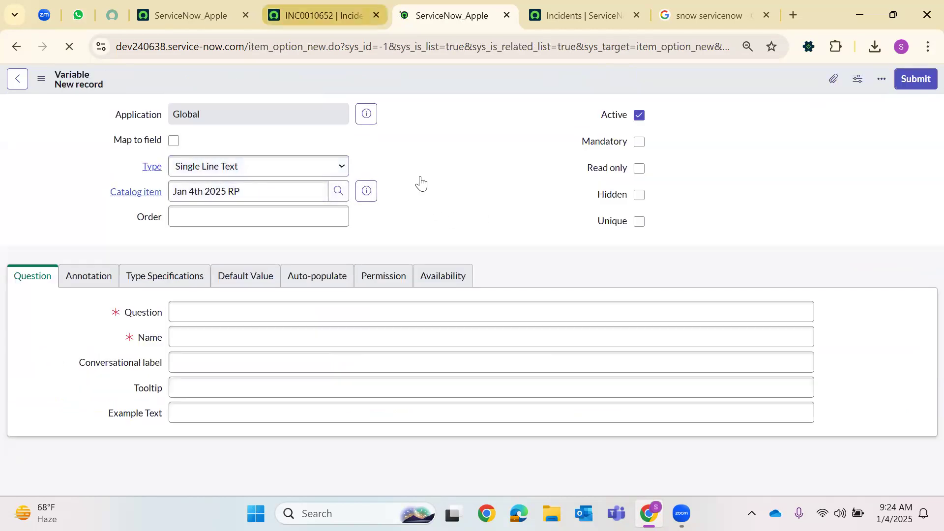
pyautogui.hotkey('ctrl', 'shift', 'Tab')
pyautogui.click(650, 244)
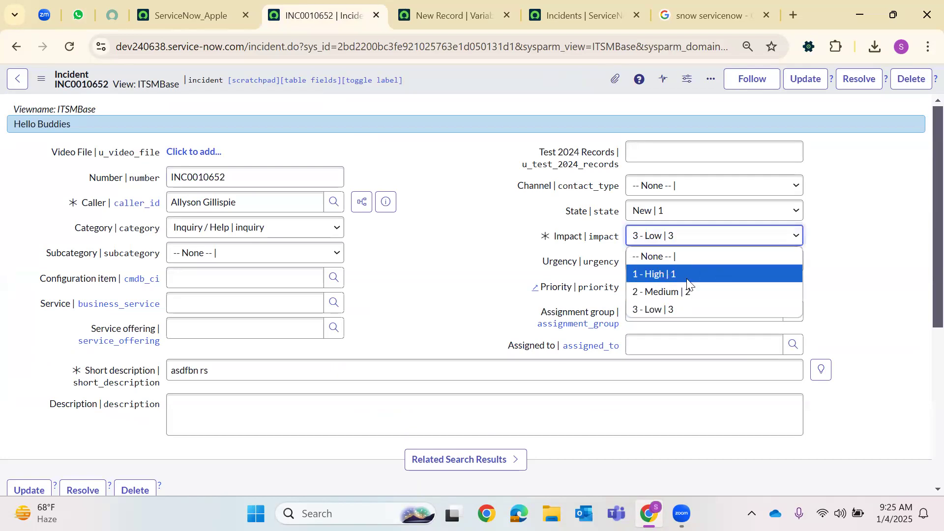
pyautogui.click(449, 15)
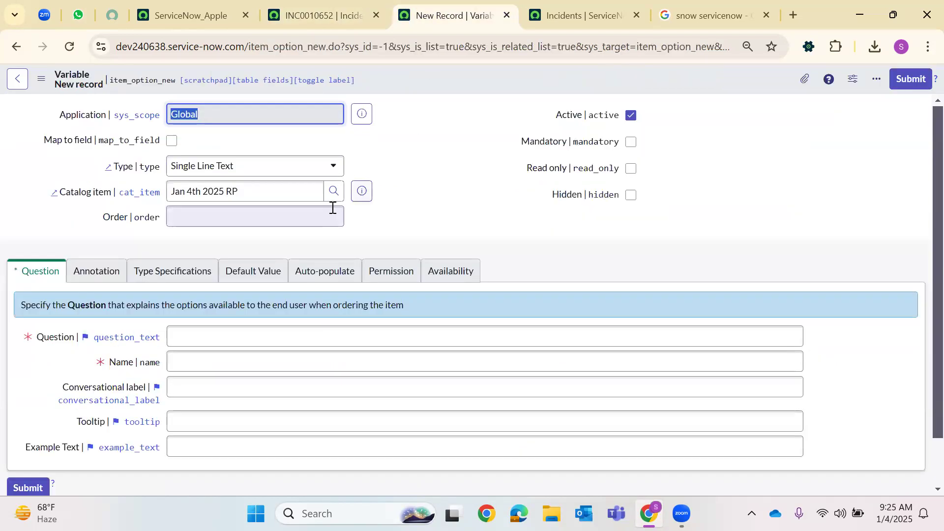
# Make the variable a Select Box mapped to Impact with order 300
pyautogui.click(269, 165)
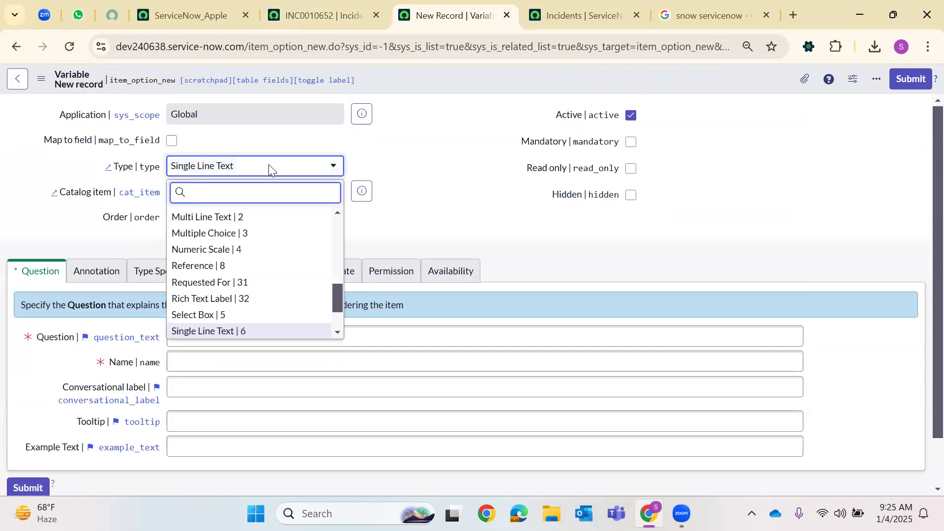
pyautogui.write('ch')
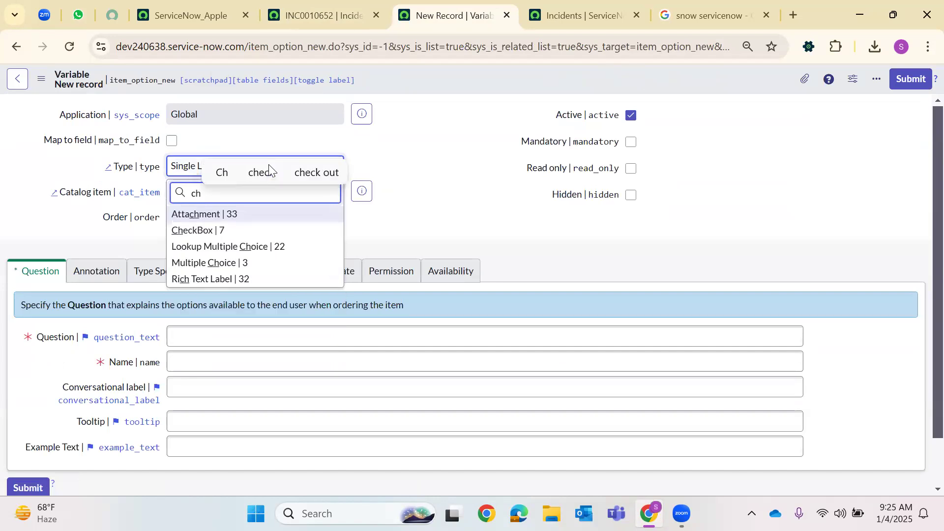
pyautogui.press('BackSpace')
pyautogui.press('BackSpace')
pyautogui.write('sele')
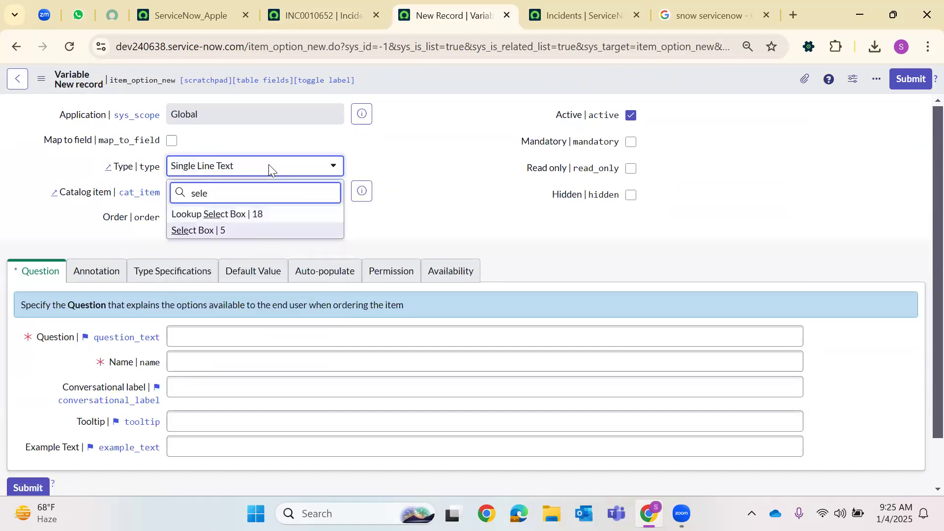
pyautogui.press('Return')
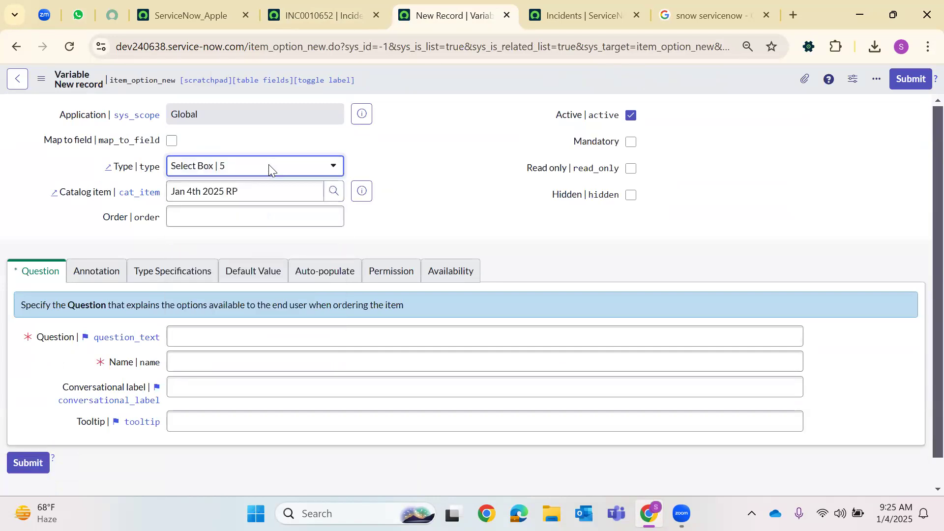
pyautogui.click(171, 142)
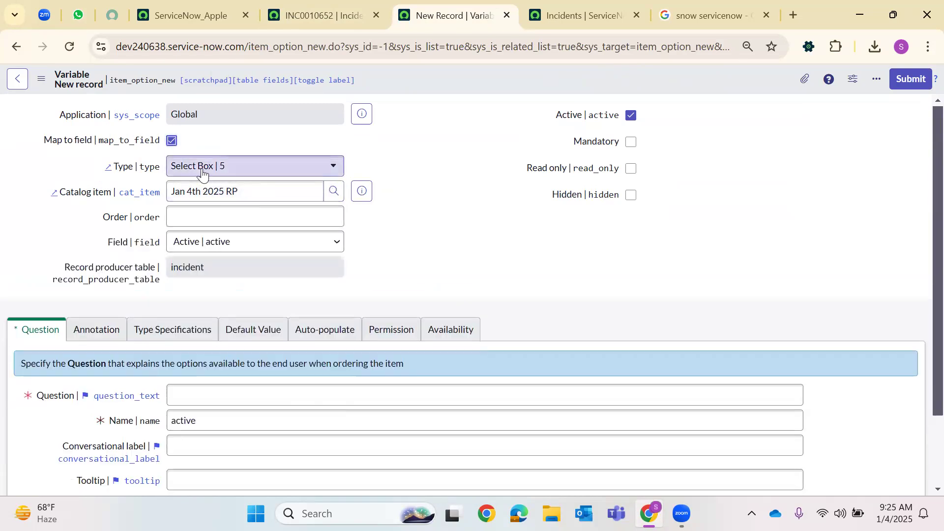
pyautogui.click(222, 215)
pyautogui.write('300')
pyautogui.click(193, 253)
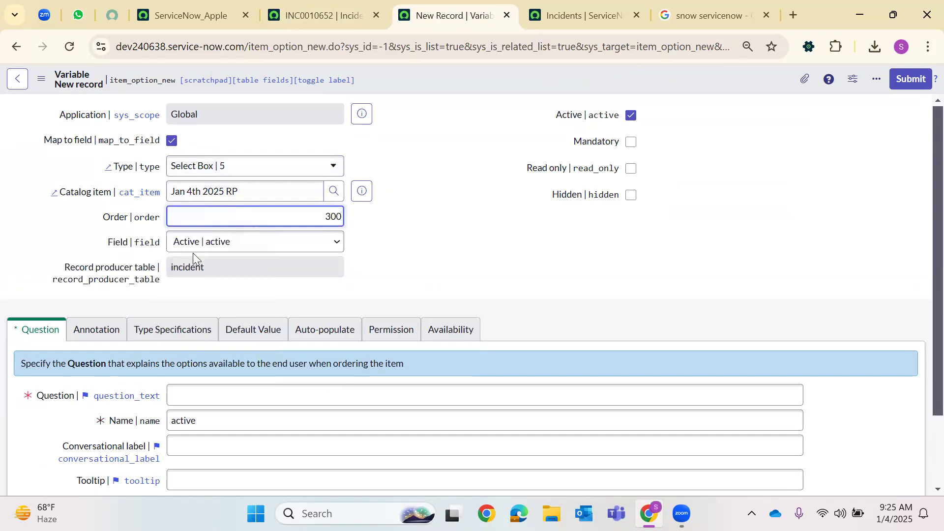
pyautogui.click(198, 248)
pyautogui.write('imp')
pyautogui.press('Return')
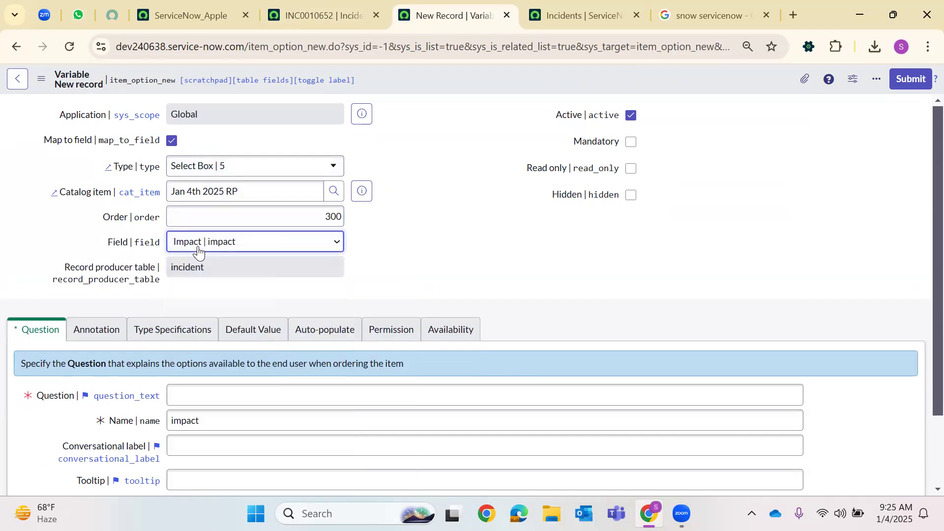
# Set the question to 'Severity', save it, and recheck INC0010652's Impact values
pyautogui.click(199, 394)
pyautogui.write('S')
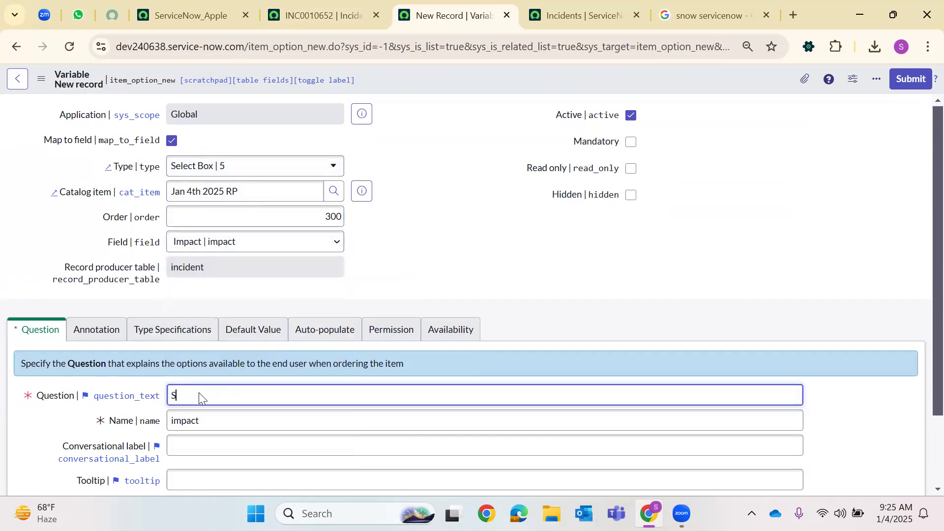
pyautogui.write('everity')
pyautogui.click(181, 447)
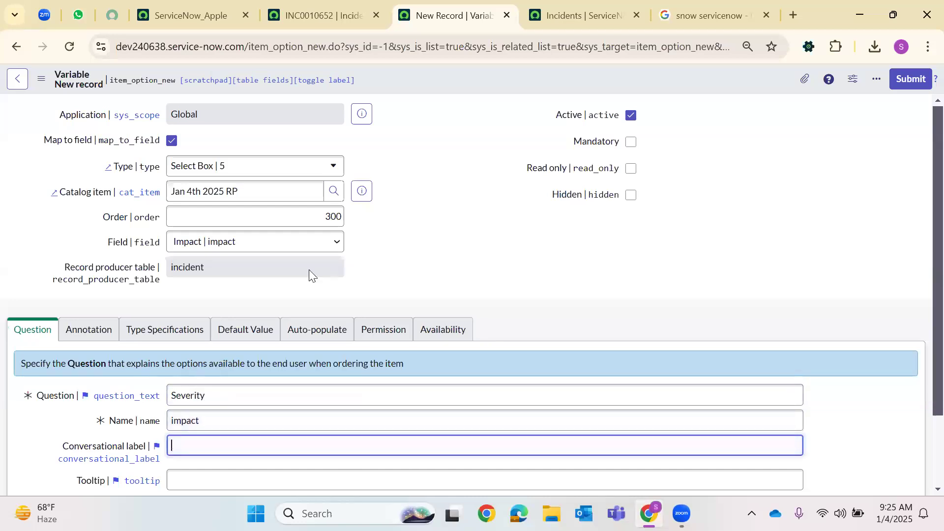
pyautogui.scroll(-1, 309, 270)
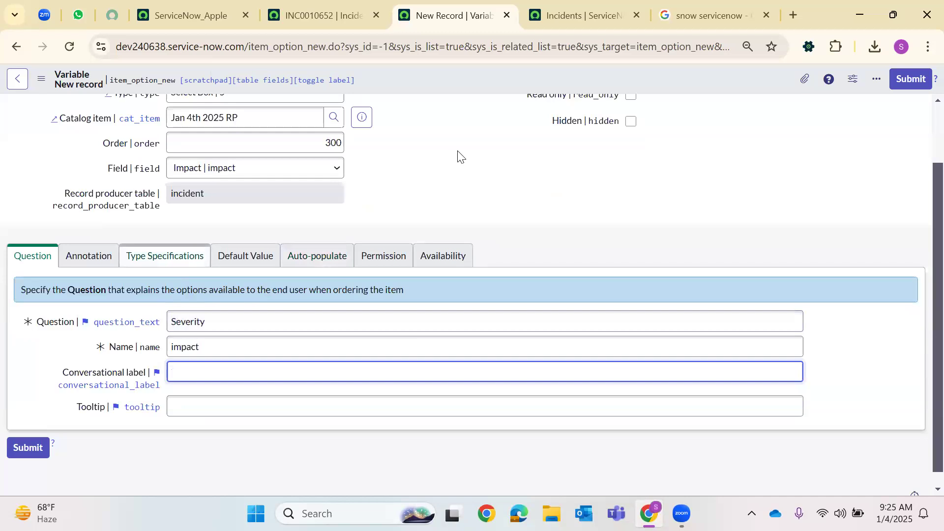
pyautogui.rightClick(489, 78)
pyautogui.click(499, 79)
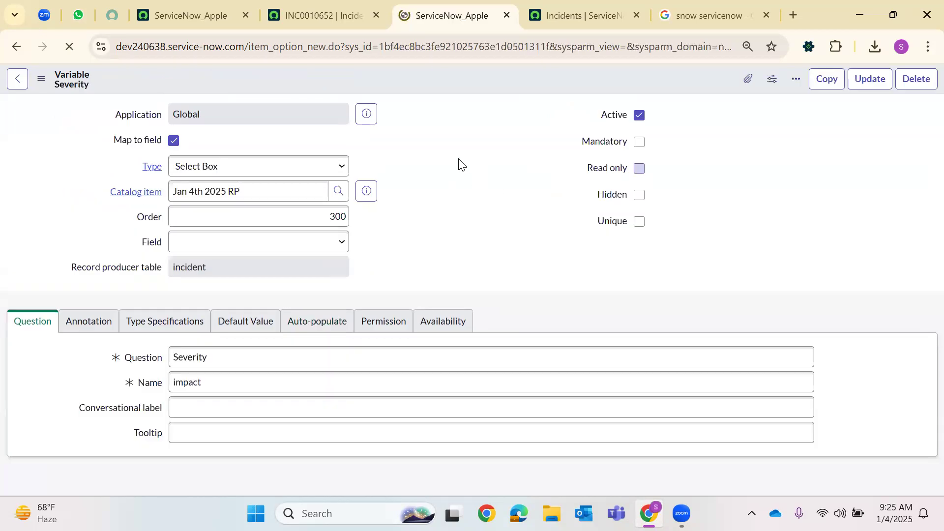
pyautogui.click(349, 12)
pyautogui.click(709, 238)
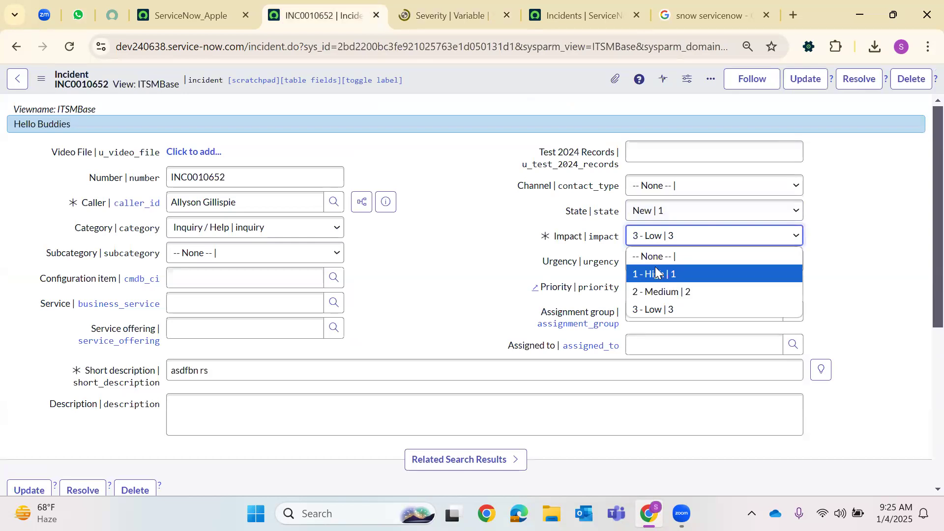
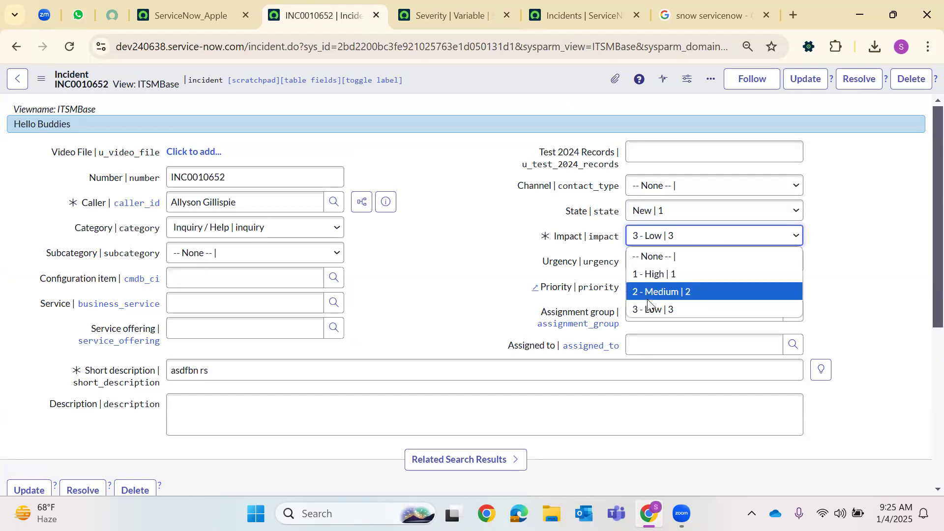
# Add the first question choice '1- High' with value '1-High'
pyautogui.click(476, 7)
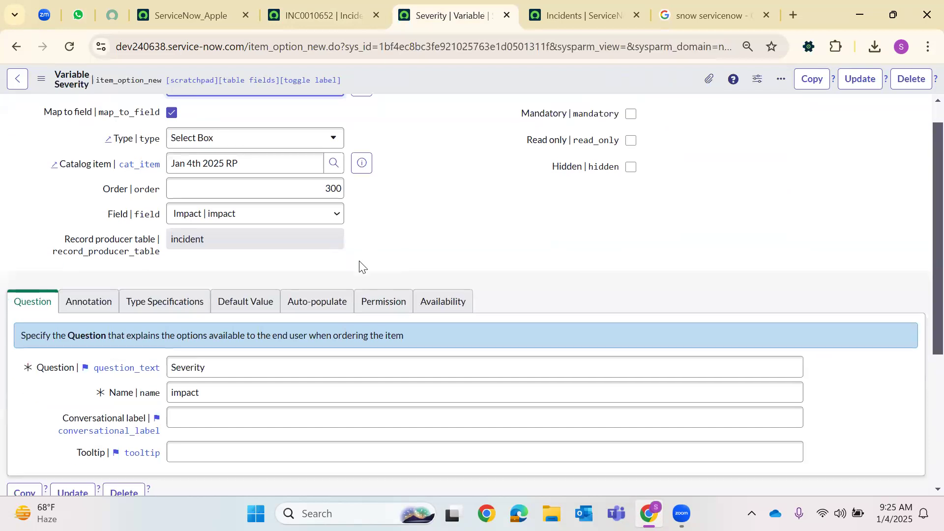
pyautogui.scroll(-5, 359, 265)
pyautogui.click(132, 438)
pyautogui.click(131, 437)
pyautogui.write('1- High')
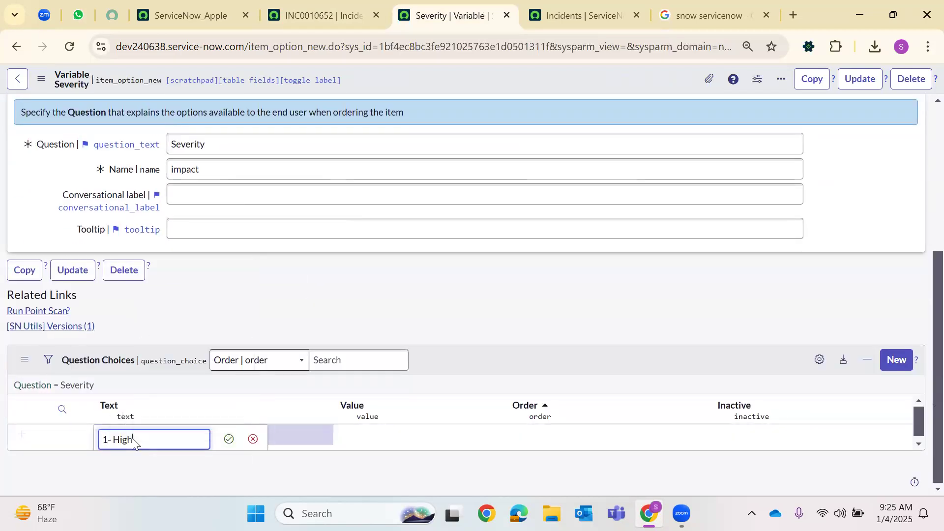
pyautogui.press('Return')
pyautogui.doubleClick(311, 428)
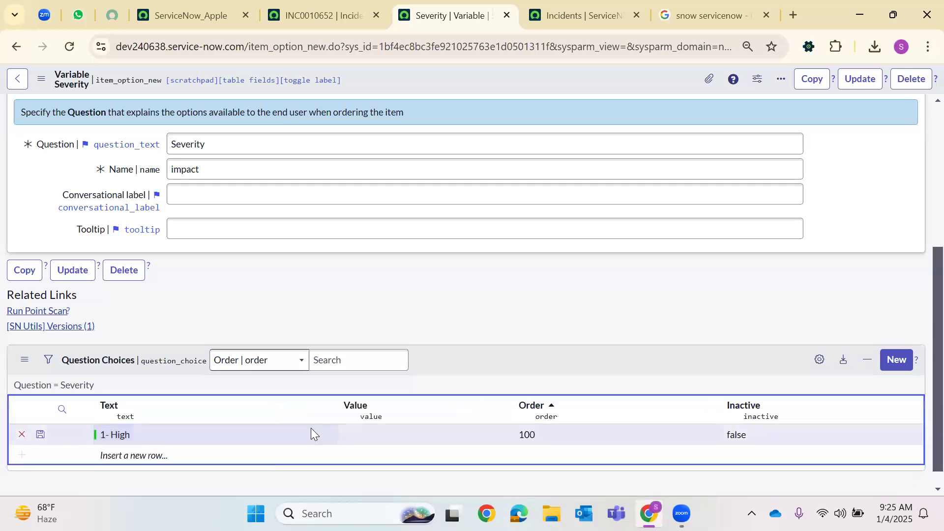
pyautogui.write('1-High')
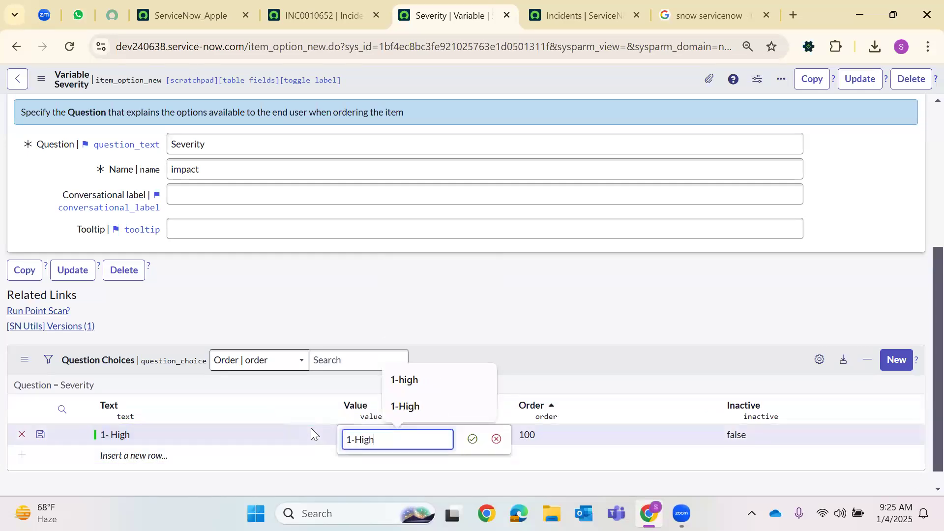
pyautogui.press('Return')
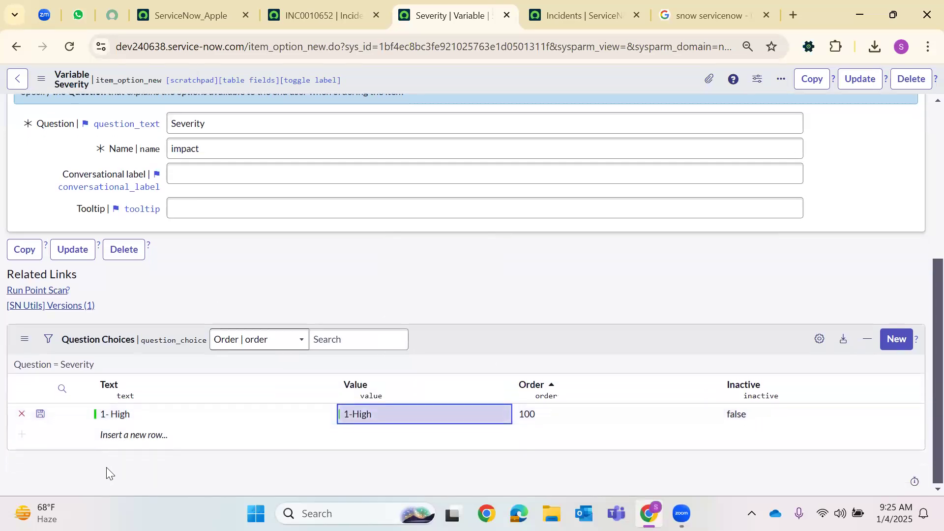
# Add a second question choice '2- Medium' with value '2 - Medium'
pyautogui.click(133, 437)
pyautogui.write('2')
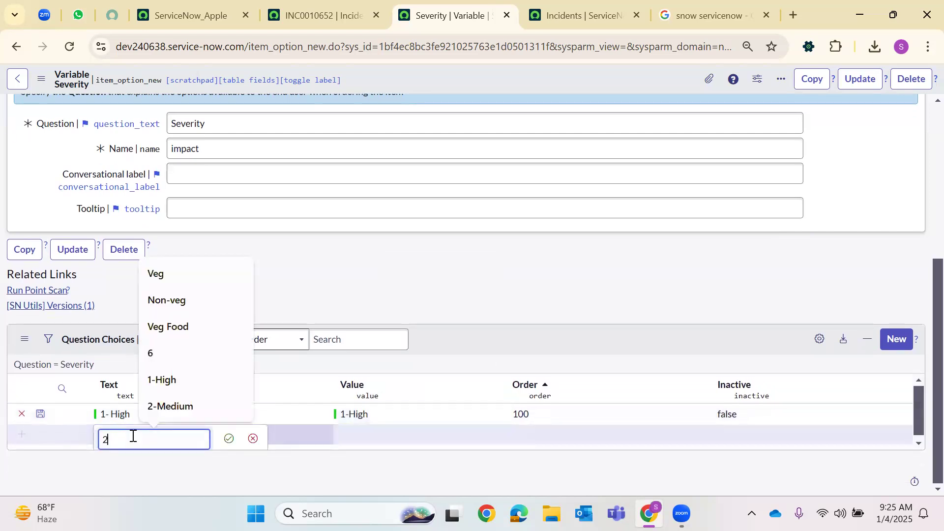
pyautogui.write('- Medium')
pyautogui.press('Return')
pyautogui.press('Tab')
pyautogui.write('2-')
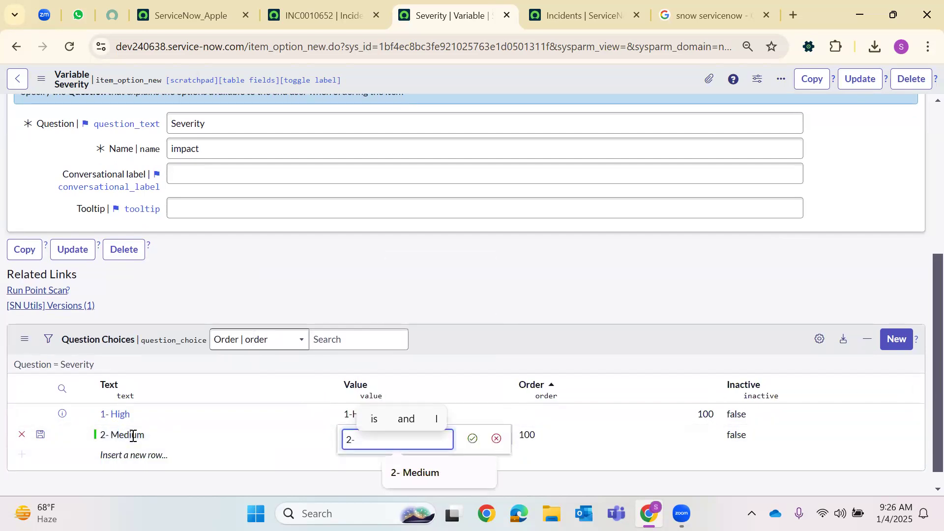
pyautogui.press('BackSpace')
pyautogui.write('- Medium')
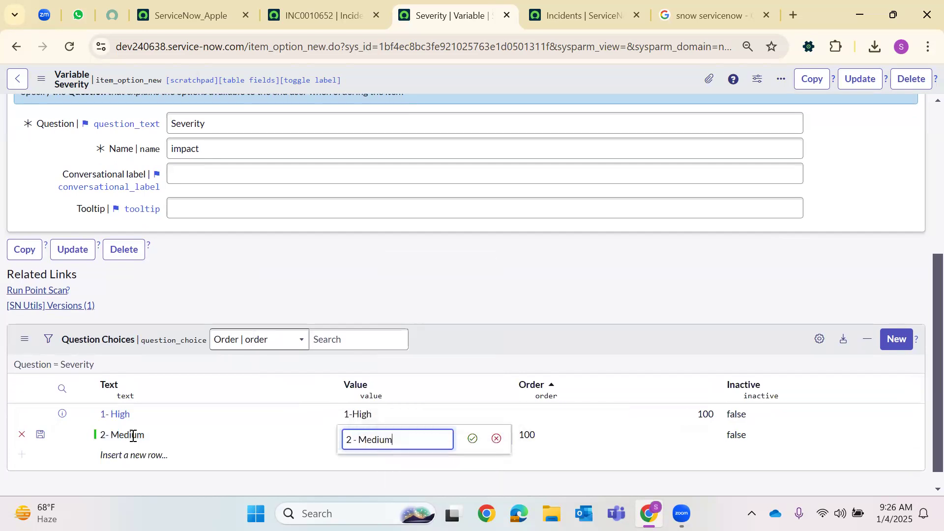
pyautogui.press('Return')
# Add a third question choice '3 - Low' with value '3 - Low' and save it
pyautogui.doubleClick(143, 456)
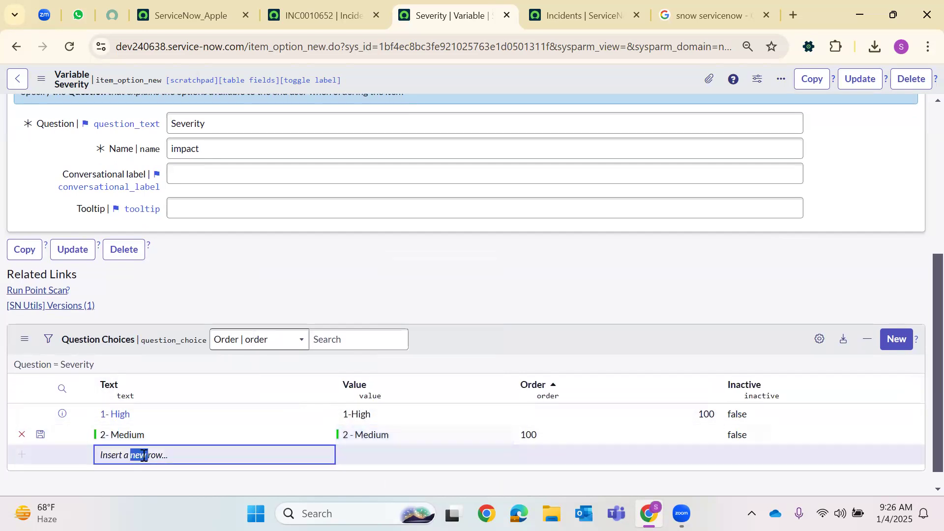
pyautogui.write('3 - Low')
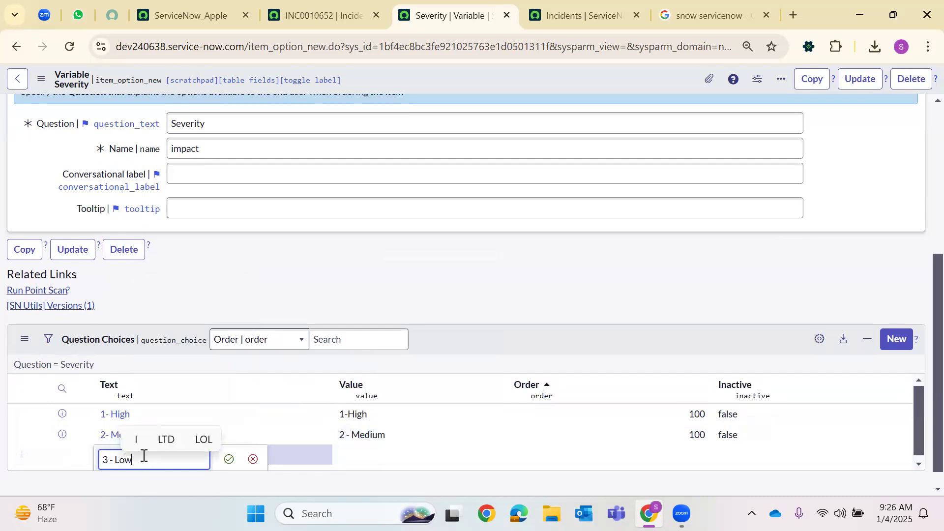
pyautogui.press('Return')
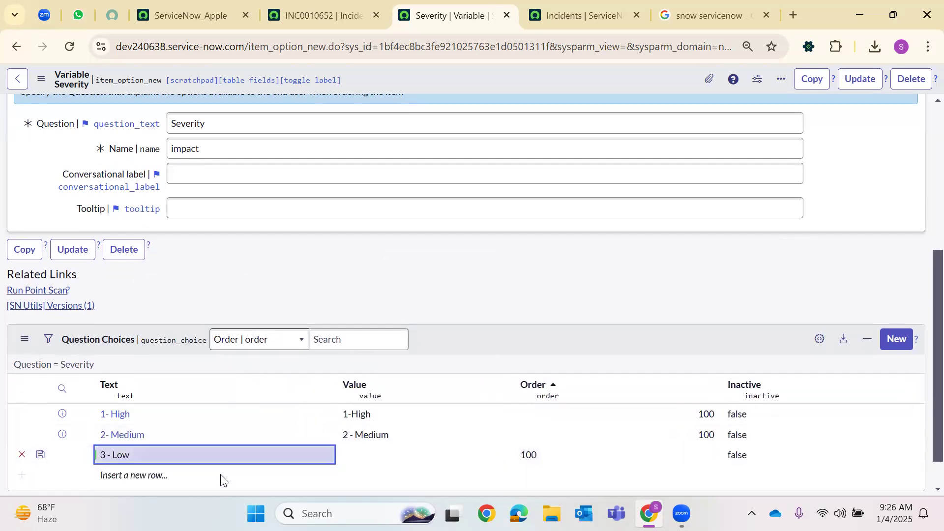
pyautogui.doubleClick(384, 451)
pyautogui.write('3 - Low')
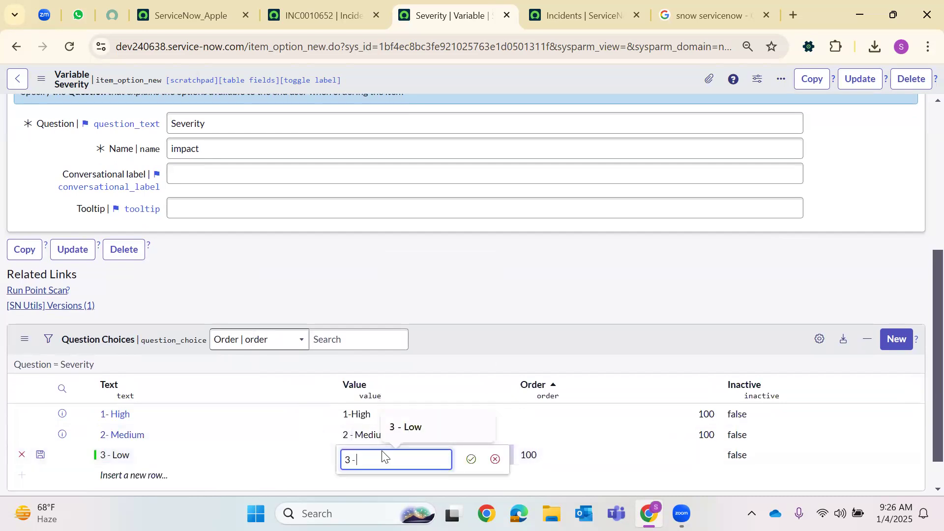
pyautogui.press('Return')
pyautogui.click(41, 454)
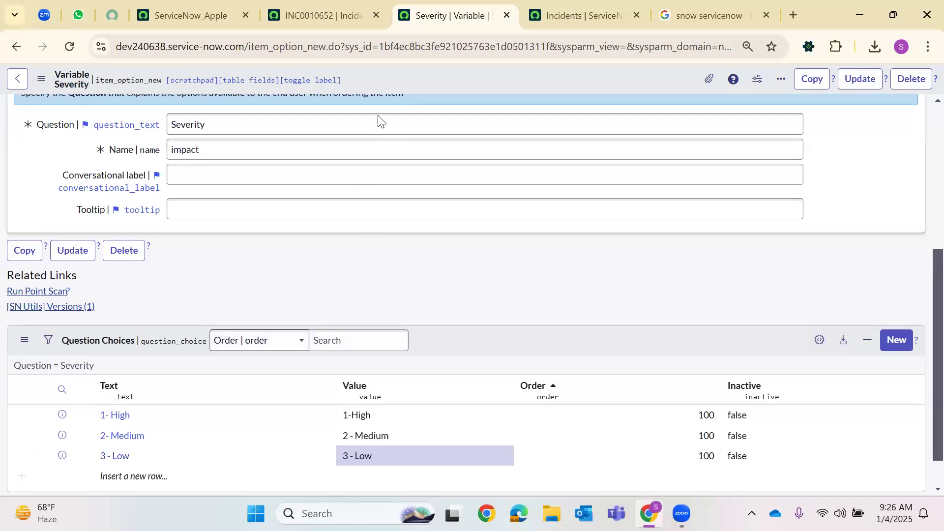
pyautogui.scroll(5, 435, 93)
# Save the Severity variable and go back to incident INC0010652
pyautogui.rightClick(435, 88)
pyautogui.click(434, 89)
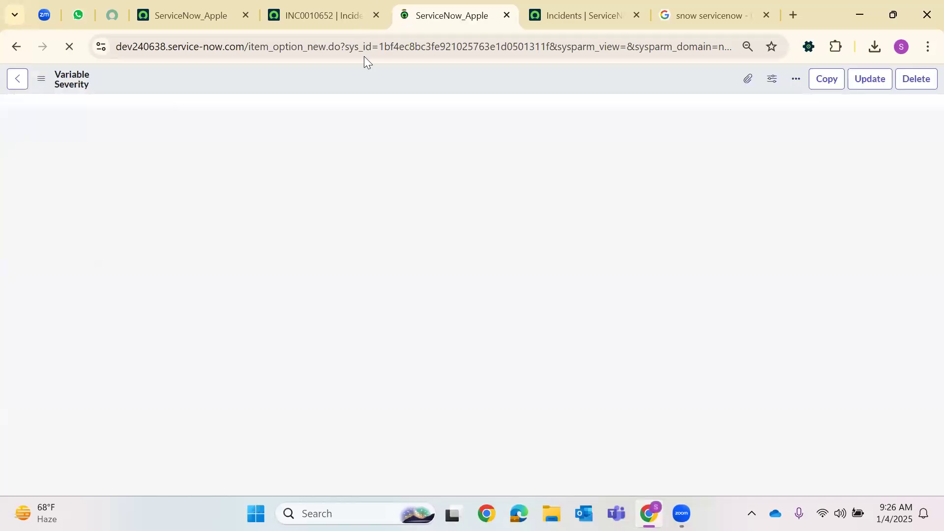
pyautogui.click(322, 18)
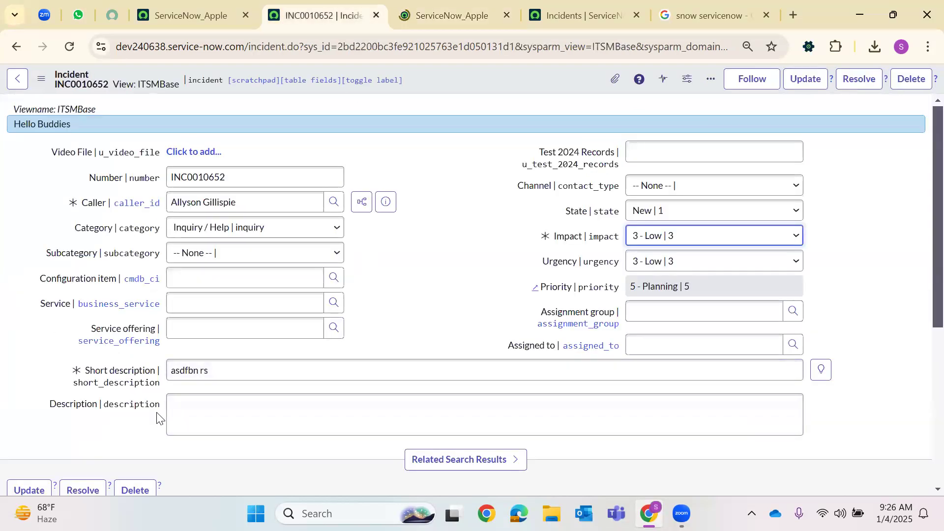
pyautogui.click(261, 409)
pyautogui.scroll(-5, 261, 409)
pyautogui.scroll(5, 206, 363)
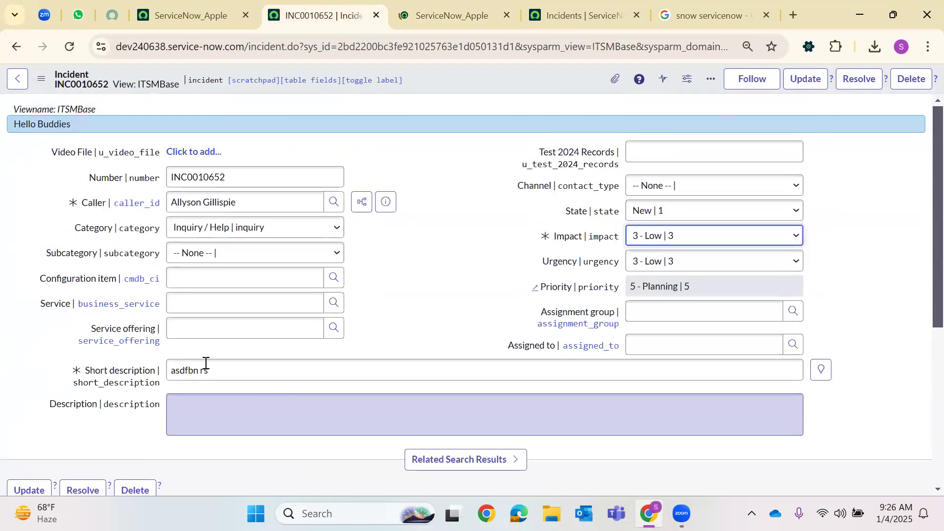
# Switch incident INC0010652 to the Default form view
pyautogui.click(41, 79)
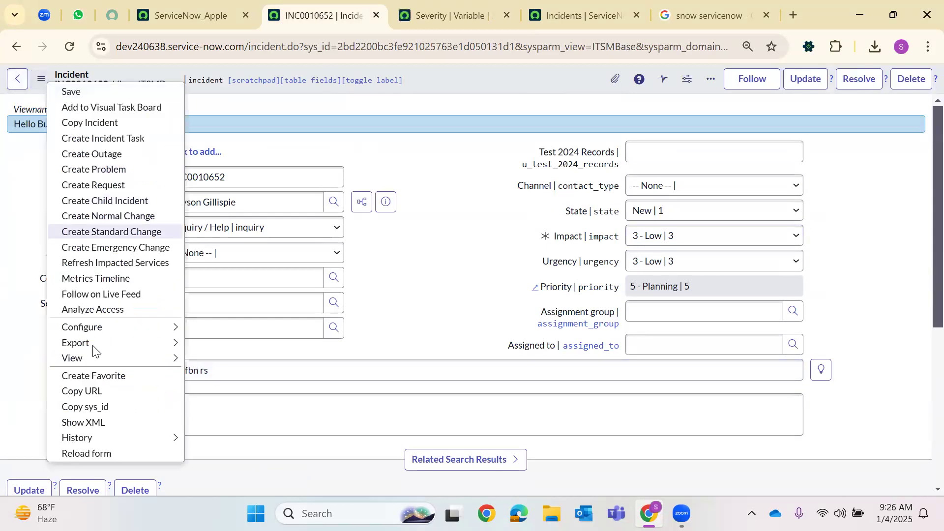
pyautogui.moveTo(79, 358)
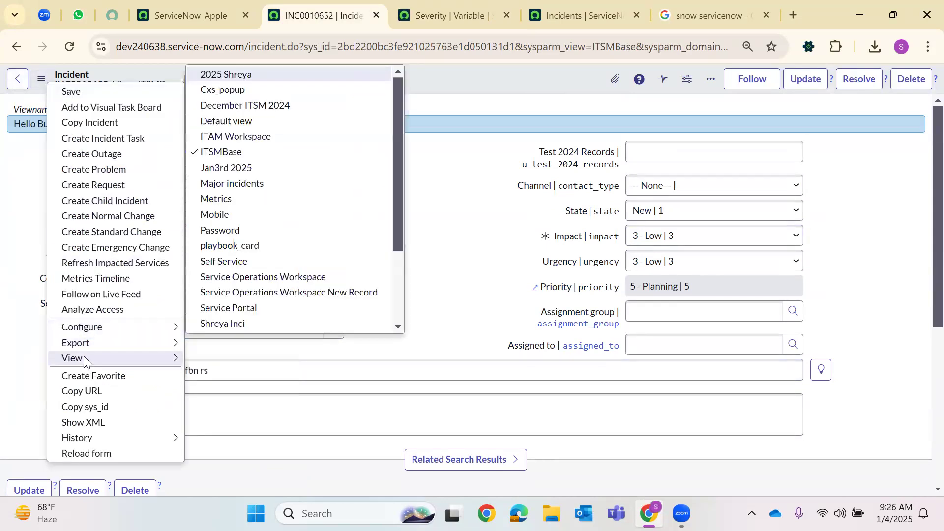
pyautogui.press('Down')
pyautogui.press('Down')
pyautogui.press('Down')
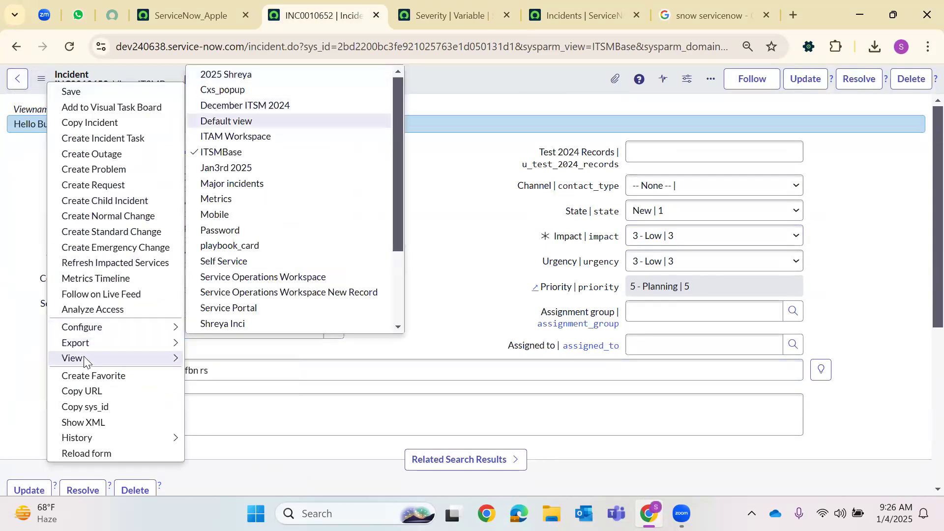
pyautogui.press('Return')
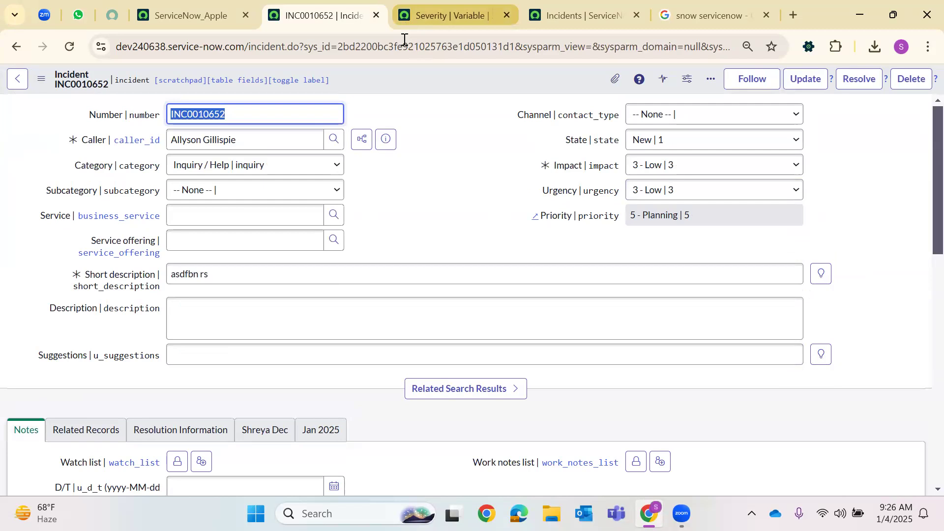
# Update the Severity variable once more, then reopen incident INC0010652
pyautogui.click(413, 16)
pyautogui.scroll(-3, 387, 186)
pyautogui.scroll(3, 413, 103)
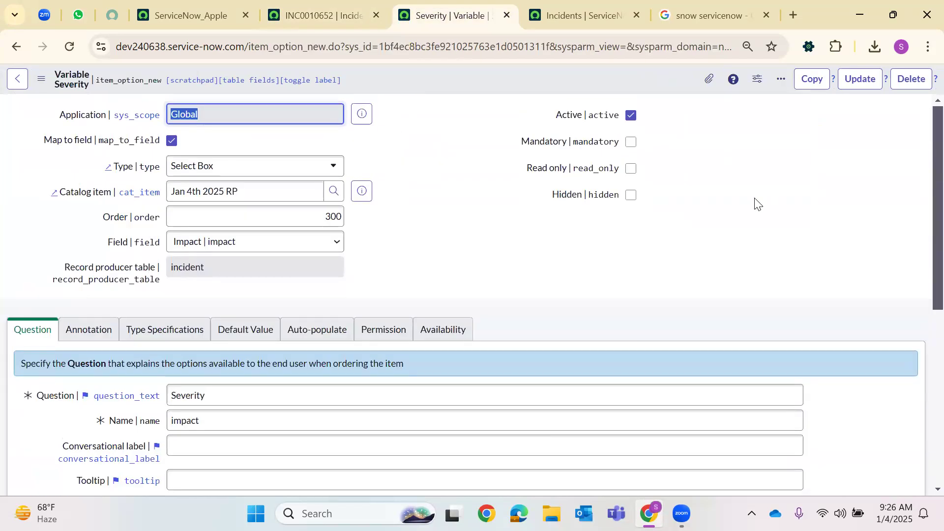
pyautogui.click(858, 88)
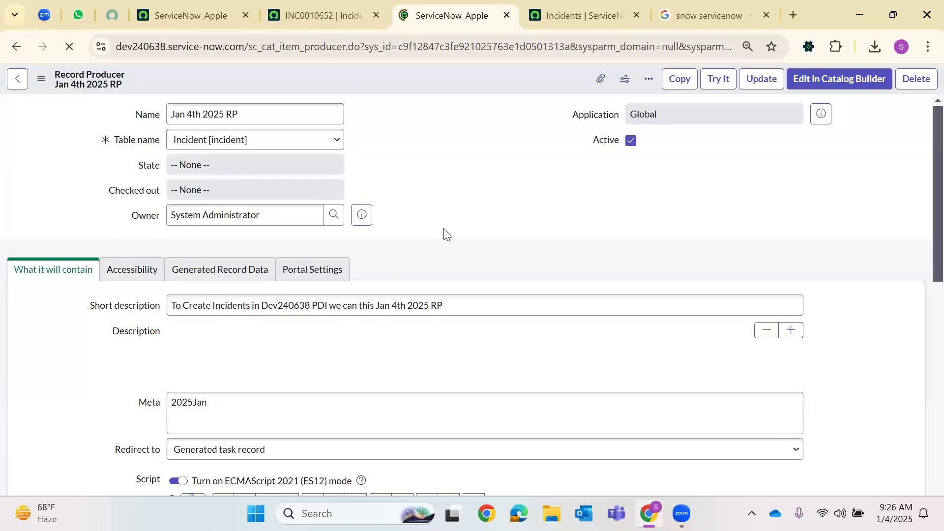
pyautogui.click(229, 13)
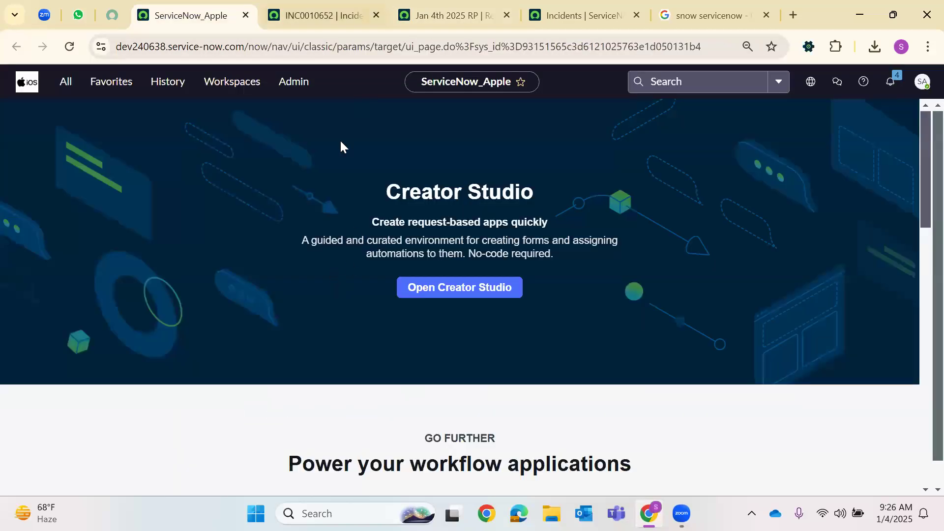
pyautogui.click(345, 20)
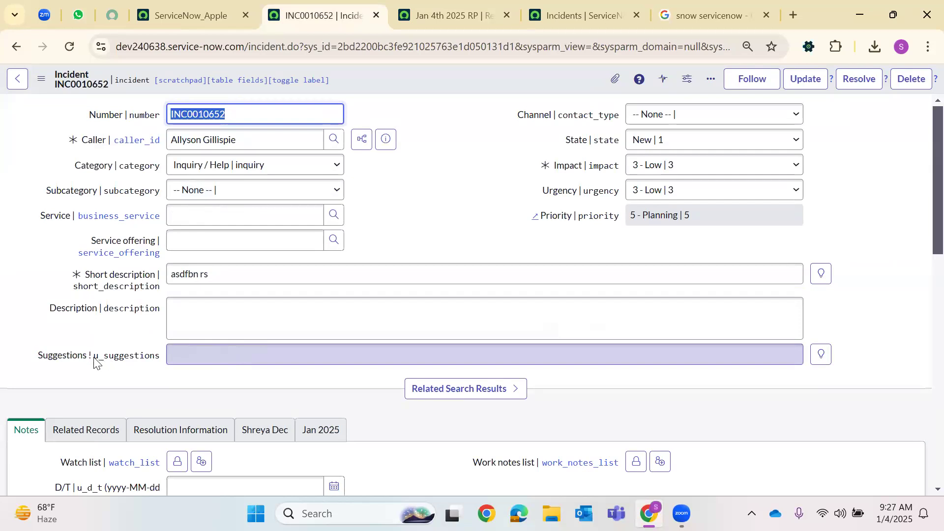
pyautogui.moveTo(96, 363); pyautogui.dragTo(147, 364)
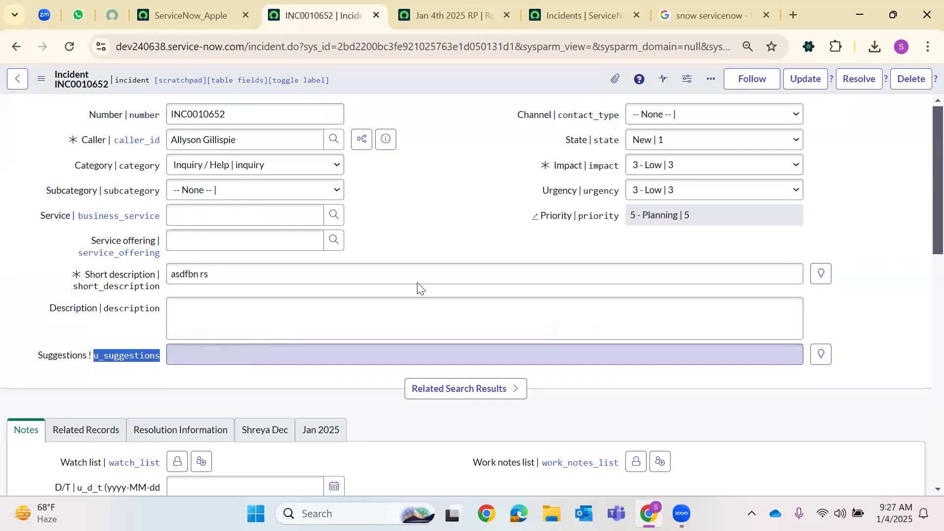
# Create a new field-mapped variable on Jan 4th 2025 RP with order 400
pyautogui.click(424, 23)
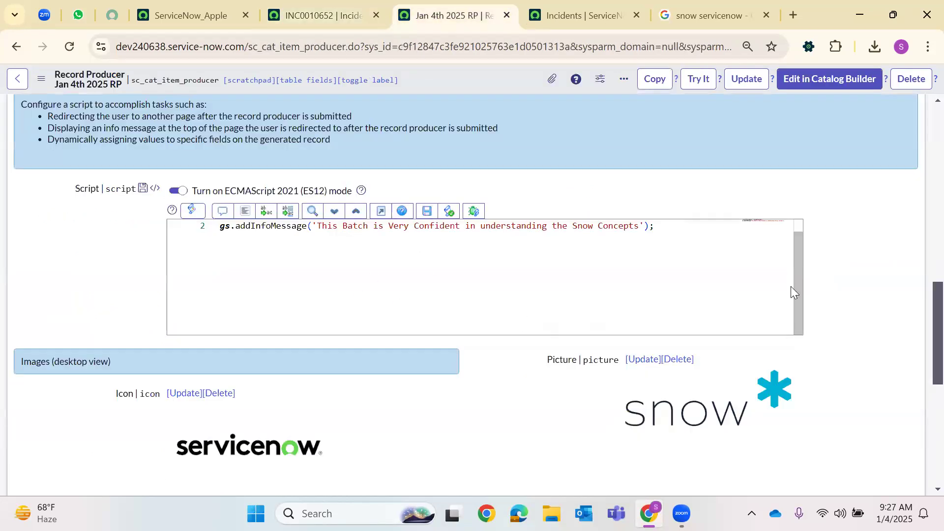
pyautogui.scroll(-8, 854, 295)
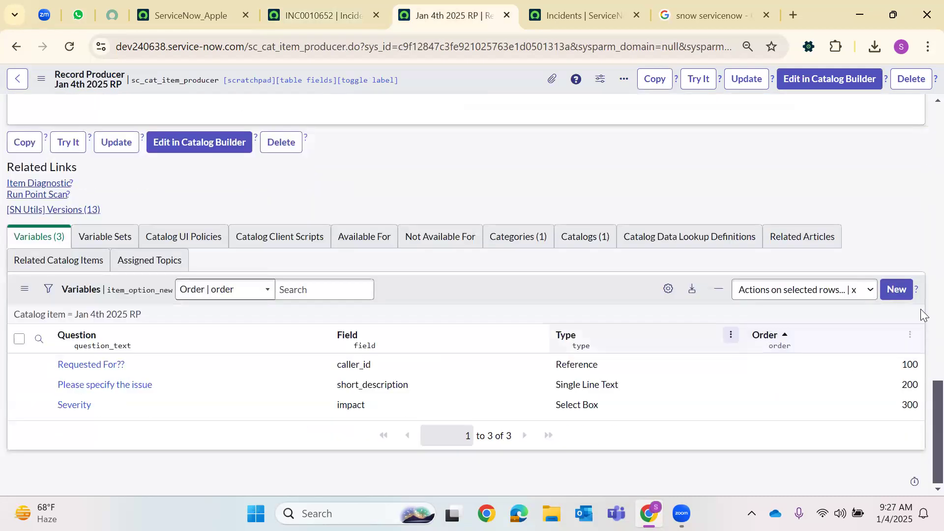
pyautogui.click(896, 290)
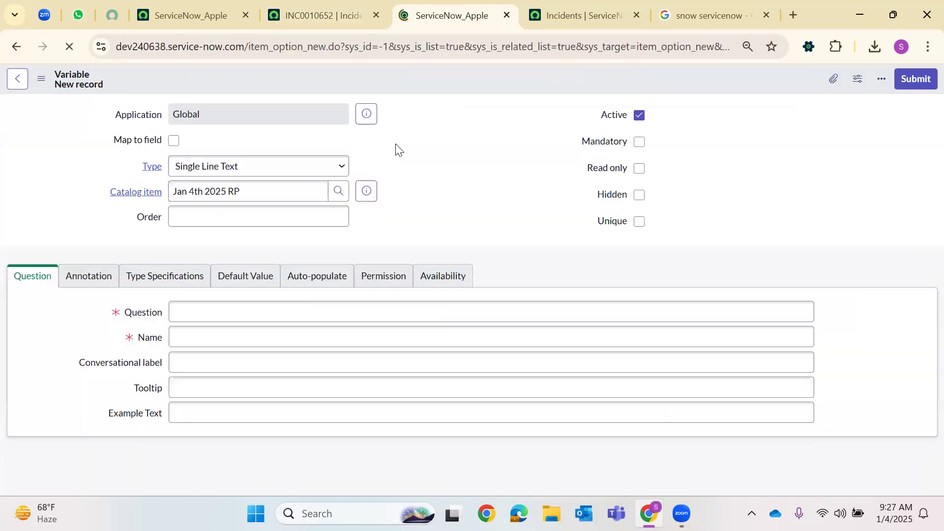
pyautogui.click(238, 171)
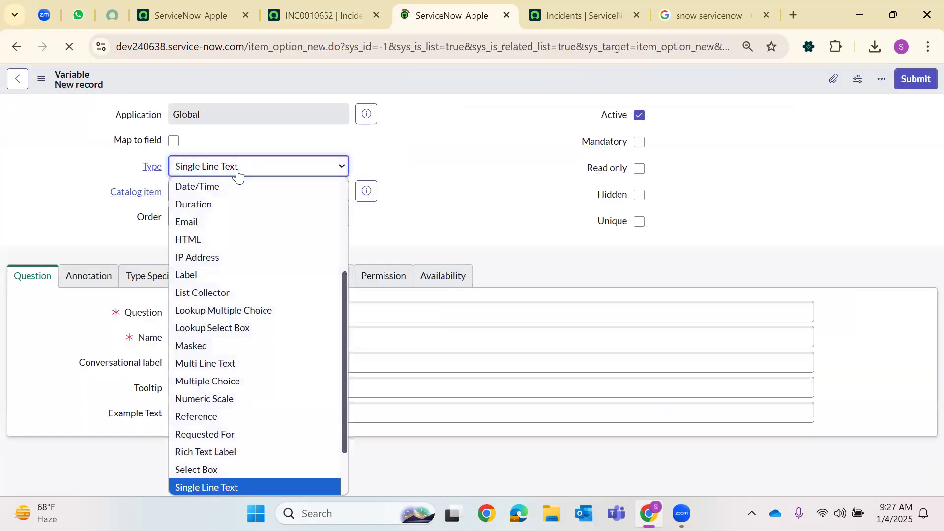
pyautogui.click(173, 141)
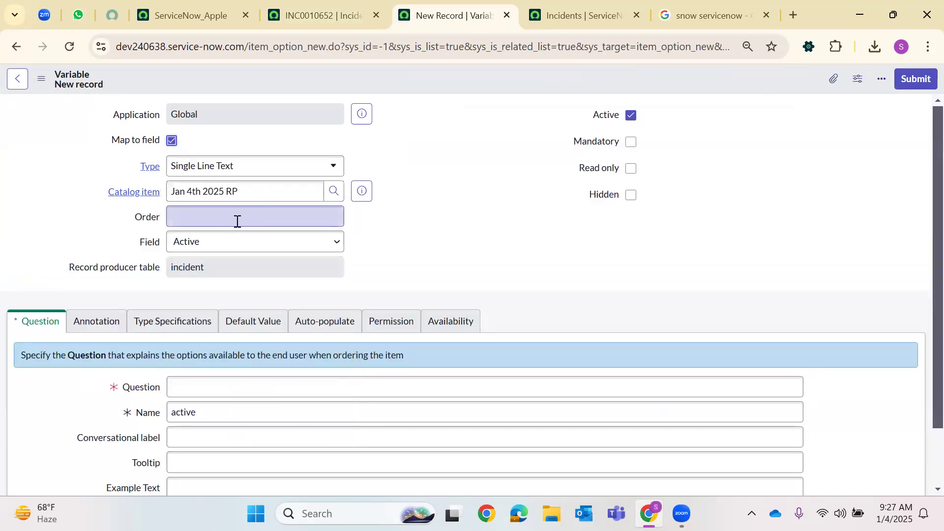
pyautogui.doubleClick(238, 222)
pyautogui.write('3')
pyautogui.press('BackSpace')
pyautogui.write('400')
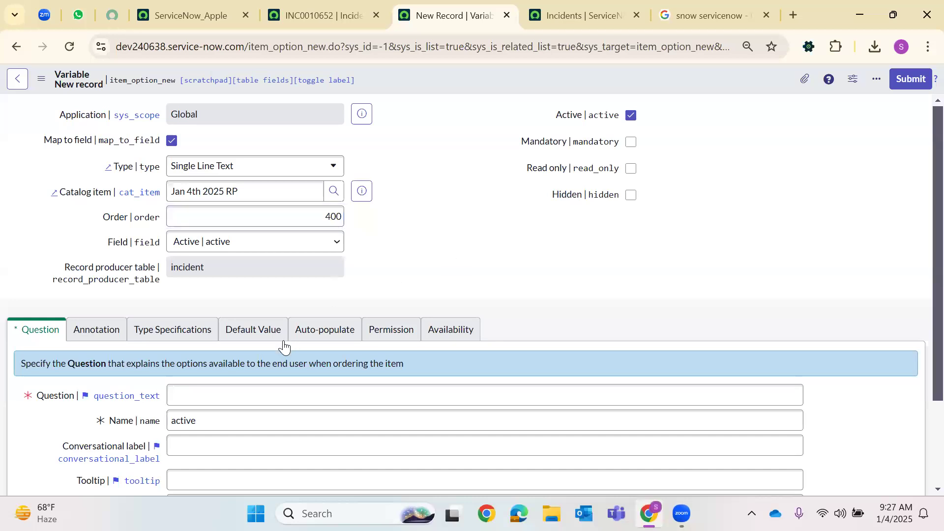
# Map it to Description, enter the question 'Message', and submit it
pyautogui.click(206, 400)
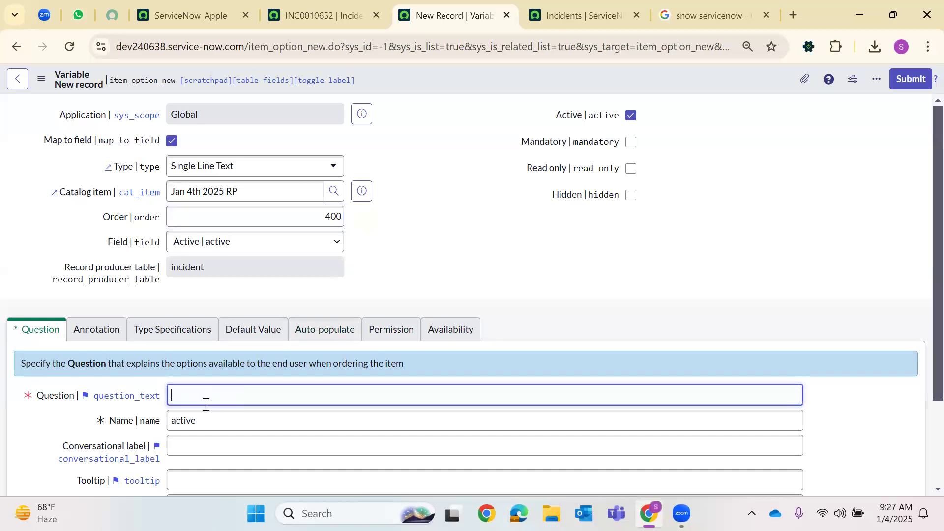
pyautogui.click(213, 247)
pyautogui.write('decs')
pyautogui.press('Return')
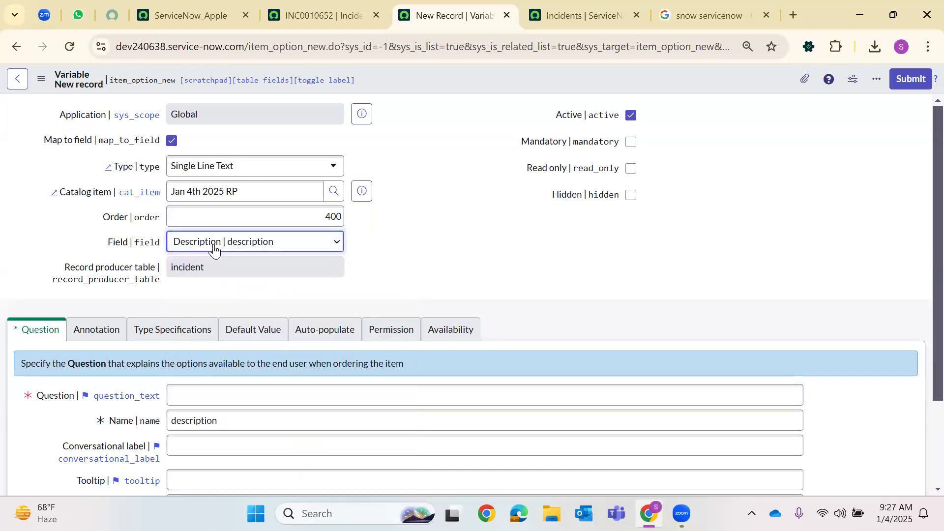
pyautogui.click(207, 400)
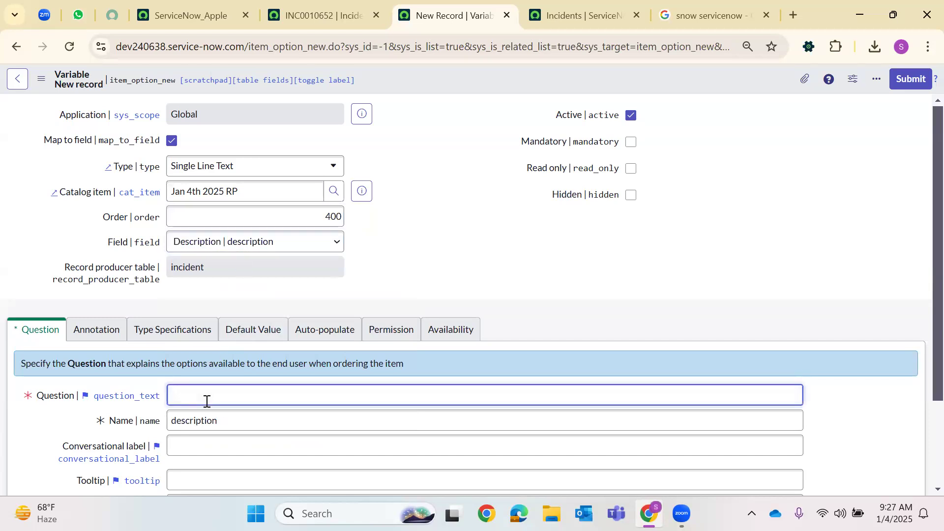
pyautogui.write('Message')
pyautogui.click(911, 79)
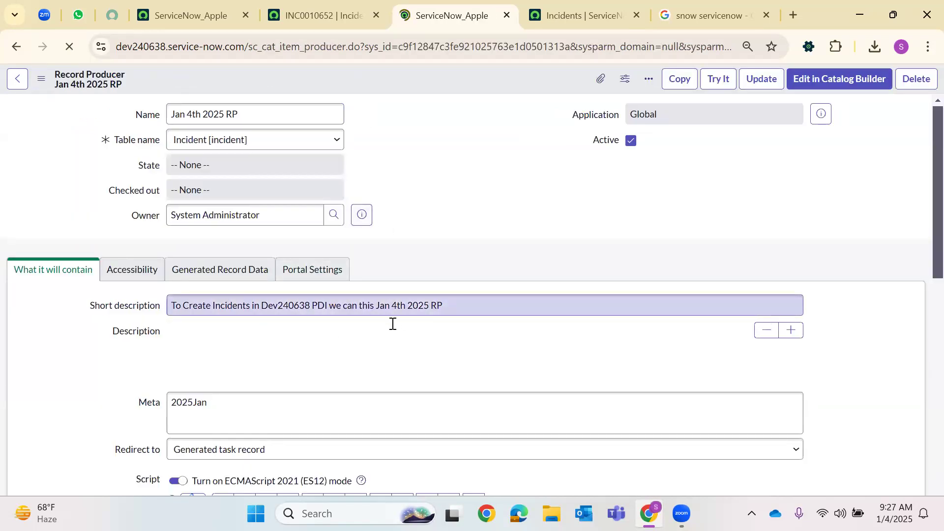
pyautogui.scroll(-5, 254, 366)
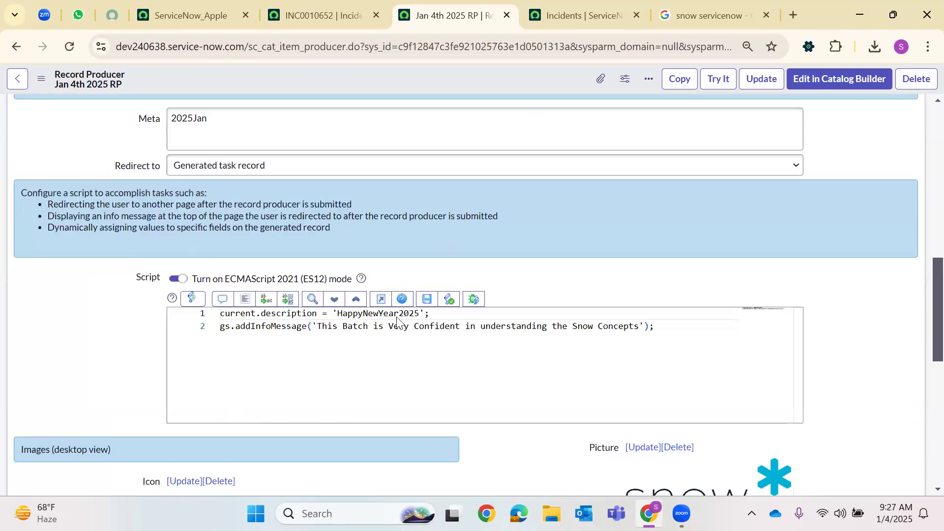
pyautogui.scroll(-8, 397, 320)
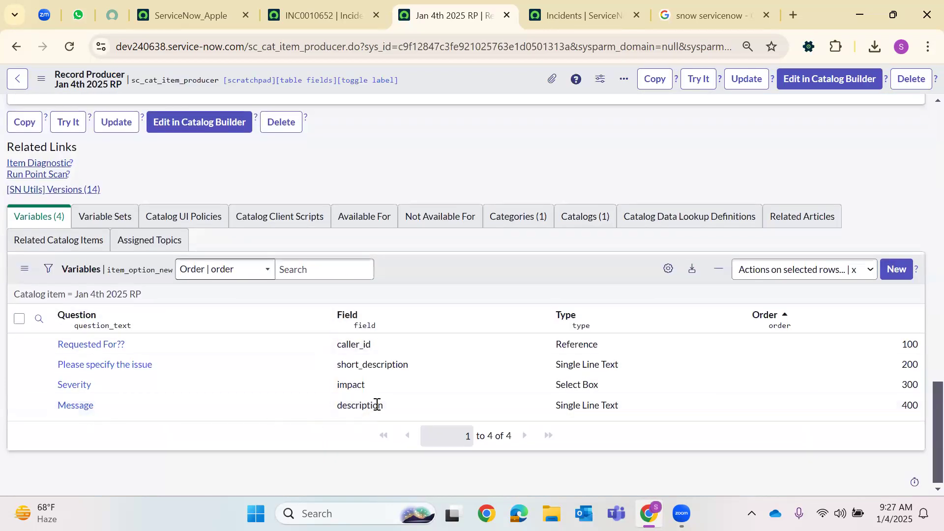
# Fill a new mapped variable: order 500, field Suggestions (u_suggestions), question 'Comments/Concerns'
pyautogui.click(895, 271)
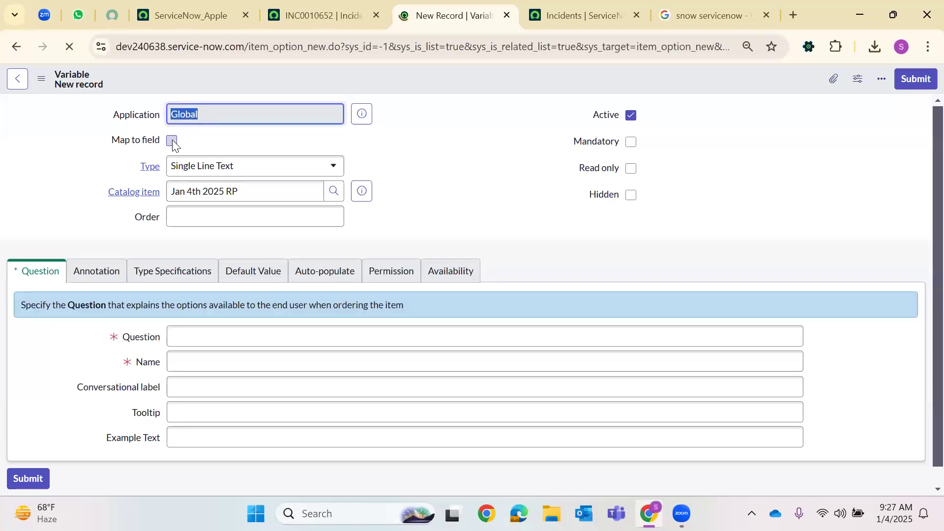
pyautogui.click(172, 140)
pyautogui.click(187, 217)
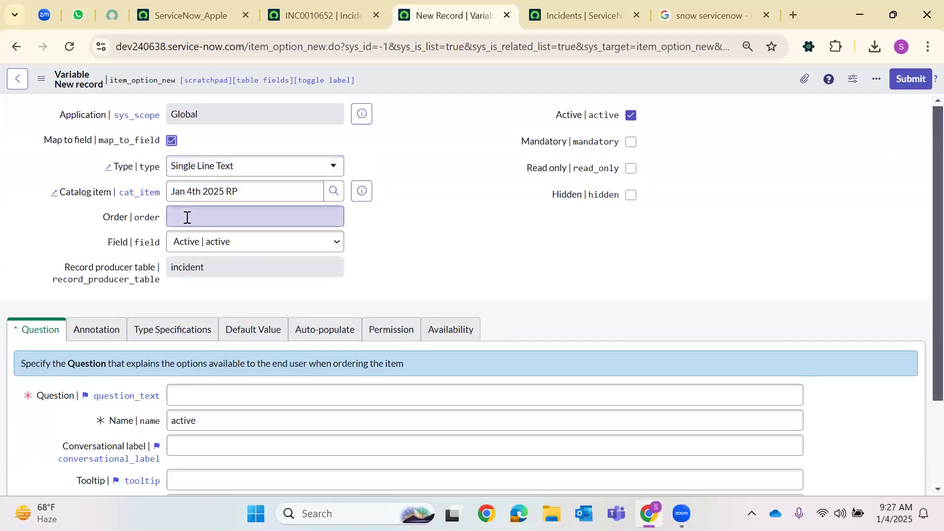
pyautogui.write('500')
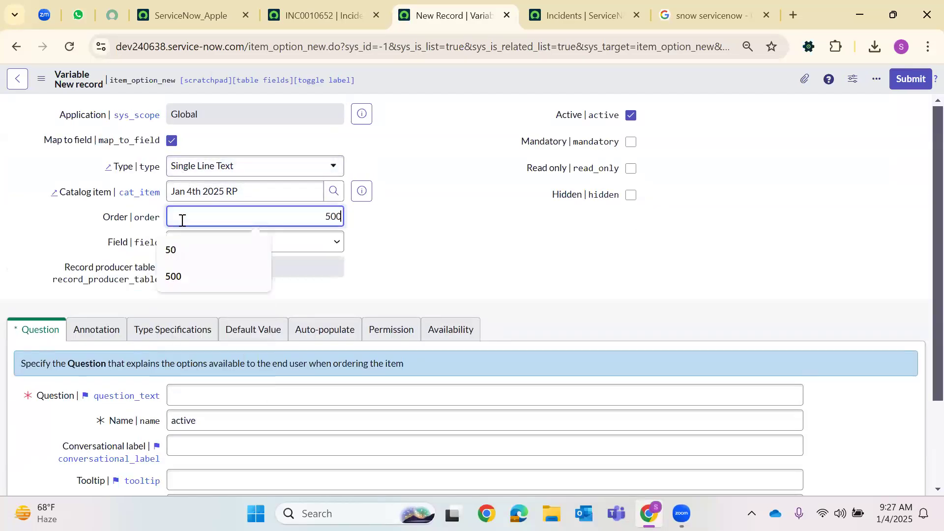
pyautogui.click(199, 249)
pyautogui.write('s')
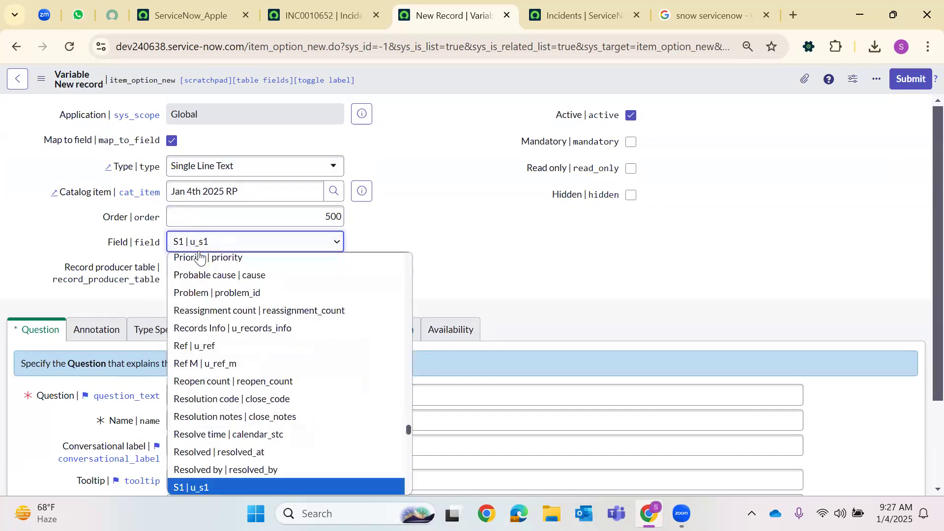
pyautogui.write('uggestion M')
pyautogui.press('Down')
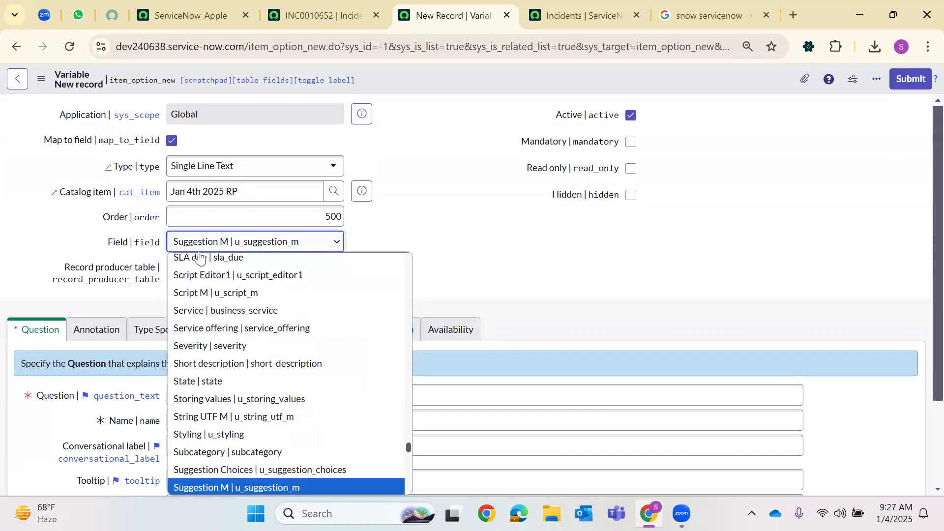
pyautogui.press('Down')
pyautogui.press('Return')
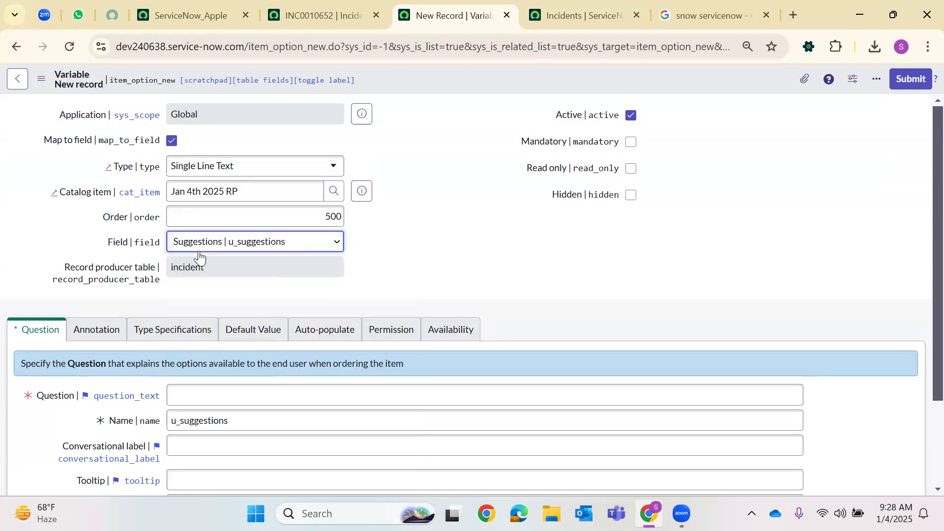
pyautogui.click(196, 395)
pyautogui.write('C')
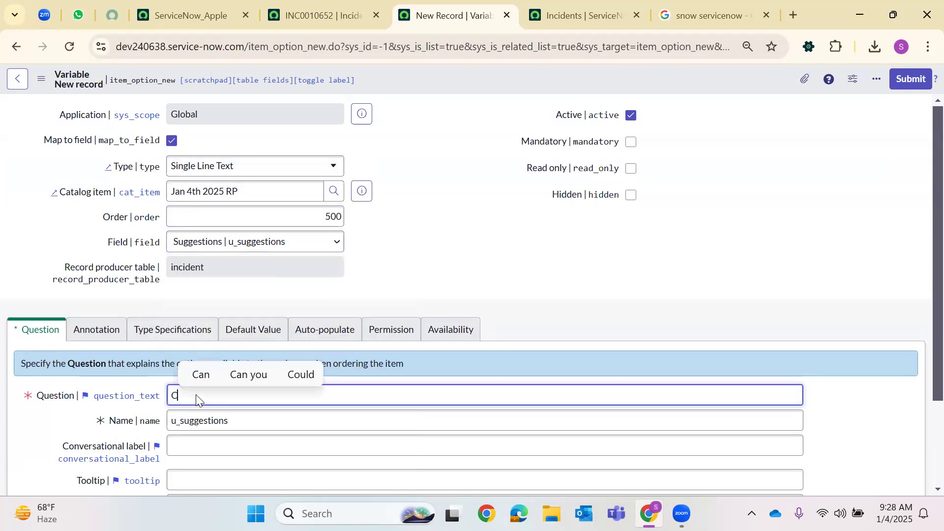
pyautogui.write('omments/')
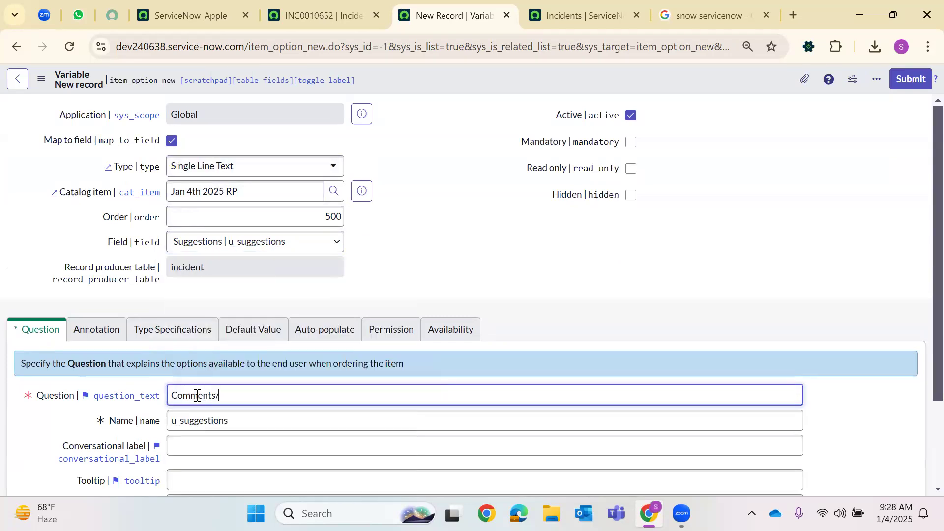
pyautogui.write('Concerns')
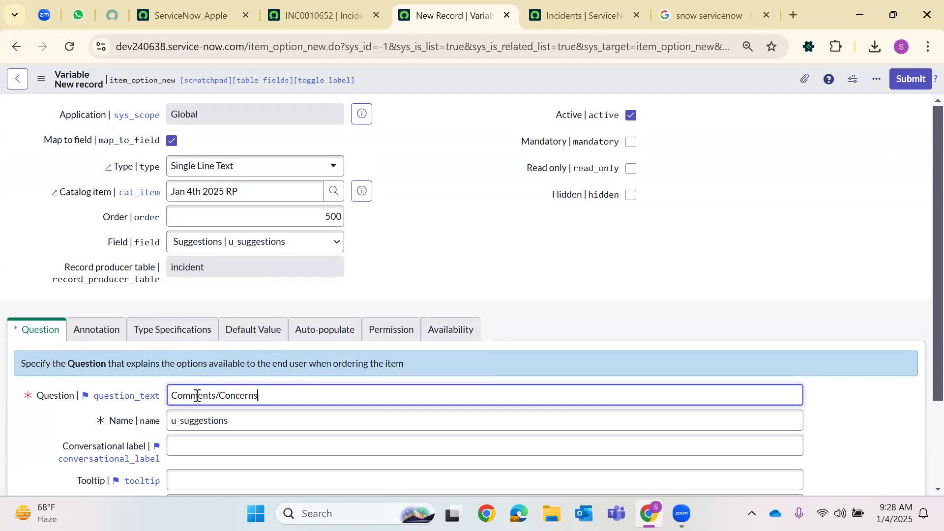
pyautogui.click(607, 268)
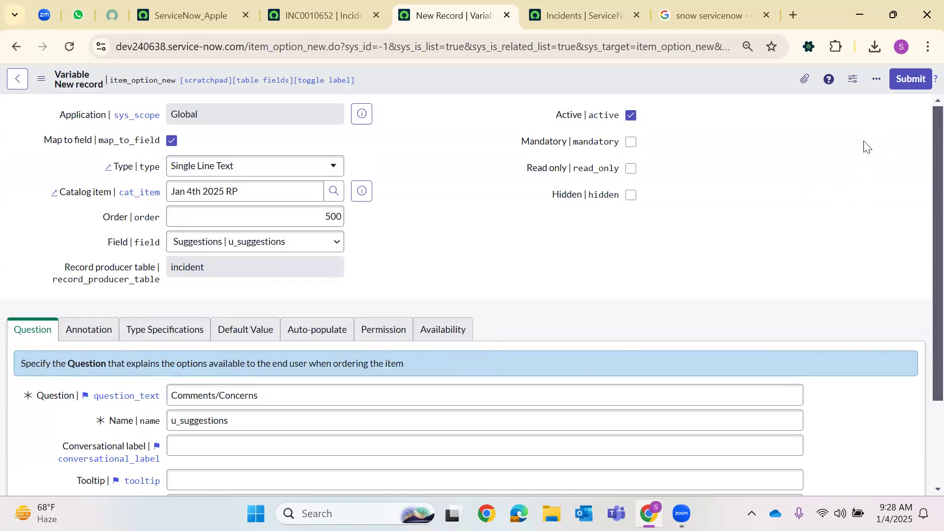
# Submit the Comments/Concerns variable
pyautogui.click(902, 83)
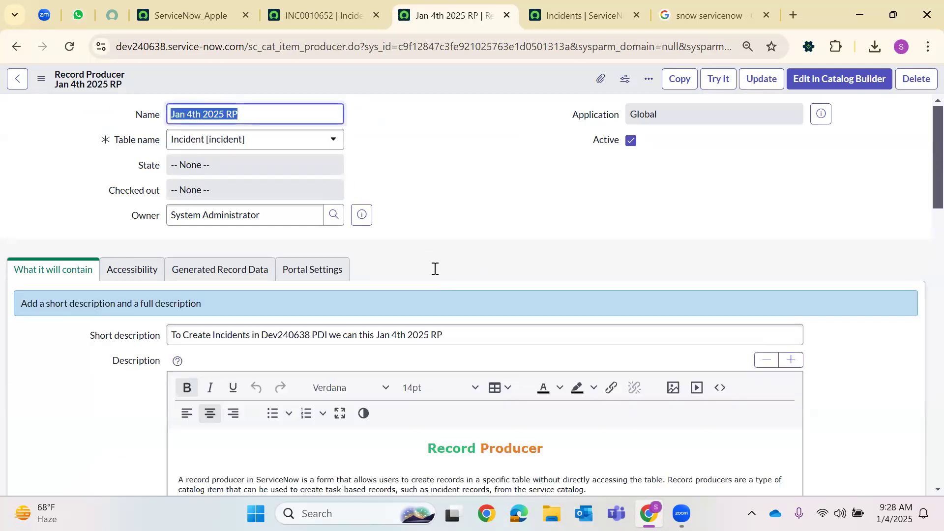
pyautogui.scroll(-10, 443, 268)
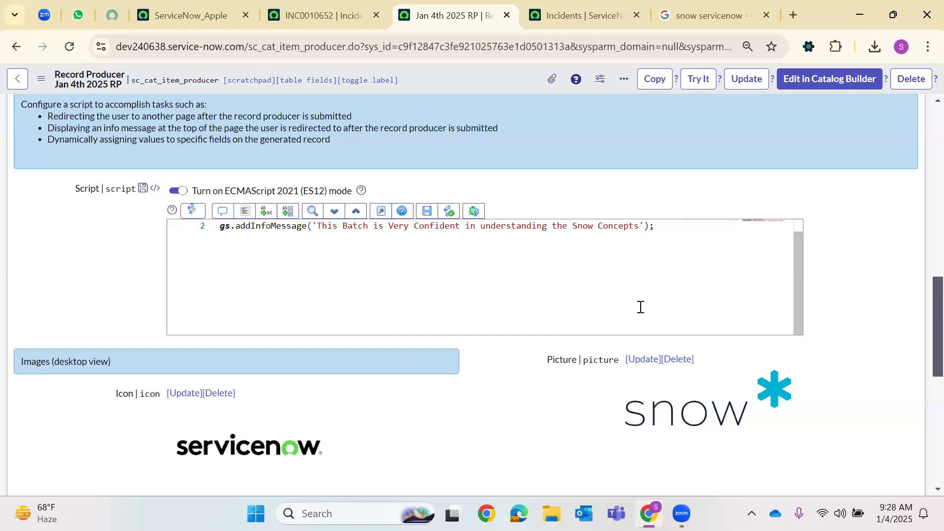
pyautogui.scroll(-10, 302, 355)
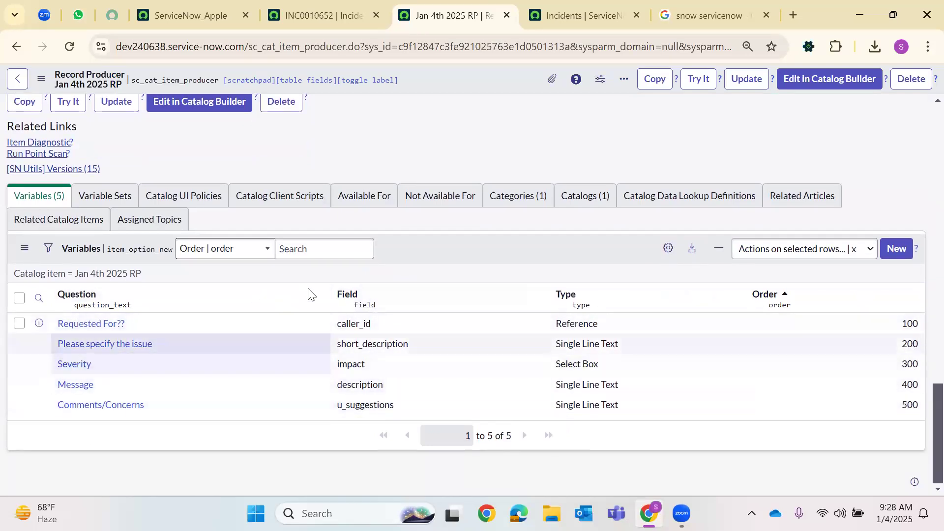
# Start a new policy from the item's Catalog UI Policies related list
pyautogui.click(211, 193)
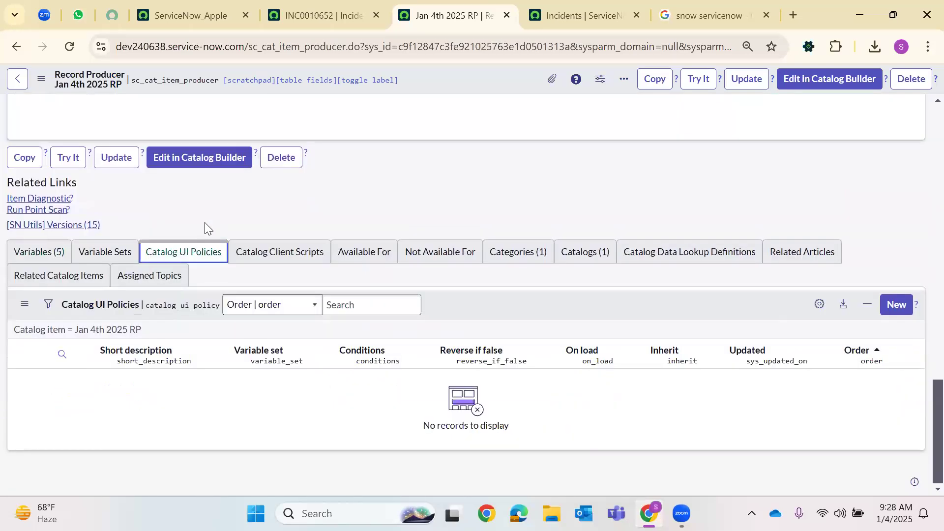
pyautogui.click(57, 264)
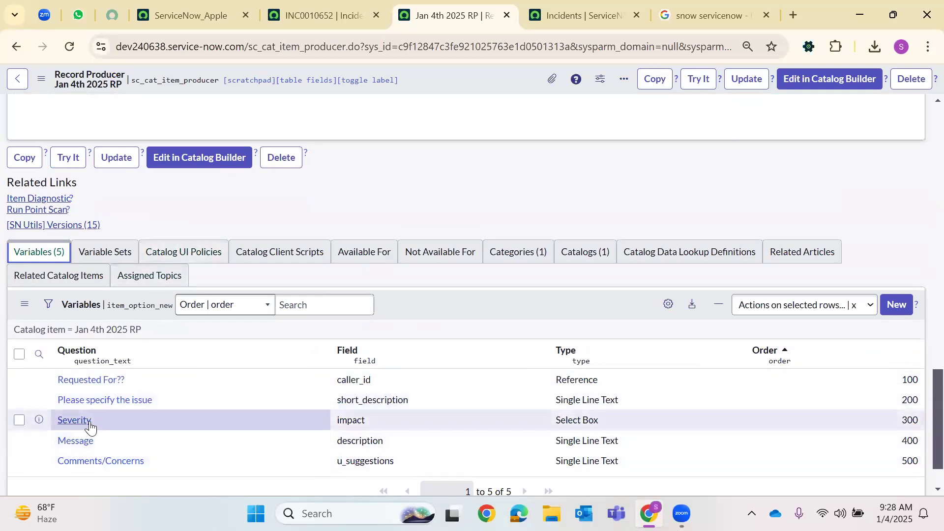
pyautogui.click(196, 252)
pyautogui.click(896, 304)
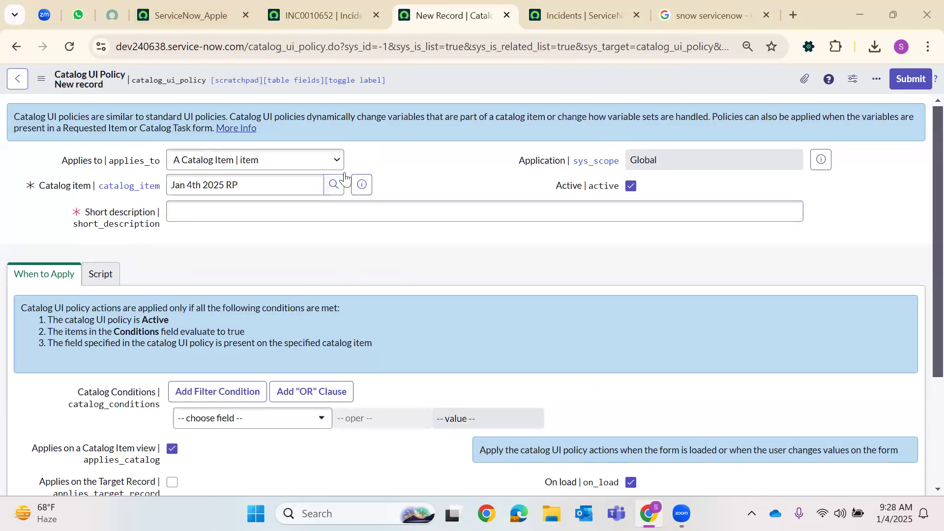
# Review incident INC0010652, then open the Record Producers list in a new tab
pyautogui.click(338, 20)
pyautogui.scroll(-15, 244, 368)
pyautogui.scroll(9, 392, 212)
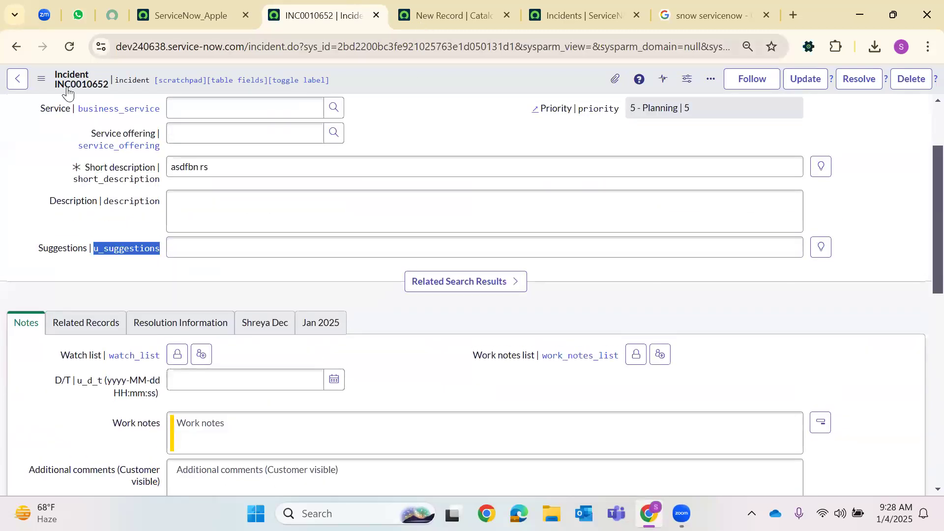
pyautogui.hotkey('ctrl', 'pageup')
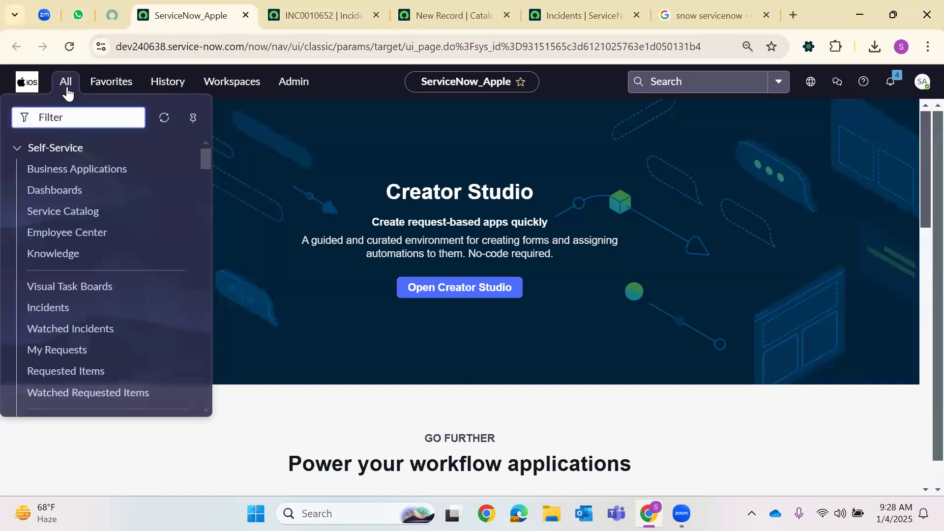
pyautogui.write('reco')
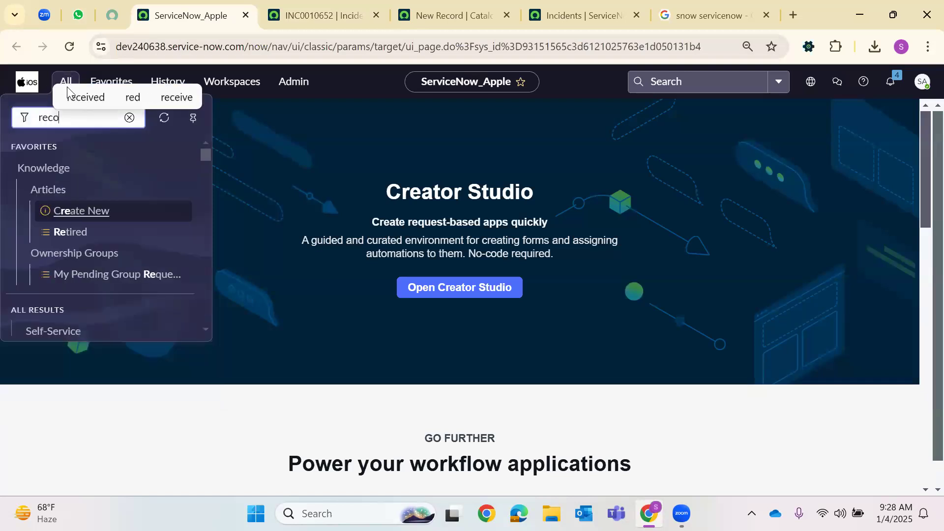
pyautogui.write('rd pro')
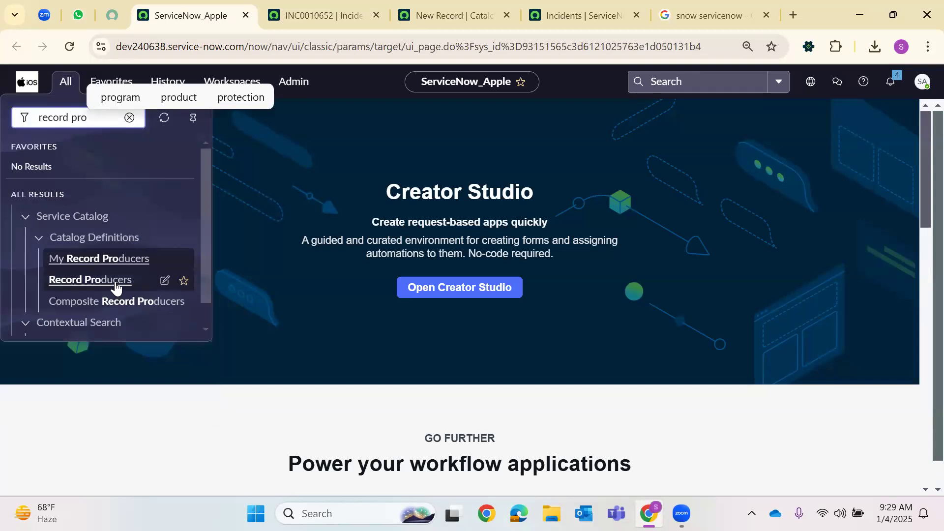
pyautogui.rightClick(117, 283)
pyautogui.click(290, 81)
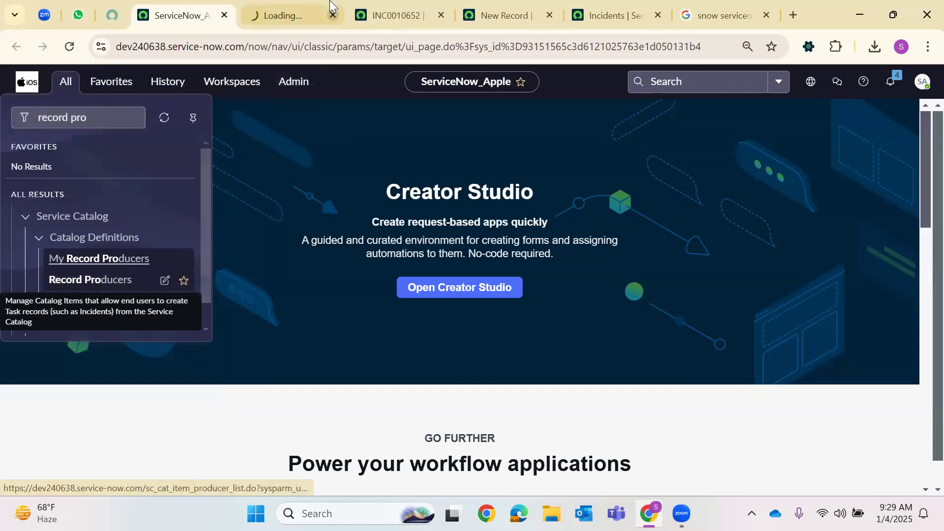
pyautogui.hotkey('ctrl', 'Tab')
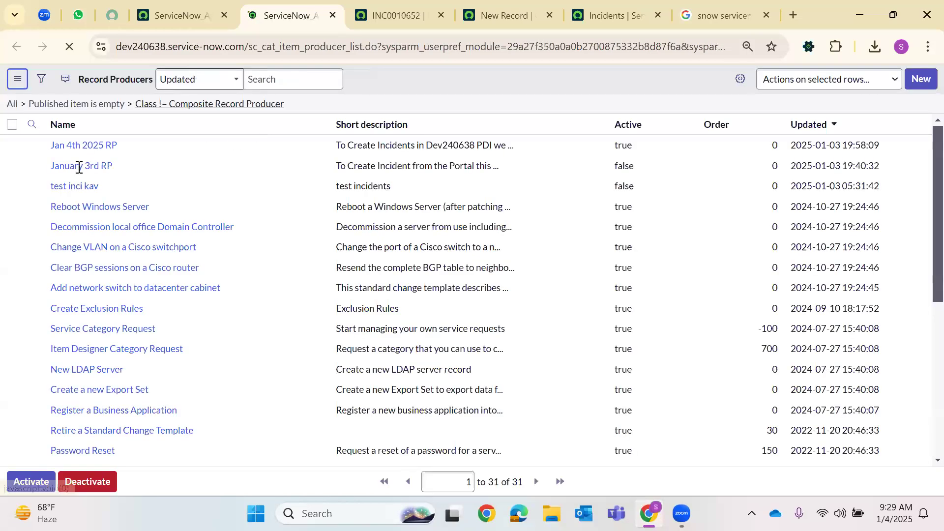
# Open Jan 4th 2025 RP, preview it as an end user, then return to the new policy
pyautogui.press('Tab')
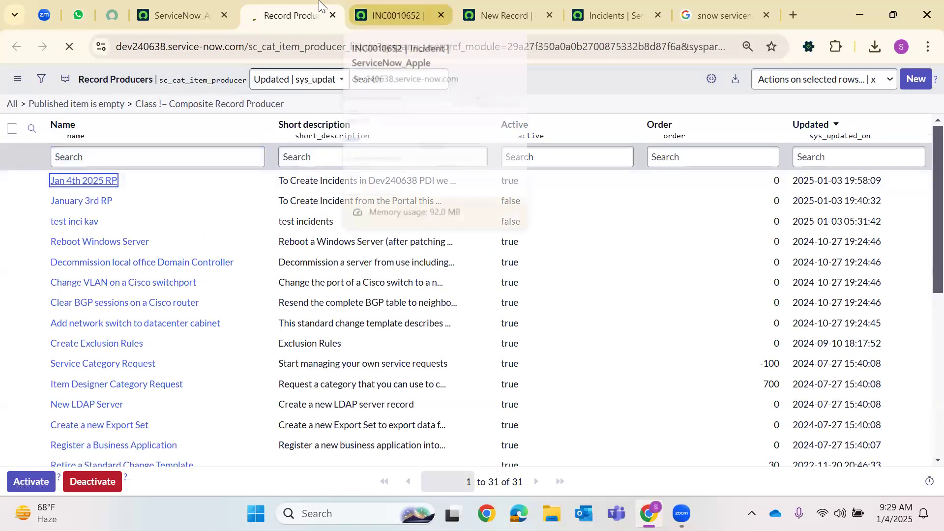
pyautogui.press('Return')
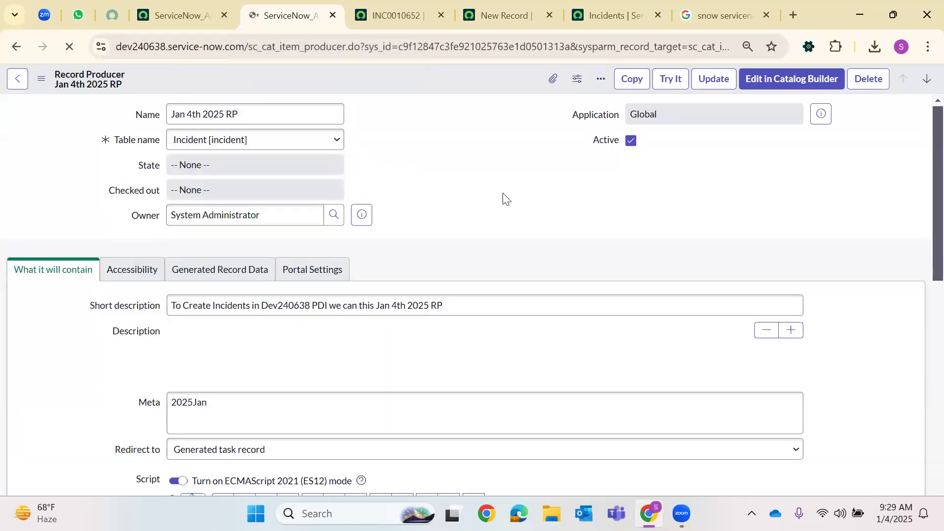
pyautogui.scroll(-5, 498, 217)
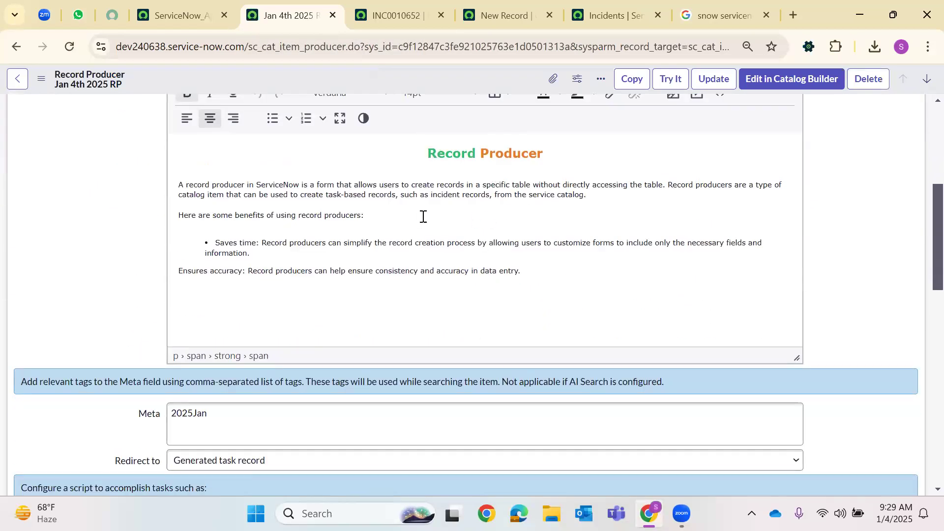
pyautogui.scroll(-5, 391, 212)
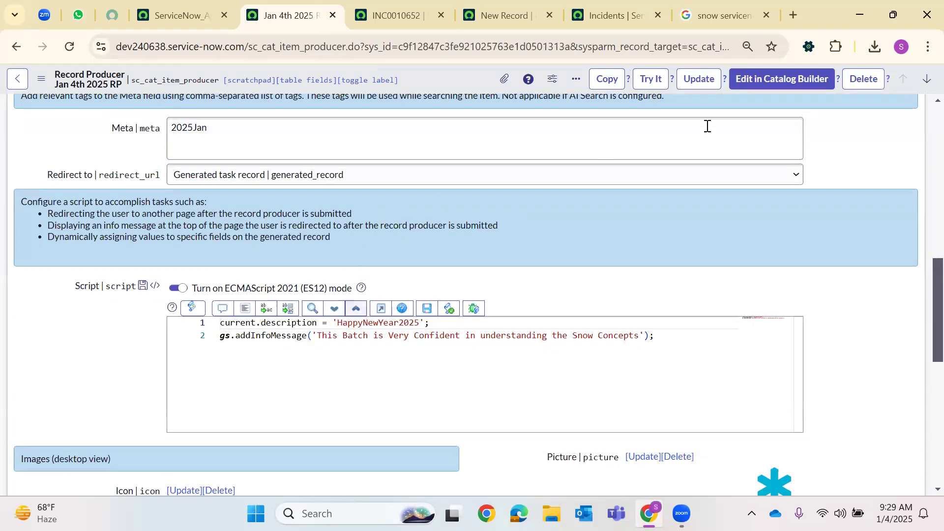
pyautogui.click(648, 79)
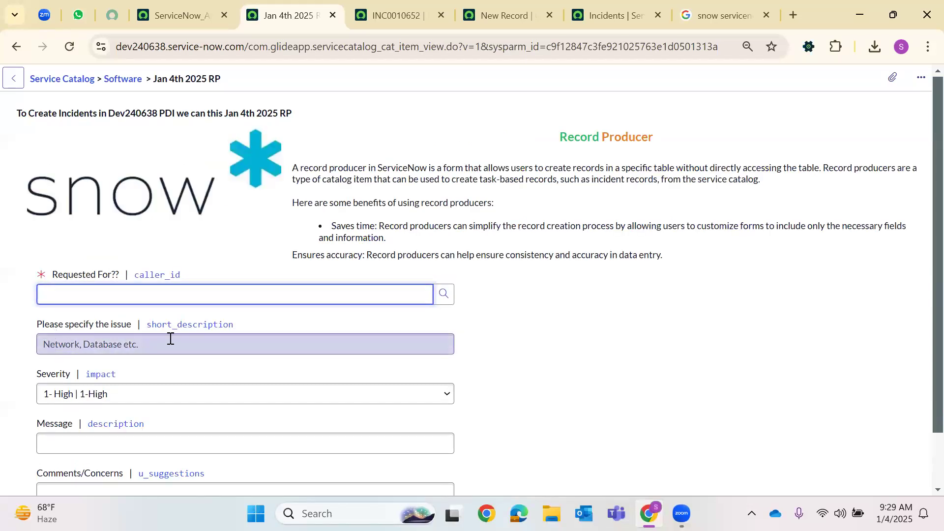
pyautogui.scroll(-2, 175, 339)
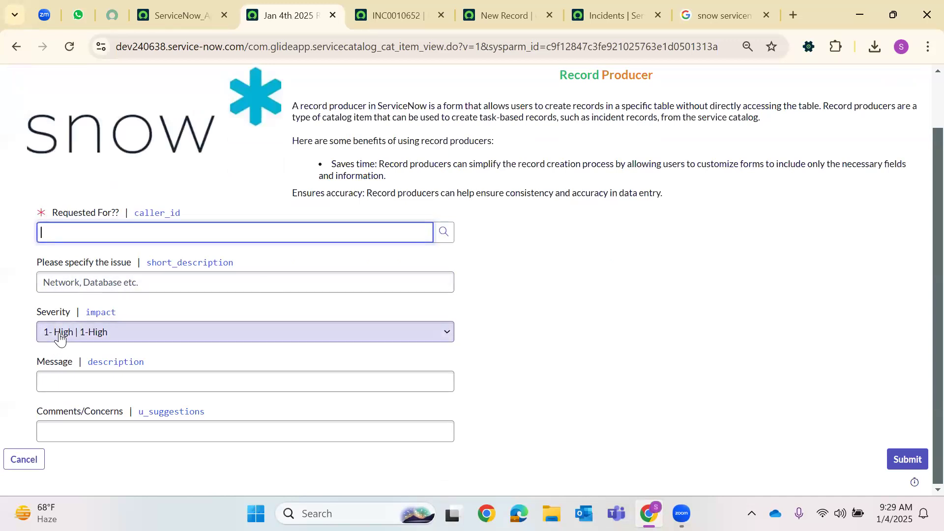
pyautogui.click(478, 9)
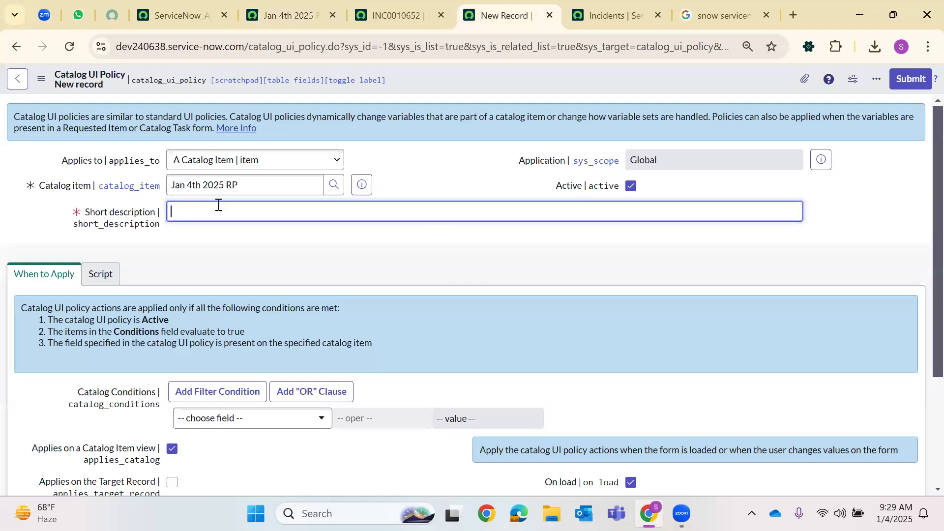
# Describe the policy as 'if Please Specify is not Empty, Severity is Mandatory.'
pyautogui.write('if Please Specify ')
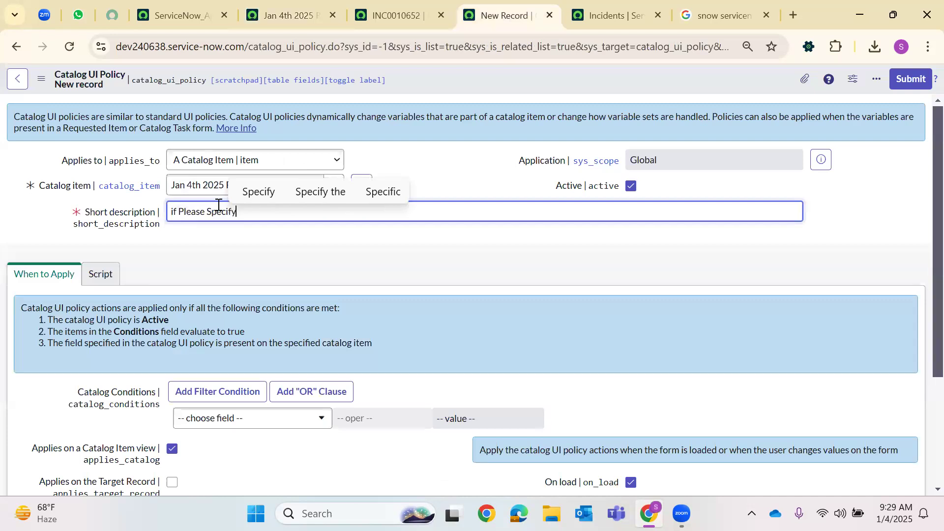
pyautogui.write('is not EMpty,')
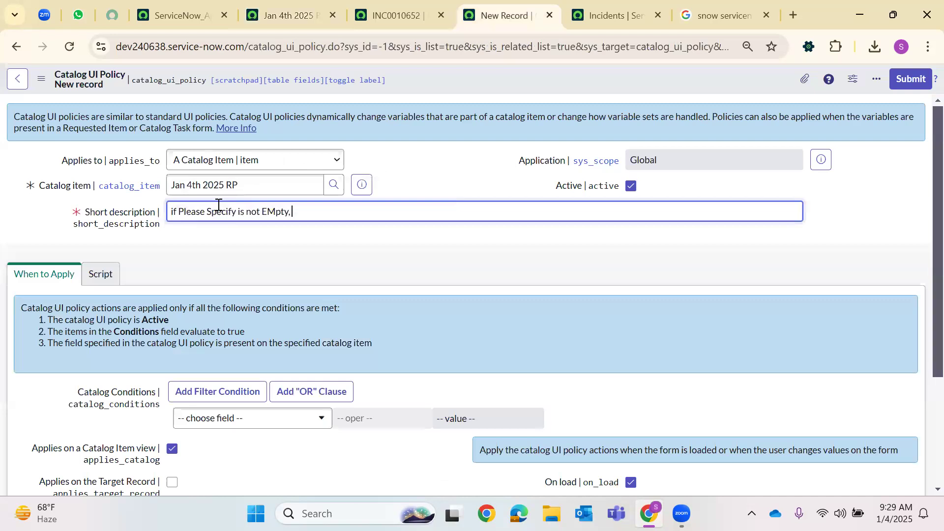
pyautogui.write('pt')
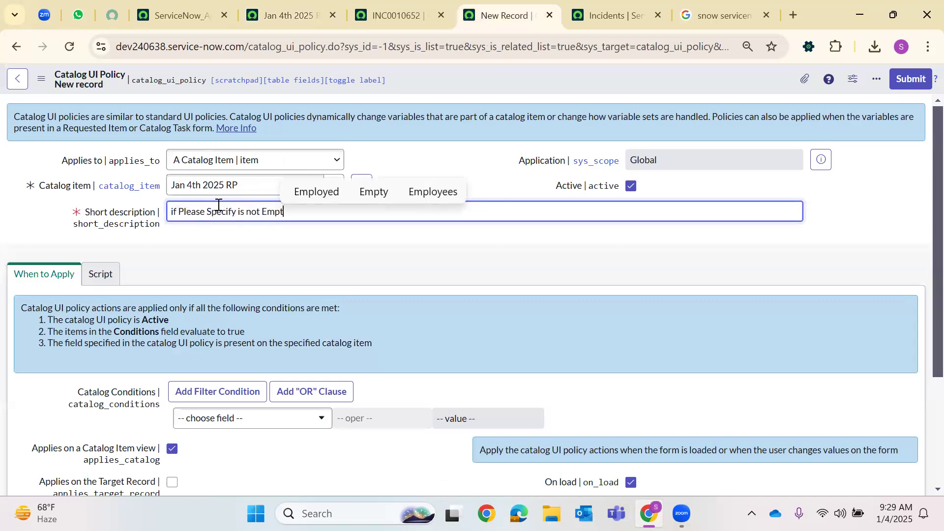
pyautogui.write('y, Se')
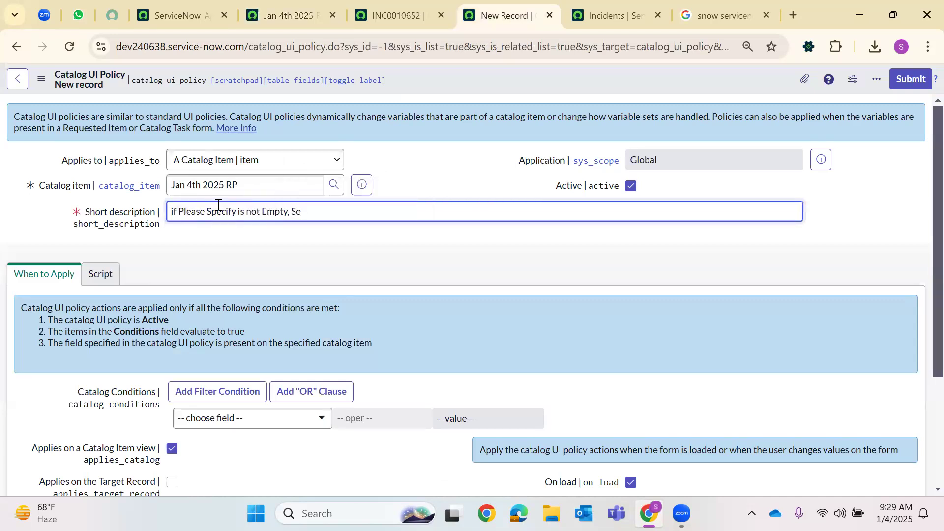
pyautogui.write('verity is Mandar')
pyautogui.press('BackSpace')
pyautogui.write('ry.')
# Add the condition short_description is not empty and save the policy
pyautogui.click(201, 418)
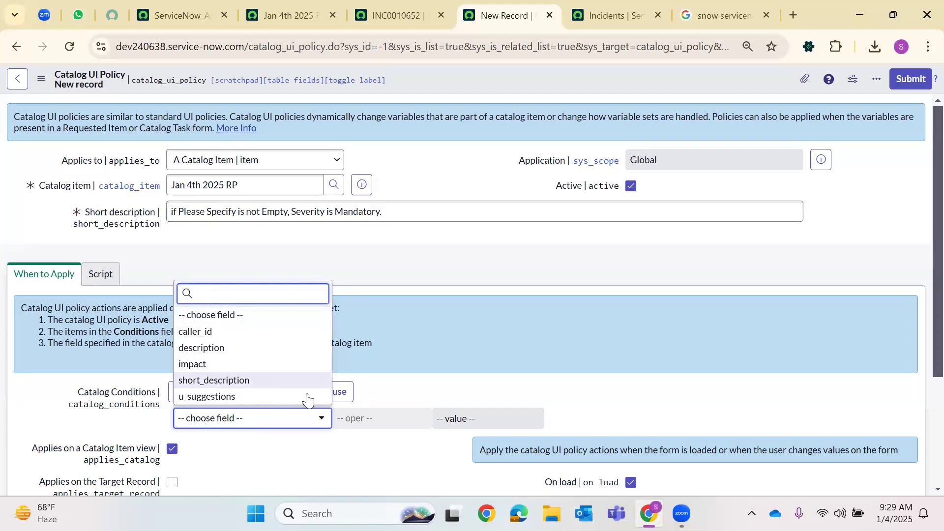
pyautogui.click(198, 382)
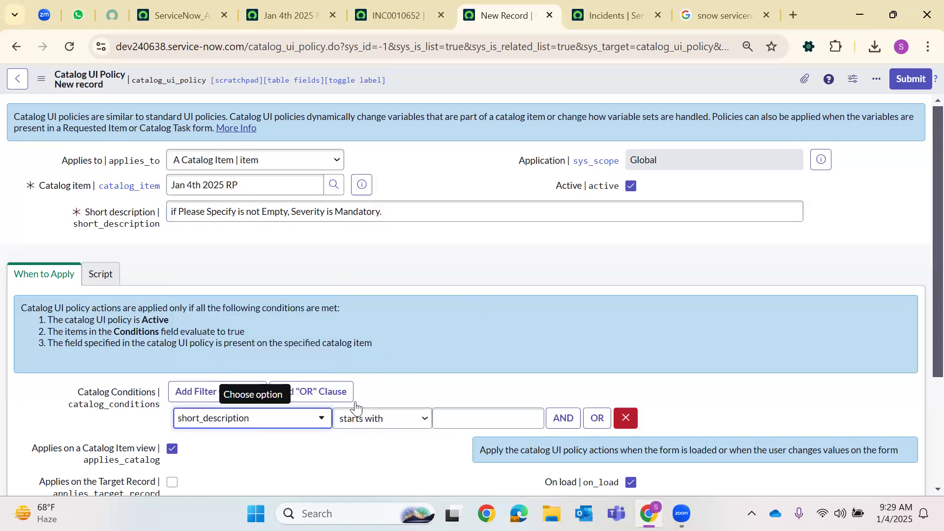
pyautogui.click(381, 420)
pyautogui.click(389, 260)
pyautogui.scroll(-3, 393, 208)
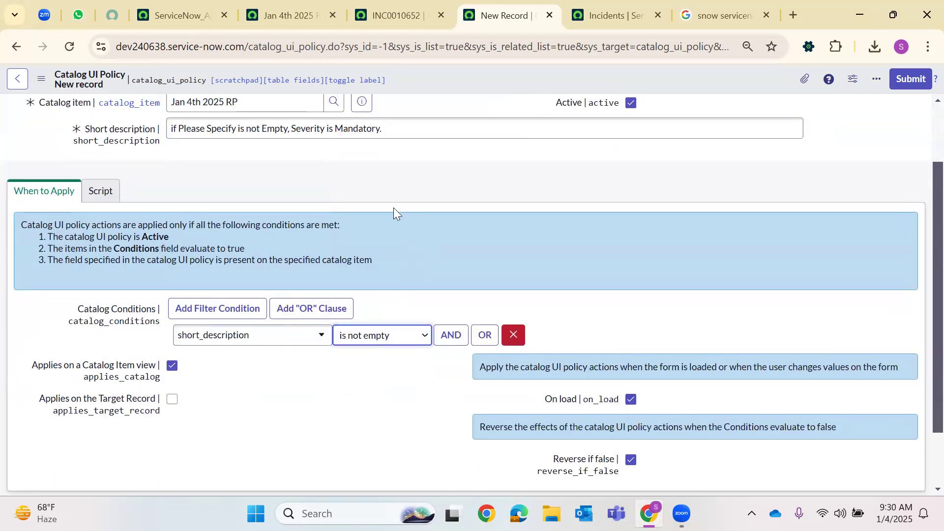
pyautogui.rightClick(415, 68)
pyautogui.click(442, 75)
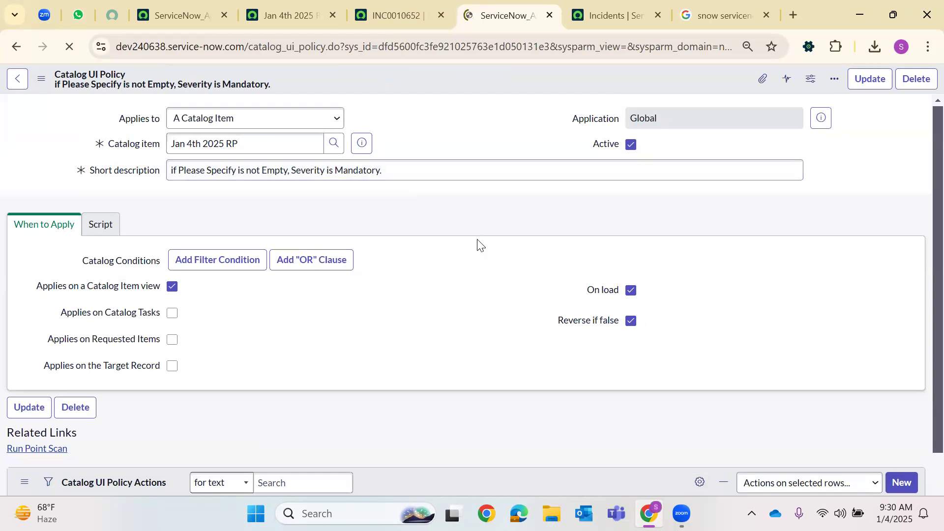
# Add a UI policy action that makes the impact variable mandatory
pyautogui.scroll(-5, 453, 260)
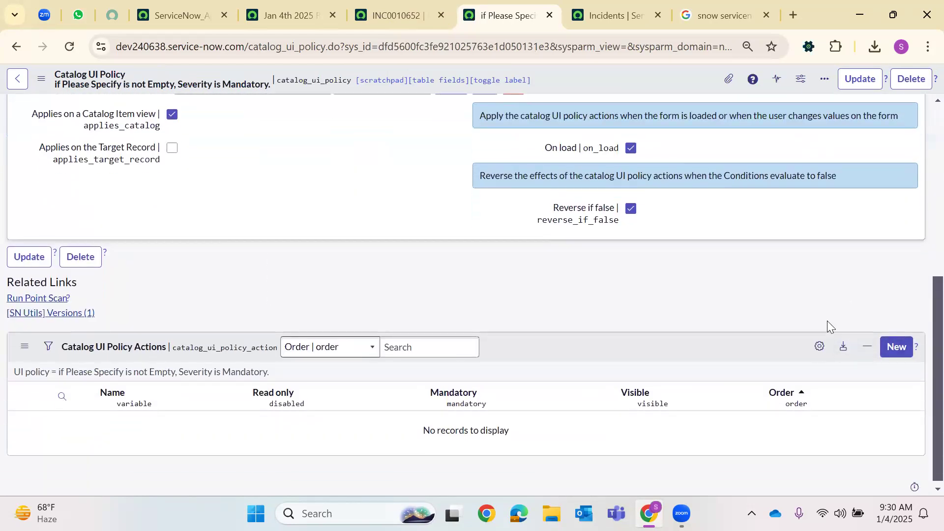
pyautogui.click(904, 344)
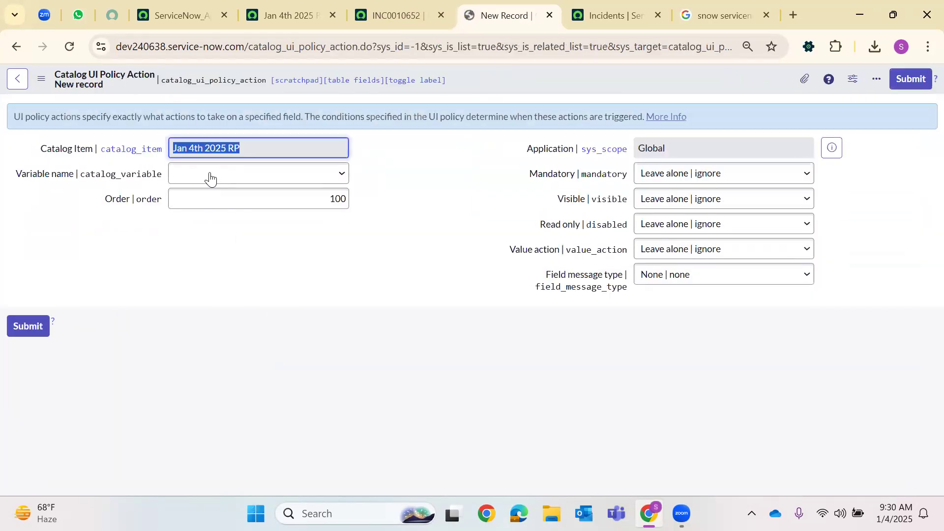
pyautogui.click(199, 176)
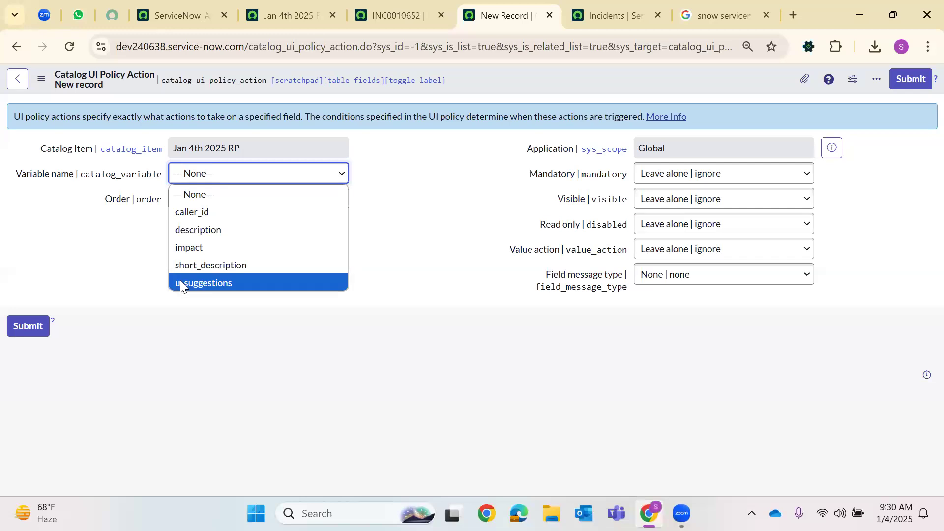
pyautogui.click(572, 238)
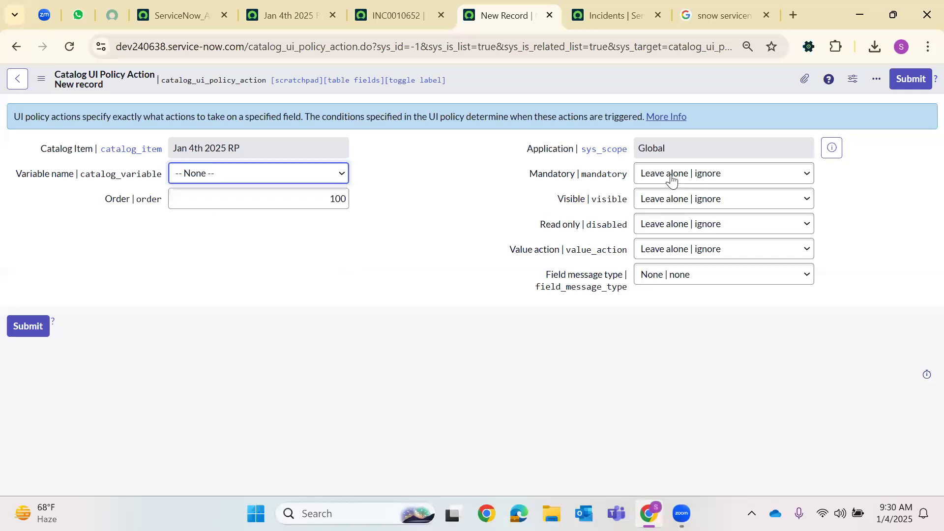
pyautogui.click(672, 180)
pyautogui.click(663, 209)
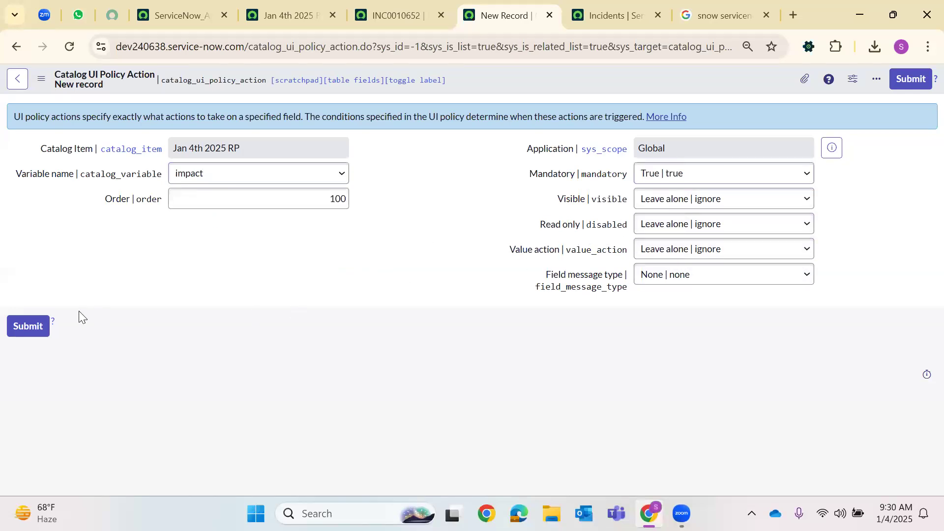
pyautogui.click(30, 331)
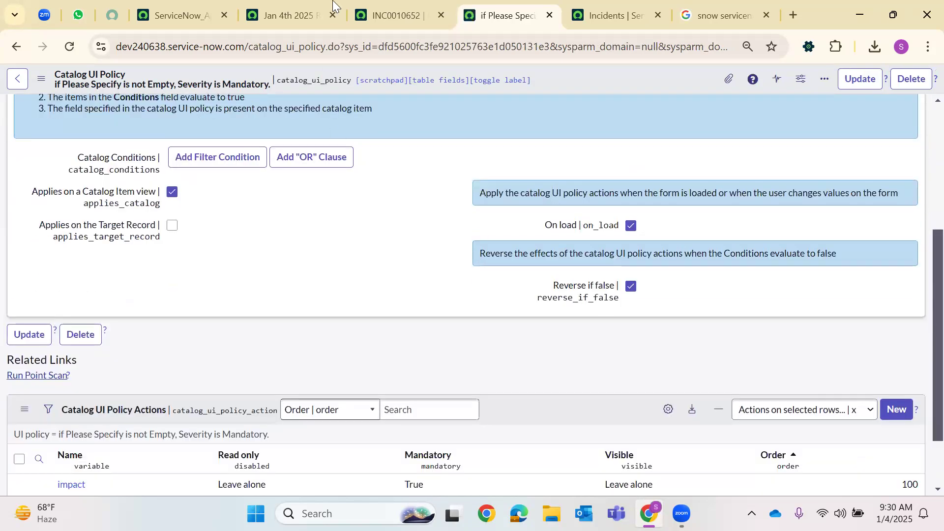
# Add another action setting u_suggestions to 'Yay, Today is Saturday 4th Jan 2025'
pyautogui.click(323, 5)
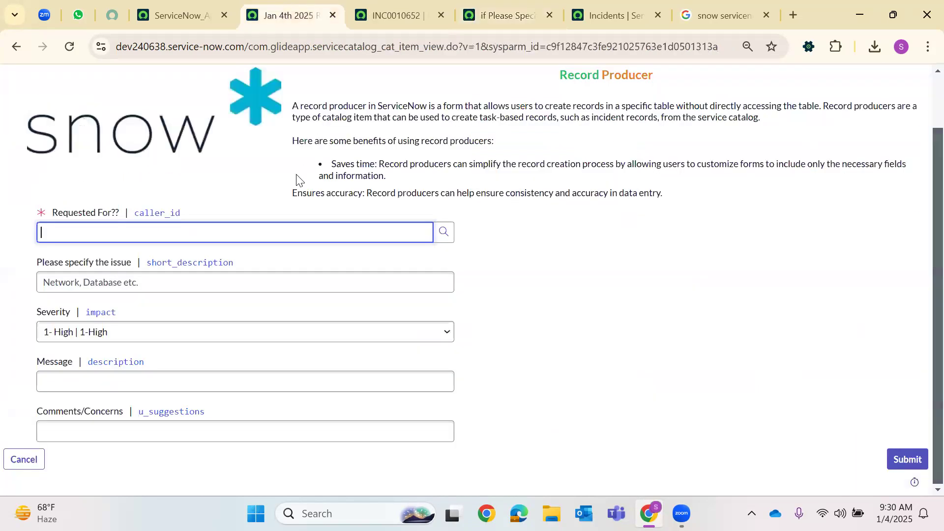
pyautogui.click(531, 5)
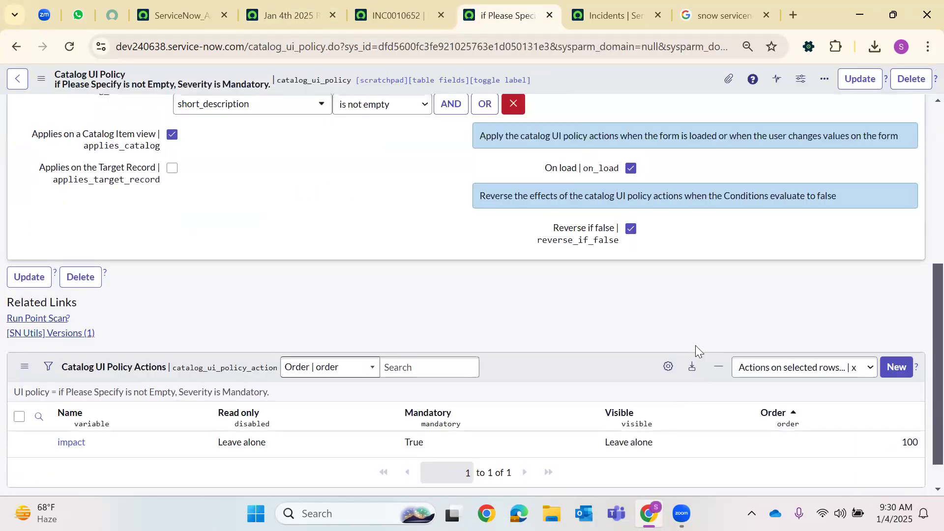
pyautogui.scroll(-1, 902, 382)
pyautogui.click(896, 331)
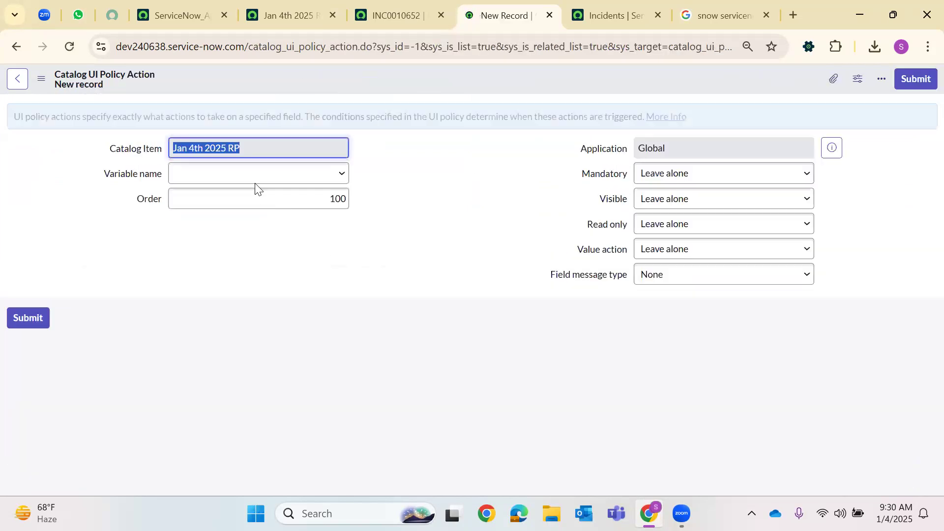
pyautogui.click(255, 178)
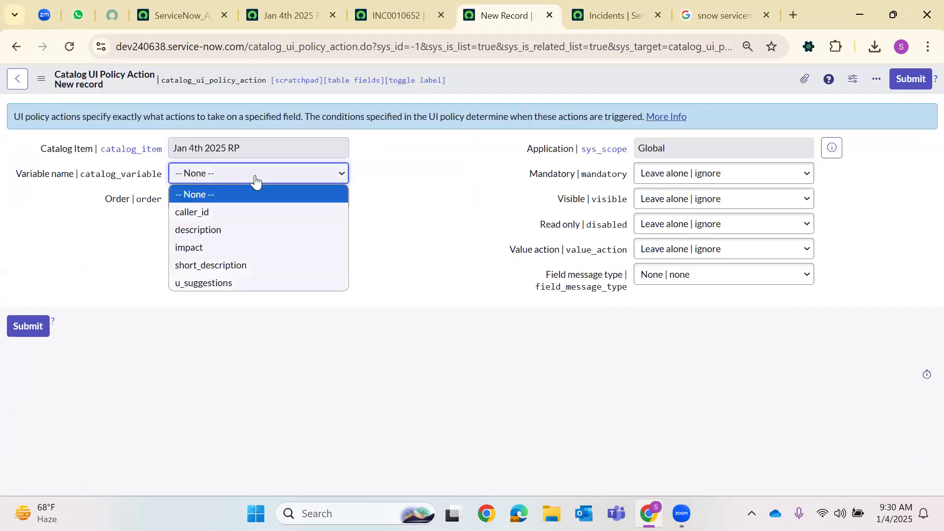
pyautogui.click(669, 238)
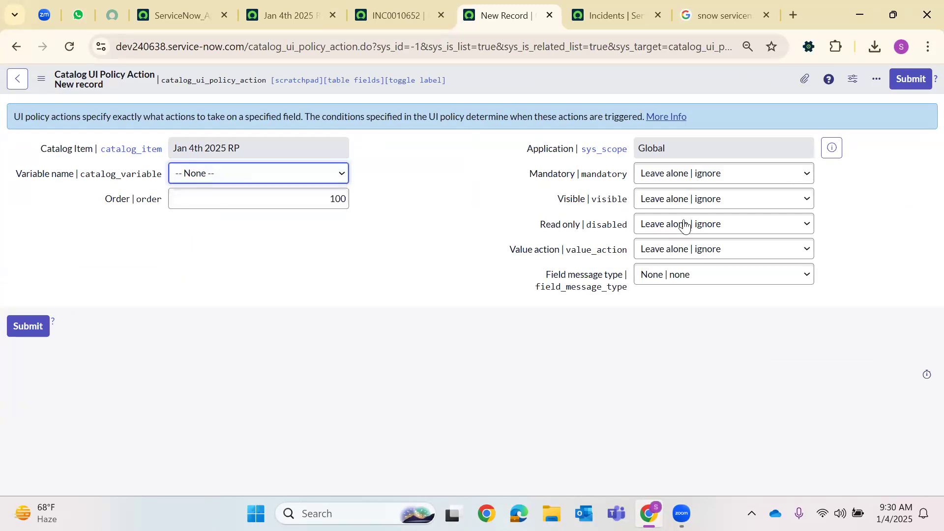
pyautogui.click(665, 252)
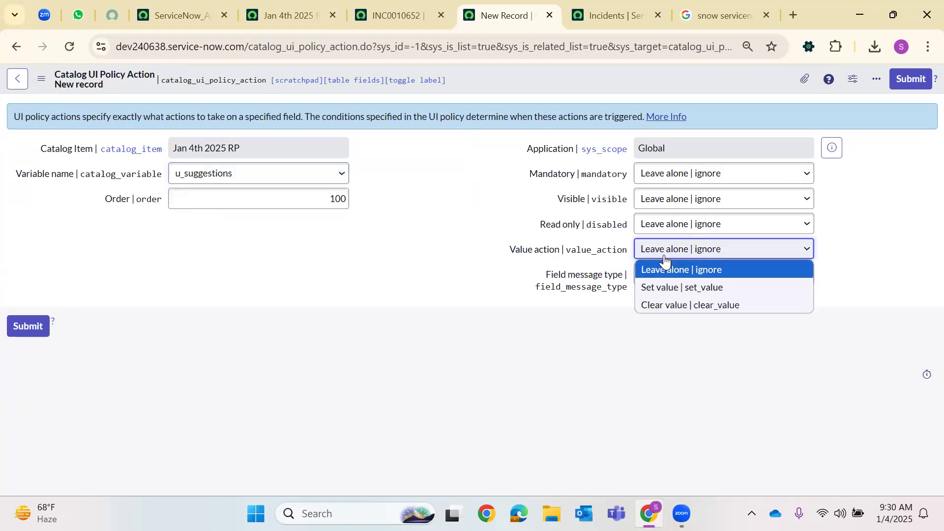
pyautogui.click(659, 283)
pyautogui.click(659, 281)
pyautogui.write('toda')
pyautogui.press('BackSpace')
pyautogui.press('BackSpace')
pyautogui.press('BackSpace')
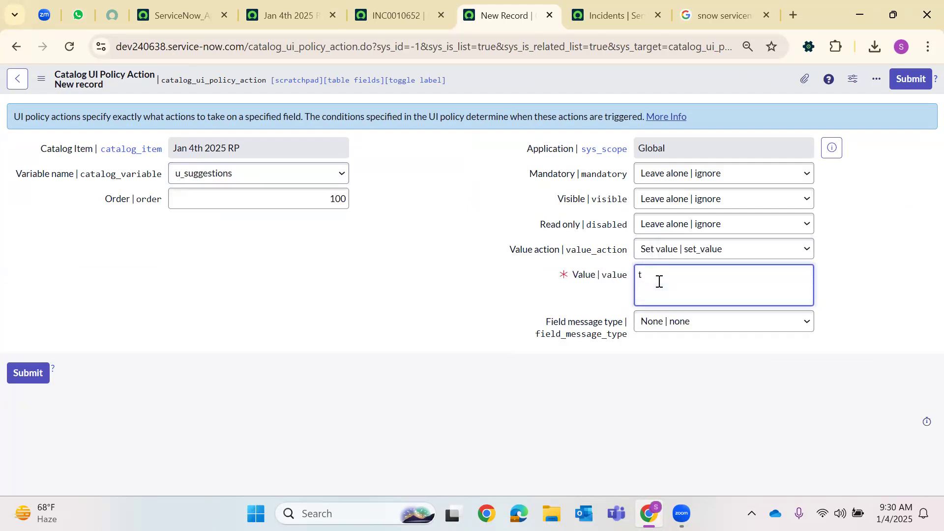
pyautogui.write('Yay')
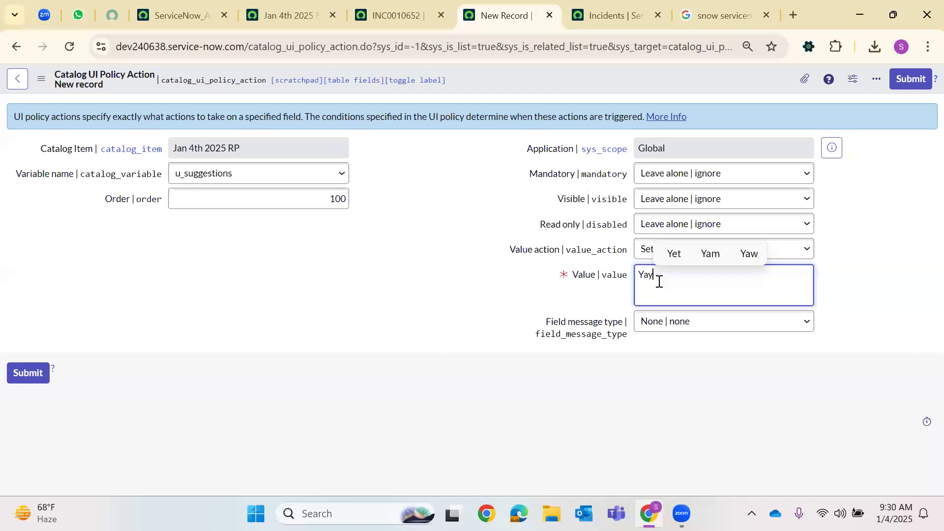
pyautogui.write(', Ioday is ')
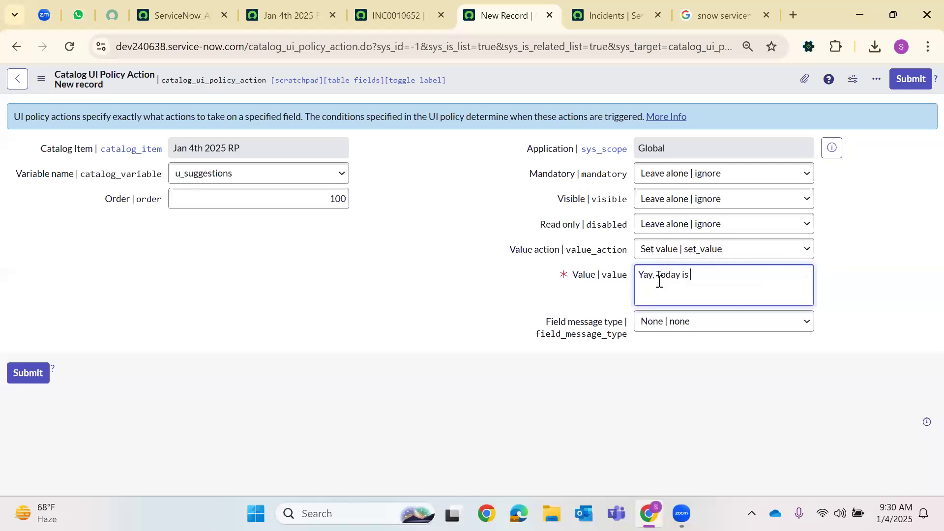
pyautogui.write('Saturday ')
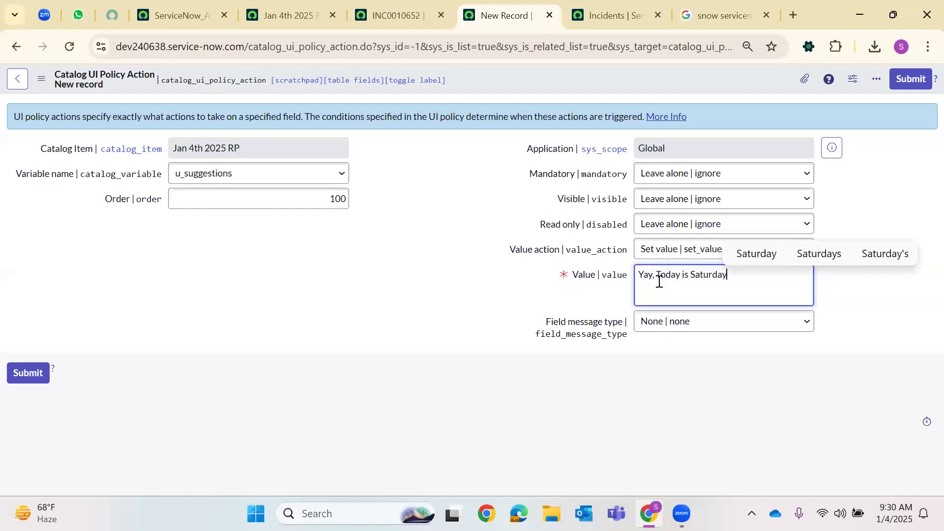
pyautogui.write('4th')
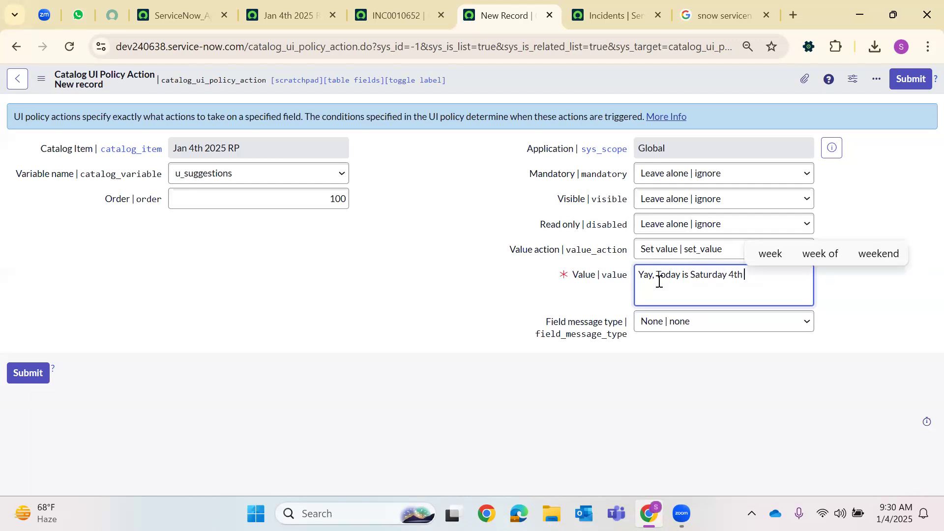
pyautogui.write(' Jan 2')
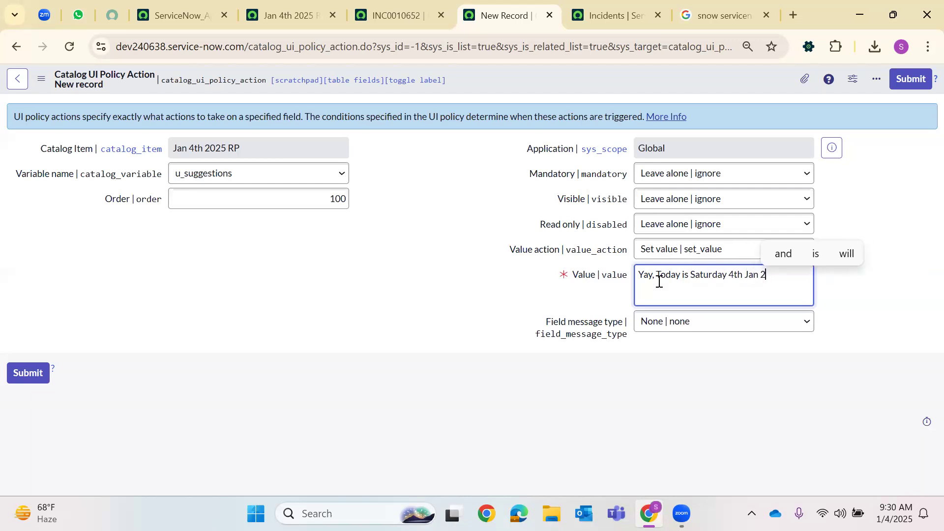
pyautogui.write('02')
# Give it an Info field message 'Record Producer is the Topic' and submit
pyautogui.click(648, 325)
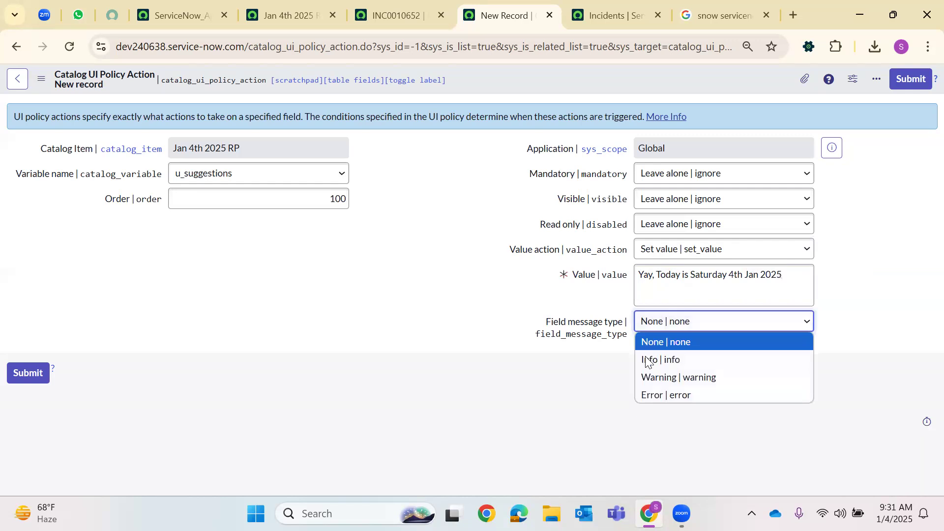
pyautogui.click(647, 360)
pyautogui.click(657, 351)
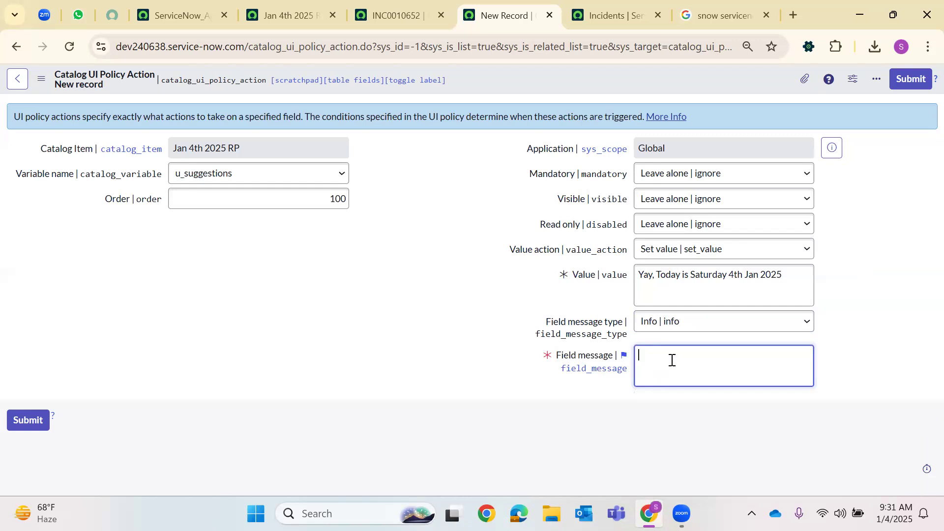
pyautogui.write('Record')
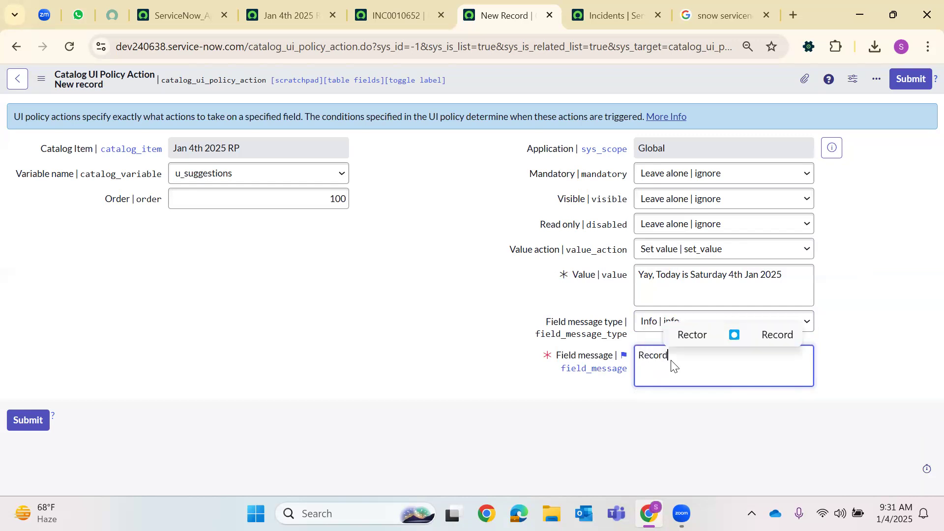
pyautogui.write(' Prod')
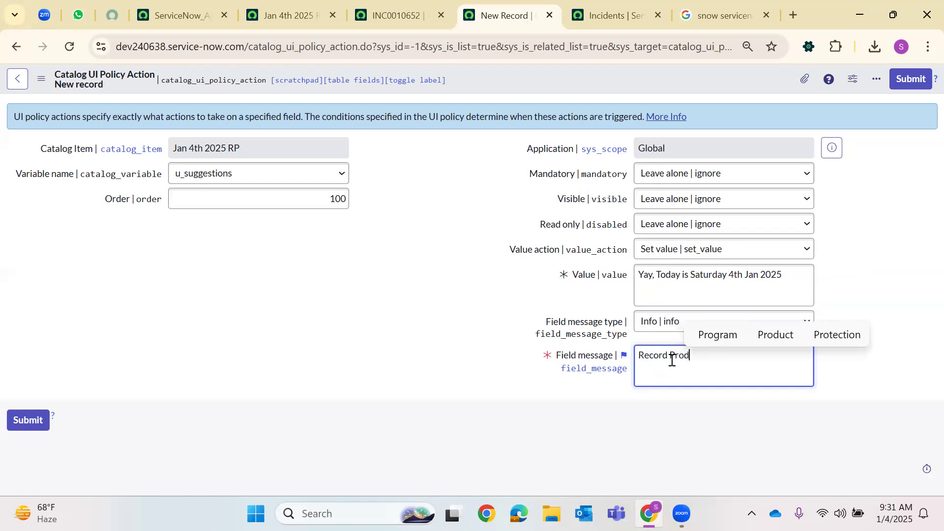
pyautogui.write('ucer is the Topic')
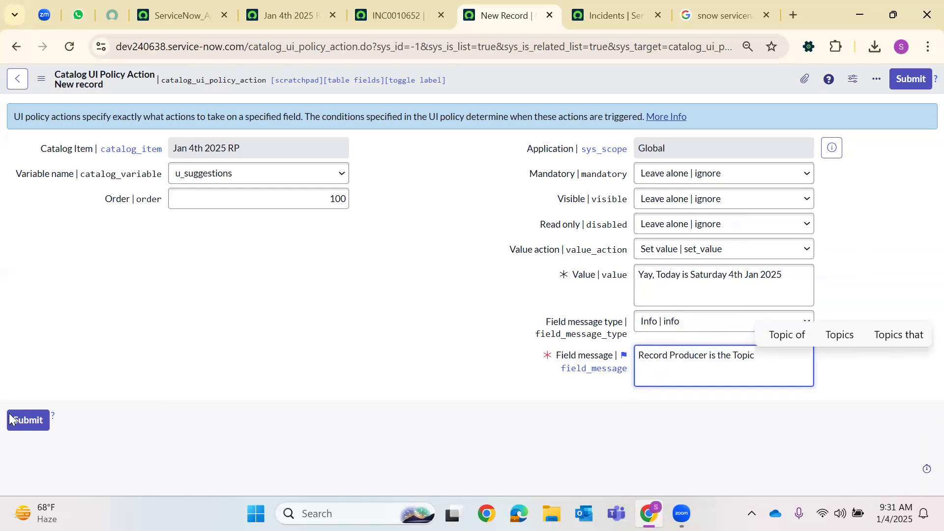
pyautogui.click(28, 420)
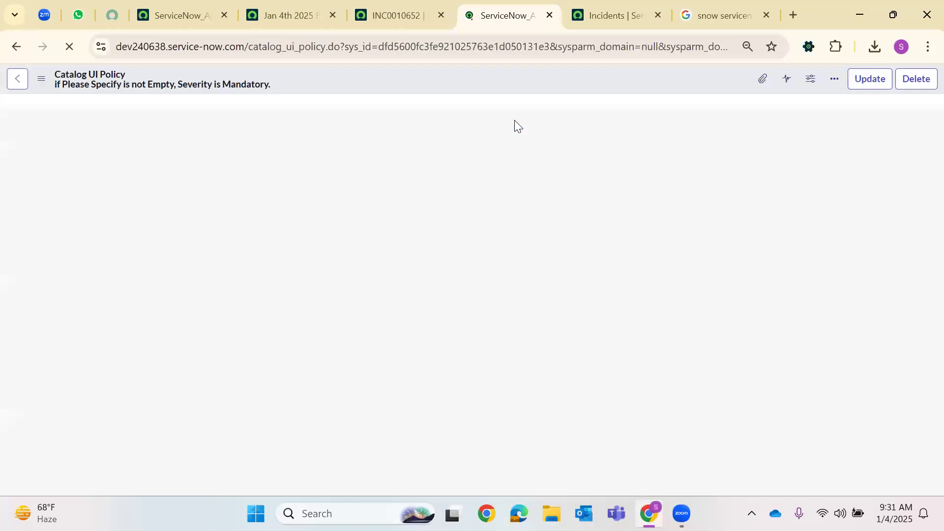
# Reload the Jan 4th 2025 RP form, enter an issue, and confirm Severity becomes mandatory
pyautogui.click(393, 15)
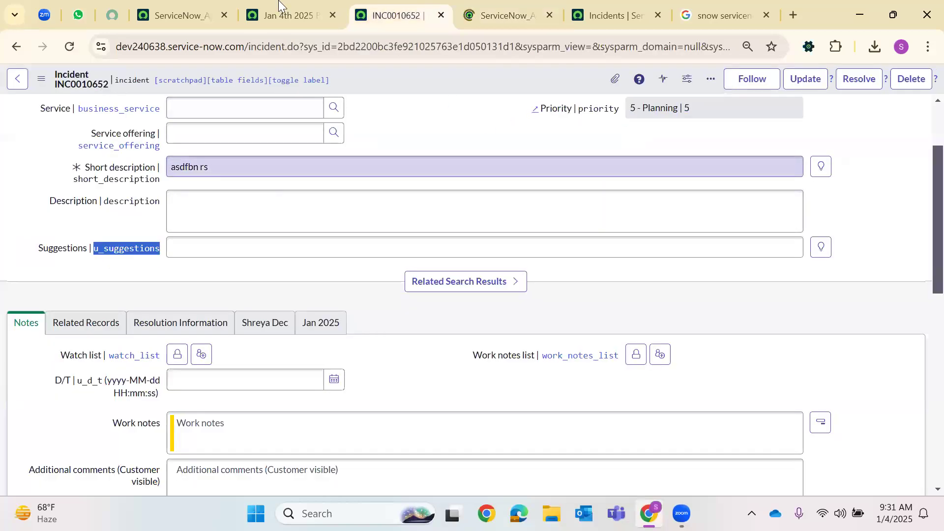
pyautogui.hotkey('ctrl', 'shift', 'Tab')
pyautogui.press('F5')
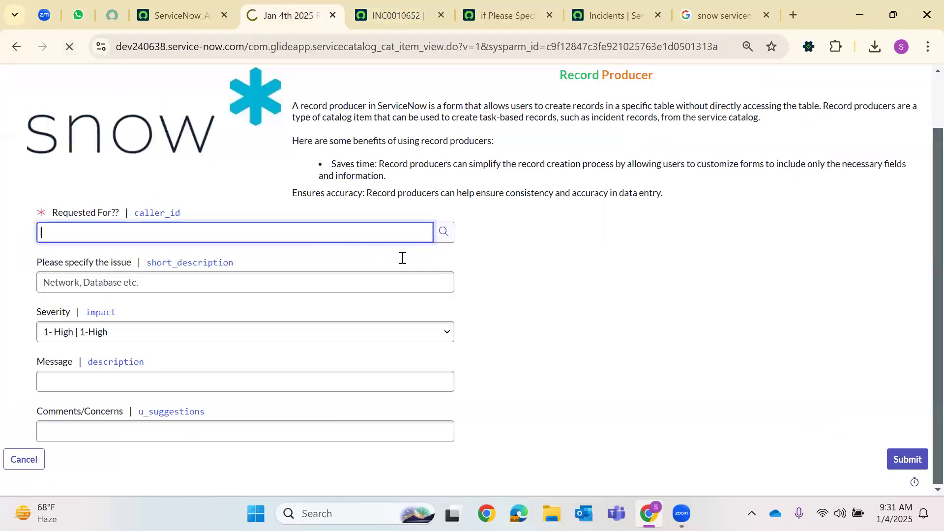
pyautogui.click(388, 344)
pyautogui.write('cgvhbjn')
pyautogui.click(594, 338)
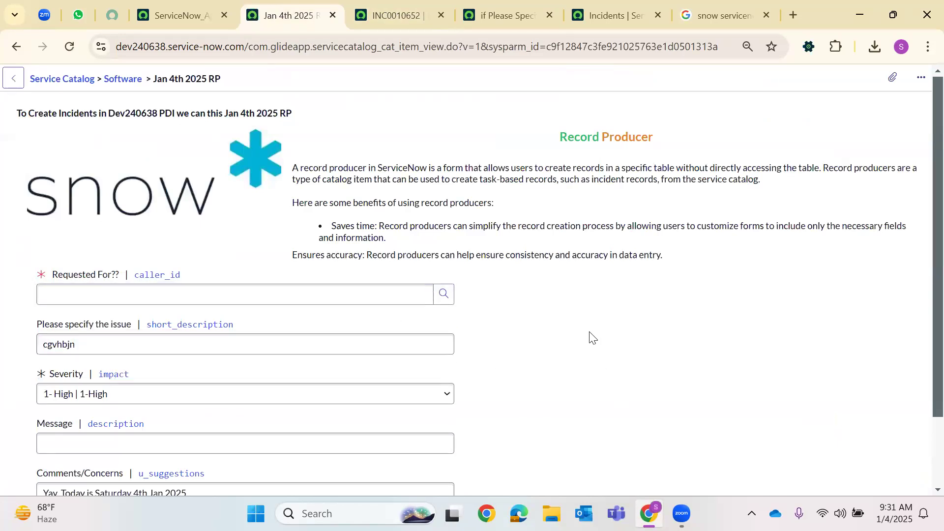
pyautogui.click(63, 396)
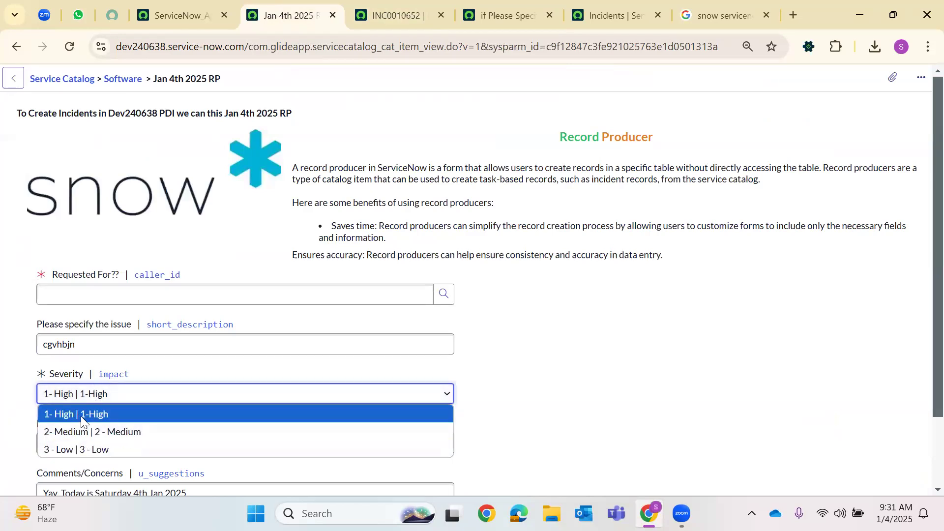
pyautogui.moveTo(41, 379)
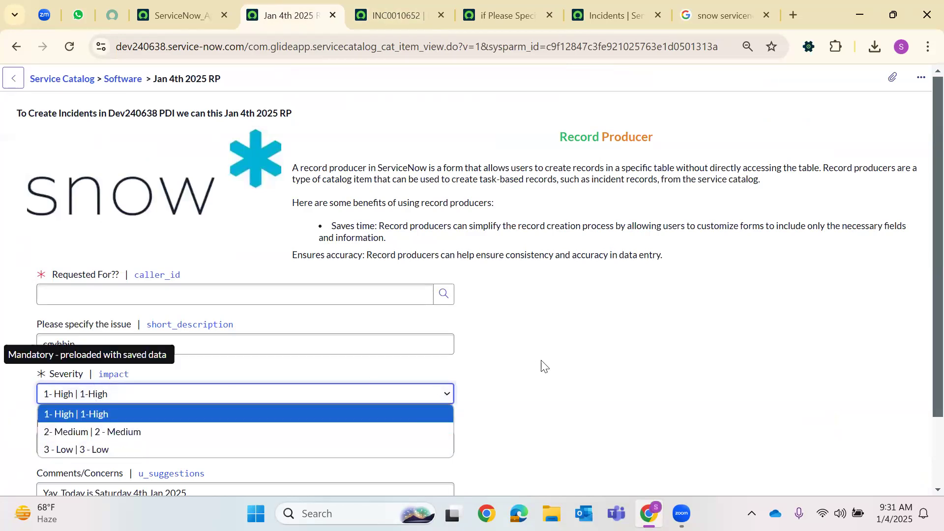
pyautogui.click(443, 64)
pyautogui.click(480, 10)
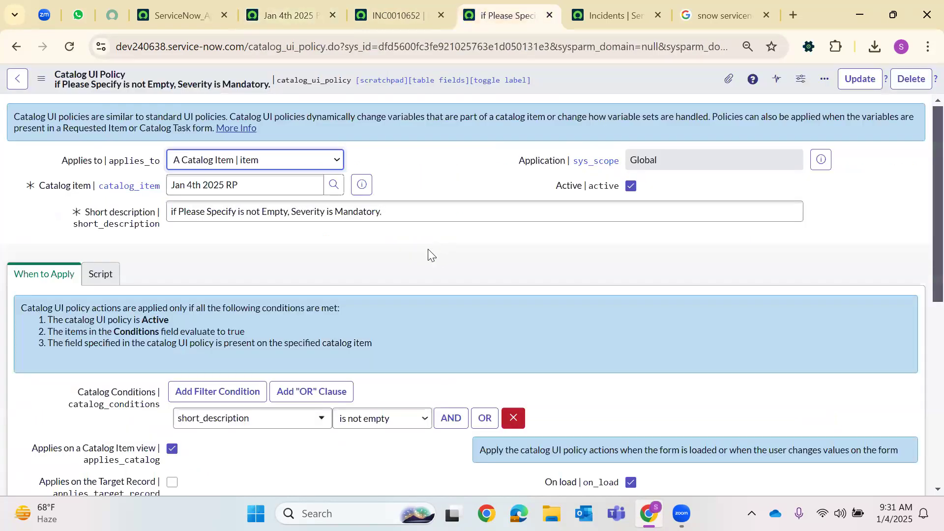
# Save the catalog UI policy with Update
pyautogui.scroll(-10, 100, 345)
pyautogui.scroll(8, 740, 122)
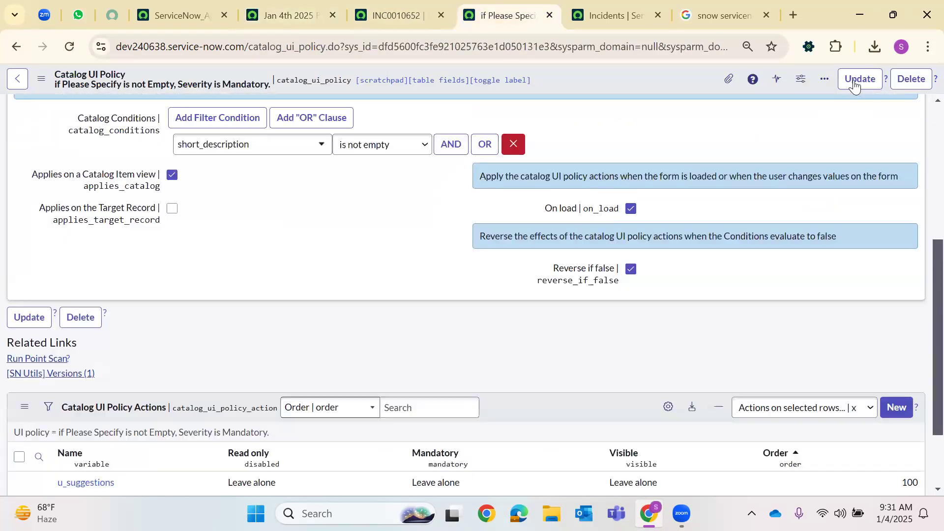
pyautogui.click(860, 80)
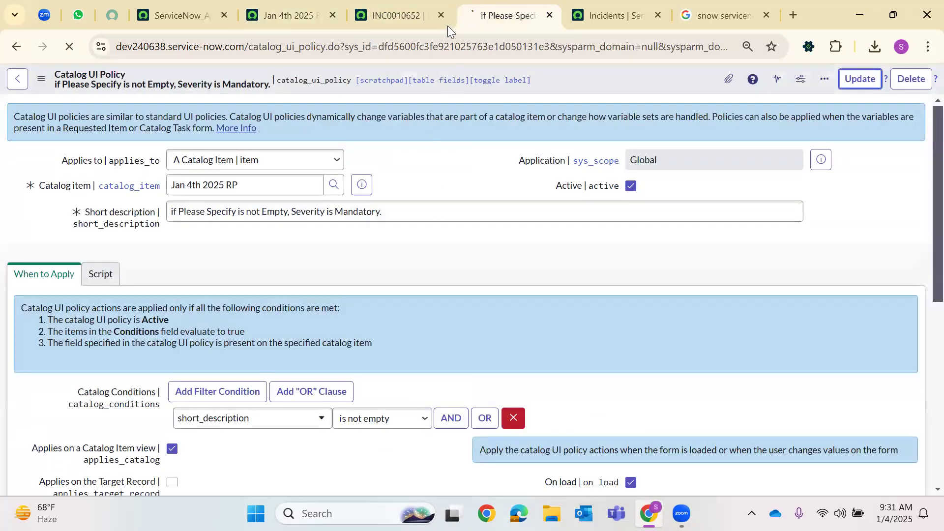
# Close the policy, Incidents and search tabs and return to the ServiceNow_Apple home tab
pyautogui.scroll(-4, 428, 287)
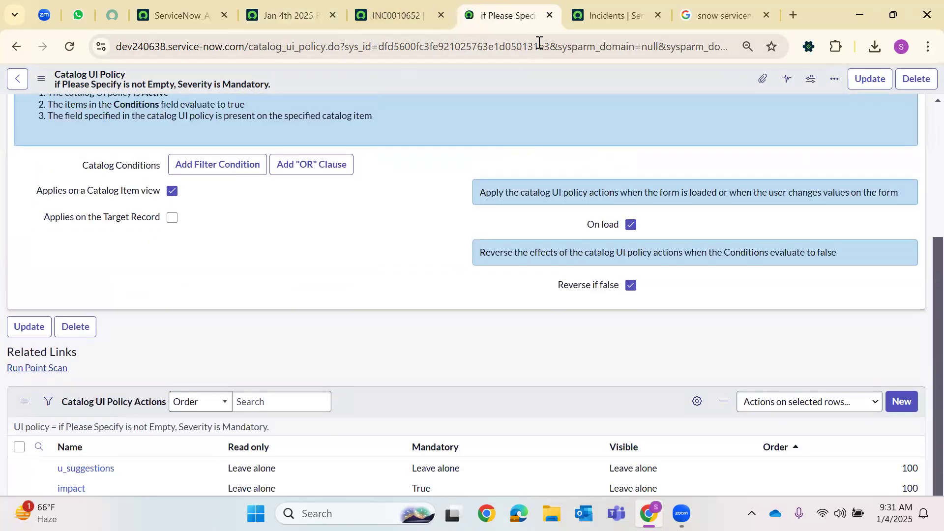
pyautogui.click(288, 11)
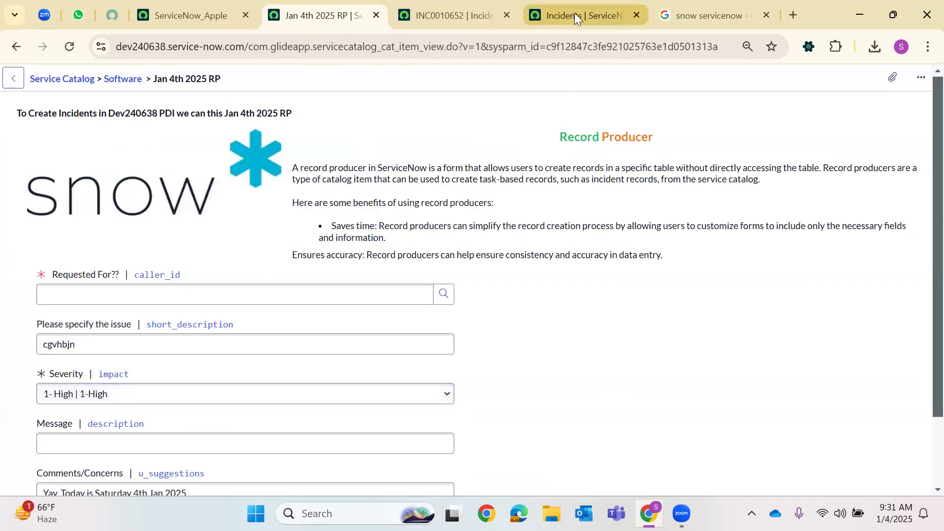
pyautogui.click(637, 16)
pyautogui.click(637, 16)
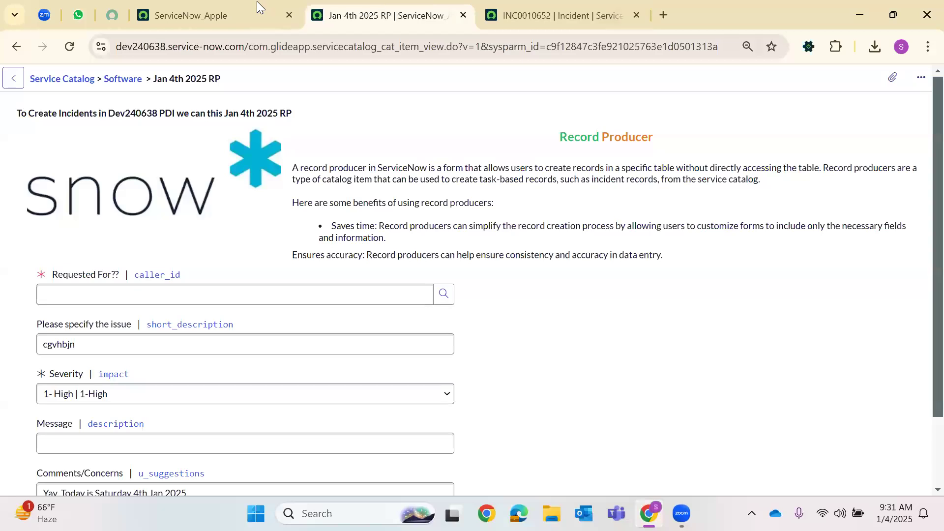
pyautogui.hotkey('ctrl', 'pageup')
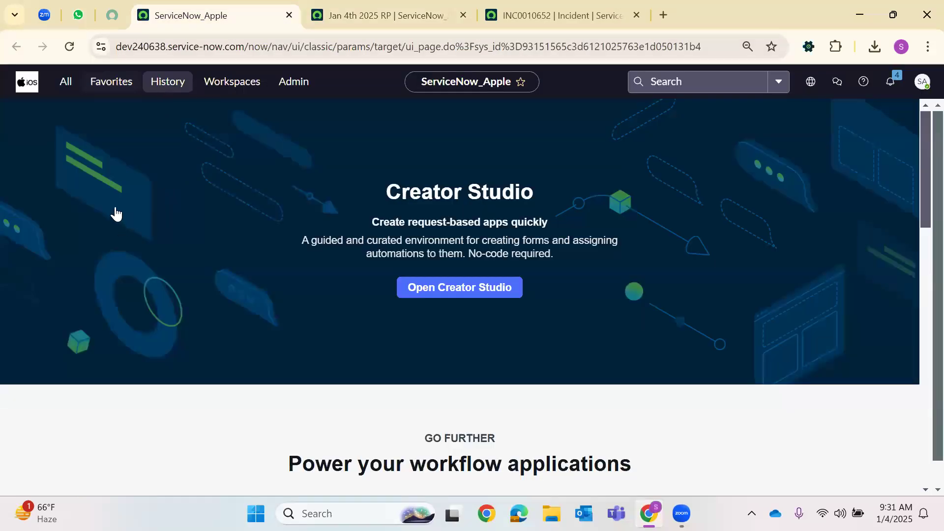
# Open Jan 4th 2025 RP from History in a new tab, then close that duplicate tab
pyautogui.click(168, 81)
pyautogui.rightClick(117, 181)
pyautogui.click(167, 199)
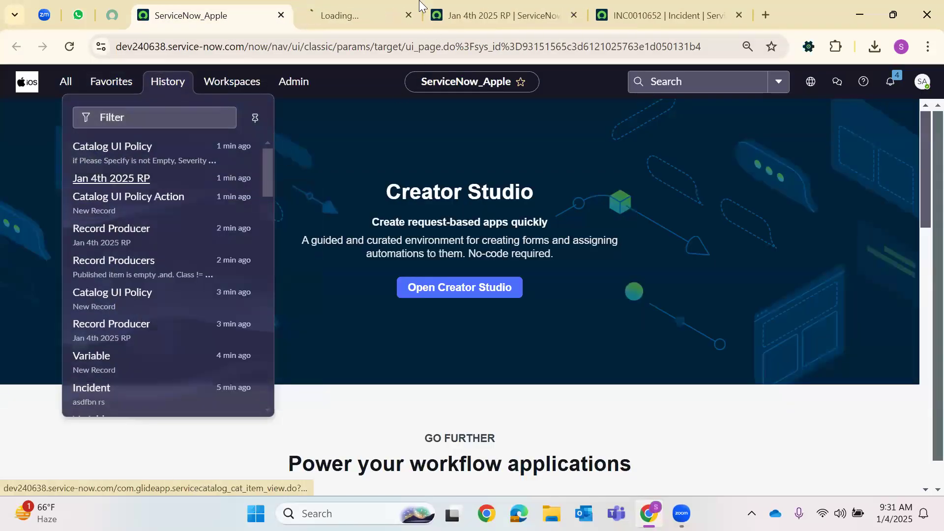
pyautogui.hotkey('ctrl', 'pagedown')
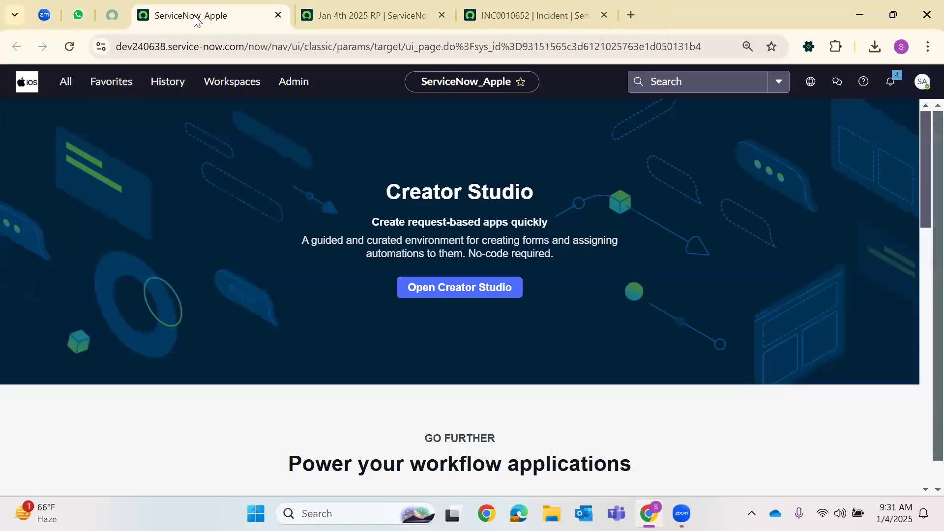
pyautogui.click(441, 15)
# Open the Record Producers list from History in a new tab and switch to it
pyautogui.click(158, 81)
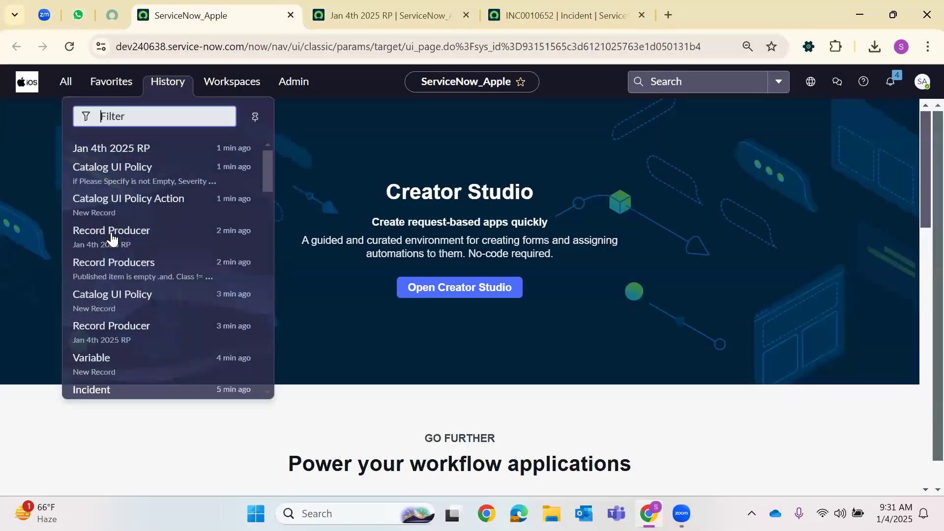
pyautogui.rightClick(99, 266)
pyautogui.click(159, 285)
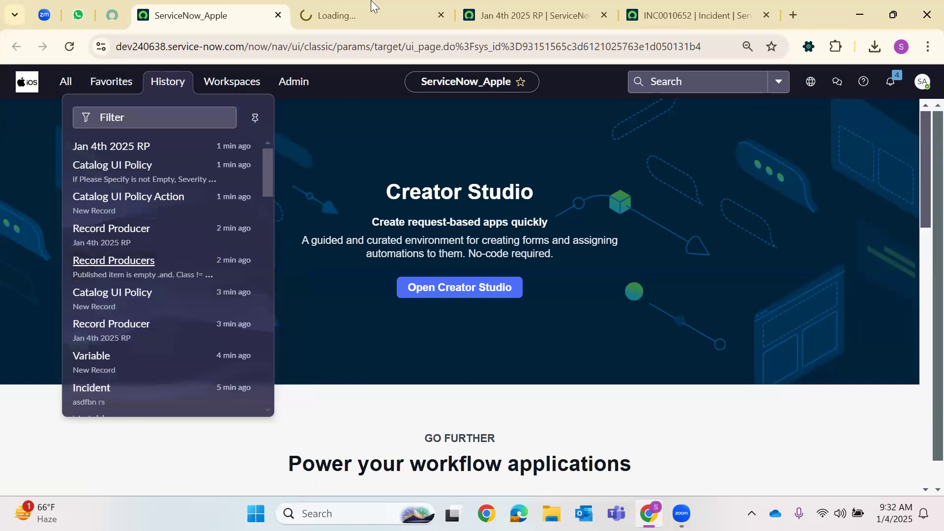
pyautogui.hotkey('ctrl', 'pagedown')
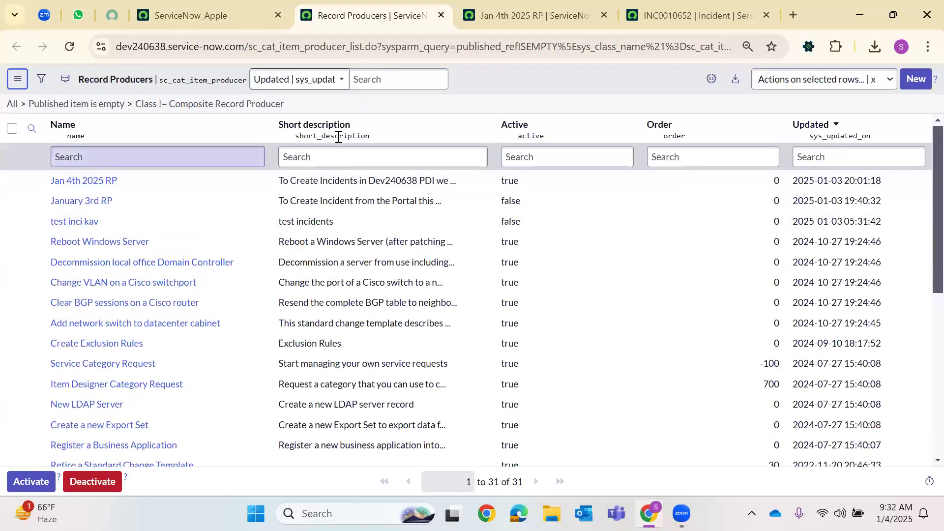
# Open Jan 4th 2025 RP, scroll to Variables, and open Severity in a new tab
pyautogui.click(84, 181)
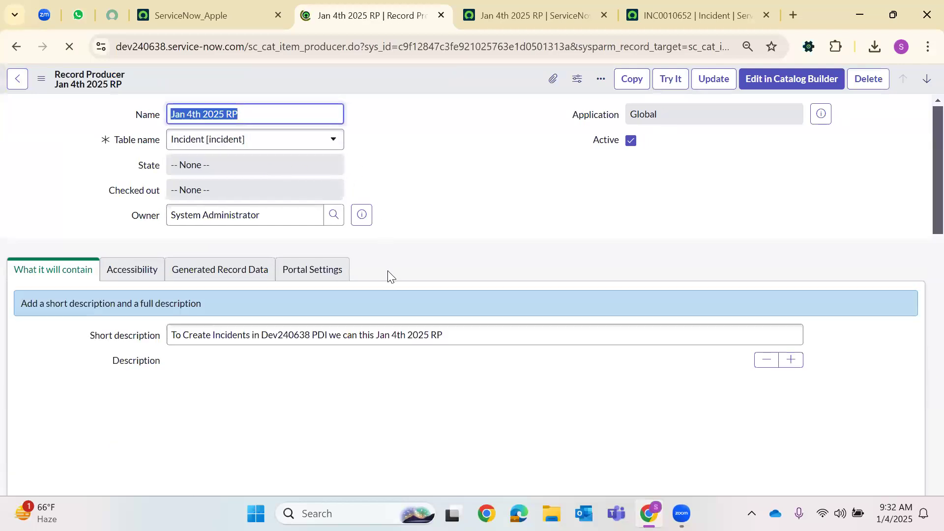
pyautogui.scroll(-6, 374, 273)
pyautogui.scroll(-5, 344, 260)
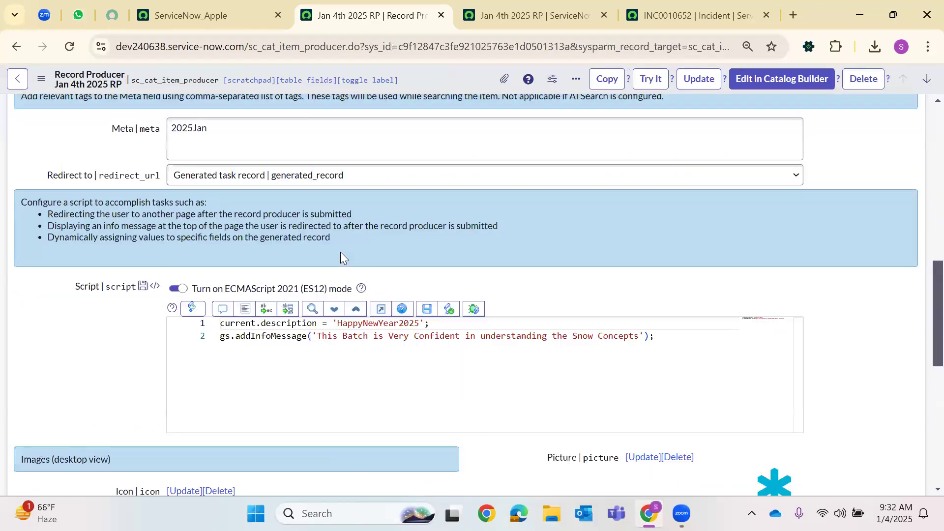
pyautogui.scroll(-6, 324, 259)
pyautogui.scroll(-3, 321, 253)
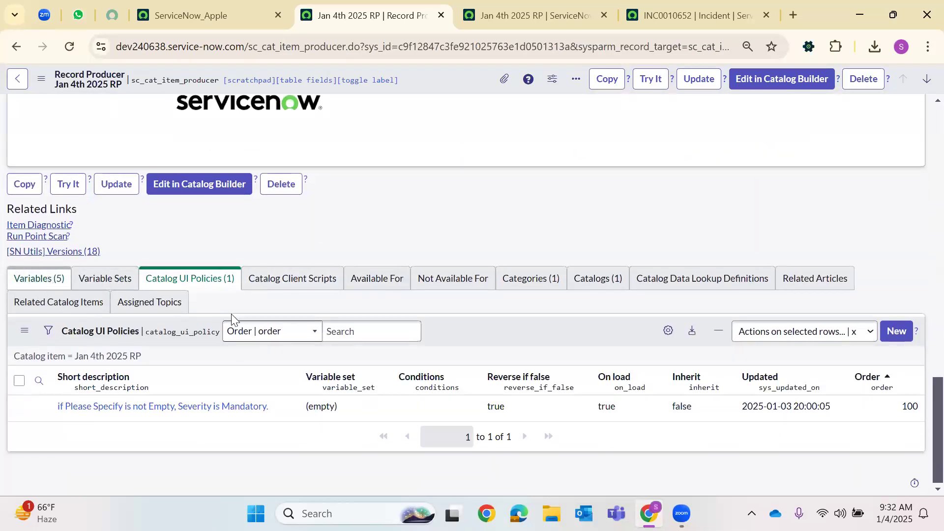
pyautogui.scroll(-2, 77, 381)
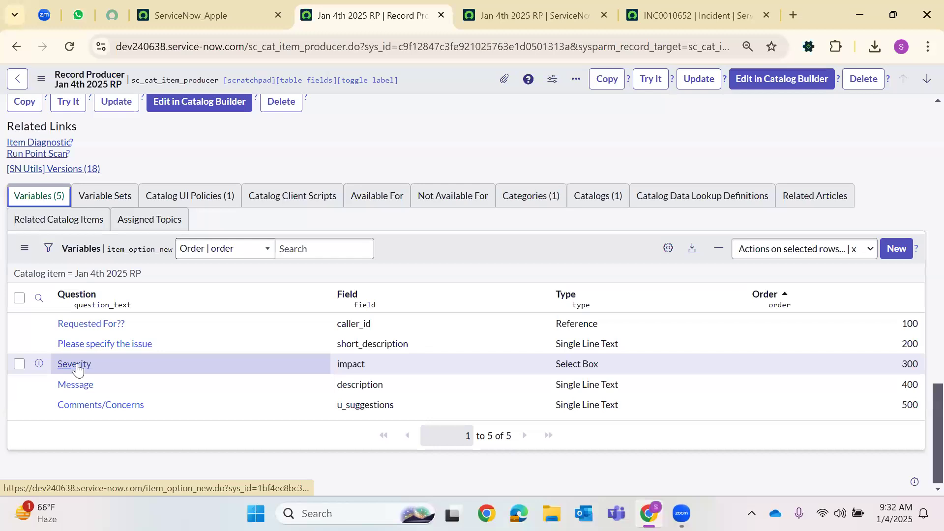
pyautogui.rightClick(106, 364)
pyautogui.click(236, 162)
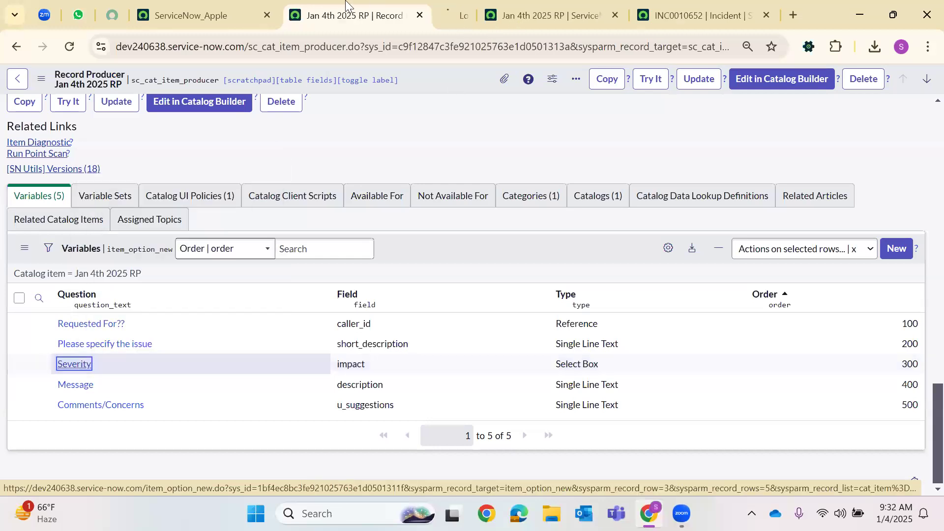
# Enable Include none on the Severity variable, update it, and launch Try It on the producer
pyautogui.click(446, 6)
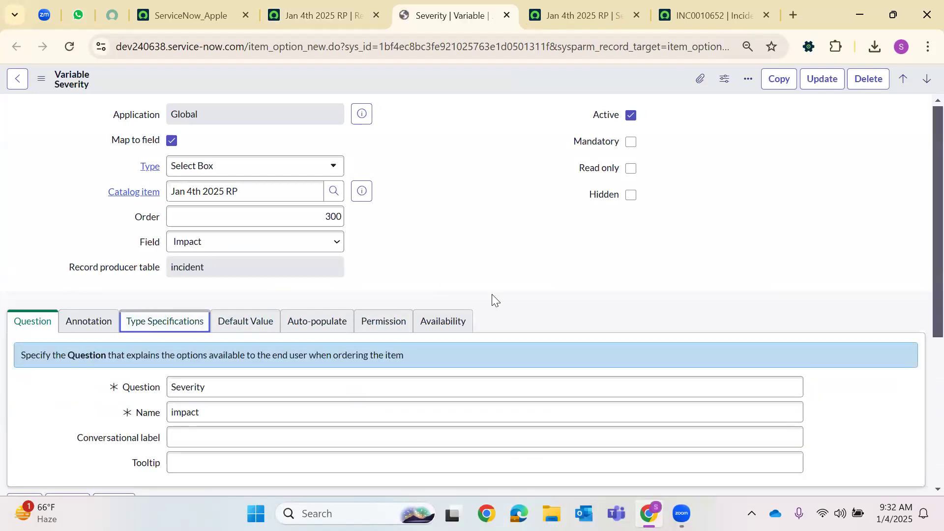
pyautogui.scroll(-6, 358, 279)
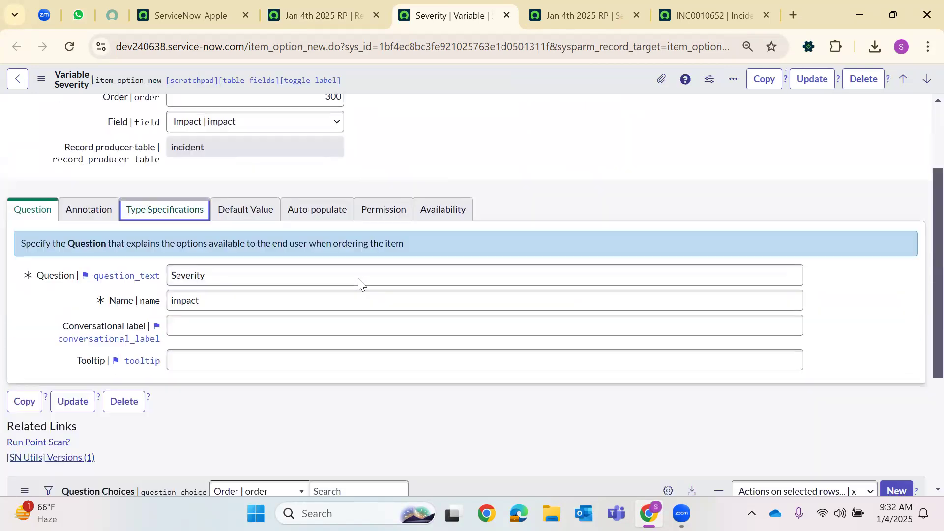
pyautogui.scroll(5, 356, 279)
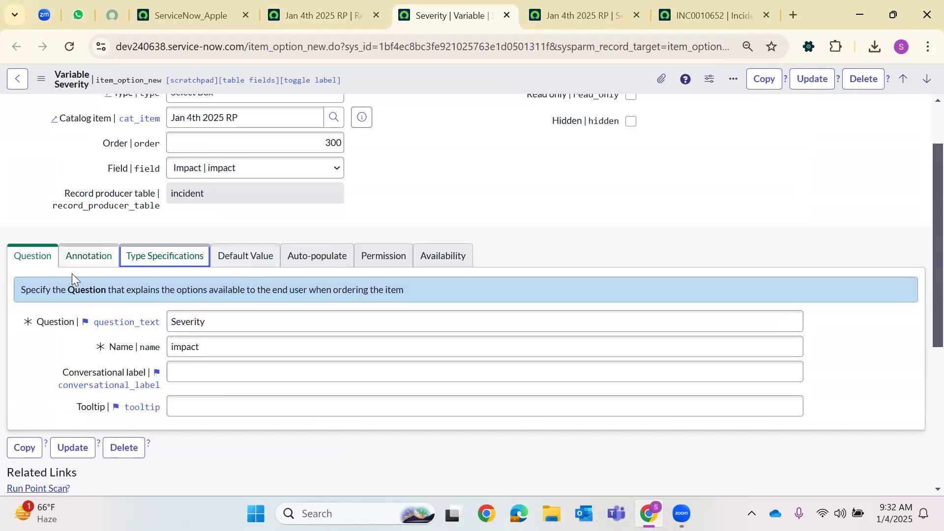
pyautogui.click(88, 256)
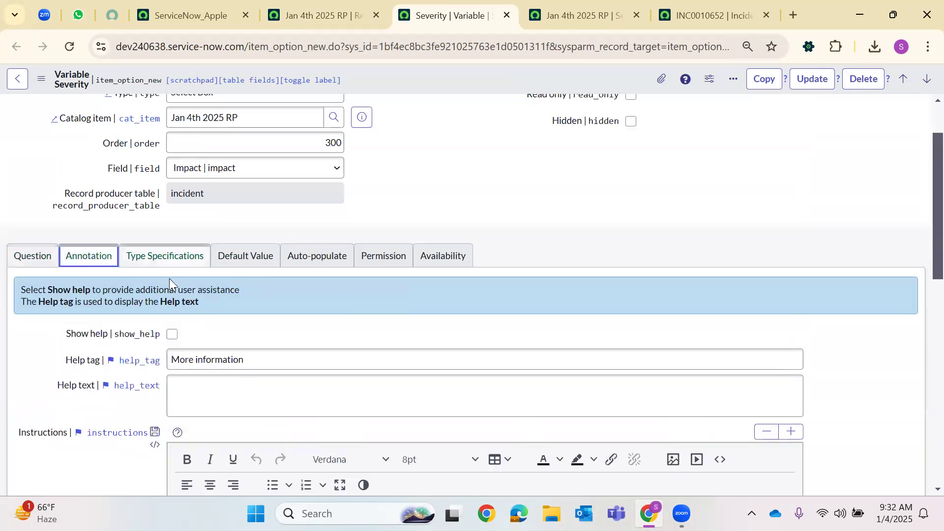
pyautogui.click(150, 257)
pyautogui.scroll(-2, 194, 414)
pyautogui.click(172, 352)
pyautogui.click(812, 79)
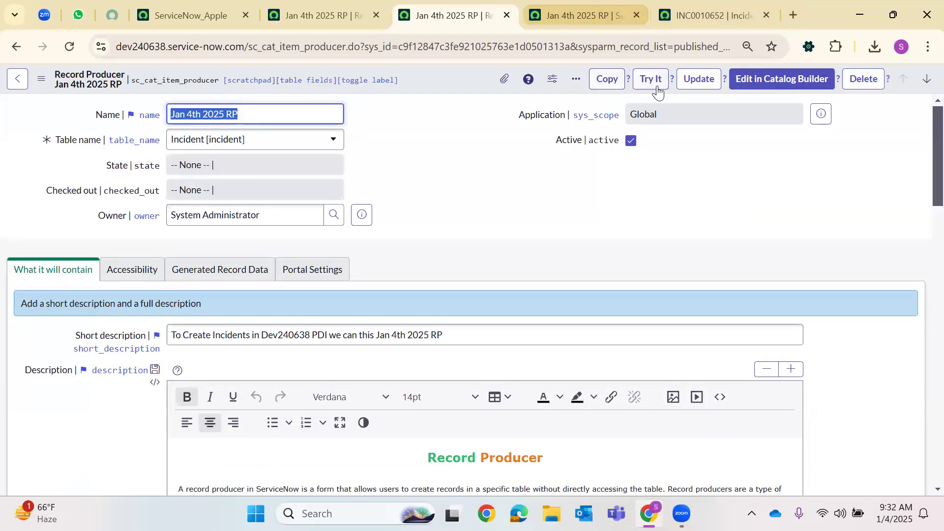
pyautogui.click(642, 89)
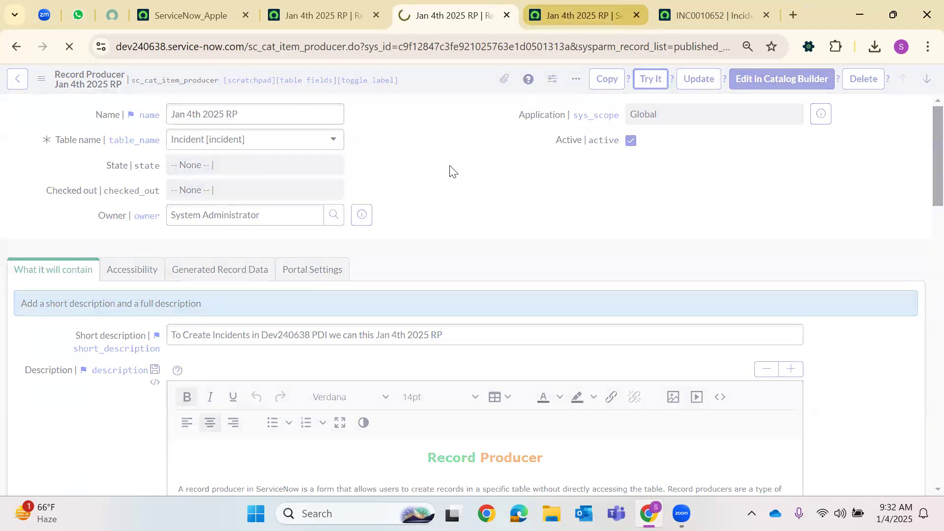
# Enter 'tcvgb' as the issue text and inspect the auto-filled comments message
pyautogui.click(87, 335)
pyautogui.write('tcvgbhnjkm')
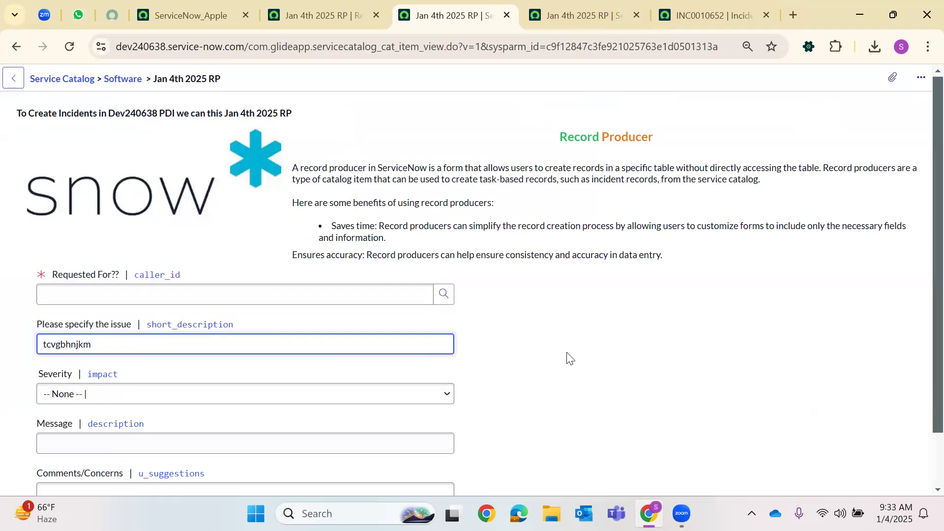
pyautogui.click(549, 346)
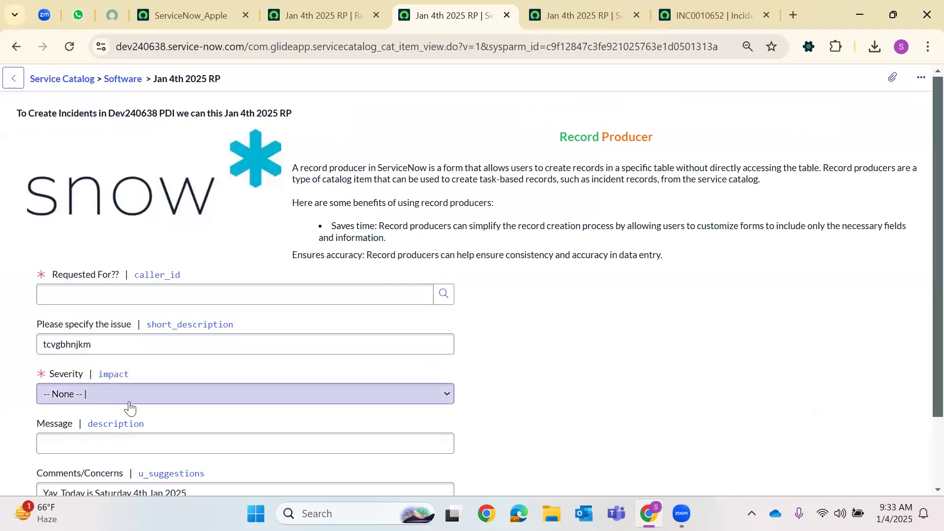
pyautogui.scroll(-2, 185, 447)
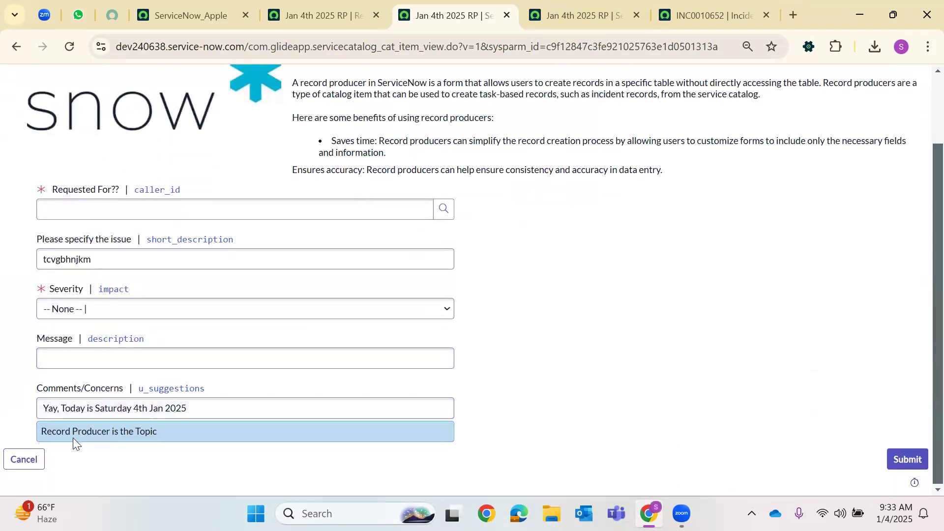
pyautogui.doubleClick(80, 432)
pyautogui.tripleClick(114, 435)
# Pick a requester through the Requested For lookup and enter 'panipuri' as the Message
pyautogui.click(113, 208)
pyautogui.click(444, 209)
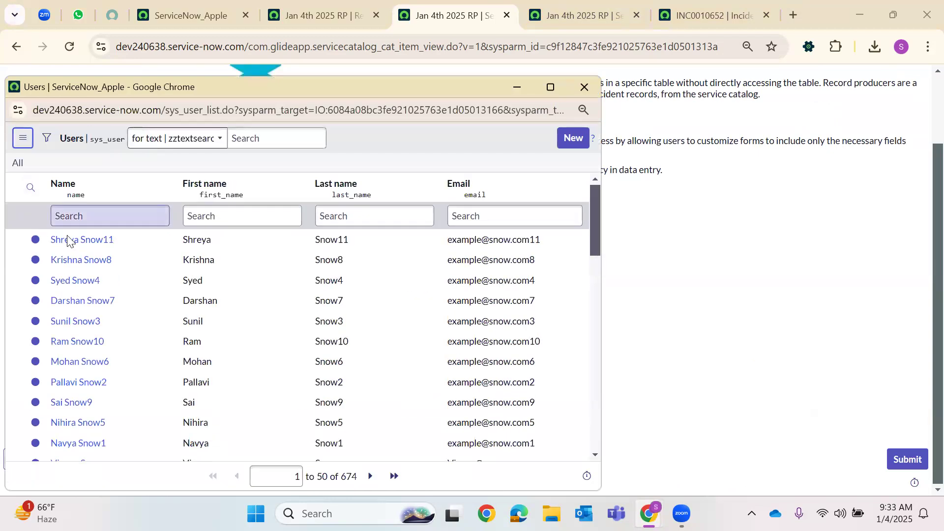
pyautogui.click(71, 241)
pyautogui.click(77, 355)
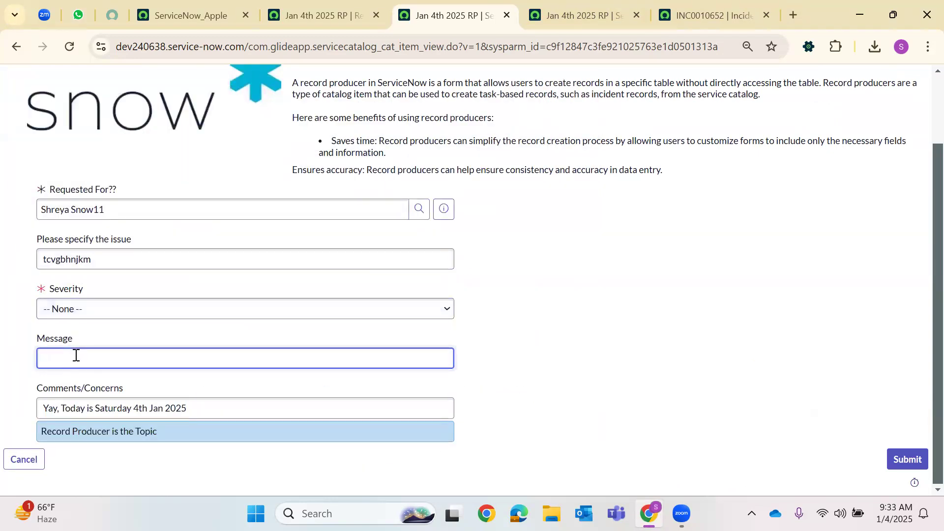
pyautogui.write('panipuri')
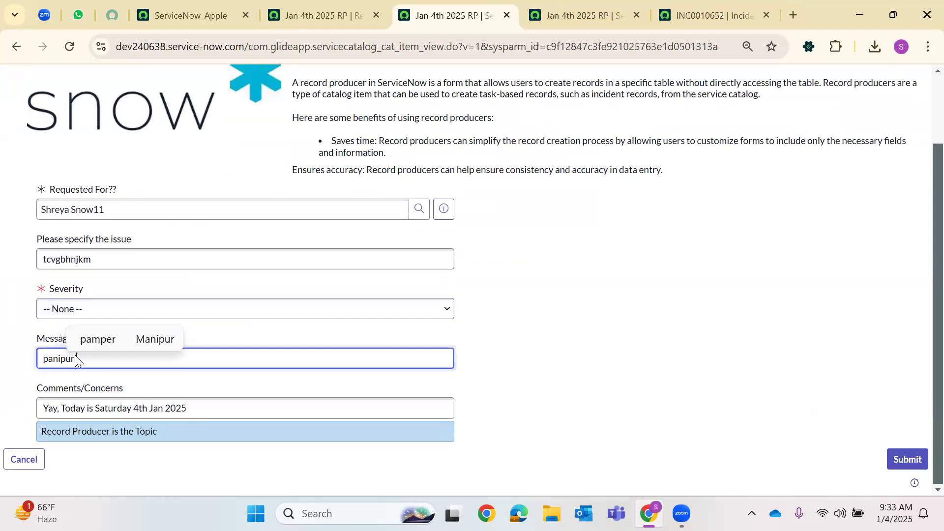
pyautogui.click(515, 346)
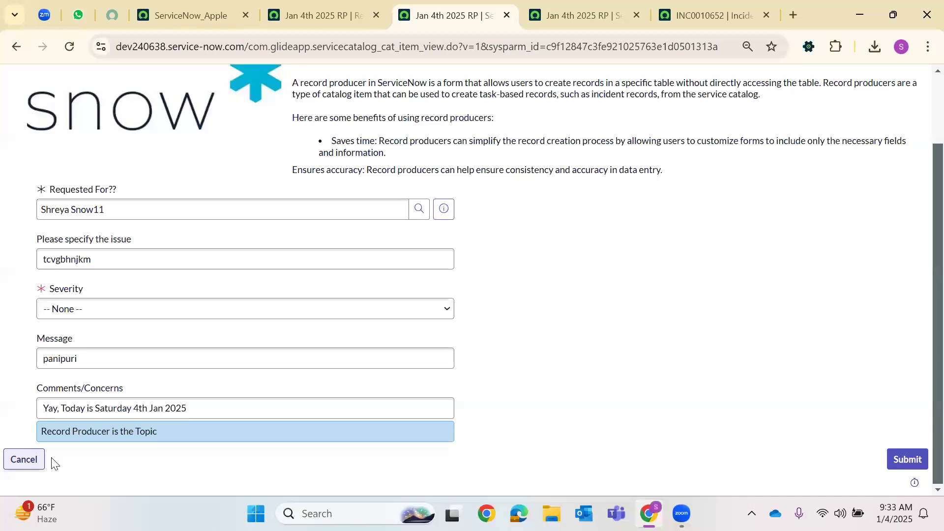
pyautogui.click(892, 465)
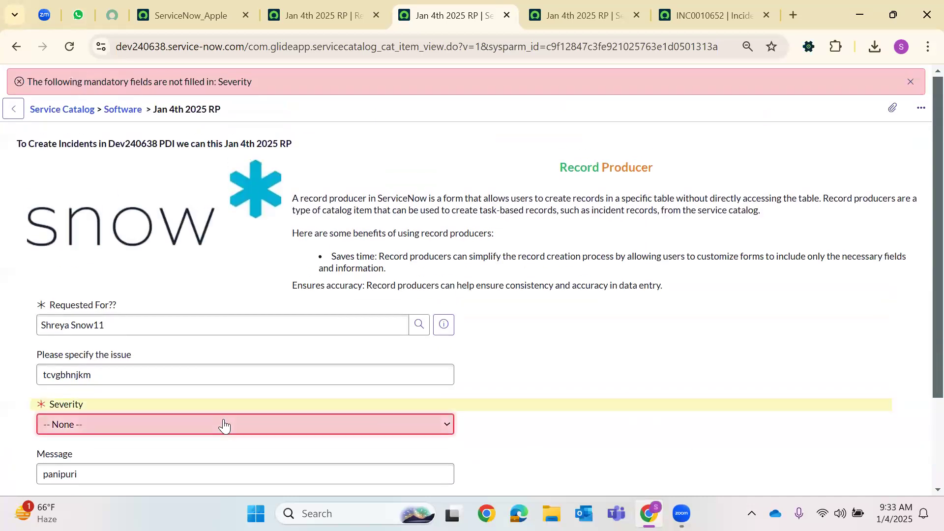
# Set Severity to 1- High and submit the form
pyautogui.click(221, 424)
pyautogui.click(133, 370)
pyautogui.scroll(-3, 688, 423)
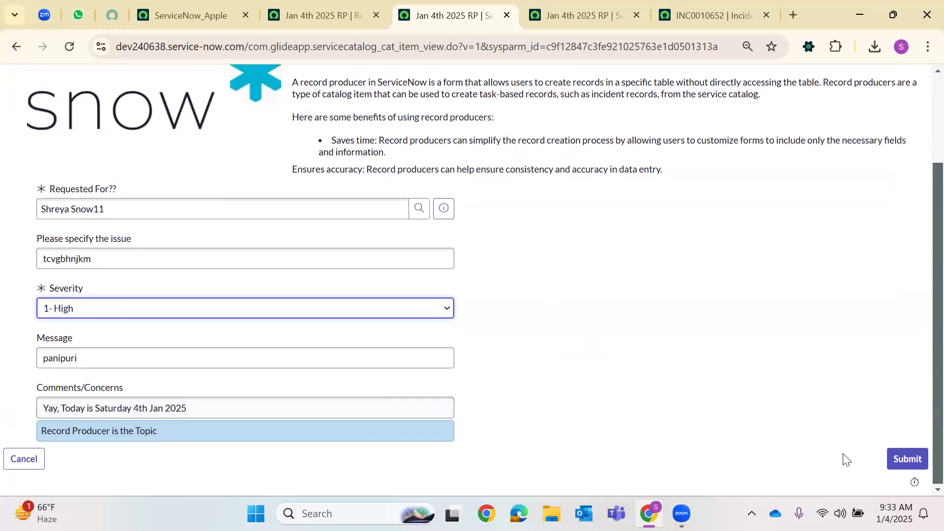
pyautogui.click(907, 459)
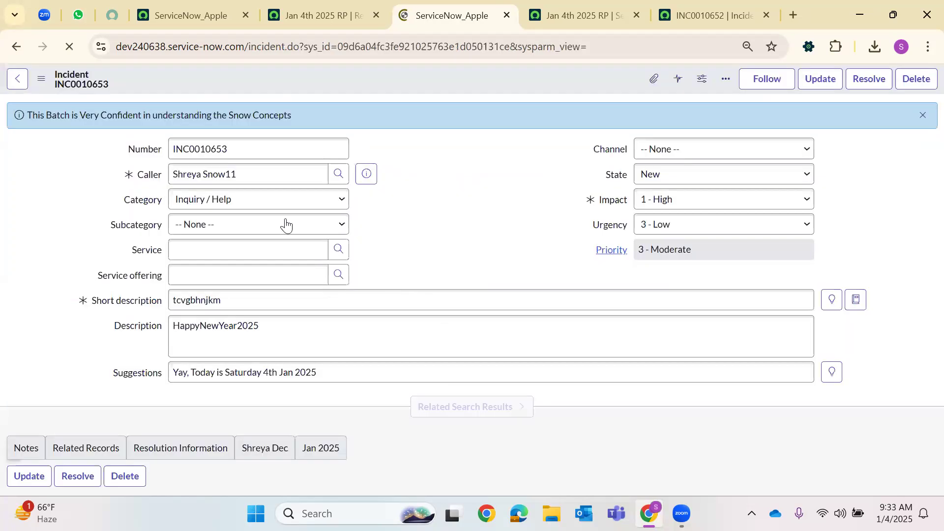
# Inspect INC0010653's number, HappyNewYear2025 description, caller, info banner and instance URL
pyautogui.doubleClick(228, 148)
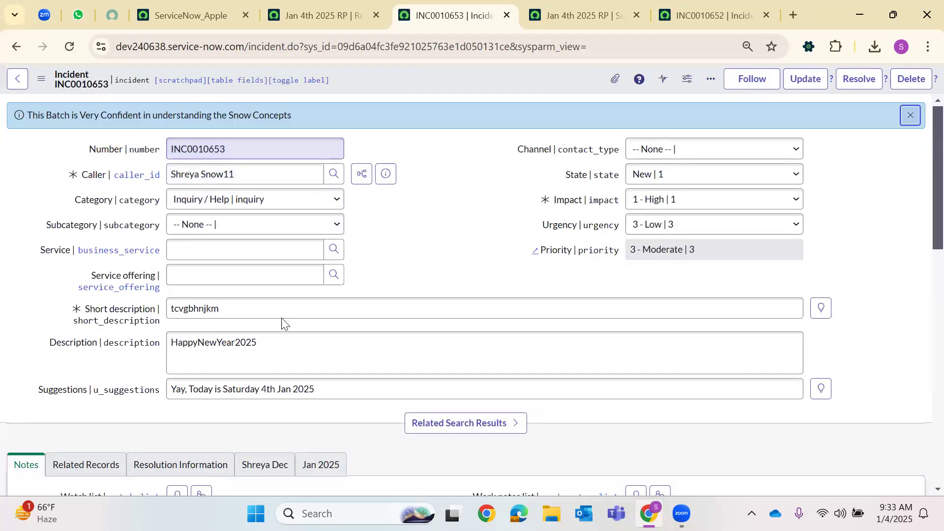
pyautogui.click(212, 339)
pyautogui.doubleClick(213, 341)
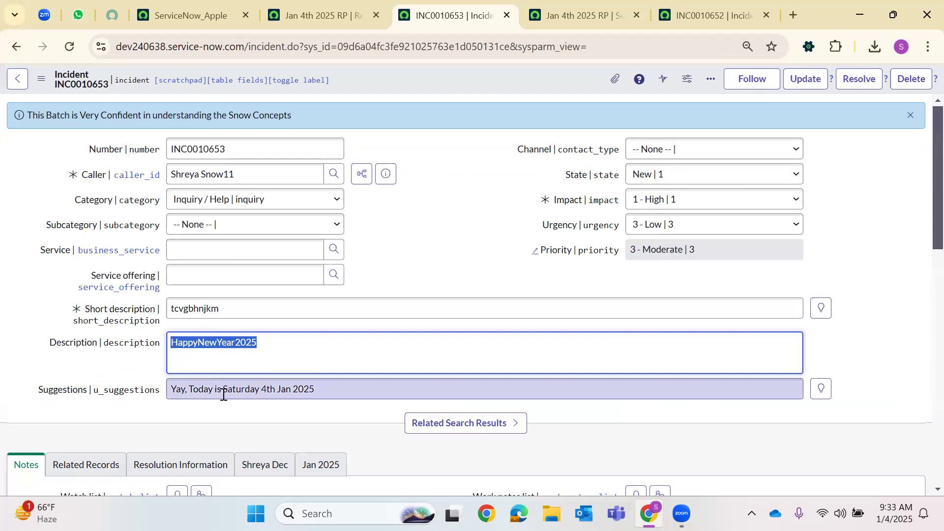
pyautogui.click(342, 367)
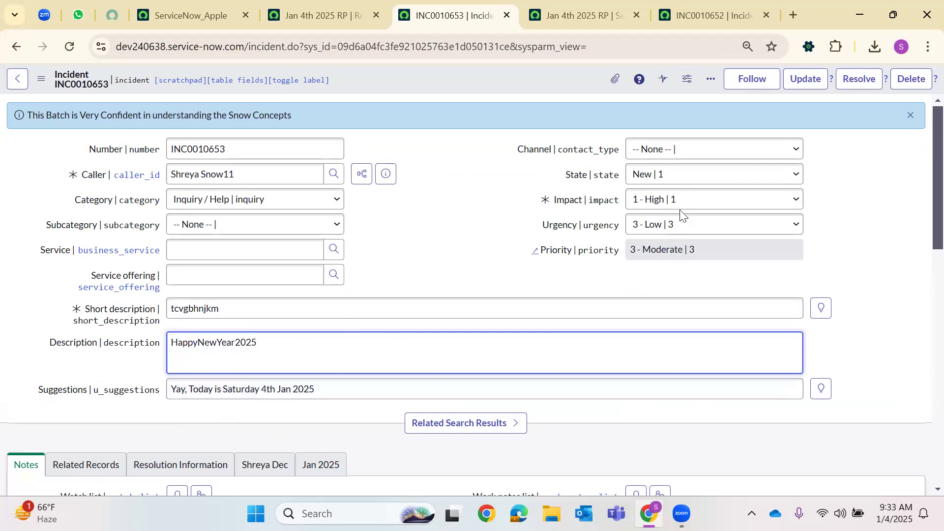
pyautogui.tripleClick(232, 175)
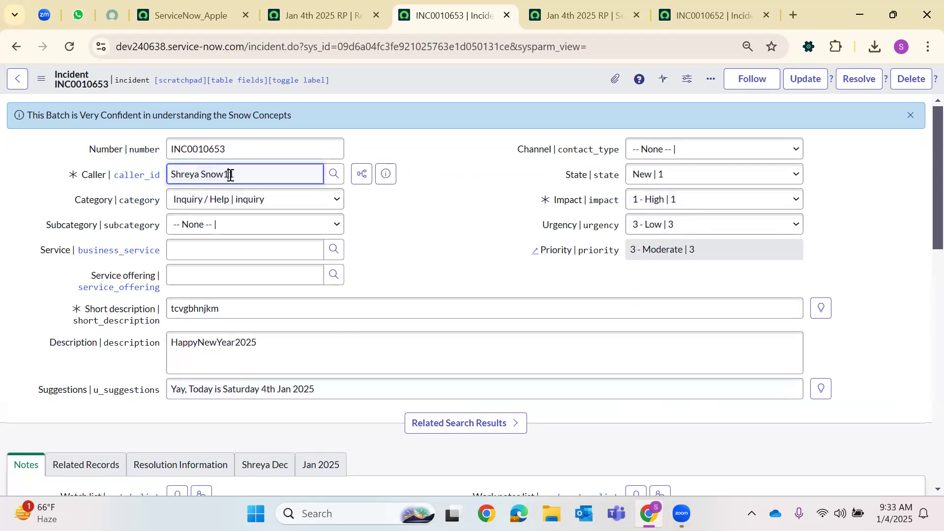
pyautogui.click(439, 238)
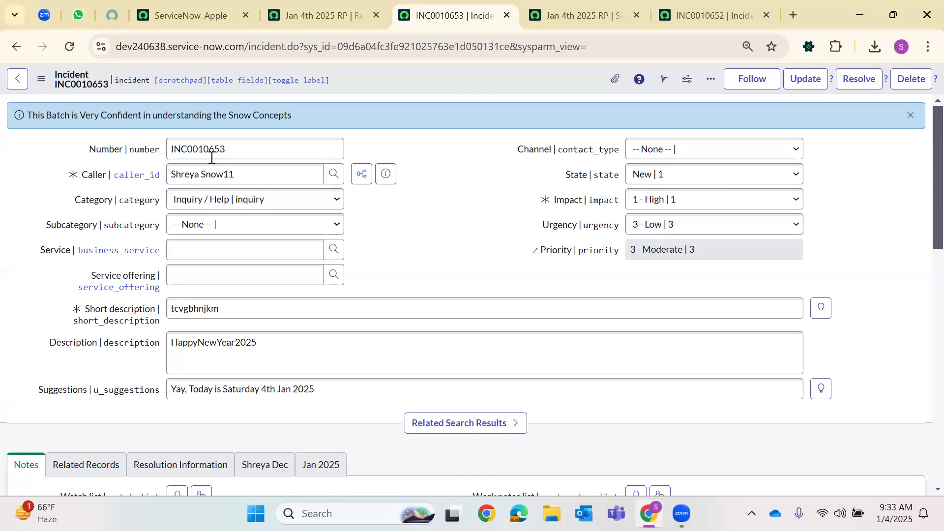
pyautogui.tripleClick(197, 116)
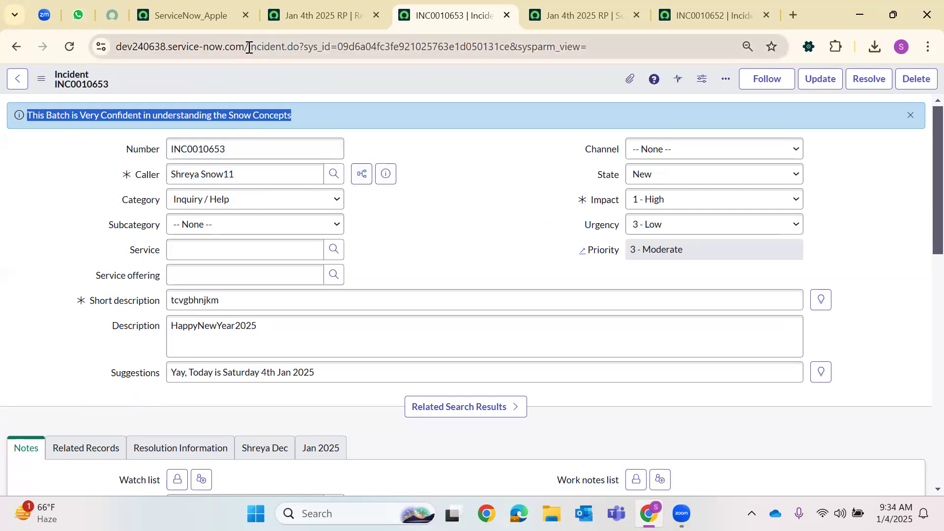
pyautogui.moveTo(249, 47); pyautogui.dragTo(52, 49)
pyautogui.hotkey('ctrl', 'c')
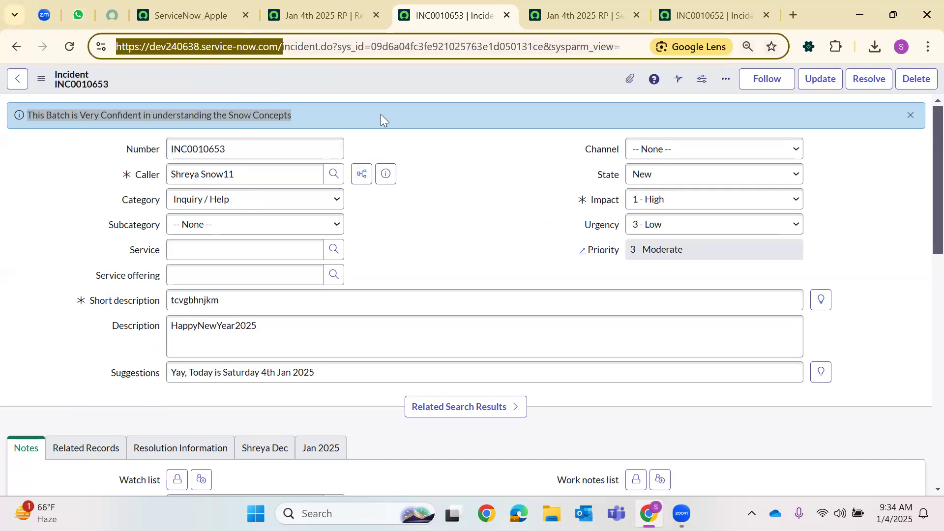
# Close the leftover catalog form tab, confirming Leave, and the INC0010652 tab
pyautogui.click(616, 21)
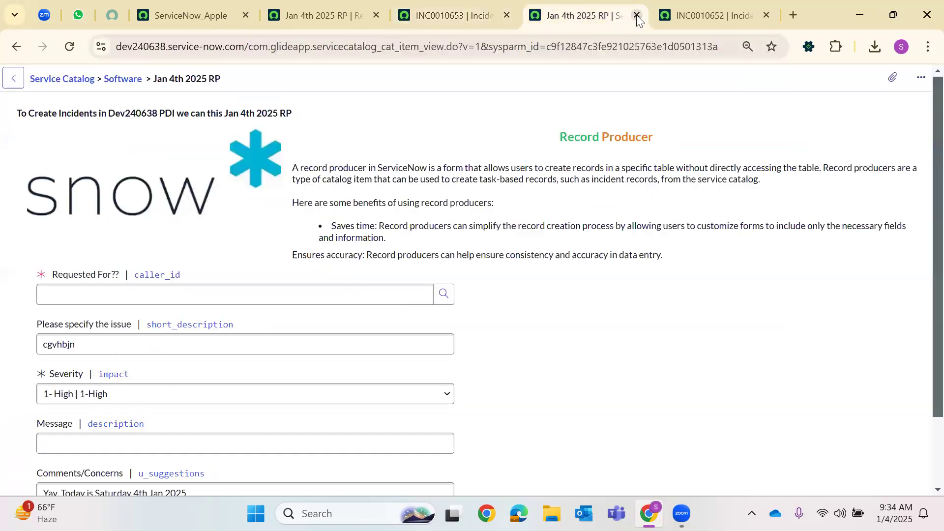
pyautogui.click(637, 16)
pyautogui.press('Return')
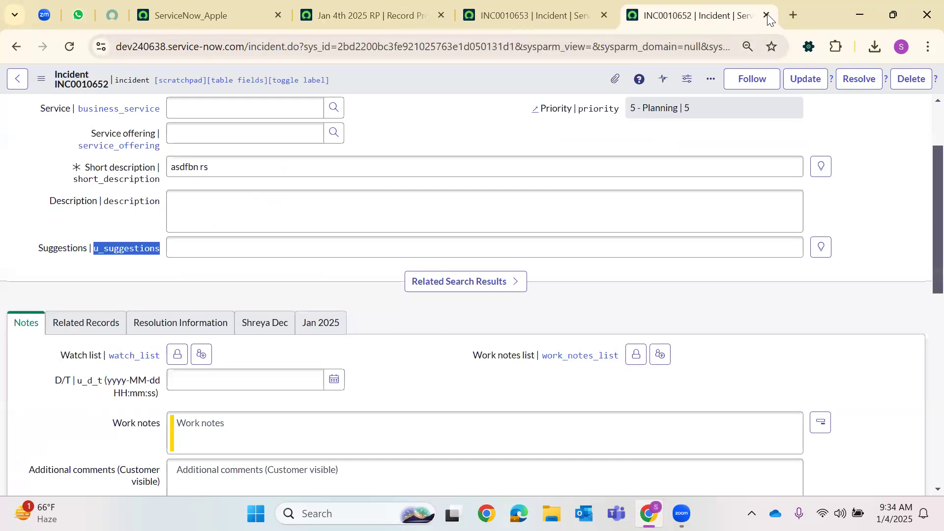
pyautogui.click(766, 15)
# Open the instance's /sp Service Portal home page in a new tab
pyautogui.click(671, 17)
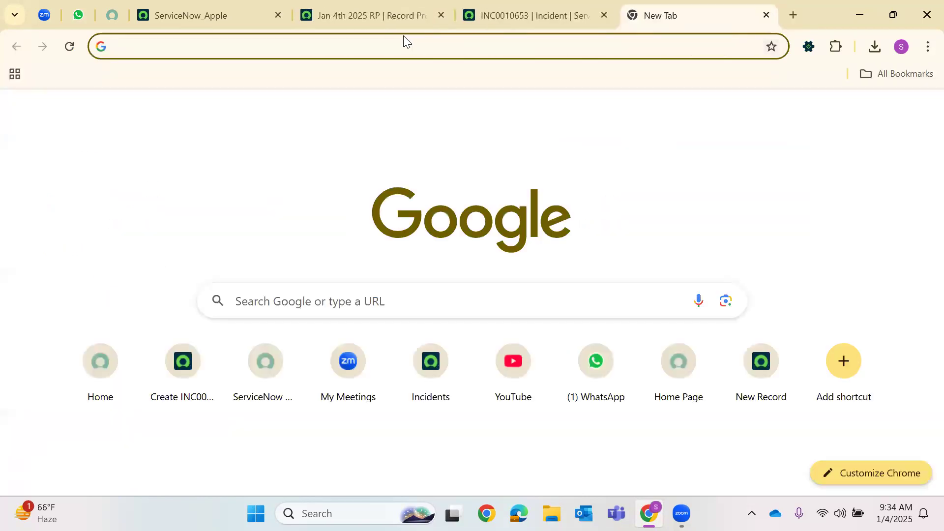
pyautogui.hotkey('ctrl', 'v')
pyautogui.write('sp')
pyautogui.press('Return')
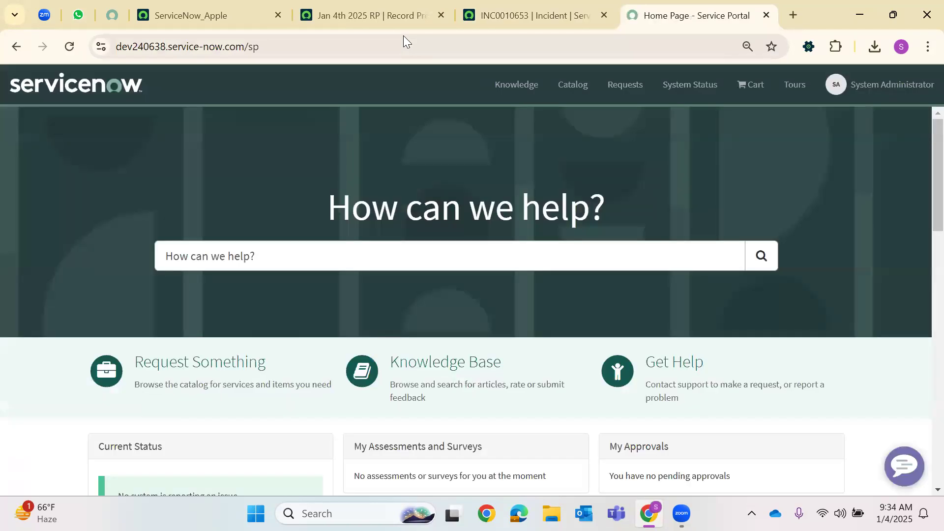
pyautogui.click(308, 254)
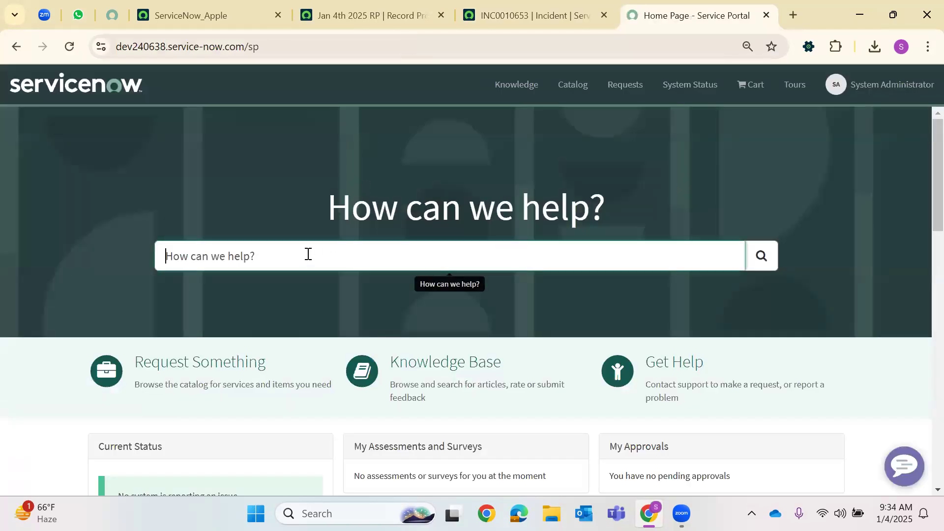
# Review the record producer's Script field, then return to the Service Portal tab
pyautogui.click(505, 8)
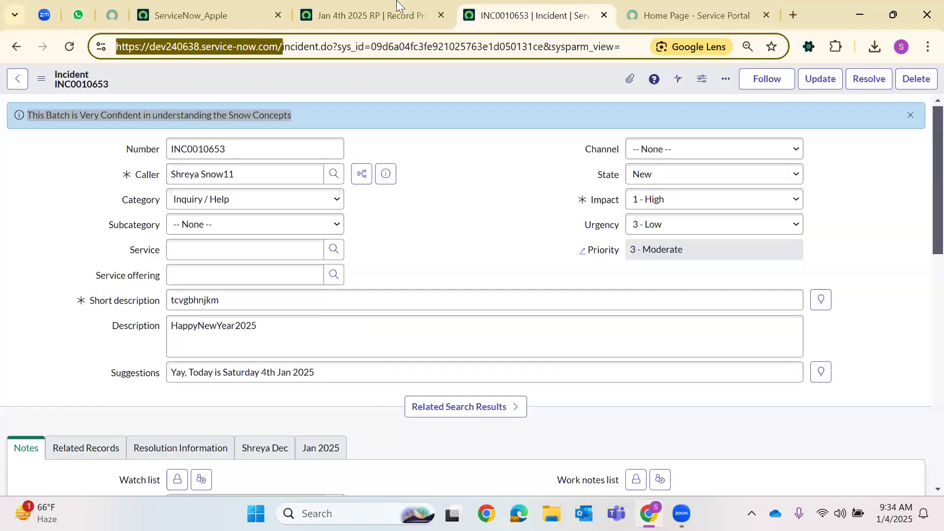
pyautogui.hotkey('ctrl', 'shift', 'Tab')
pyautogui.scroll(9, 246, 285)
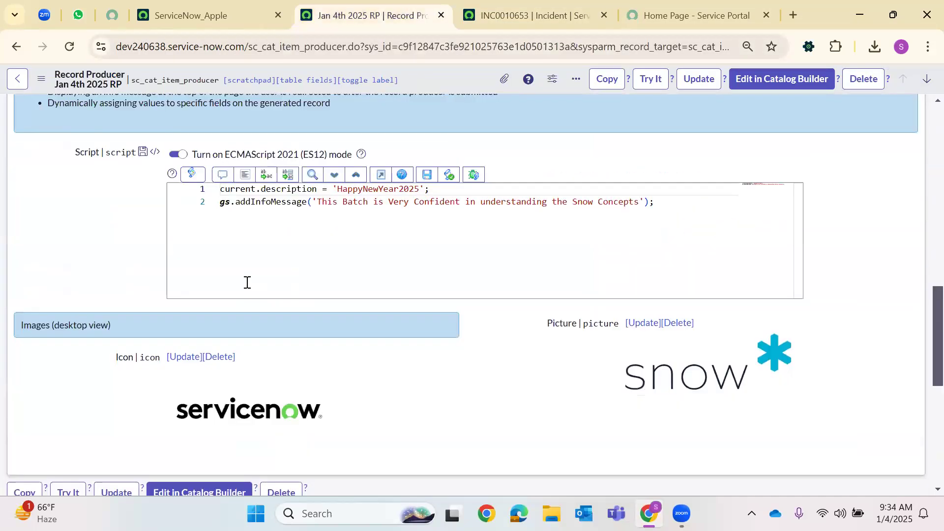
pyautogui.scroll(1, 629, 251)
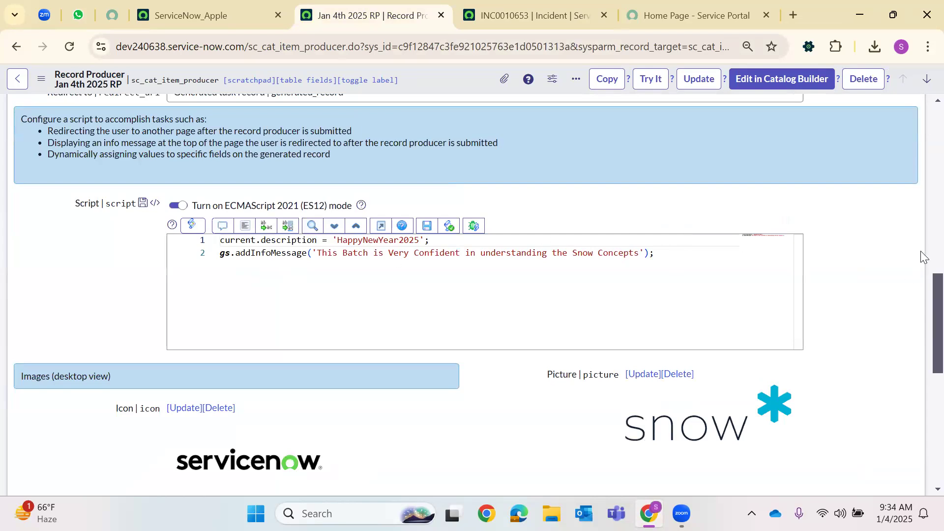
pyautogui.scroll(3, 924, 276)
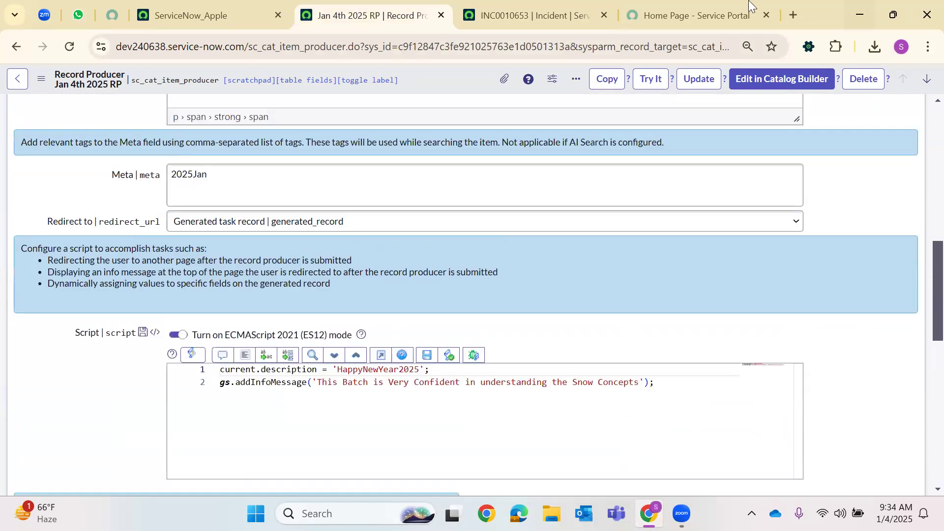
pyautogui.click(694, 15)
# Search the portal for 2025Jan and open the Jan 4th 2025 RP result
pyautogui.write('2025Jan')
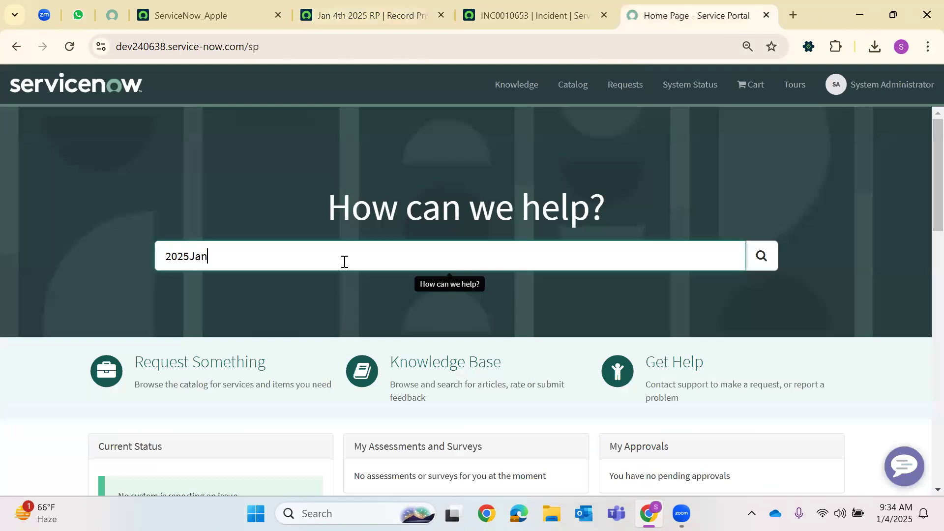
pyautogui.press('Return')
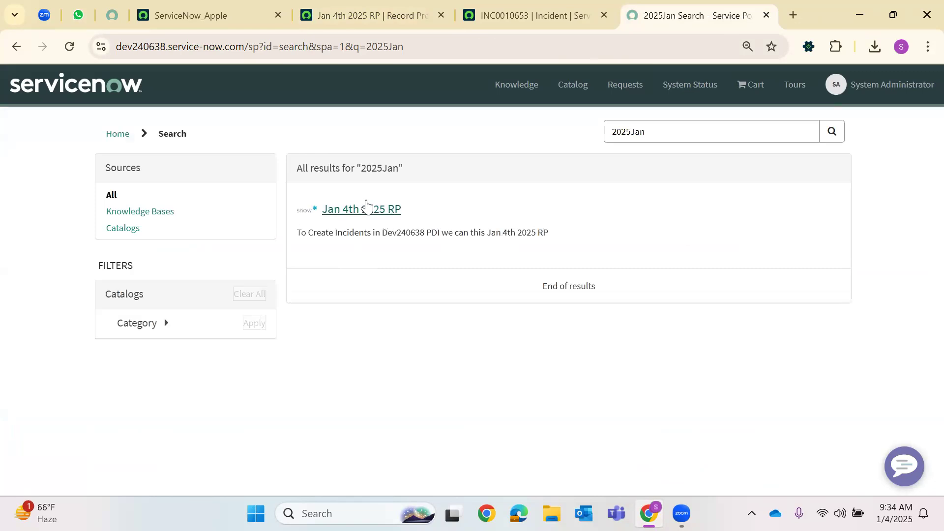
pyautogui.click(339, 211)
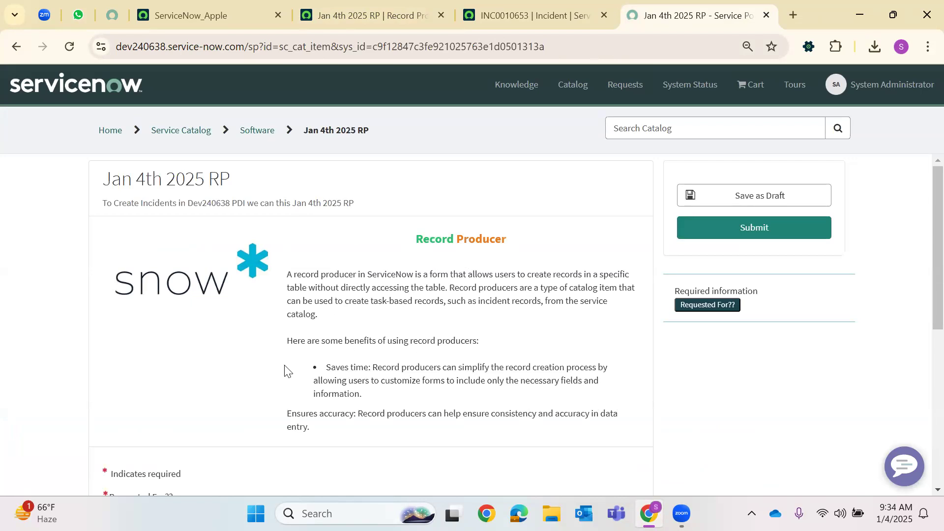
# Choose a requester, set the issue to Database Issue, and Severity to 2 - Medium
pyautogui.scroll(-5, 138, 306)
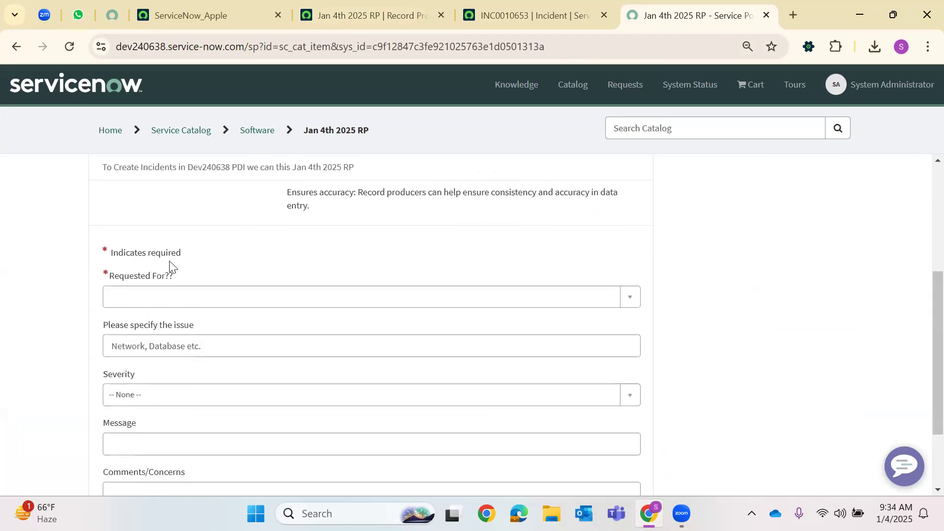
pyautogui.click(633, 299)
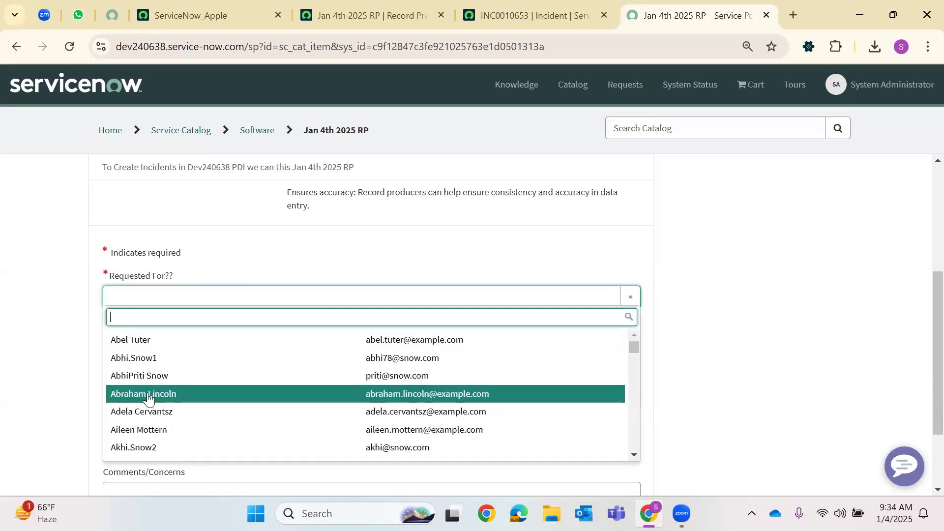
pyautogui.click(141, 376)
pyautogui.click(165, 319)
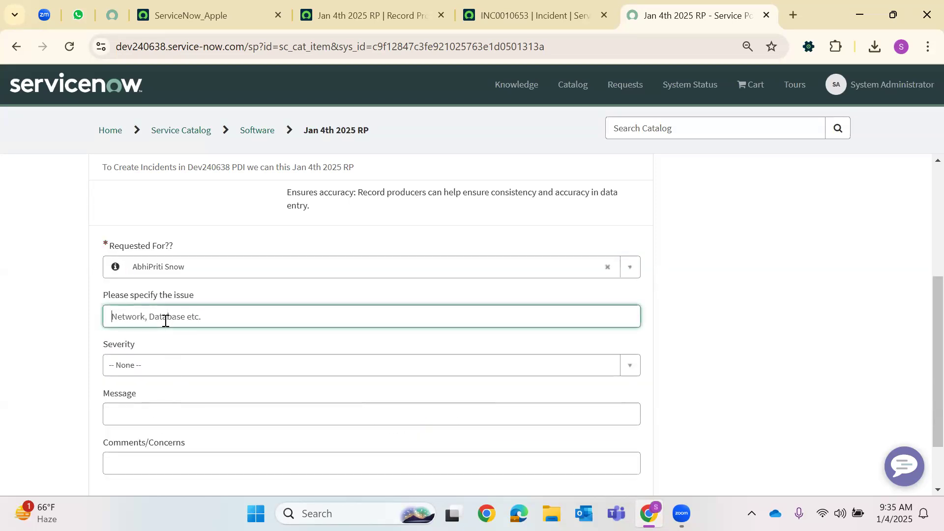
pyautogui.write('Databs')
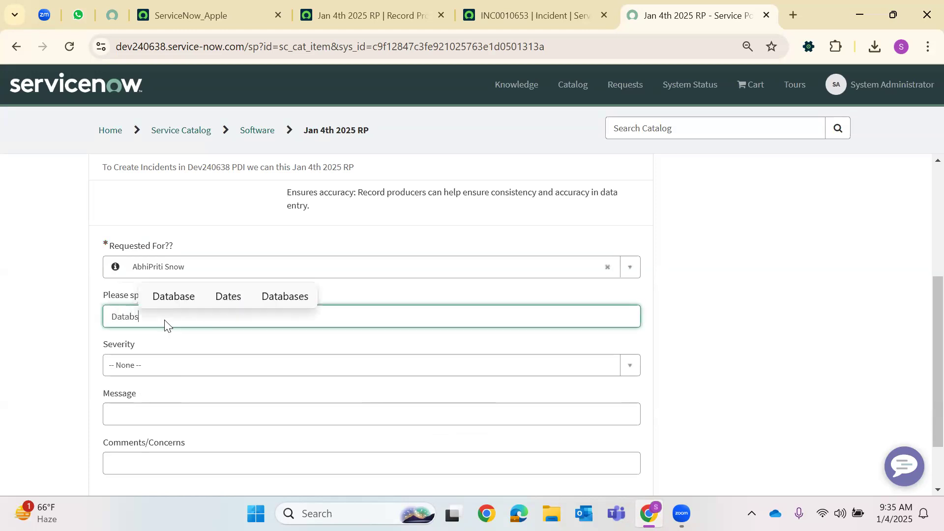
pyautogui.press('BackSpace')
pyautogui.write('ase Issue')
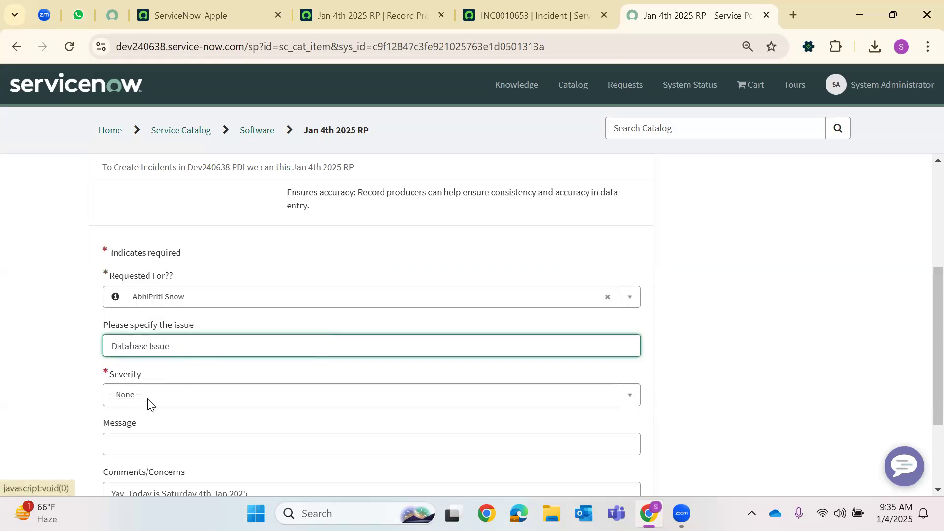
pyautogui.click(147, 399)
pyautogui.click(179, 360)
# Enter the message FrenchFries and spell-correct it to 'French Fries'
pyautogui.scroll(-1, 167, 364)
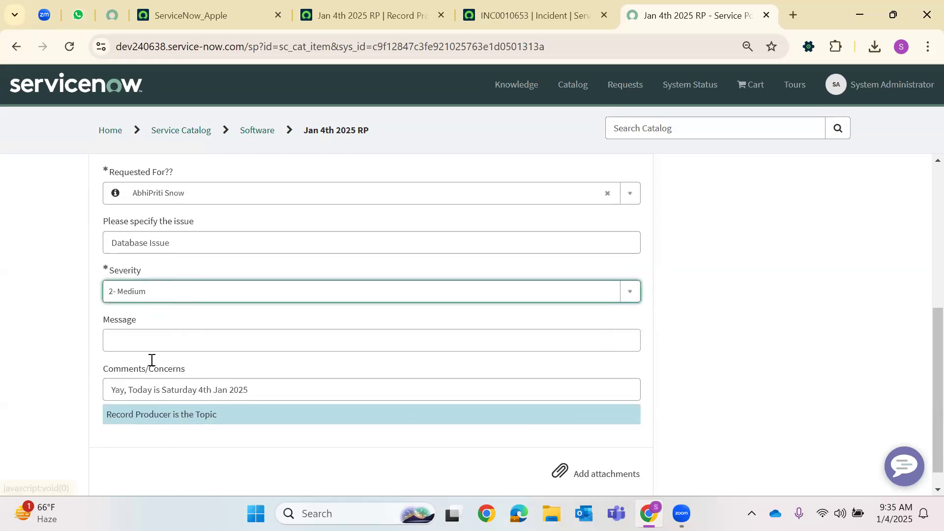
pyautogui.click(137, 339)
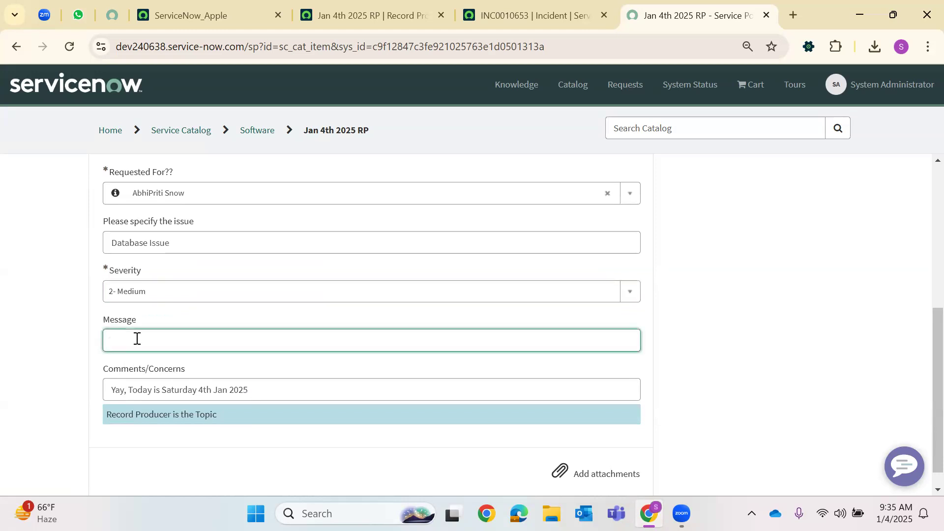
pyautogui.write('Today is Sat')
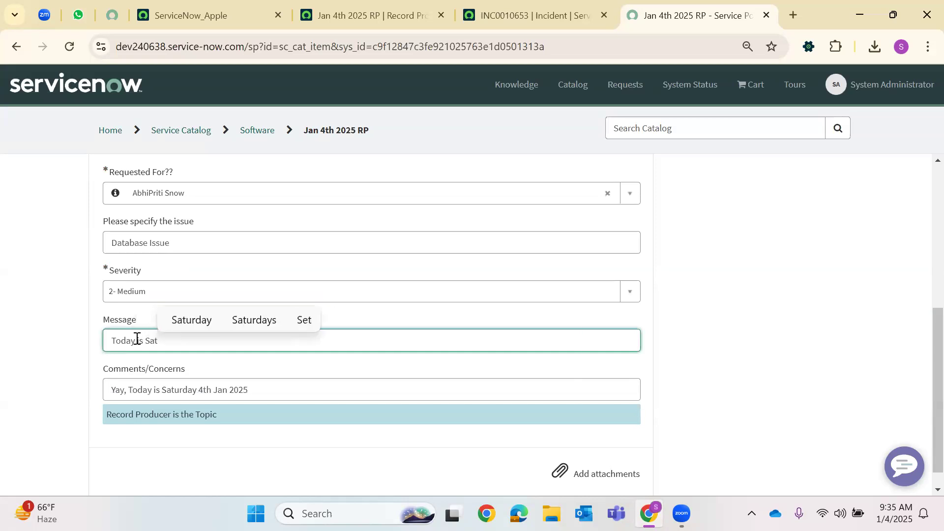
pyautogui.press('BackSpace')
pyautogui.press('BackSpace')
pyautogui.press('BackSpace')
pyautogui.press('BackSpace')
pyautogui.press('BackSpace')
pyautogui.press('BackSpace')
pyautogui.press('BackSpace')
pyautogui.press('BackSpace')
pyautogui.press('BackSpace')
pyautogui.write('French')
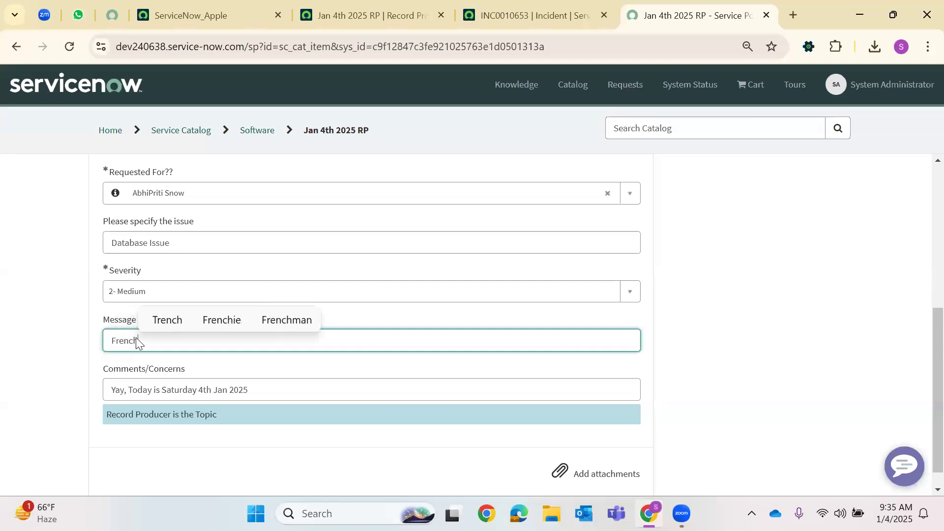
pyautogui.write('Fries')
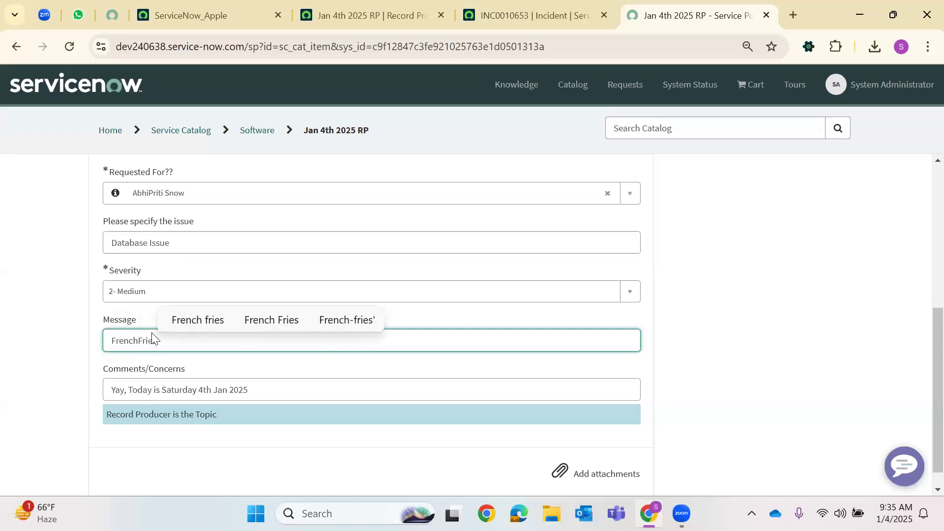
pyautogui.scroll(-1, 279, 377)
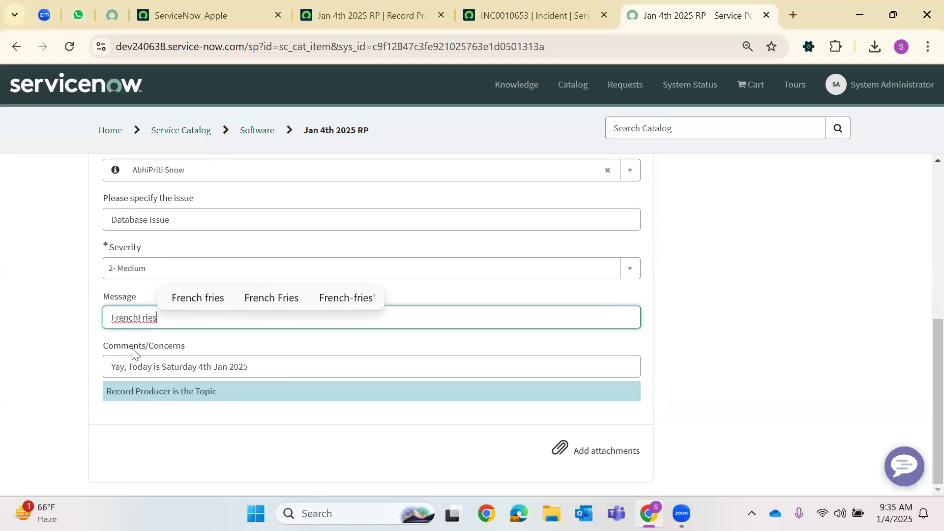
pyautogui.rightClick(133, 318)
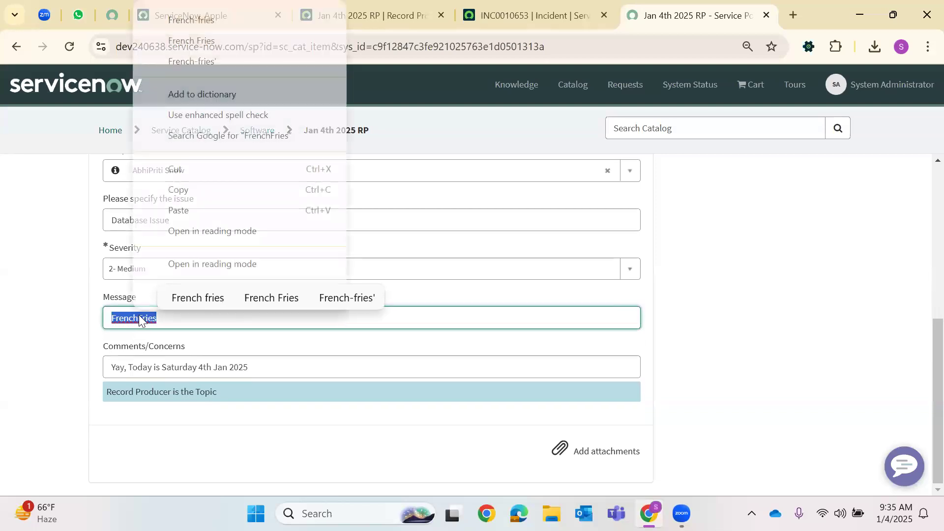
pyautogui.click(211, 45)
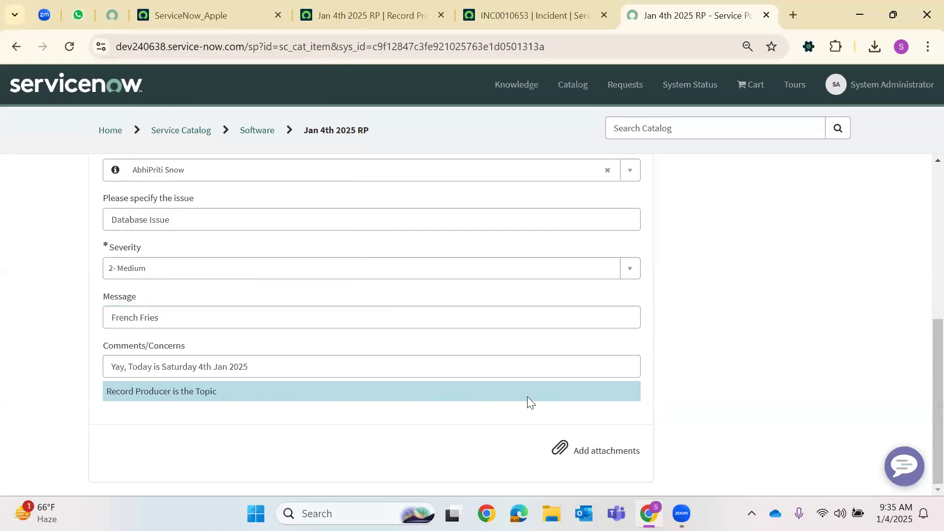
# Submit the request, creating INC0010654, and copy that incident number
pyautogui.scroll(6, 697, 359)
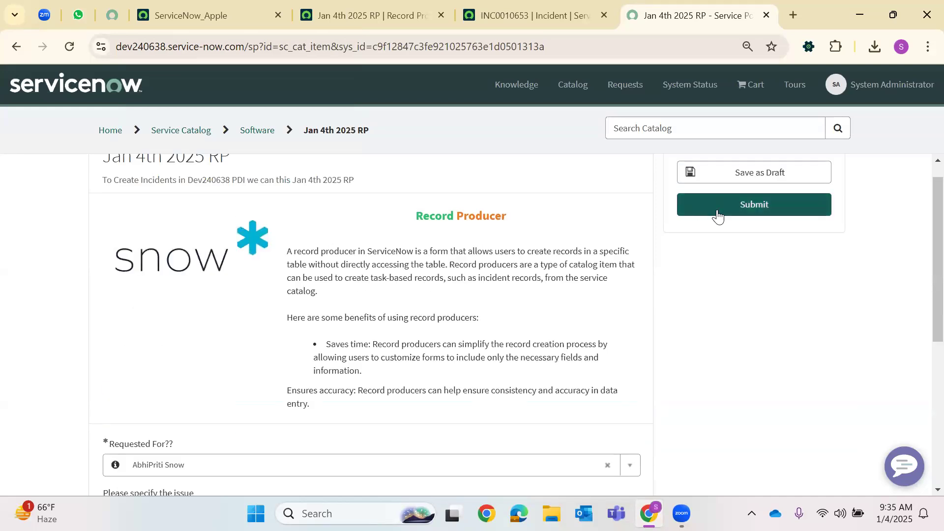
pyautogui.click(716, 215)
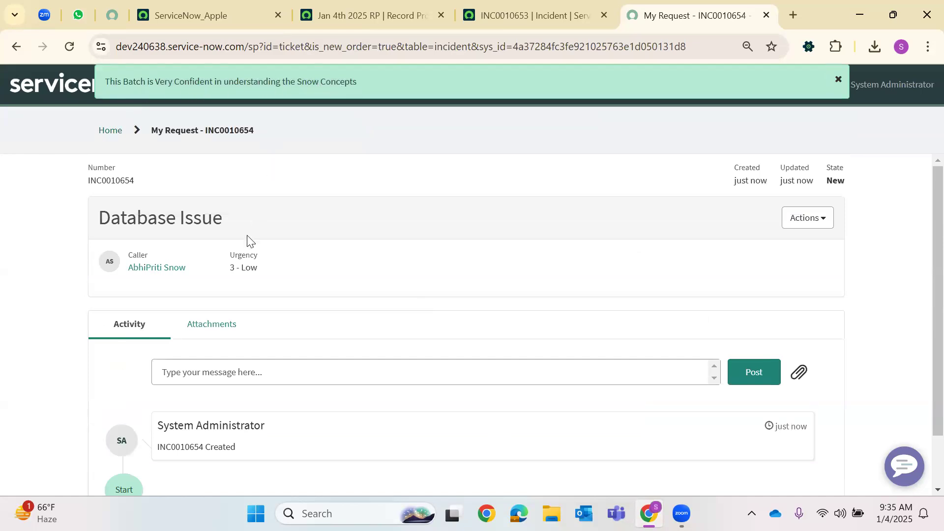
pyautogui.scroll(-2, 194, 383)
pyautogui.doubleClick(188, 387)
pyautogui.hotkey('ctrl', 'c')
pyautogui.rightClick(195, 381)
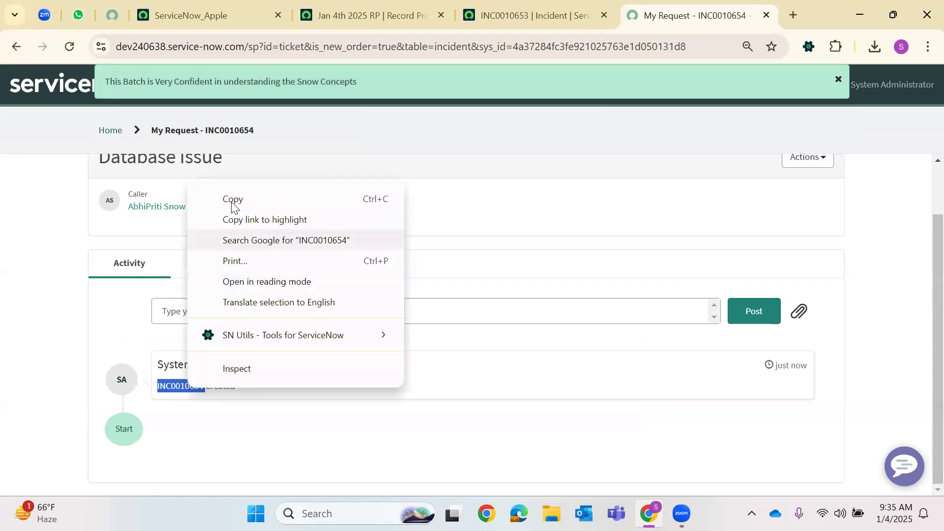
pyautogui.click(422, 173)
pyautogui.click(268, 18)
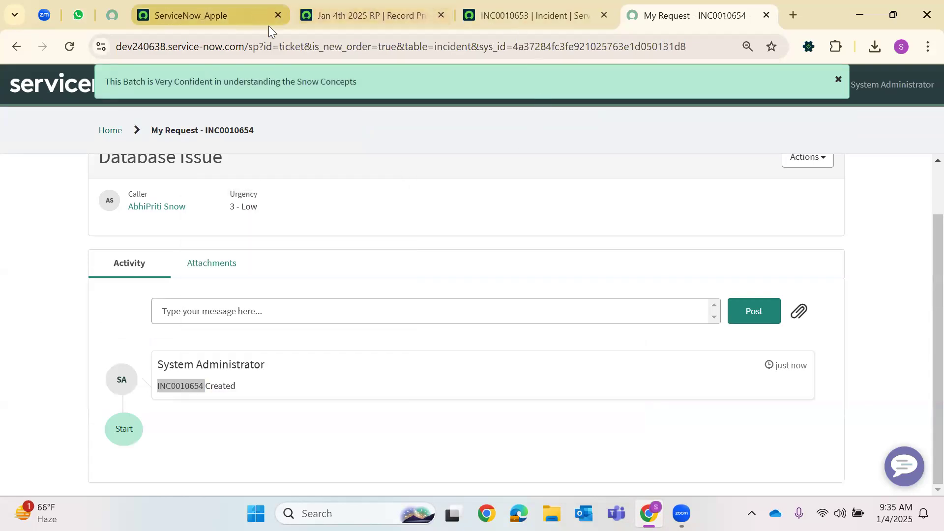
# Open the incident list by entering Incident.LIST in the navigator filter
pyautogui.click(70, 90)
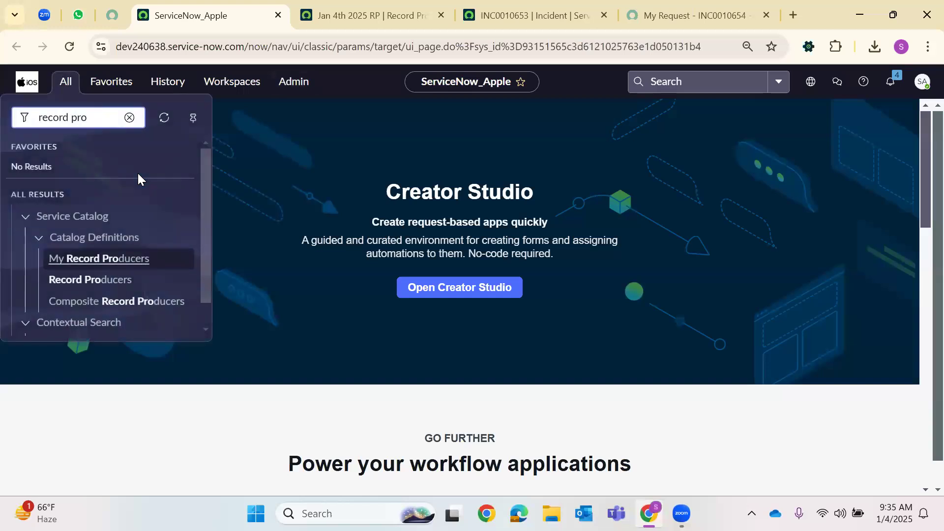
pyautogui.press('BackSpace')
pyautogui.press('BackSpace')
pyautogui.press('BackSpace')
pyautogui.press('BackSpace')
pyautogui.press('BackSpace')
pyautogui.press('BackSpace')
pyautogui.press('BackSpace')
pyautogui.press('BackSpace')
pyautogui.press('BackSpace')
pyautogui.press('BackSpace')
pyautogui.write('Incident')
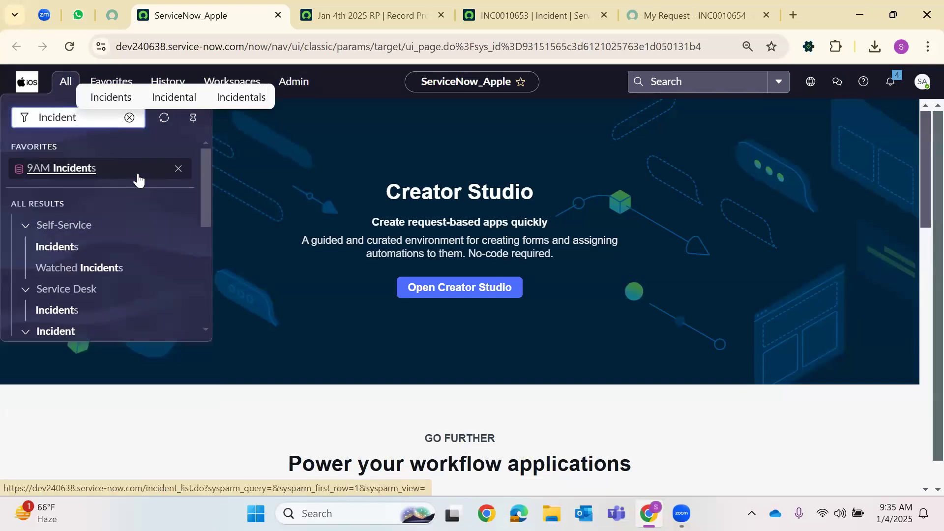
pyautogui.write('.LIST')
pyautogui.press('Return')
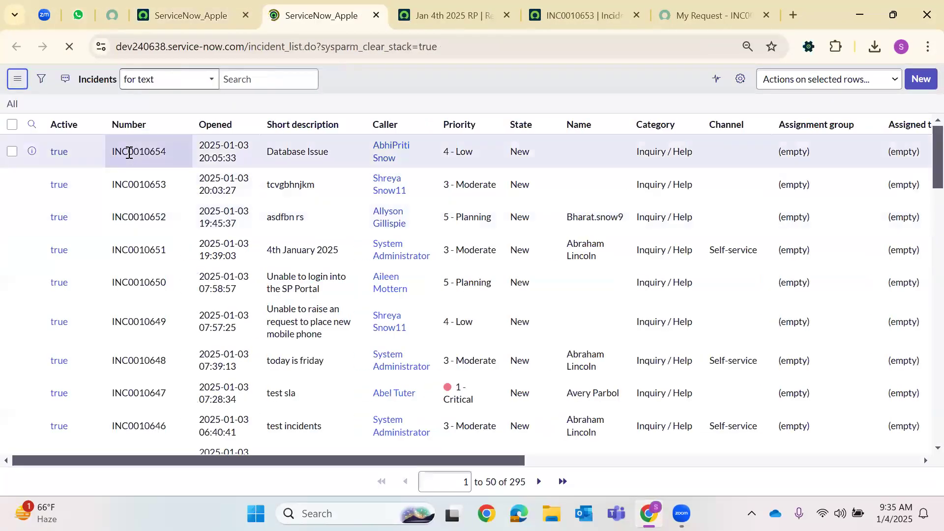
# Find the pasted incident number, open INC0010654 and review its Description and Suggestions text
pyautogui.click(128, 153)
pyautogui.hotkey('ctrl', 'v')
pyautogui.press('Return')
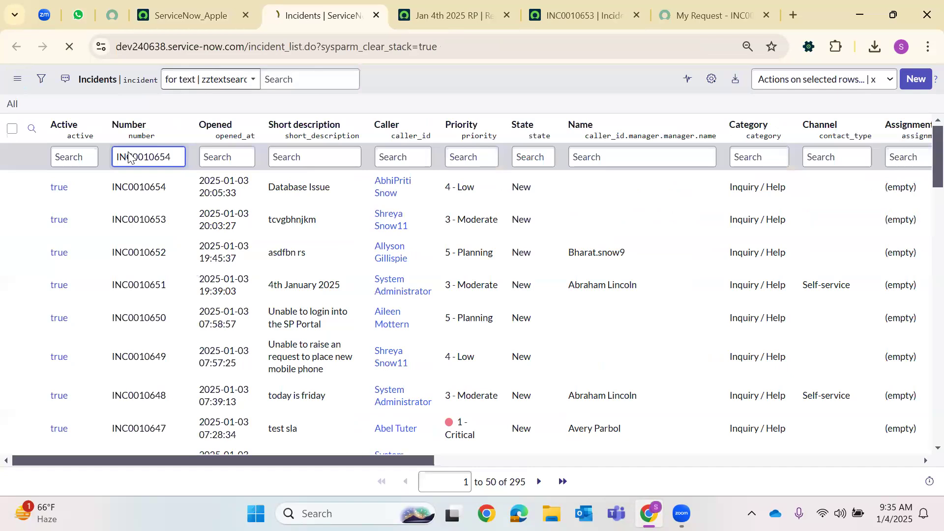
pyautogui.click(60, 189)
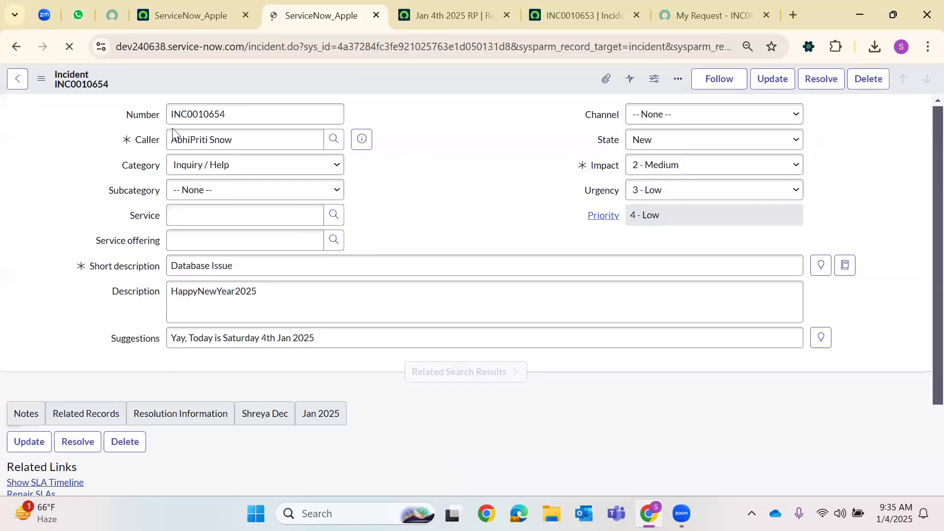
pyautogui.moveTo(171, 311); pyautogui.dragTo(285, 305)
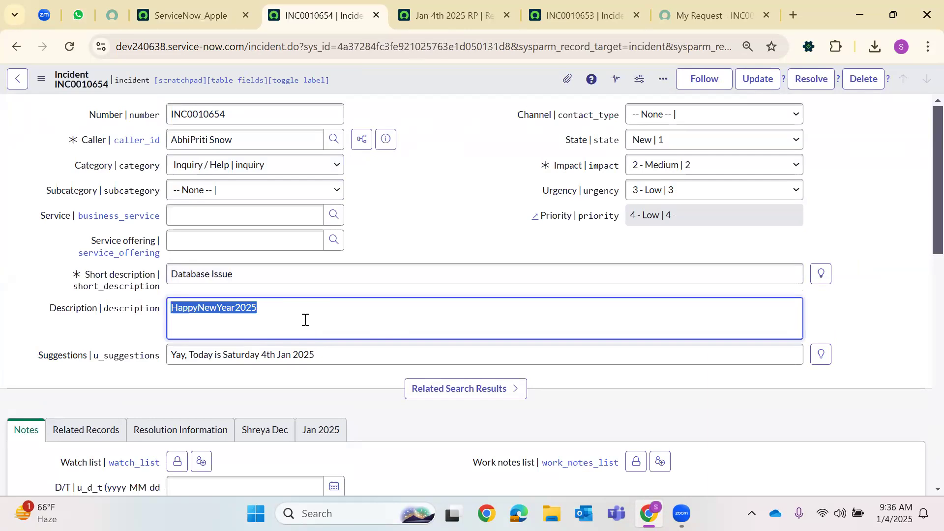
pyautogui.tripleClick(229, 358)
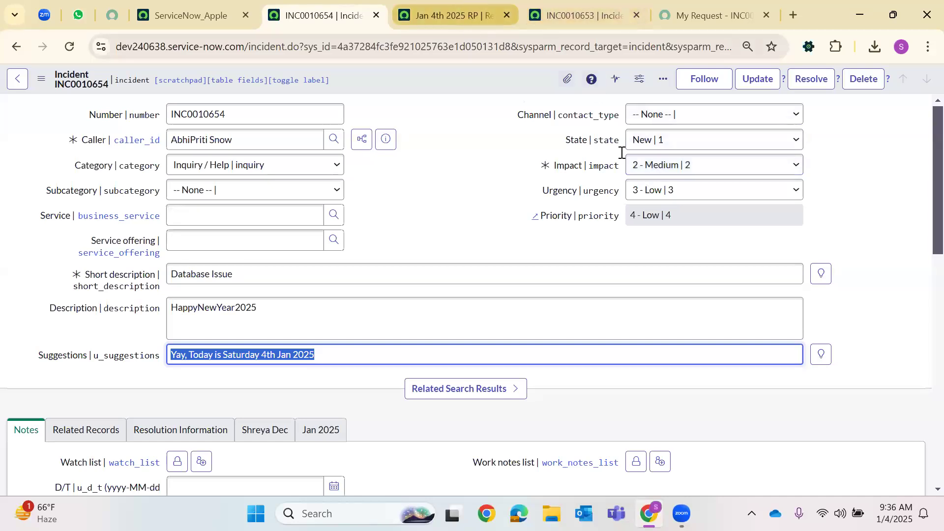
# Return to the Jan 4th 2025 RP record producer definition
pyautogui.click(450, 16)
pyautogui.scroll(-4, 302, 358)
pyautogui.scroll(6, 330, 315)
pyautogui.scroll(10, 429, 292)
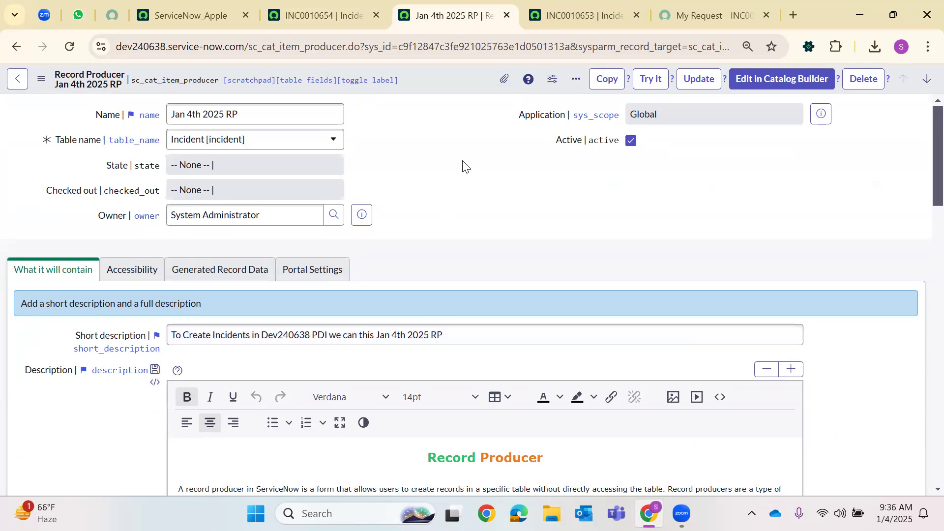
# Step through Variable Sets, Catalog UI Policies and Not Available For, ending on the empty Available For list
pyautogui.scroll(-20, 438, 137)
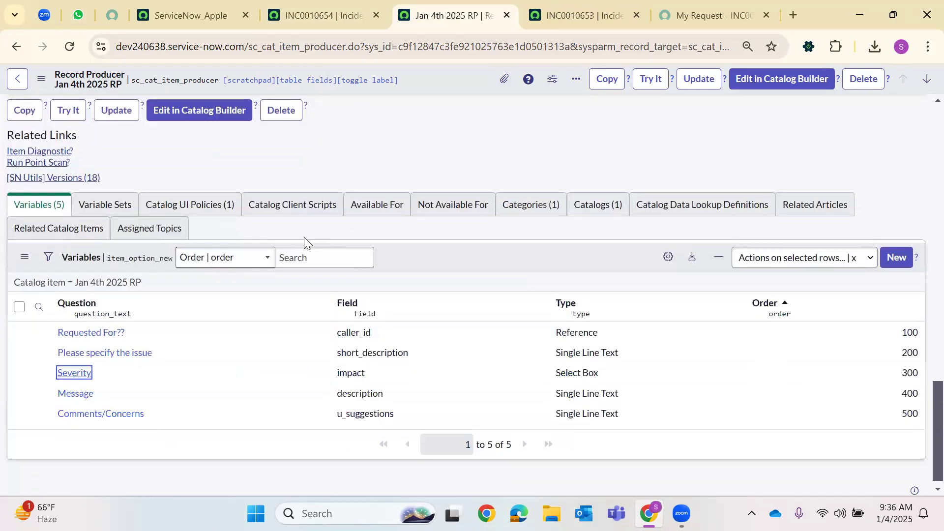
pyautogui.click(103, 210)
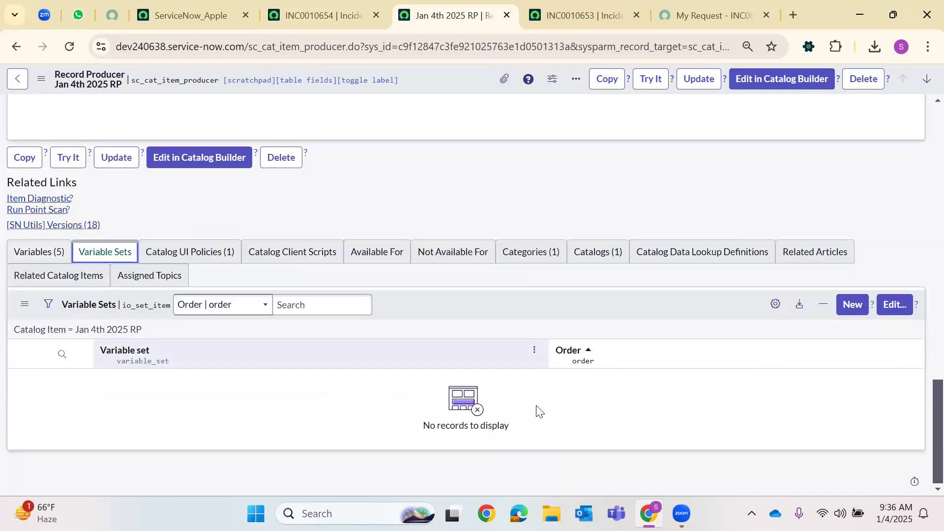
pyautogui.click(222, 252)
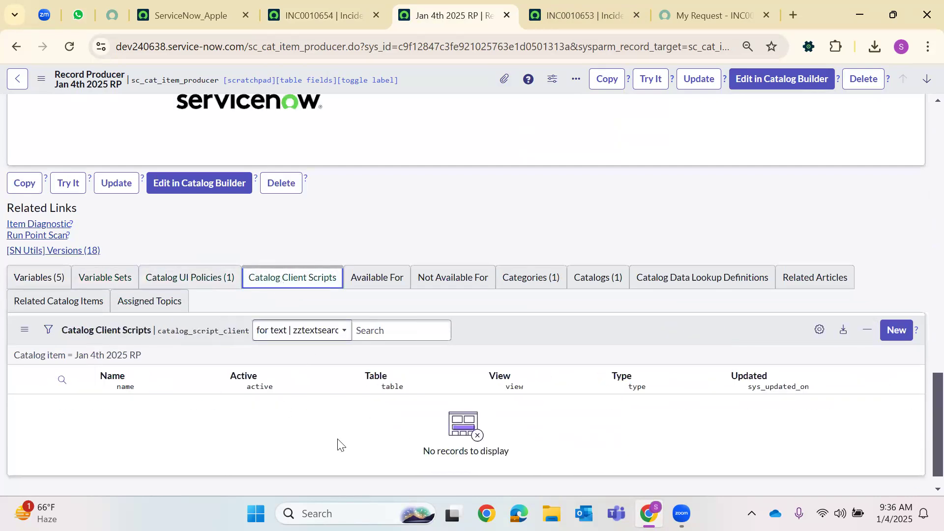
pyautogui.click(377, 289)
pyautogui.click(443, 290)
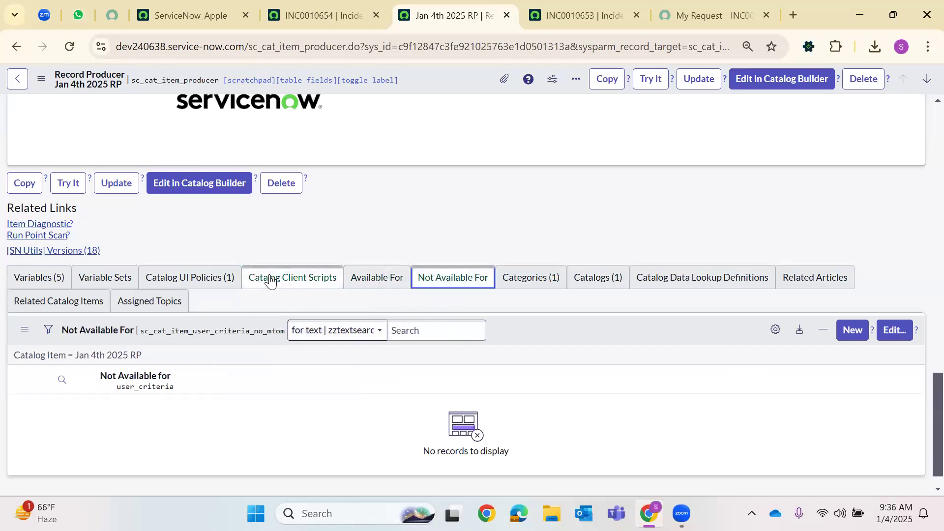
pyautogui.click(324, 279)
pyautogui.click(377, 278)
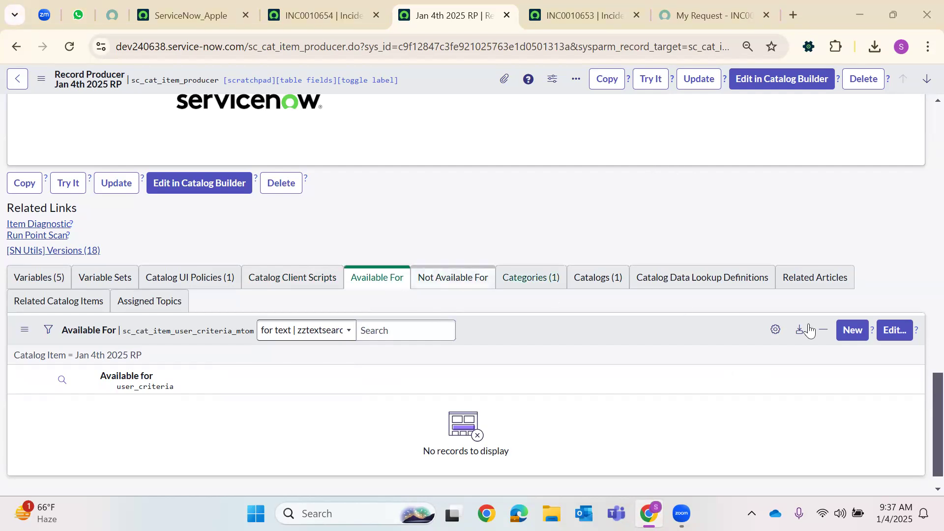
# Add Users with 'itil' role to Jan 4th 2025 RP's Available For members and save
pyautogui.click(894, 331)
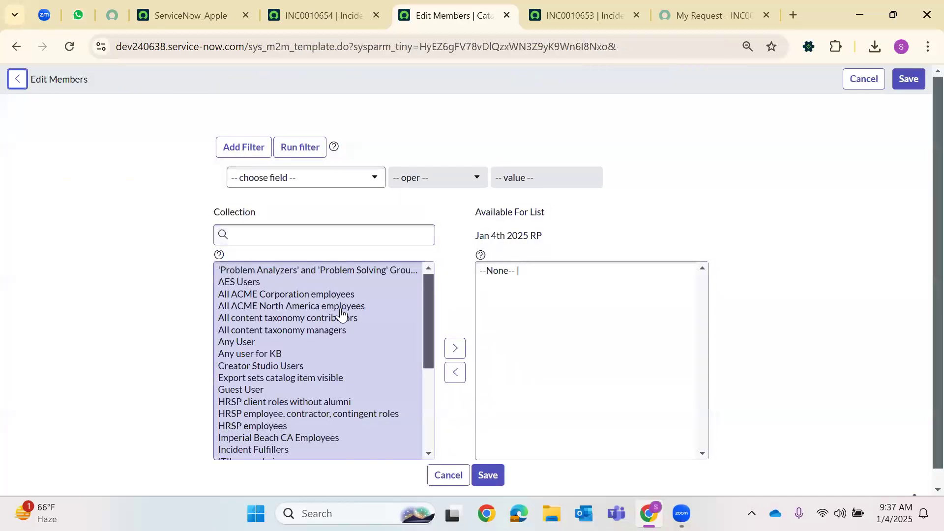
pyautogui.scroll(-5, 325, 325)
pyautogui.scroll(5, 249, 363)
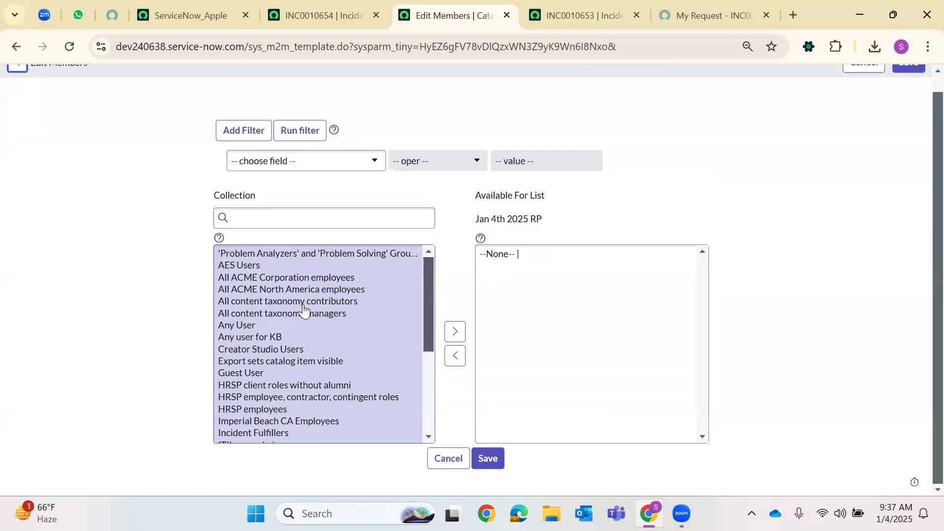
pyautogui.scroll(-3, 237, 381)
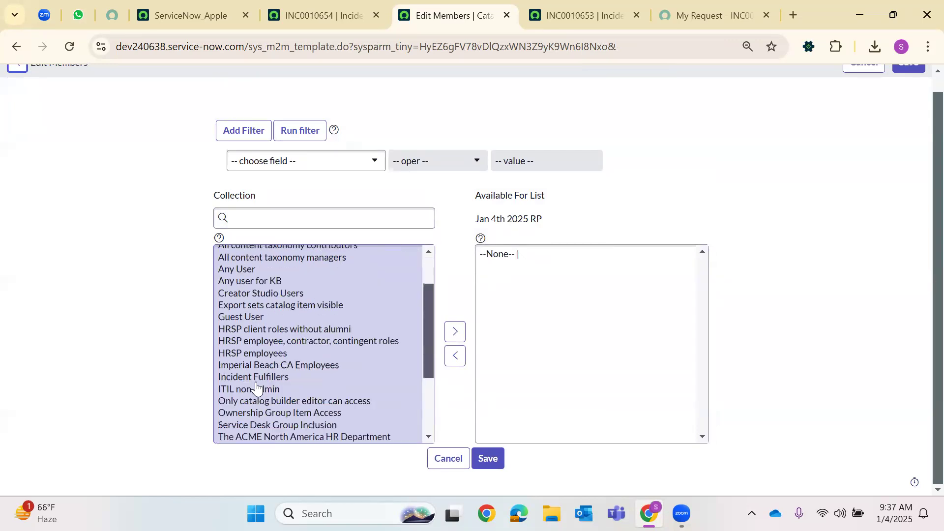
pyautogui.click(232, 387)
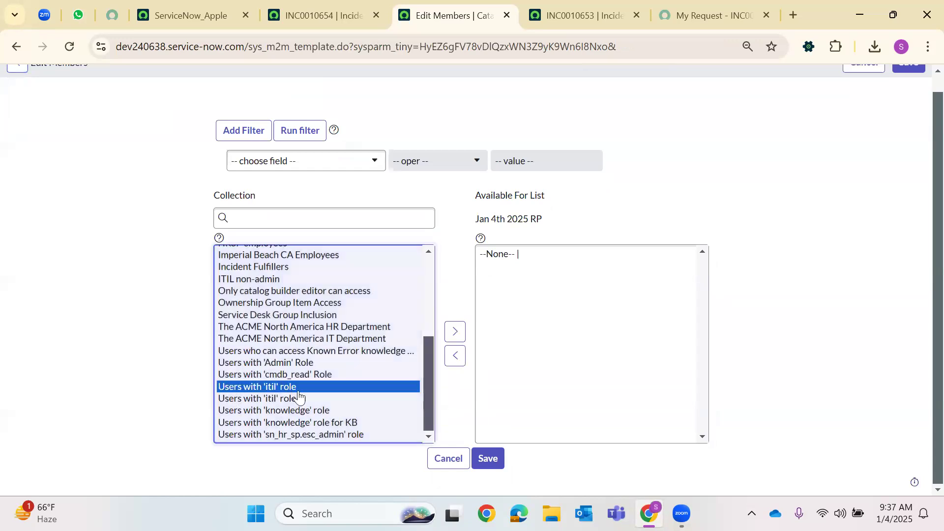
pyautogui.click(450, 330)
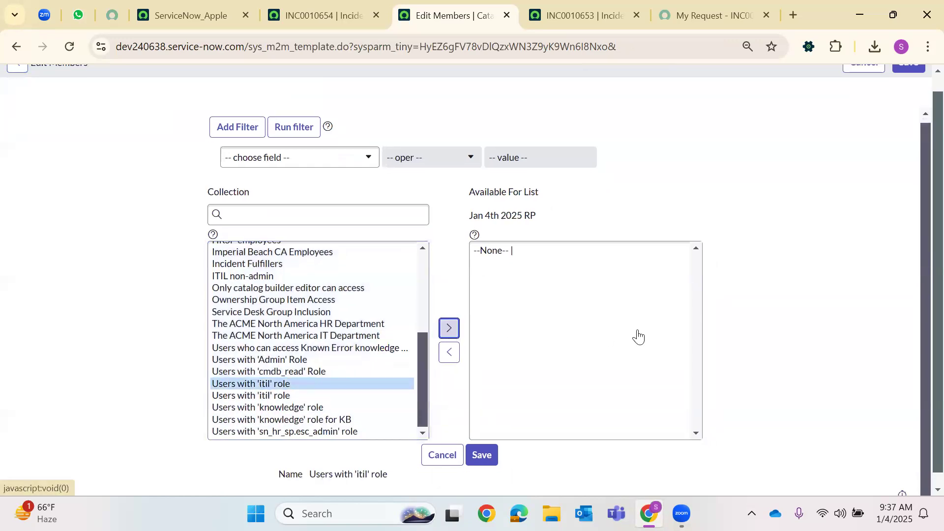
pyautogui.click(910, 80)
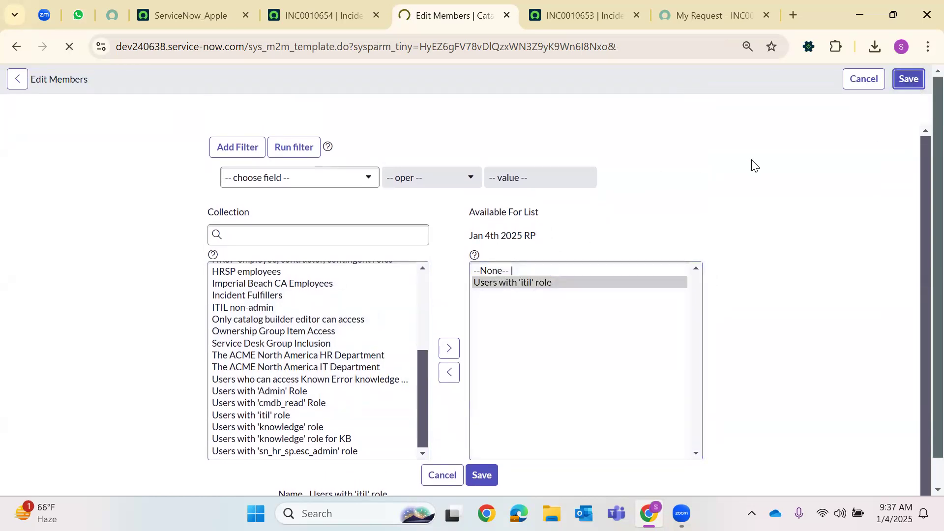
# Open the Users list with sys_user.LIST from the home tab's navigator
pyautogui.click(208, 9)
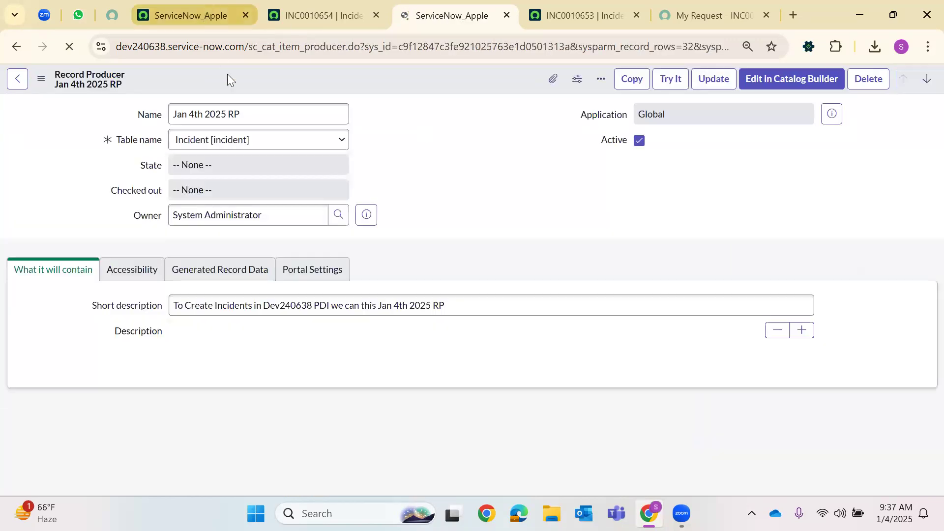
pyautogui.click(65, 85)
pyautogui.write('sys')
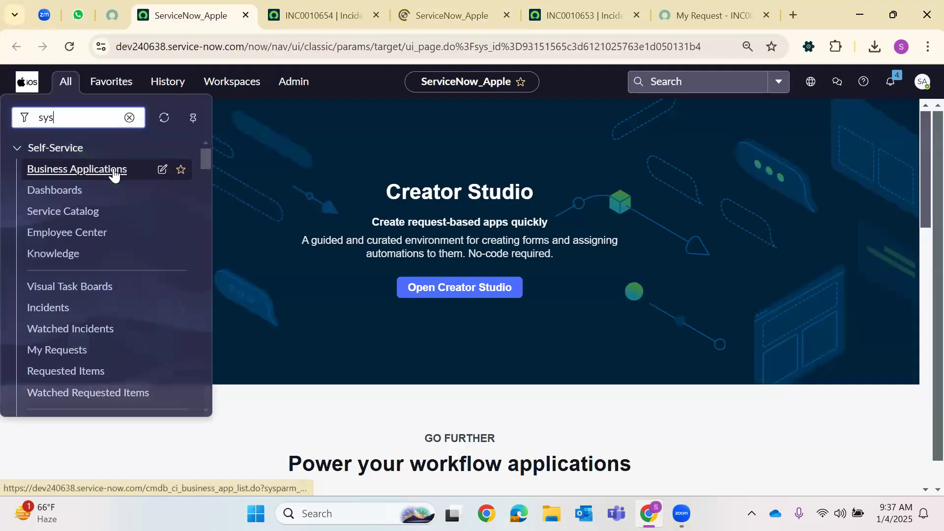
pyautogui.write('_user')
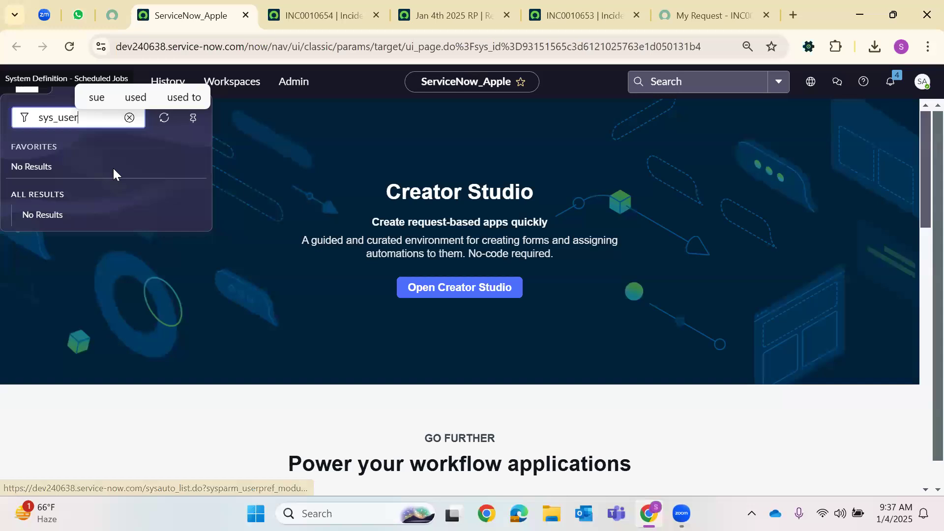
pyautogui.write('.LIST')
pyautogui.press('Return')
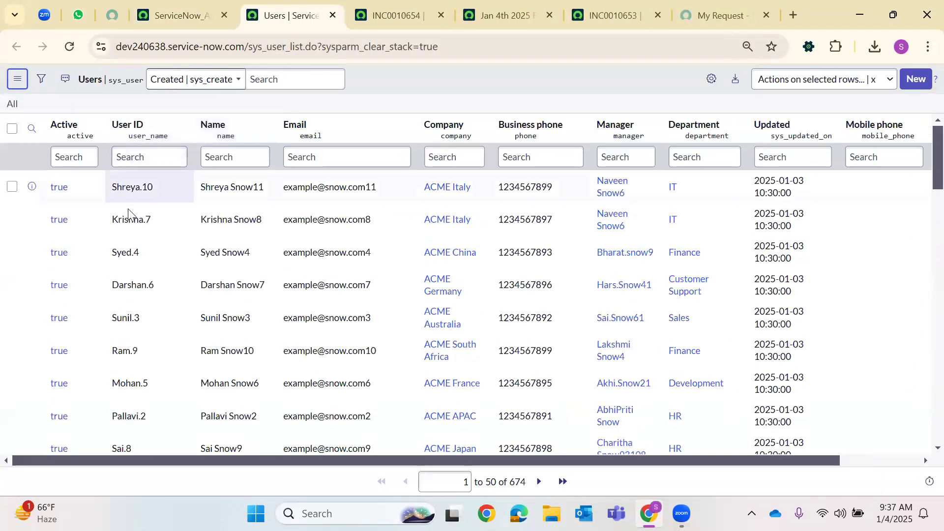
# Filter Users to Roles is ITIL and open the first ITIL user in a new tab
pyautogui.click(42, 80)
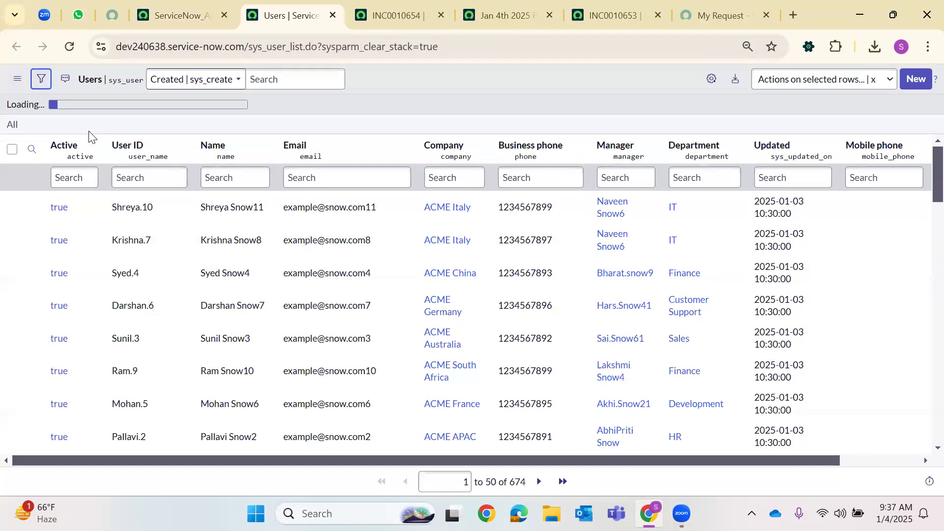
pyautogui.click(84, 137)
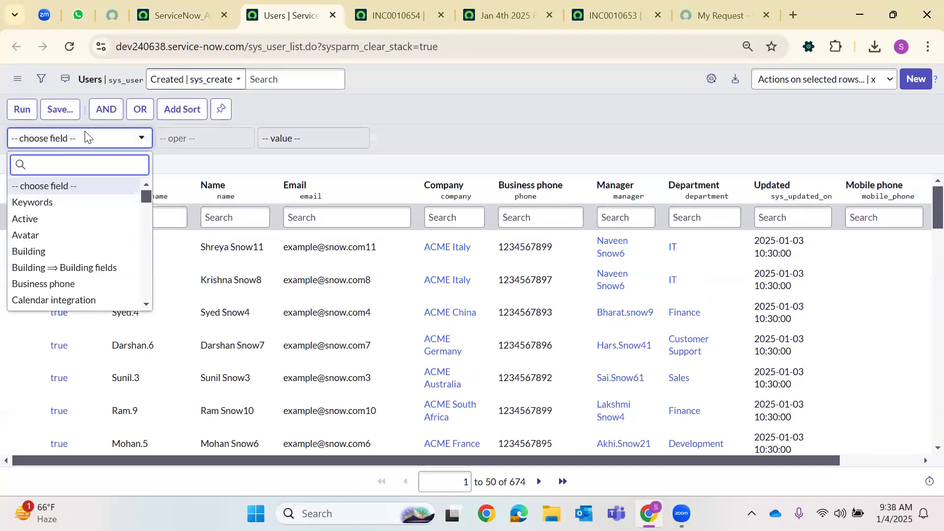
pyautogui.write('role')
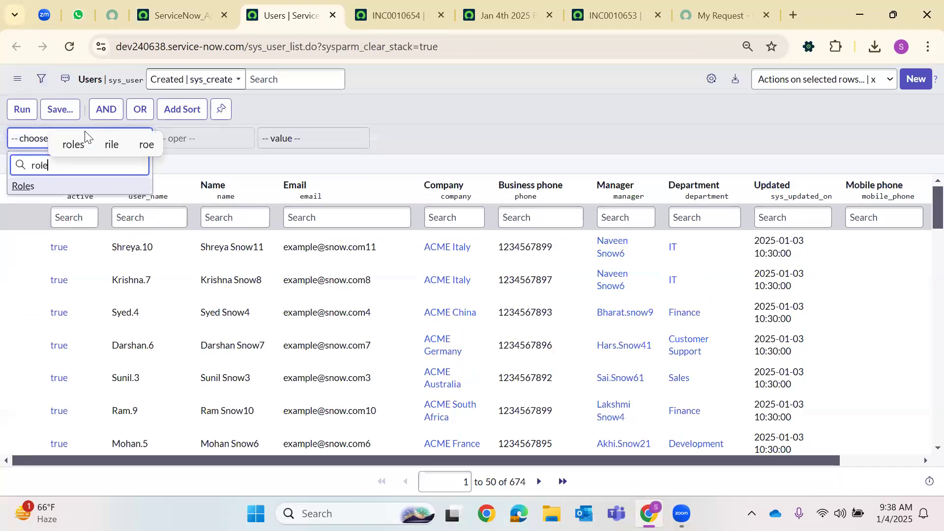
pyautogui.click(140, 186)
pyautogui.click(285, 130)
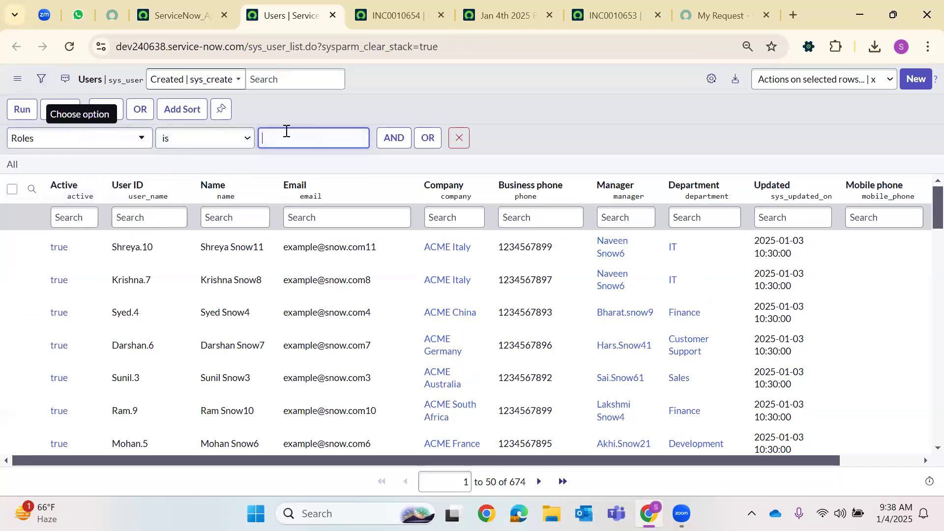
pyautogui.write('ITIL')
pyautogui.press('Return')
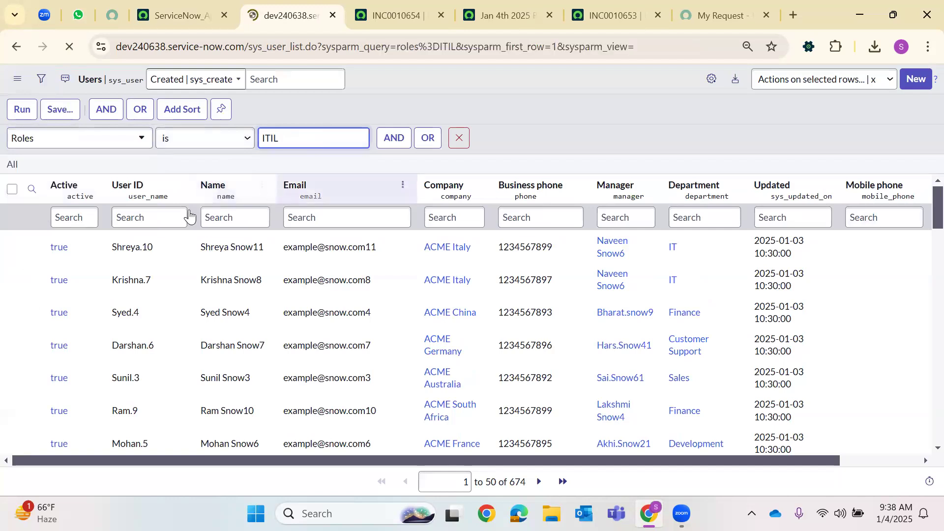
pyautogui.scroll(-5, 133, 186)
pyautogui.scroll(6, 175, 425)
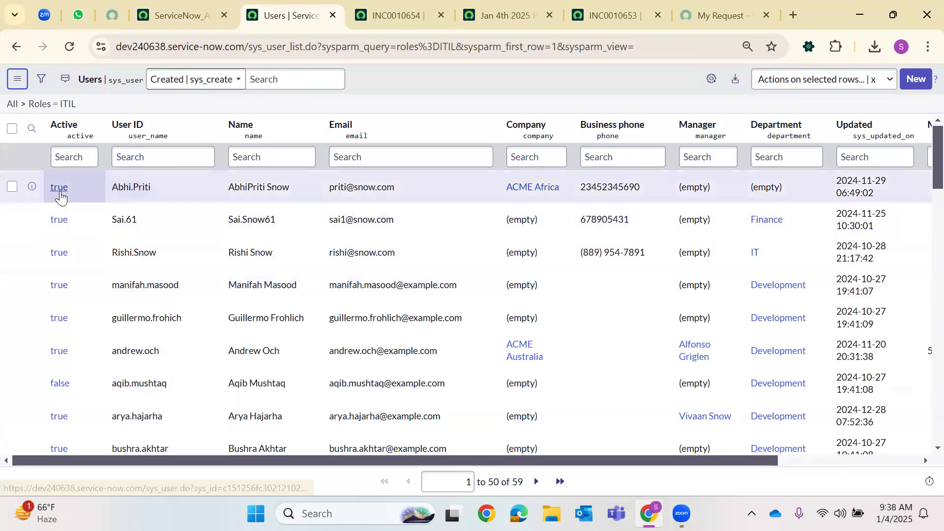
pyautogui.rightClick(59, 193)
pyautogui.click(132, 212)
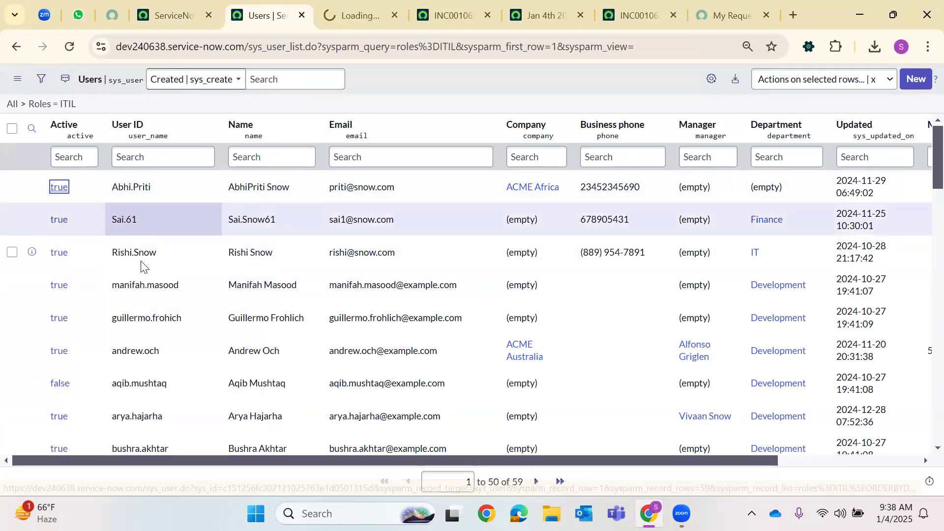
# Change the filter to Roles is not ITIL and open a non-ITIL user in a new tab
pyautogui.scroll(-15, 141, 266)
pyautogui.scroll(4, 143, 184)
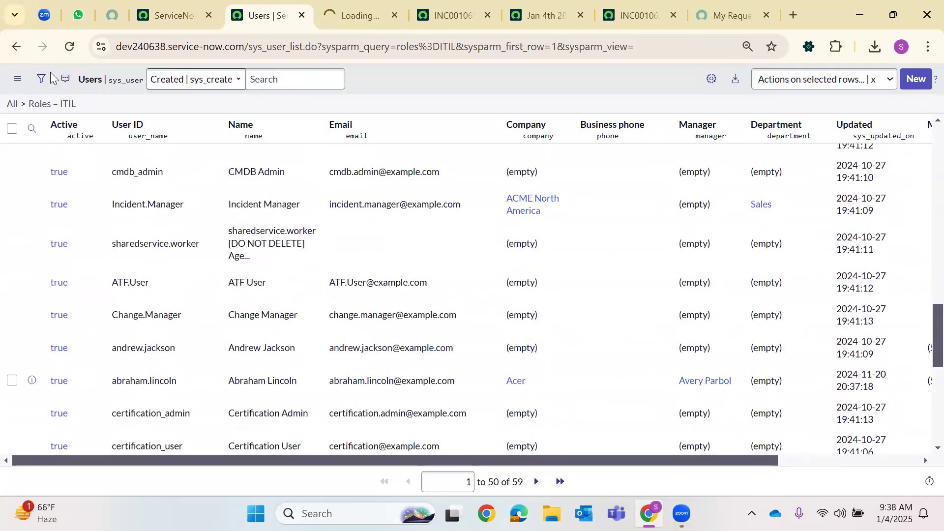
pyautogui.click(46, 77)
pyautogui.click(165, 137)
pyautogui.click(200, 177)
pyautogui.click(22, 109)
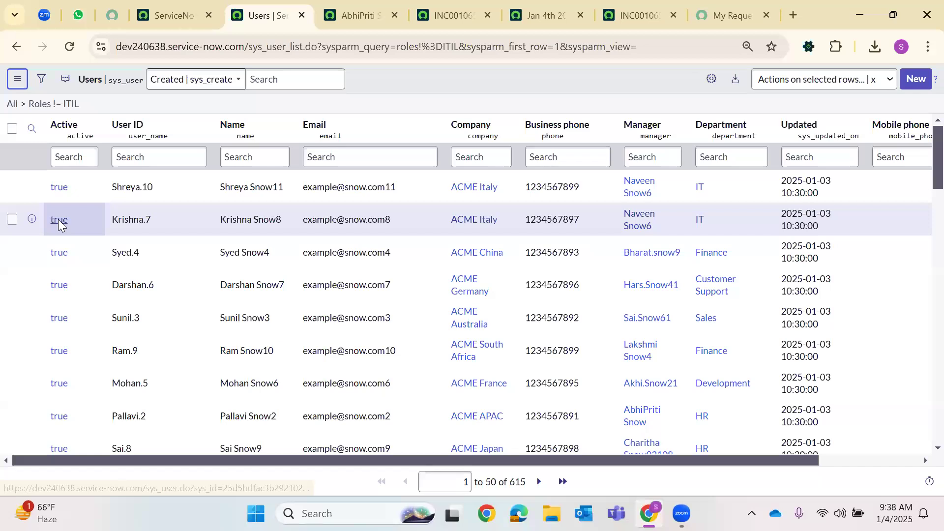
pyautogui.rightClick(59, 224)
pyautogui.click(127, 241)
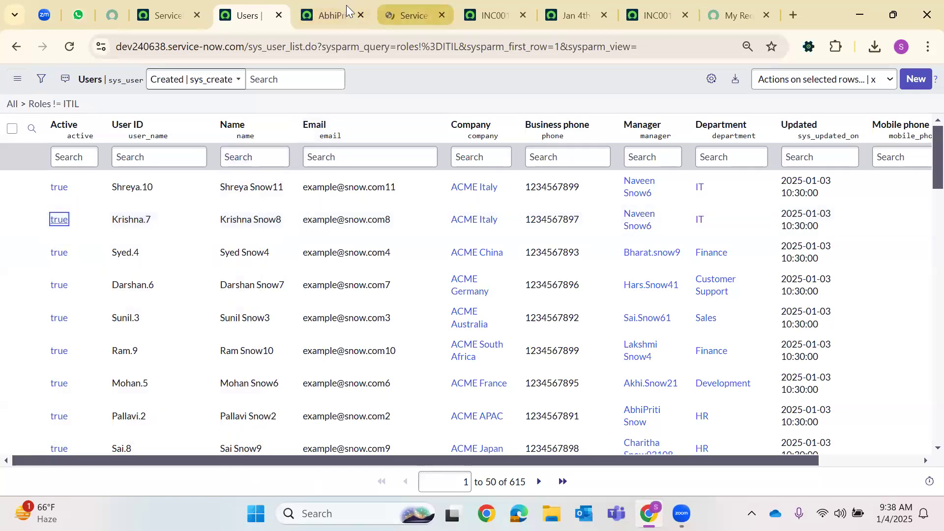
# Show the ITIL user's Roles related list
pyautogui.click(347, 10)
pyautogui.scroll(-10, 354, 243)
pyautogui.click(132, 277)
# Search the ITIL user's Roles list for itil to confirm the role is held
pyautogui.click(43, 356)
pyautogui.click(99, 383)
pyautogui.write('it')
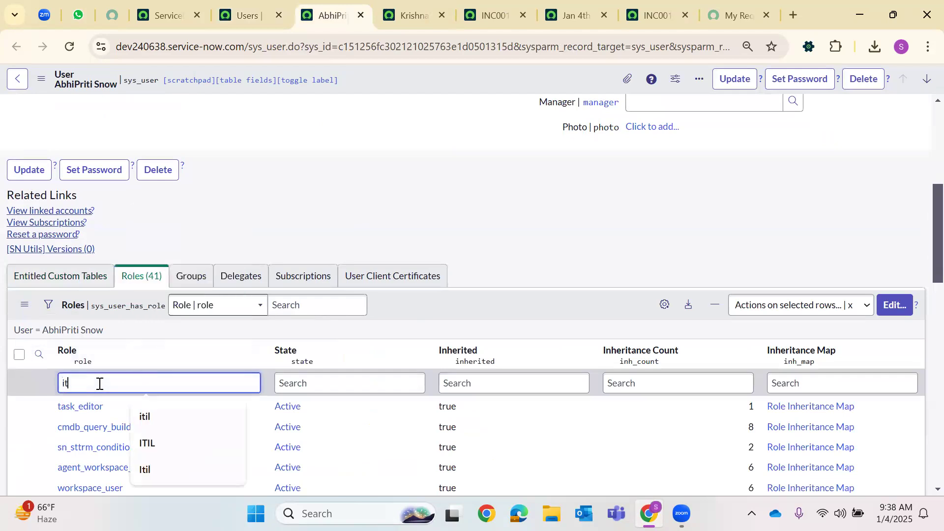
pyautogui.write('il')
pyautogui.press('Return')
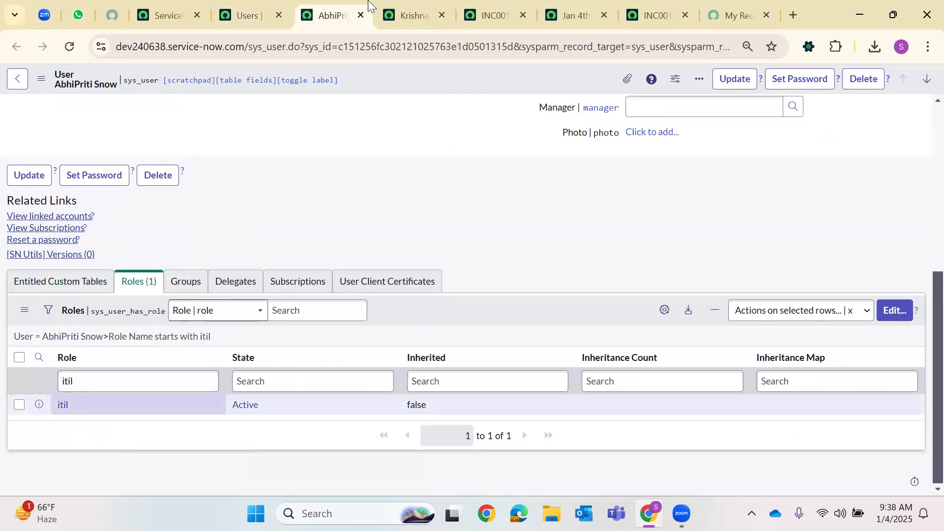
# Start editing the non-ITIL user's role memberships from their Roles list
pyautogui.click(411, 16)
pyautogui.scroll(-7, 129, 277)
pyautogui.click(131, 276)
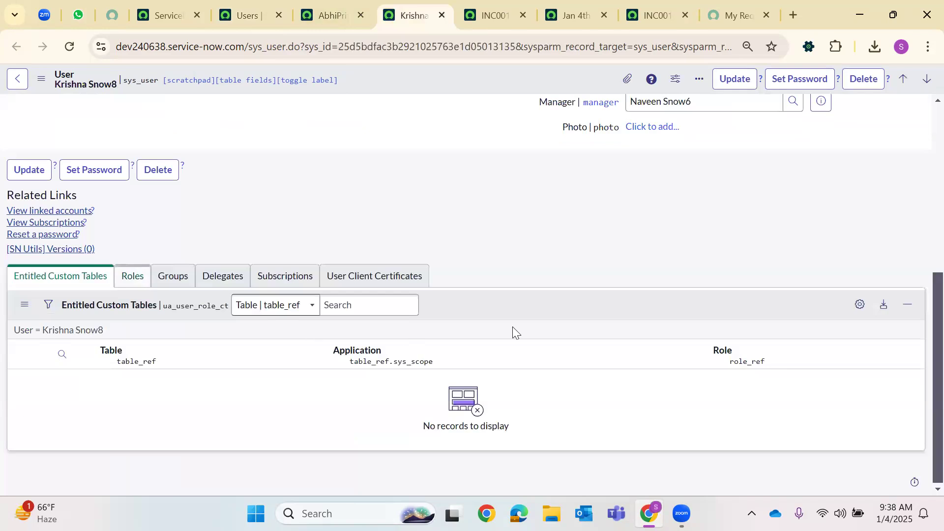
pyautogui.click(894, 306)
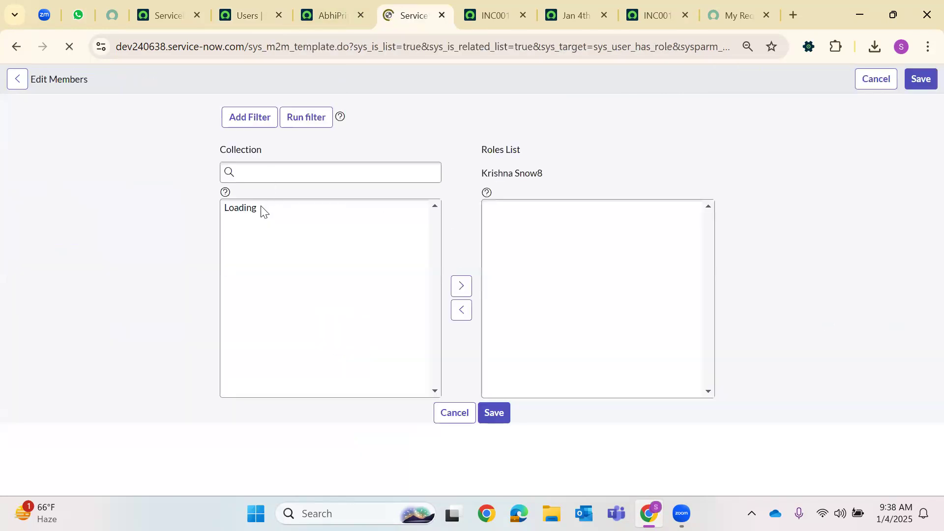
pyautogui.click(252, 241)
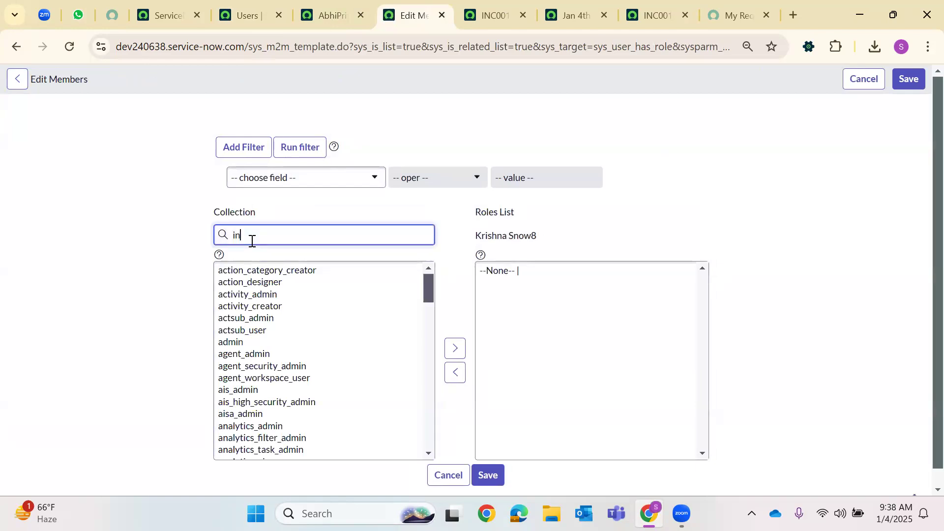
# Search incident_ma and move incident_manager into the non-ITIL user's Roles List
pyautogui.write('incident_m')
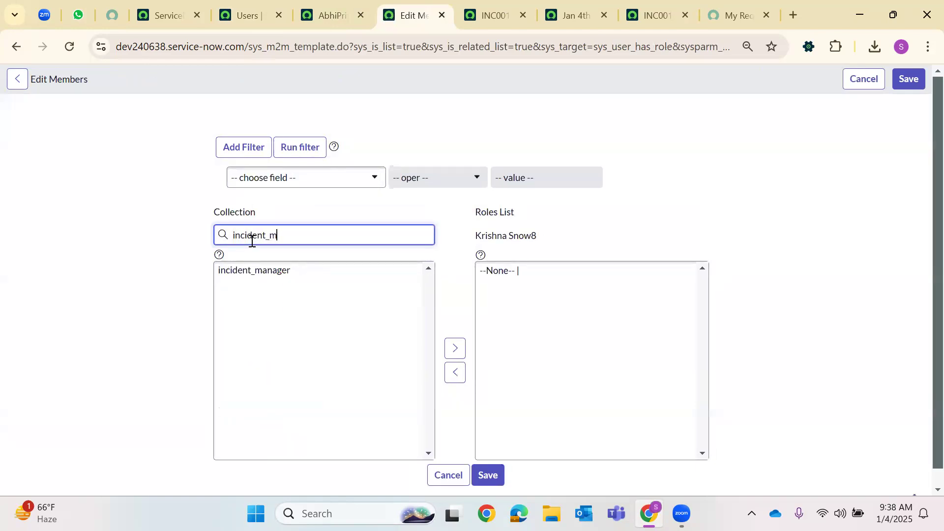
pyautogui.write('a')
pyautogui.click(246, 271)
pyautogui.click(449, 333)
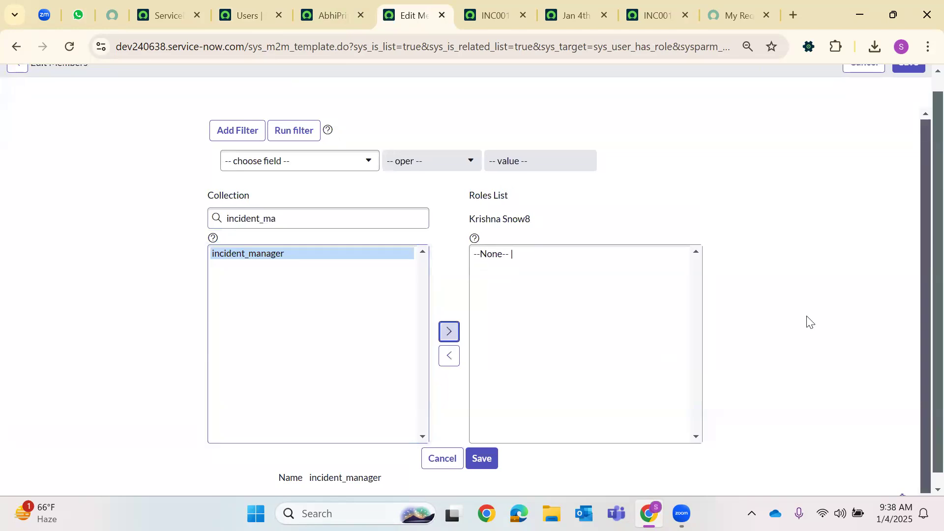
pyautogui.scroll(1, 902, 105)
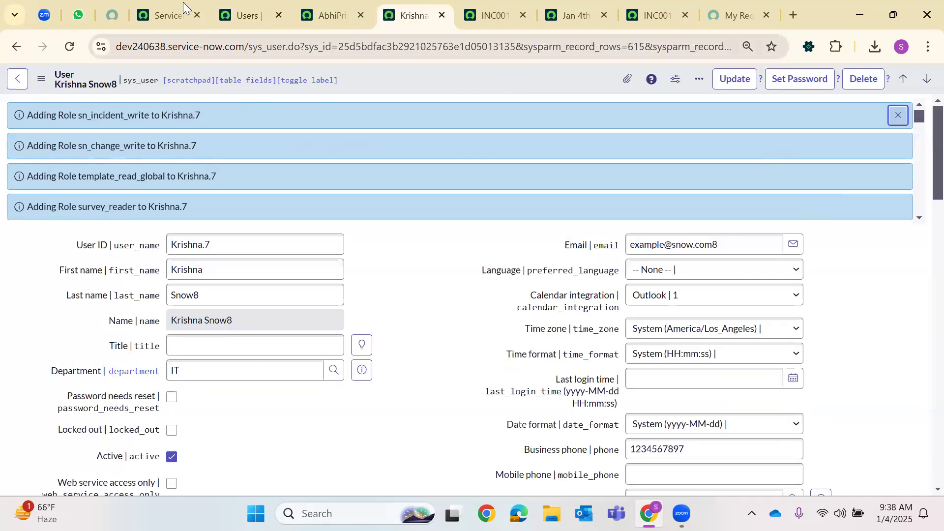
# Copy the ITIL user's User ID and return to the Creator Studio home tab
pyautogui.click(326, 11)
pyautogui.scroll(6, 365, 143)
pyautogui.doubleClick(187, 110)
pyautogui.rightClick(201, 116)
pyautogui.click(239, 183)
pyautogui.click(165, 15)
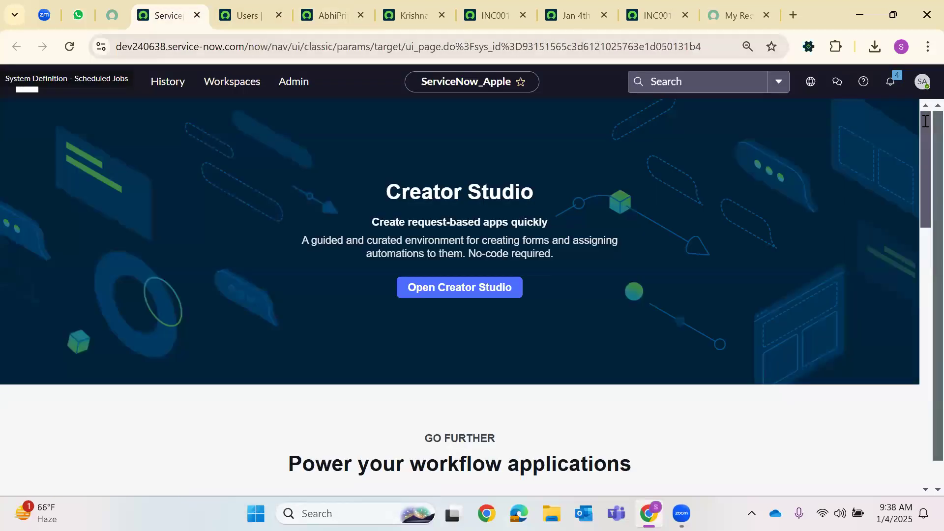
# Impersonate the ITIL user by pasting their copied User ID into Impersonate User
pyautogui.click(923, 86)
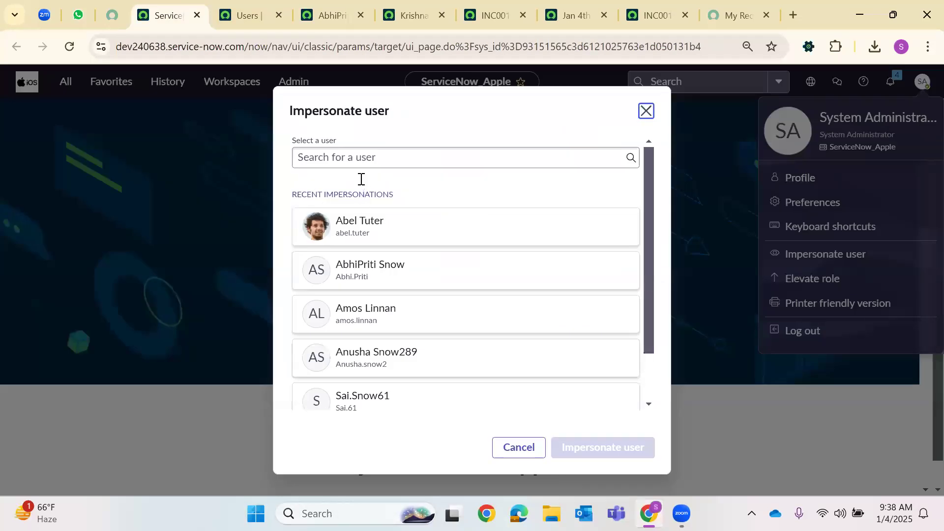
pyautogui.click(361, 157)
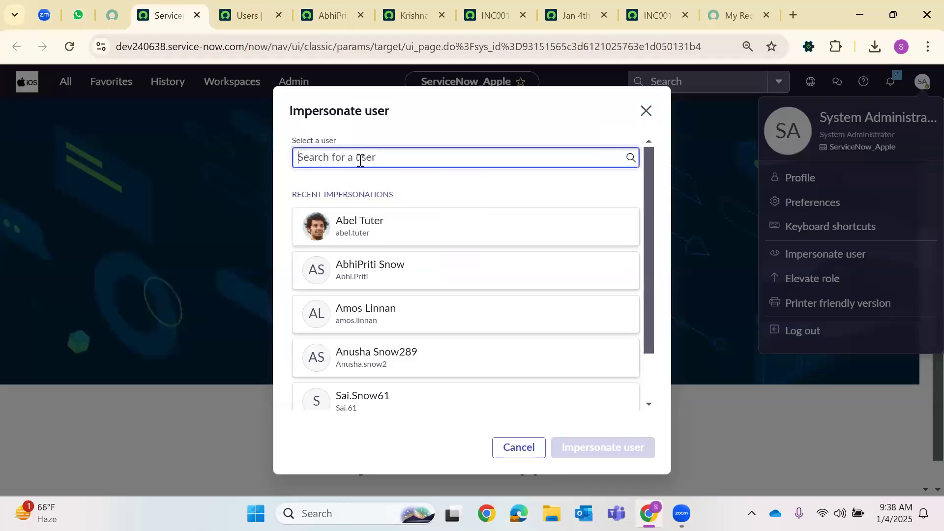
pyautogui.rightClick(361, 160)
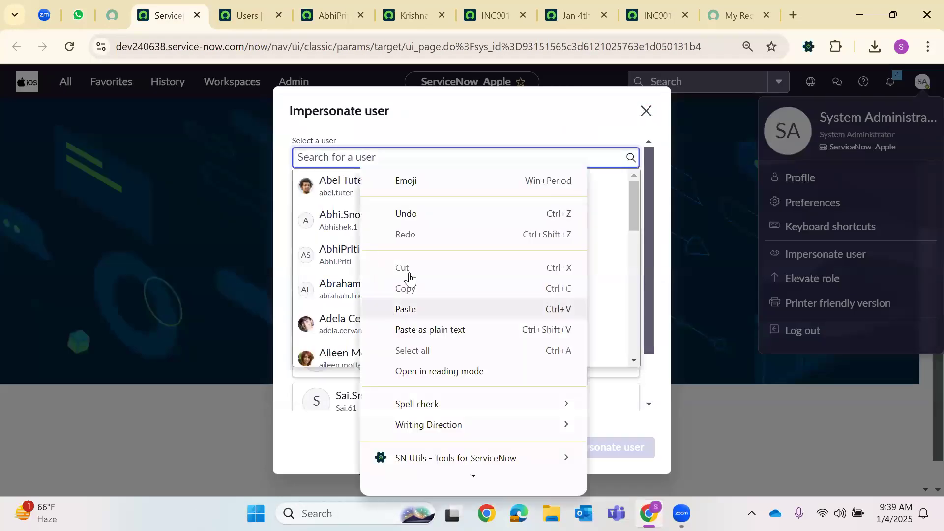
pyautogui.click(407, 309)
pyautogui.click(371, 263)
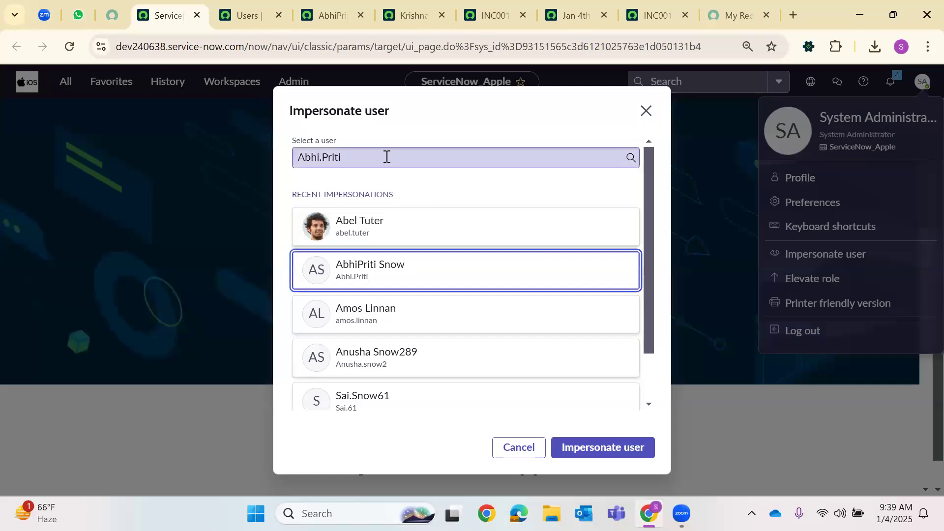
pyautogui.scroll(-1, 487, 394)
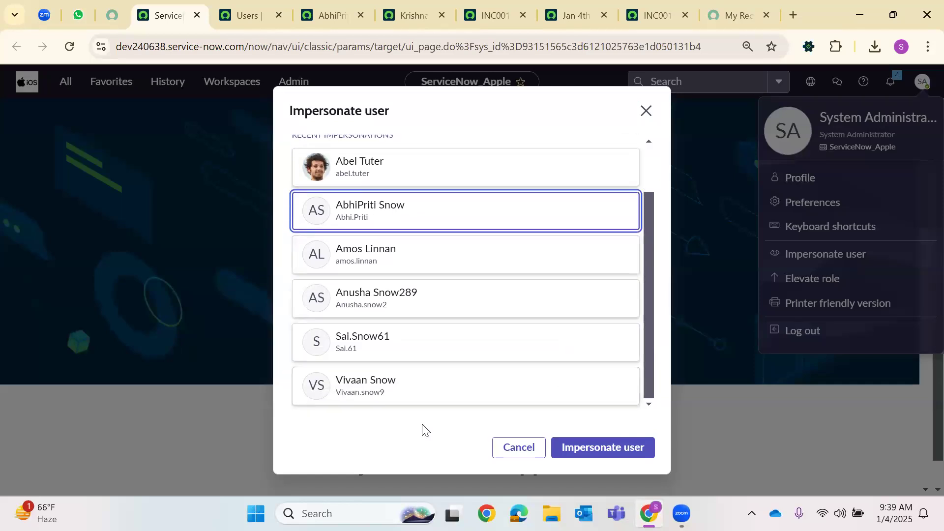
pyautogui.press('Tab')
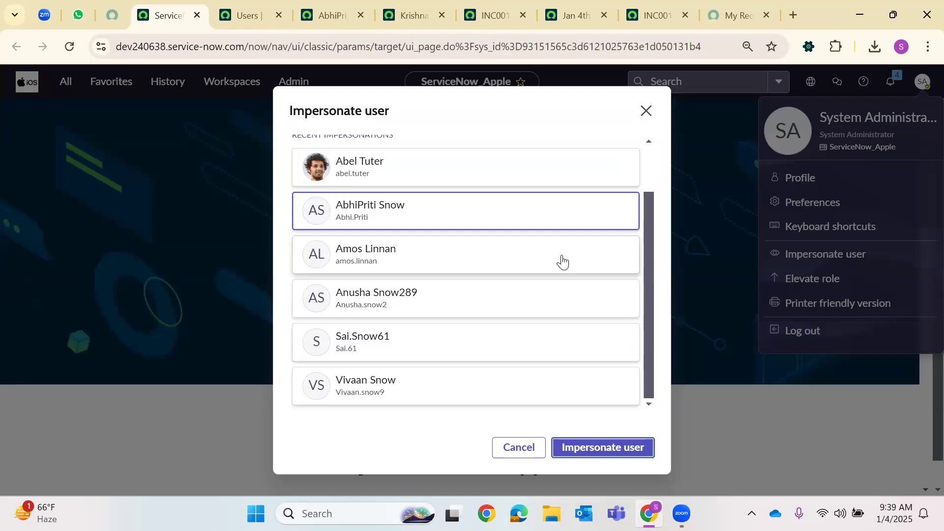
pyautogui.click(578, 450)
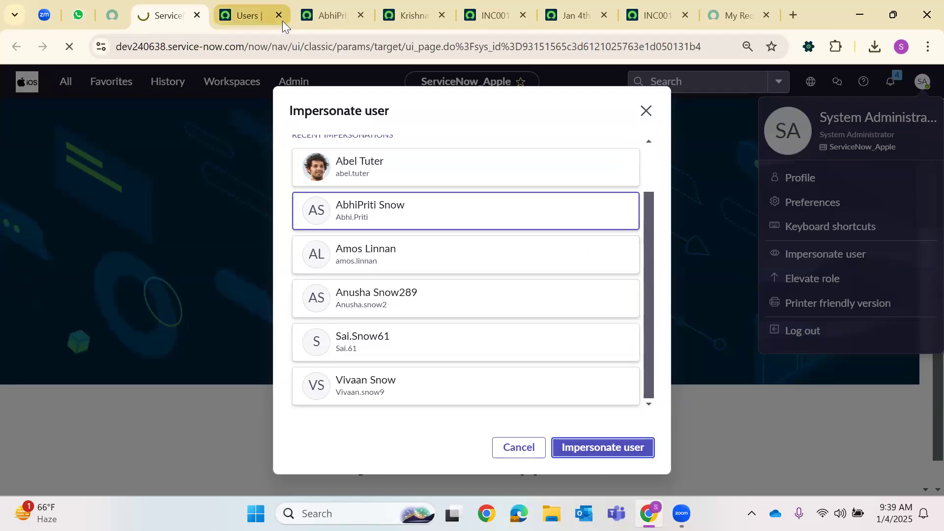
# Close the Users list and extra tabs, then filter the navigator for incident
pyautogui.click(279, 16)
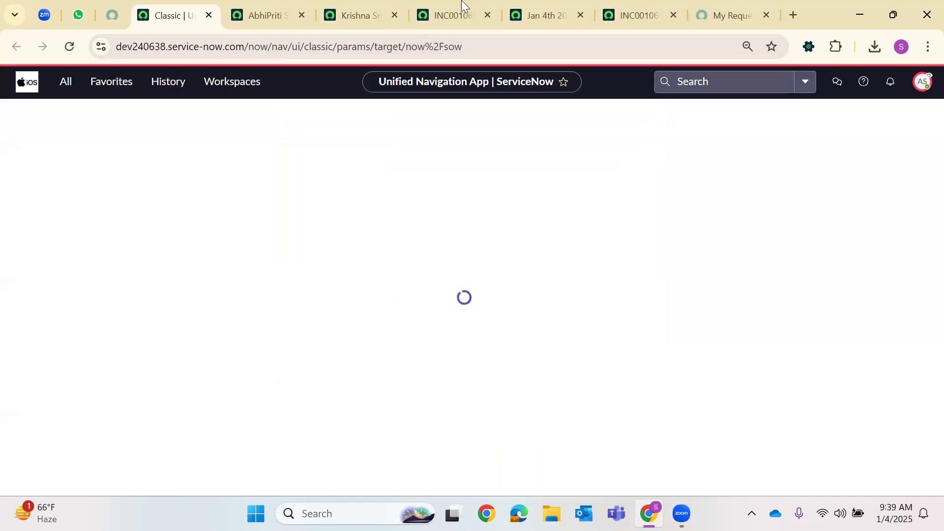
pyautogui.rightClick(365, 7)
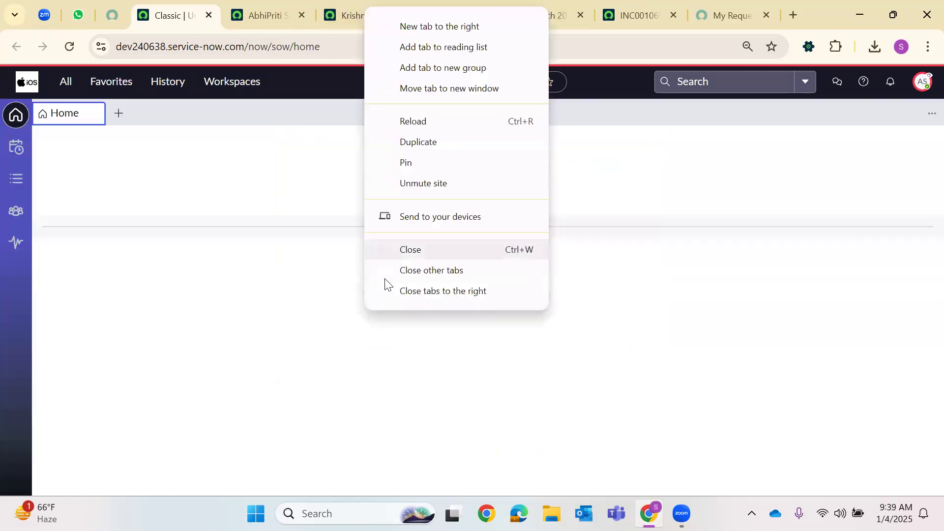
pyautogui.click(390, 292)
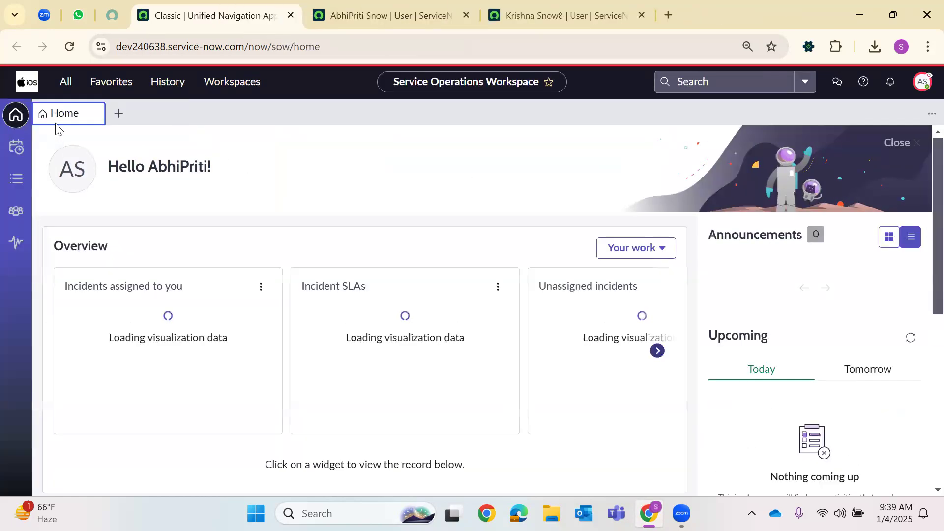
pyautogui.click(65, 84)
pyautogui.write('inc')
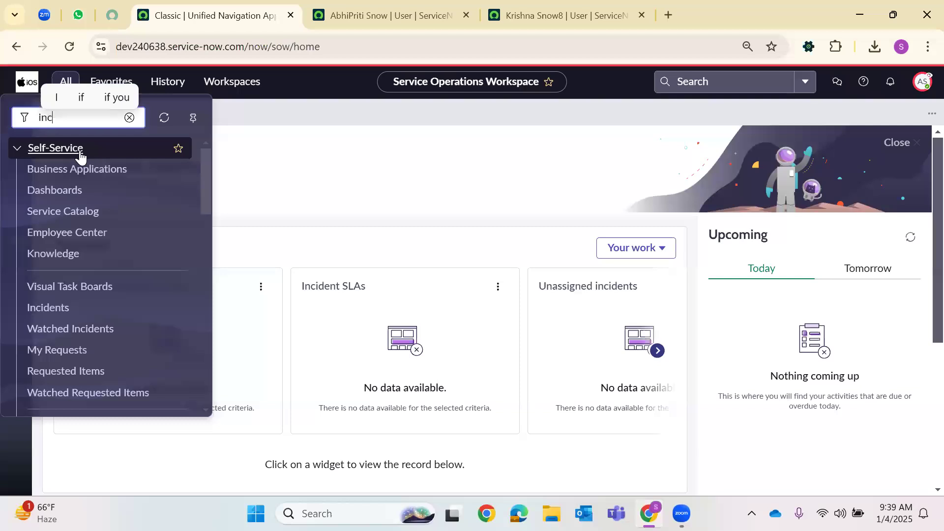
pyautogui.write('ident')
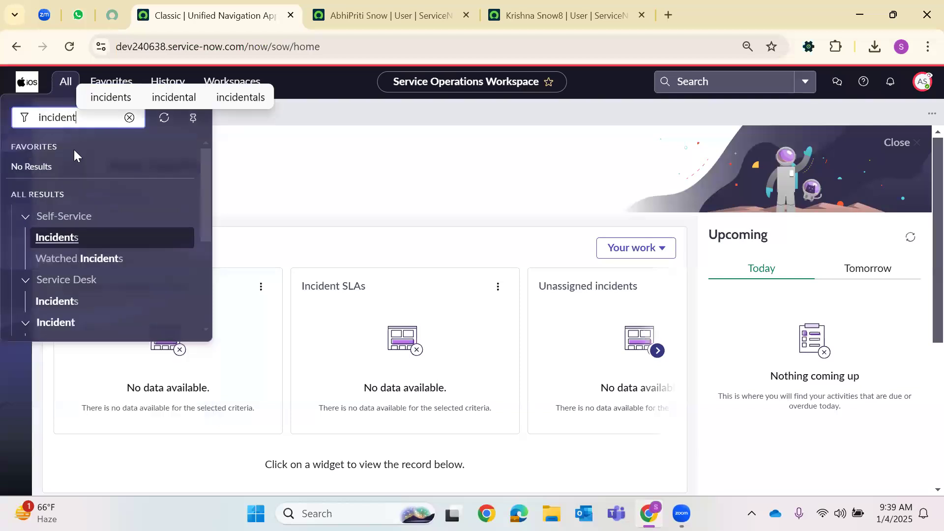
pyautogui.scroll(-3, 81, 172)
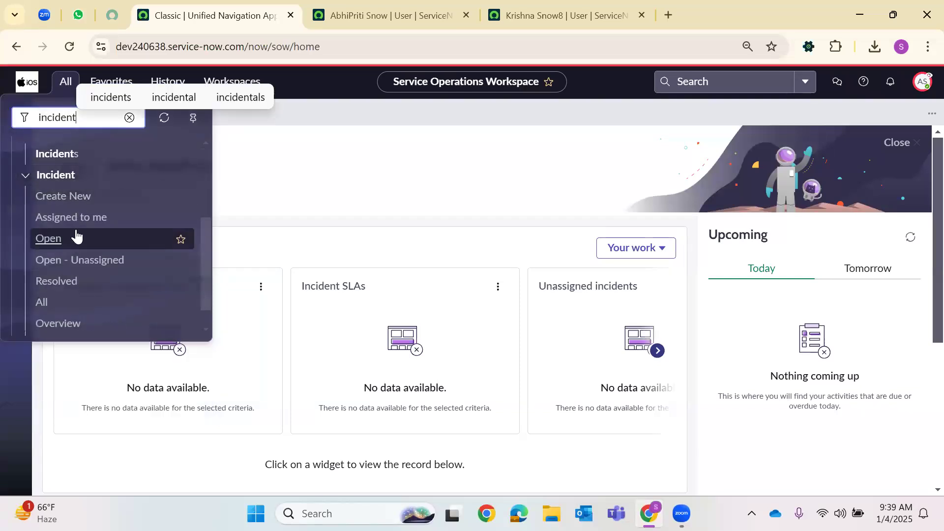
pyautogui.scroll(3, 85, 165)
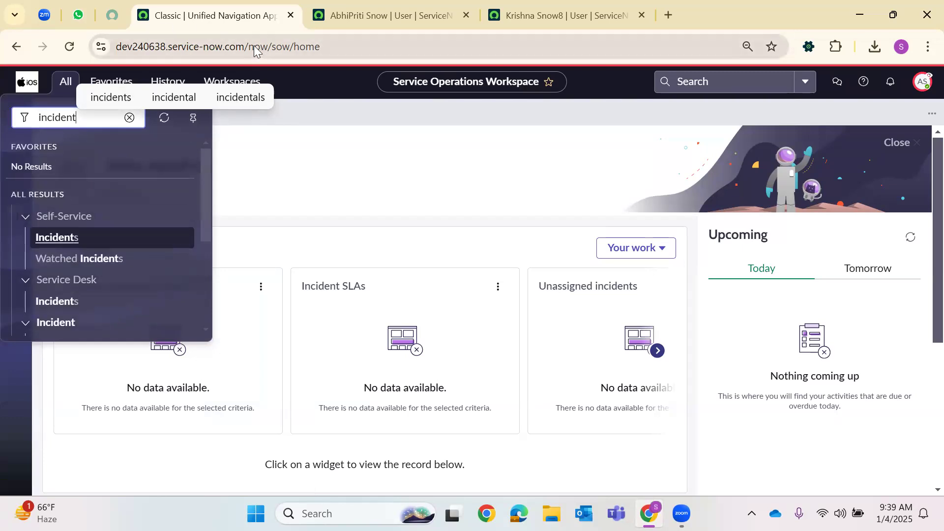
# Copy the instance's base address and paste it into a new browser tab
pyautogui.moveTo(242, 44); pyautogui.dragTo(227, 49)
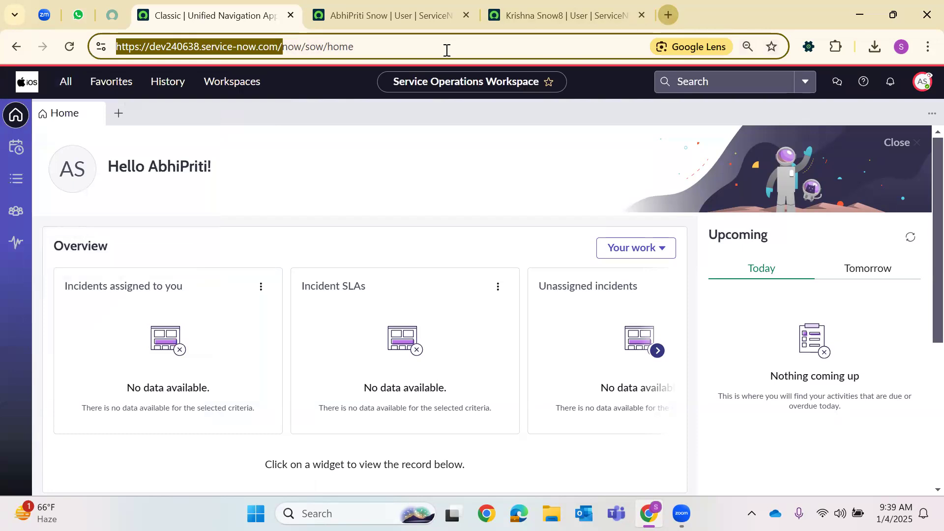
pyautogui.hotkey('ctrl', 'c')
pyautogui.hotkey('ctrl', 't')
pyautogui.hotkey('ctrl', 'v')
# Load the /sp Service Portal, search 2025Jan and open the Jan 4th 2025 RP form
pyautogui.write('s')
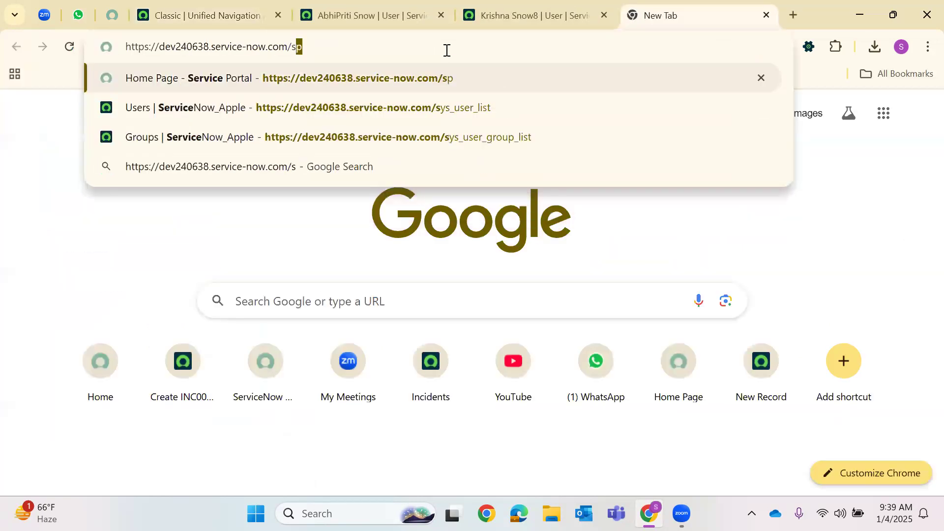
pyautogui.write('p')
pyautogui.press('Return')
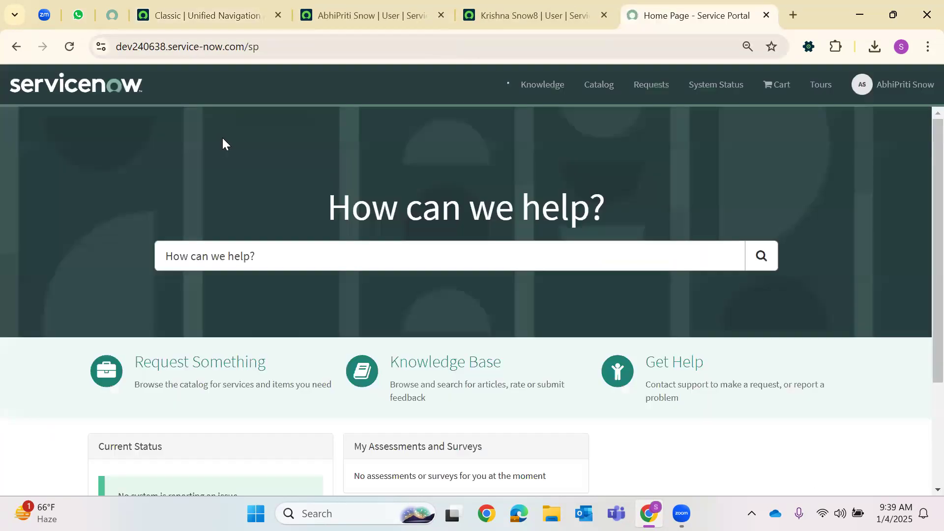
pyautogui.click(346, 251)
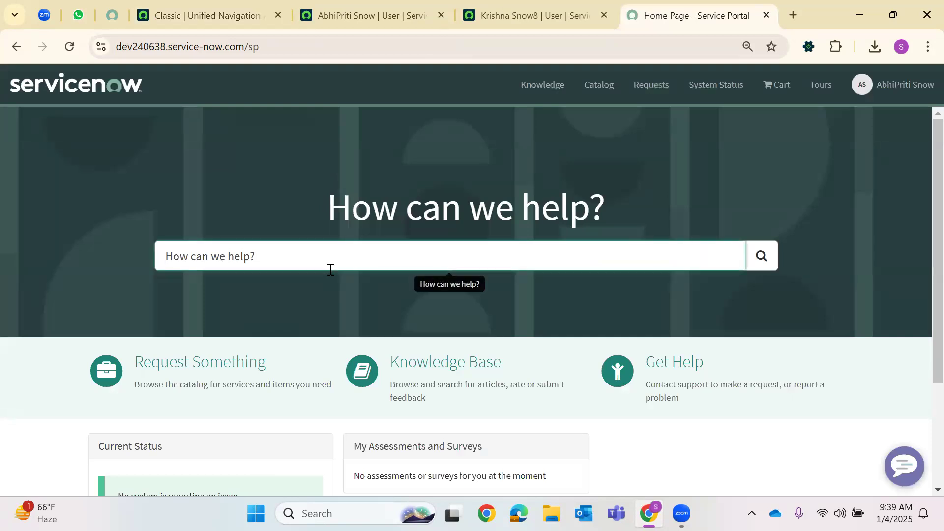
pyautogui.write('2025Jan')
pyautogui.press('Return')
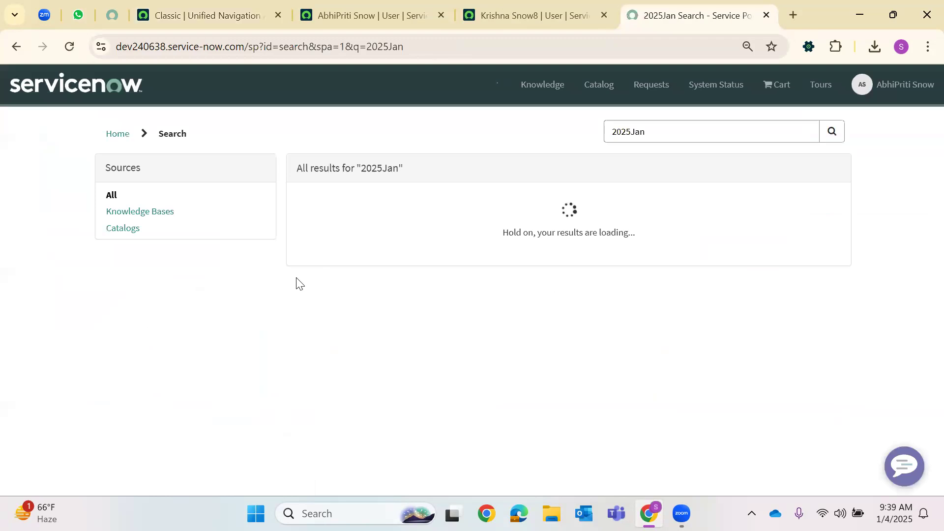
pyautogui.click(401, 219)
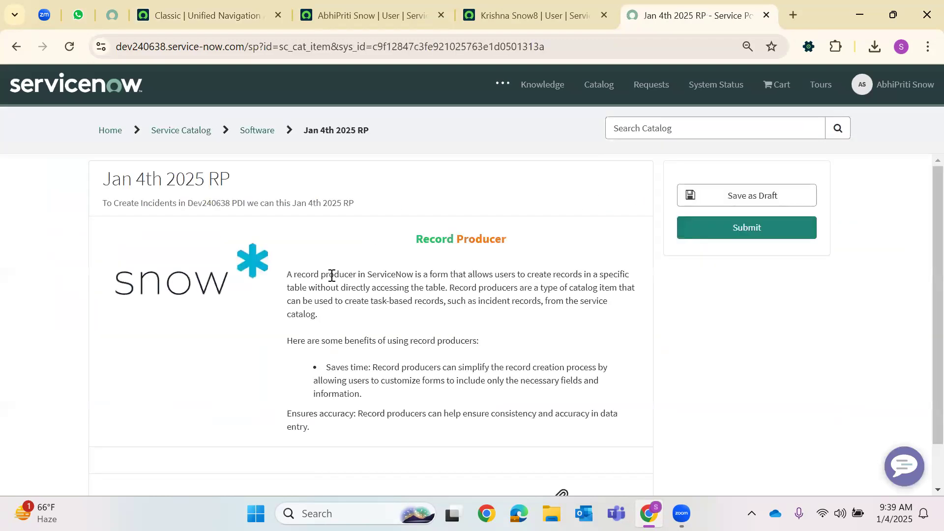
# Set Requested For, enter issue 'Unable to raise fresh request' and severity 3 - Low
pyautogui.scroll(-3, 197, 359)
pyautogui.click(164, 321)
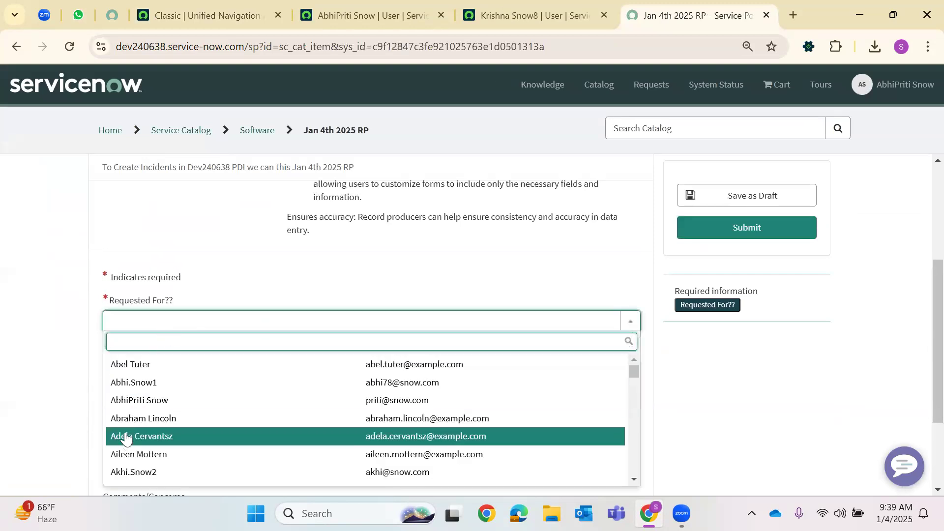
pyautogui.click(139, 400)
pyautogui.click(190, 338)
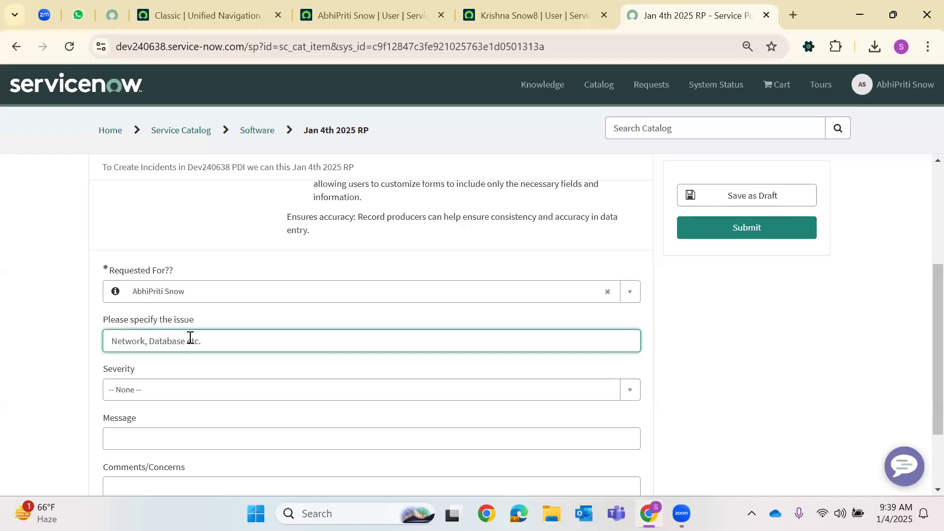
pyautogui.write('Unable to raise fresh request')
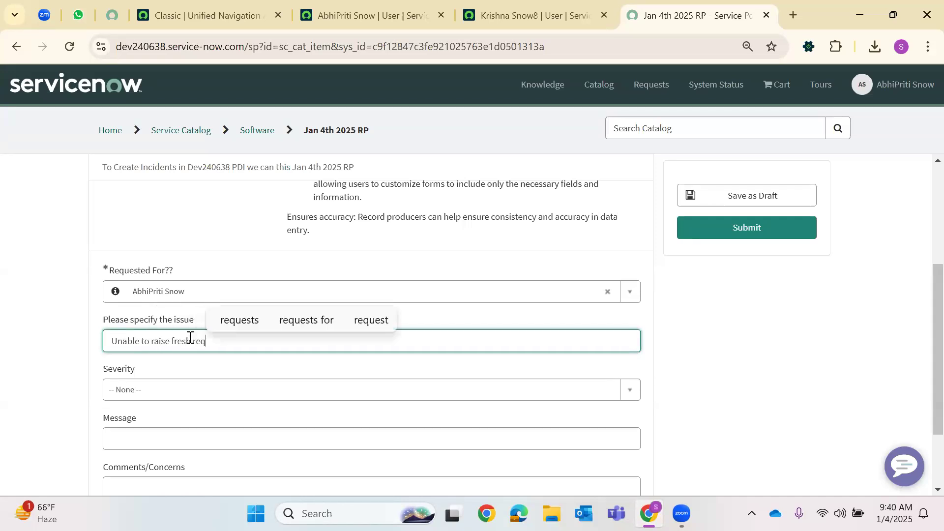
pyautogui.click(137, 395)
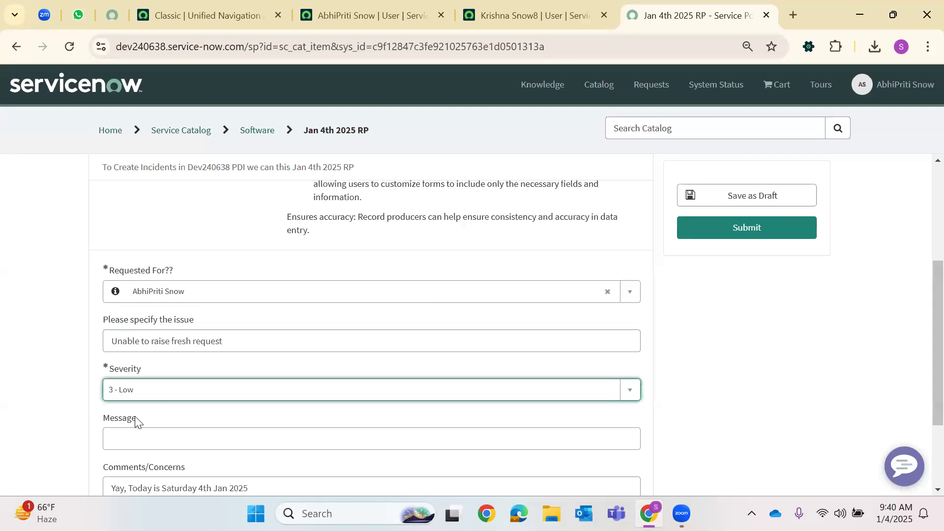
pyautogui.click(154, 391)
pyautogui.click(181, 410)
# Submit the form, creating incident INC0010655
pyautogui.scroll(-2, 172, 383)
pyautogui.click(162, 356)
pyautogui.scroll(-1, 295, 418)
pyautogui.scroll(1, 312, 406)
pyautogui.scroll(-1, 315, 393)
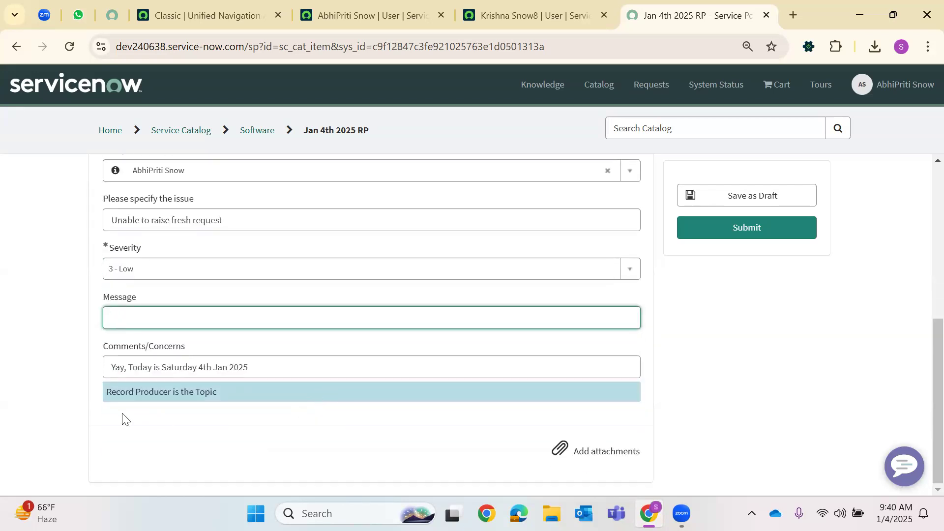
pyautogui.scroll(3, 404, 373)
pyautogui.click(727, 236)
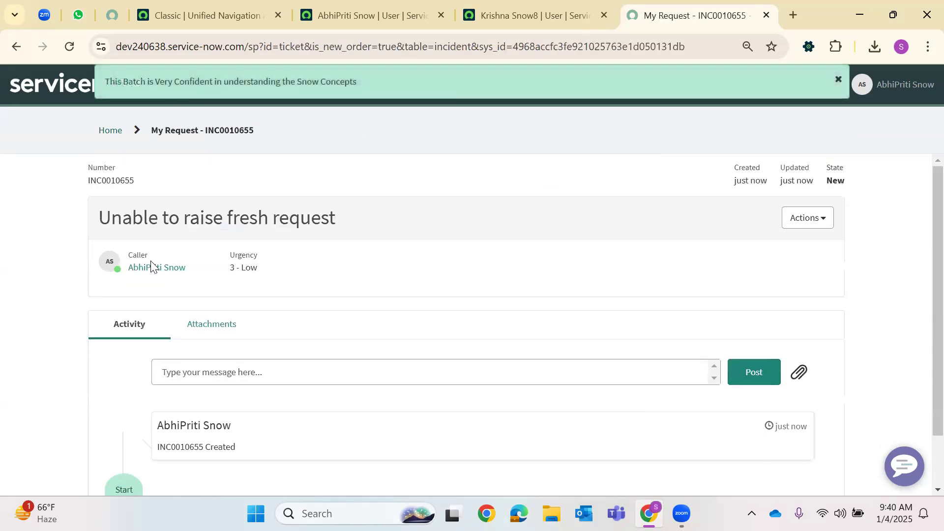
pyautogui.scroll(-2, 152, 265)
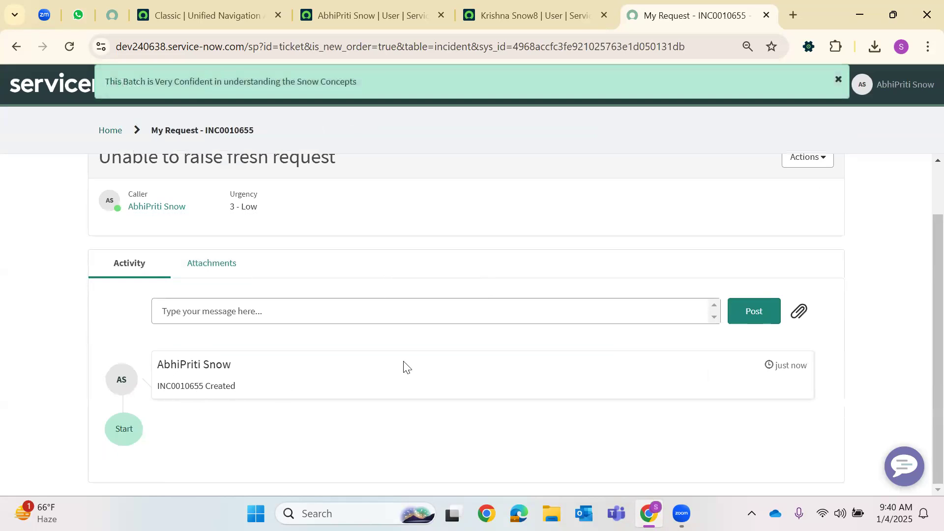
pyautogui.scroll(1, 529, 319)
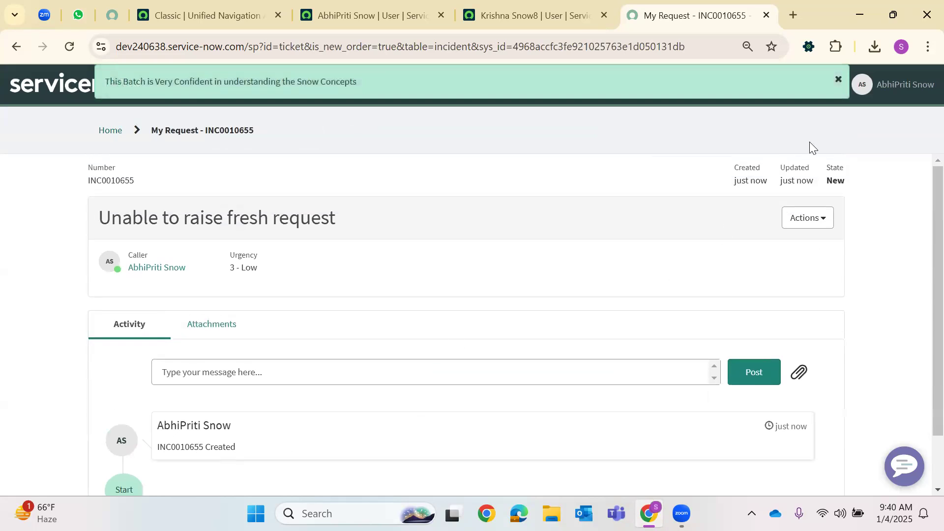
# Copy the incident_manager user's User ID from their record
pyautogui.click(324, 13)
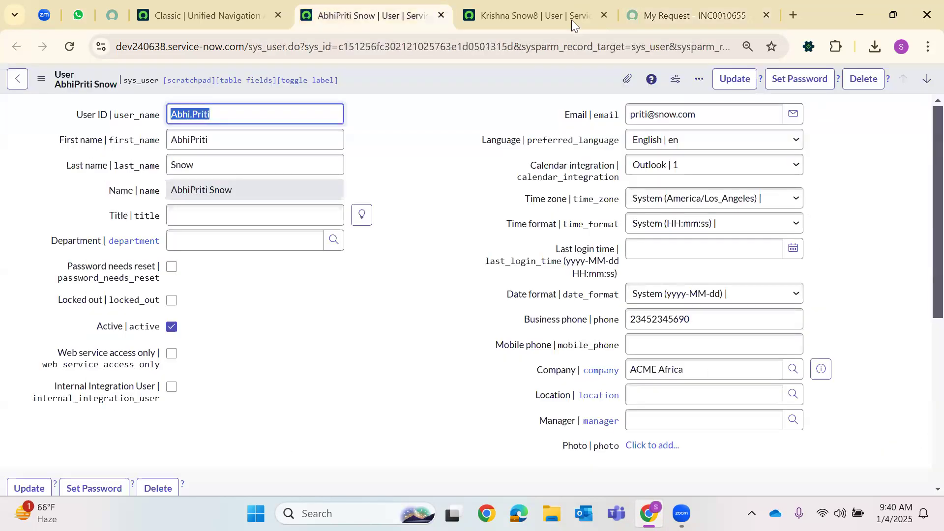
pyautogui.hotkey('ctrl', 'Tab')
pyautogui.doubleClick(190, 244)
pyautogui.rightClick(196, 249)
pyautogui.click(229, 319)
pyautogui.click(257, 7)
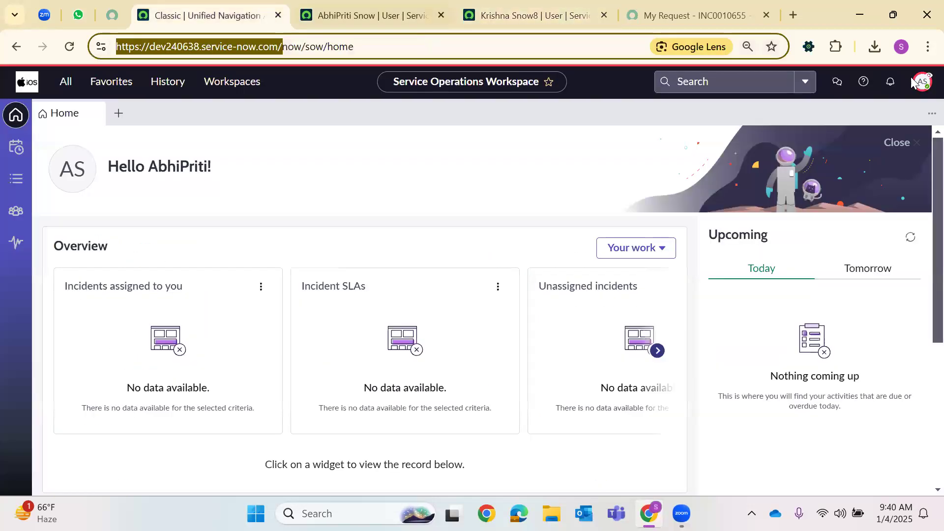
# Impersonate the incident_manager user by pasting the copied User ID
pyautogui.click(921, 81)
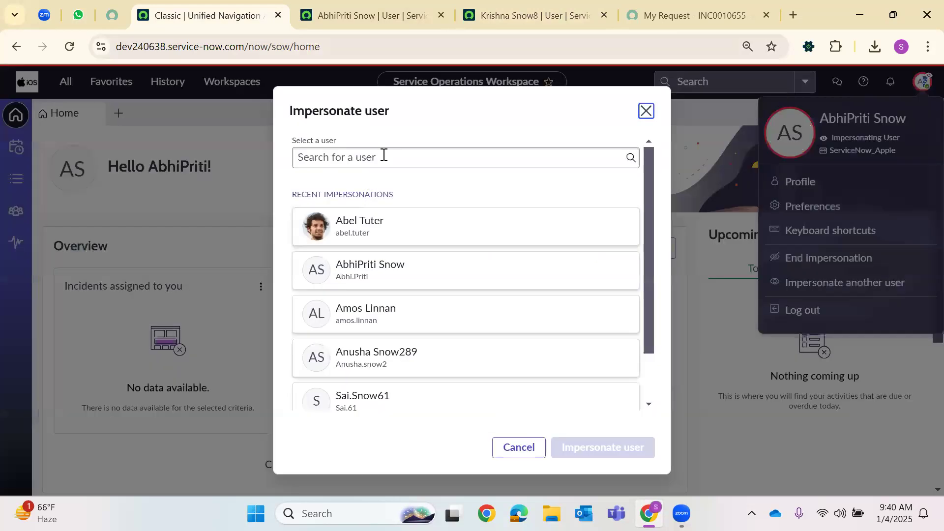
pyautogui.click(383, 155)
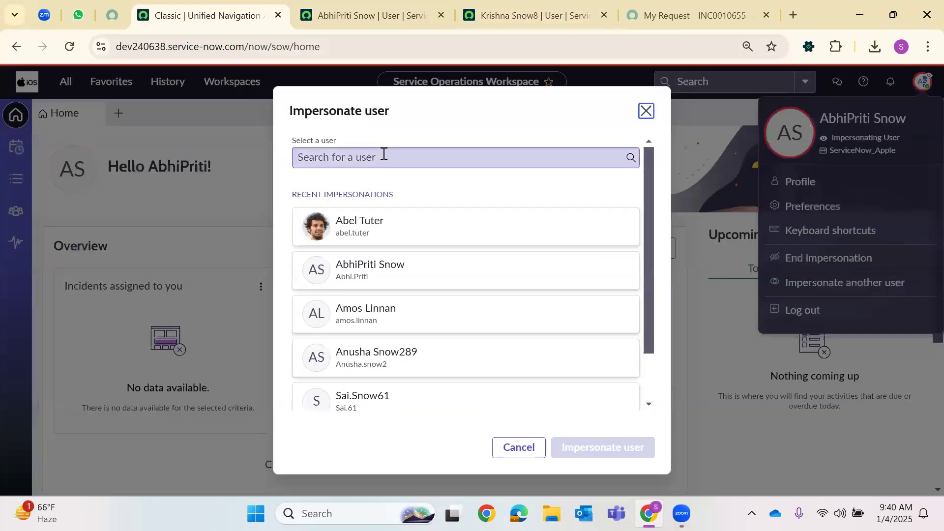
pyautogui.rightClick(384, 160)
pyautogui.click(430, 303)
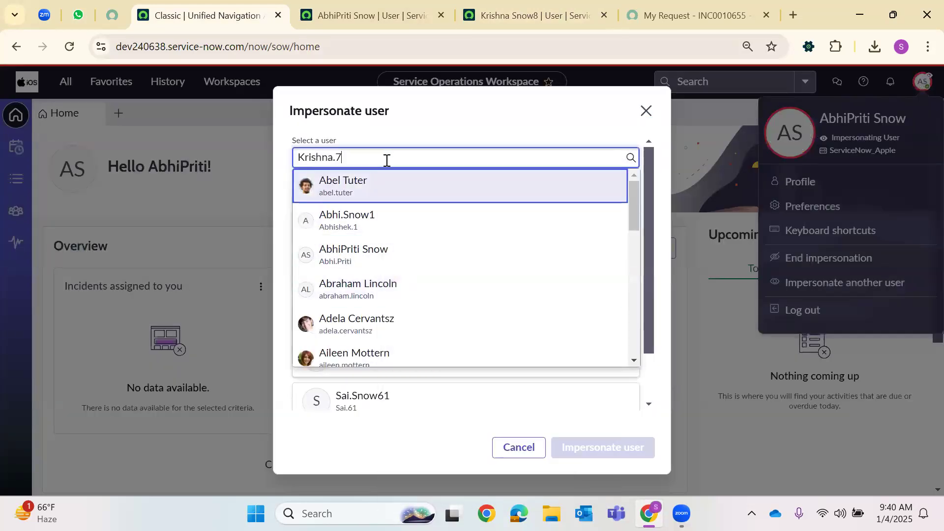
pyautogui.click(367, 194)
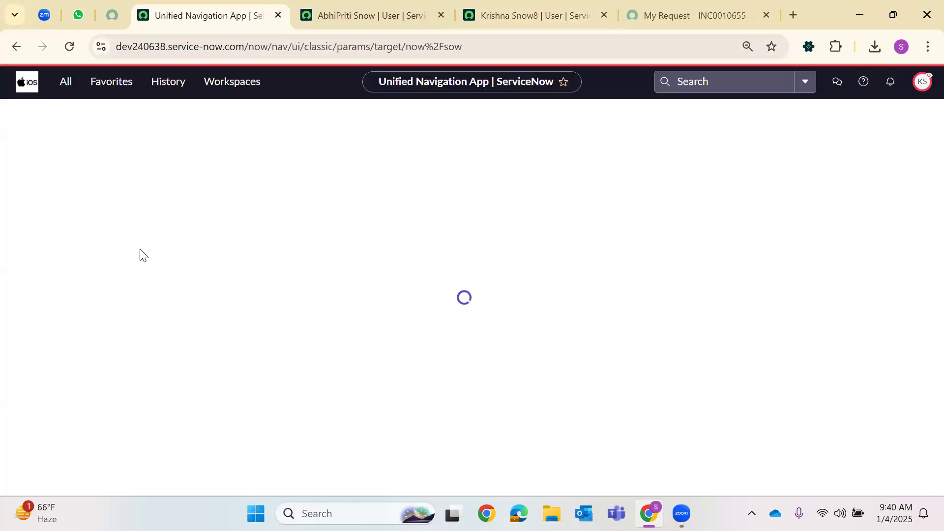
# Close the submitting user's record and reload the INC0010655 portal page
pyautogui.click(441, 15)
pyautogui.click(480, 15)
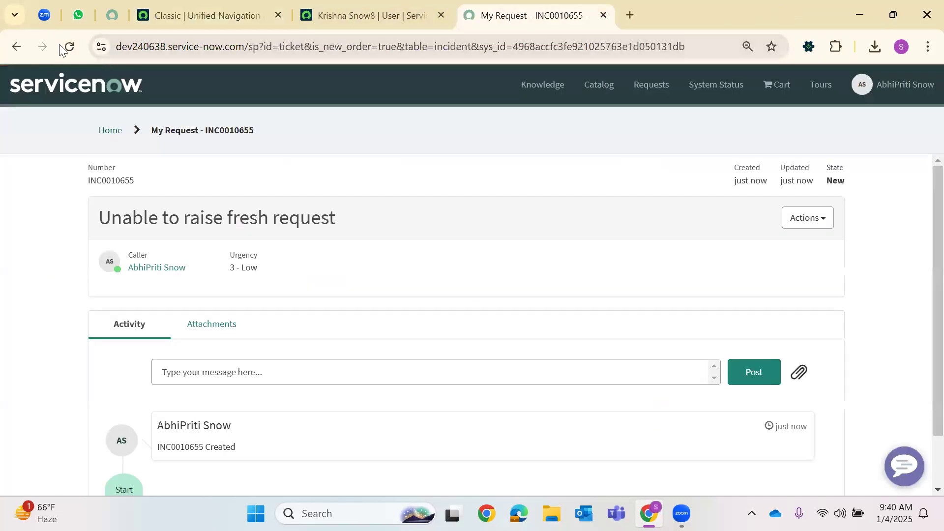
pyautogui.press('F5')
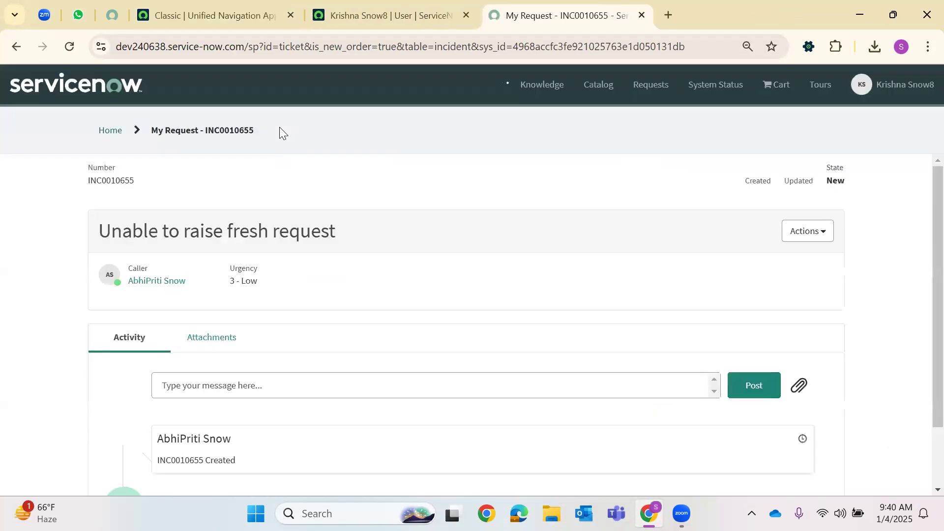
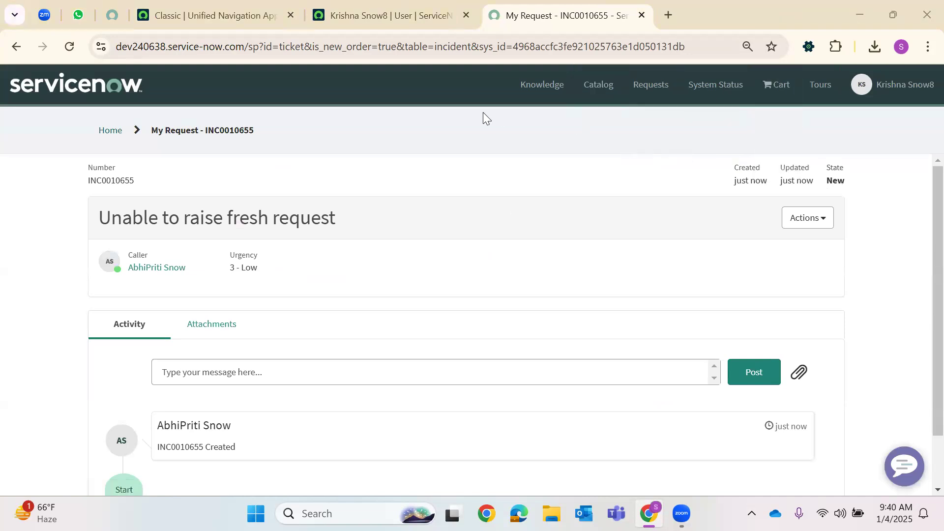
# Search the Service Portal home for '2025Jan', then return to the open user record
pyautogui.click(110, 130)
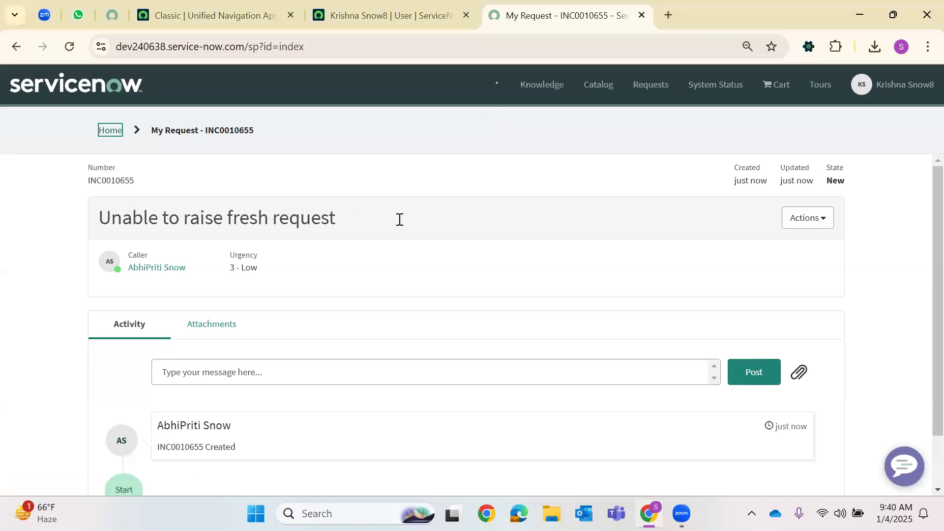
pyautogui.click(347, 256)
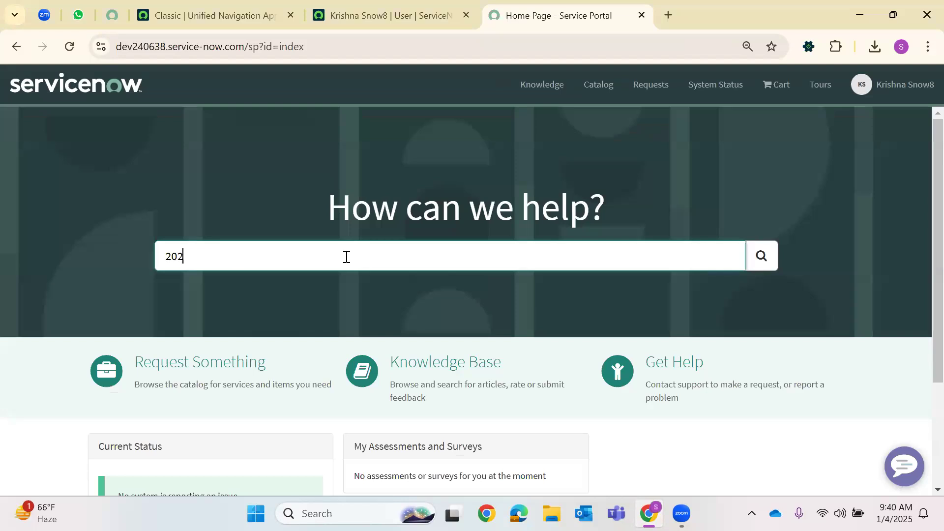
pyautogui.write('2025Jan')
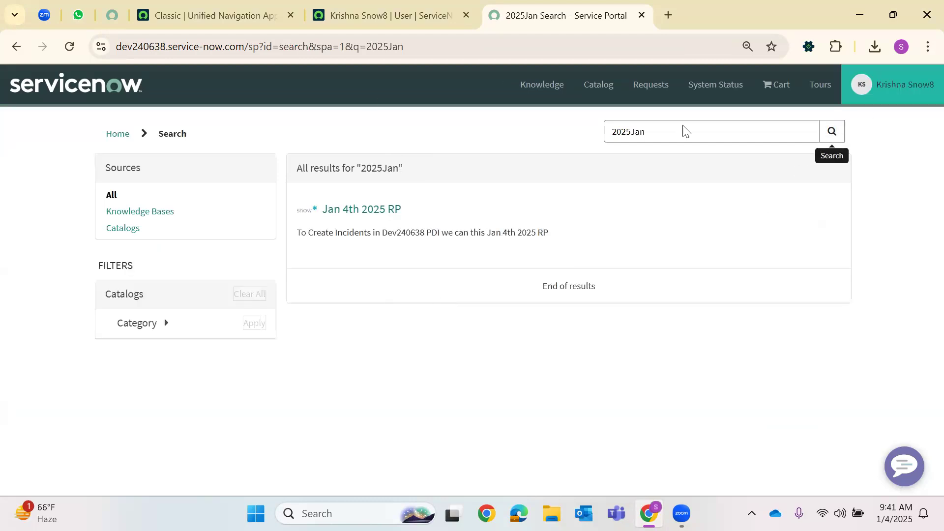
pyautogui.click(359, 14)
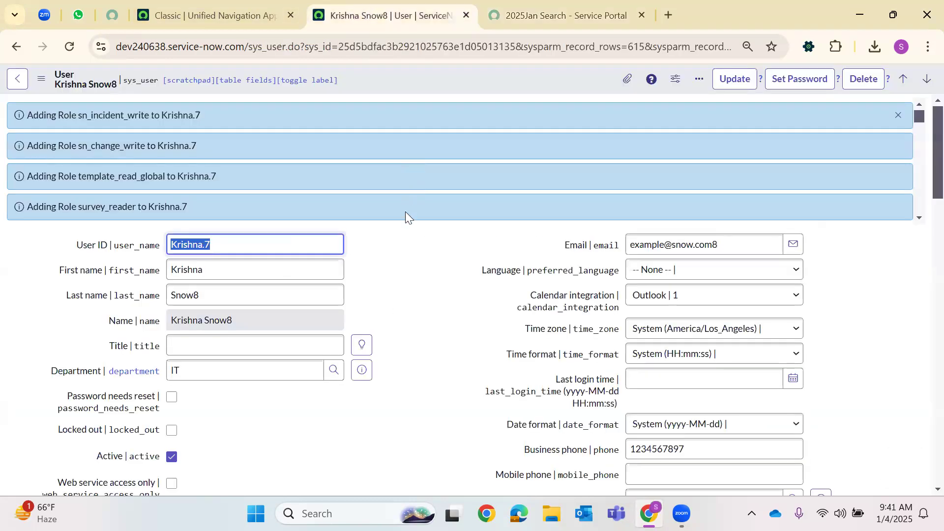
# Scroll through the user record to review its newly added roles
pyautogui.scroll(-15, 492, 246)
pyautogui.scroll(3, 590, 274)
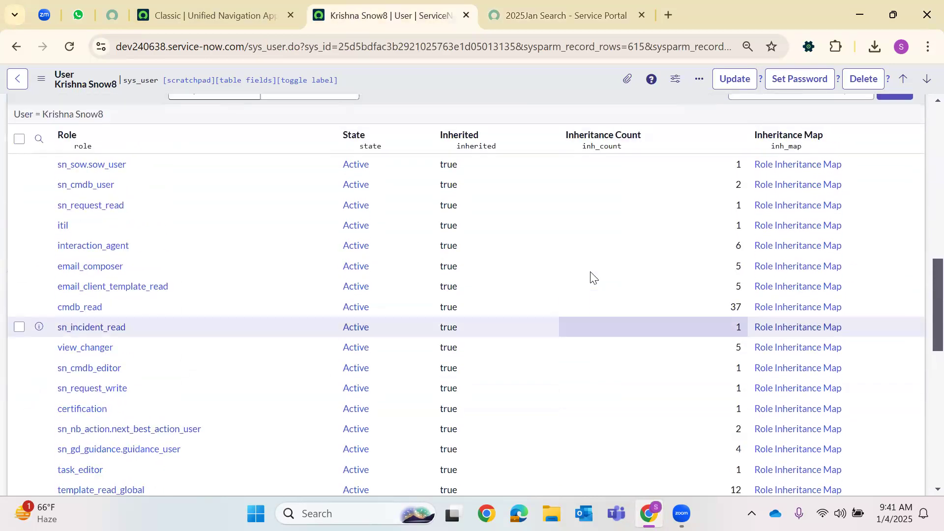
pyautogui.scroll(10, 590, 272)
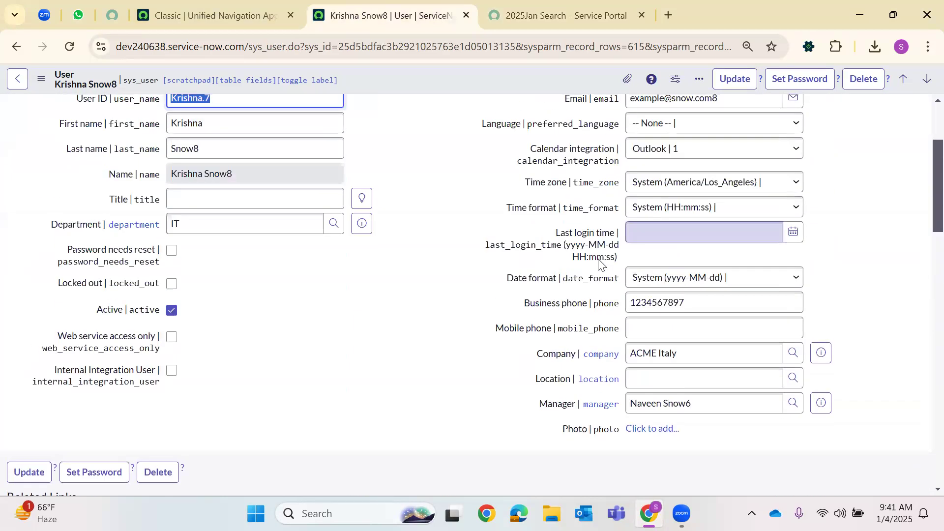
pyautogui.scroll(-10, 598, 264)
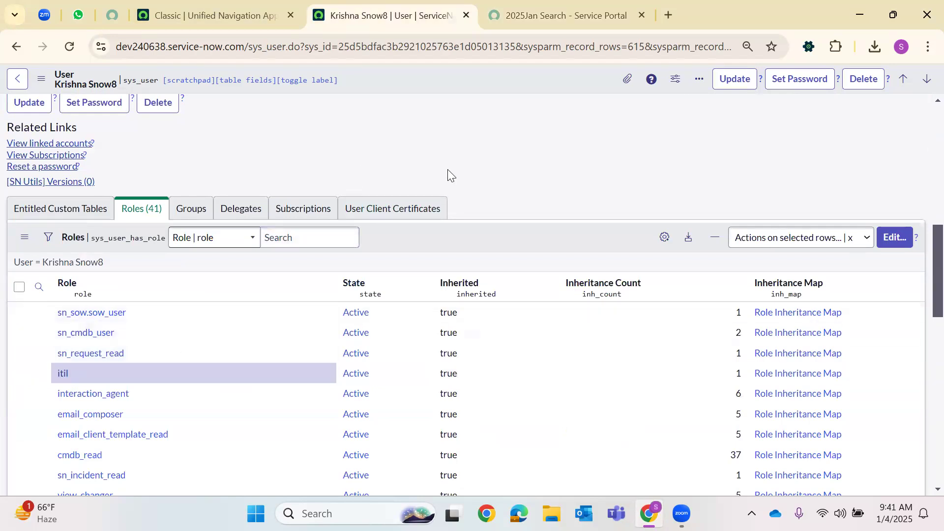
pyautogui.scroll(2, 450, 175)
pyautogui.scroll(4, 448, 170)
pyautogui.scroll(-11, 449, 170)
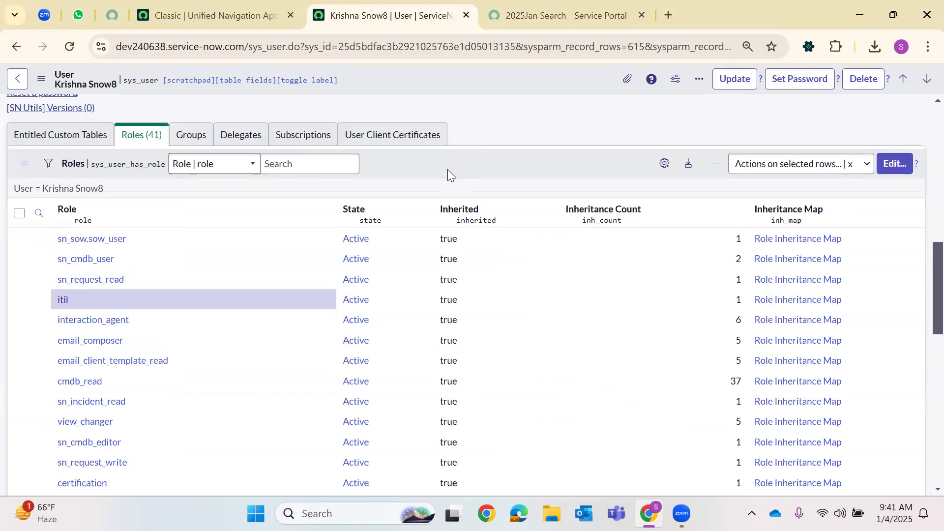
pyautogui.scroll(15, 449, 169)
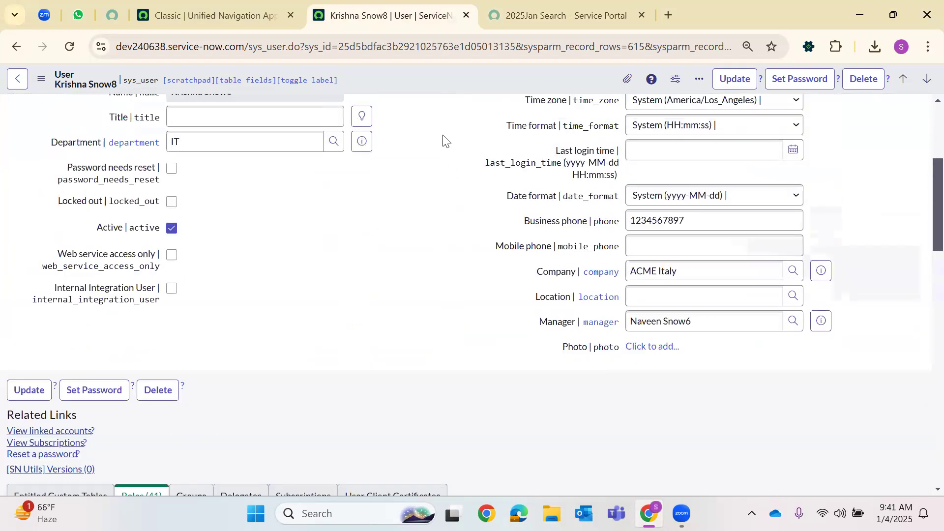
# Open the users table by entering sys_user.list in the navigation filter
pyautogui.click(212, 15)
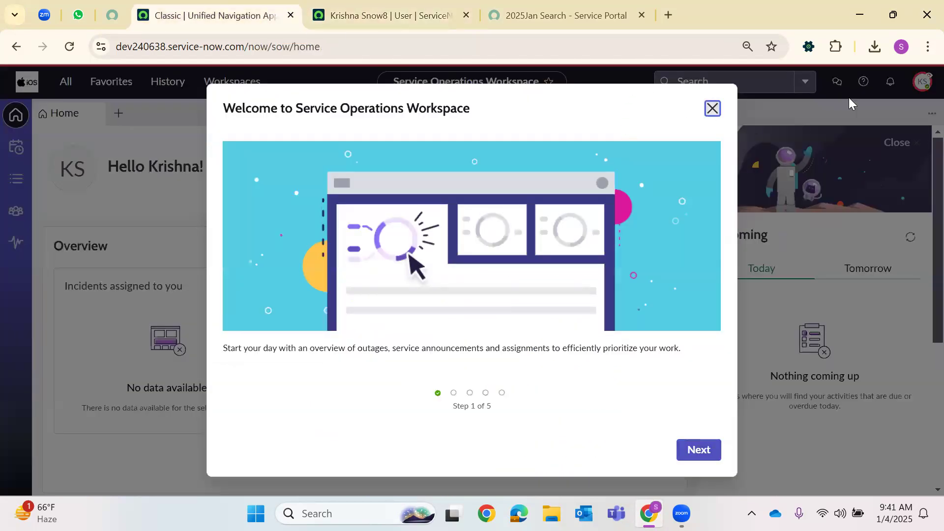
pyautogui.click(853, 104)
pyautogui.click(923, 82)
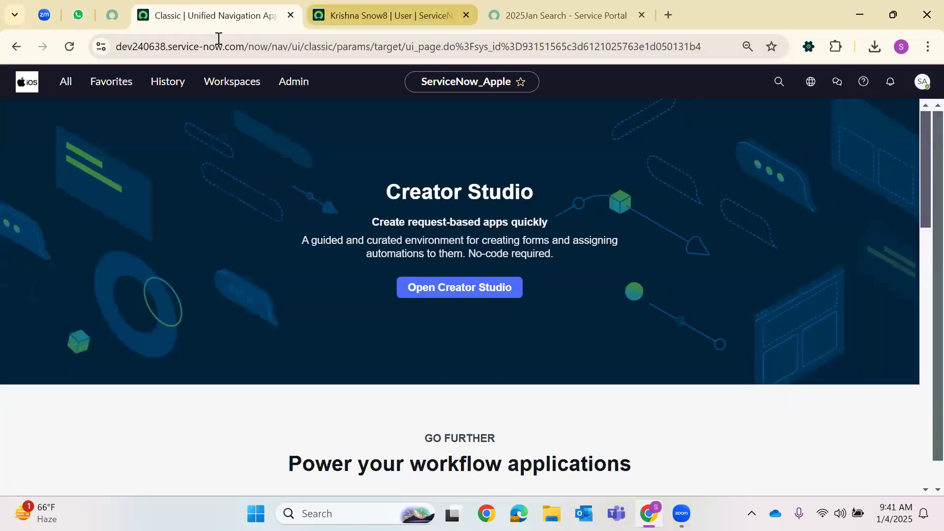
pyautogui.click(64, 82)
pyautogui.write('sys')
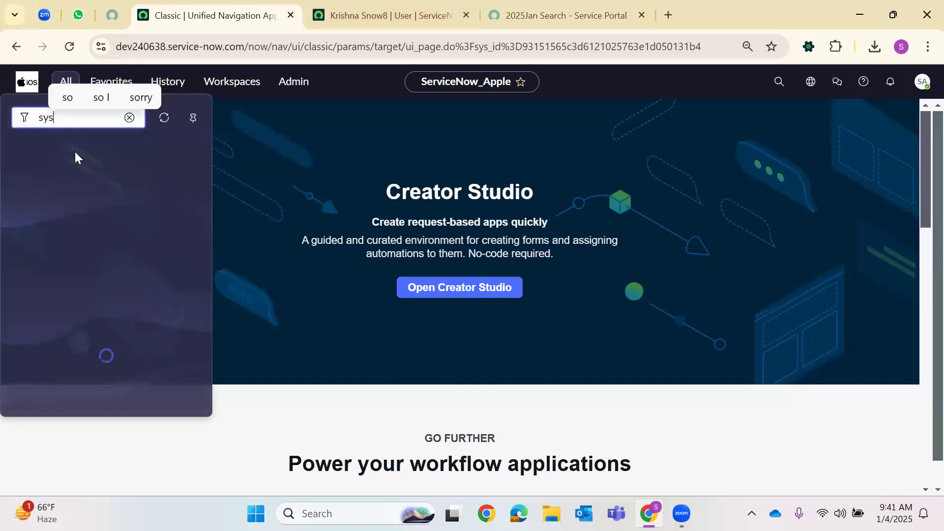
pyautogui.write('_user.list')
pyautogui.press('Return')
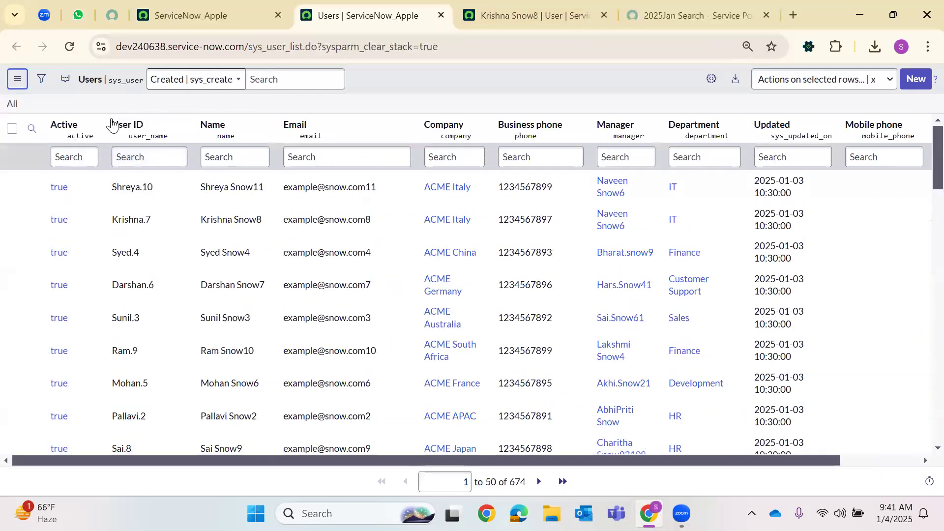
# Filter the users list to Roles is not ITIL and grab a non-ITIL user's ID
pyautogui.click(41, 79)
pyautogui.click(99, 142)
pyautogui.write('role')
pyautogui.click(76, 186)
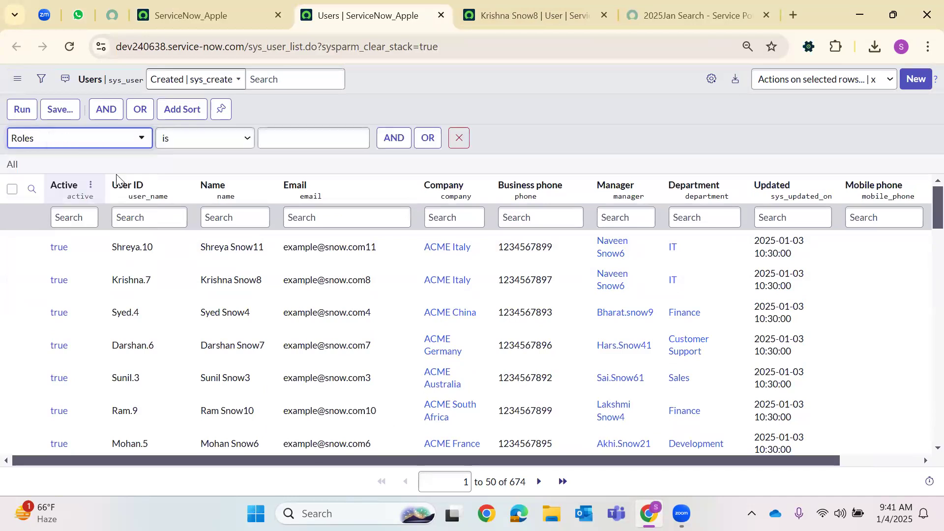
pyautogui.click(188, 143)
pyautogui.click(187, 174)
pyautogui.click(318, 138)
pyautogui.write('TI')
pyautogui.press('BackSpace')
pyautogui.press('BackSpace')
pyautogui.write('ITIL')
pyautogui.press('Return')
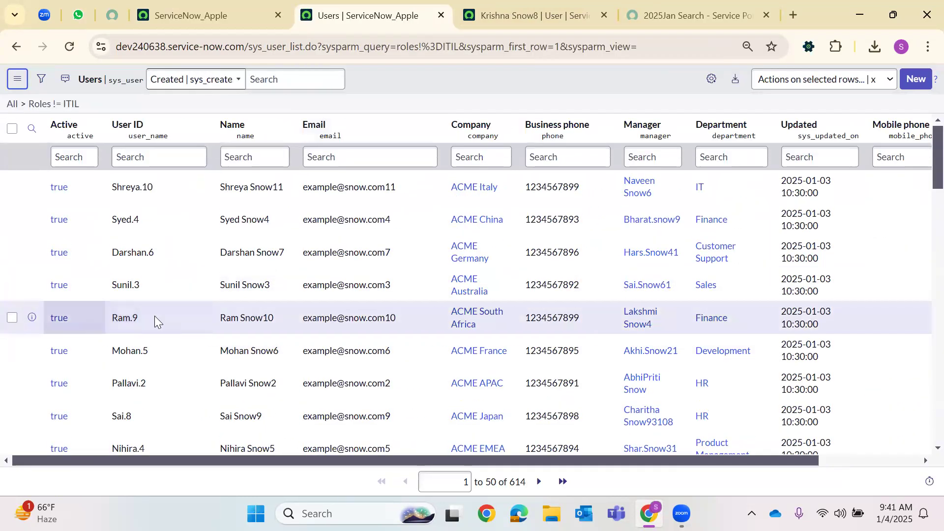
pyautogui.doubleClick(121, 317)
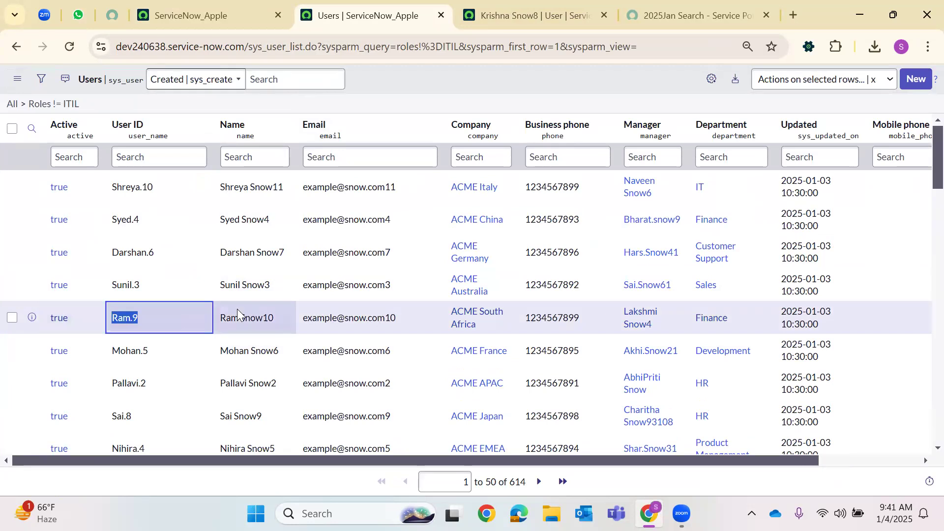
# Impersonate a user who lacks the ITIL role
pyautogui.click(192, 15)
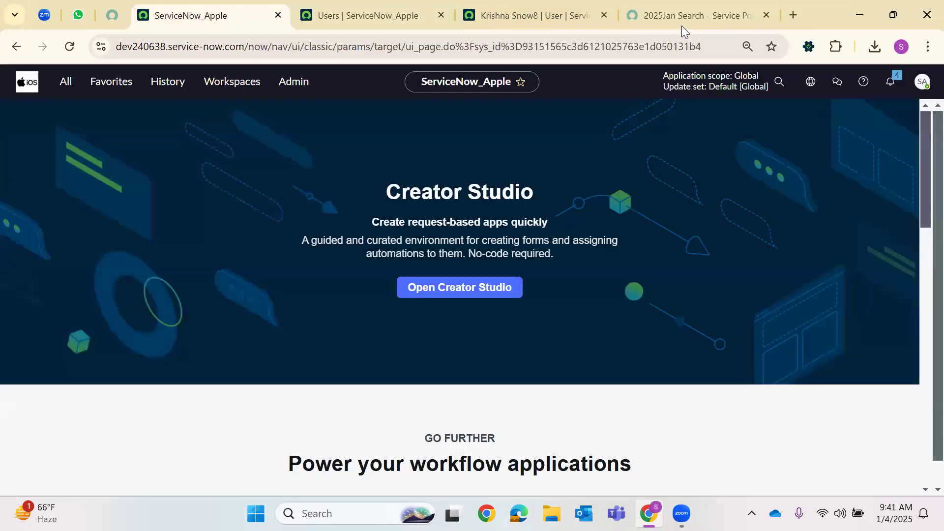
pyautogui.click(918, 87)
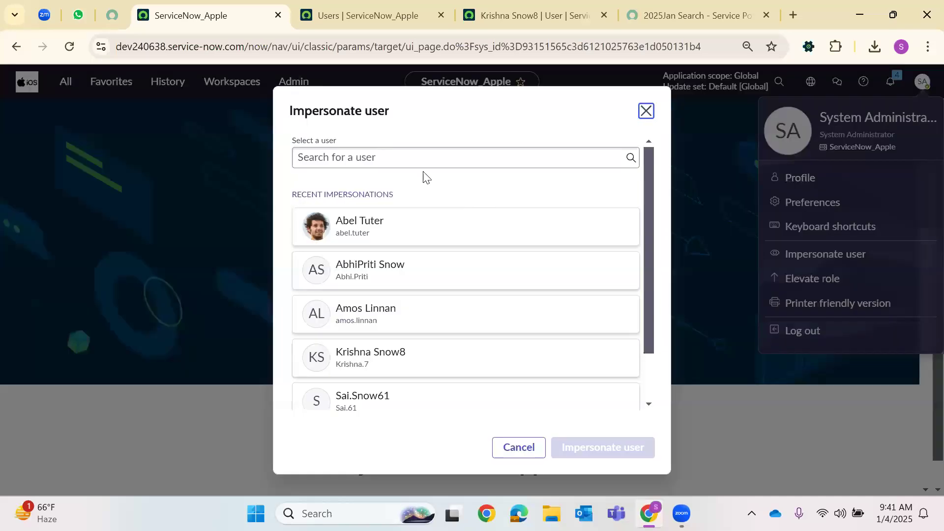
pyautogui.click(424, 153)
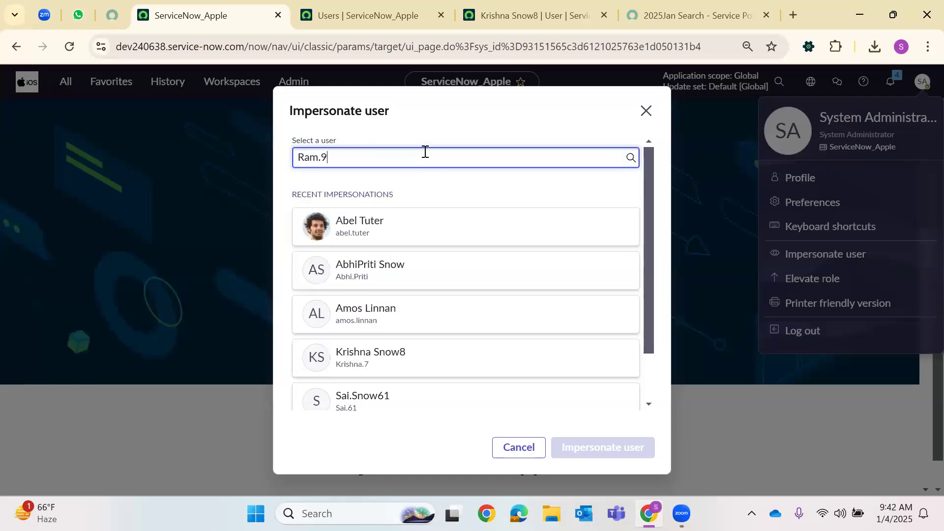
pyautogui.click(396, 185)
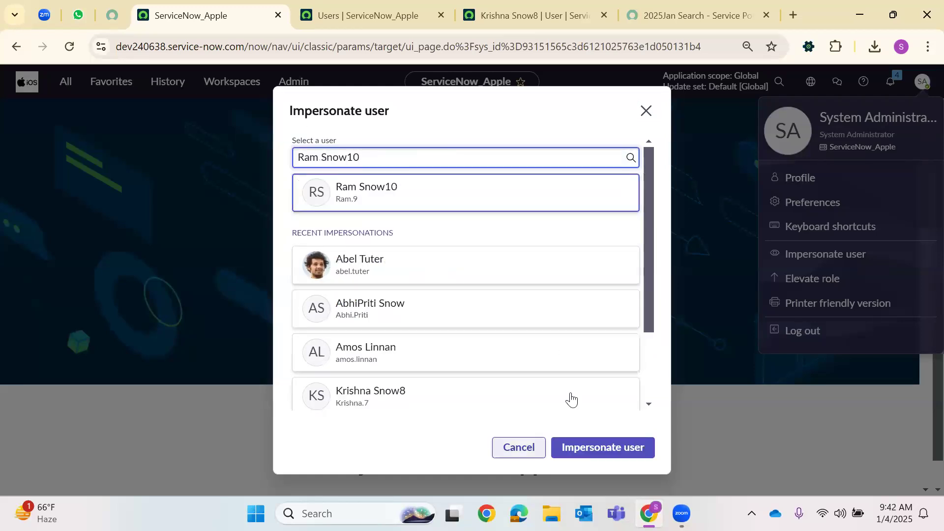
pyautogui.click(625, 450)
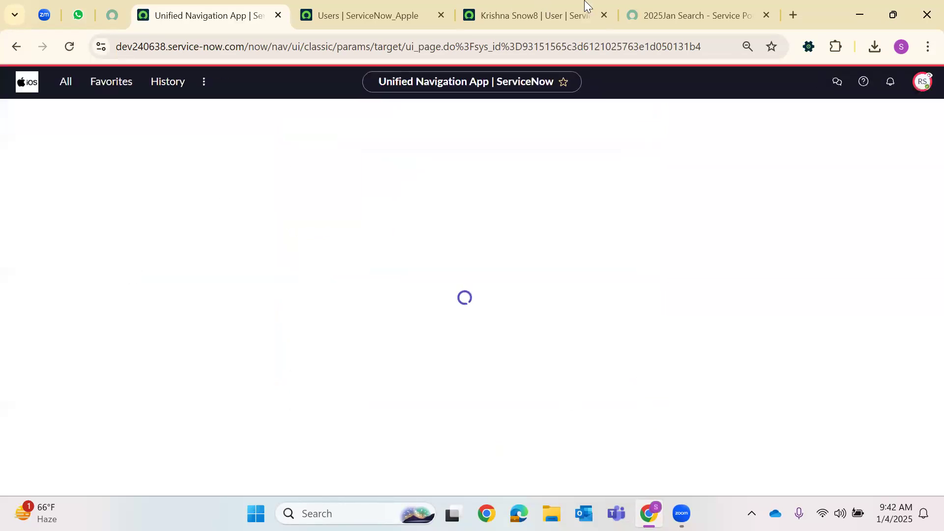
# Reload the portal as that user and check the search's no-results message
pyautogui.click(682, 15)
pyautogui.click(69, 47)
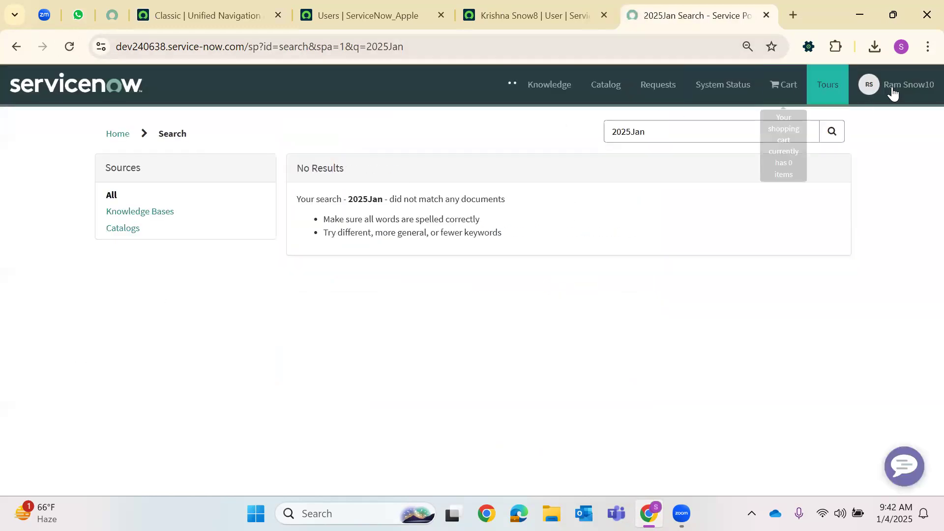
pyautogui.click(689, 127)
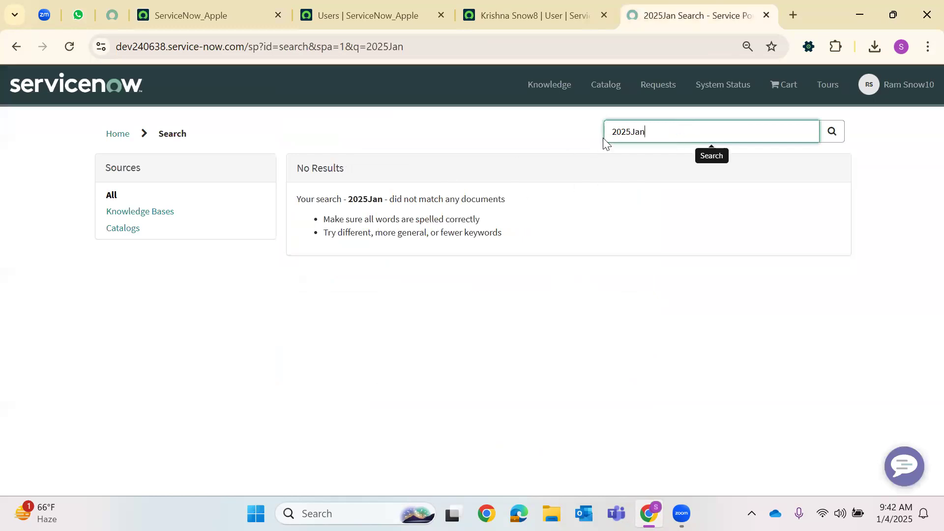
pyautogui.moveTo(301, 199); pyautogui.dragTo(503, 235)
# Browse the Service Catalog categories and open the Software category
pyautogui.click(618, 88)
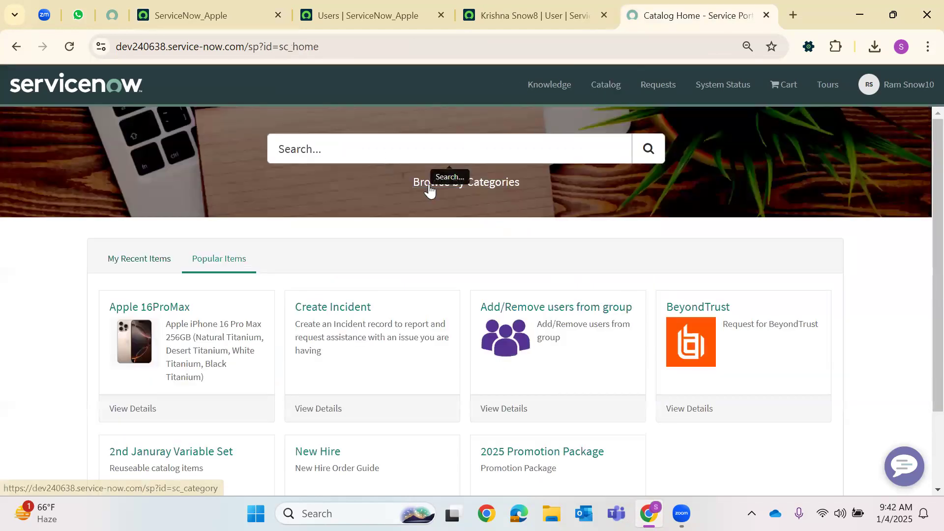
pyautogui.click(432, 185)
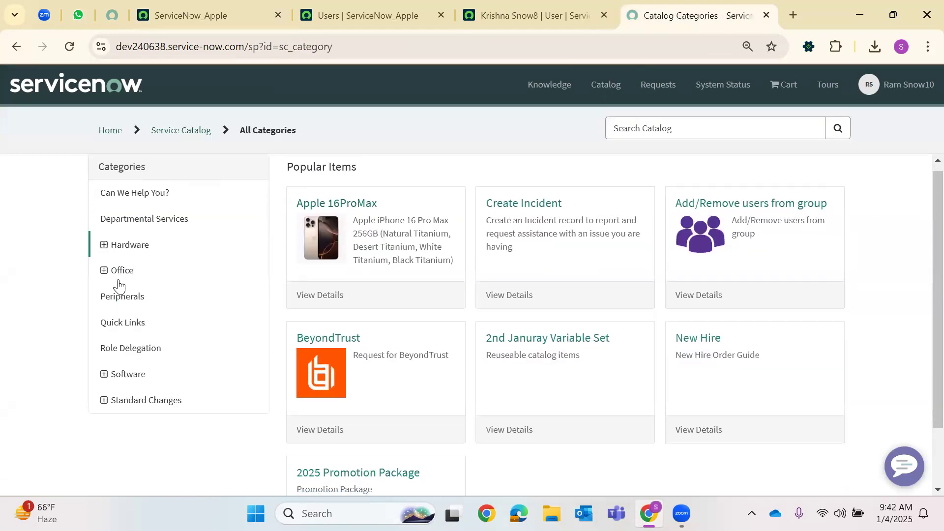
pyautogui.scroll(-2, 123, 344)
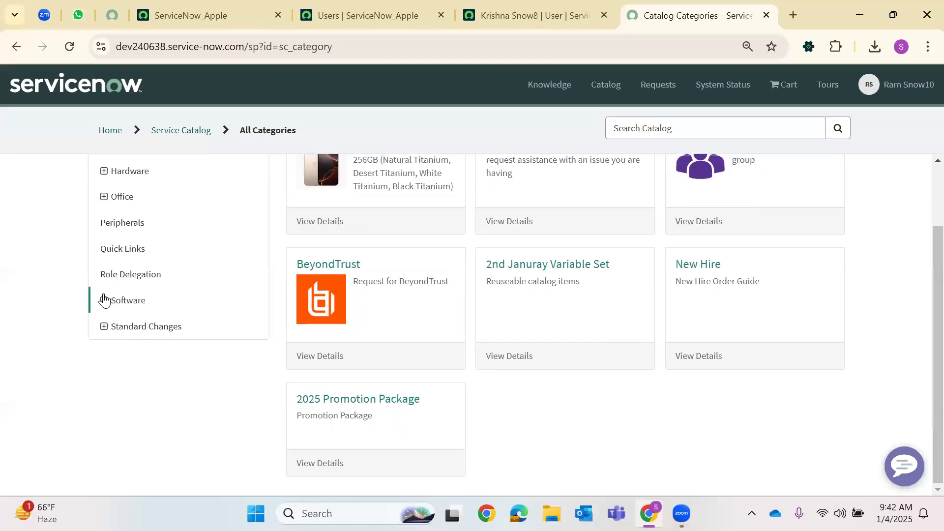
pyautogui.click(129, 301)
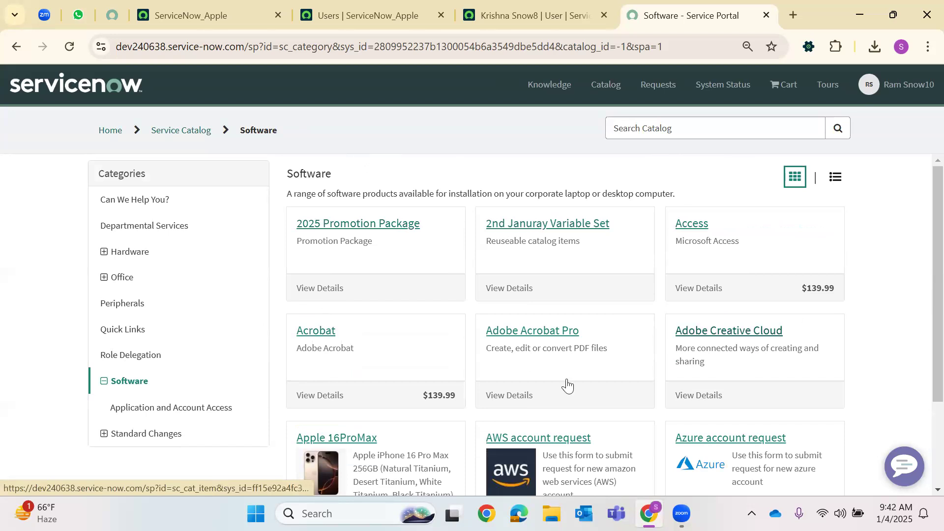
pyautogui.scroll(-3, 566, 370)
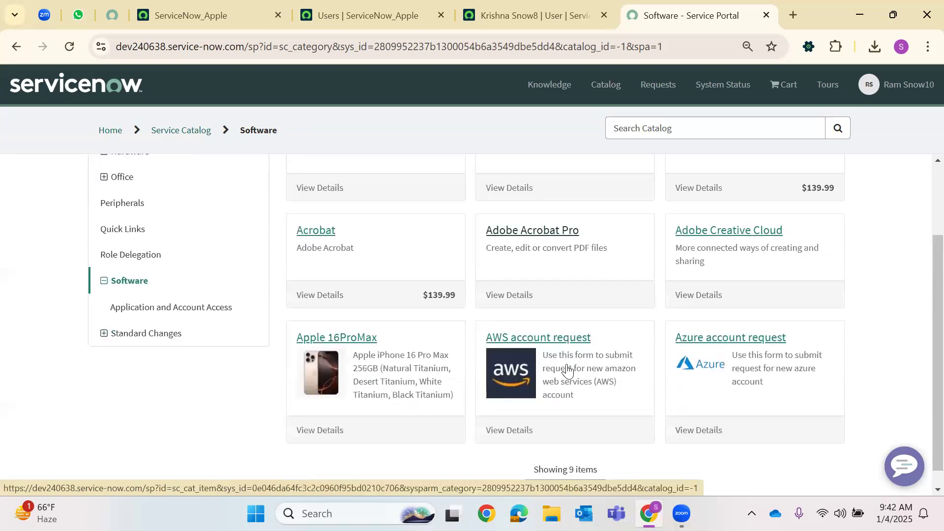
pyautogui.scroll(3, 567, 370)
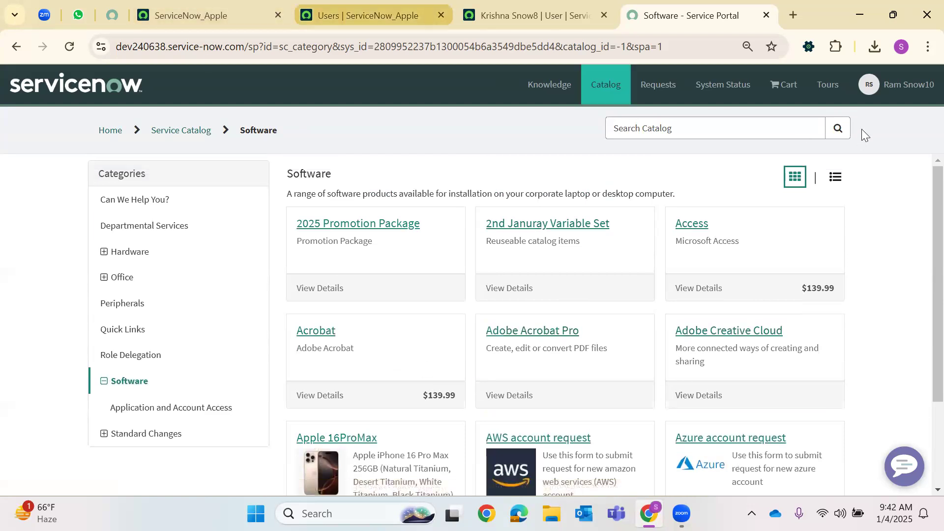
# End the current impersonation and impersonate another recently used user
pyautogui.click(139, 6)
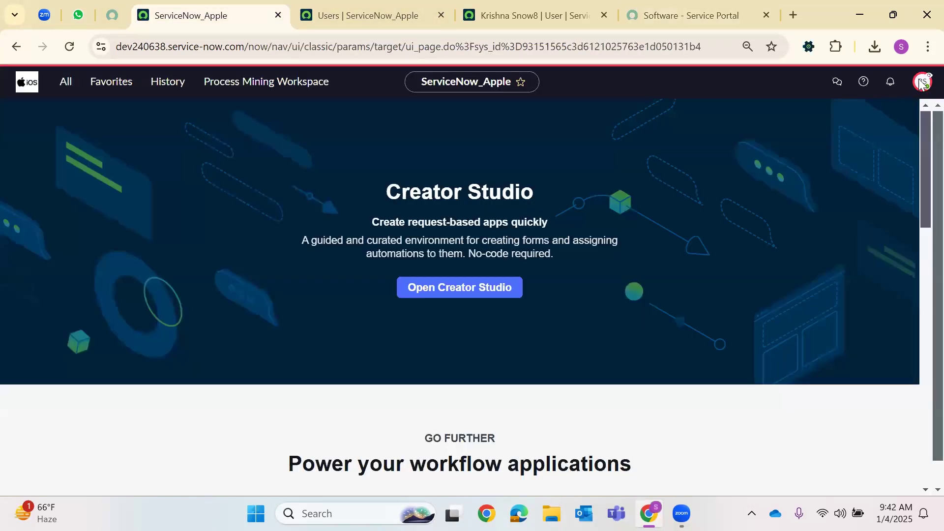
pyautogui.click(713, 108)
pyautogui.click(923, 82)
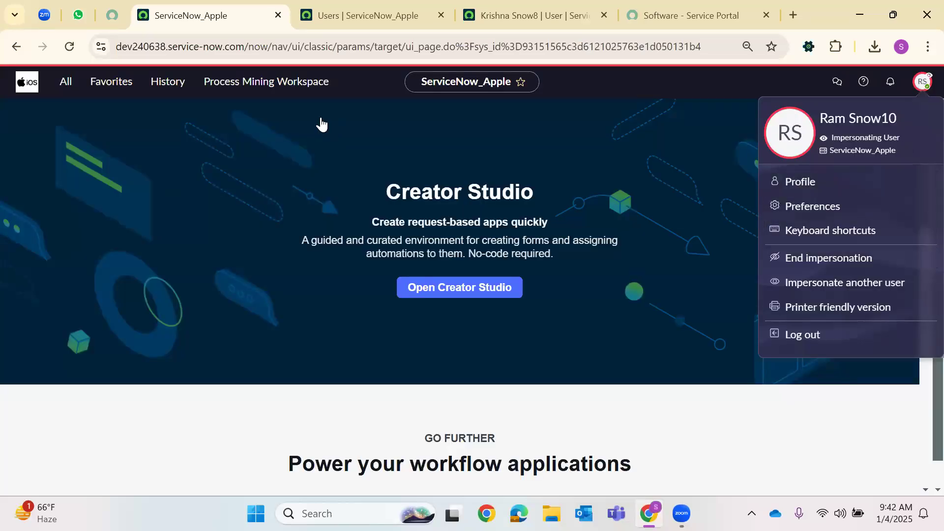
pyautogui.click(888, 257)
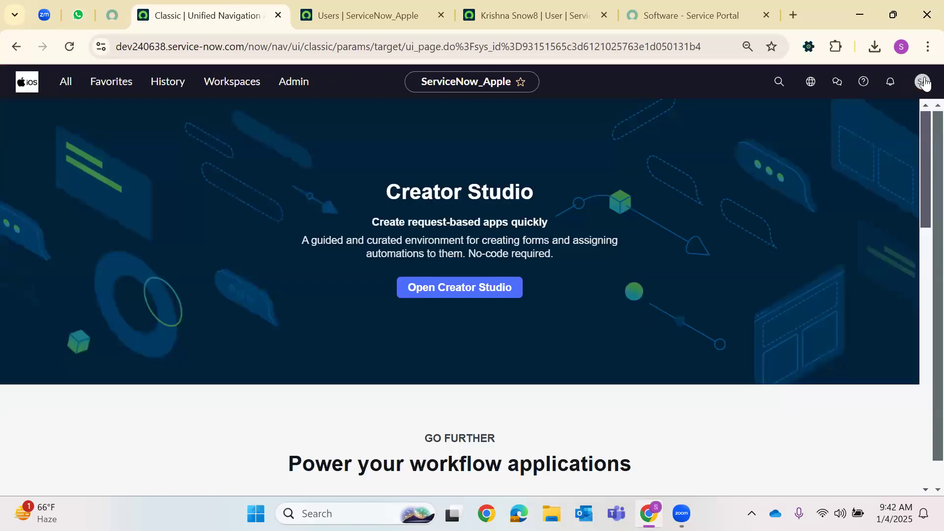
pyautogui.click(923, 82)
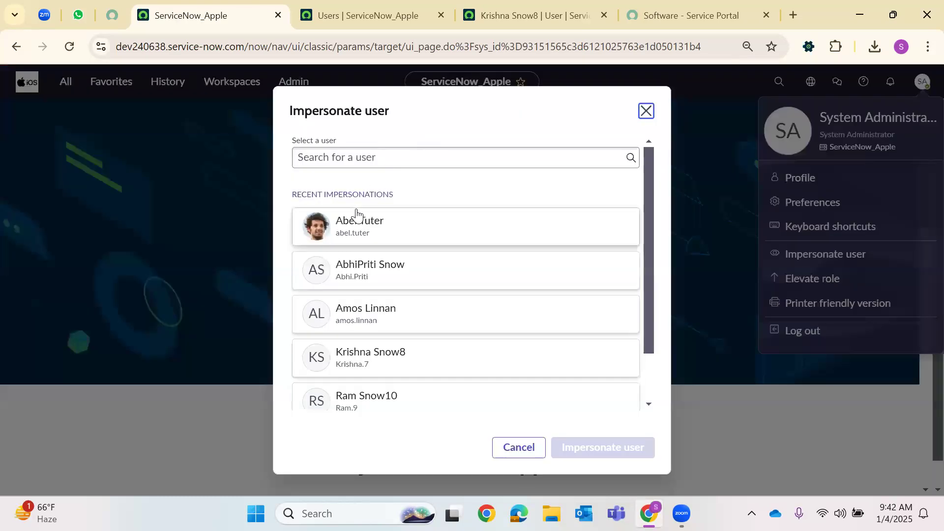
pyautogui.click(368, 269)
pyautogui.click(592, 445)
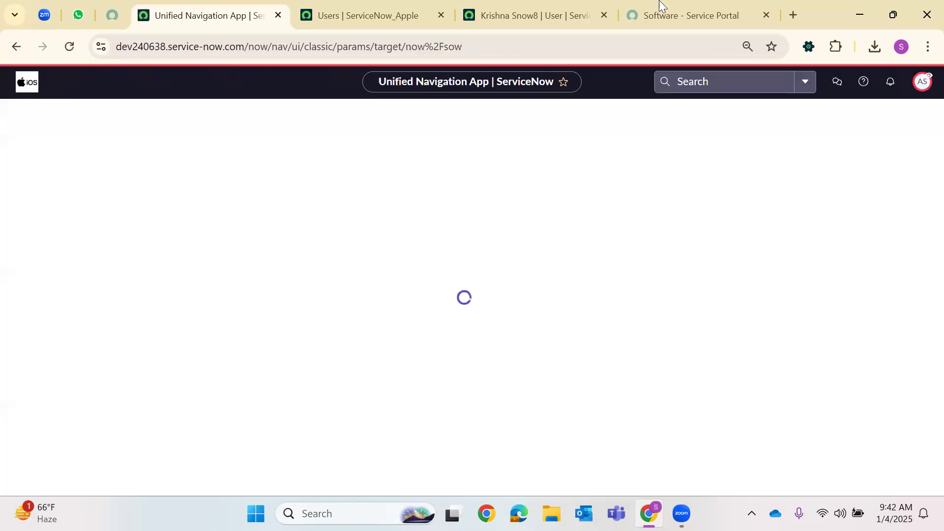
# Reload the portal's Software category, load more items and open Jan 4th 2025 RP
pyautogui.click(660, 14)
pyautogui.click(69, 47)
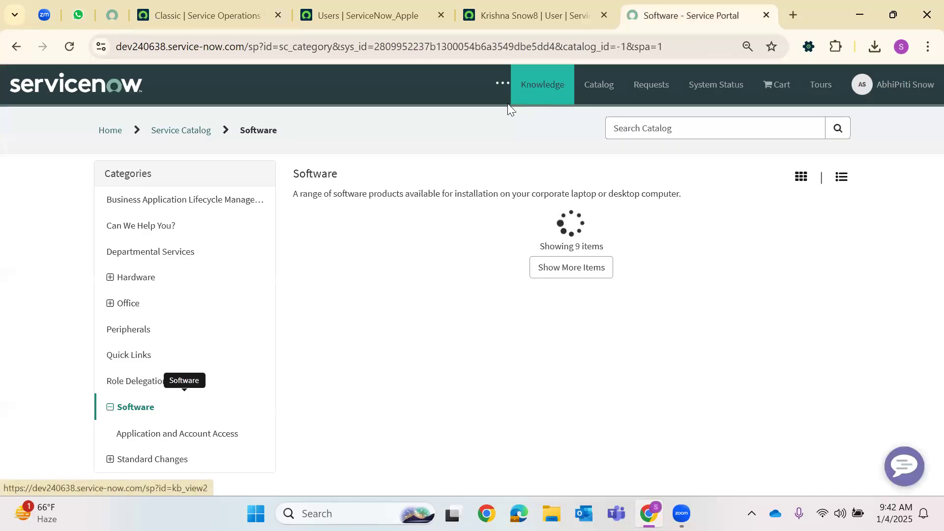
pyautogui.scroll(-2, 538, 193)
pyautogui.scroll(2, 538, 194)
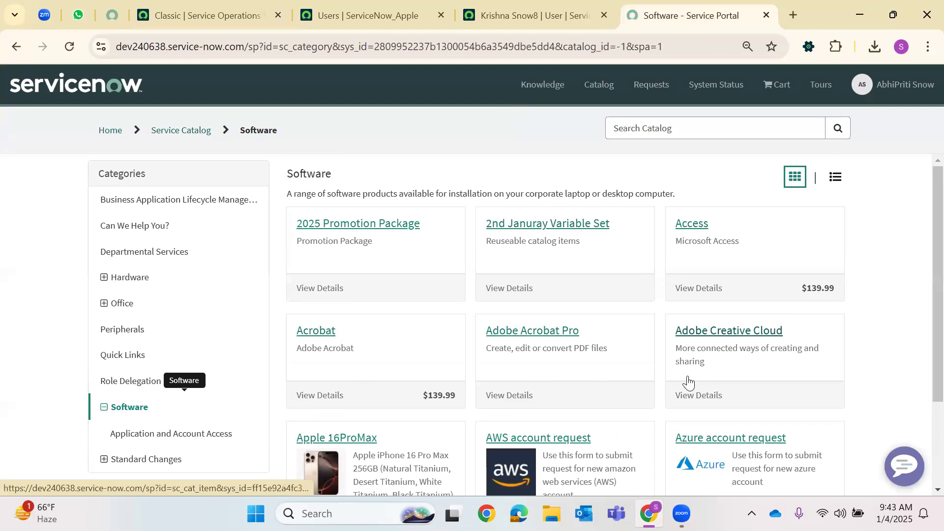
pyautogui.scroll(-3, 684, 384)
pyautogui.scroll(3, 684, 383)
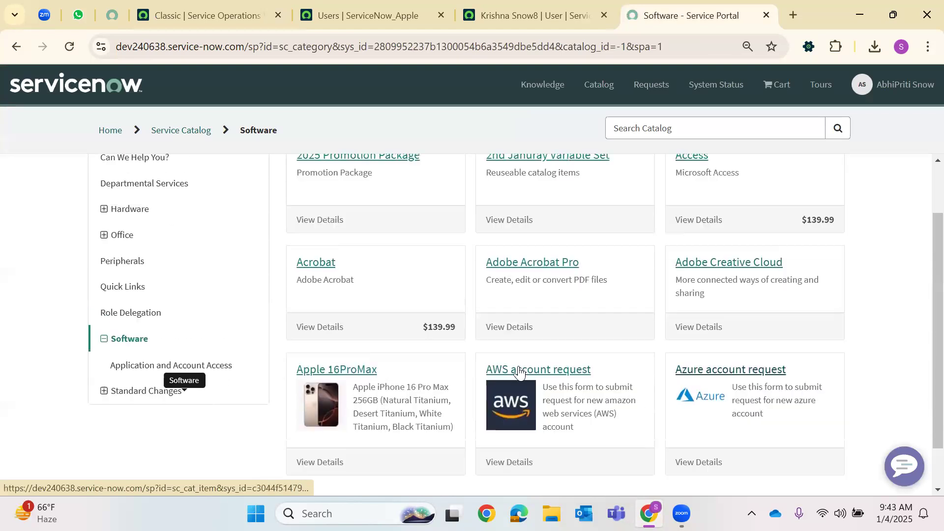
pyautogui.click(158, 414)
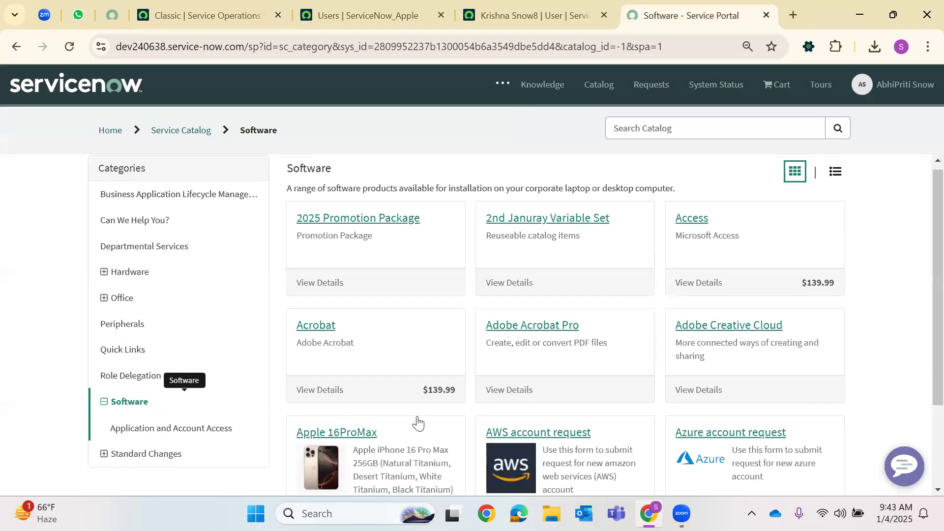
pyautogui.scroll(-2, 760, 317)
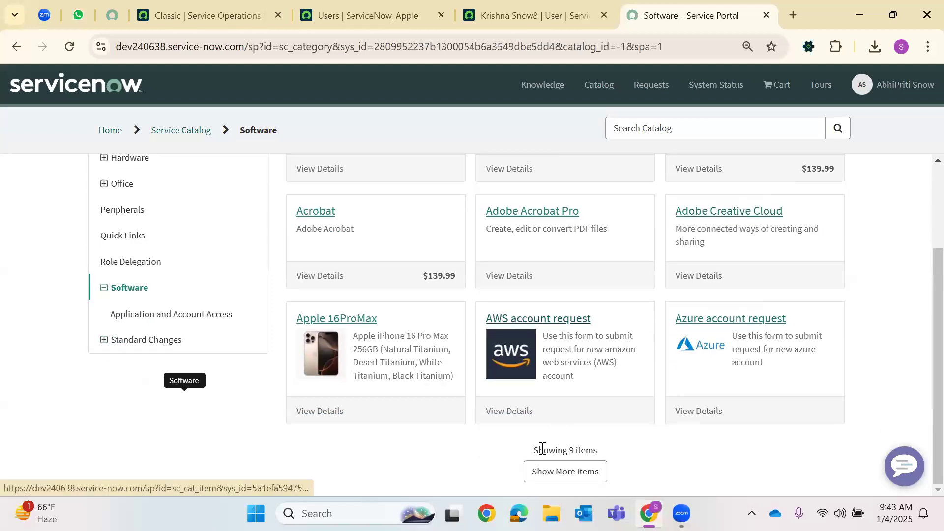
pyautogui.click(592, 475)
pyautogui.scroll(-5, 722, 368)
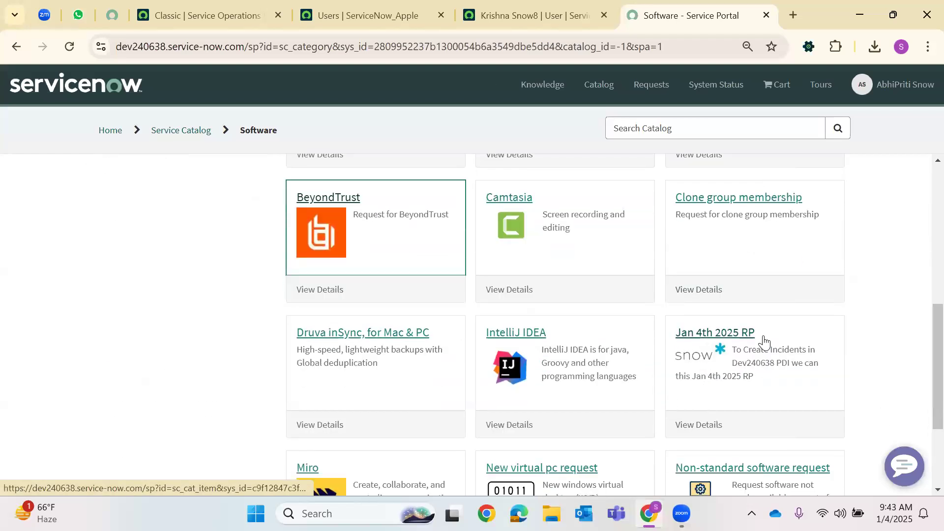
pyautogui.click(763, 344)
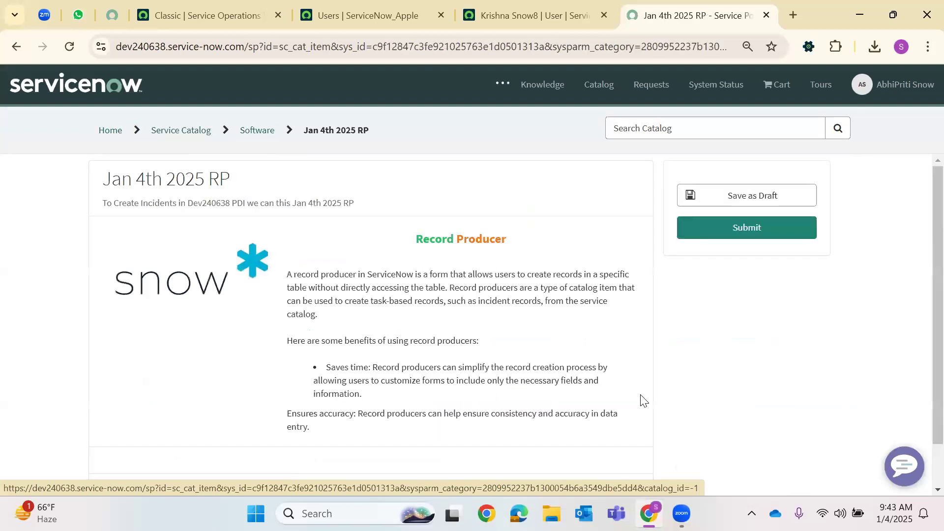
pyautogui.scroll(-6, 194, 280)
pyautogui.scroll(6, 206, 270)
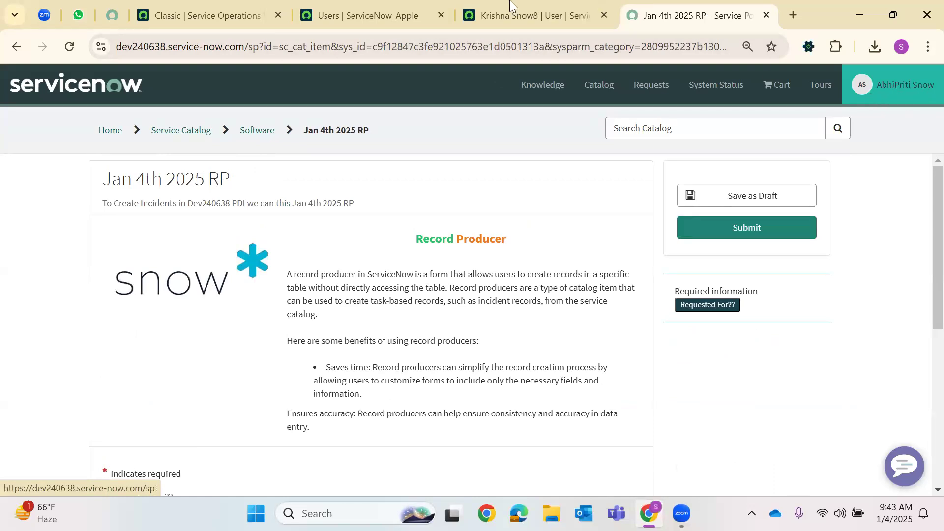
# End the impersonation and close the leftover user record and portal tabs
pyautogui.click(285, 6)
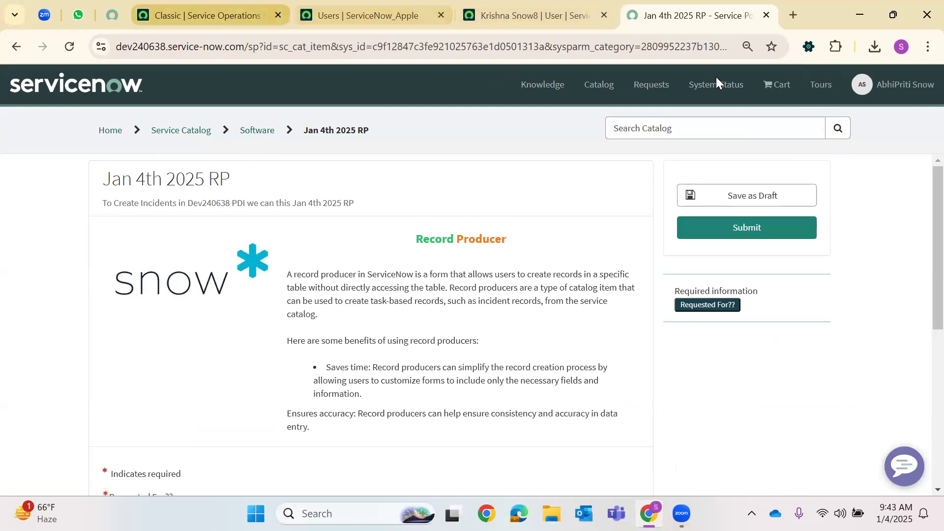
pyautogui.click(923, 82)
pyautogui.click(866, 258)
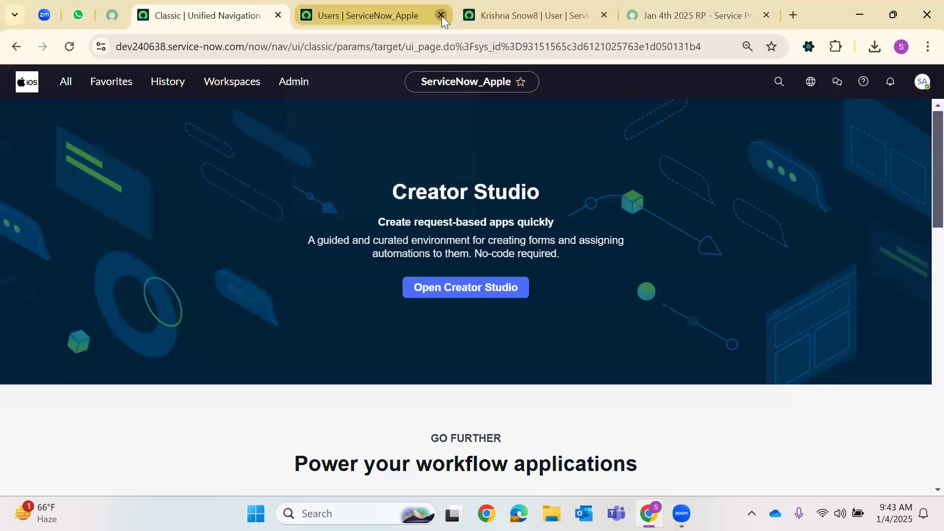
pyautogui.click(441, 15)
pyautogui.click(441, 15)
pyautogui.click(441, 16)
# Open Record Producers from the History list in a new tab and switch to it
pyautogui.click(169, 83)
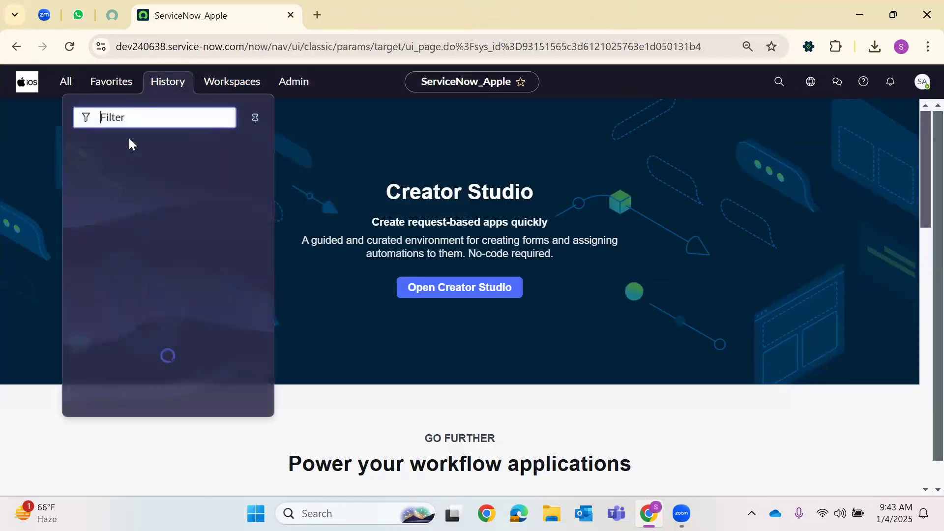
pyautogui.click(150, 85)
pyautogui.click(151, 85)
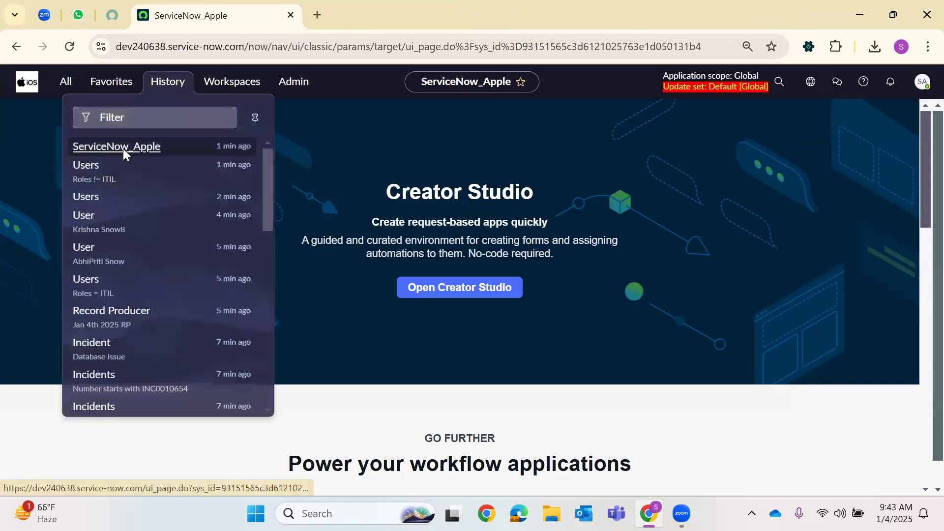
pyautogui.rightClick(123, 149)
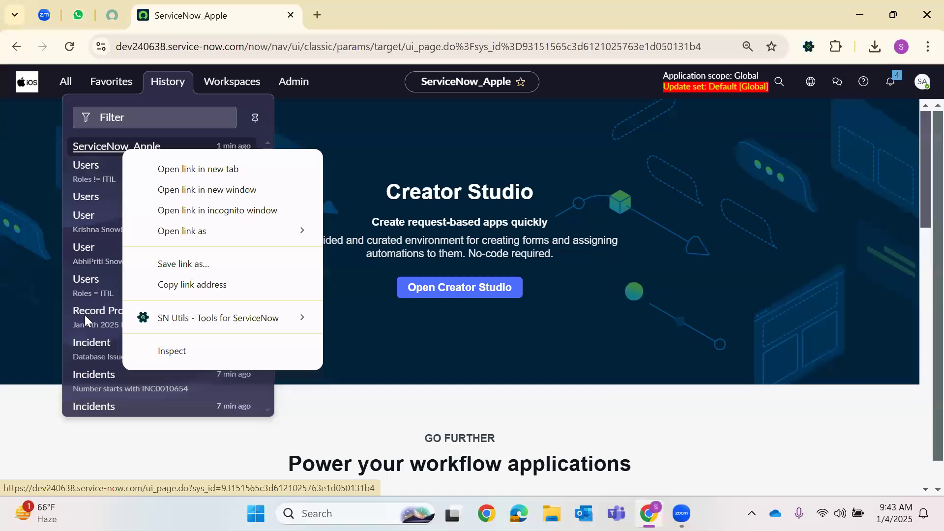
pyautogui.scroll(-3, 143, 355)
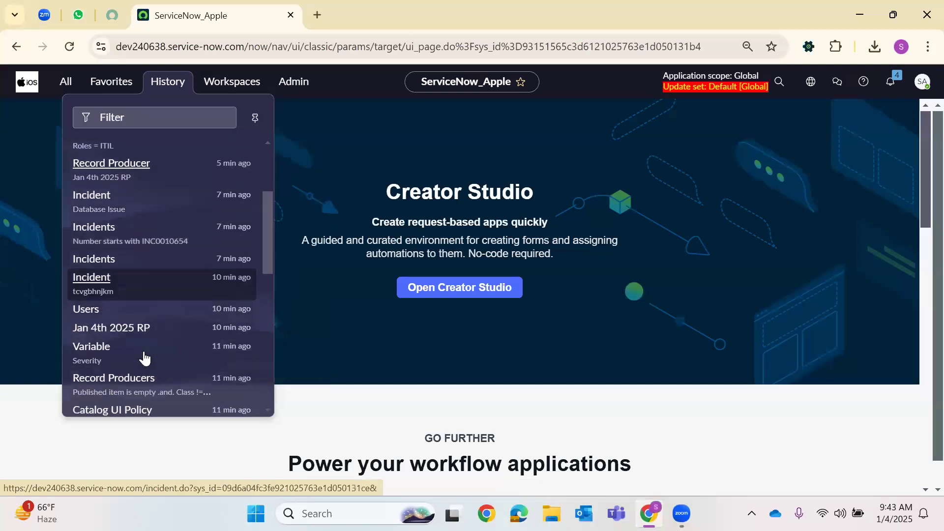
pyautogui.rightClick(117, 394)
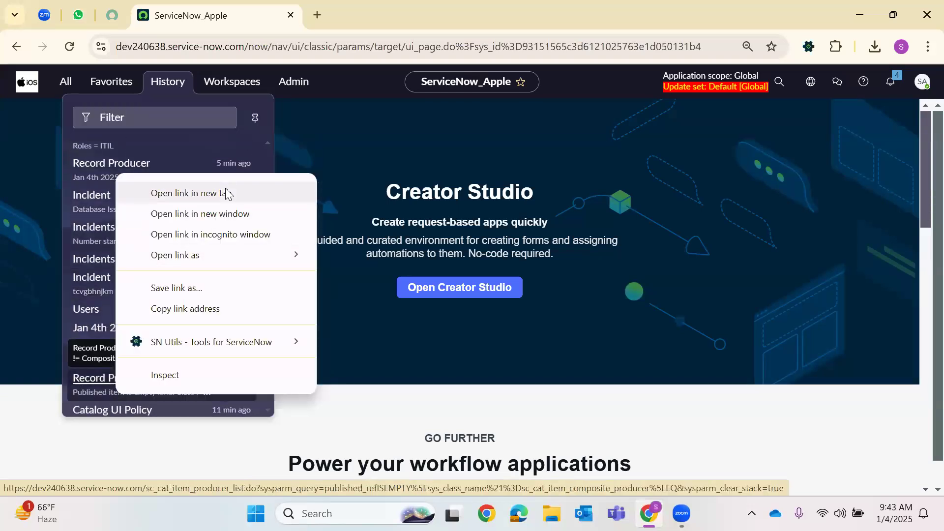
pyautogui.click(228, 193)
pyautogui.hotkey('ctrl', 'Tab')
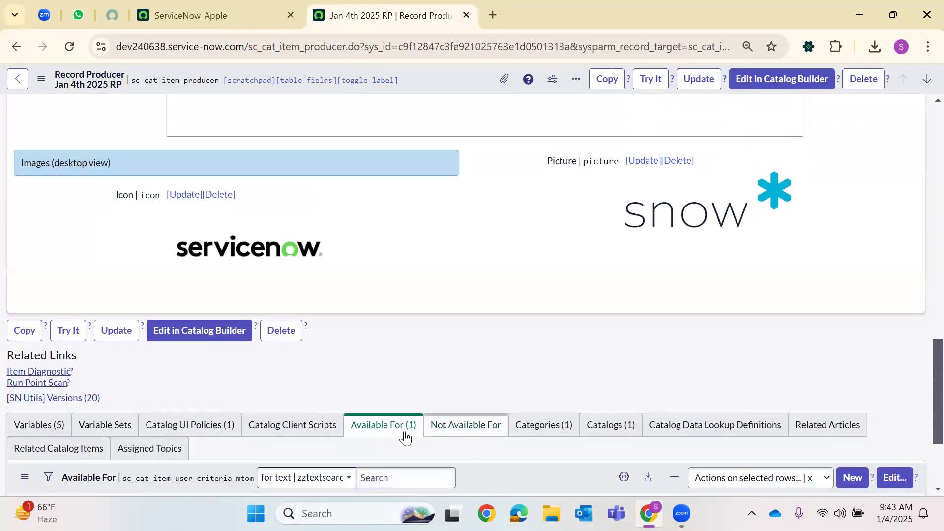
# Inspect the Not Available For criteria collection, then go back without saving
pyautogui.click(450, 433)
pyautogui.scroll(-4, 438, 422)
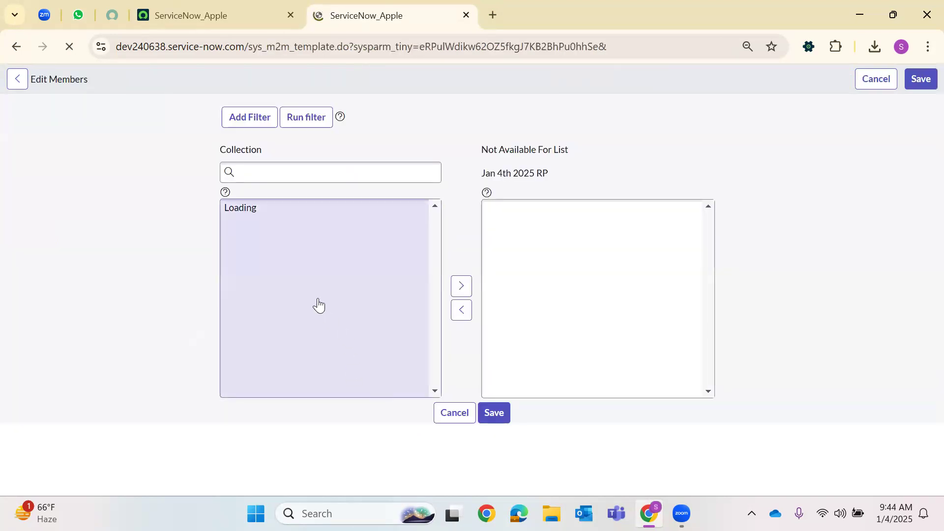
pyautogui.hotkey('ctrl', 'a')
pyautogui.scroll(-4, 275, 344)
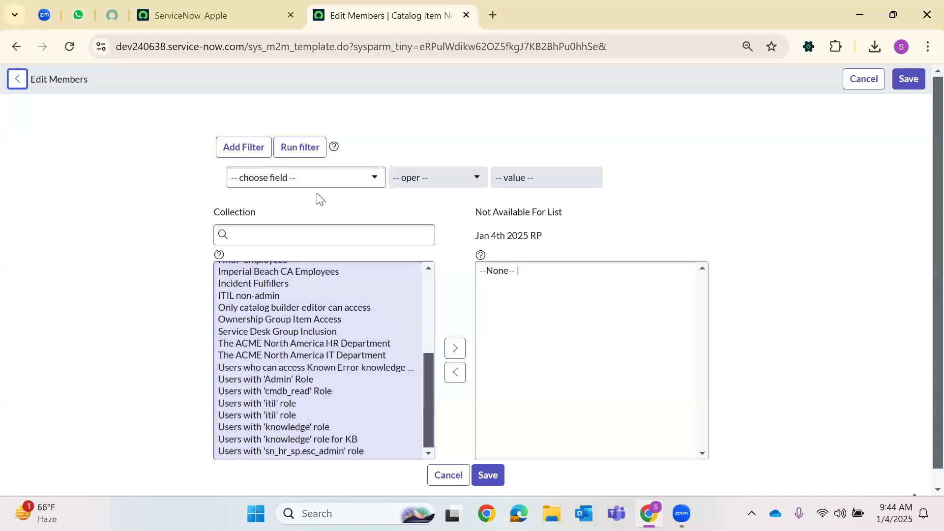
pyautogui.click(18, 80)
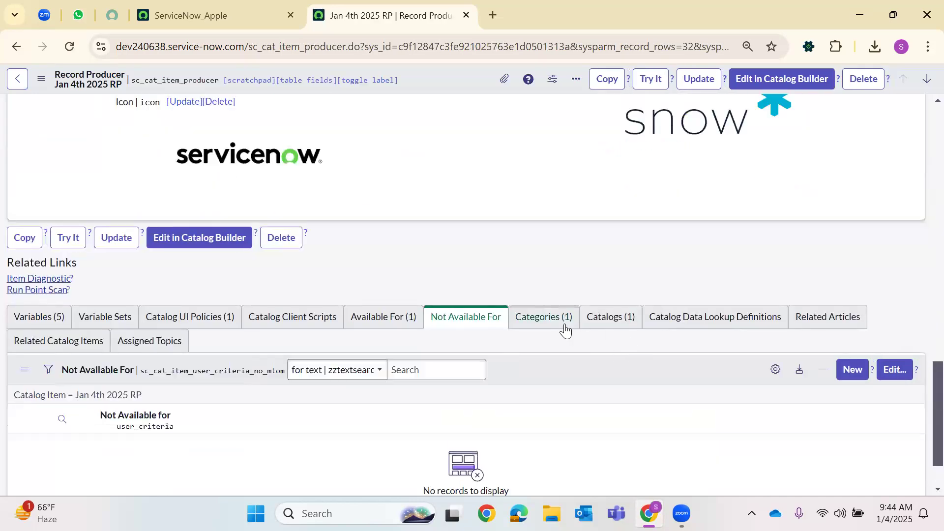
# Check the Categories list, confirming only Software in Service Catalog
pyautogui.click(565, 330)
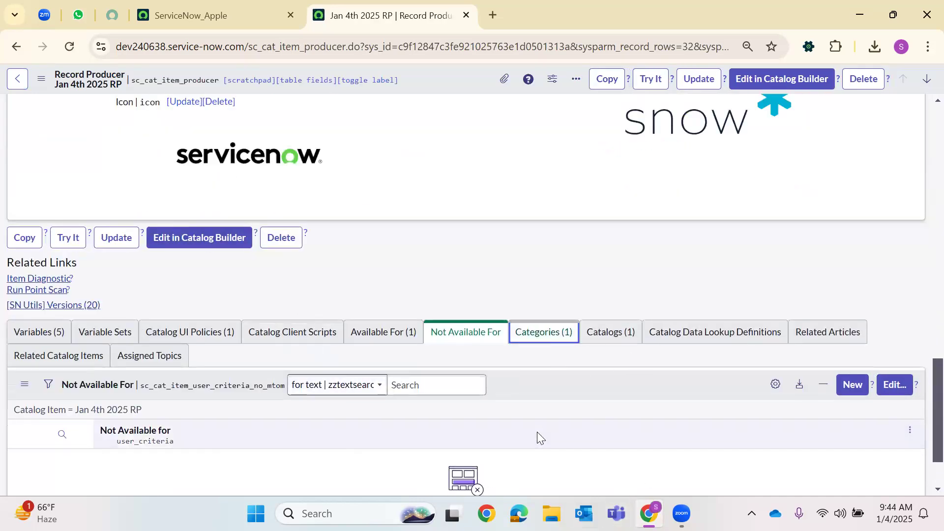
pyautogui.click(545, 331)
pyautogui.scroll(10, 174, 243)
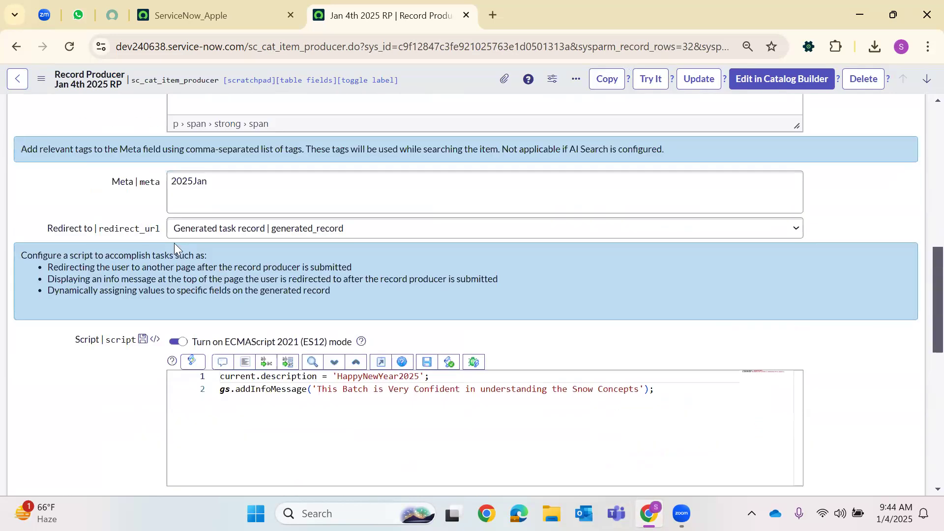
pyautogui.scroll(10, 143, 258)
pyautogui.click(131, 249)
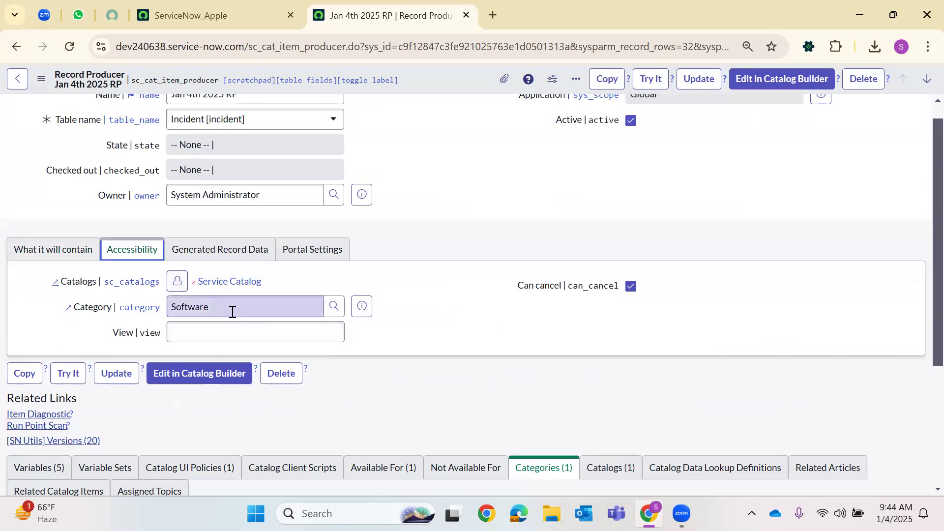
pyautogui.scroll(-4, 569, 428)
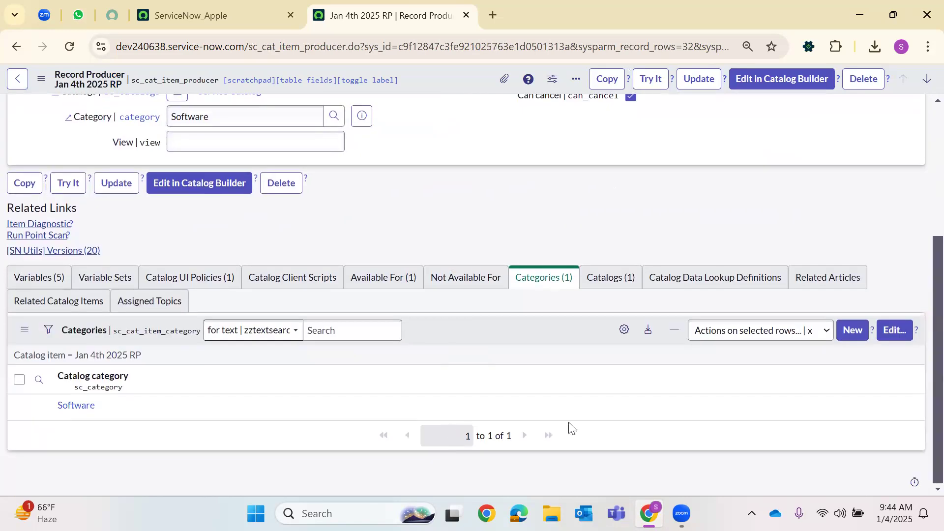
pyautogui.scroll(3, 551, 442)
pyautogui.scroll(-1, 559, 425)
pyautogui.scroll(-1, 556, 418)
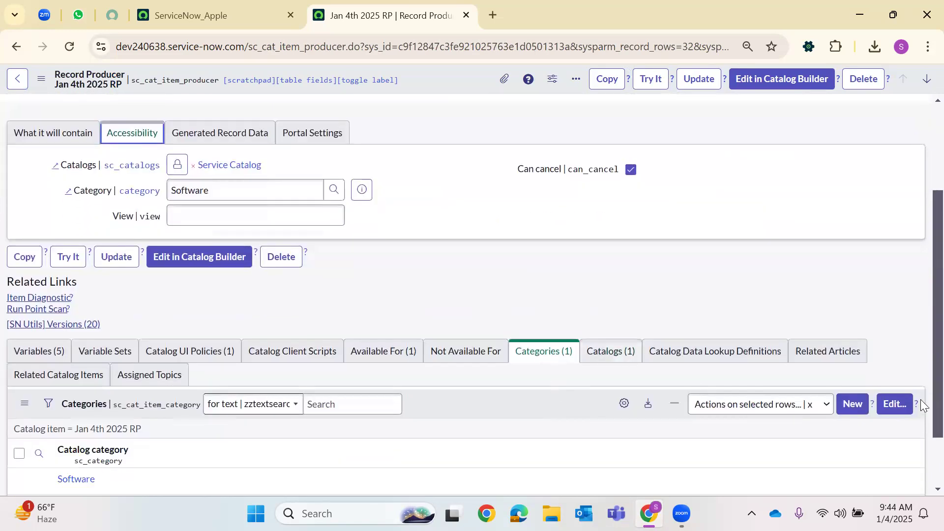
# Add Hardware to the item's categories, removing the mistakenly added Hardware Asset
pyautogui.click(887, 409)
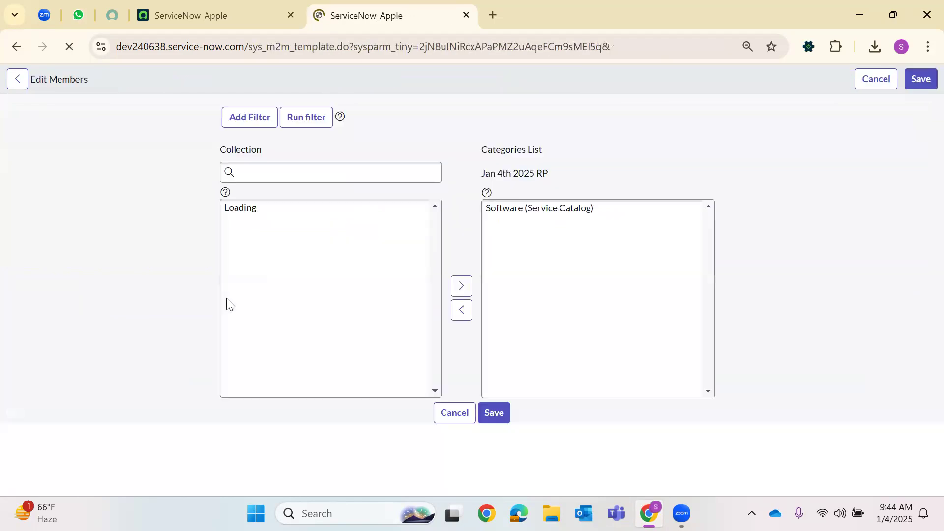
pyautogui.scroll(-2, 260, 400)
pyautogui.scroll(-2, 261, 400)
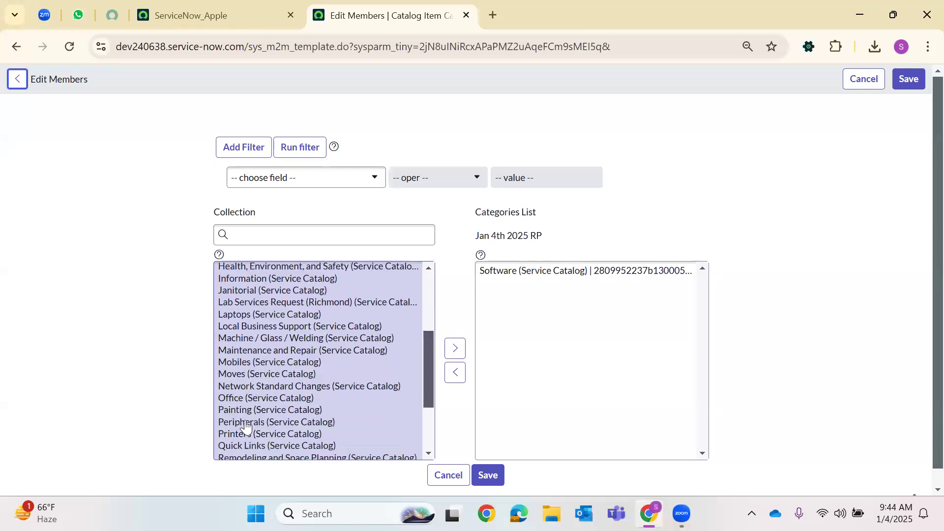
pyautogui.scroll(2, 261, 401)
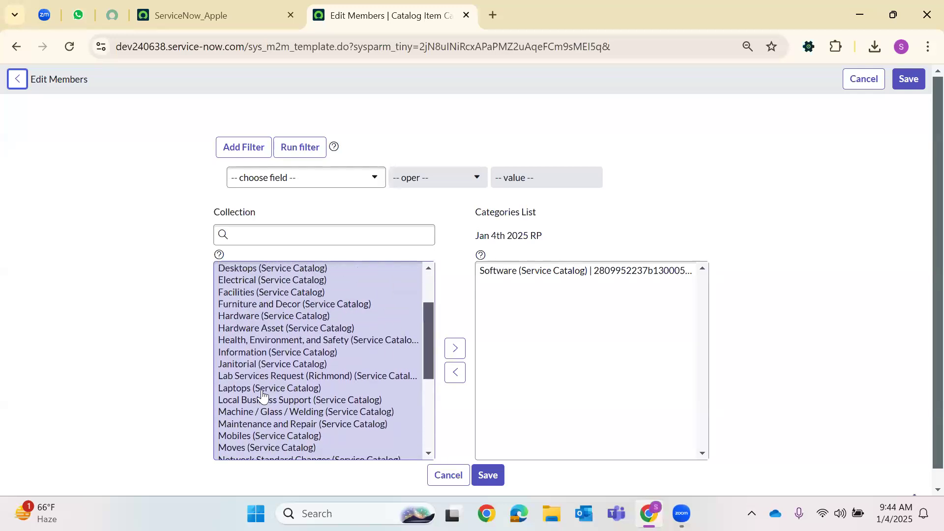
pyautogui.click(249, 319)
pyautogui.click(448, 333)
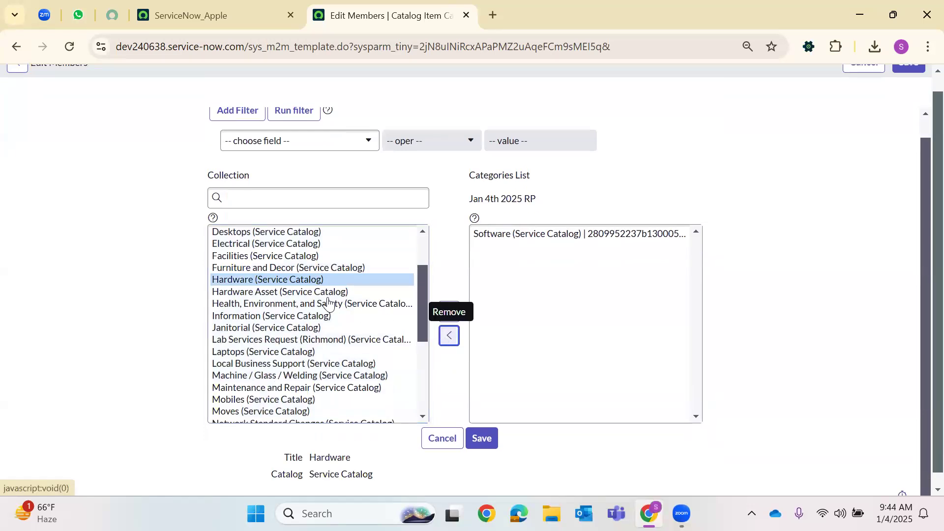
pyautogui.click(318, 280)
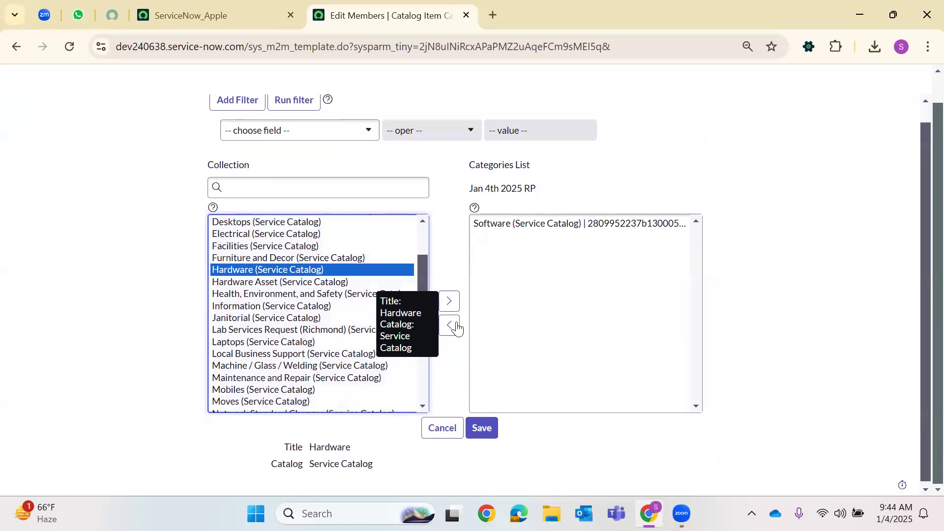
pyautogui.click(449, 299)
pyautogui.click(506, 323)
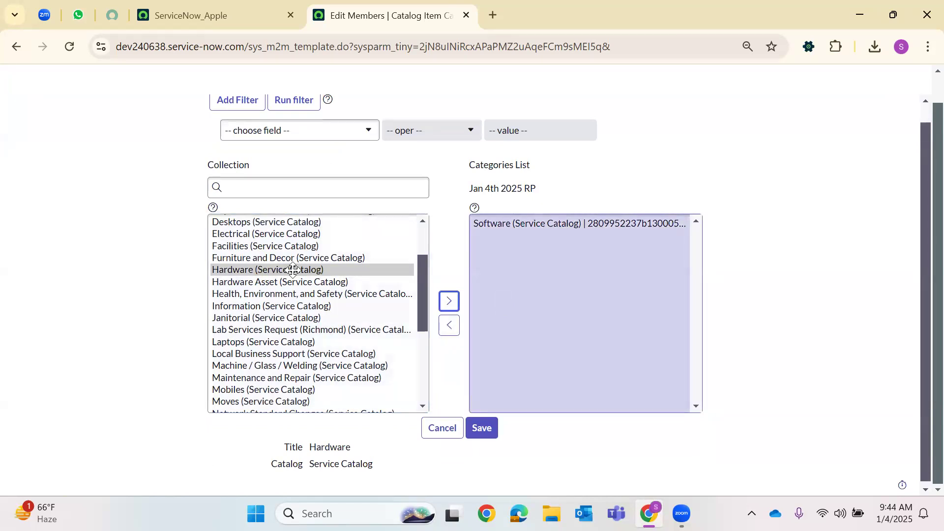
pyautogui.click(448, 301)
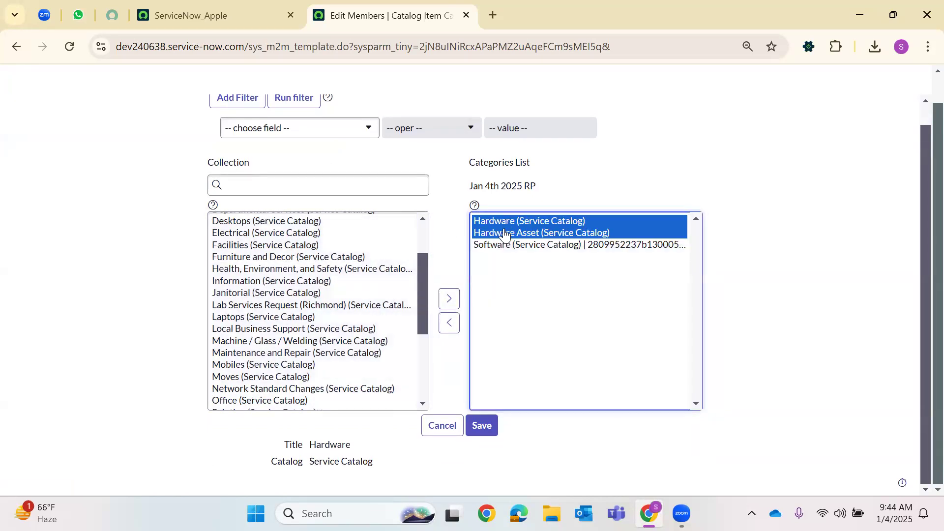
pyautogui.click(506, 233)
pyautogui.click(449, 324)
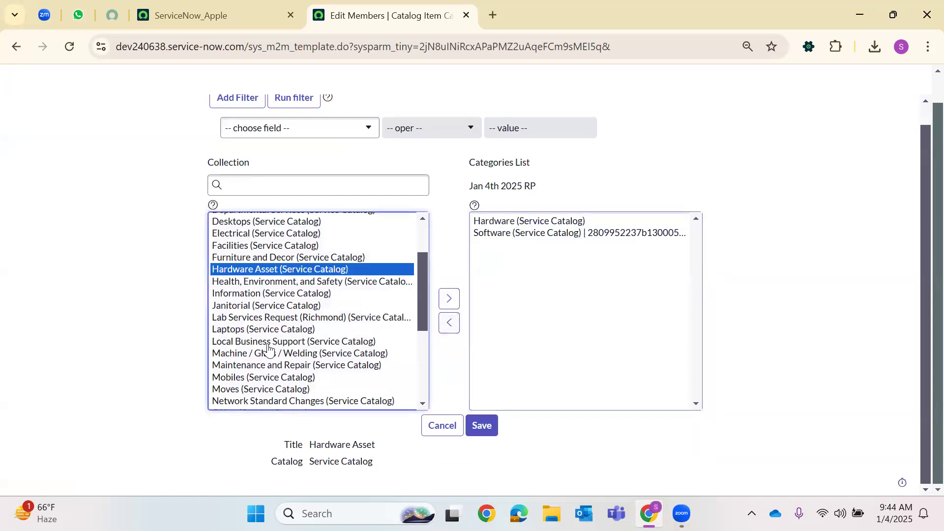
# Add Services to the categories and save the changes
pyautogui.scroll(-3, 269, 348)
pyautogui.click(386, 358)
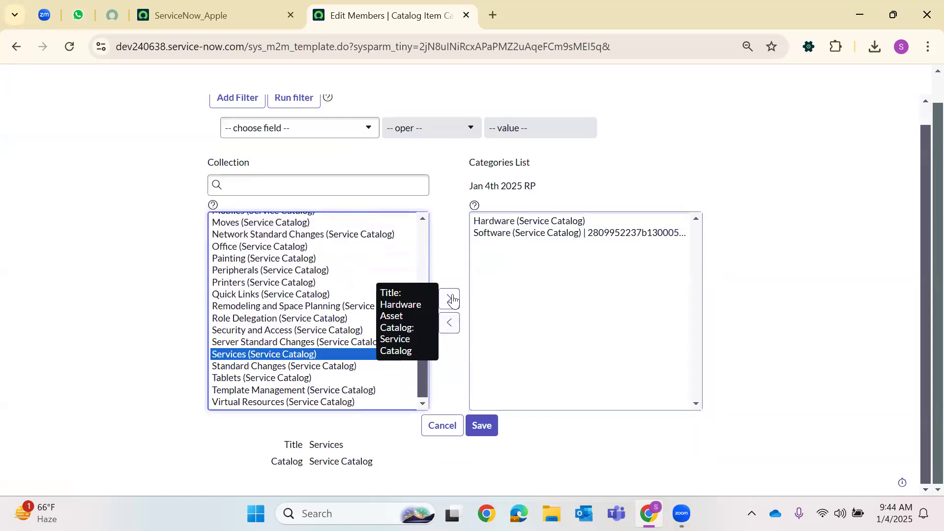
pyautogui.click(449, 298)
pyautogui.click(485, 427)
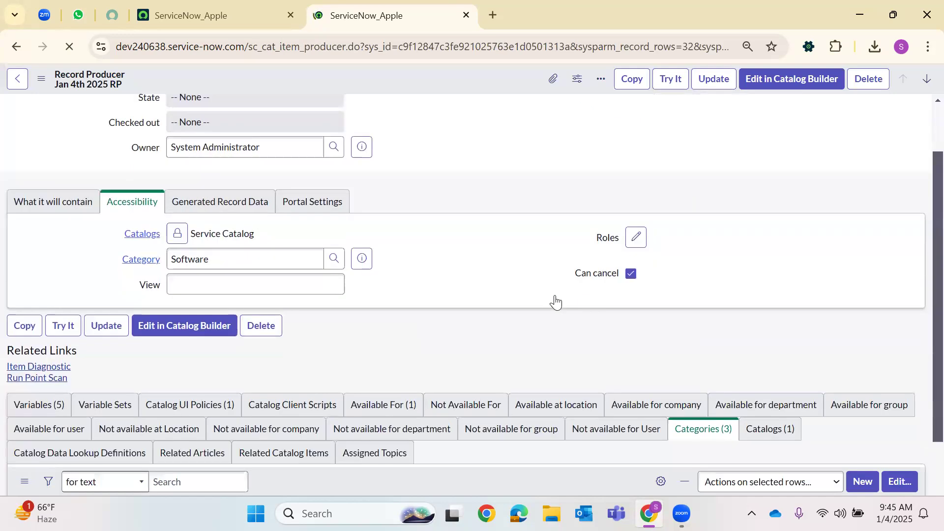
pyautogui.scroll(-4, 499, 326)
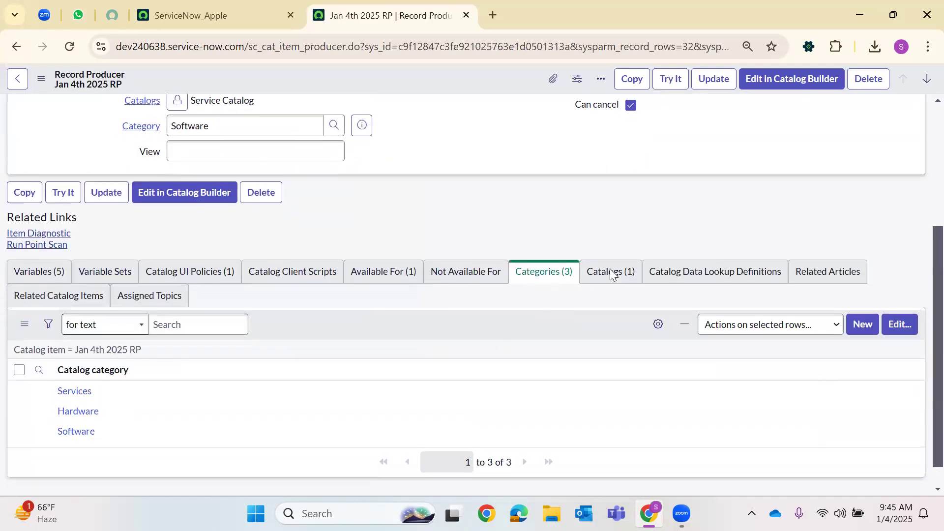
# Add Technical Catalog and Food to the item's catalogs and save
pyautogui.click(610, 237)
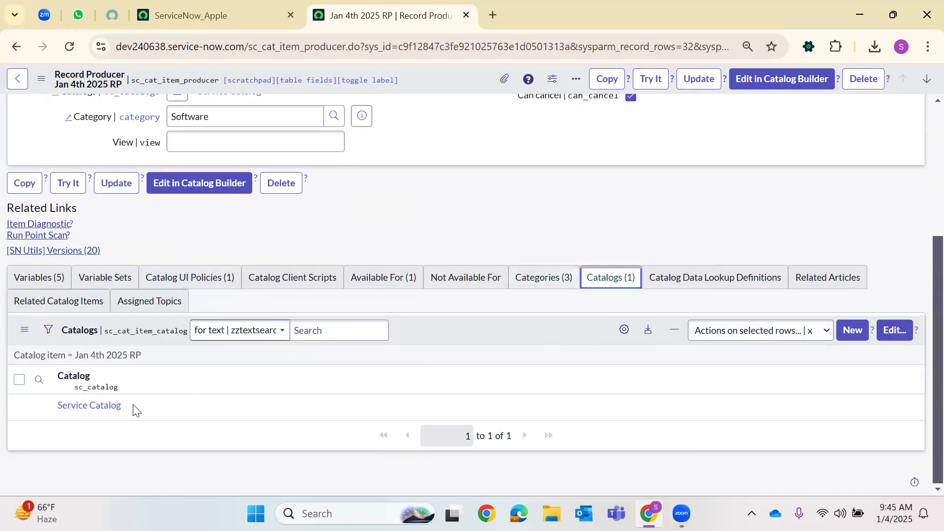
pyautogui.click(895, 331)
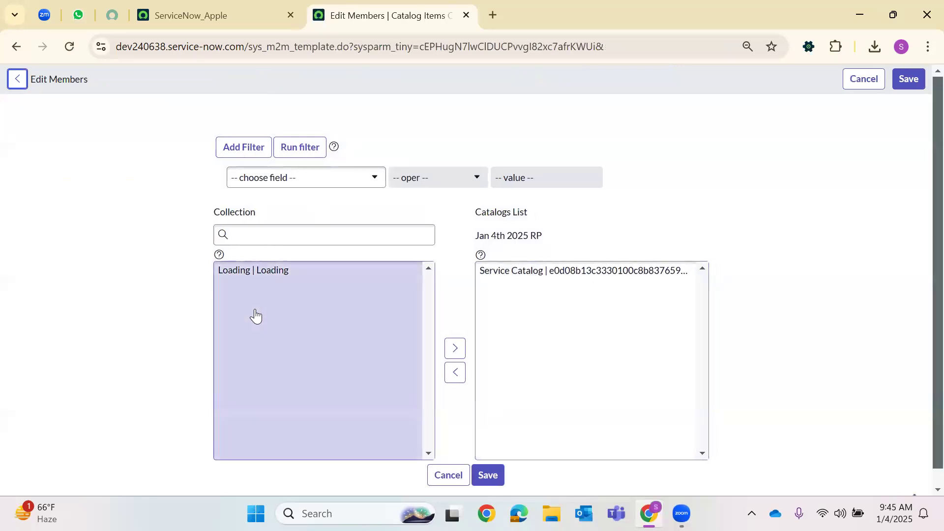
pyautogui.click(249, 282)
pyautogui.click(455, 331)
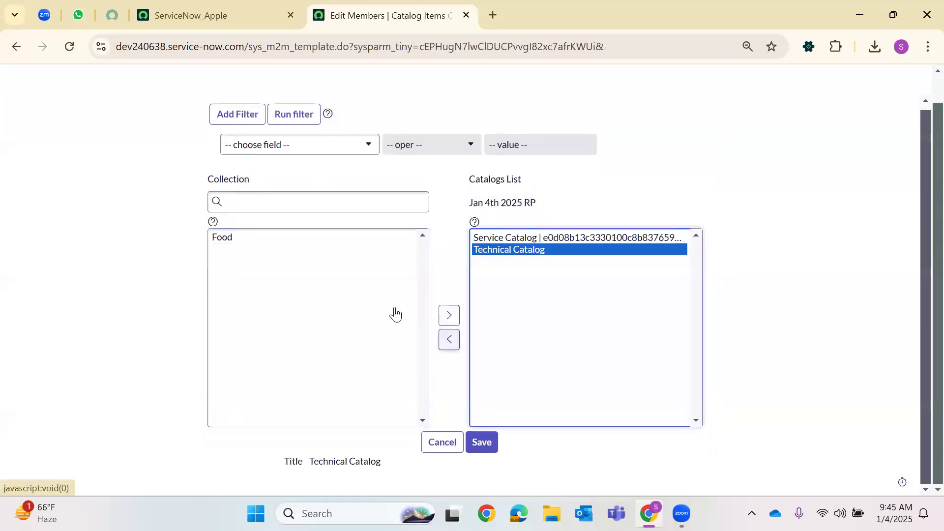
pyautogui.click(248, 240)
pyautogui.click(449, 316)
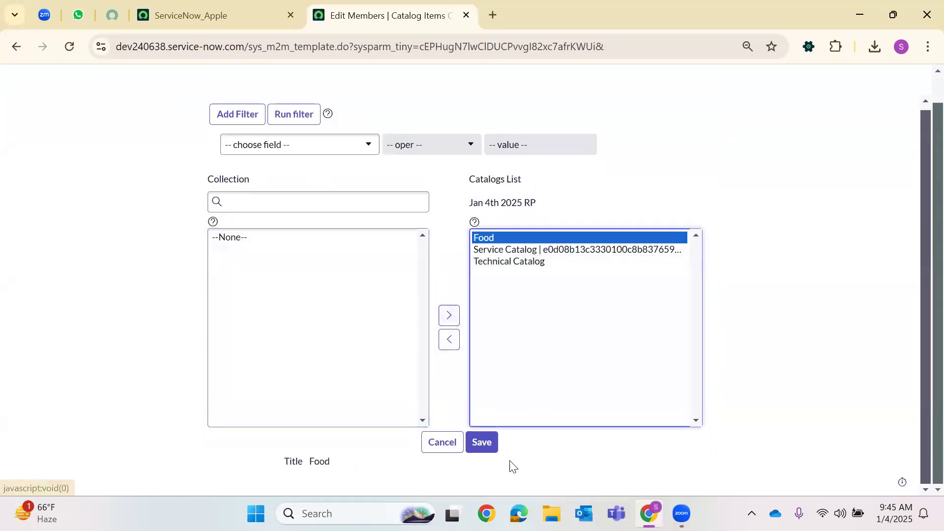
pyautogui.click(487, 442)
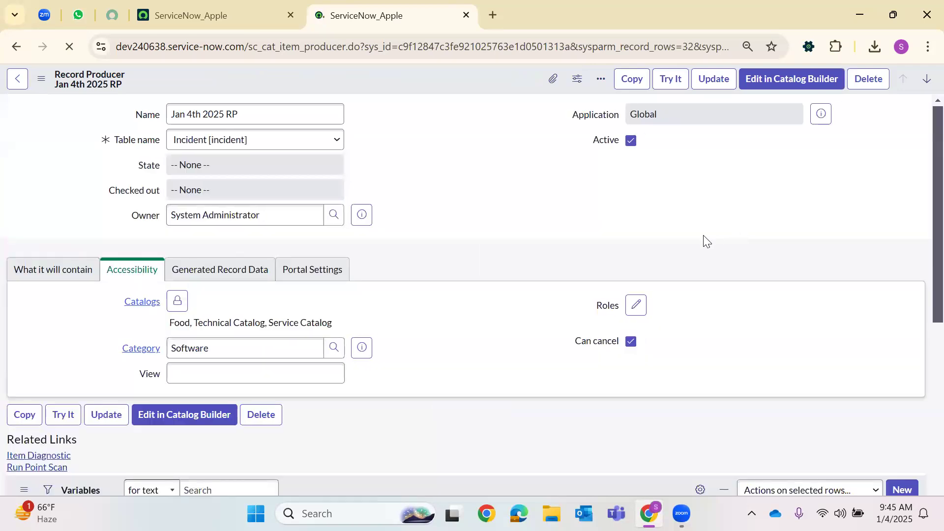
# Check the Catalog Data Lookup Definitions, Related Articles, Related Catalog Items and Assigned Topics lists
pyautogui.scroll(-6, 470, 283)
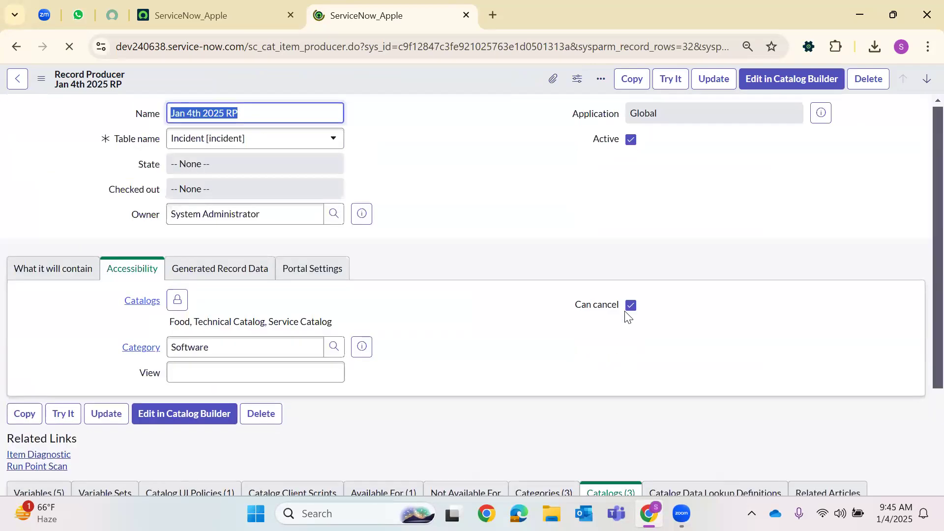
pyautogui.scroll(-4, 628, 316)
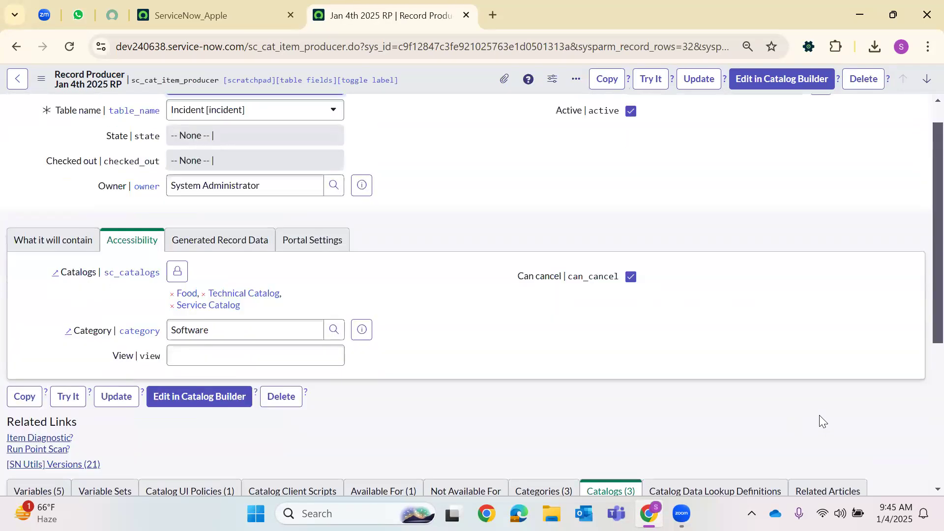
pyautogui.click(729, 240)
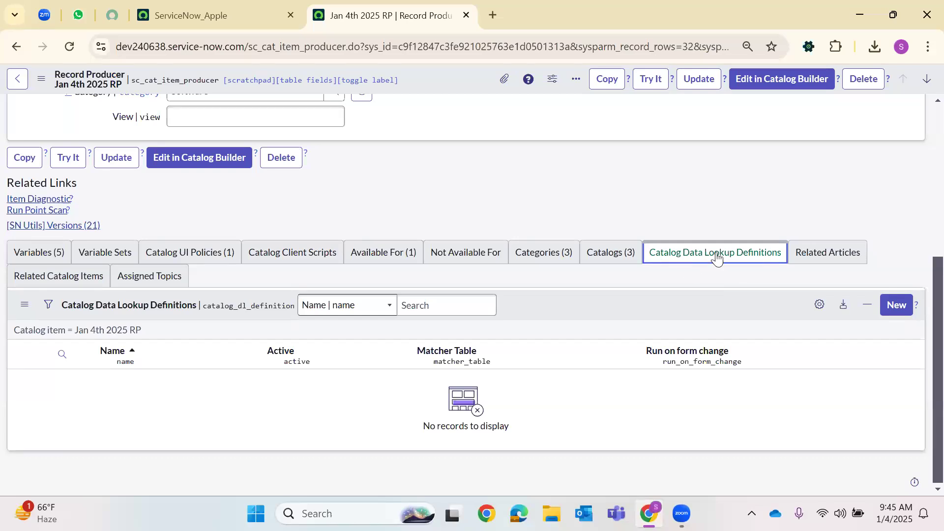
pyautogui.click(806, 259)
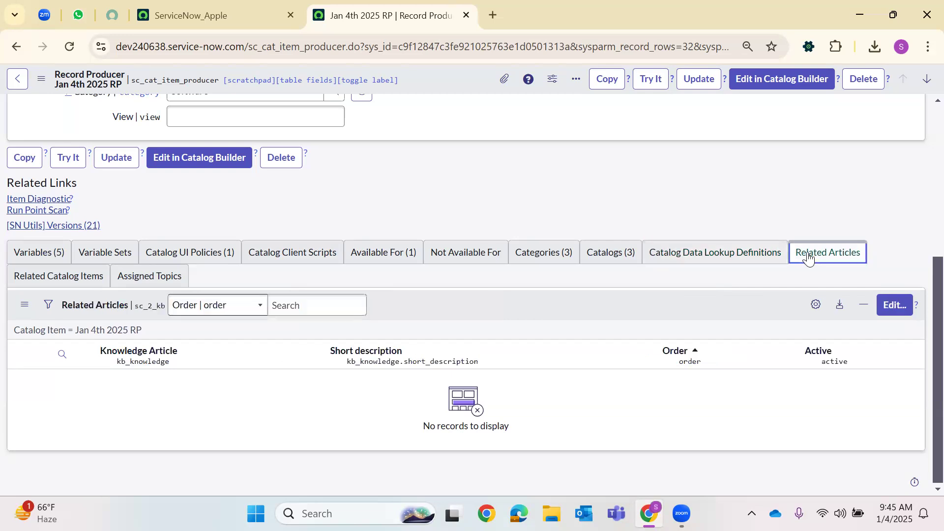
pyautogui.click(45, 279)
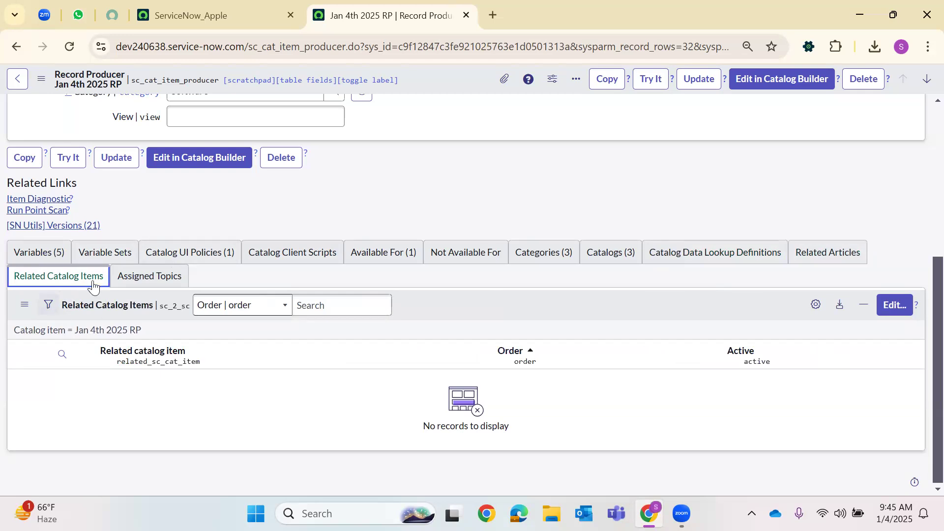
pyautogui.click(140, 278)
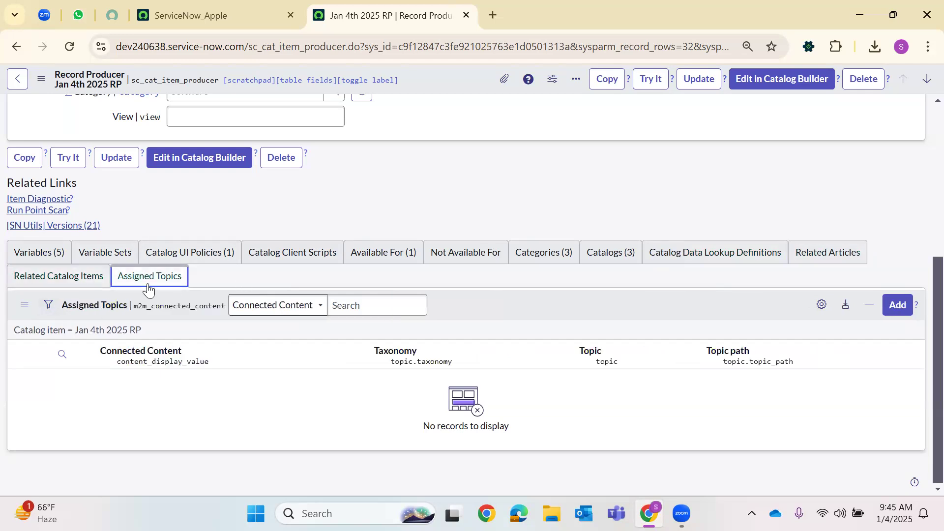
pyautogui.scroll(5, 412, 259)
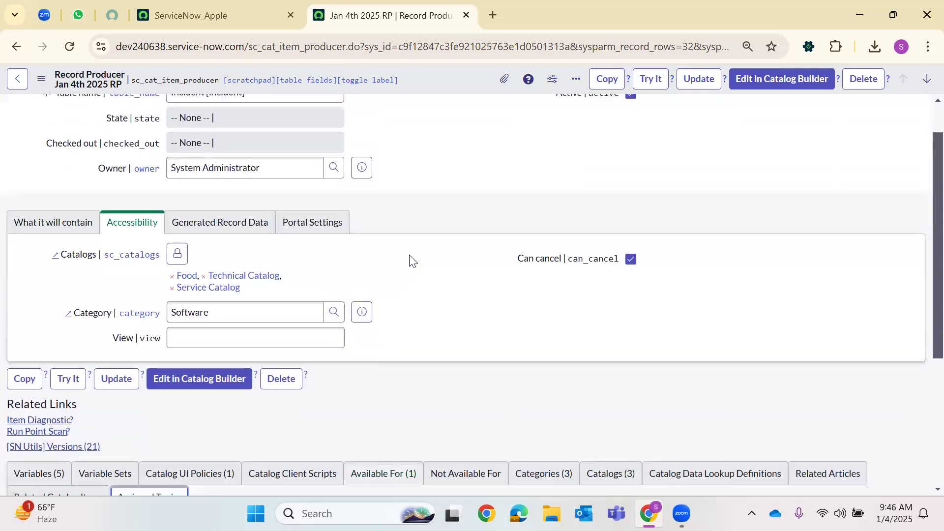
# Save the record producer from the header menu and select the instance URL
pyautogui.rightClick(443, 71)
pyautogui.click(467, 80)
pyautogui.moveTo(251, 46); pyautogui.dragTo(116, 46)
pyautogui.hotkey('ctrl', 'c')
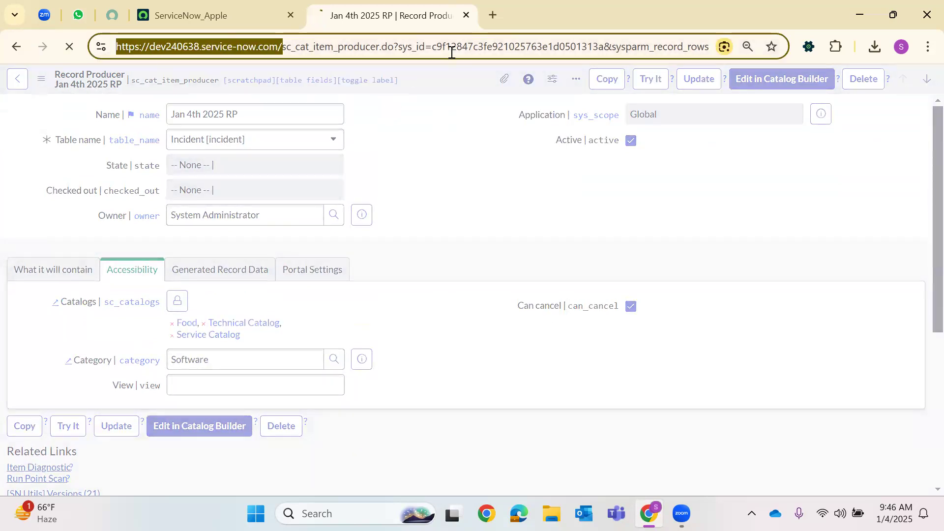
# Open the instance's Service Portal (base address plus 'sp') in a new browser tab
pyautogui.click(493, 15)
pyautogui.click(428, 43)
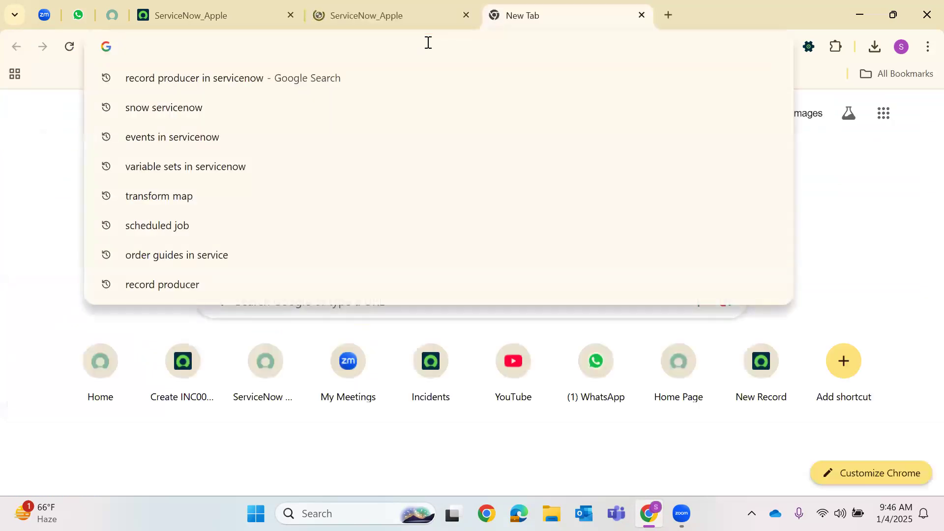
pyautogui.hotkey('ctrl', 'v')
pyautogui.write('sp')
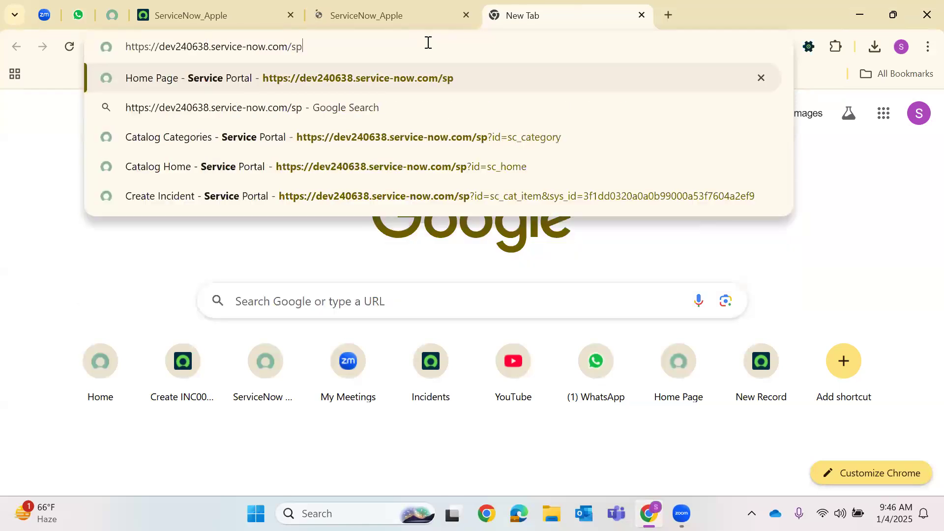
pyautogui.press('Return')
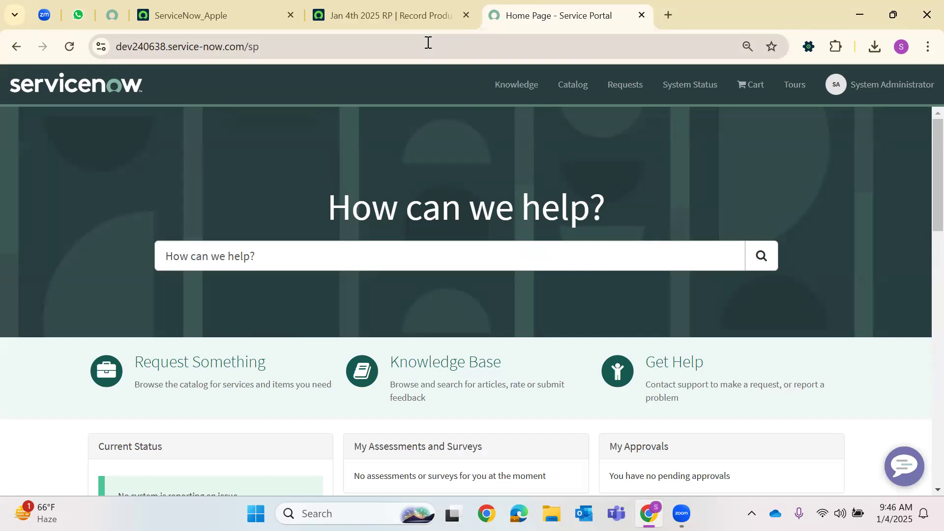
# Browse the portal's Service Catalog by category and expand Hardware
pyautogui.scroll(-3, 417, 199)
pyautogui.scroll(3, 417, 198)
pyautogui.click(573, 84)
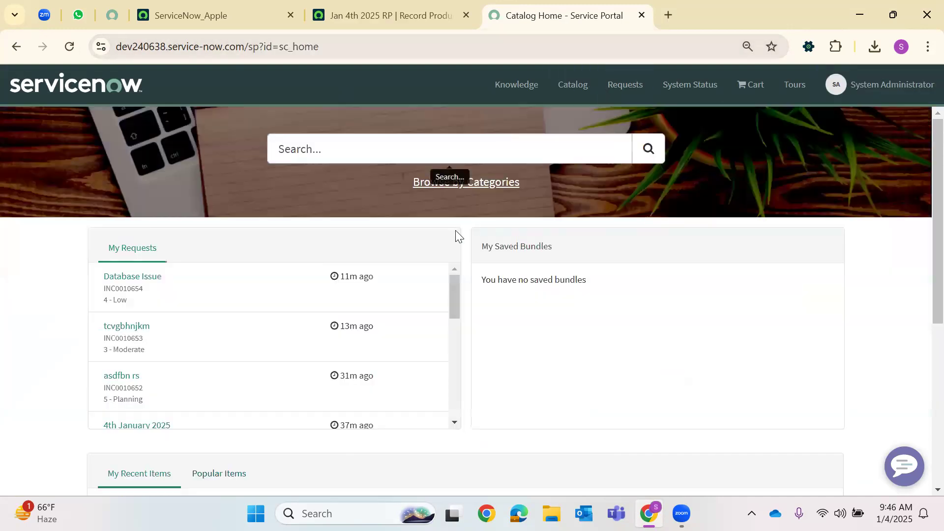
pyautogui.click(480, 183)
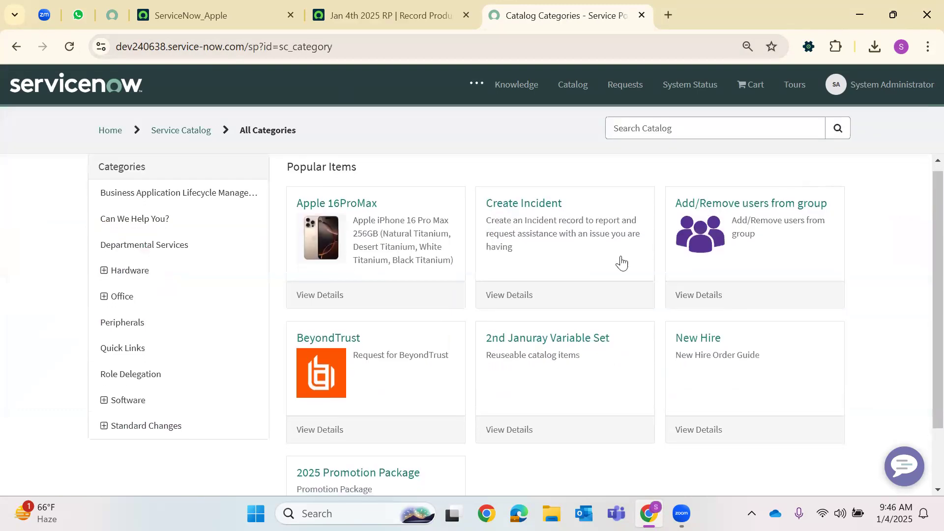
pyautogui.scroll(-1, 688, 320)
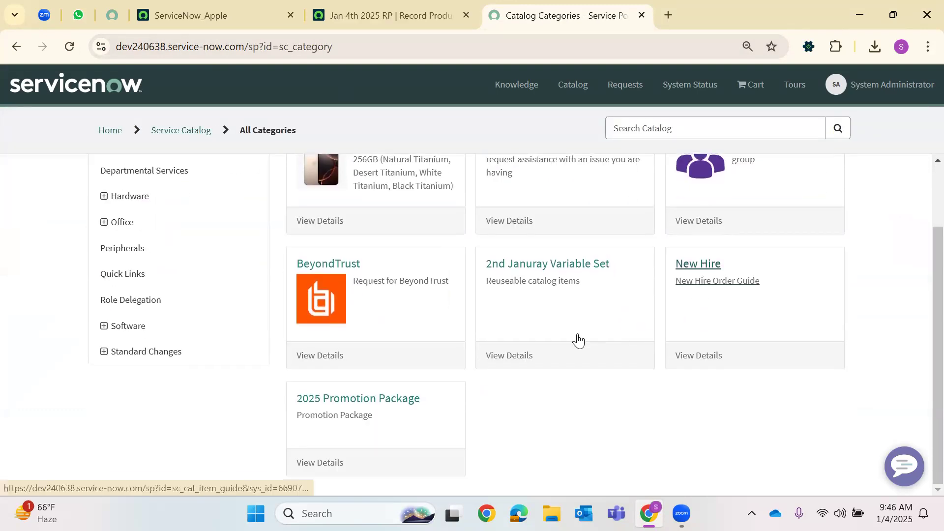
pyautogui.scroll(1, 296, 412)
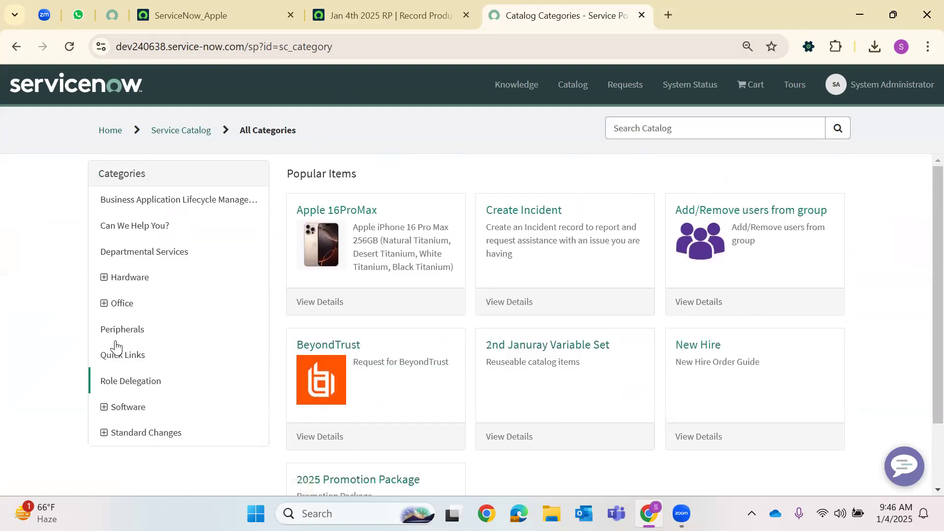
pyautogui.click(128, 279)
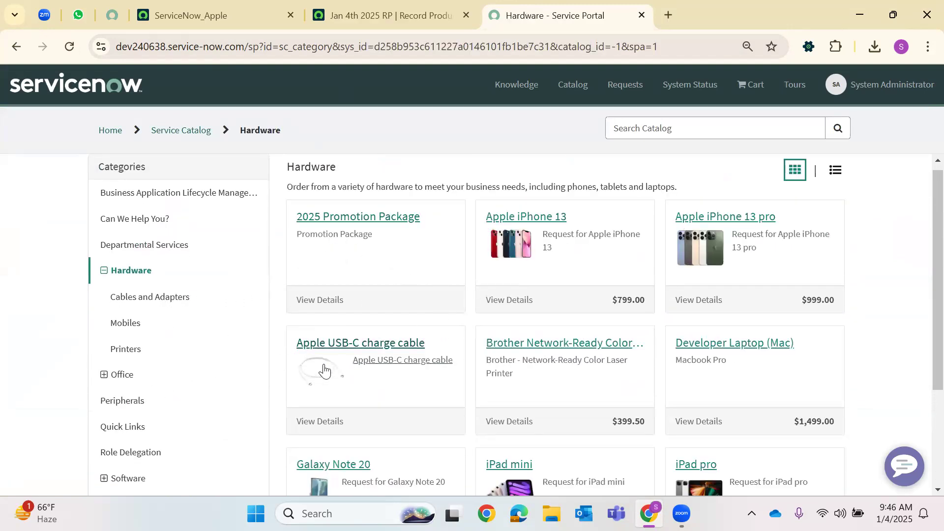
# Load more Hardware items, then view the Software category
pyautogui.scroll(-3, 580, 340)
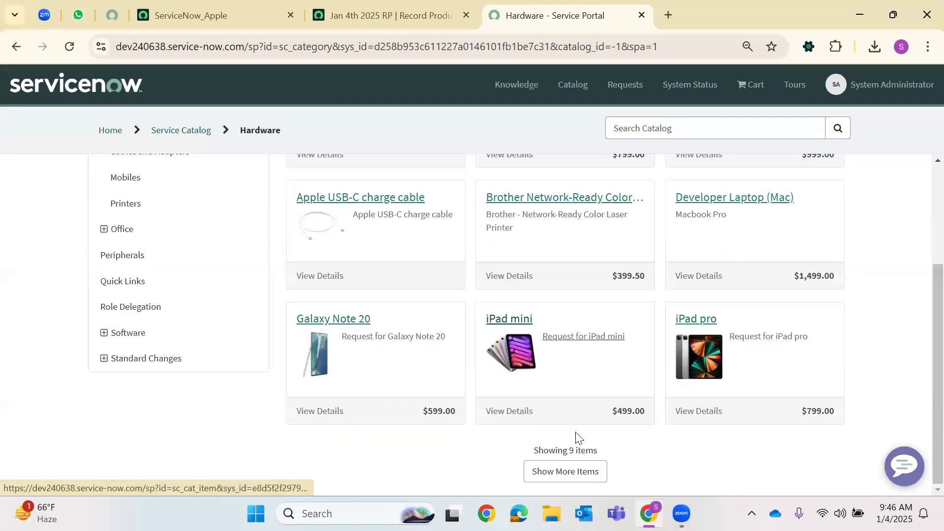
pyautogui.click(590, 472)
pyautogui.scroll(-1, 732, 339)
pyautogui.scroll(-3, 731, 340)
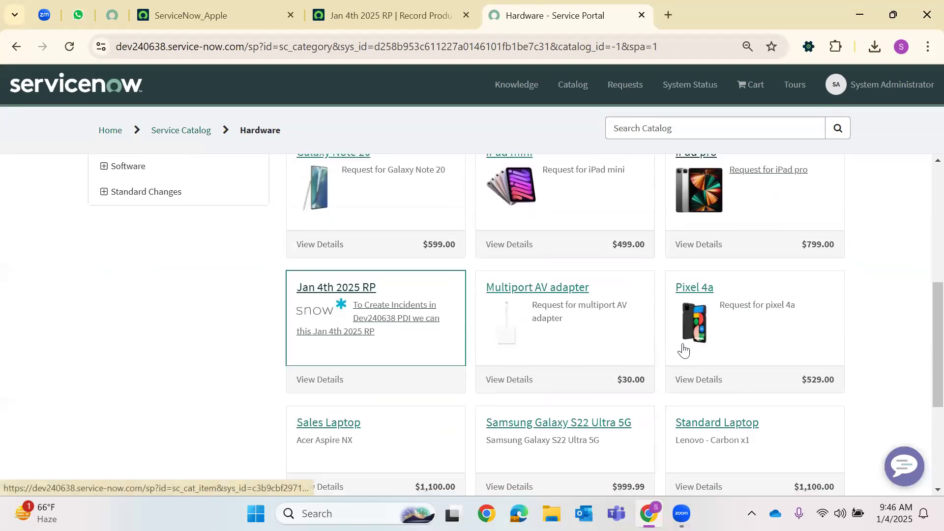
pyautogui.scroll(5, 138, 337)
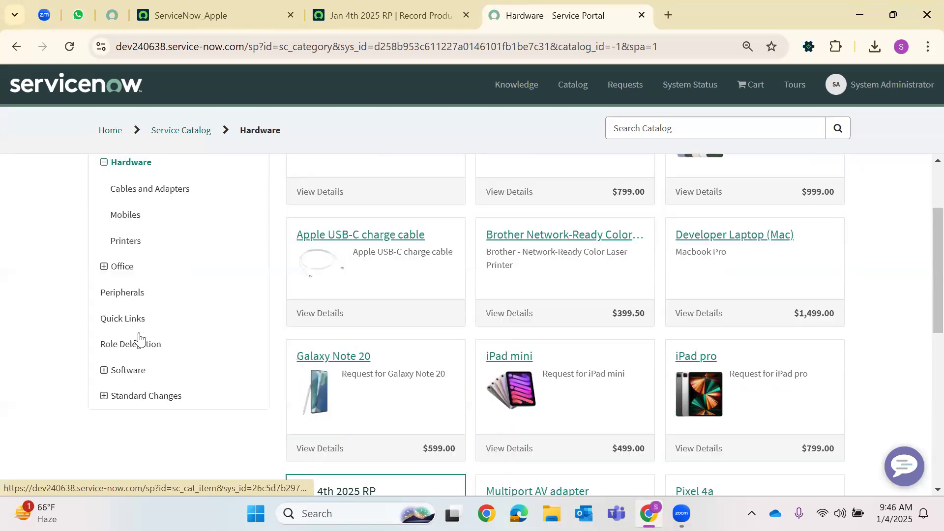
pyautogui.click(121, 388)
pyautogui.scroll(-8, 479, 338)
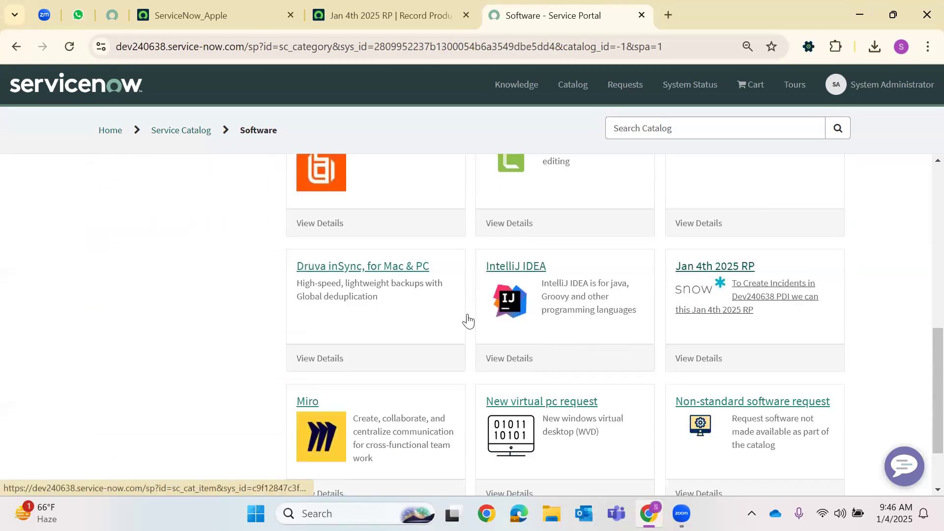
pyautogui.scroll(10, 150, 336)
pyautogui.scroll(-4, 148, 344)
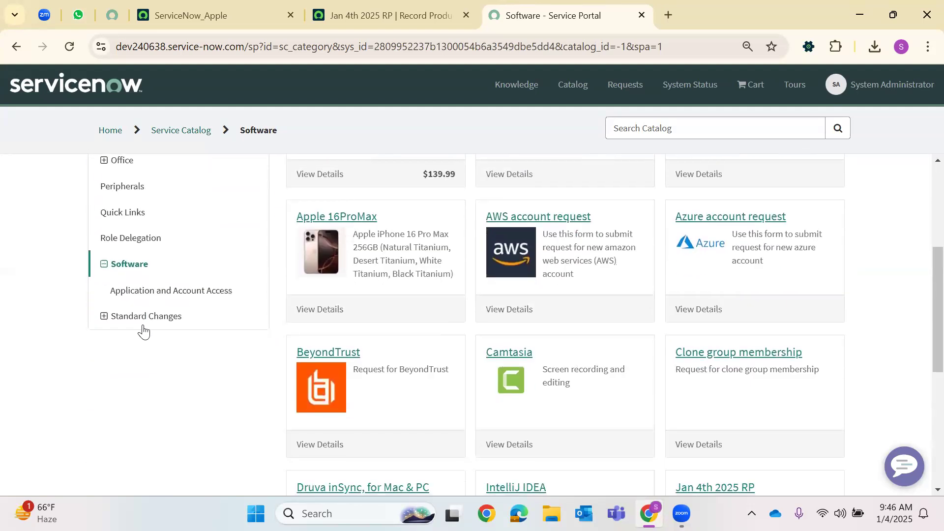
pyautogui.scroll(5, 153, 310)
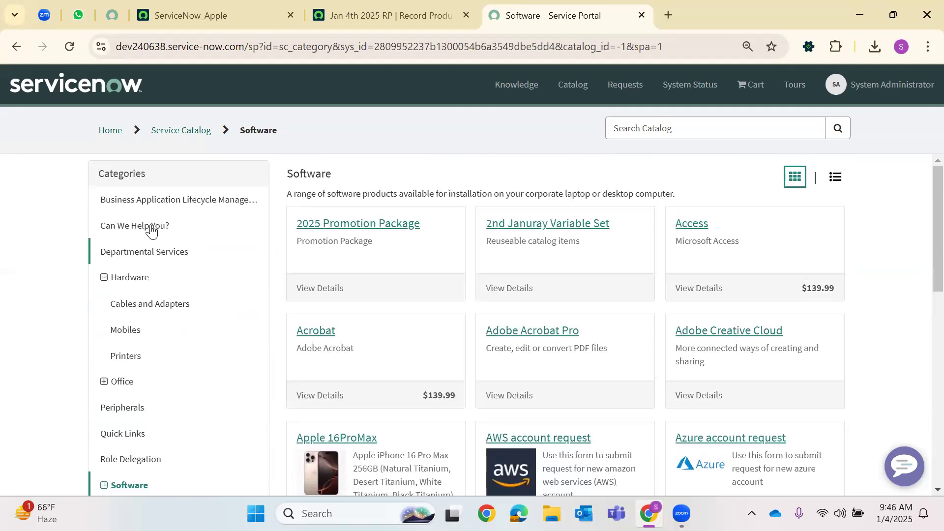
# View the Can We Help You? category and the Office > Services subcategory
pyautogui.click(150, 228)
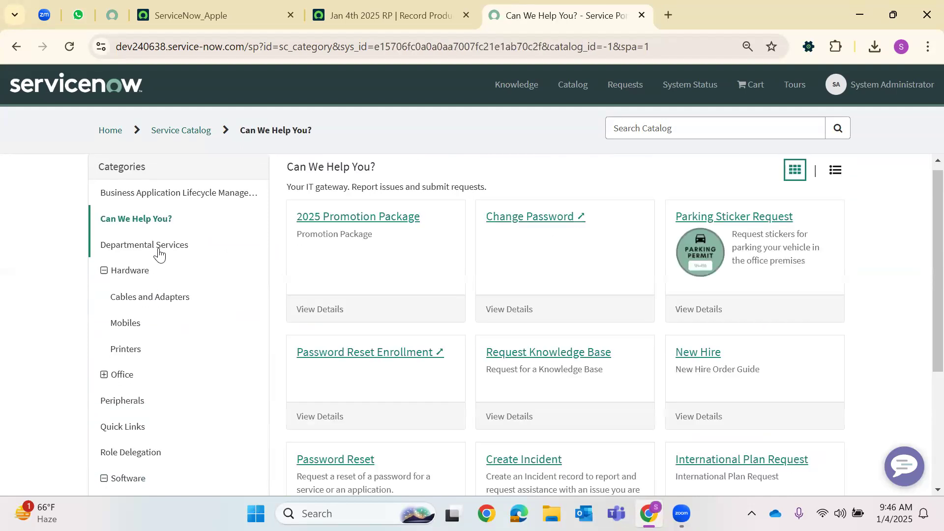
pyautogui.scroll(-4, 606, 331)
pyautogui.scroll(4, 168, 335)
pyautogui.scroll(1, 147, 281)
pyautogui.scroll(-2, 148, 289)
pyautogui.scroll(1, 141, 298)
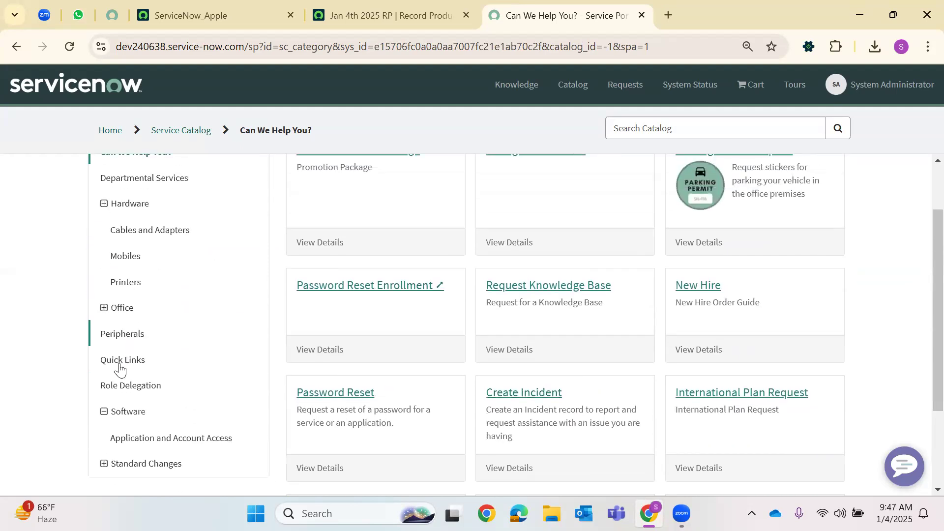
pyautogui.click(129, 308)
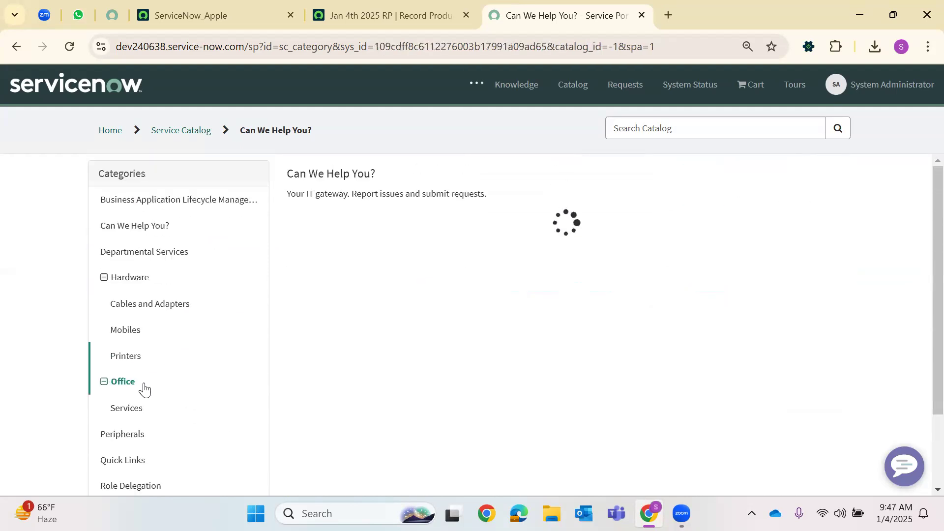
pyautogui.click(127, 408)
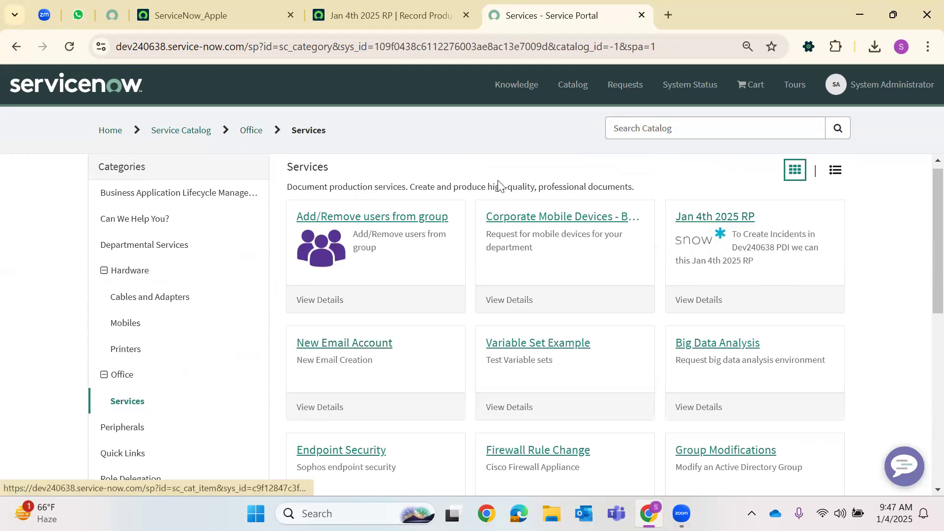
# Go back via Home and Catalog to the Service Catalog's All Categories page
pyautogui.click(110, 131)
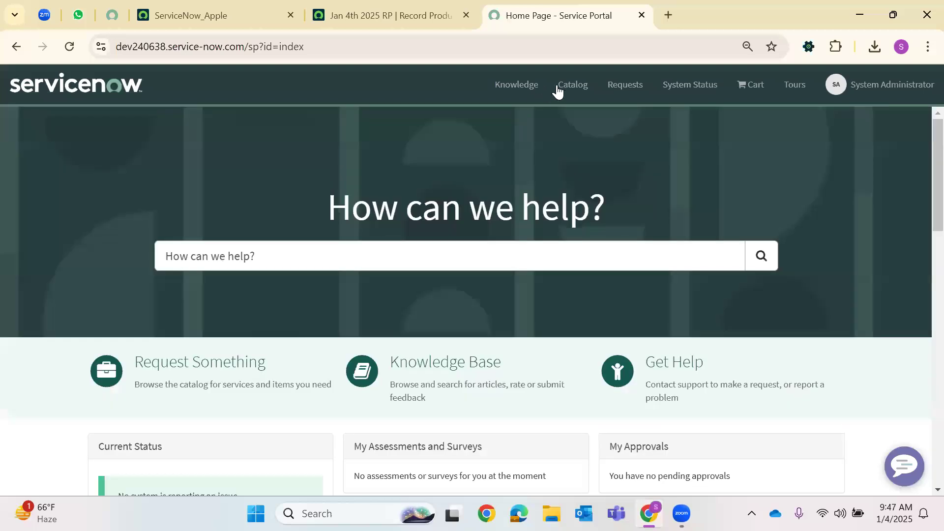
pyautogui.click(559, 89)
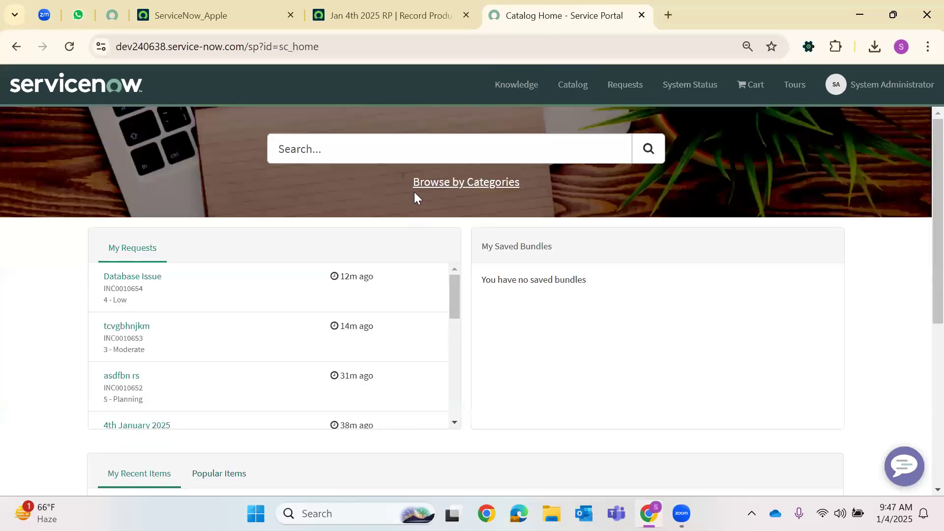
pyautogui.click(424, 185)
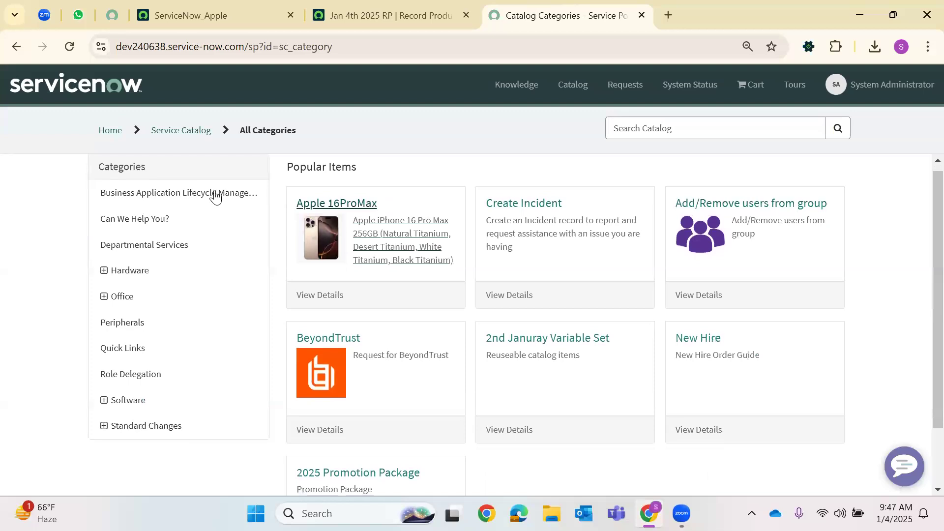
pyautogui.click(187, 132)
pyautogui.scroll(-2, 137, 318)
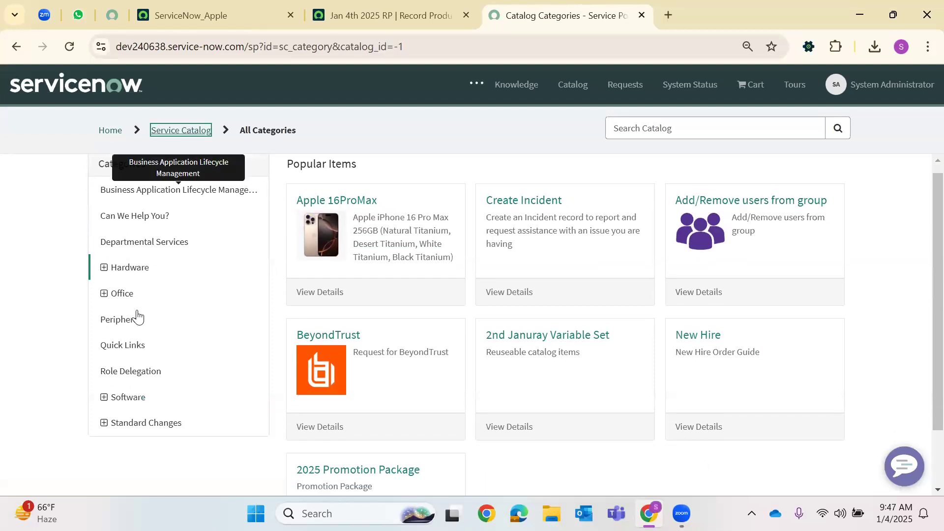
pyautogui.scroll(2, 178, 293)
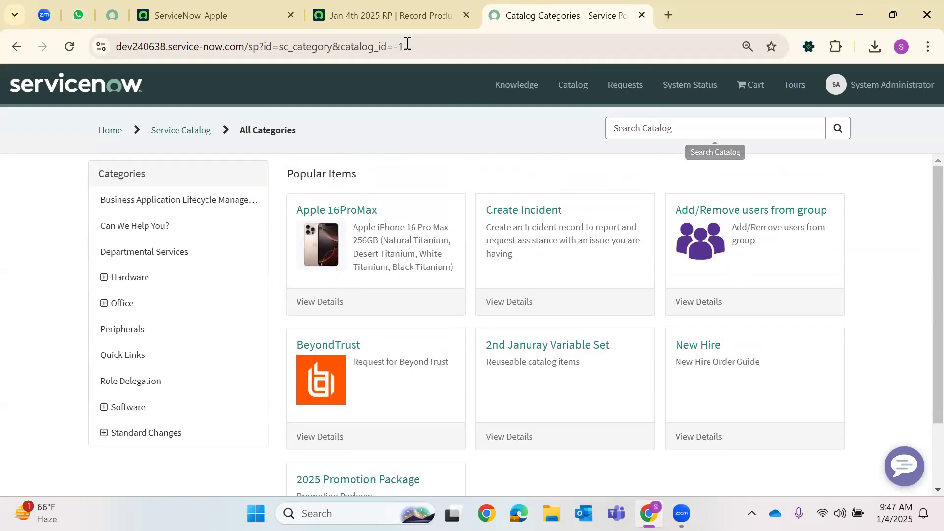
# Close the catalog categories page and the Jan 4th 2025 RP record producer tab
pyautogui.click(433, 14)
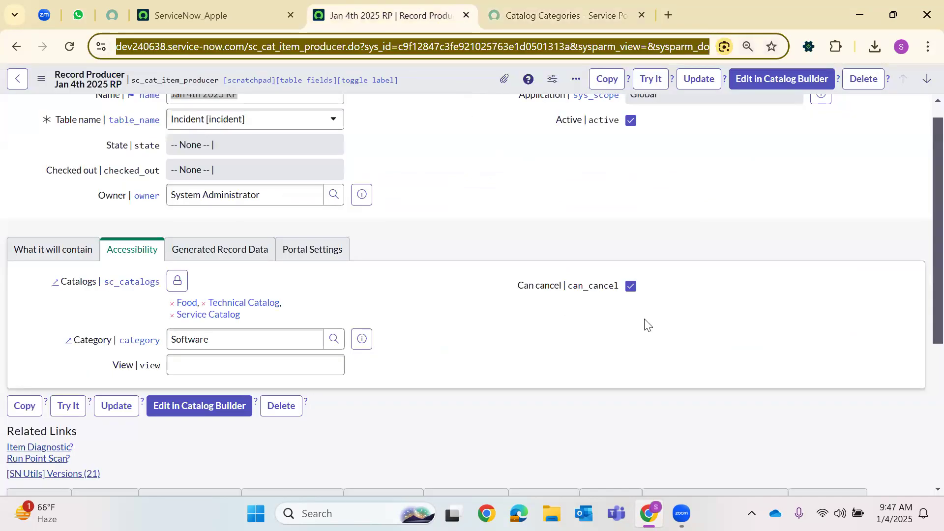
pyautogui.click(559, 14)
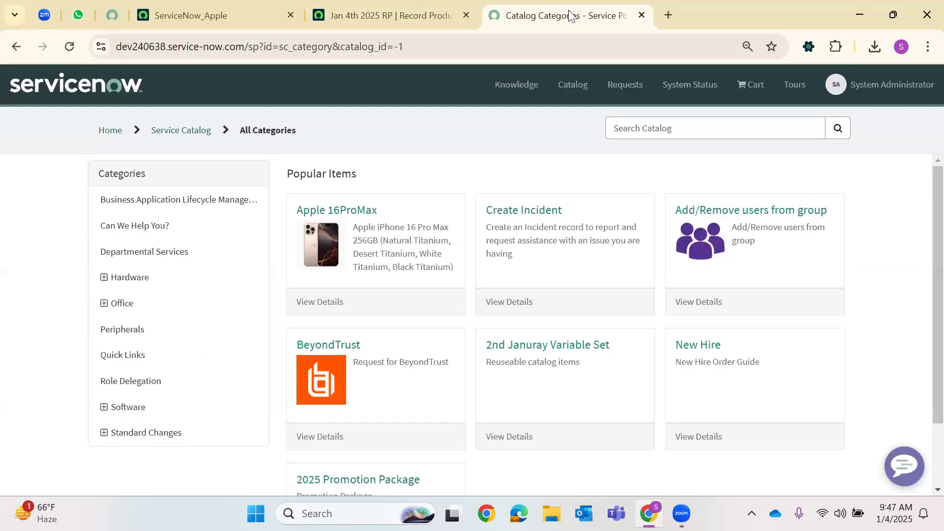
pyautogui.click(642, 15)
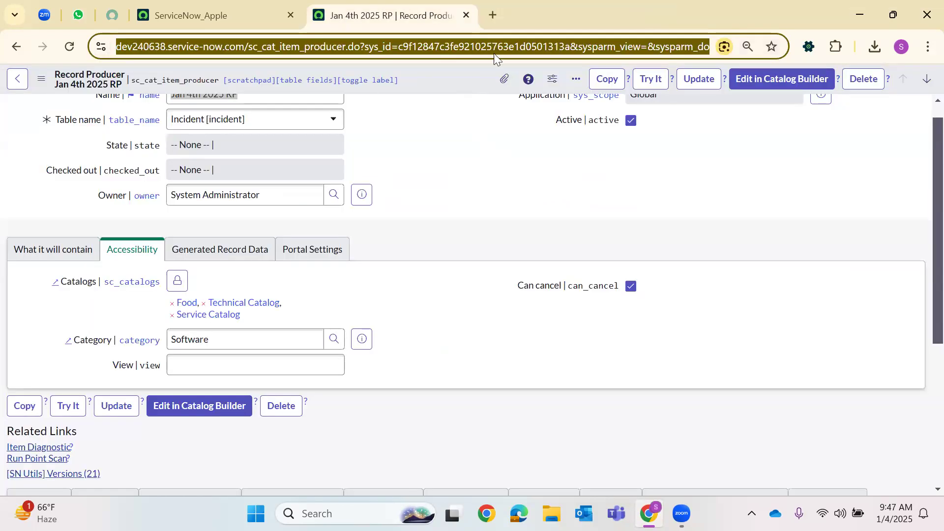
pyautogui.scroll(1, 714, 116)
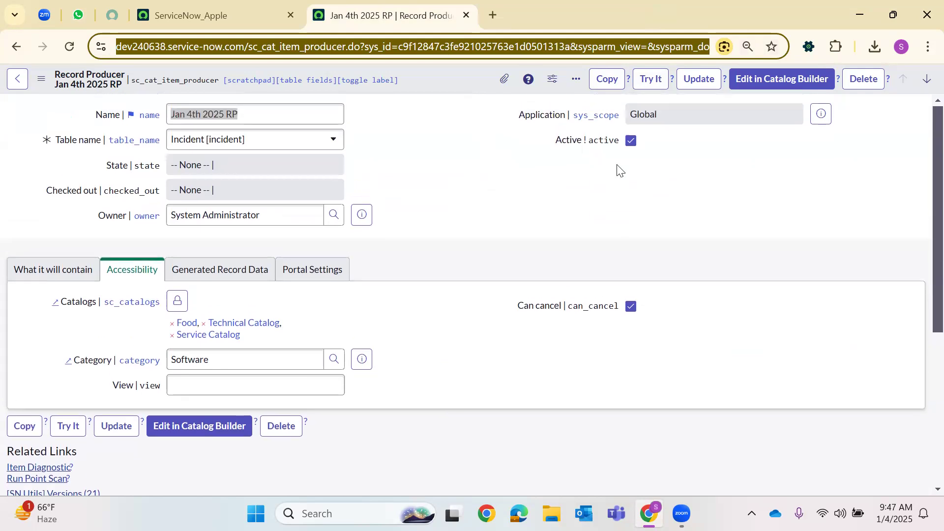
pyautogui.click(466, 19)
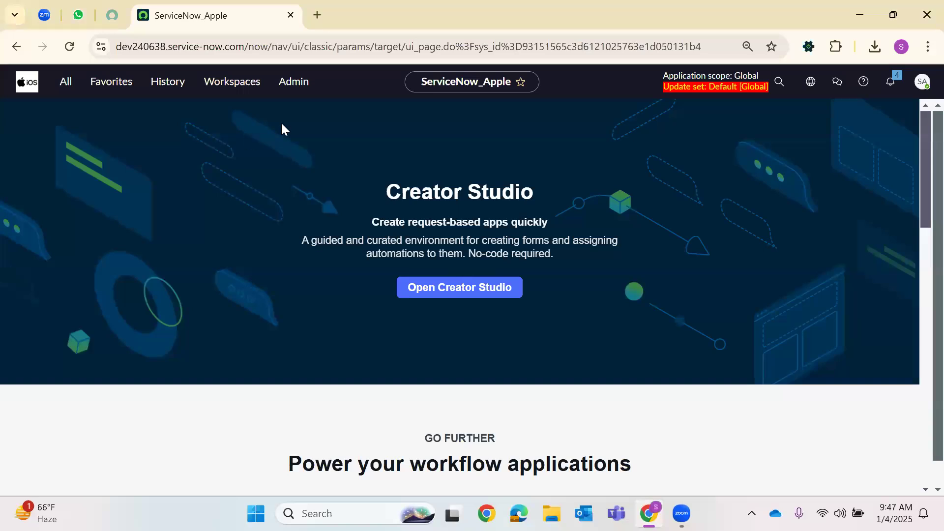
# Filter the All menu for 'Order Guid' and open Order Guides in a new tab
pyautogui.click(69, 93)
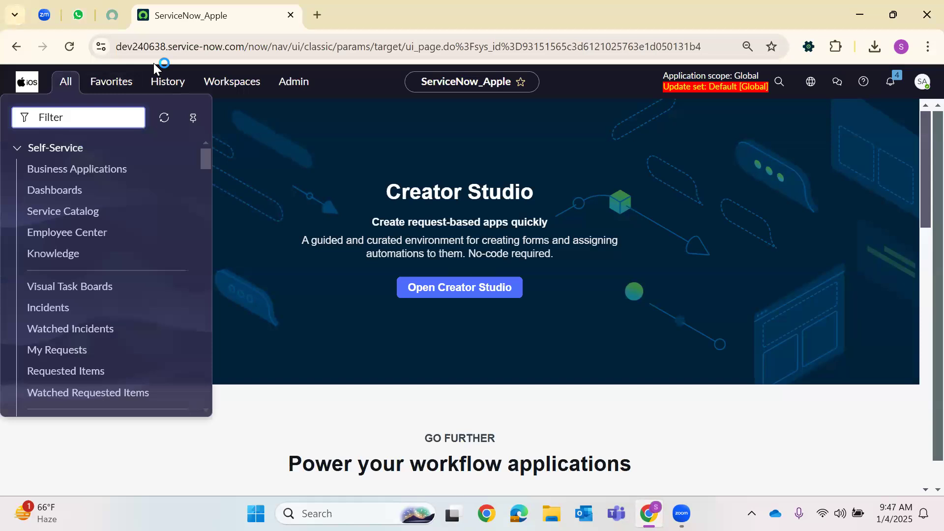
pyautogui.write('Order')
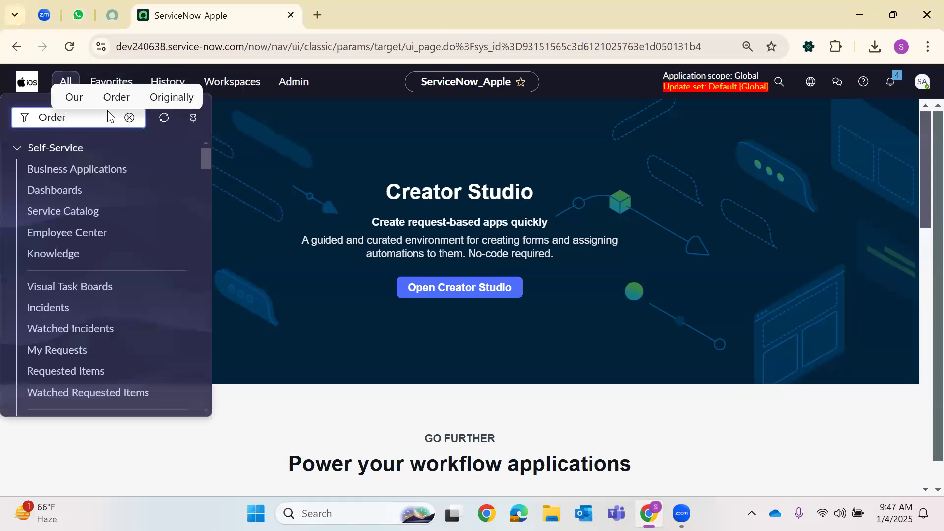
pyautogui.write(' Guid')
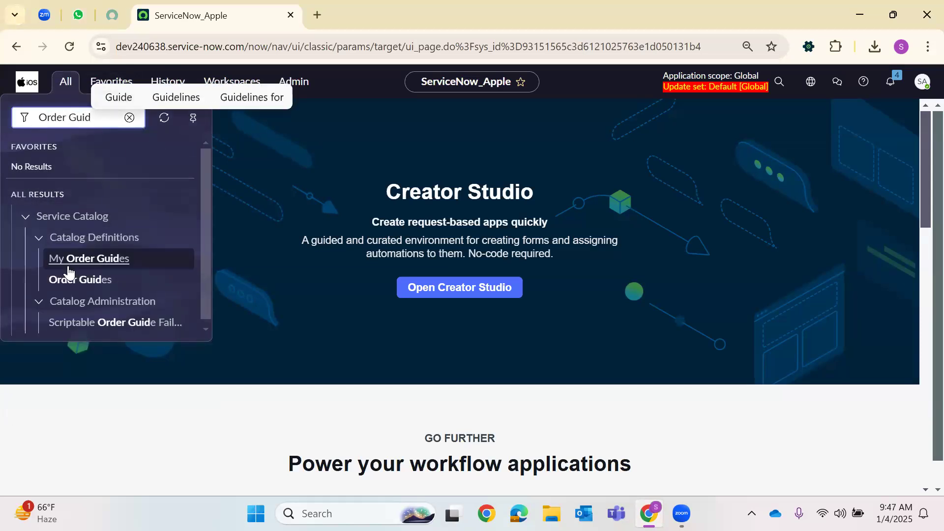
pyautogui.rightClick(64, 281)
pyautogui.click(216, 85)
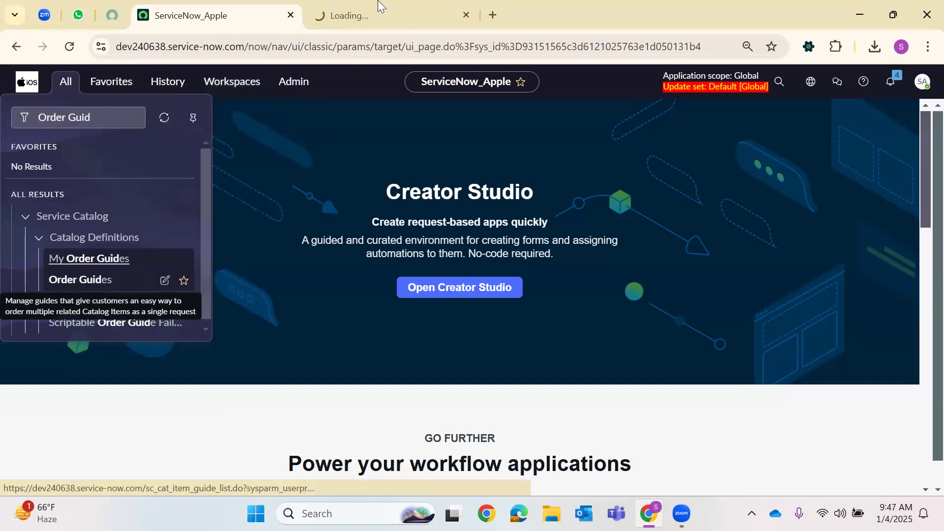
pyautogui.click(379, 6)
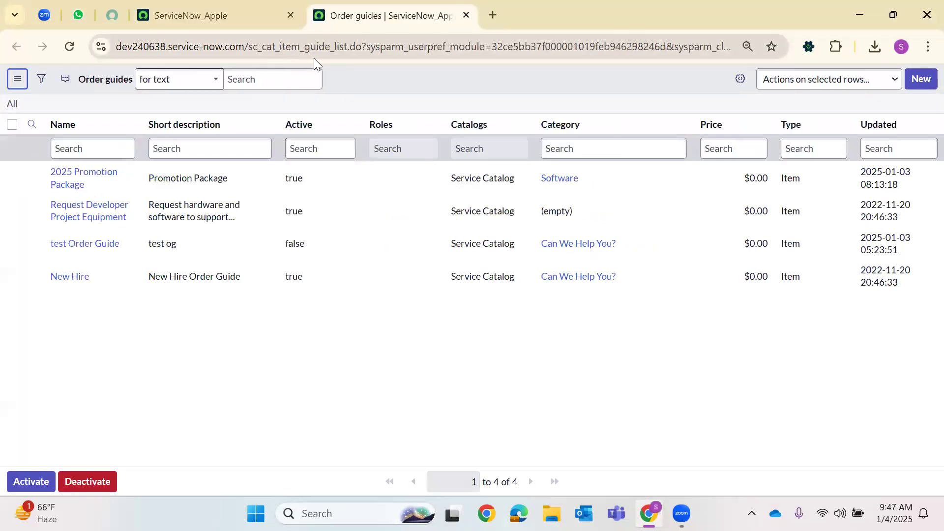
pyautogui.doubleClick(325, 58)
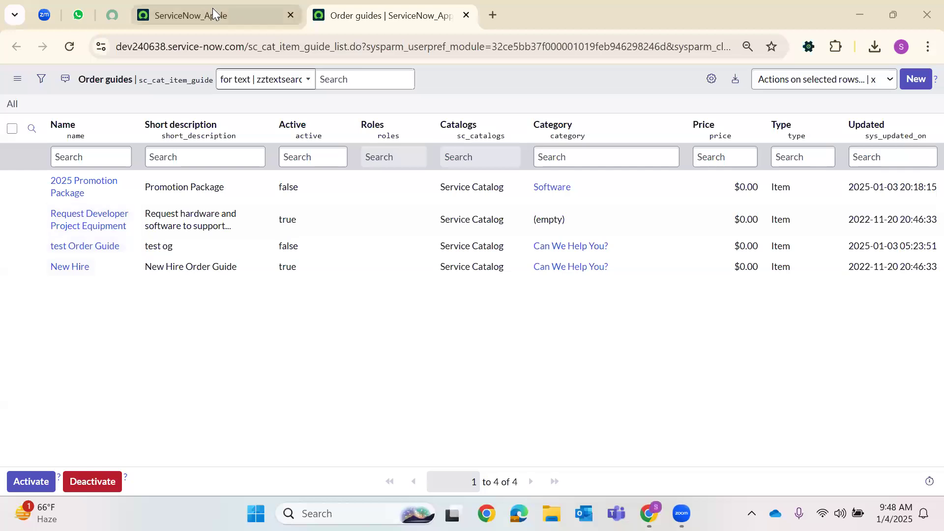
# Return from the ServiceNow_Apple page to the Order guides list tab
pyautogui.click(212, 12)
pyautogui.hotkey('ctrl', 'Tab')
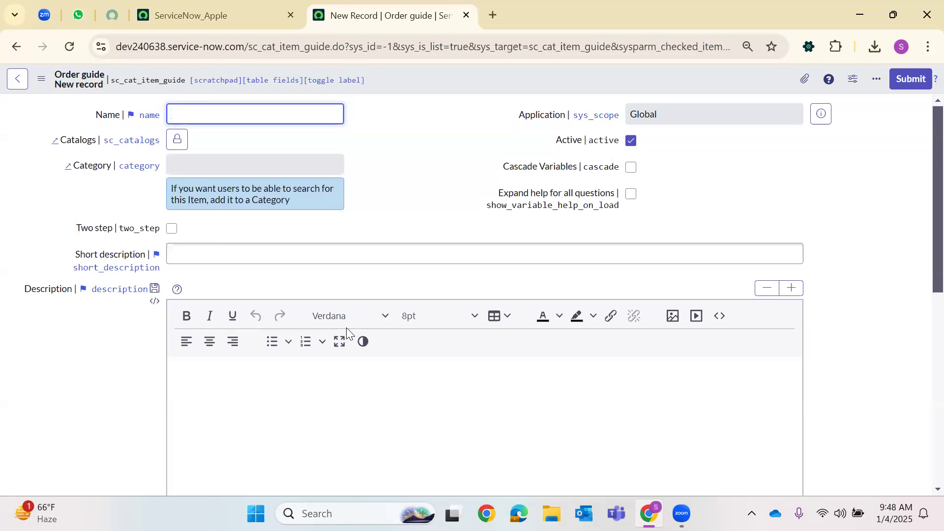
# Name the guide '2024 Performance Analyser' and pick Service Catalog as its catalog
pyautogui.write('2024 P')
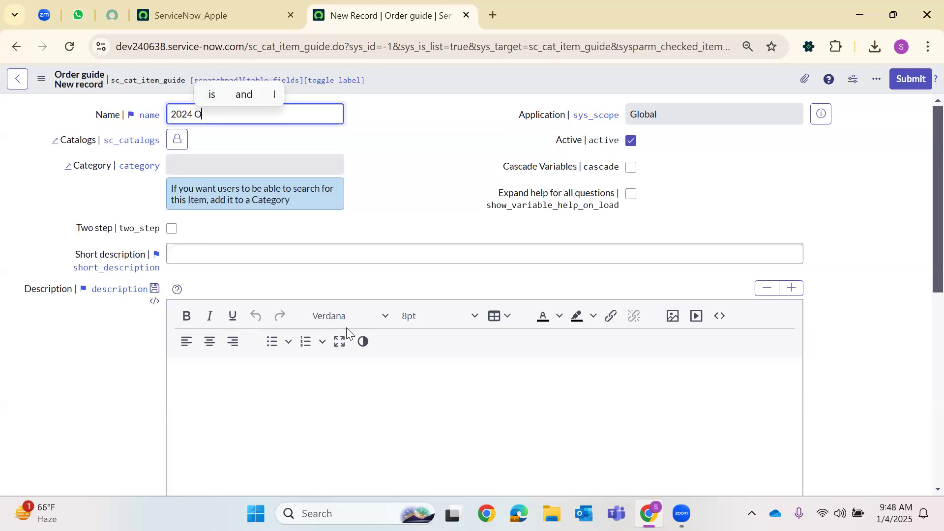
pyautogui.write('er')
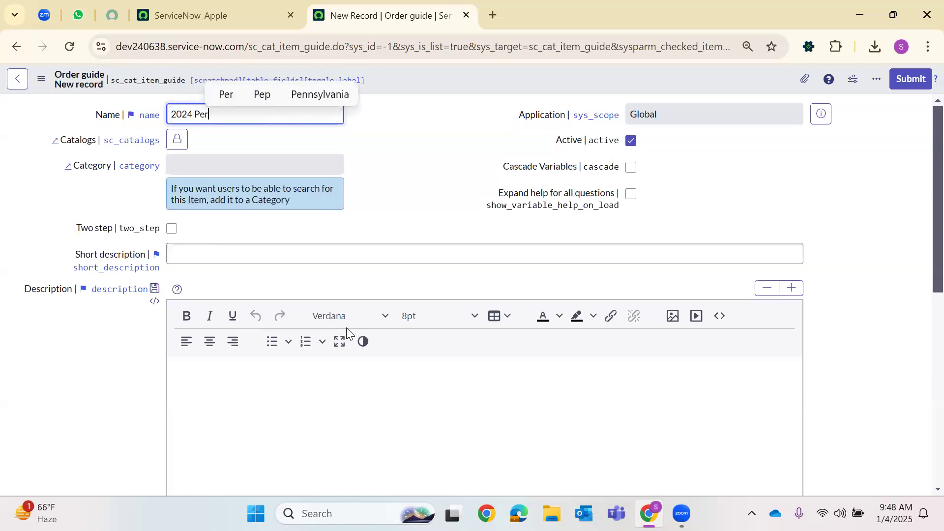
pyautogui.write('formance A')
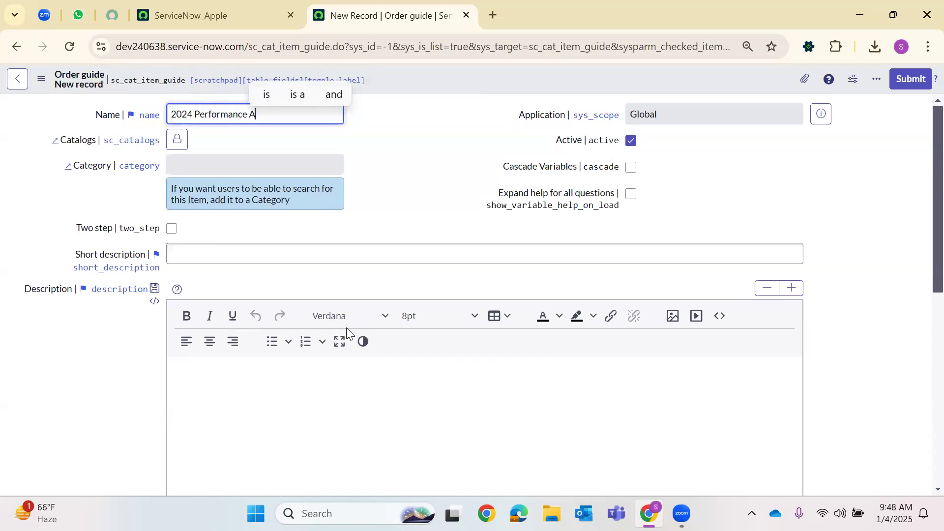
pyautogui.write('nalyser')
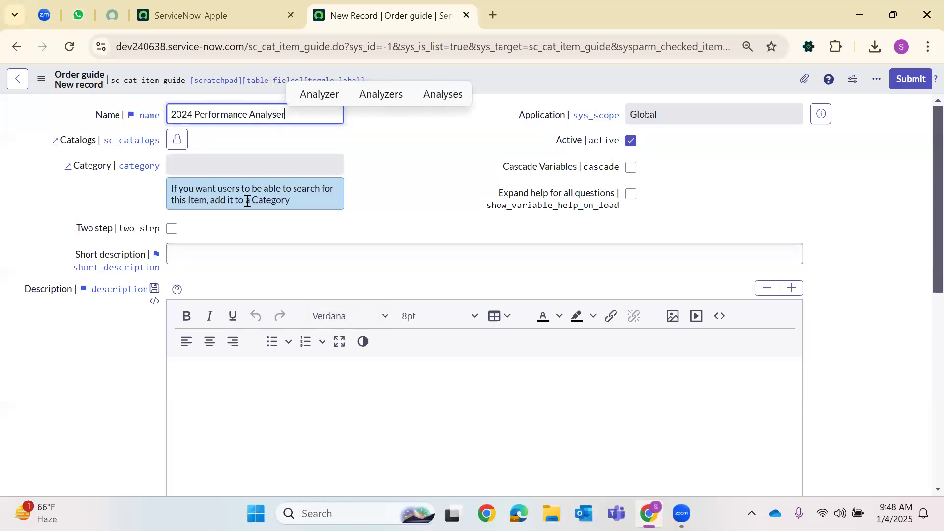
pyautogui.click(411, 152)
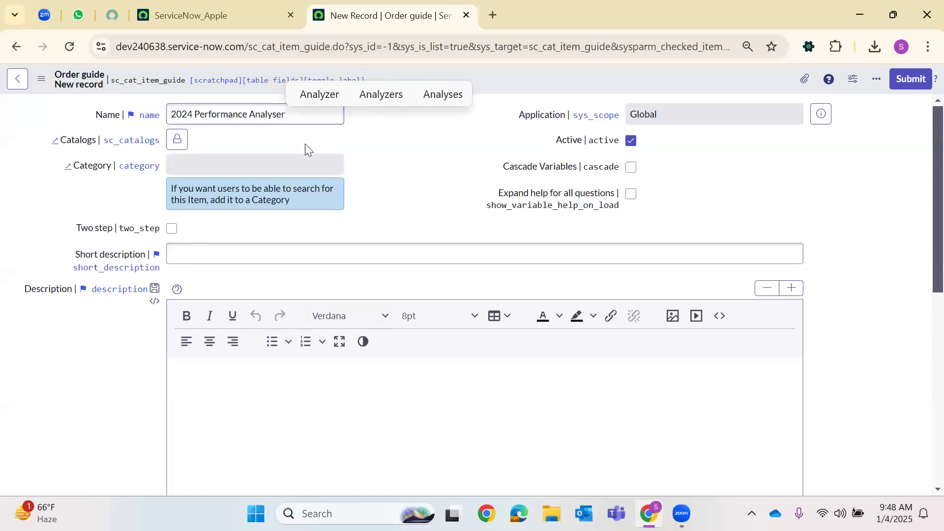
pyautogui.click(177, 143)
pyautogui.click(334, 256)
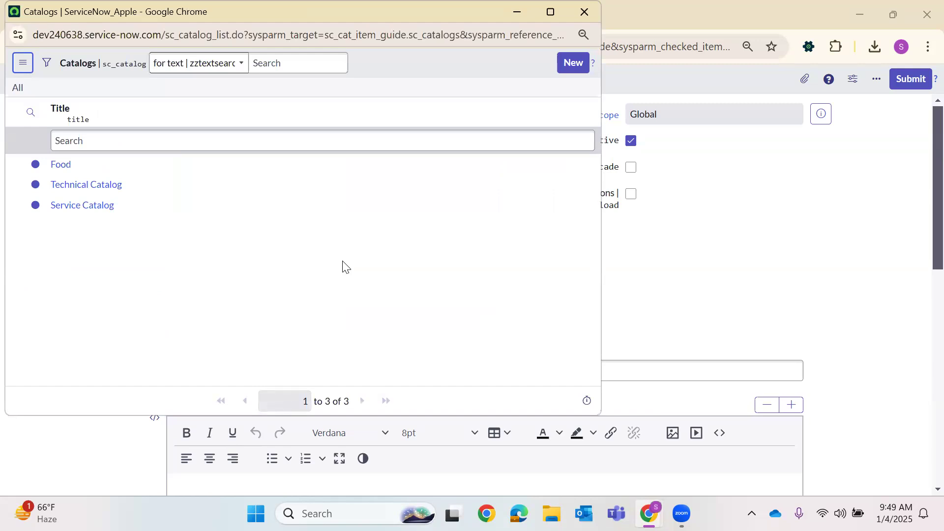
pyautogui.click(93, 205)
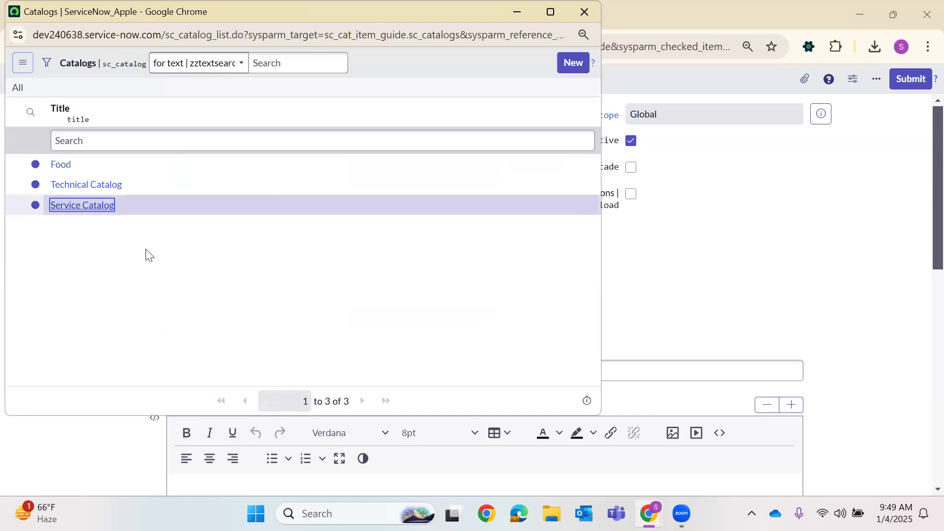
pyautogui.click(334, 188)
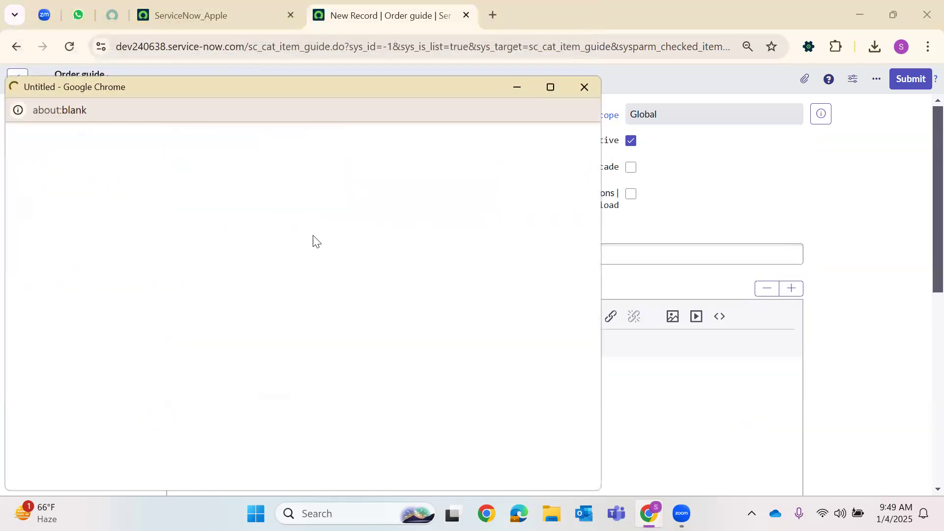
# Set the guide's category to Can We Help You?
pyautogui.scroll(-9, 98, 364)
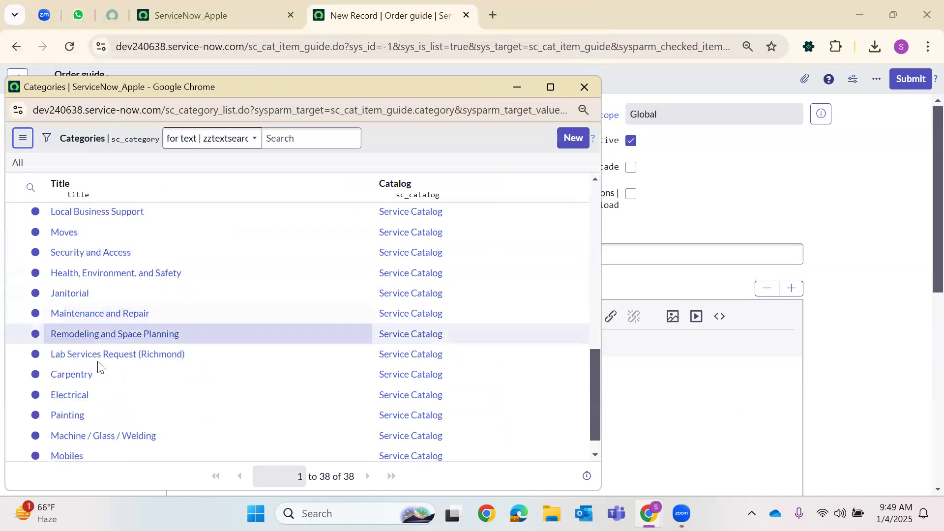
pyautogui.click(88, 451)
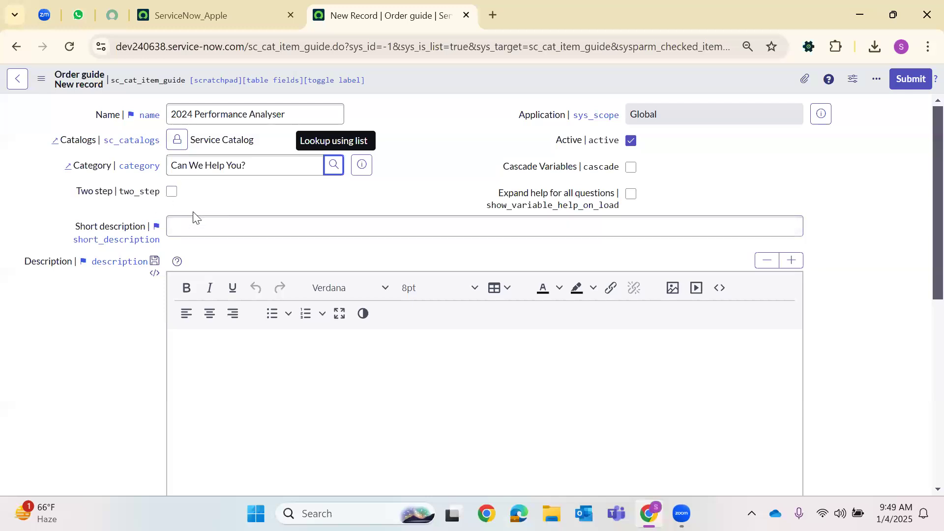
pyautogui.moveTo(503, 172); pyautogui.dragTo(627, 170)
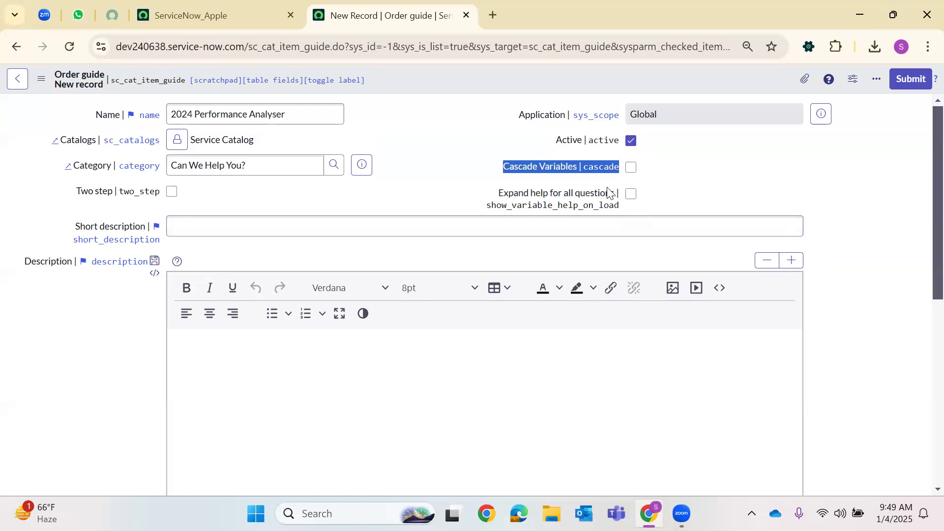
# Enter short description 'Hike and Promotions' and start the description with 'Hi Team,'
pyautogui.click(270, 224)
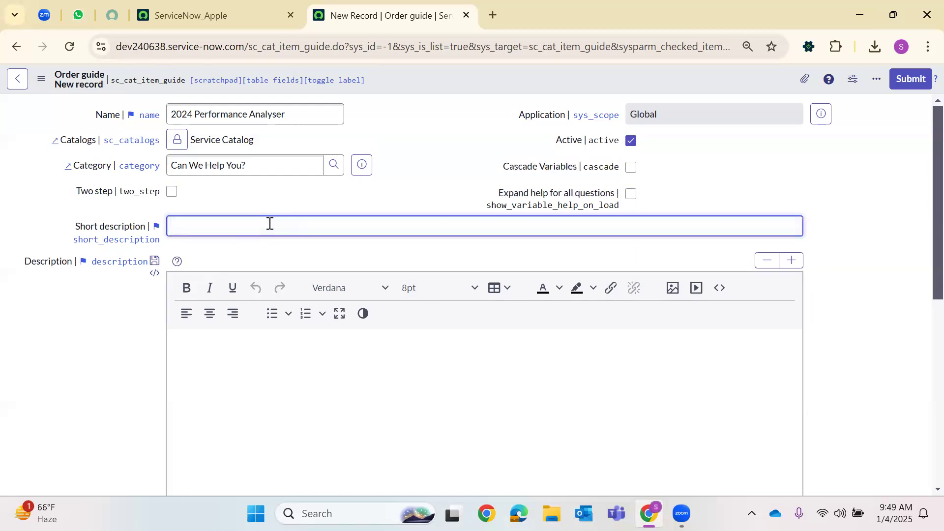
pyautogui.write('Hike and Prom')
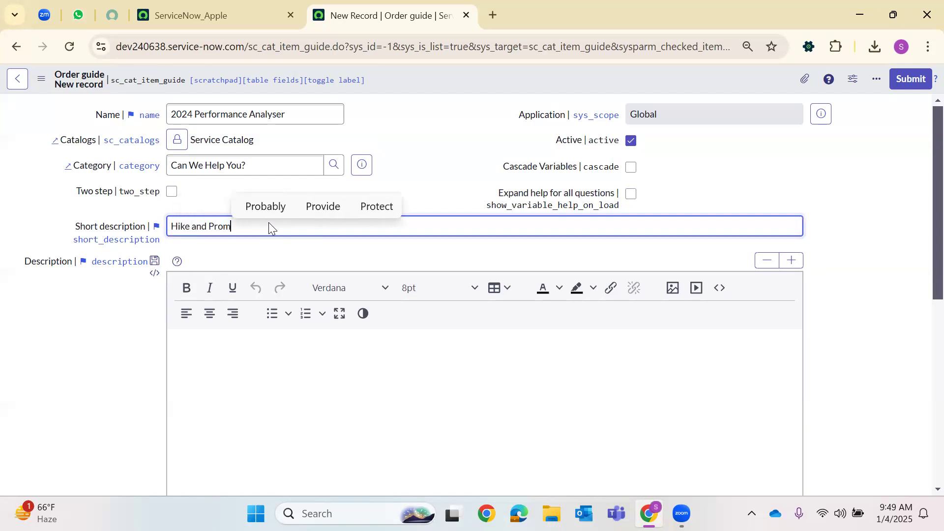
pyautogui.write('otions')
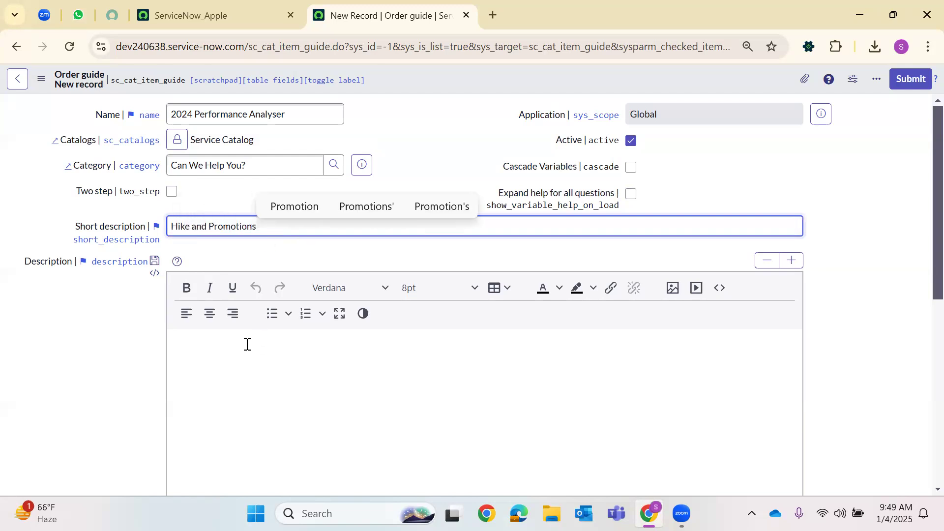
pyautogui.click(247, 344)
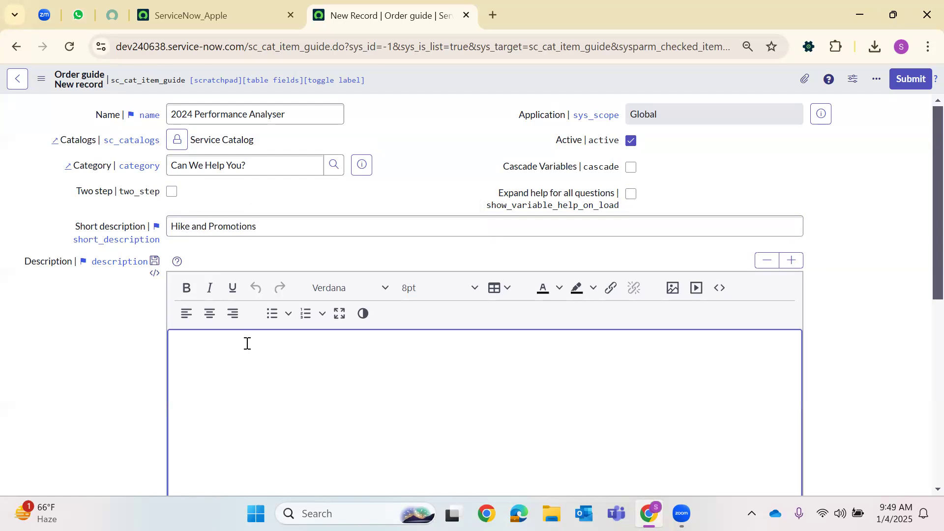
pyautogui.write('Hi Team')
pyautogui.write(',')
pyautogui.press('Return')
# Write the rewards sentence with 'Organization', ending in 'Electric Gadgets as Freebies.'
pyautogui.write('To T')
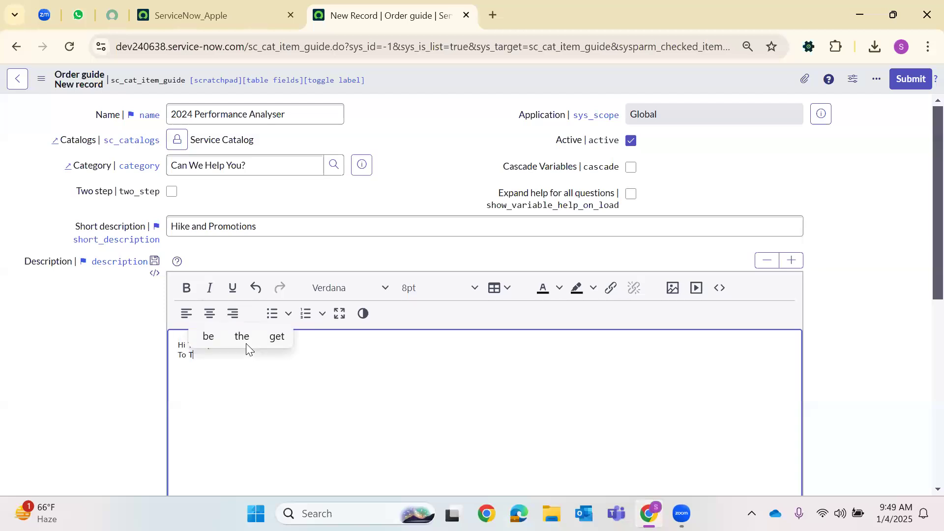
pyautogui.write('rac')
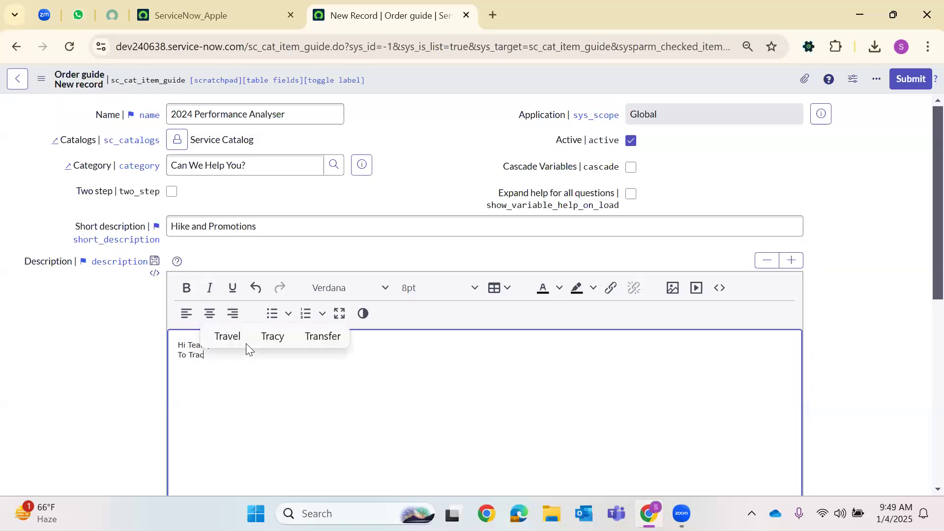
pyautogui.write('k and Rewa')
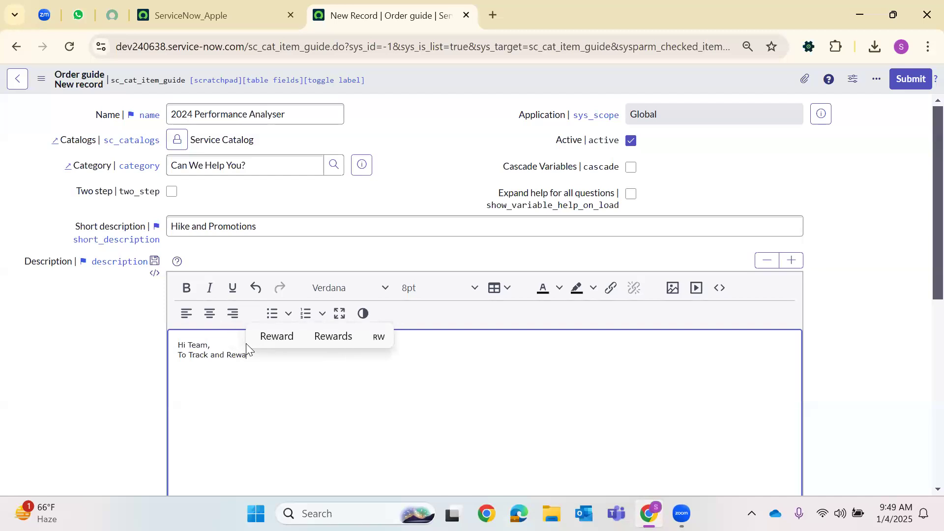
pyautogui.write('rd with t')
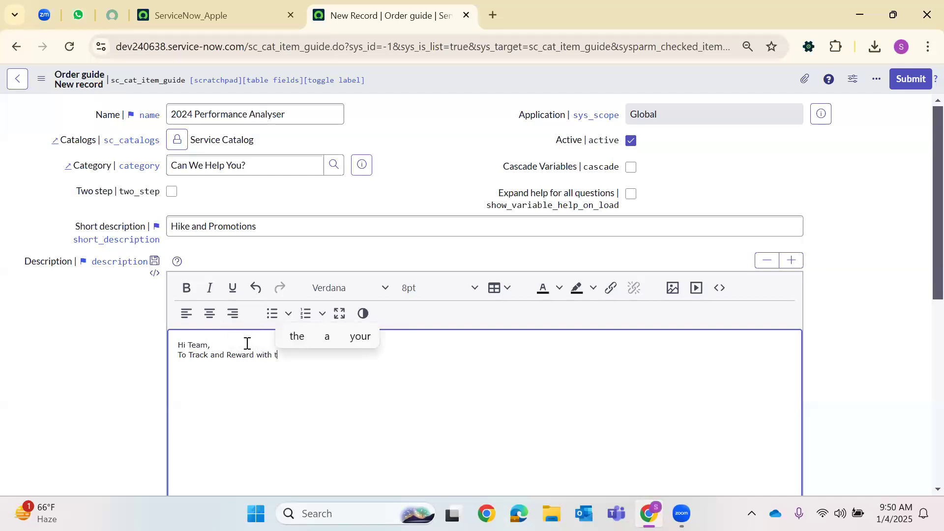
pyautogui.write('he Perf')
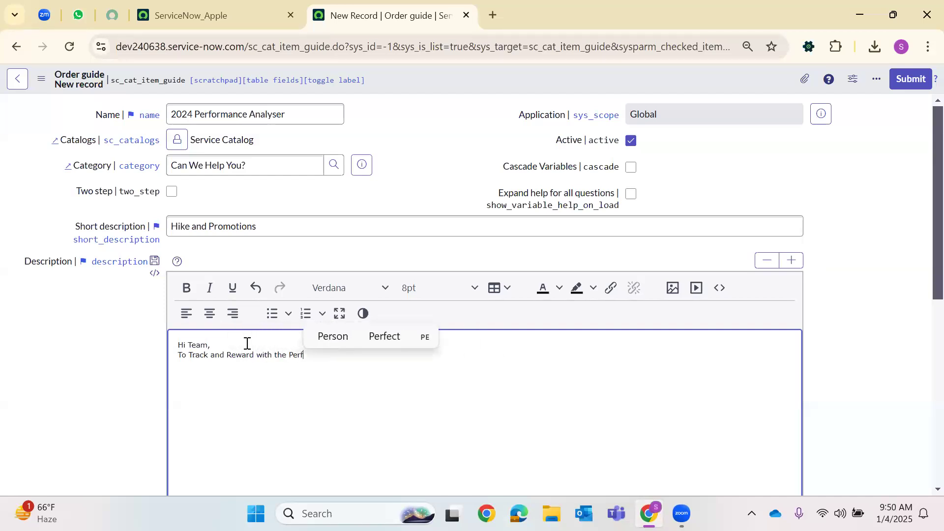
pyautogui.write('ormance and ')
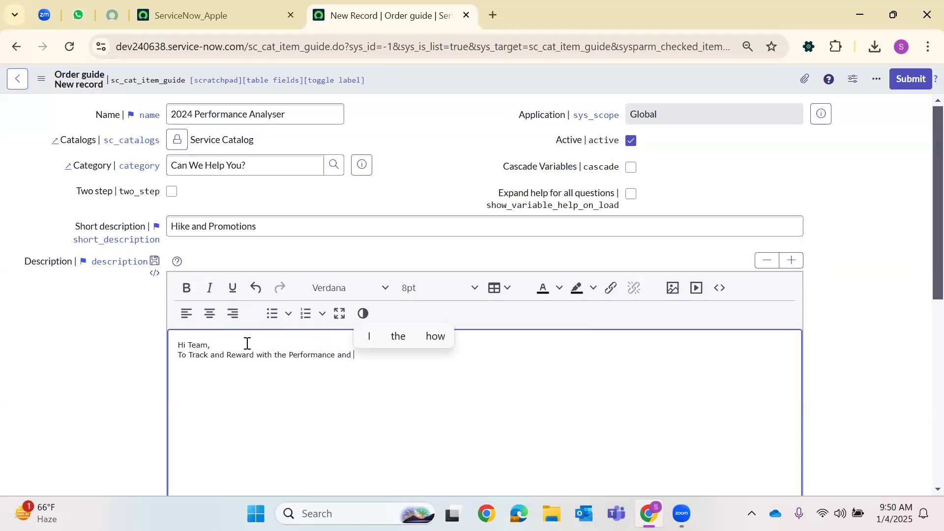
pyautogui.write('the services ')
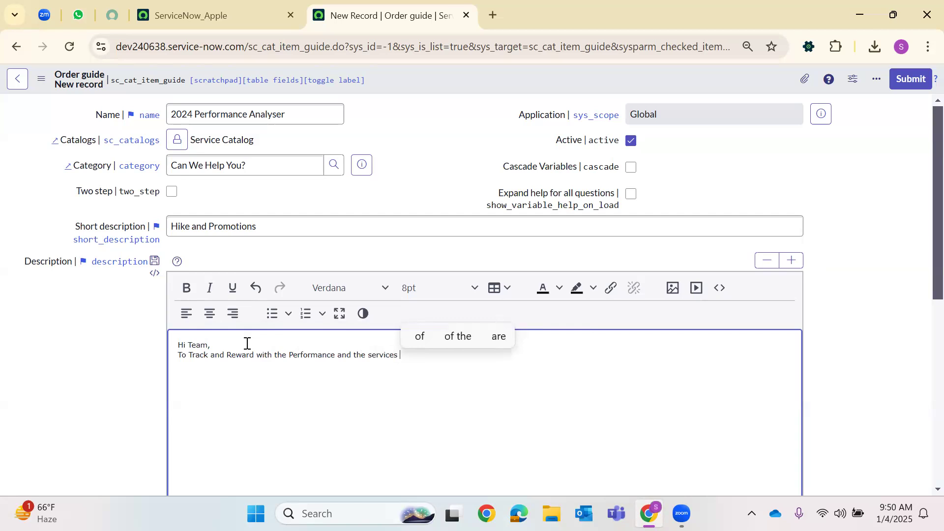
pyautogui.write('gi')
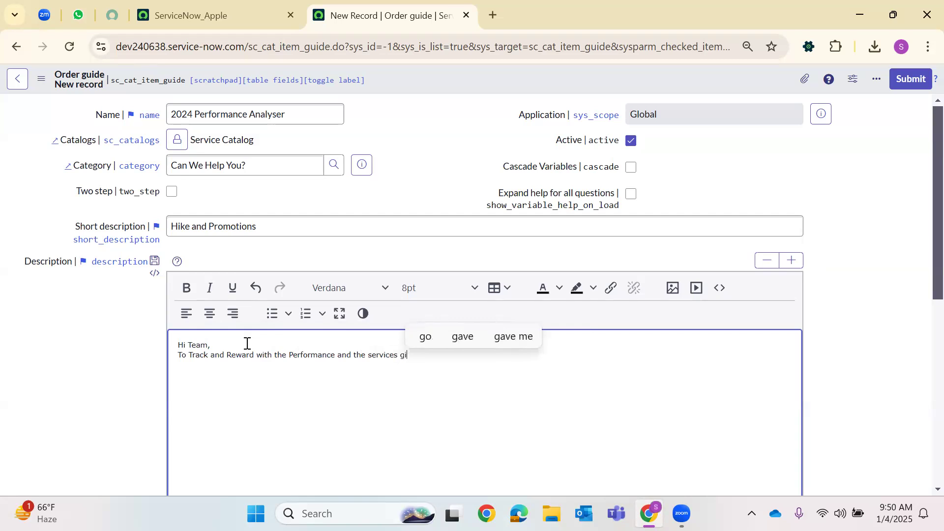
pyautogui.write('ven to the ')
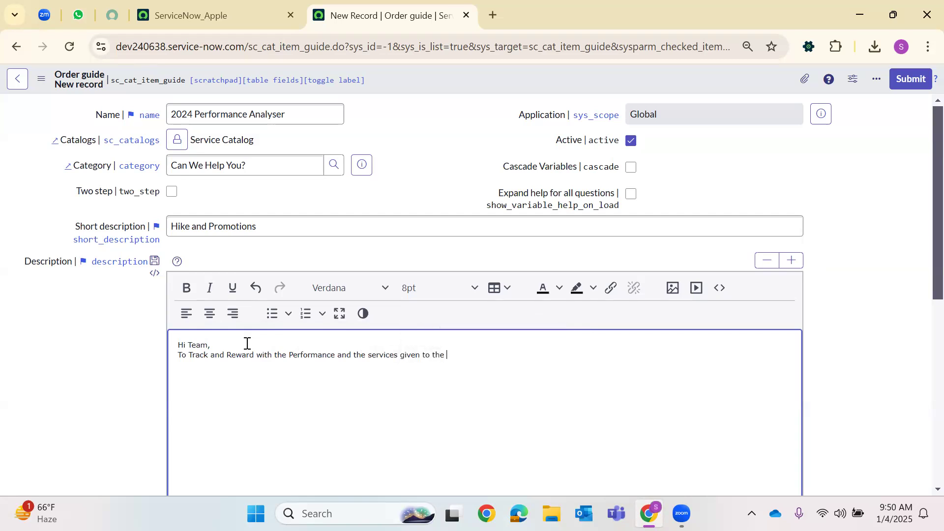
pyautogui.write('organsation uo')
pyautogui.press('BackSpace')
pyautogui.press('BackSpace')
pyautogui.press('BackSpace')
pyautogui.rightClick(475, 357)
pyautogui.click(464, 356)
pyautogui.write('i')
pyautogui.tripleClick(492, 353)
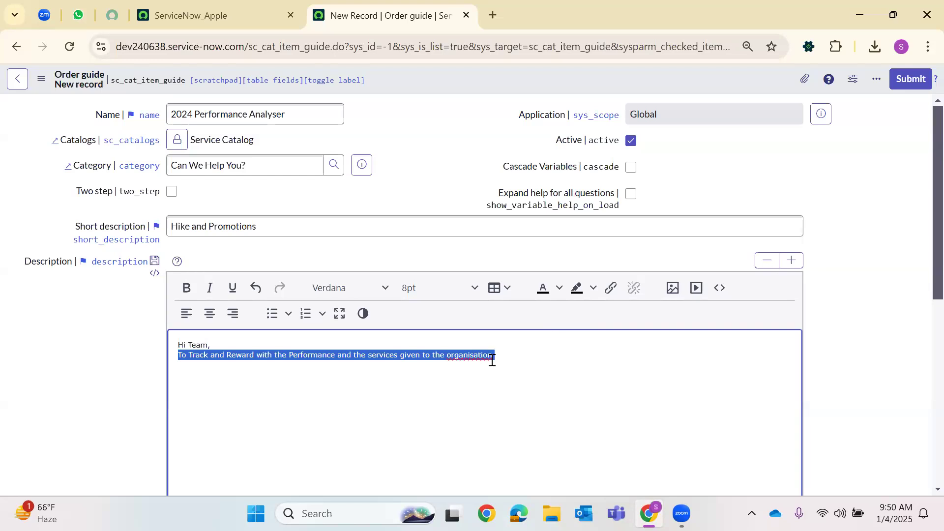
pyautogui.press('Right')
pyautogui.doubleClick(468, 353)
pyautogui.press('BackSpace')
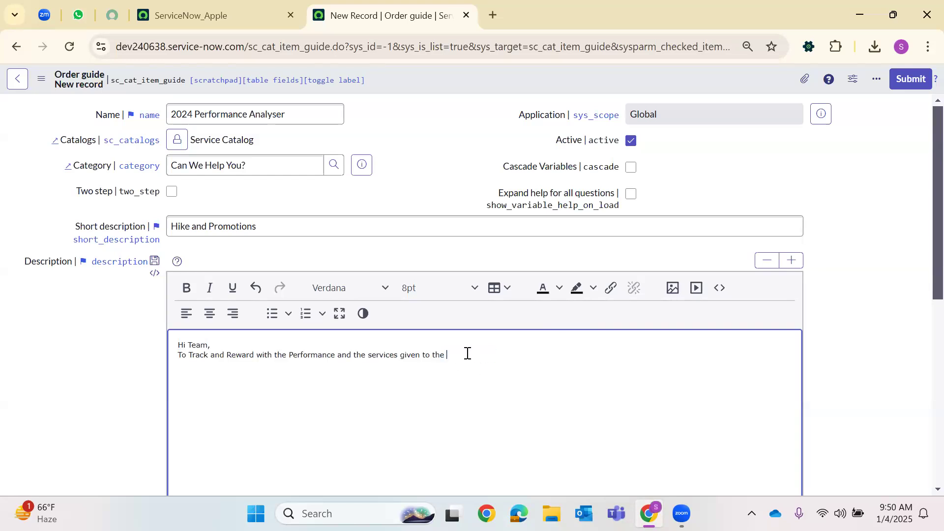
pyautogui.write('Organ')
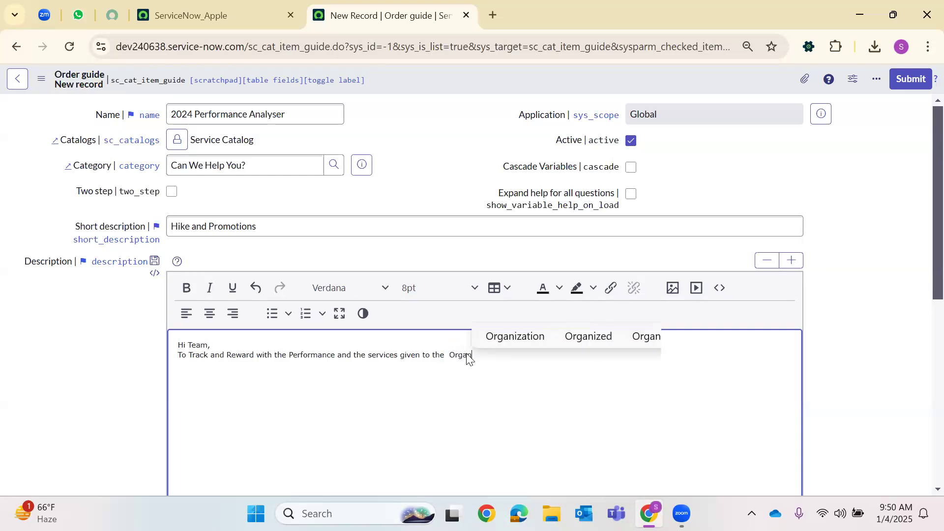
pyautogui.write('iz')
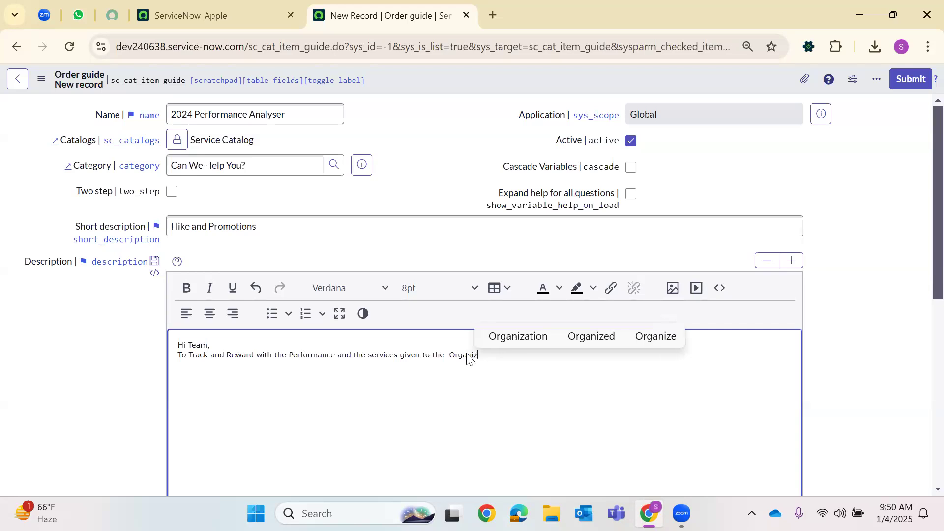
pyautogui.write('ation yo')
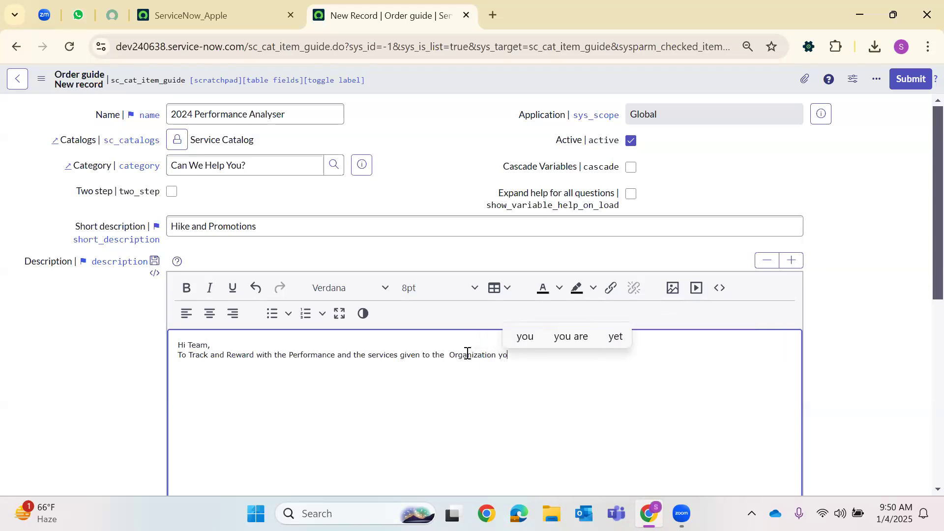
pyautogui.write('u will be ')
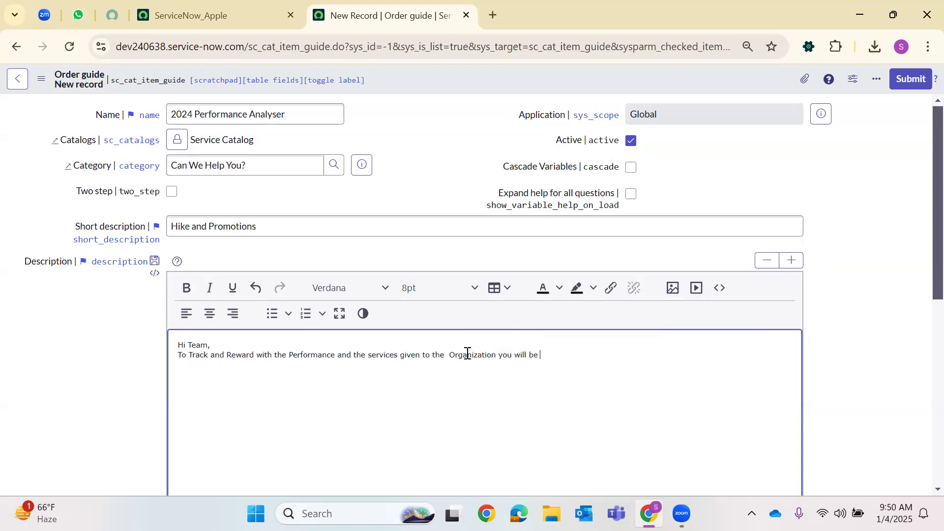
pyautogui.write('recei')
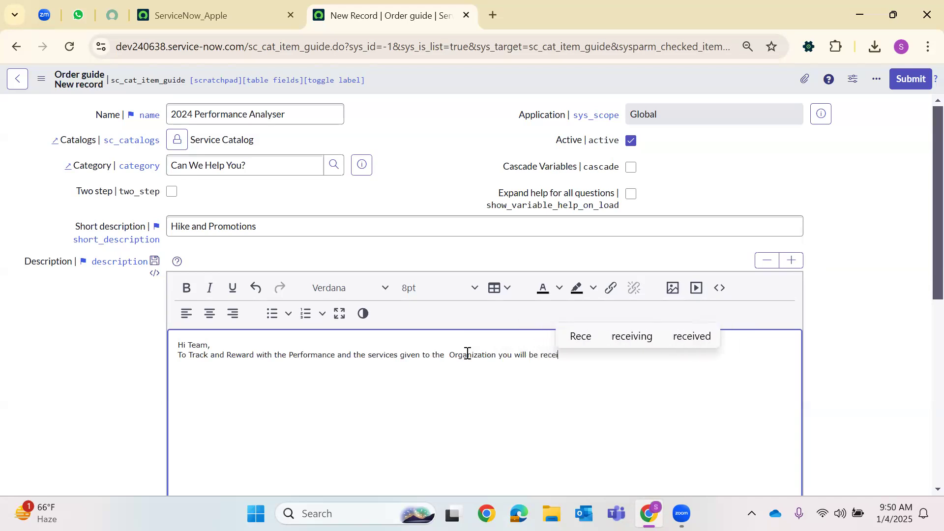
pyautogui.write('ve the rewa')
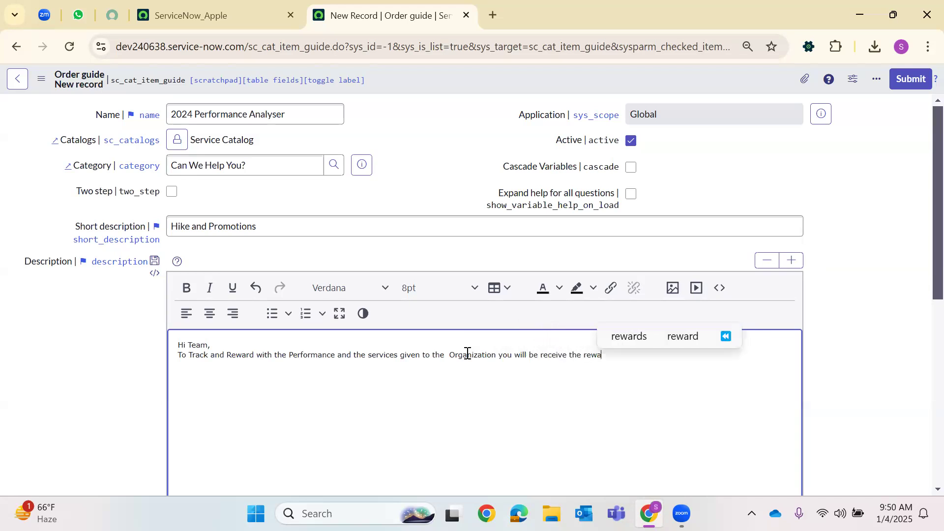
pyautogui.write('rds/ Elec')
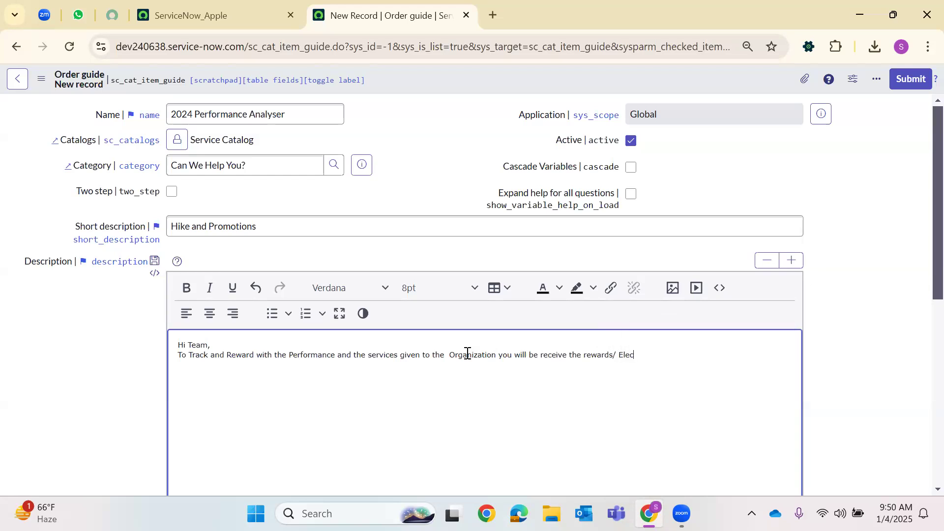
pyautogui.write('tric Ga')
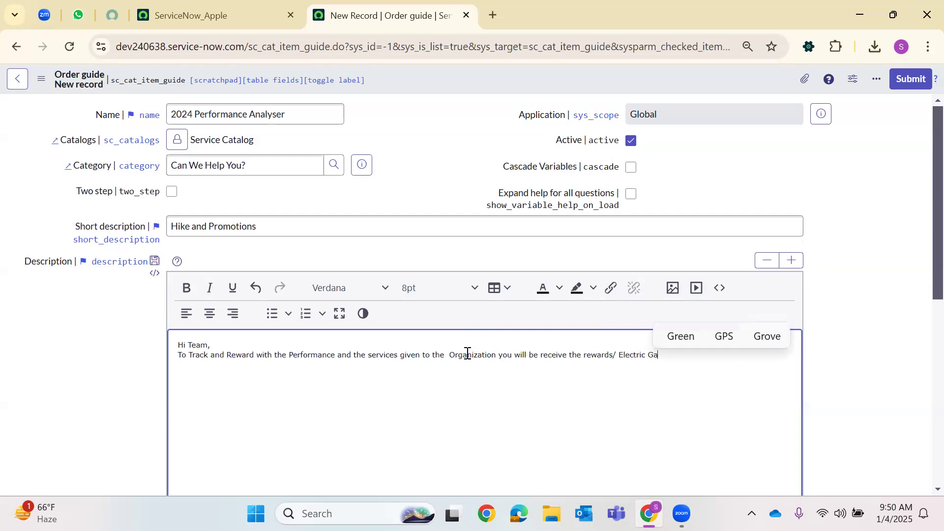
pyautogui.write('dgets as')
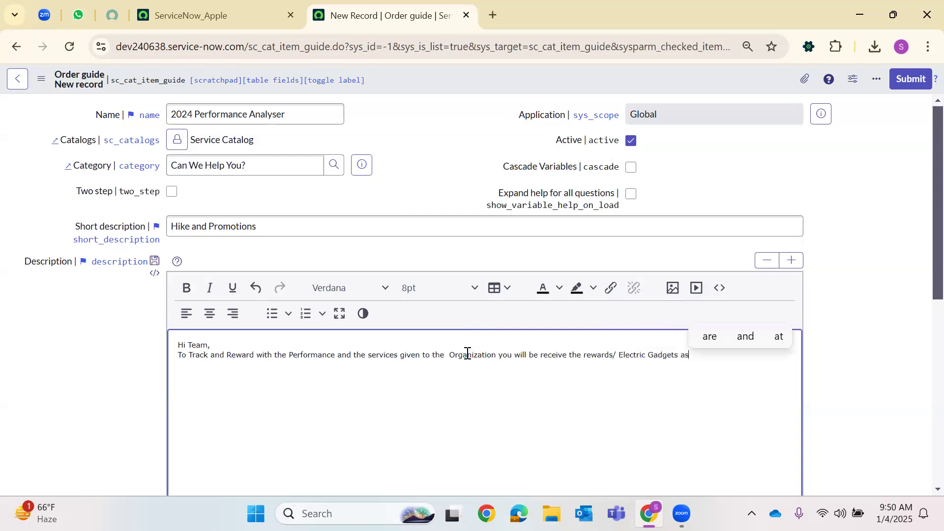
pyautogui.write(' Freebies.')
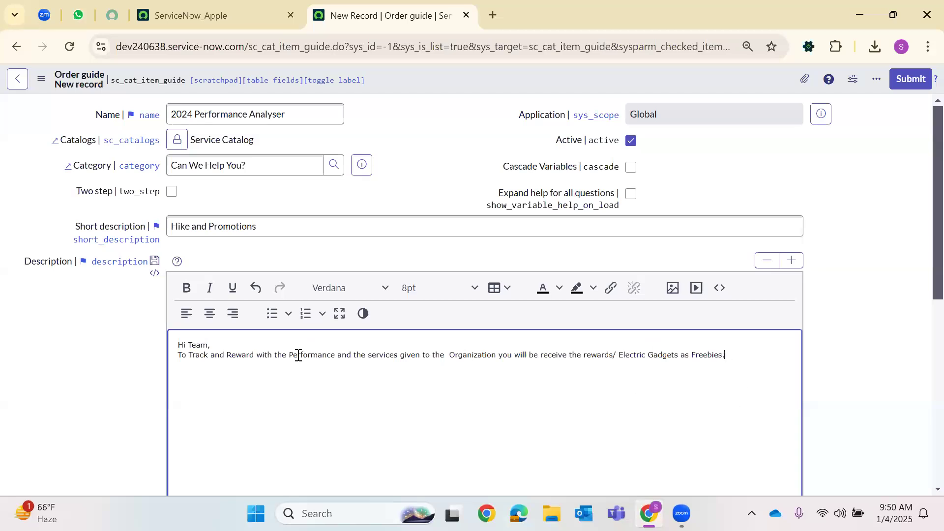
# Insert one blank line above 'Hi Team,'
pyautogui.click(179, 345)
pyautogui.press('Return')
pyautogui.press('Return')
pyautogui.press('BackSpace')
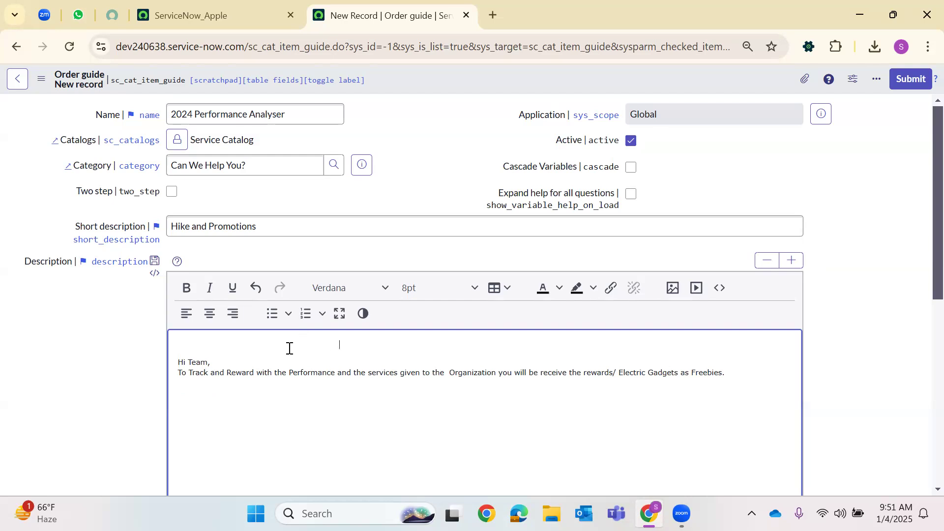
# Type the heading 'Hike & Apprisals!!!' on the empty top line
pyautogui.write('Hike')
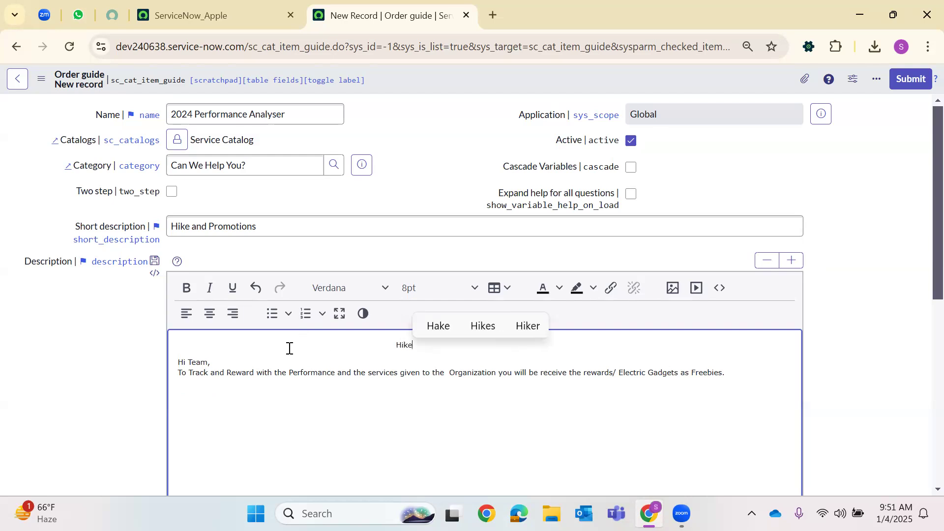
pyautogui.write(' &')
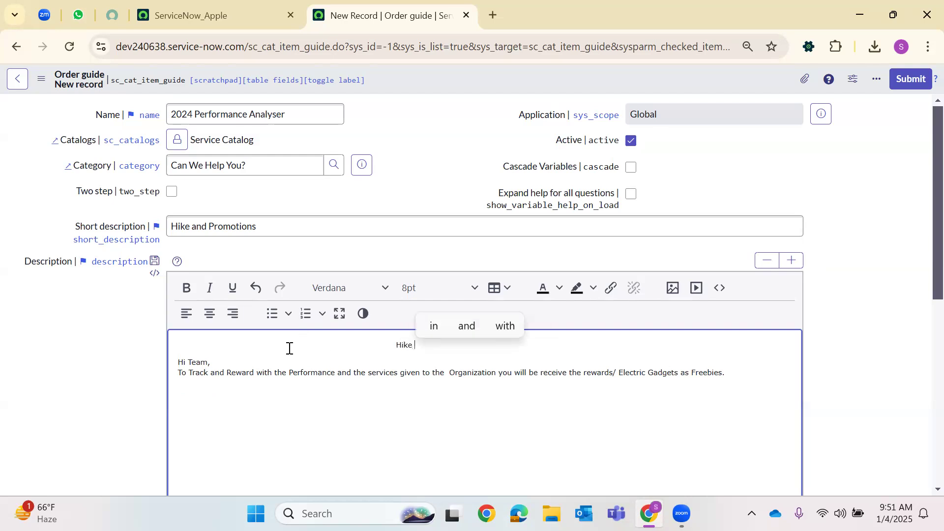
pyautogui.write(' Apprials')
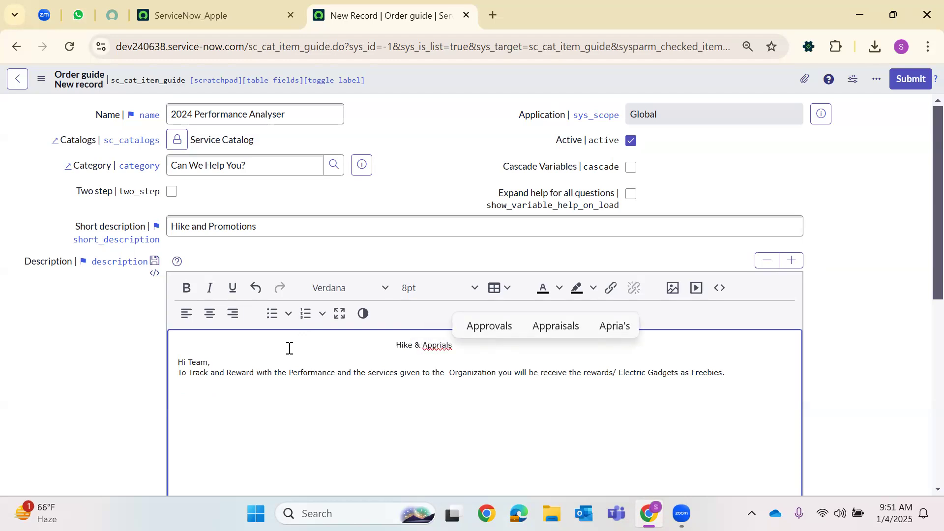
pyautogui.press('BackSpace')
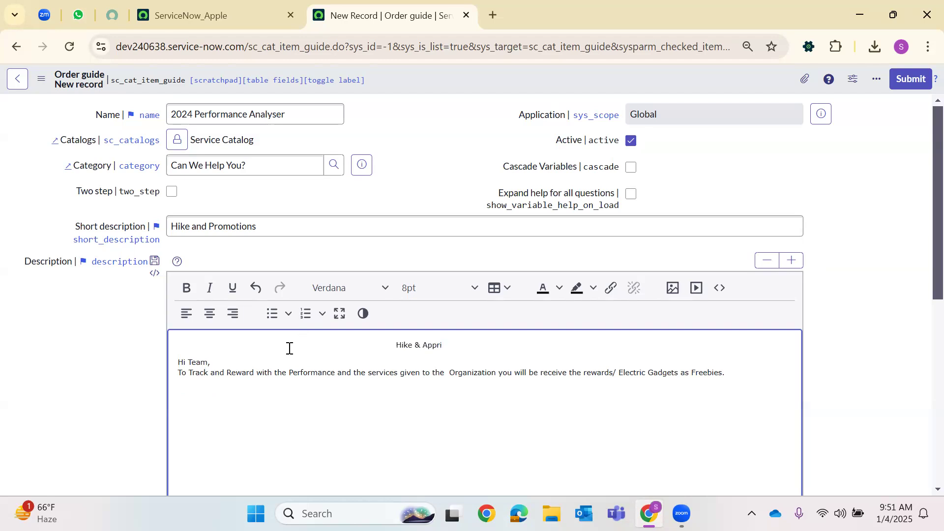
pyautogui.write('sal')
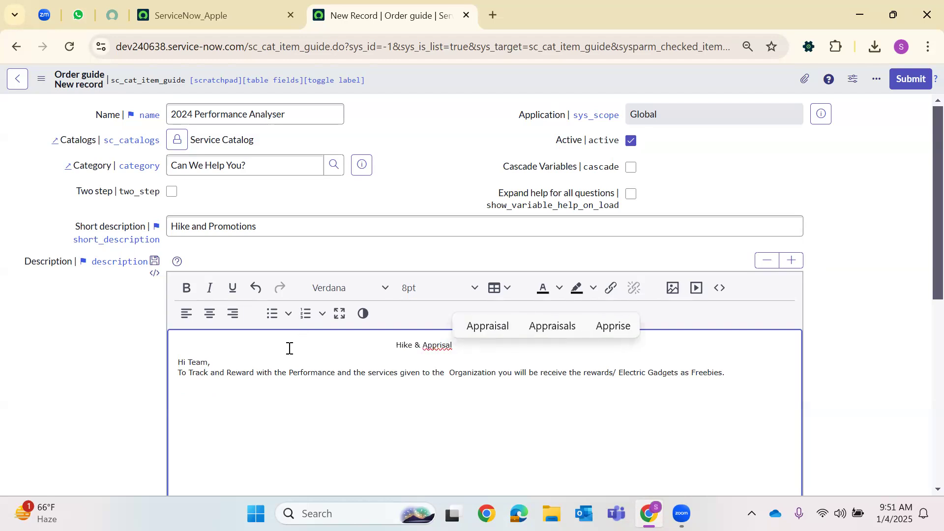
pyautogui.write('s!!!')
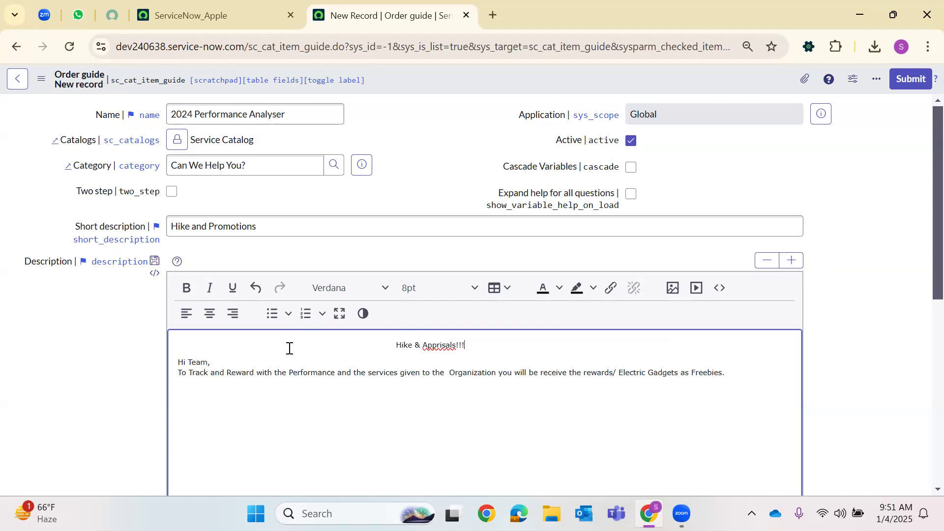
pyautogui.rightClick(437, 346)
pyautogui.click(414, 394)
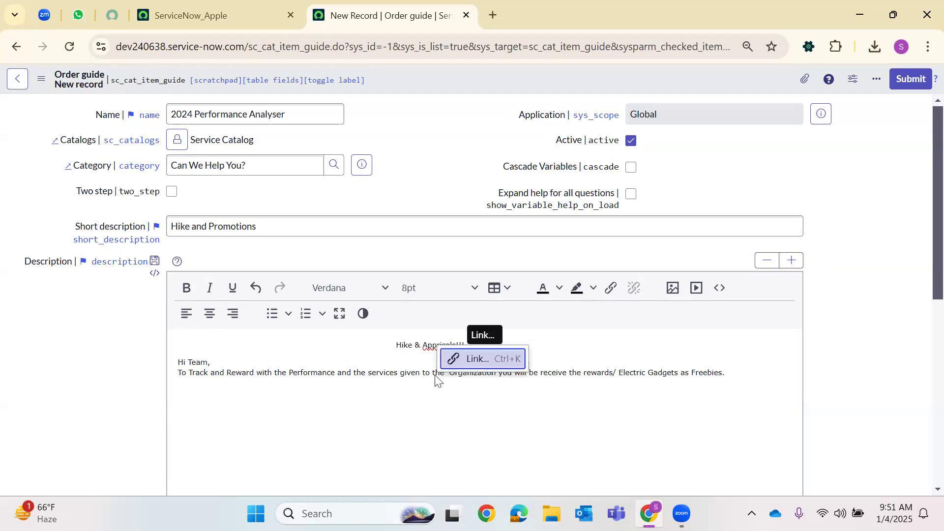
pyautogui.write('apprisals')
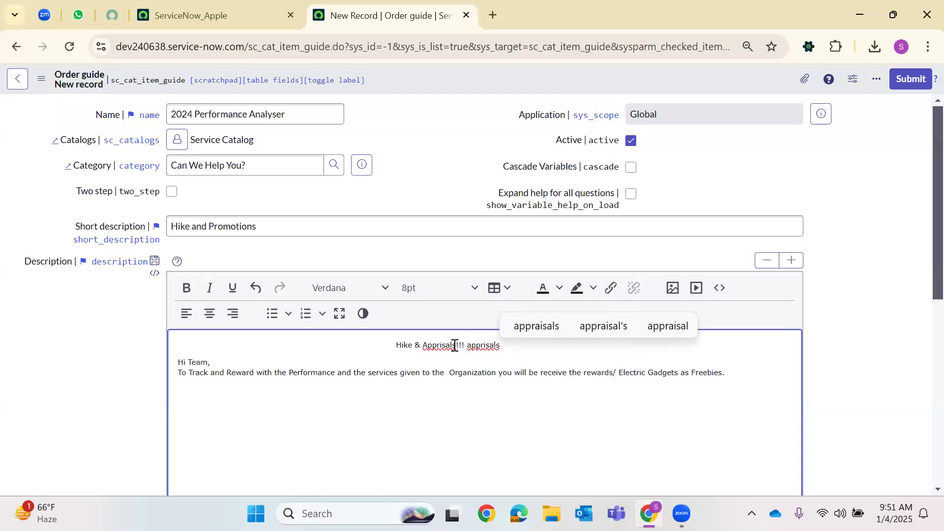
# Add the apostrophe to make 'Apprisal's' and delete the stray extra 'apprisals'
pyautogui.click(454, 345)
pyautogui.write("'")
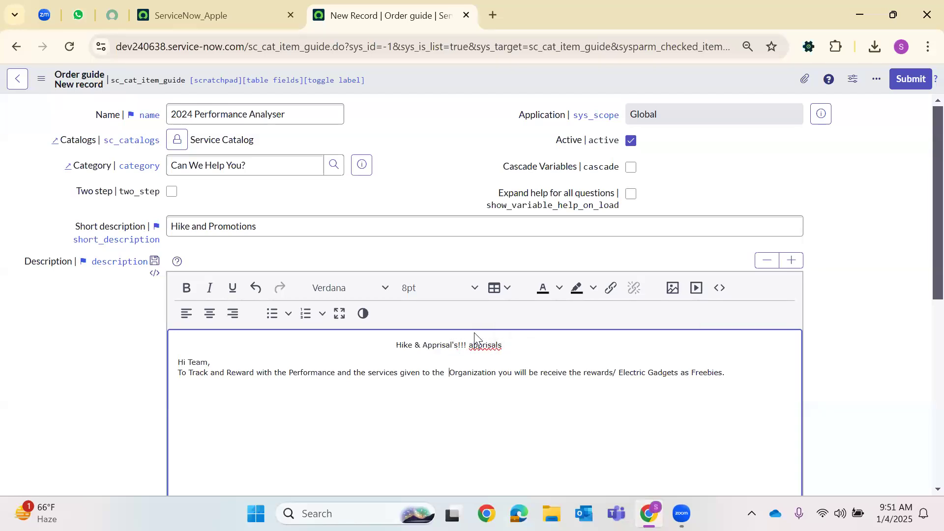
pyautogui.doubleClick(485, 344)
pyautogui.press('BackSpace')
pyautogui.doubleClick(436, 345)
pyautogui.moveTo(466, 361); pyautogui.dragTo(418, 345)
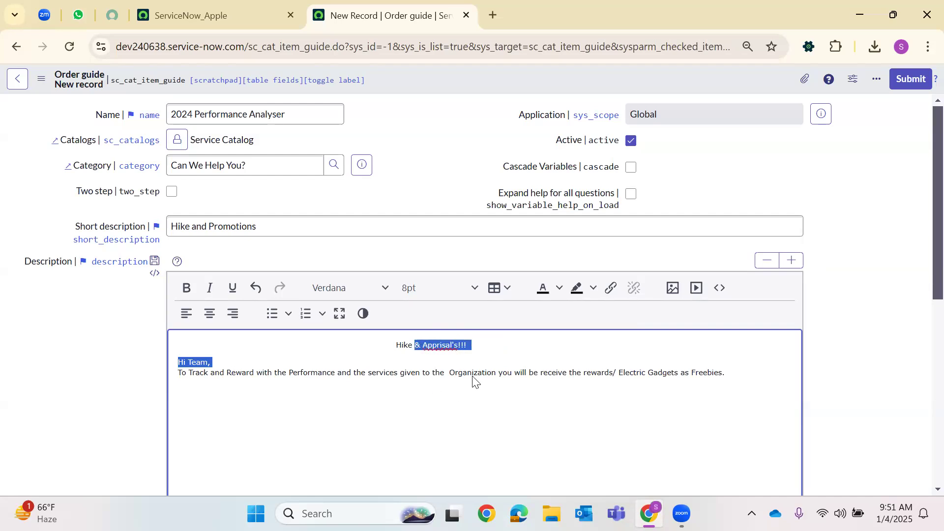
pyautogui.click(440, 373)
pyautogui.click(494, 16)
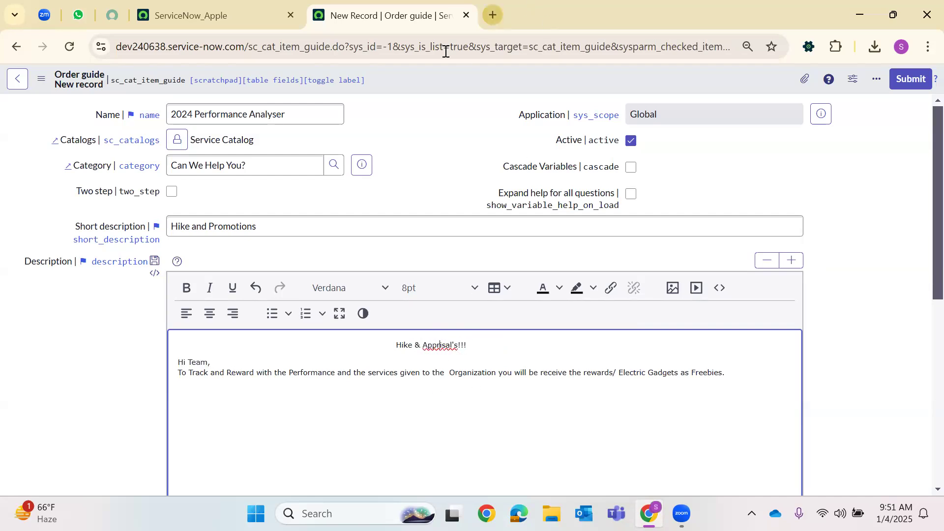
# Search Google for apprisal's and copy the word 'Appraises' from the results
pyautogui.click(447, 46)
pyautogui.write('appris')
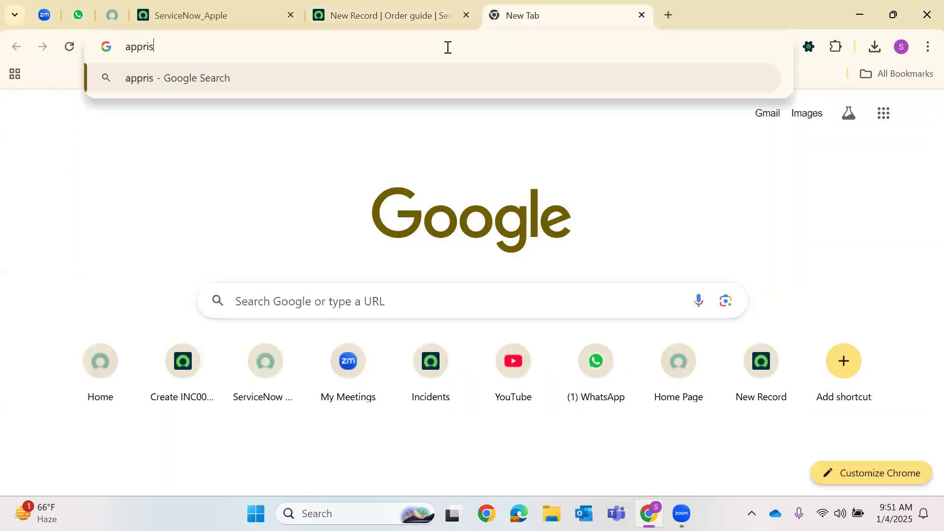
pyautogui.write("al's")
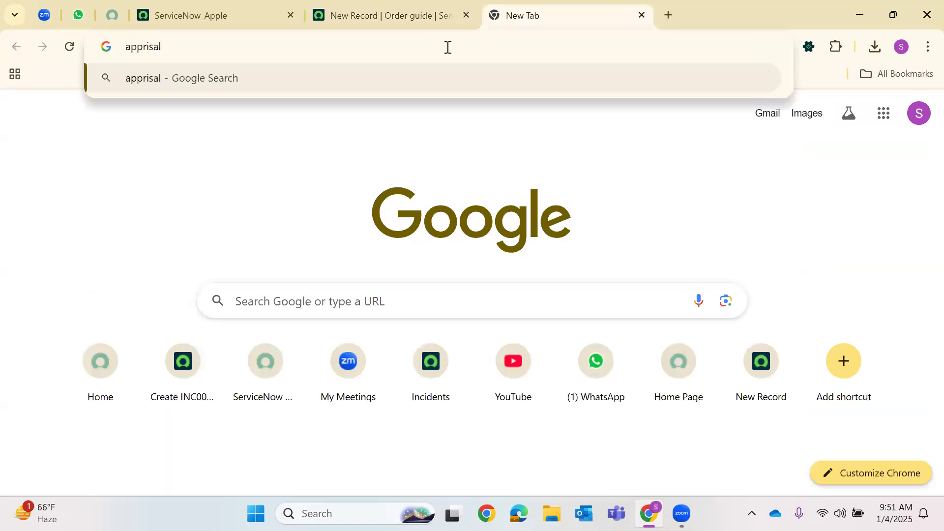
pyautogui.press('Return')
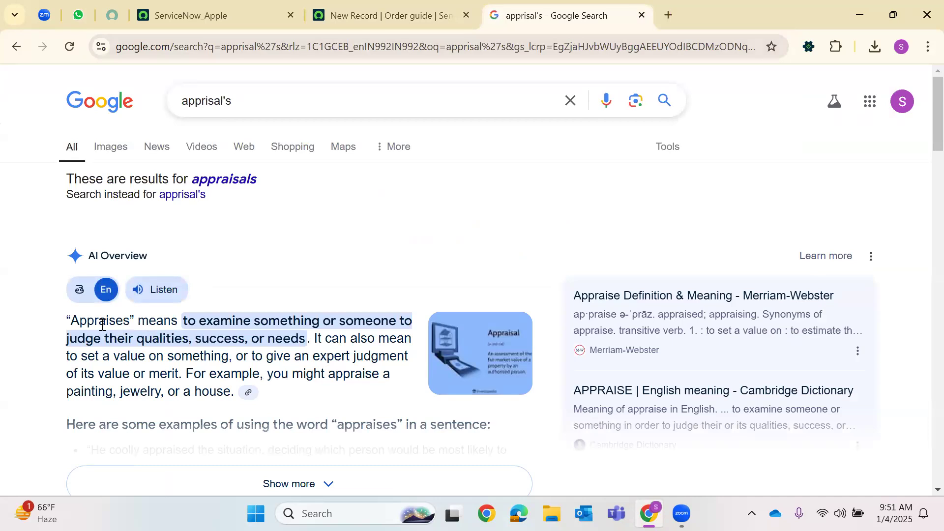
pyautogui.doubleClick(102, 324)
pyautogui.rightClick(103, 325)
pyautogui.click(167, 176)
# Replace 'Apprisal's' in the heading with the pasted word 'Appraises'
pyautogui.hotkey('ctrl', 'shift', 'Tab')
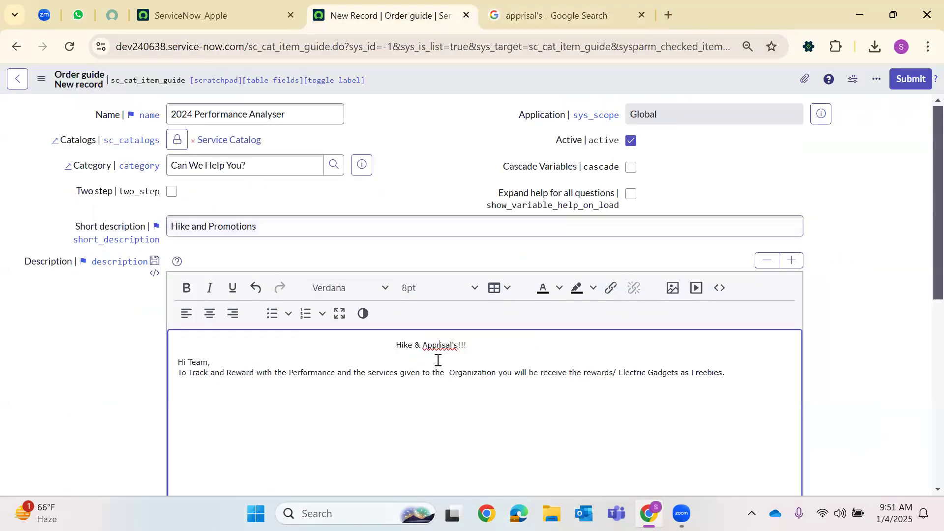
pyautogui.doubleClick(445, 348)
pyautogui.press('BackSpace')
pyautogui.hotkey('ctrl', 'v')
# Set the heading font to Helvetica at 18pt
pyautogui.tripleClick(377, 344)
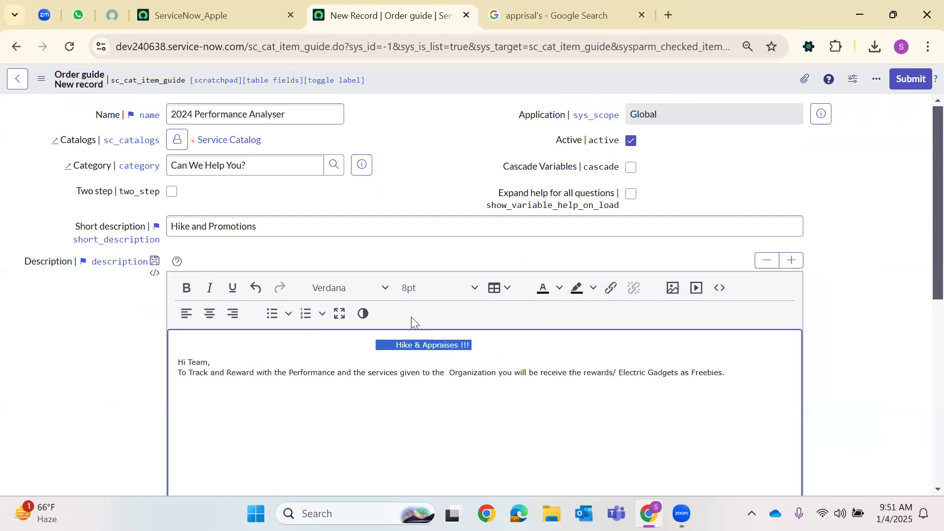
pyautogui.click(375, 289)
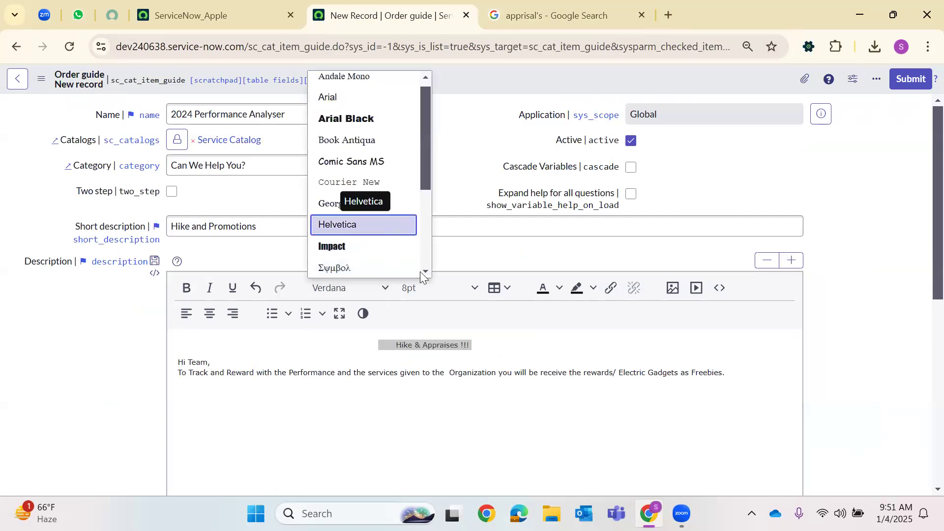
pyautogui.click(352, 226)
pyautogui.click(473, 288)
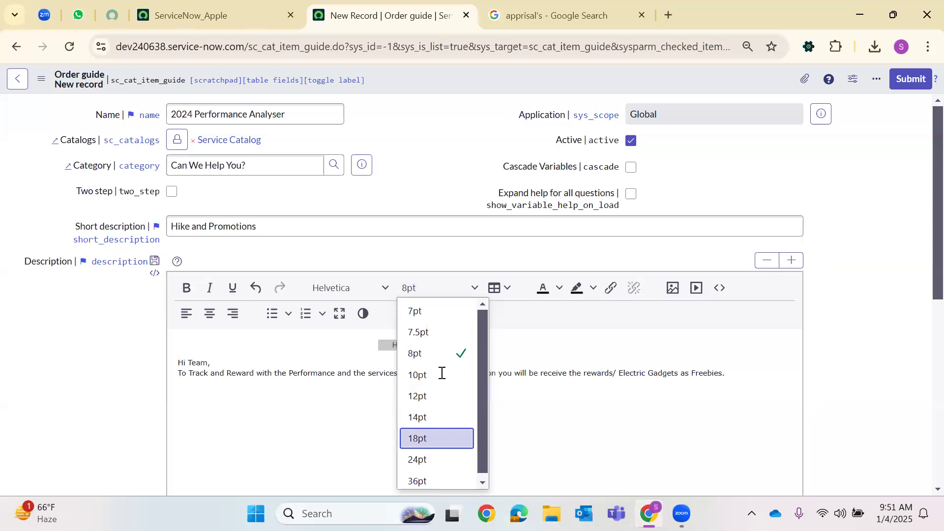
pyautogui.click(441, 437)
pyautogui.click(384, 288)
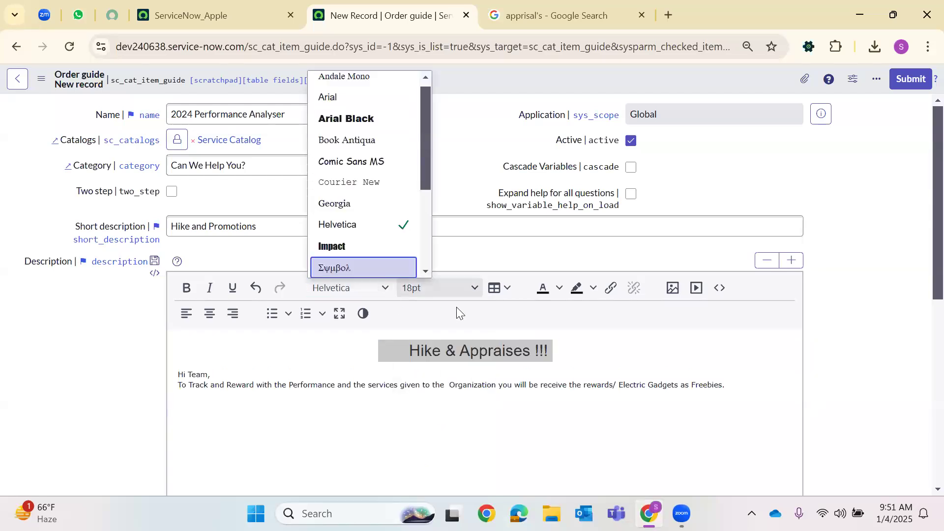
pyautogui.click(541, 290)
# Colour 'Hike' purple, 'Appraises' teal and '&' yellow
pyautogui.doubleClick(433, 358)
pyautogui.click(560, 289)
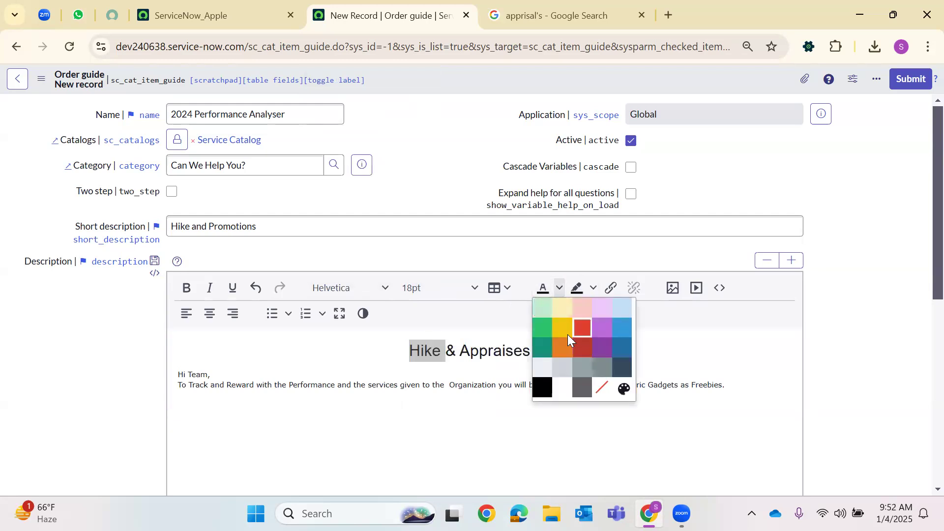
pyautogui.click(601, 326)
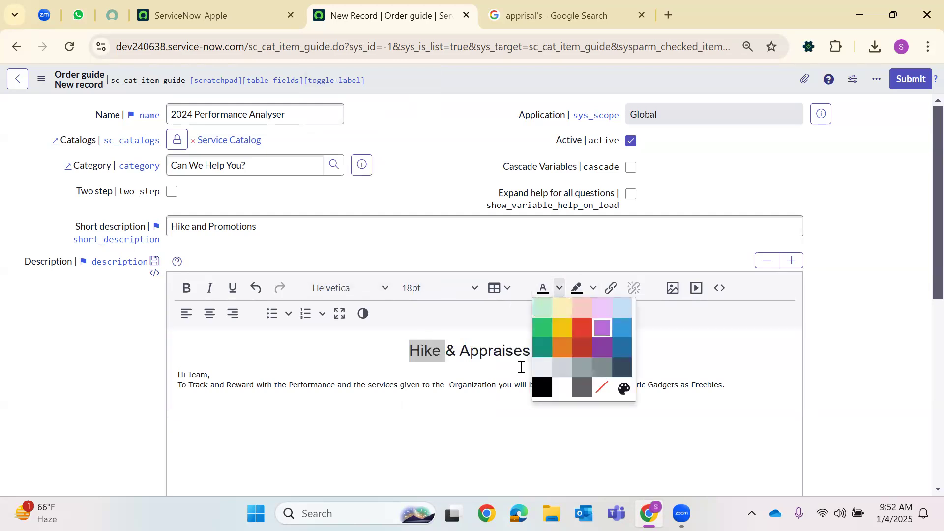
pyautogui.doubleClick(491, 353)
pyautogui.click(594, 288)
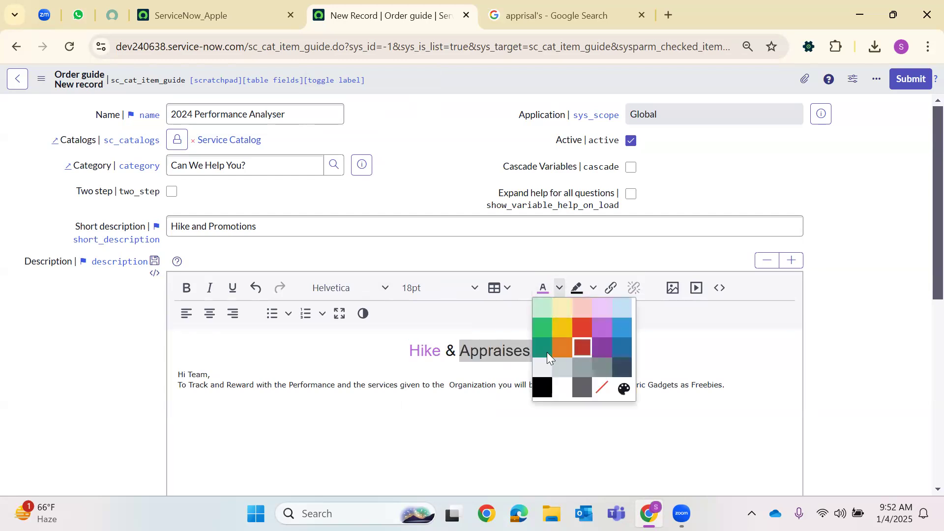
pyautogui.click(543, 349)
pyautogui.click(493, 385)
pyautogui.doubleClick(451, 350)
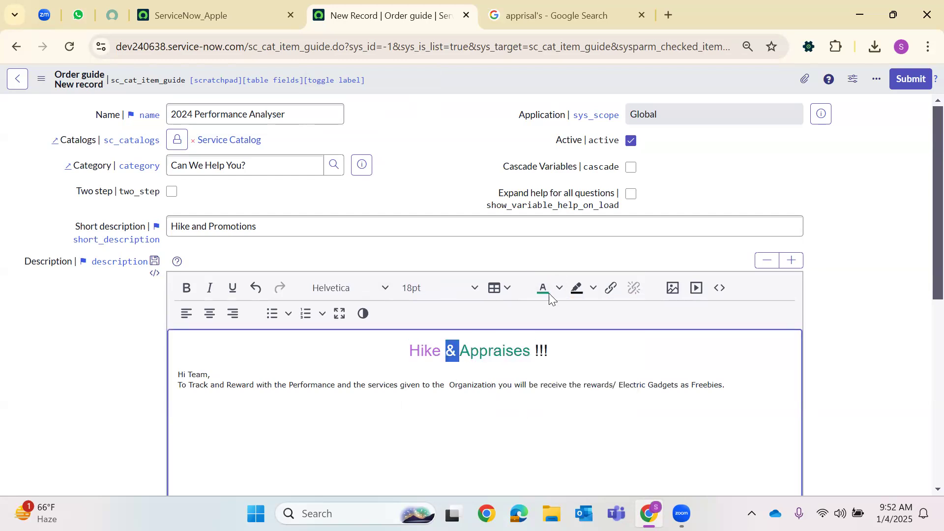
pyautogui.click(560, 288)
pyautogui.click(562, 327)
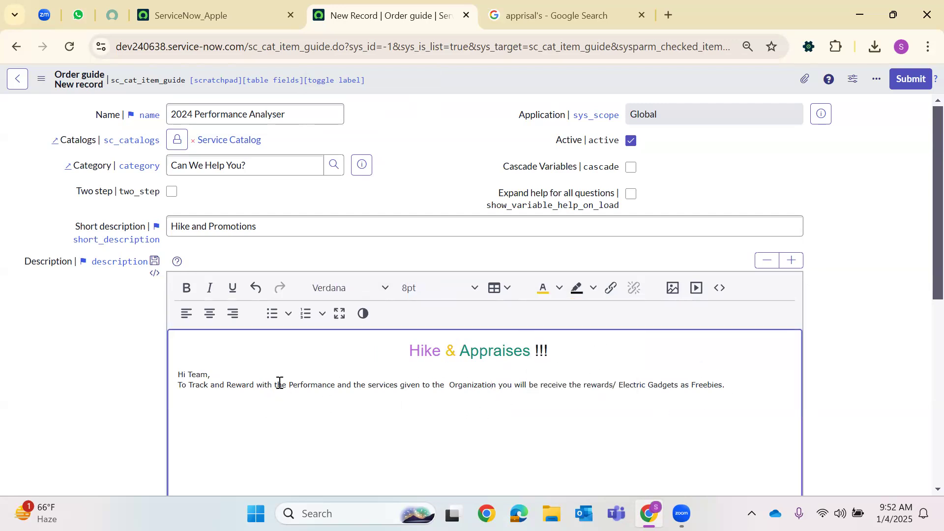
# Set the greeting and body paragraph to 10pt
pyautogui.moveTo(726, 385); pyautogui.dragTo(152, 377)
pyautogui.click(474, 289)
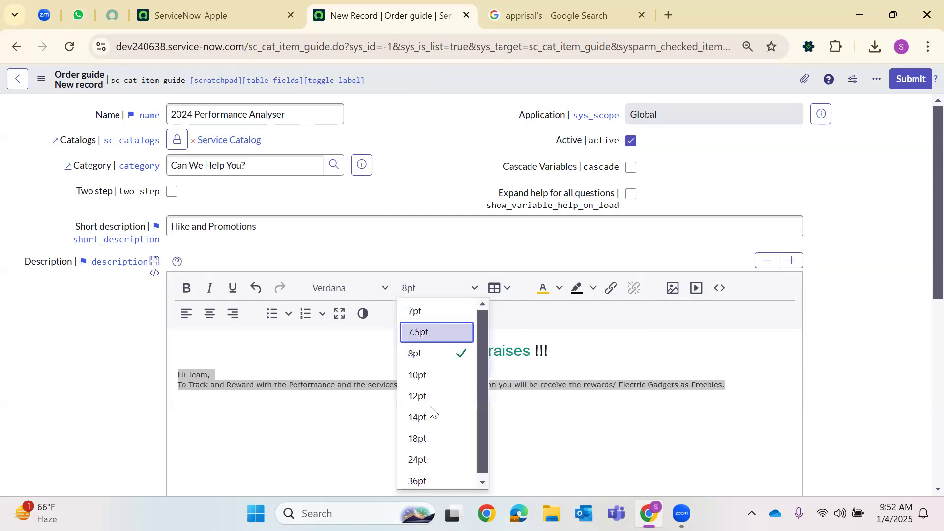
pyautogui.click(433, 373)
pyautogui.click(451, 420)
# Search 'maintain' in the navigator and open Maintain Items in a new tab
pyautogui.scroll(-1, 254, 350)
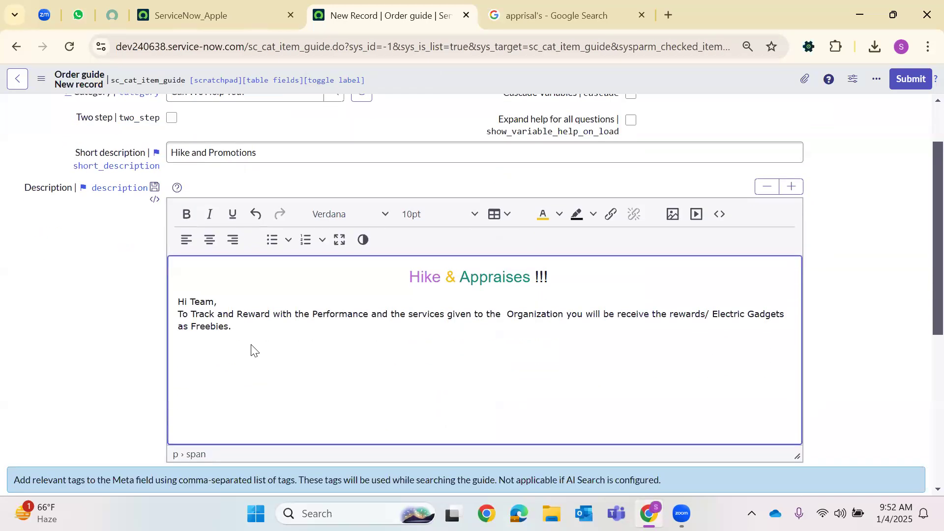
pyautogui.click(196, 16)
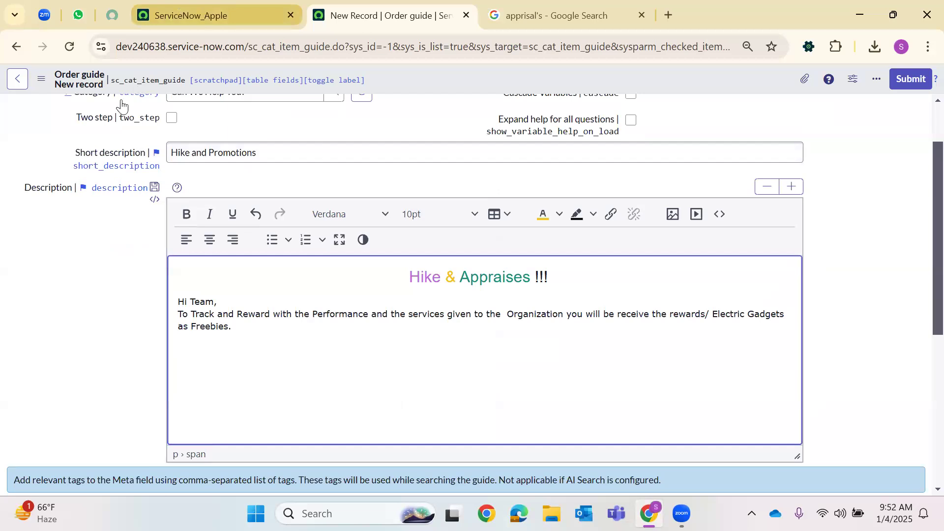
pyautogui.click(65, 82)
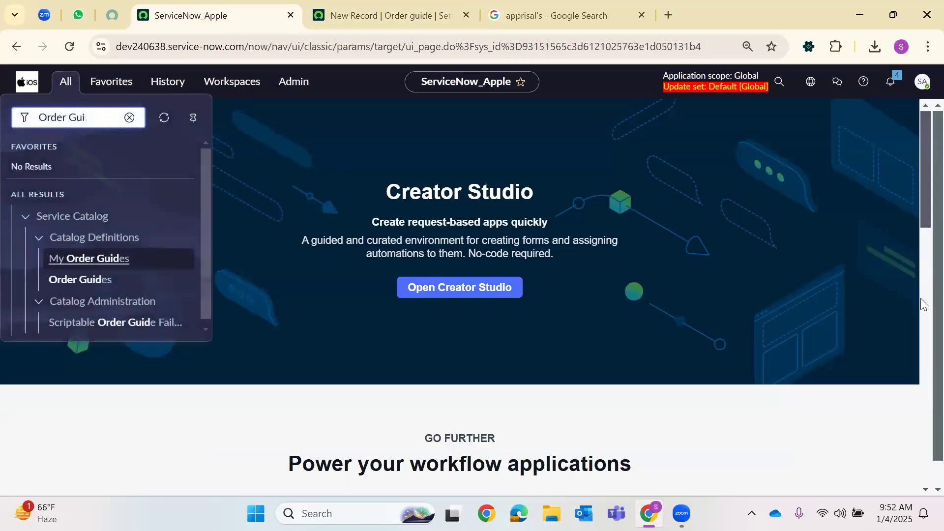
pyautogui.hotkey('ctrl', 'a')
pyautogui.press('BackSpace')
pyautogui.write('maintain')
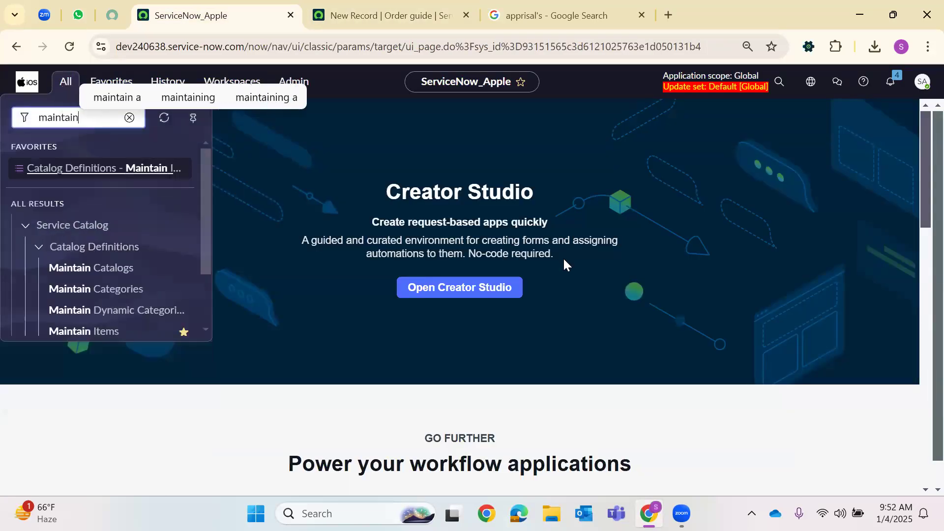
pyautogui.scroll(-3, 98, 268)
pyautogui.rightClick(146, 271)
pyautogui.click(148, 277)
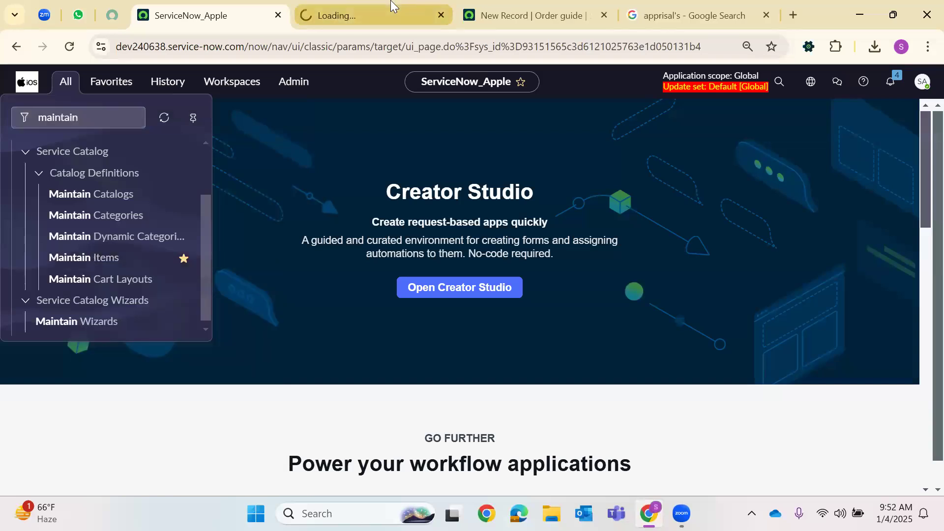
# Clear the list filters and narrow the catalog items to the Service Catalog catalog
pyautogui.click(420, 4)
pyautogui.click(522, 6)
pyautogui.scroll(2, 243, 231)
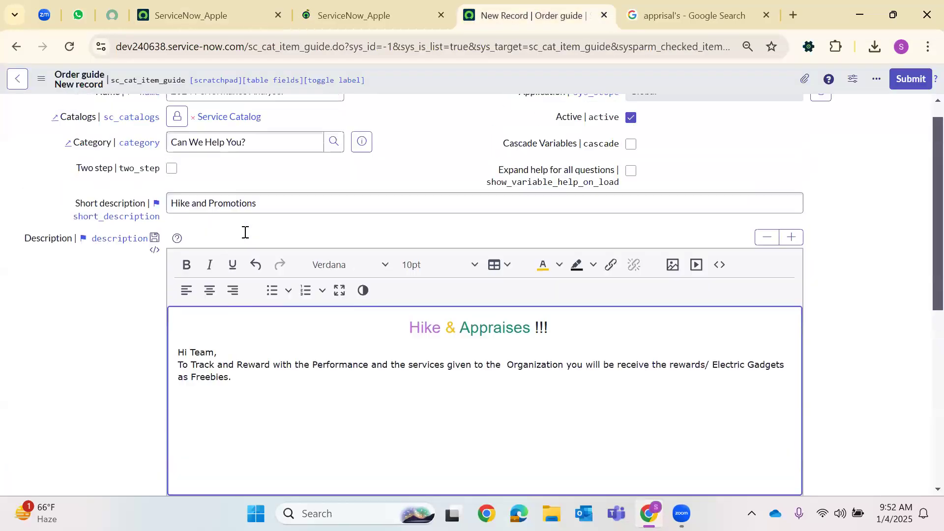
pyautogui.click(338, 5)
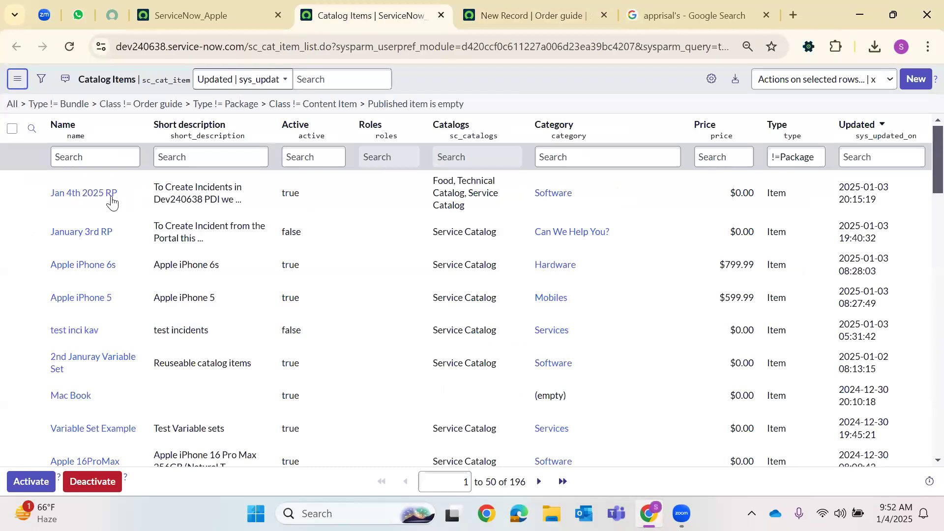
pyautogui.click(12, 104)
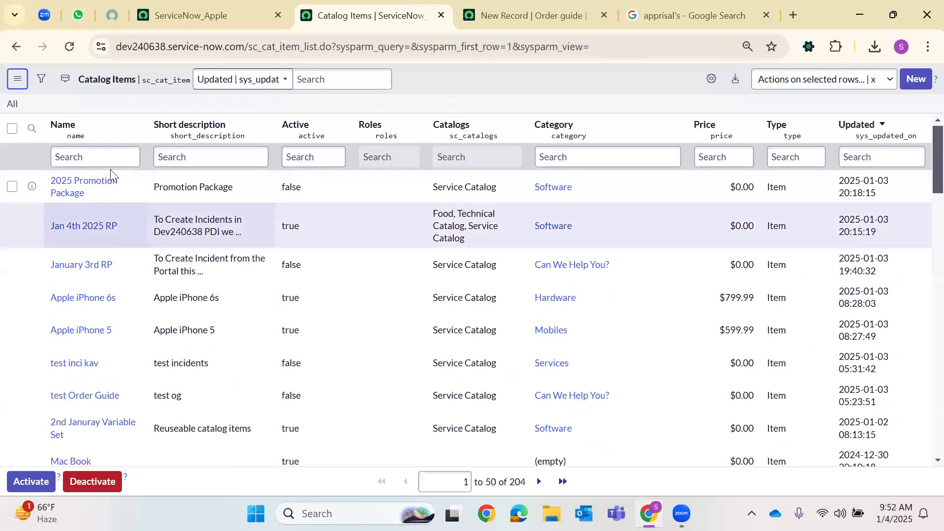
pyautogui.rightClick(506, 188)
pyautogui.click(516, 196)
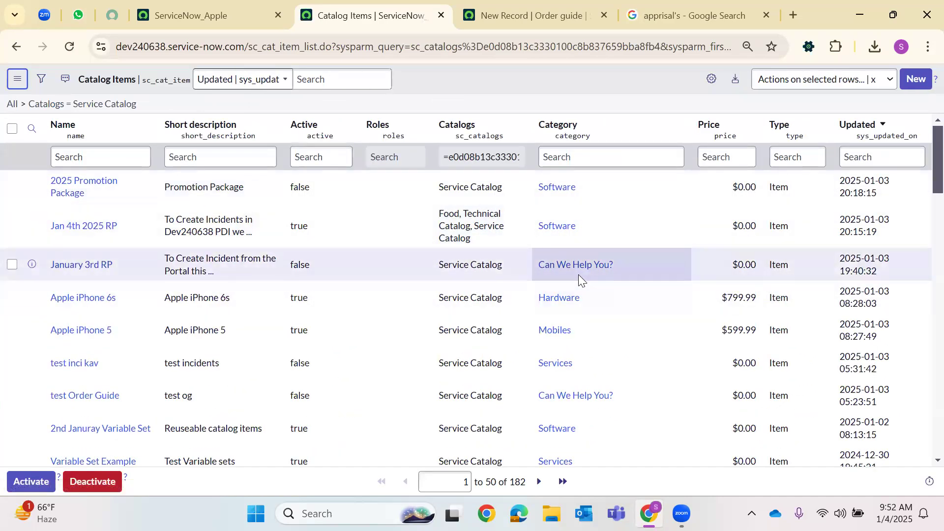
pyautogui.rightClick(579, 274)
pyautogui.click(538, 294)
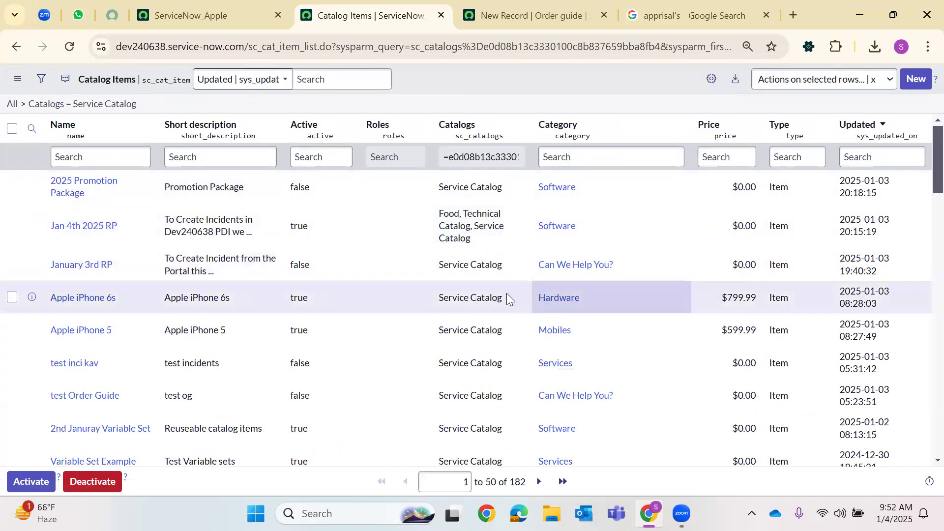
pyautogui.hotkey('alt', 'Left')
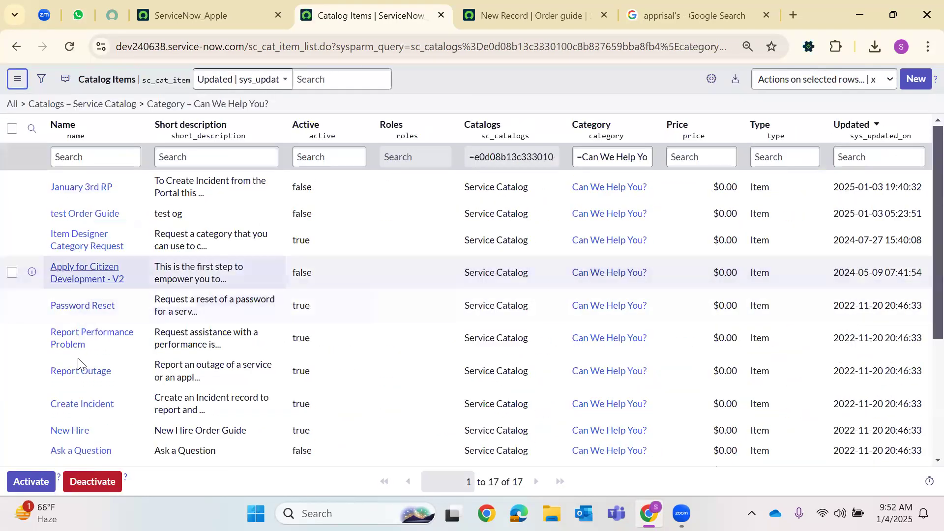
# Search the Category column for Software
pyautogui.scroll(-3, 81, 389)
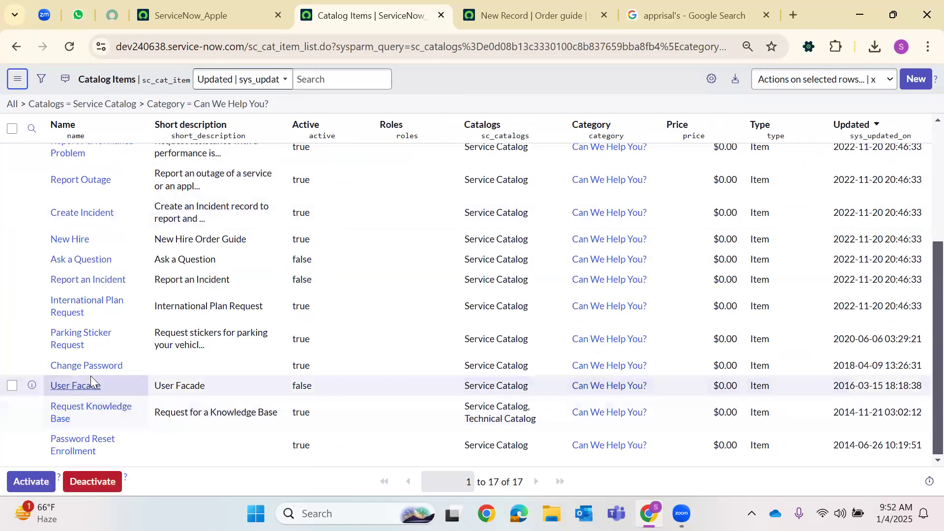
pyautogui.scroll(3, 90, 375)
pyautogui.click(609, 153)
pyautogui.doubleClick(609, 153)
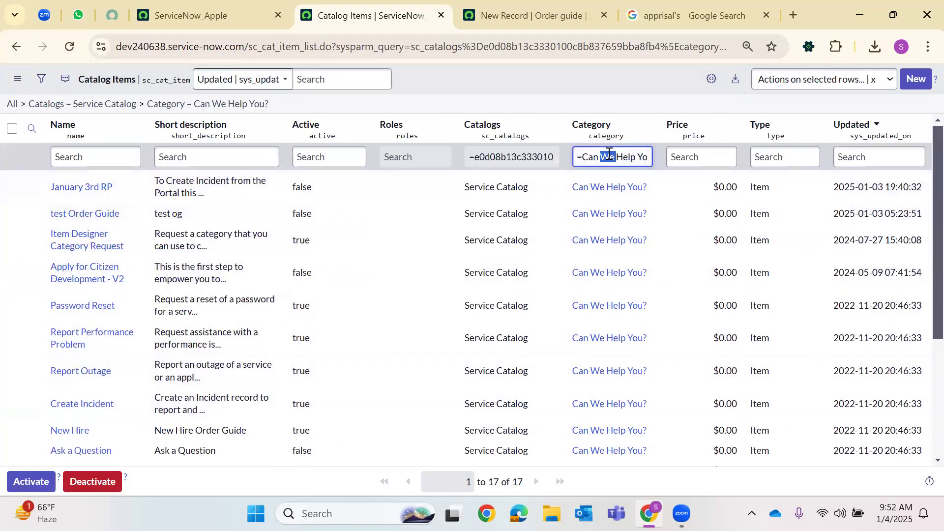
pyautogui.hotkey('ctrl', 'a')
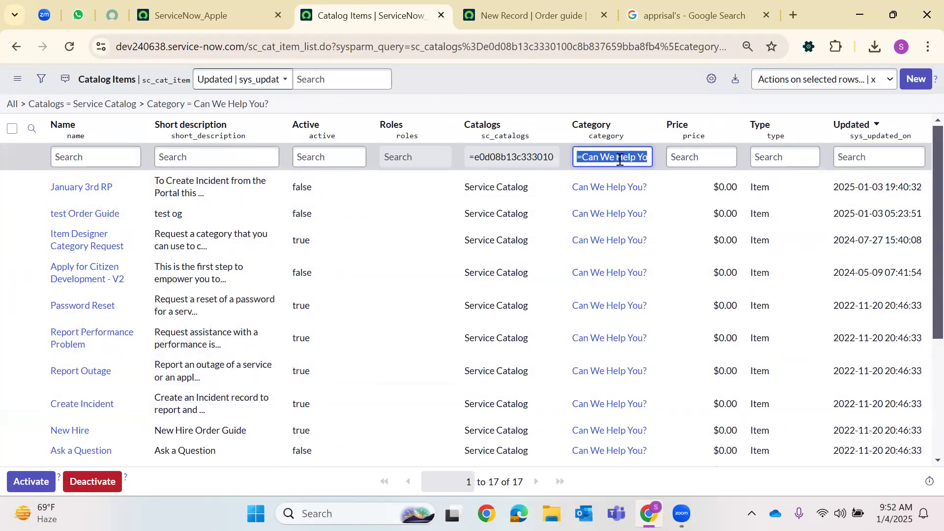
pyautogui.write('Software')
pyautogui.press('Return')
pyautogui.click(534, 14)
# Set the order guide category to Software and save the record
pyautogui.click(336, 173)
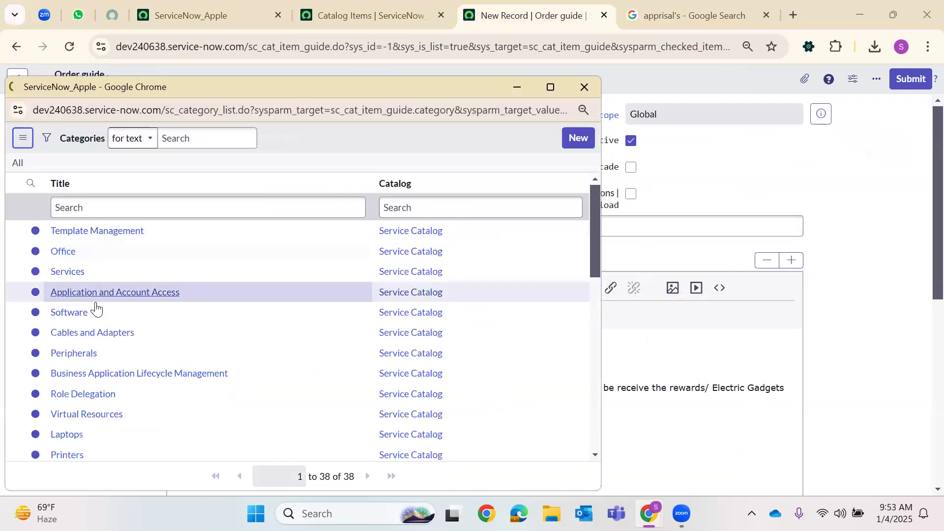
pyautogui.click(73, 313)
pyautogui.rightClick(457, 81)
pyautogui.click(491, 186)
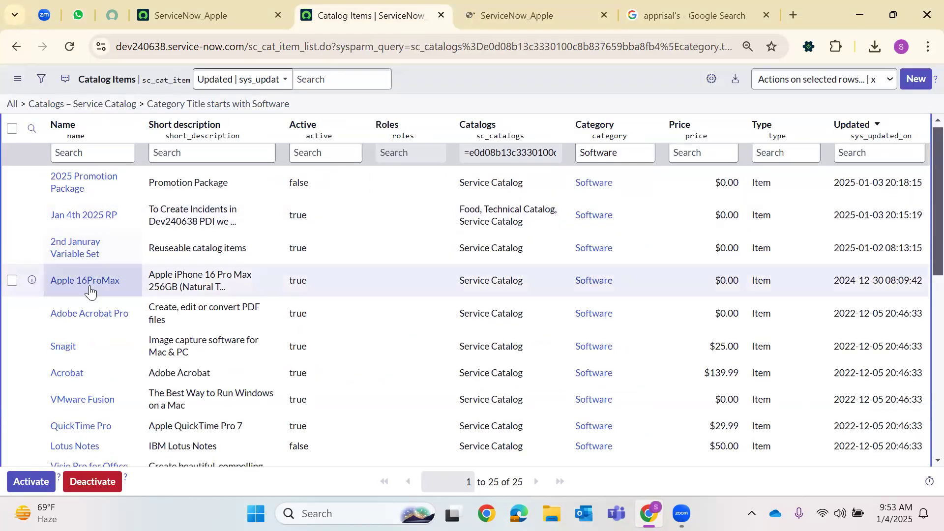
# Select the QuickTime Pro item name and place the caret at the description's end
pyautogui.scroll(-3, 90, 290)
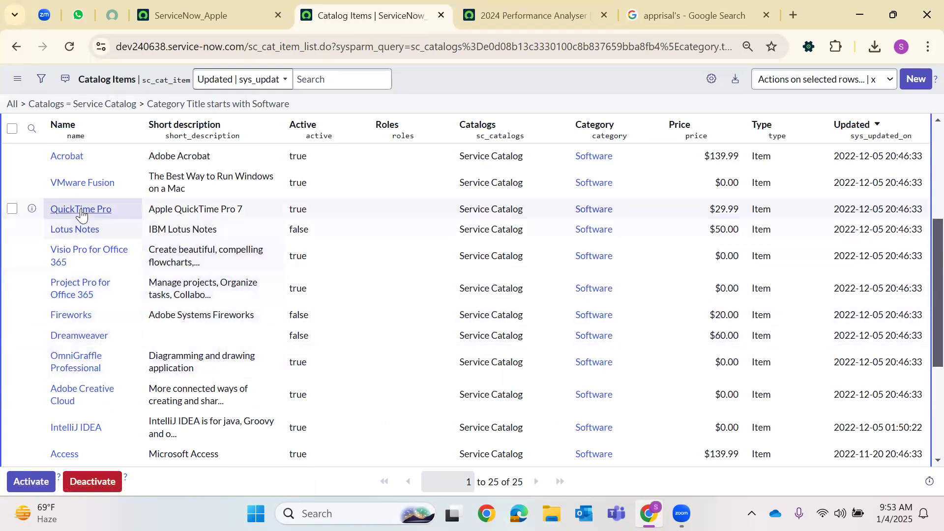
pyautogui.moveTo(50, 207); pyautogui.dragTo(124, 202)
pyautogui.hotkey('ctrl', 'c')
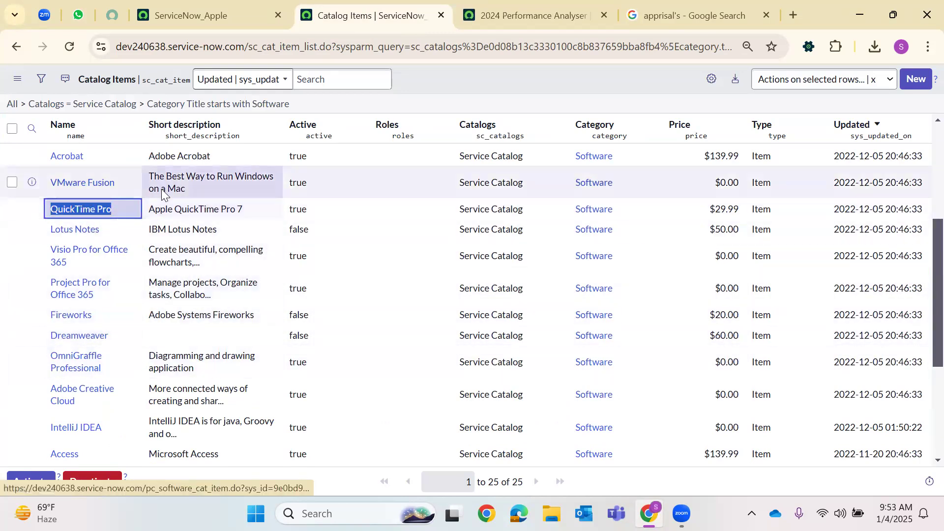
pyautogui.click(471, 5)
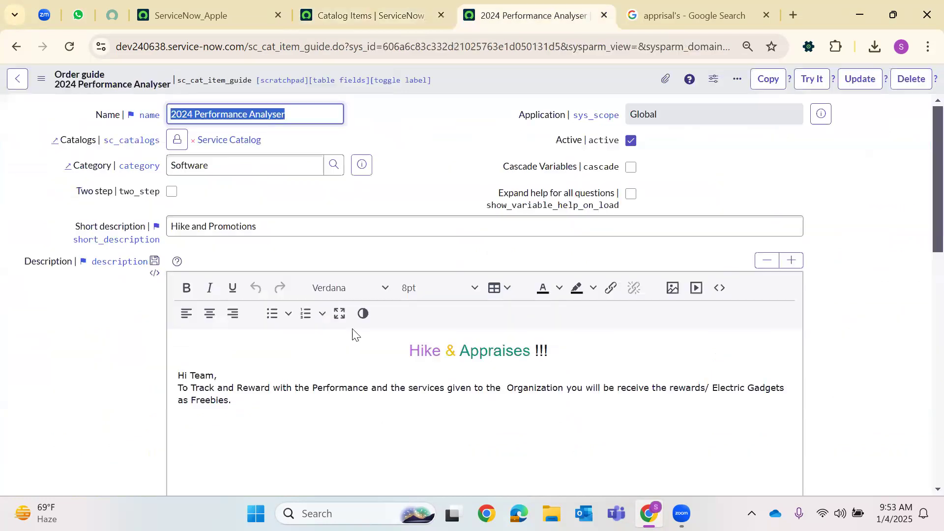
pyautogui.click(257, 411)
# Paste the QuickTime Pro, Visio Pro for Office 365 and Adobe Creative Cloud links into the description
pyautogui.hotkey('ctrl', 'v')
pyautogui.click(357, 7)
pyautogui.moveTo(51, 253); pyautogui.dragTo(206, 276)
pyautogui.hotkey('ctrl', 'c')
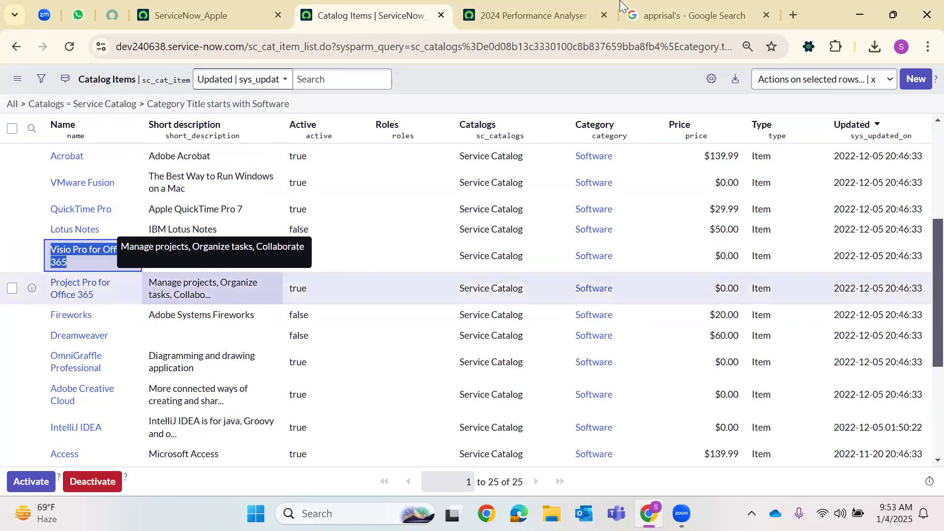
pyautogui.click(586, 14)
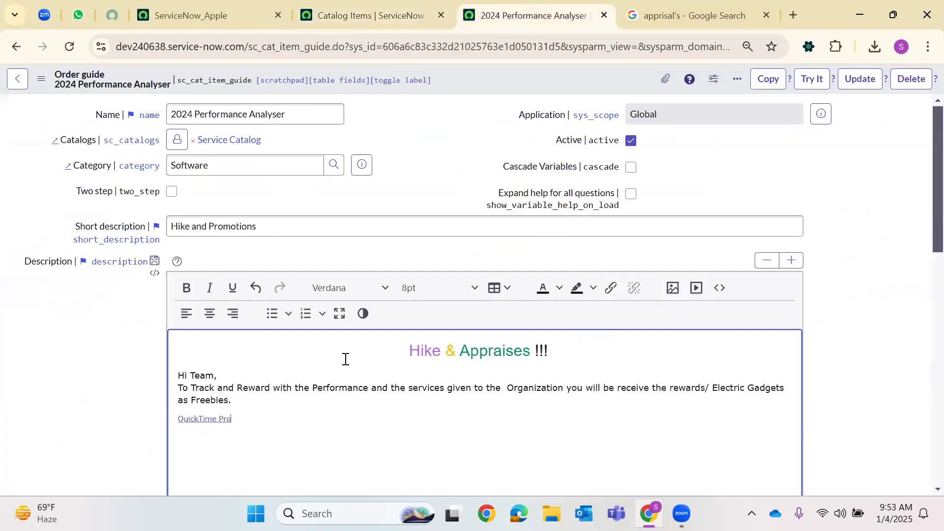
pyautogui.hotkey('ctrl', 'v')
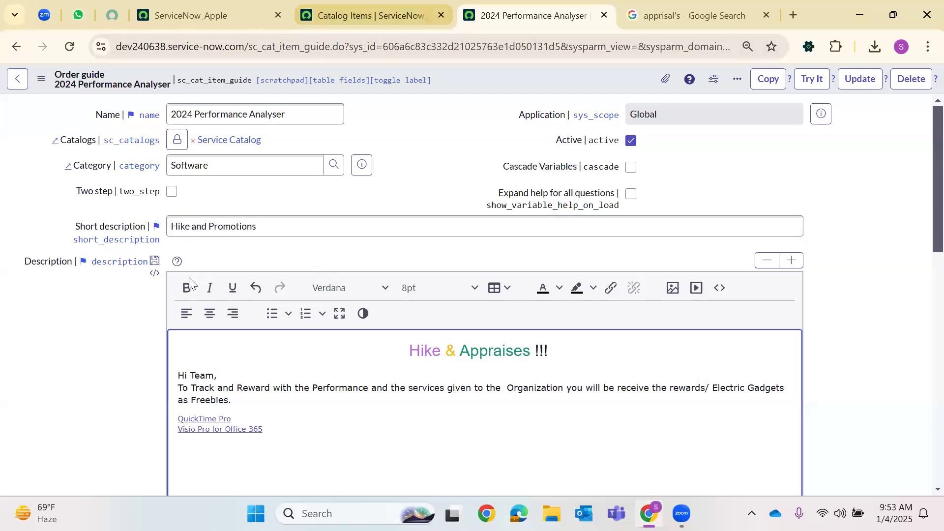
pyautogui.click(356, 15)
pyautogui.moveTo(51, 389); pyautogui.dragTo(341, 389)
pyautogui.hotkey('ctrl', 'c')
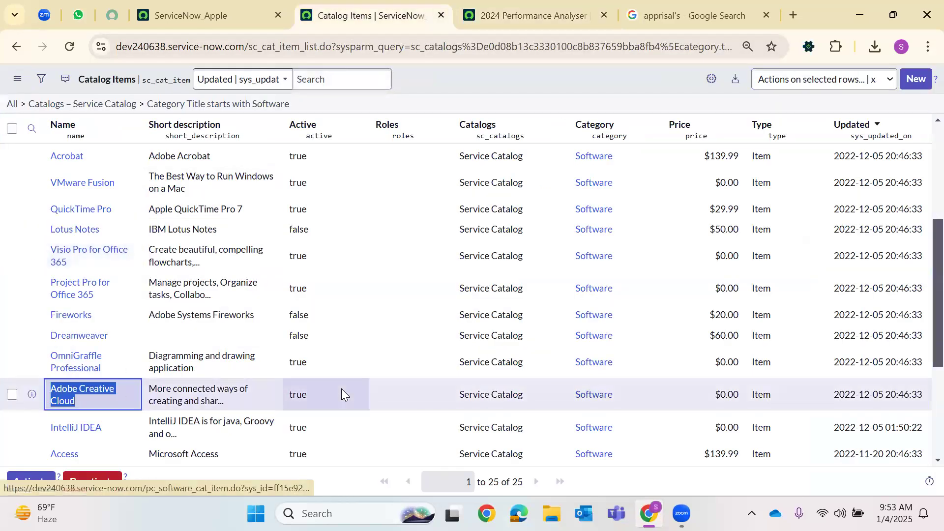
pyautogui.click(532, 15)
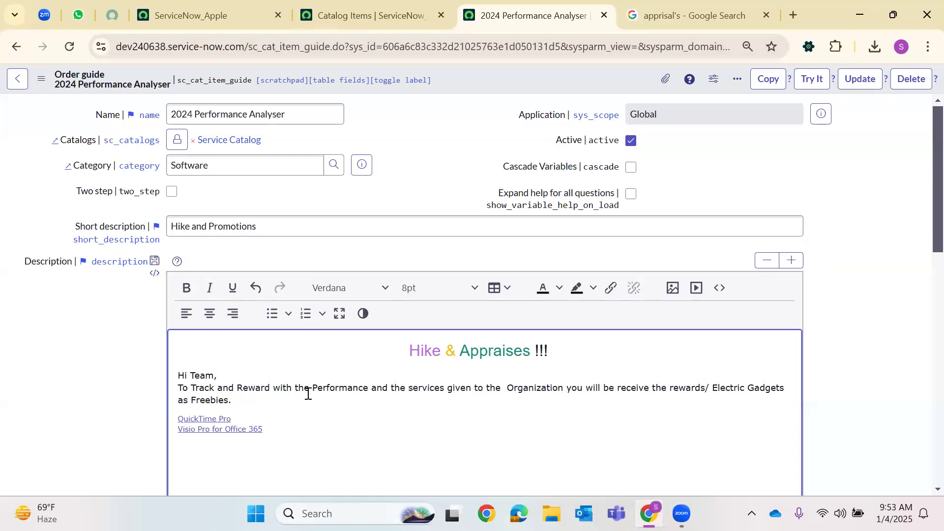
pyautogui.hotkey('ctrl', 'v')
# Paste the Apple 16ProMax link, then paste and undo the Adobe Acrobat Pro link
pyautogui.click(349, 4)
pyautogui.scroll(4, 162, 307)
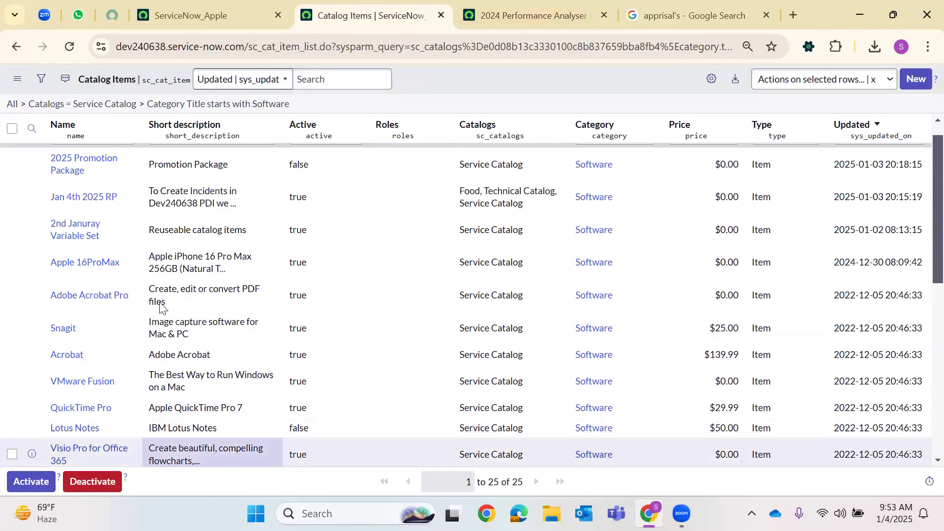
pyautogui.scroll(1, 162, 308)
pyautogui.moveTo(123, 289); pyautogui.dragTo(48, 291)
pyautogui.hotkey('ctrl', 'c')
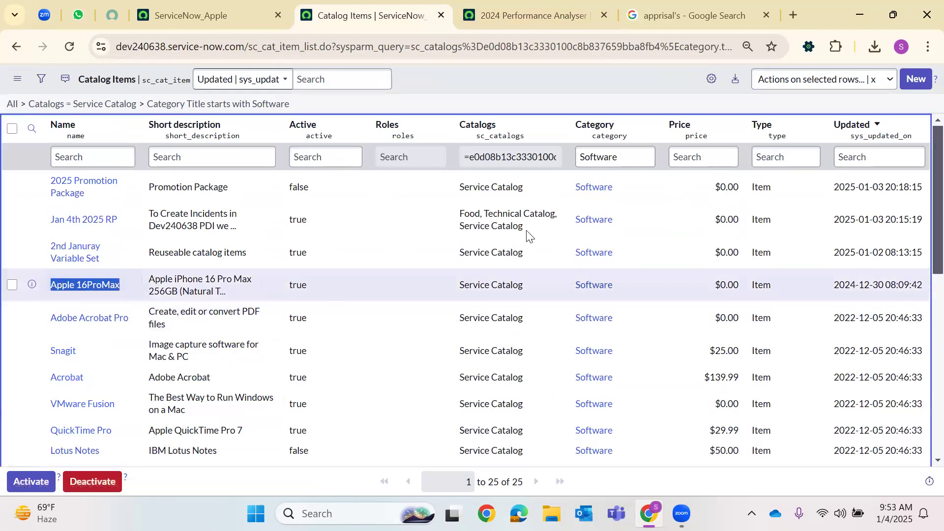
pyautogui.click(522, 10)
pyautogui.scroll(-2, 339, 408)
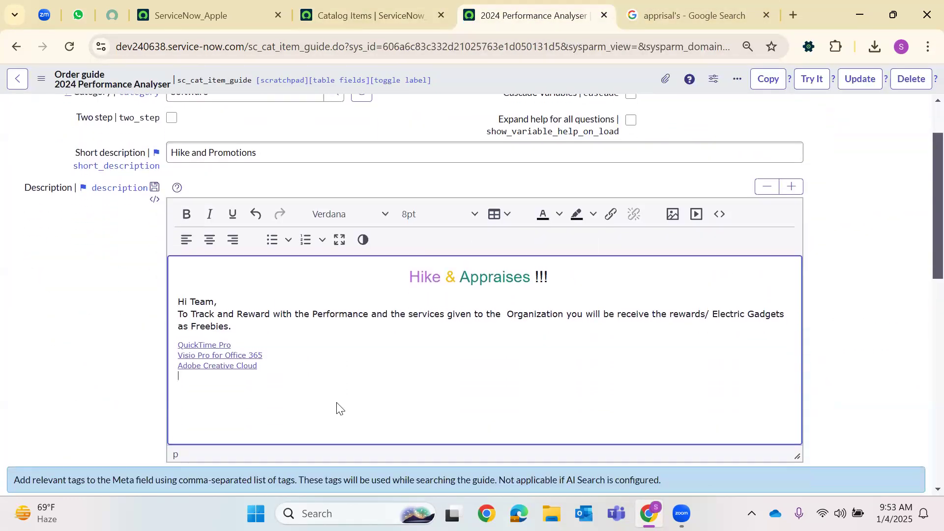
pyautogui.hotkey('ctrl', 'v')
pyautogui.click(366, 15)
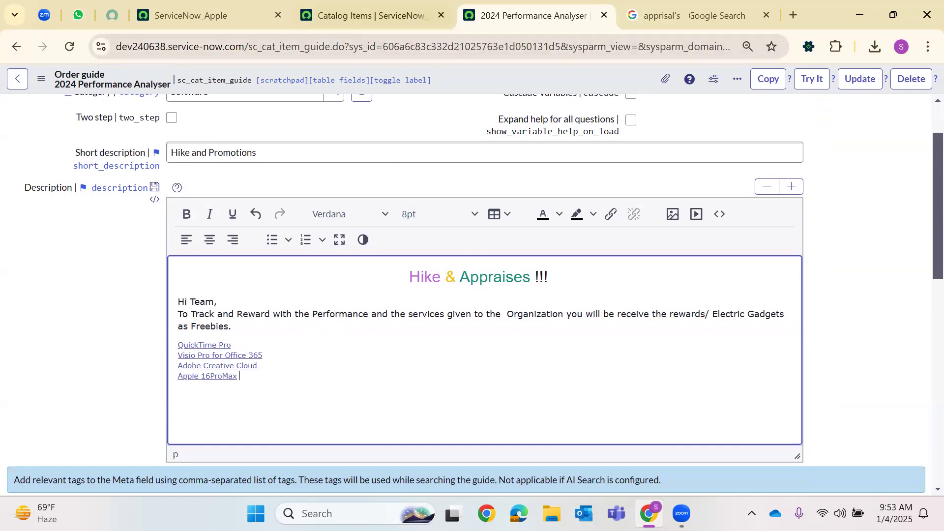
pyautogui.moveTo(130, 318); pyautogui.dragTo(40, 318)
pyautogui.hotkey('ctrl', 'c')
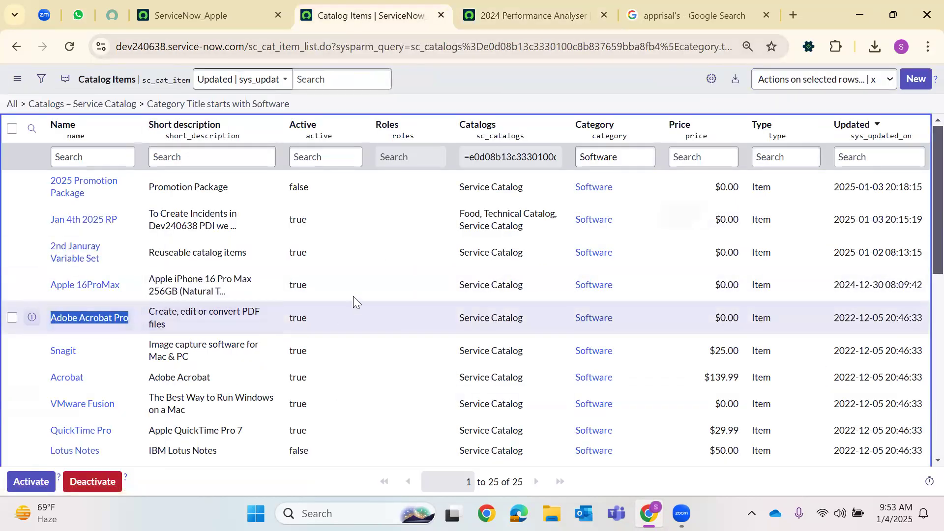
pyautogui.hotkey('ctrl', 'Tab')
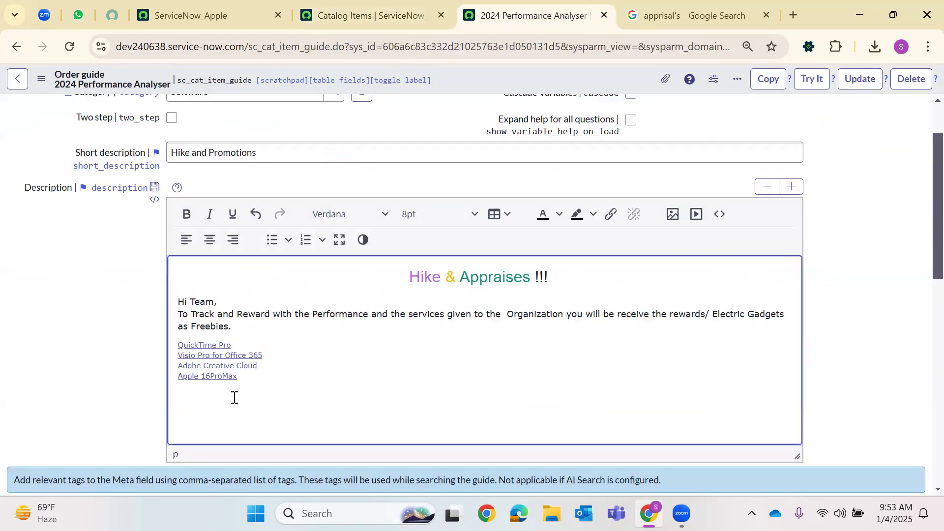
pyautogui.hotkey('ctrl', 'v')
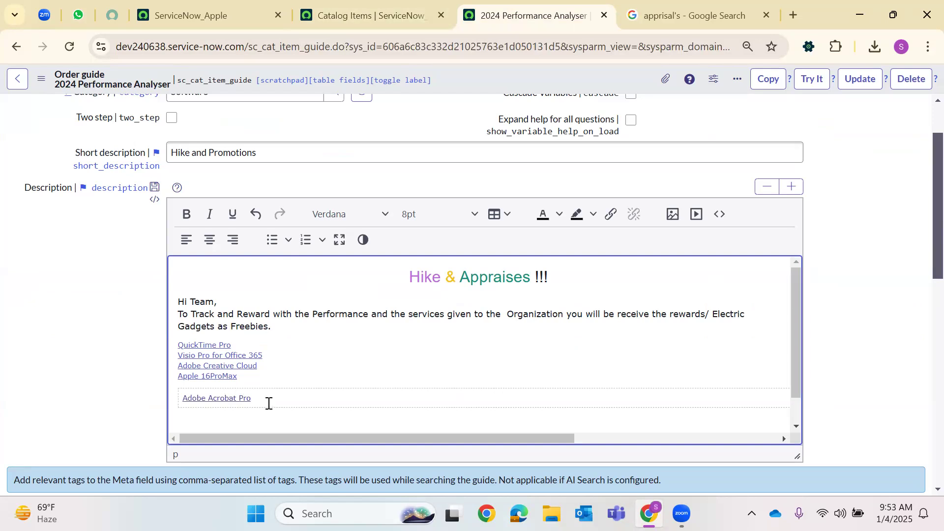
pyautogui.hotkey('ctrl', 'z')
# Remove the links from the four pasted product lines
pyautogui.tripleClick(196, 355)
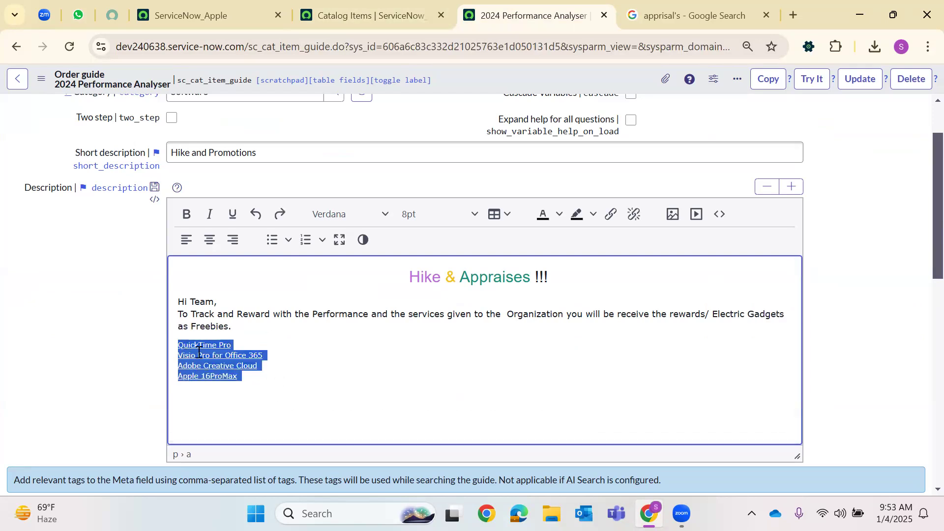
pyautogui.rightClick(200, 348)
pyautogui.click(230, 382)
pyautogui.click(317, 412)
# Add Adobe Acrobat Pro below Apple 16ProMax as plain, unlinked text
pyautogui.hotkey('ctrl', 'pageup')
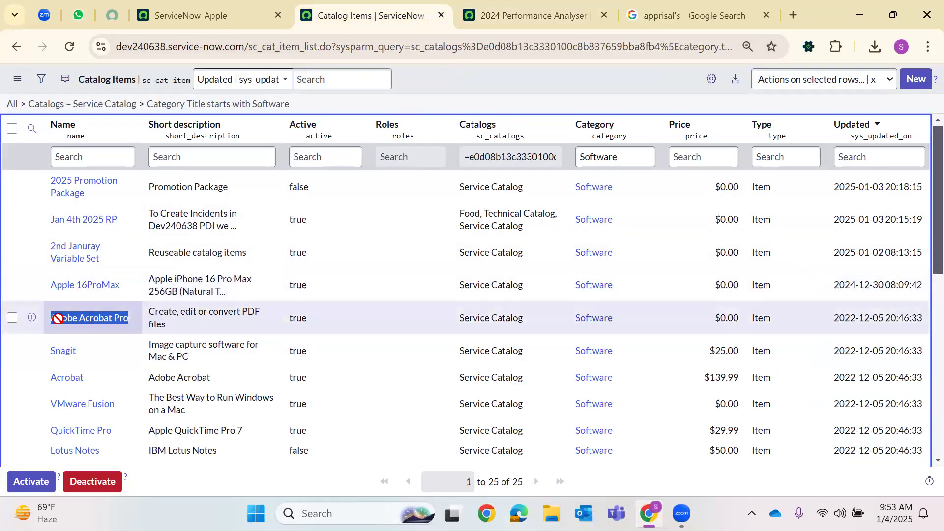
pyautogui.click(148, 290)
pyautogui.moveTo(131, 319); pyautogui.dragTo(51, 319)
pyautogui.hotkey('ctrl', 'c')
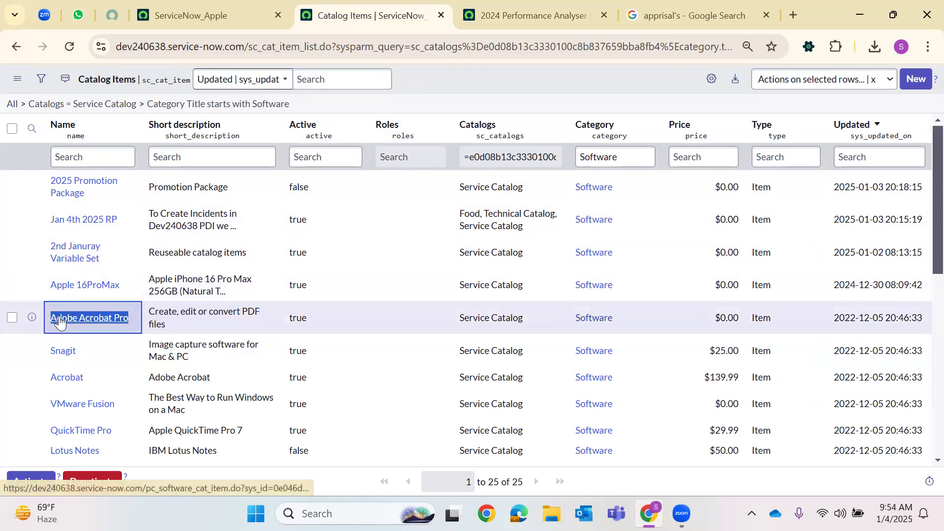
pyautogui.hotkey('ctrl', 'pagedown')
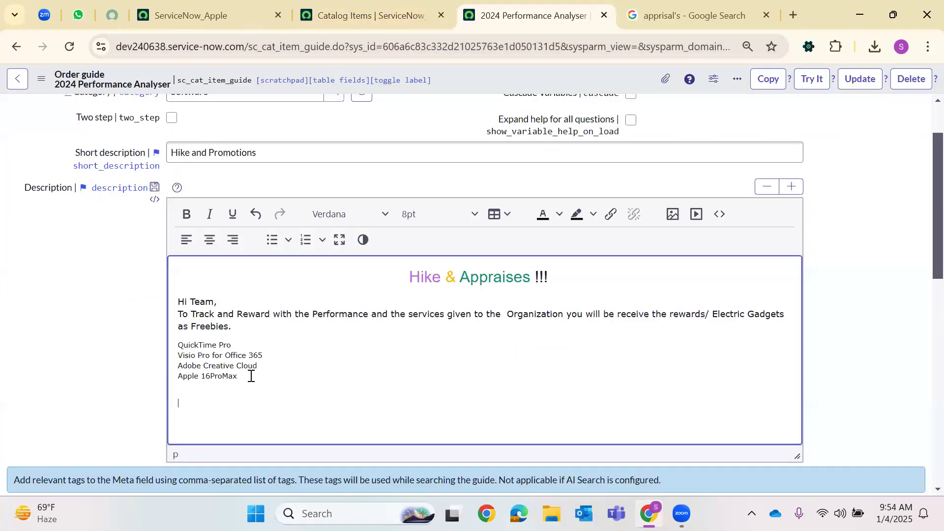
pyautogui.hotkey('ctrl', 'v')
pyautogui.rightClick(225, 392)
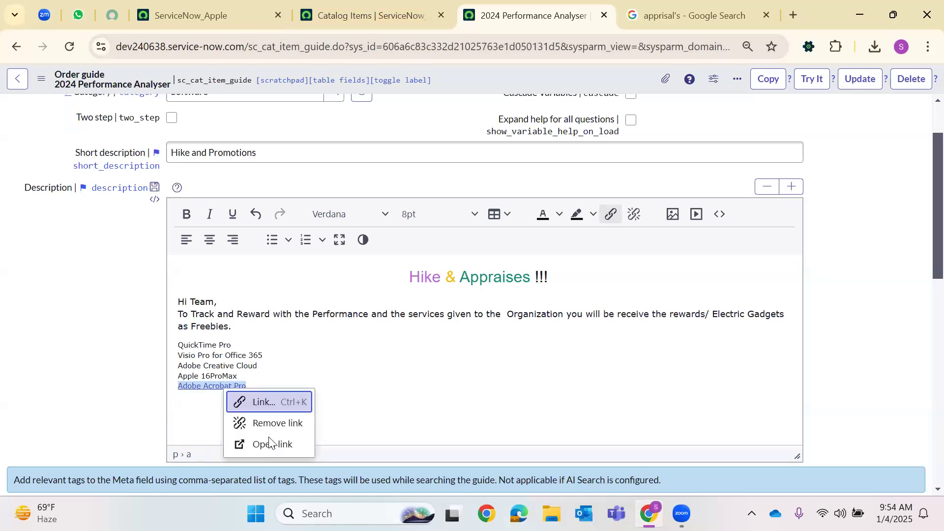
pyautogui.click(293, 421)
# Turn the five product lines into a 1, 2, 3 numbered list
pyautogui.keyDown('shift'); pyautogui.click(178, 346); pyautogui.keyUp('shift')
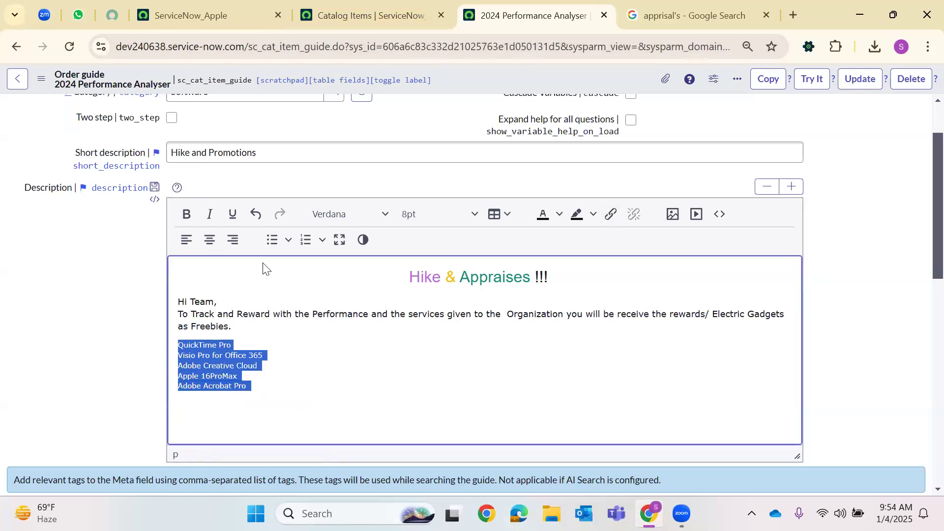
pyautogui.click(289, 239)
pyautogui.click(322, 272)
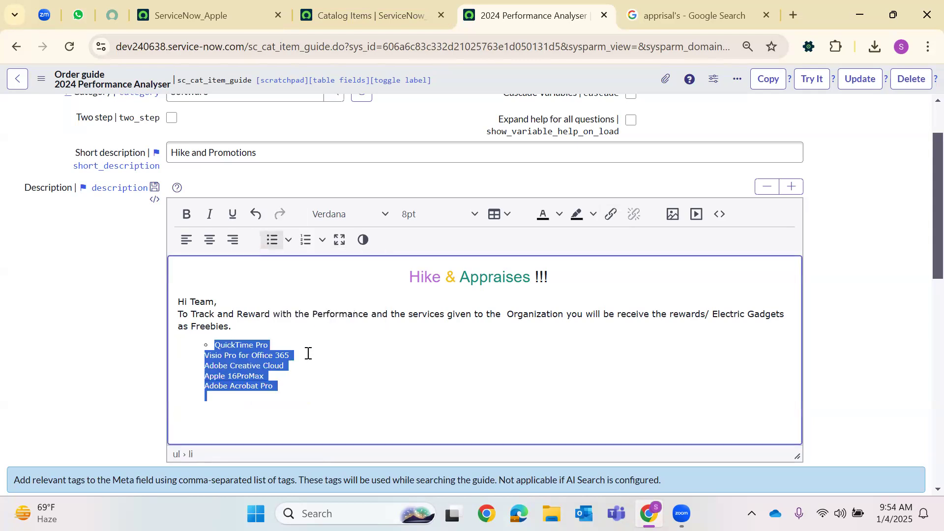
pyautogui.click(322, 240)
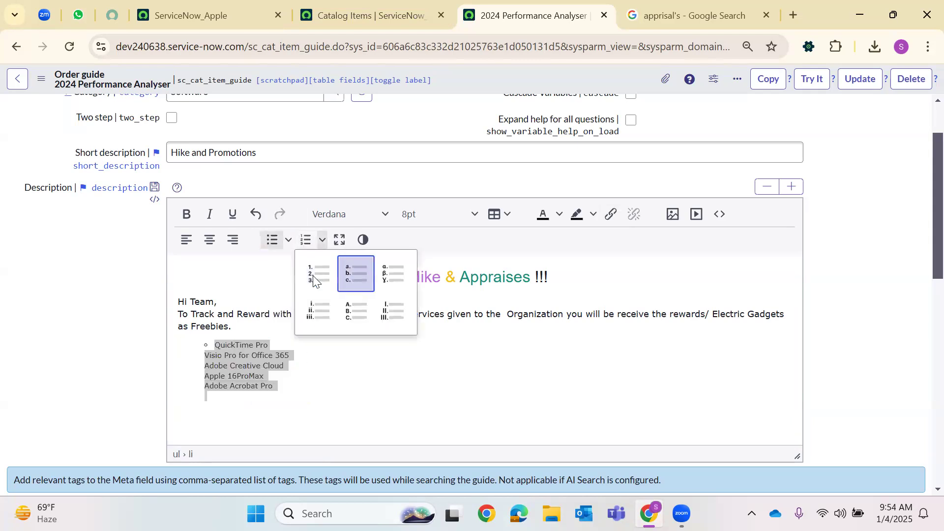
pyautogui.click(316, 274)
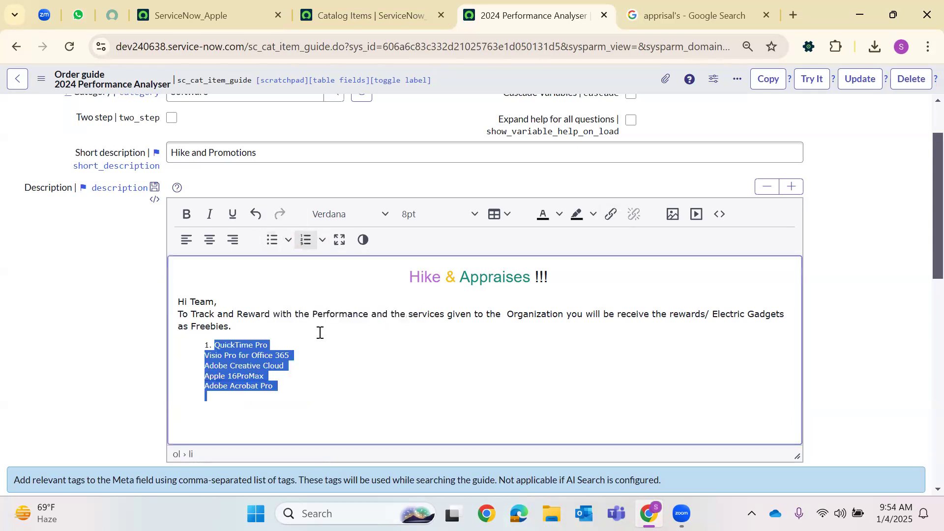
pyautogui.click(204, 361)
pyautogui.press('Return')
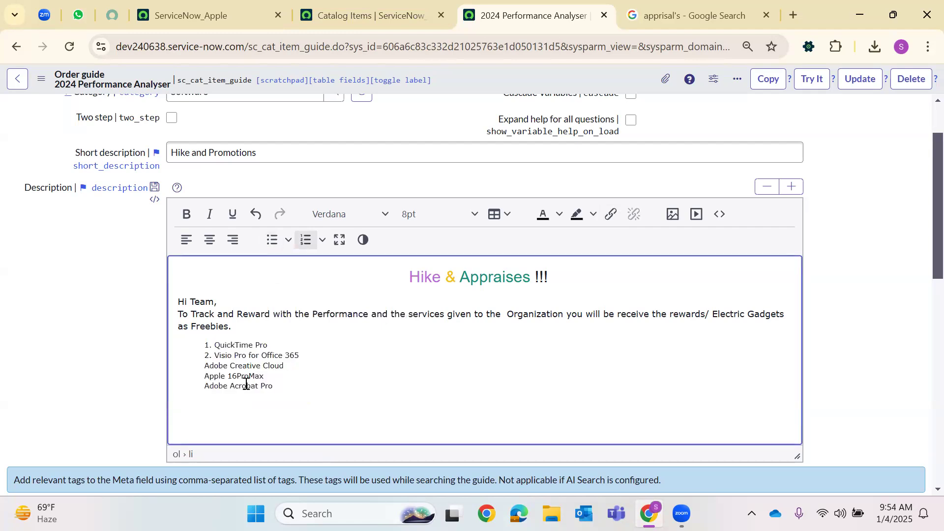
pyautogui.press('Return')
pyautogui.press('Return')
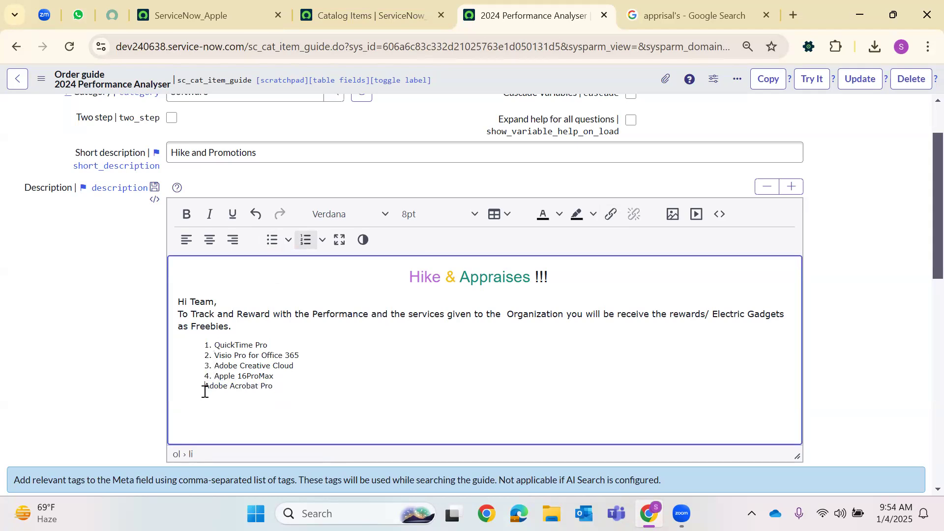
pyautogui.press('Return')
# Left-align the numbered list and centre the Hi Team greeting paragraph
pyautogui.moveTo(297, 394); pyautogui.dragTo(181, 346)
pyautogui.click(186, 240)
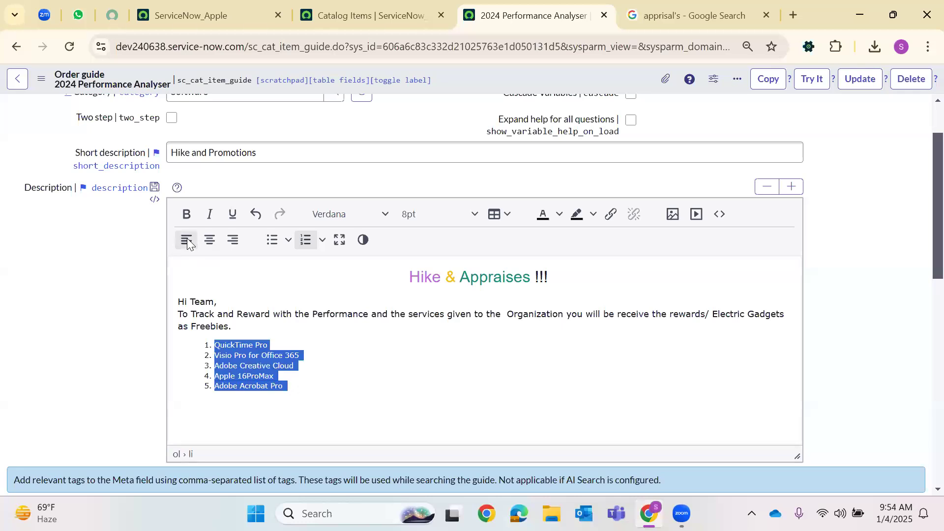
pyautogui.click(332, 335)
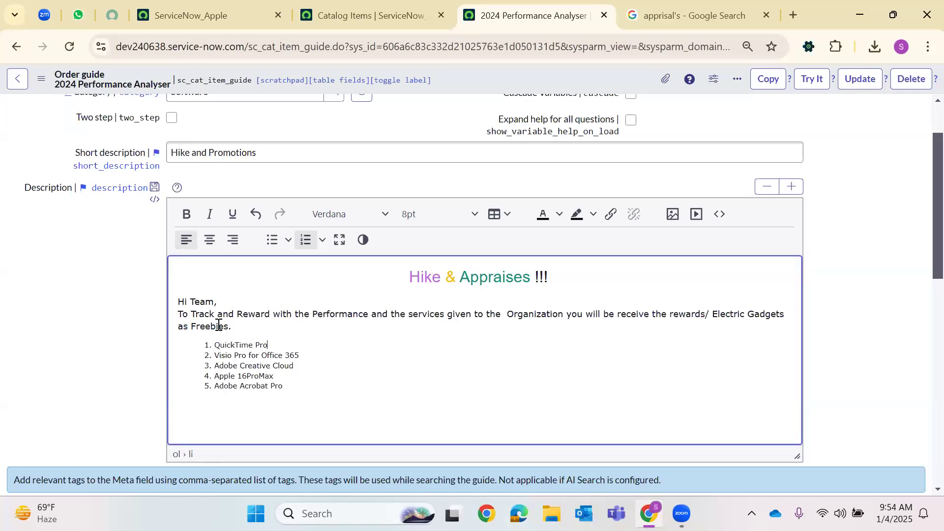
pyautogui.tripleClick(182, 300)
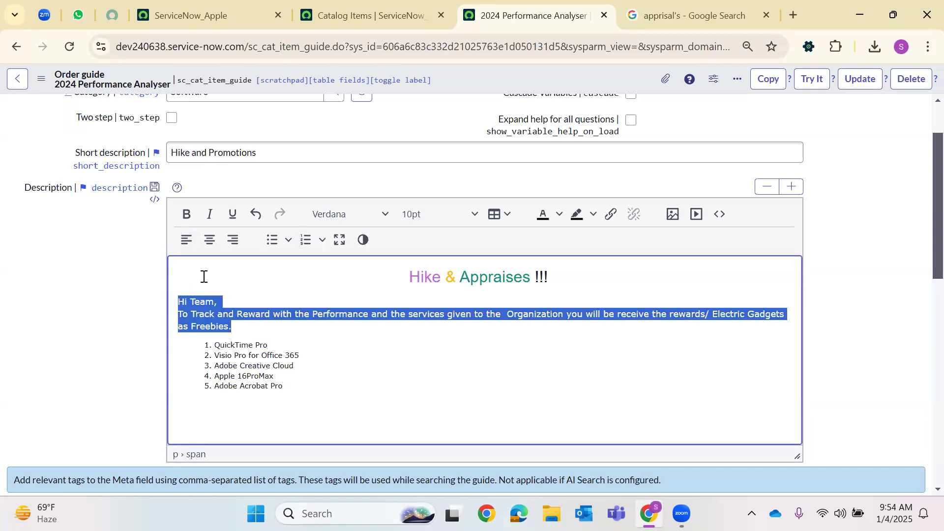
pyautogui.click(210, 241)
pyautogui.click(335, 385)
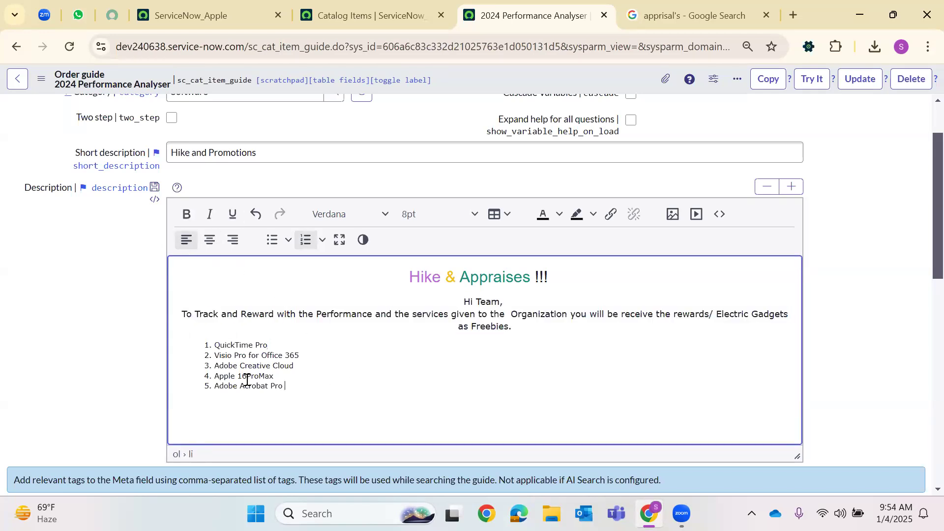
# Return the whole numbered list to left alignment
pyautogui.keyDown('shift'); pyautogui.click(199, 344); pyautogui.keyUp('shift')
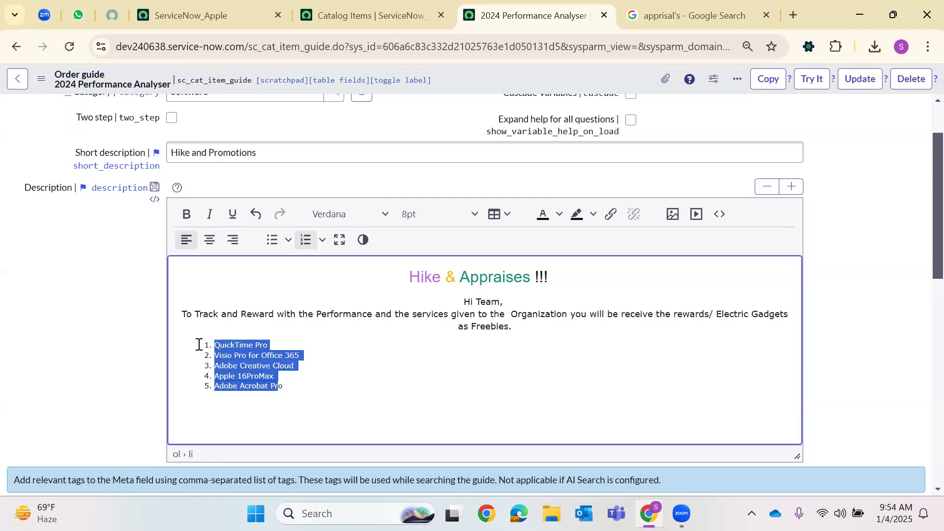
pyautogui.click(209, 241)
pyautogui.click(458, 379)
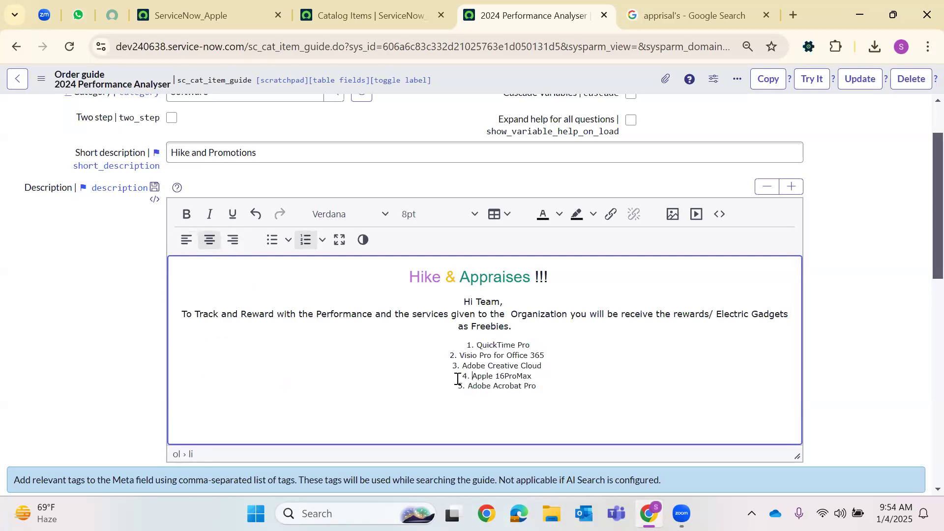
pyautogui.click(186, 240)
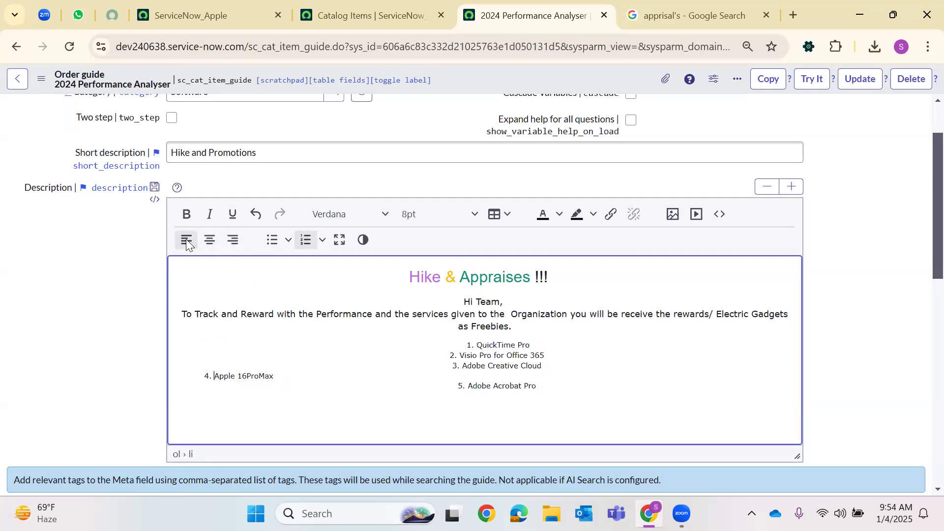
pyautogui.moveTo(540, 391); pyautogui.dragTo(367, 298)
pyautogui.hotkey('ctrl', 'shift', 'l')
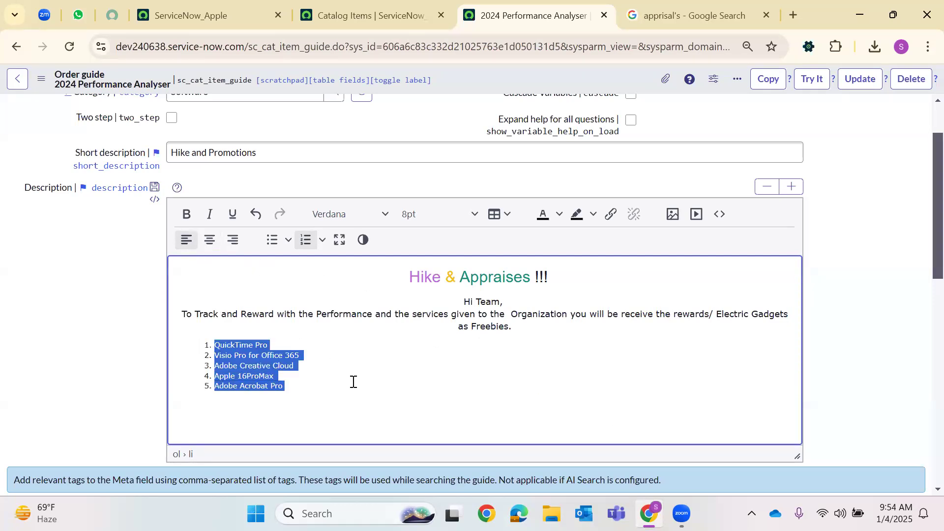
pyautogui.press('Right')
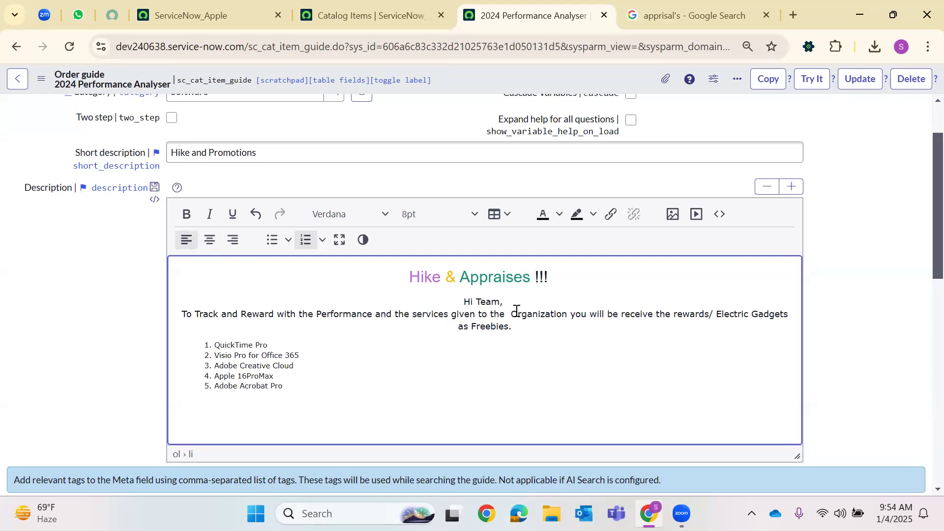
# Tidy the spacing before 'as Freebies.' in the greeting paragraph
pyautogui.click(456, 328)
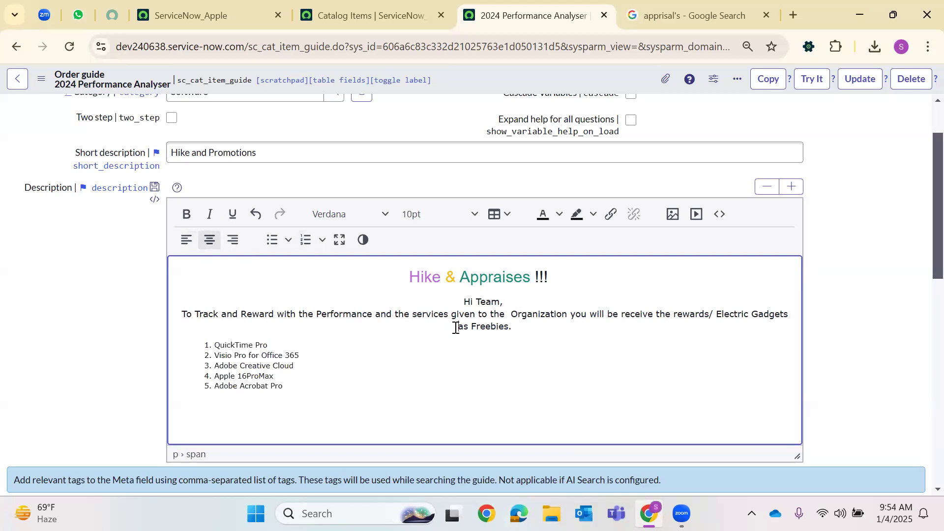
pyautogui.press('BackSpace')
pyautogui.press('BackSpace')
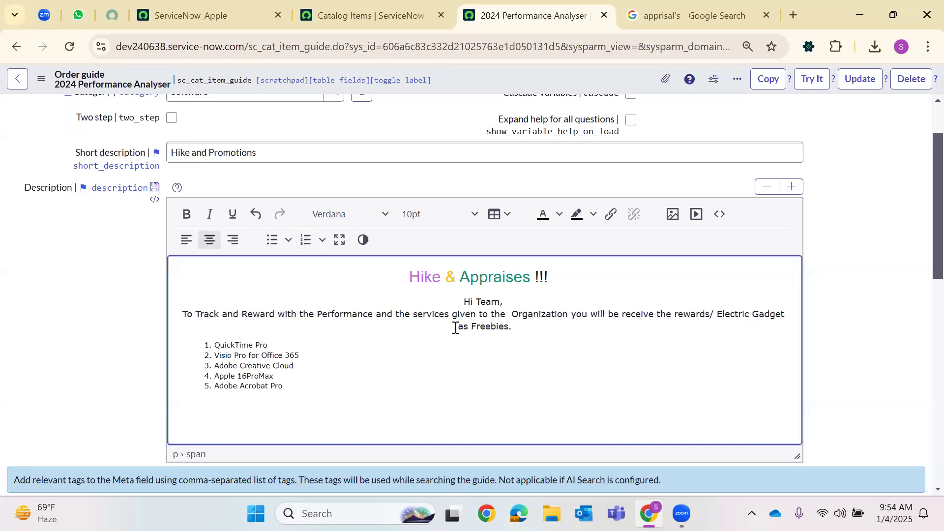
pyautogui.press('Return')
pyautogui.press('BackSpace')
# Set the numbered list items to 10pt font size
pyautogui.scroll(-3, 226, 333)
pyautogui.scroll(3, 225, 333)
pyautogui.moveTo(290, 388); pyautogui.dragTo(215, 344)
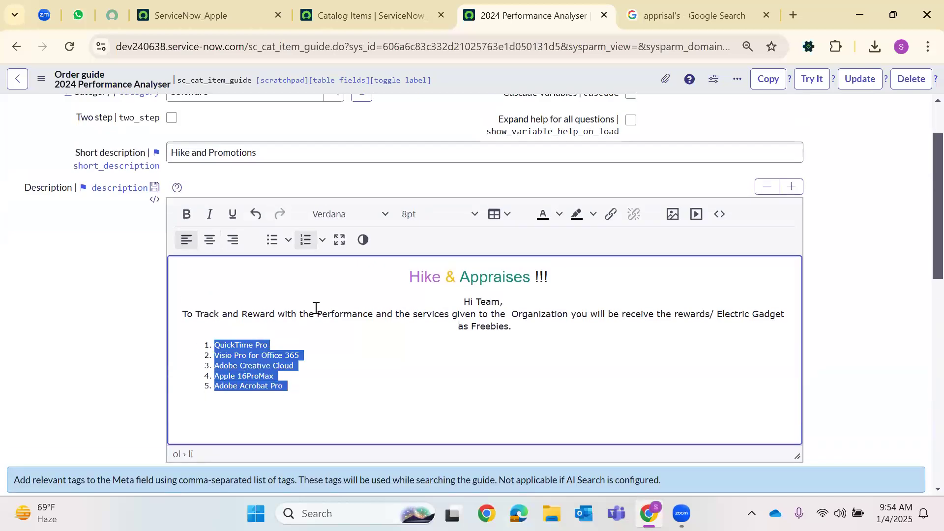
pyautogui.click(436, 214)
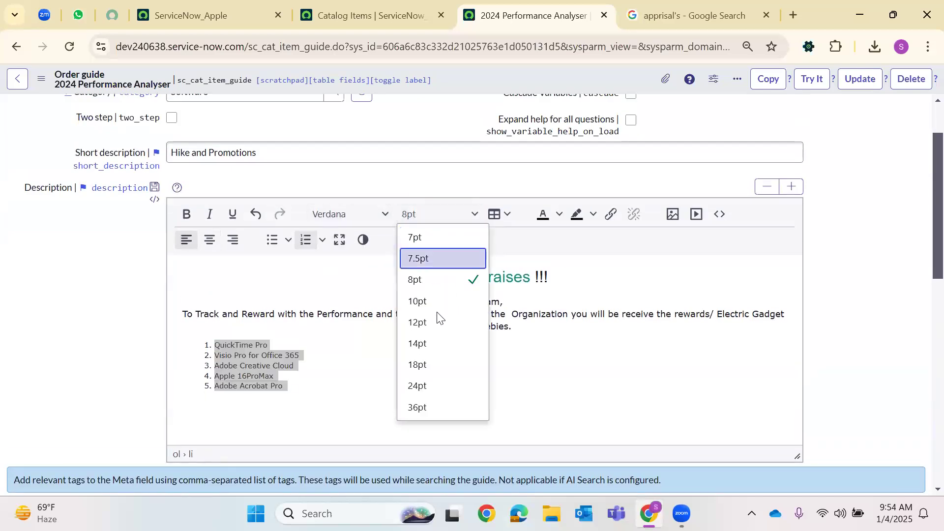
pyautogui.click(441, 307)
pyautogui.scroll(-2, 230, 410)
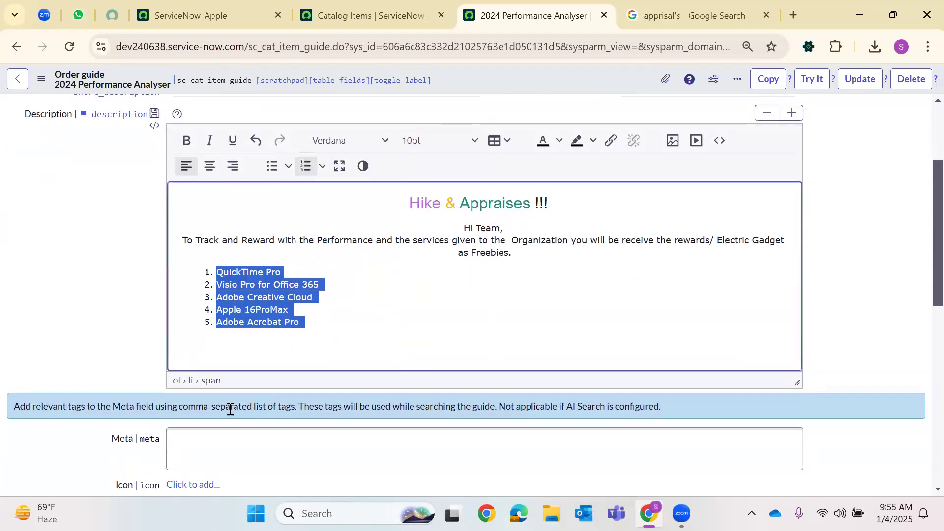
# Enter the meta tag Hike2024 in the Meta field
pyautogui.click(186, 457)
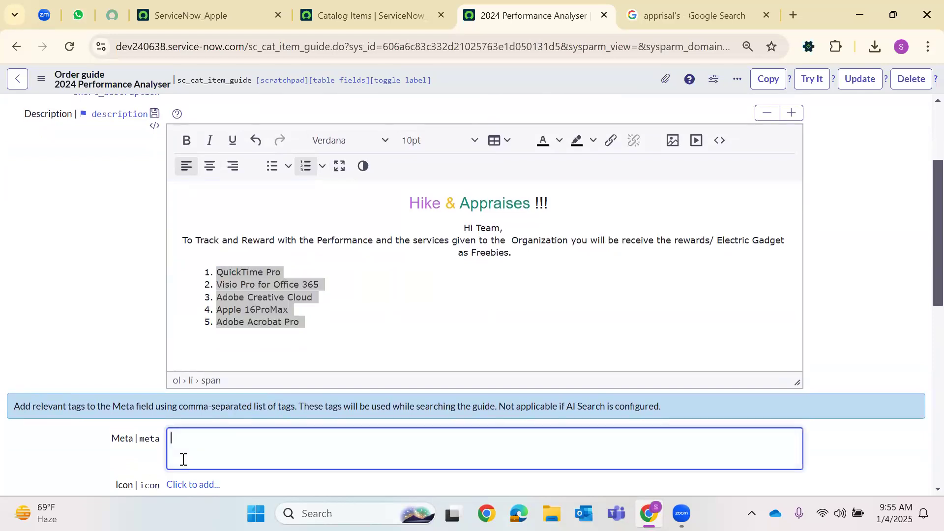
pyautogui.write('Hike')
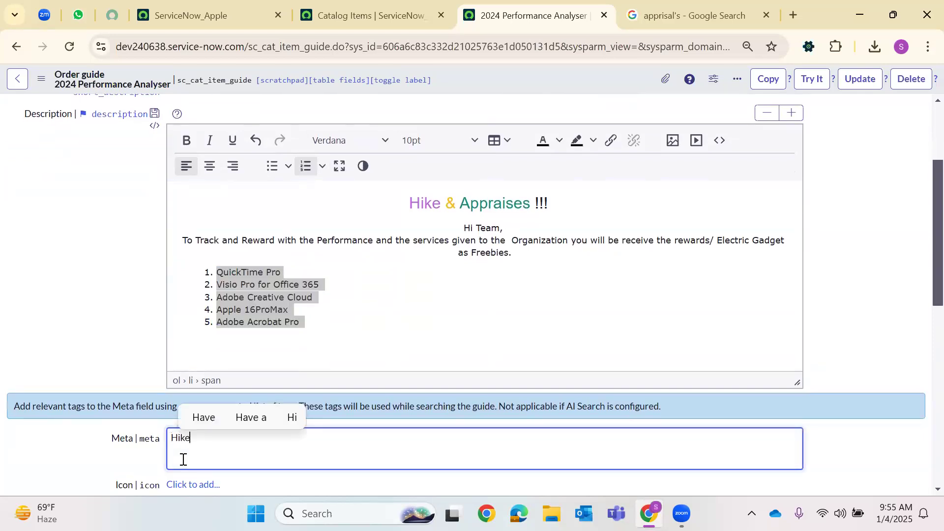
pyautogui.write('2024')
pyautogui.scroll(-6, 276, 371)
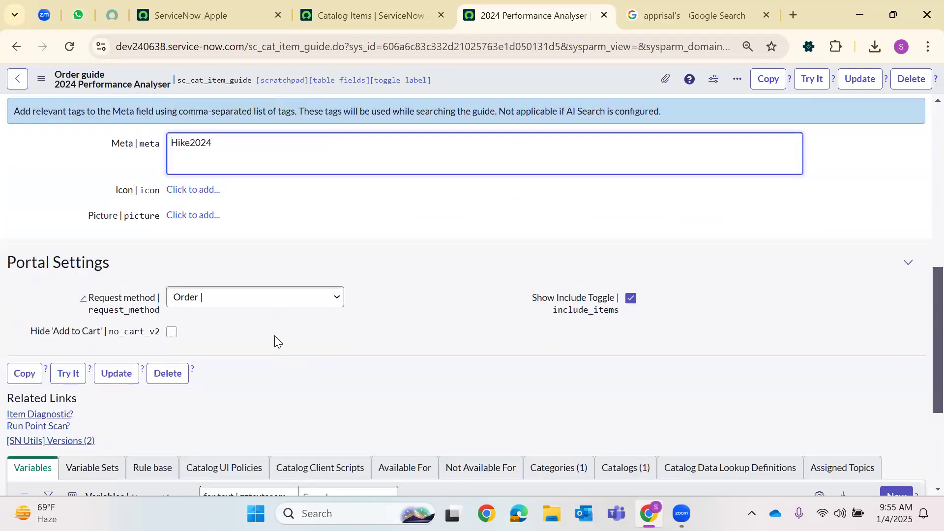
pyautogui.click(241, 228)
# Upload the 4th Jan image as the order guide's Picture
pyautogui.click(216, 217)
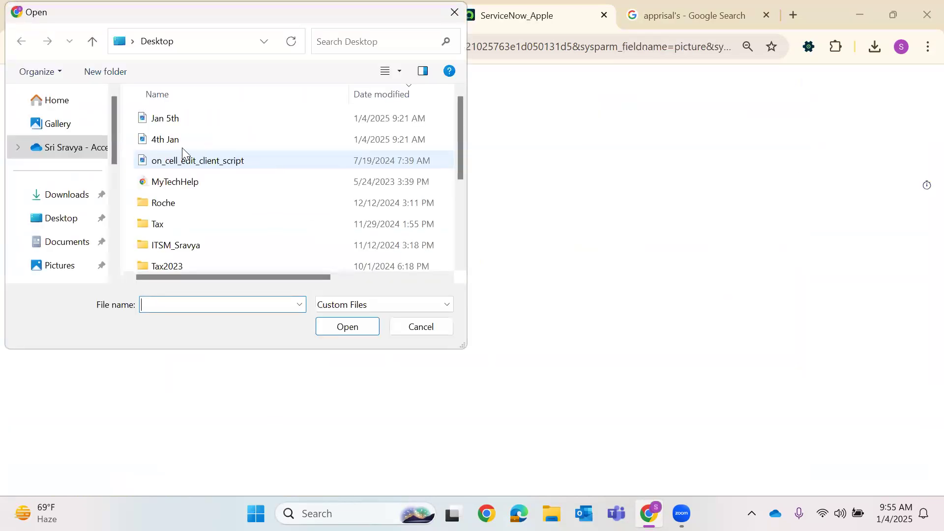
pyautogui.click(173, 139)
pyautogui.click(358, 327)
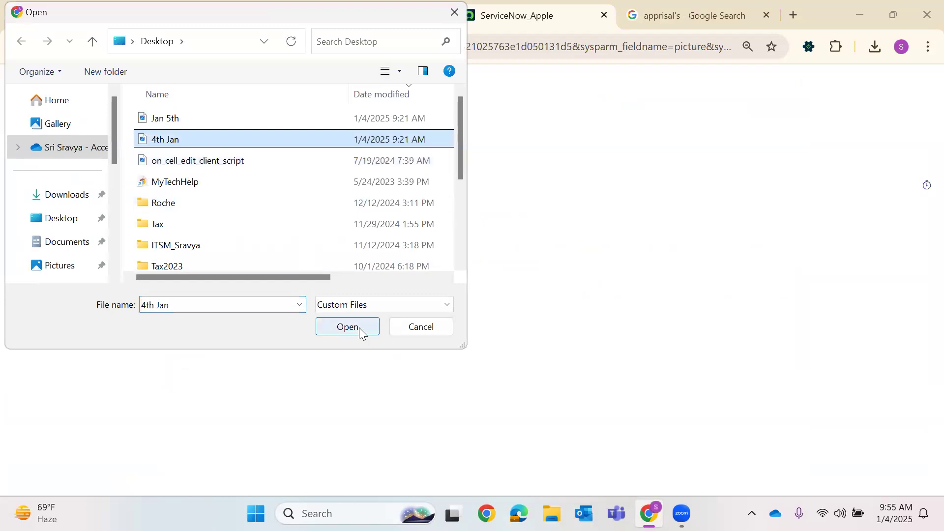
pyautogui.click(154, 158)
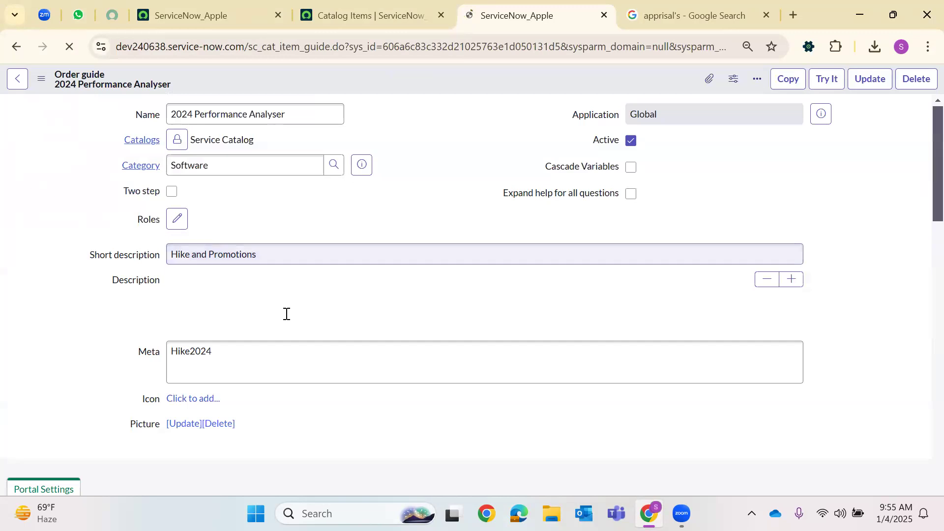
# Try Request and Submit as the request method, then set it back to Order
pyautogui.scroll(-10, 430, 251)
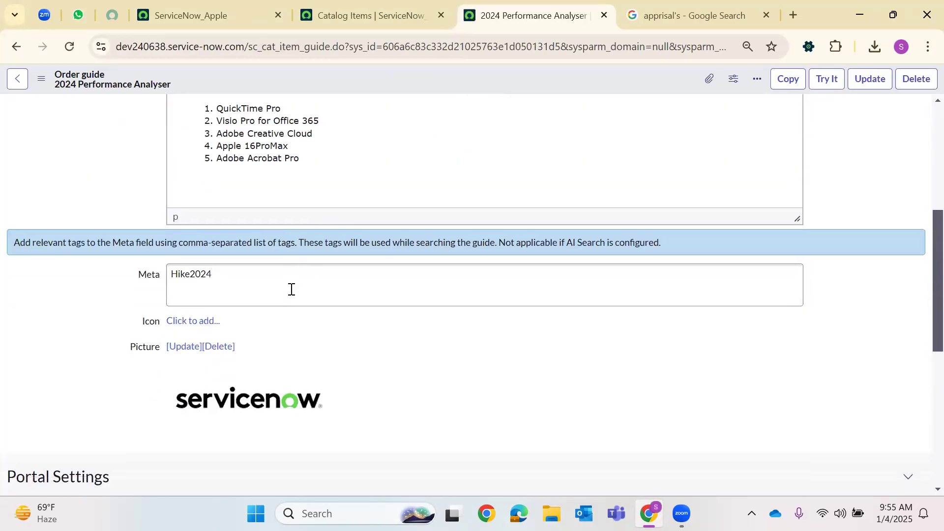
pyautogui.click(221, 296)
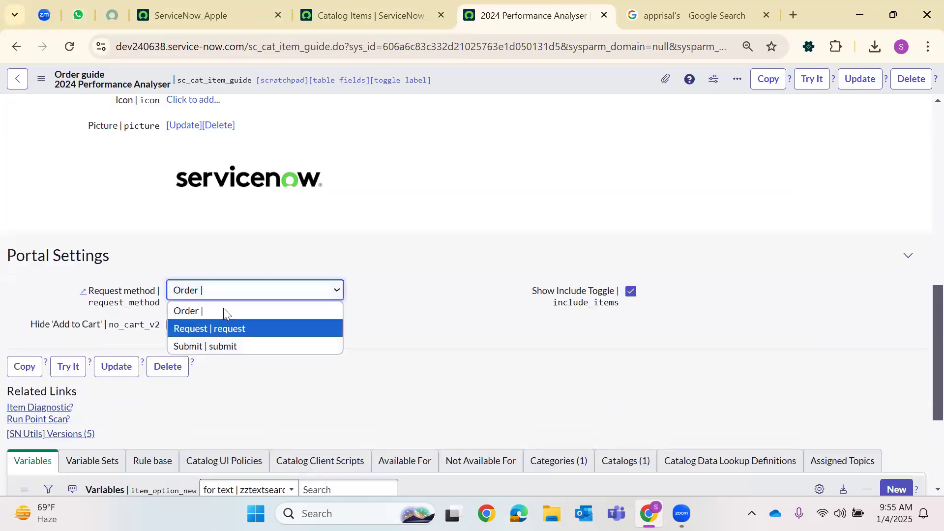
pyautogui.click(240, 295)
pyautogui.click(240, 296)
pyautogui.click(219, 329)
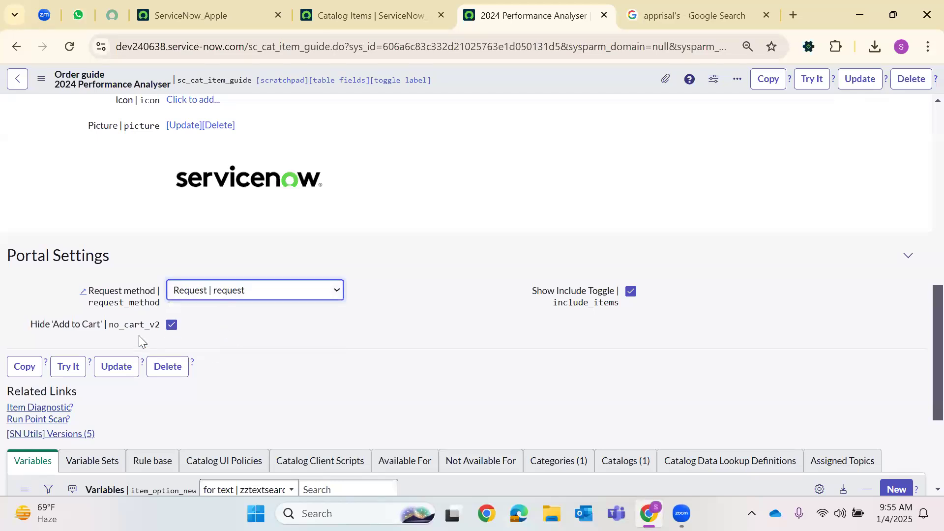
pyautogui.moveTo(552, 298)
pyautogui.click(220, 295)
pyautogui.click(176, 345)
pyautogui.click(218, 297)
pyautogui.click(210, 313)
# Save the order guide from the form header menu
pyautogui.moveTo(532, 294); pyautogui.dragTo(618, 300)
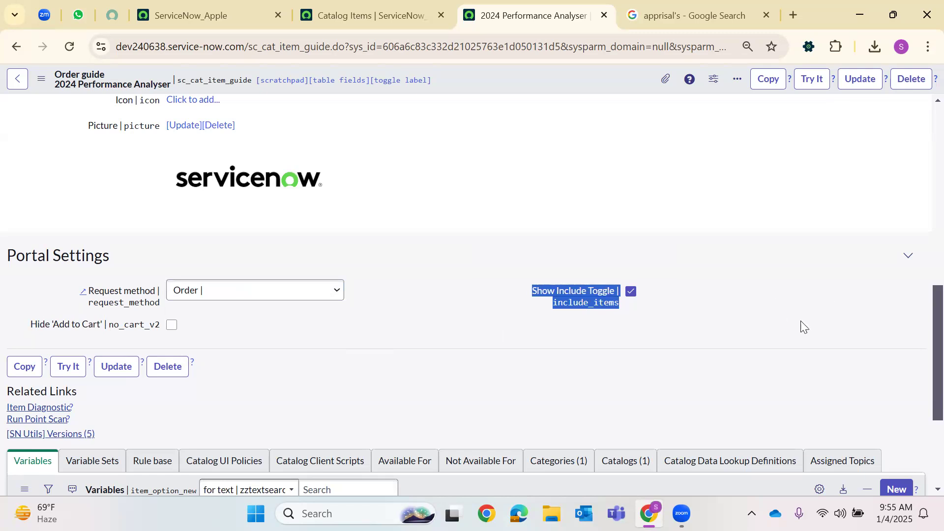
pyautogui.scroll(-3, 415, 340)
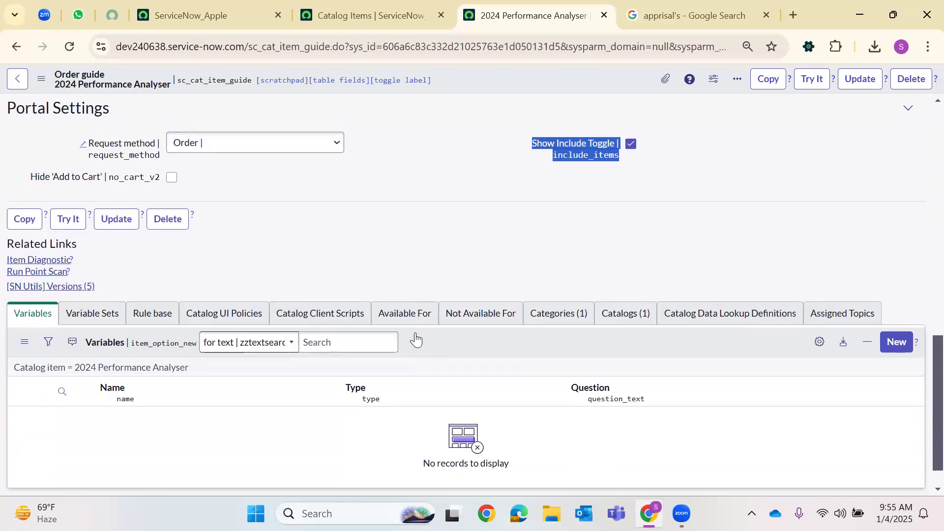
pyautogui.scroll(3, 413, 339)
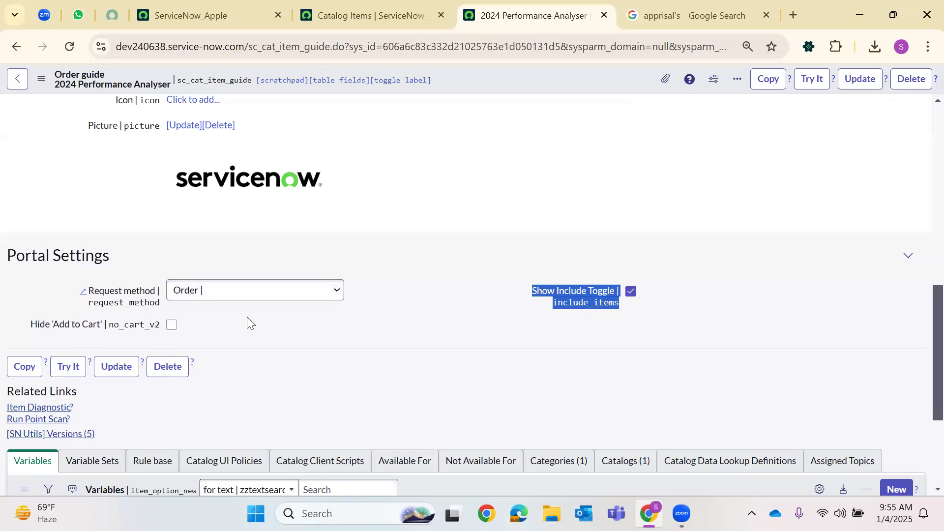
pyautogui.scroll(5, 248, 320)
pyautogui.scroll(8, 249, 321)
pyautogui.scroll(-15, 270, 310)
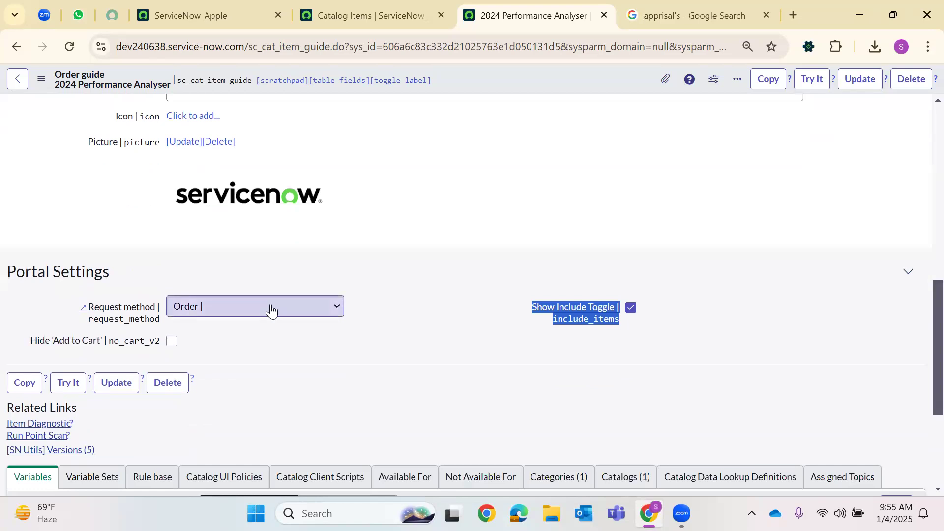
pyautogui.rightClick(454, 79)
pyautogui.click(473, 87)
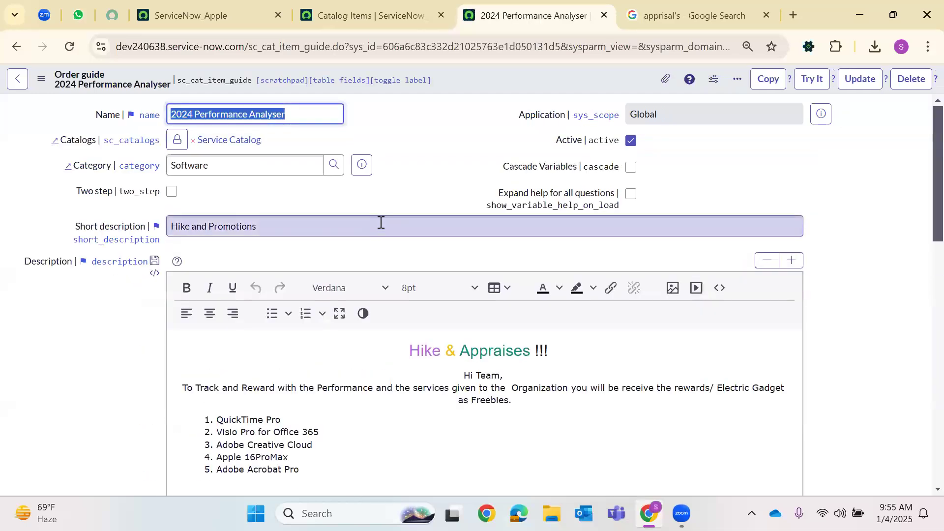
pyautogui.scroll(-20, 357, 271)
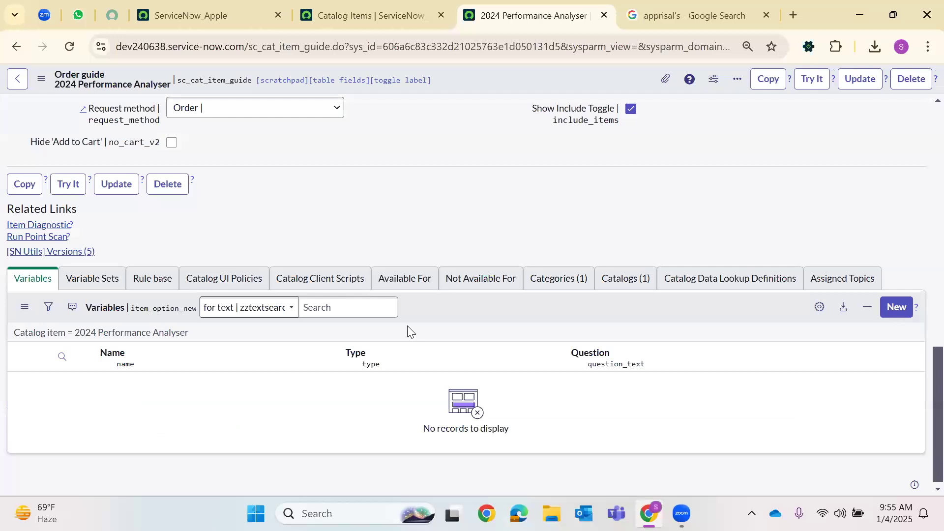
# Create a new Reference-type variable for the guide with order 100
pyautogui.click(897, 297)
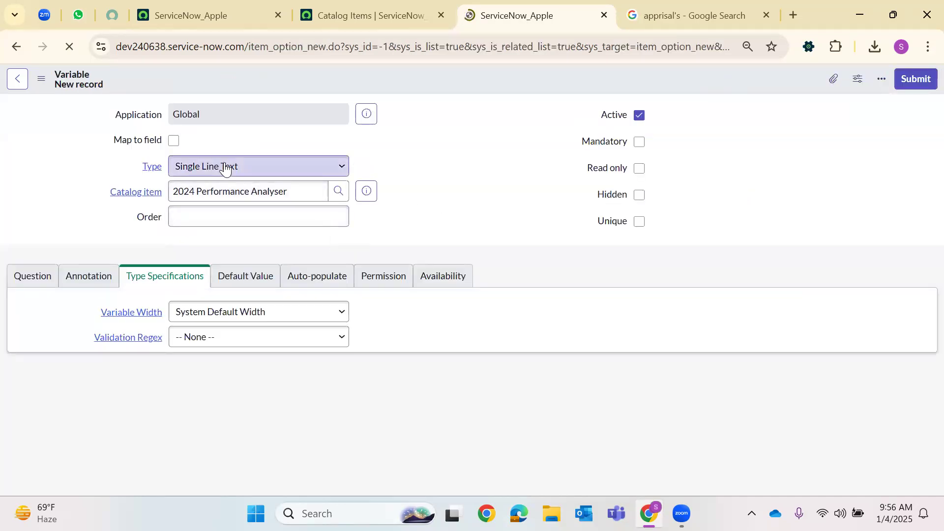
pyautogui.click(225, 168)
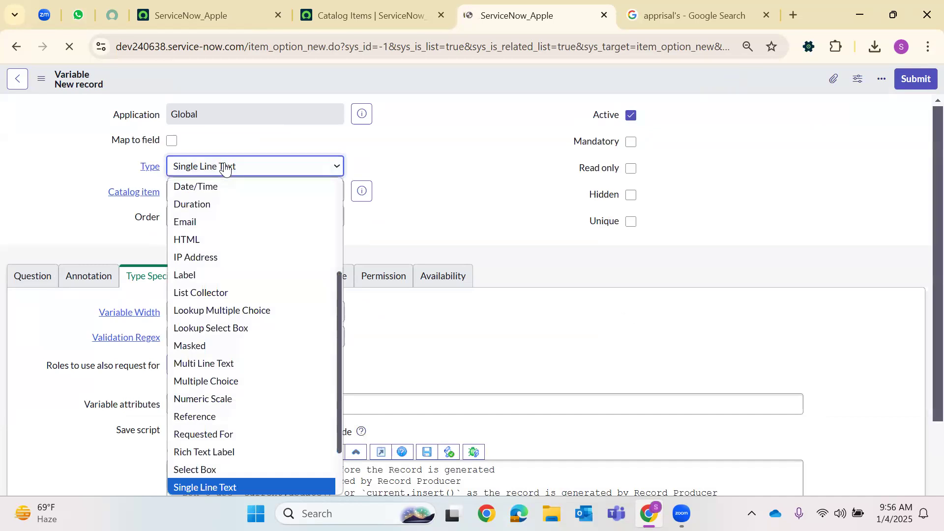
pyautogui.click(225, 161)
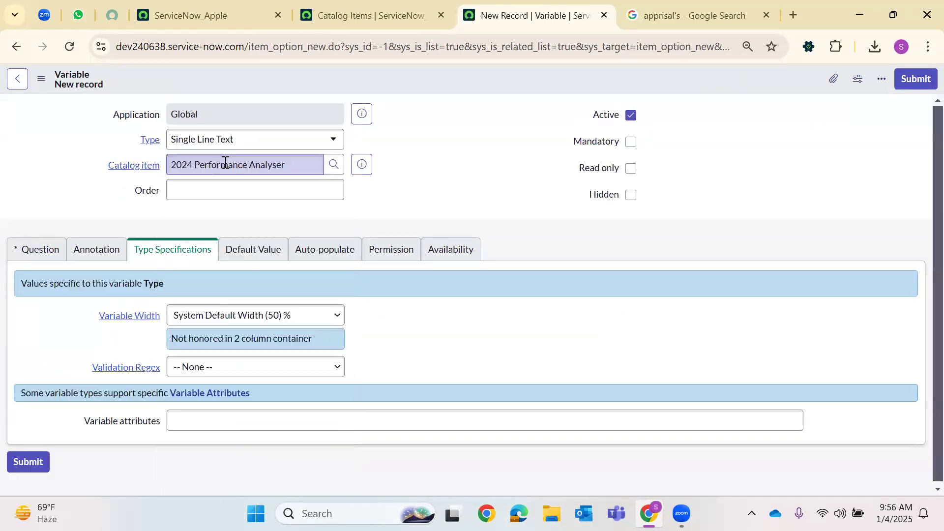
pyautogui.click(240, 138)
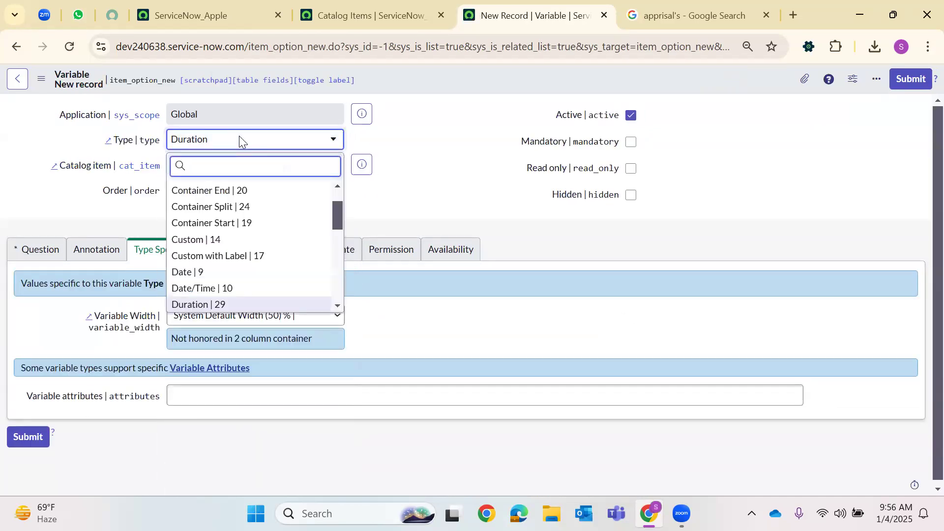
pyautogui.write('ref')
pyautogui.press('Return')
pyautogui.click(222, 165)
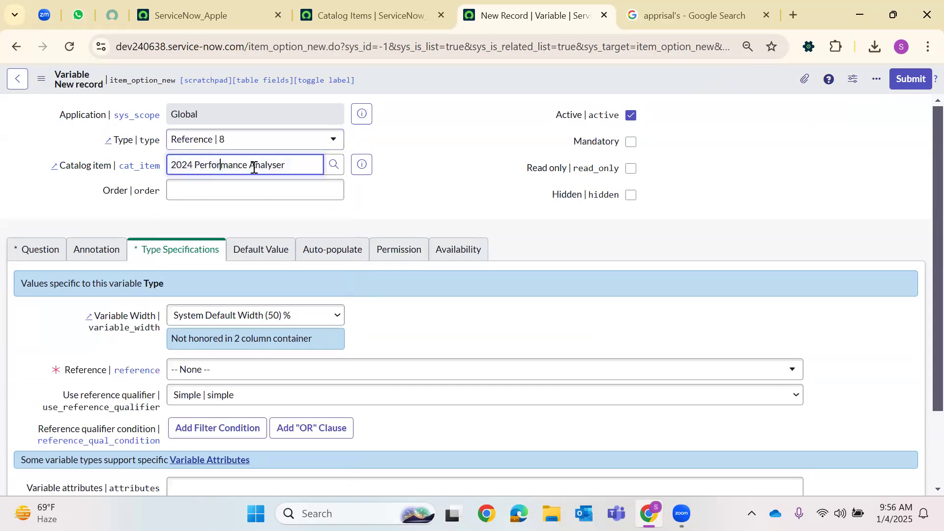
pyautogui.click(220, 188)
pyautogui.write('100')
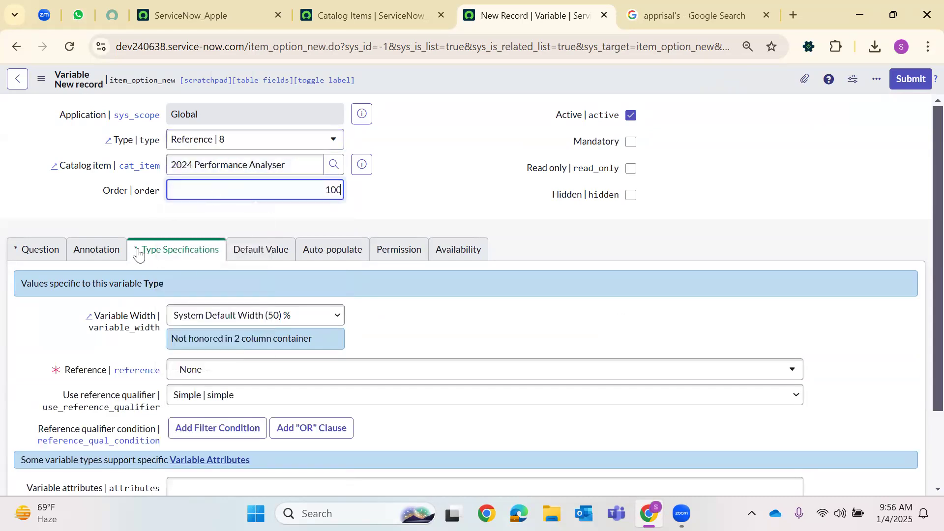
# Name the question 'Employee Name', reference the sys_user table, make it mandatory and submit
pyautogui.click(40, 251)
pyautogui.click(185, 313)
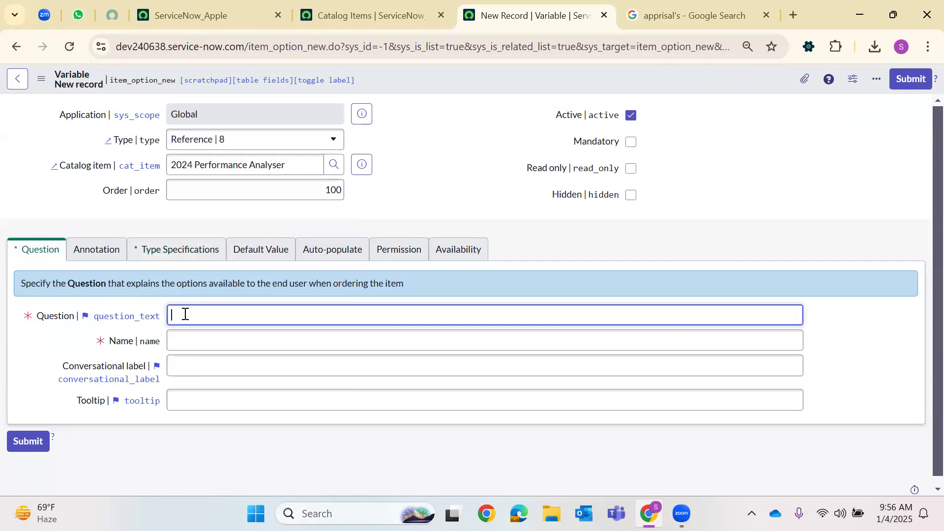
pyautogui.write('Empl')
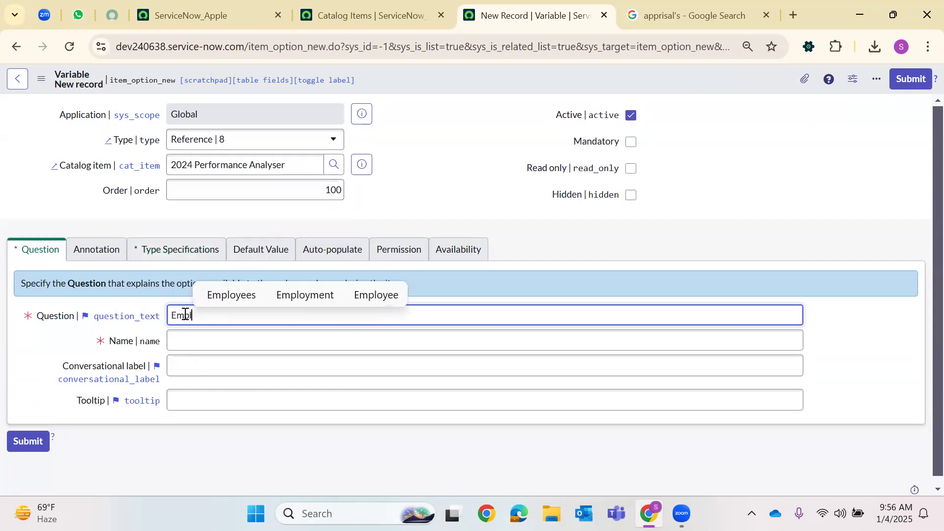
pyautogui.write('oyee Name')
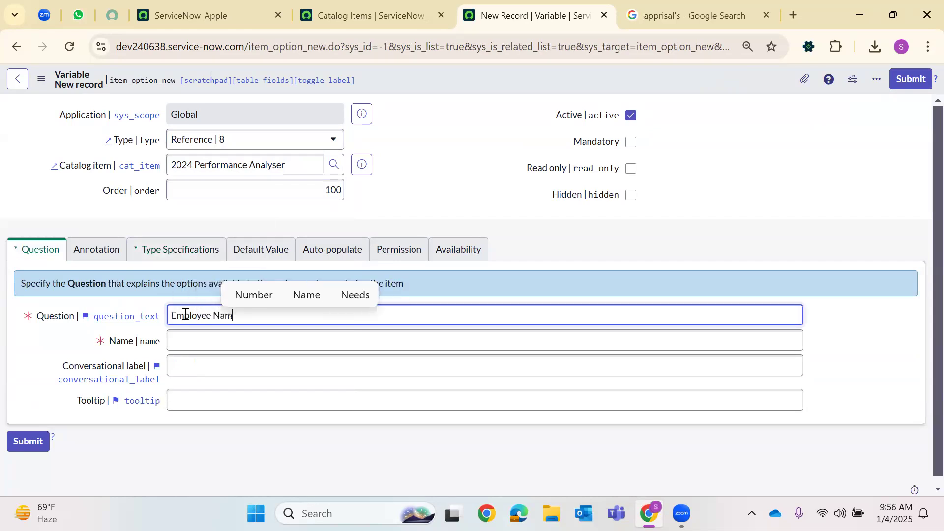
pyautogui.click(162, 250)
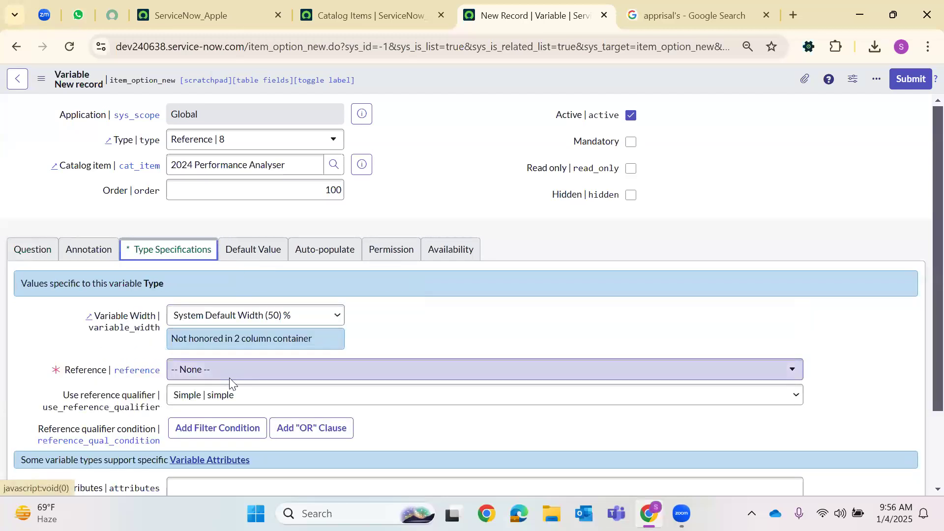
pyautogui.click(229, 378)
pyautogui.write('sys_user')
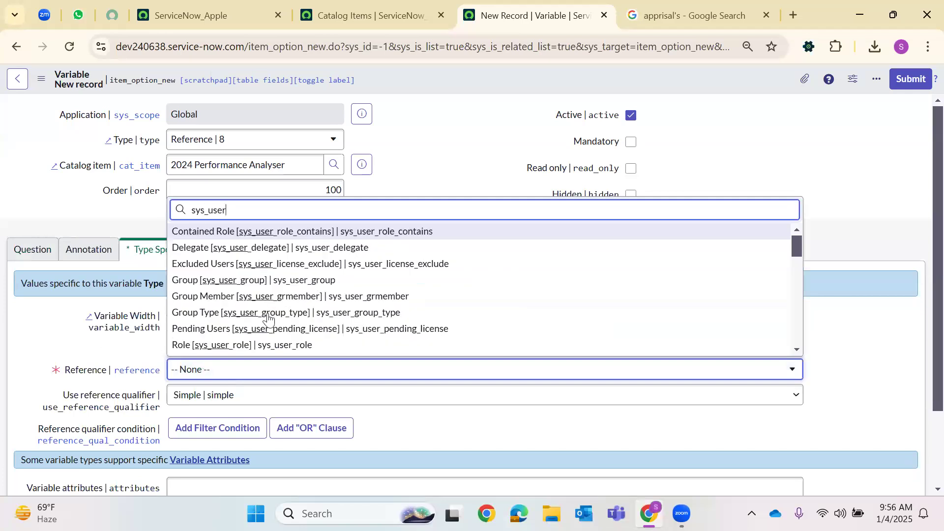
pyautogui.scroll(-10, 241, 275)
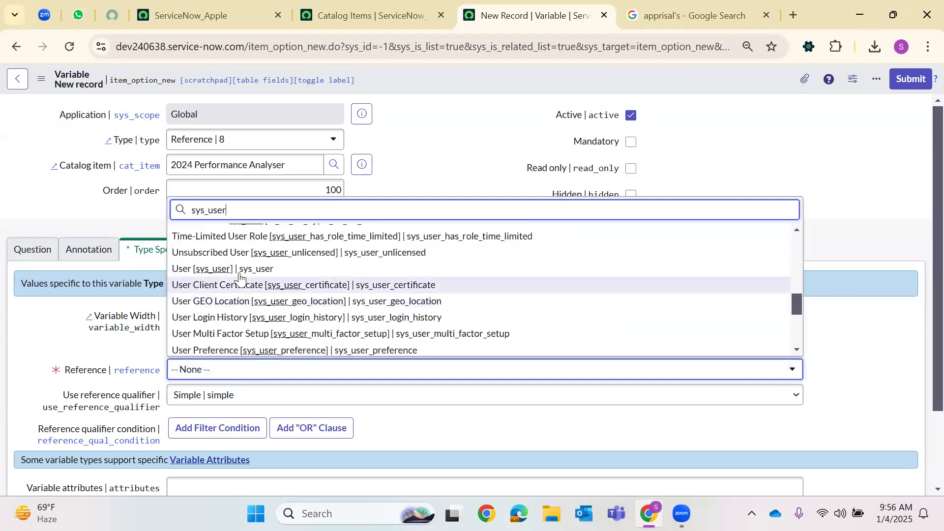
pyautogui.click(240, 272)
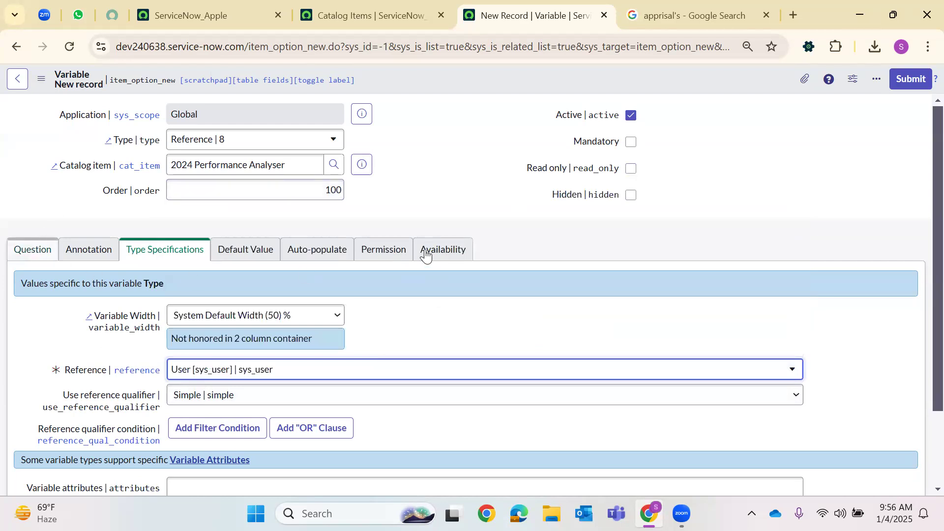
pyautogui.click(32, 250)
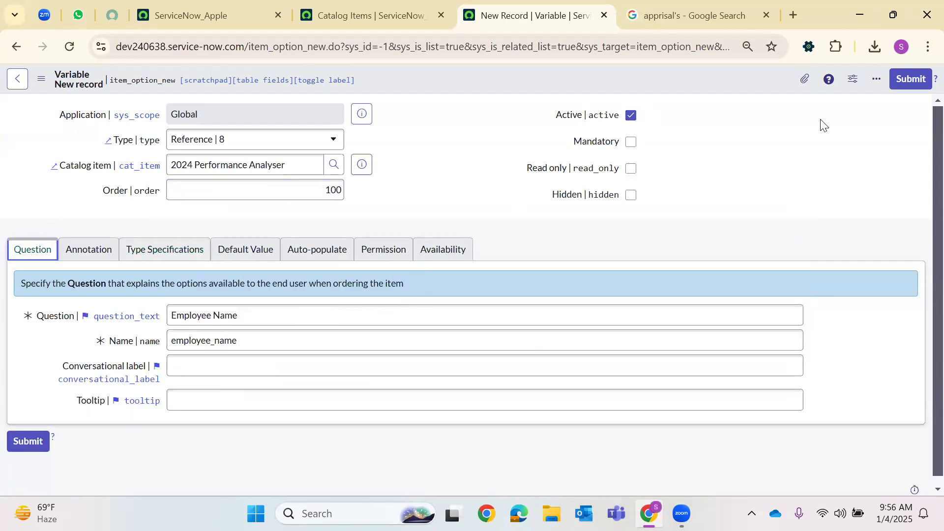
pyautogui.click(633, 142)
pyautogui.click(911, 78)
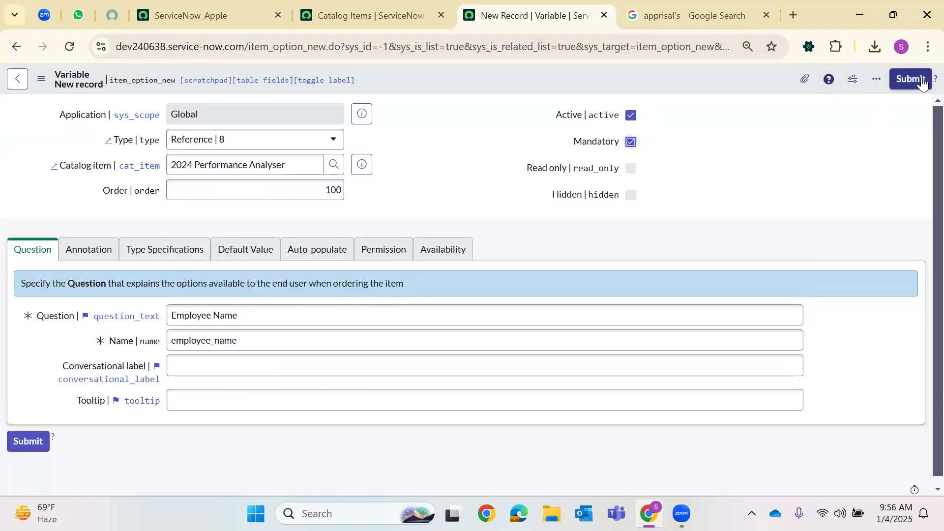
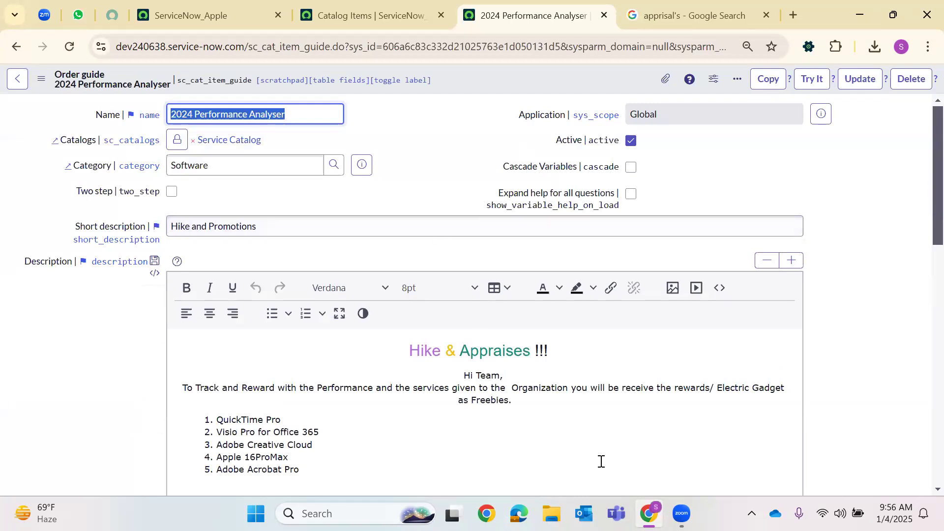
# Create a Select Box variable with order 200, question 'Department' and name 'department'
pyautogui.scroll(-20, 278, 332)
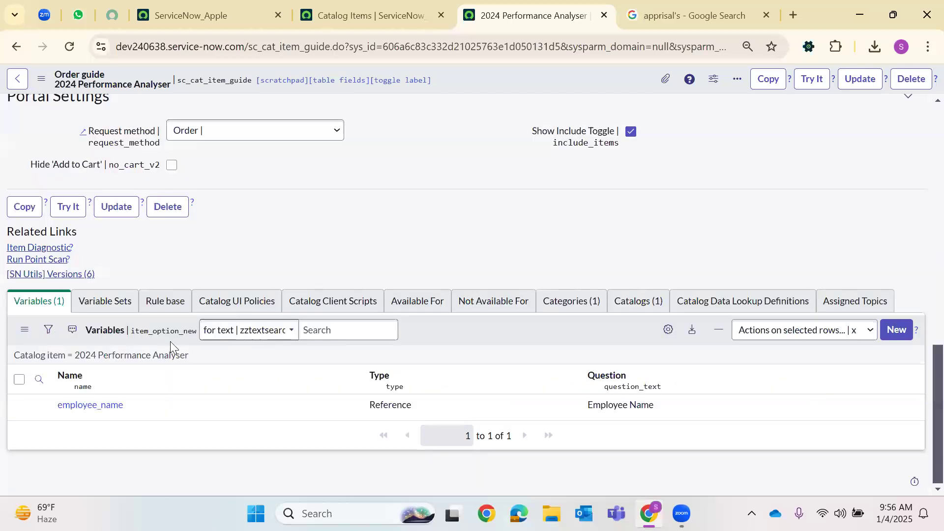
pyautogui.click(896, 330)
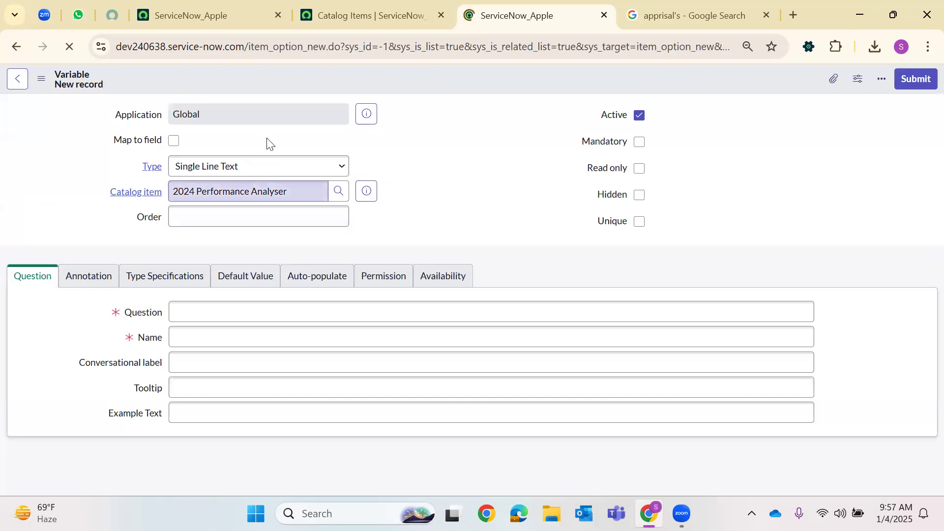
pyautogui.click(236, 170)
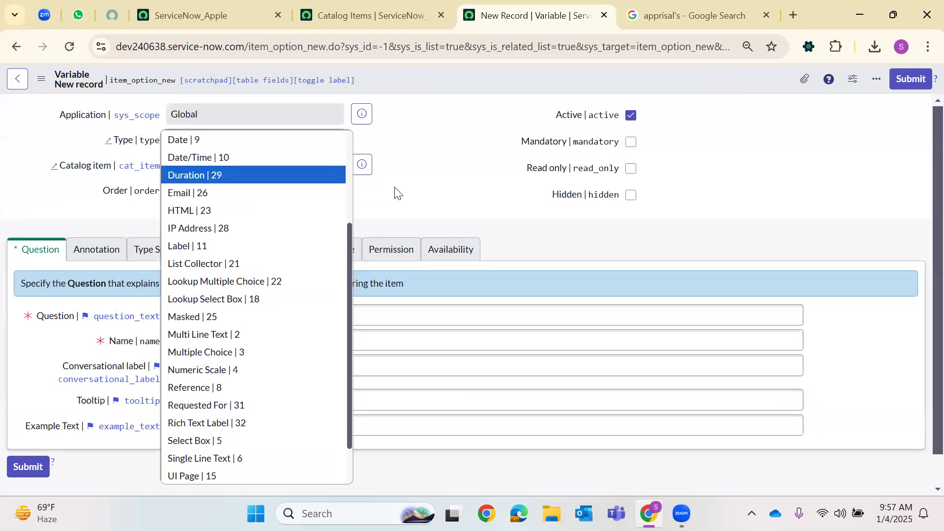
pyautogui.press('s')
pyautogui.press('Return')
pyautogui.click(201, 187)
pyautogui.write('200')
pyautogui.click(182, 316)
pyautogui.write('Department')
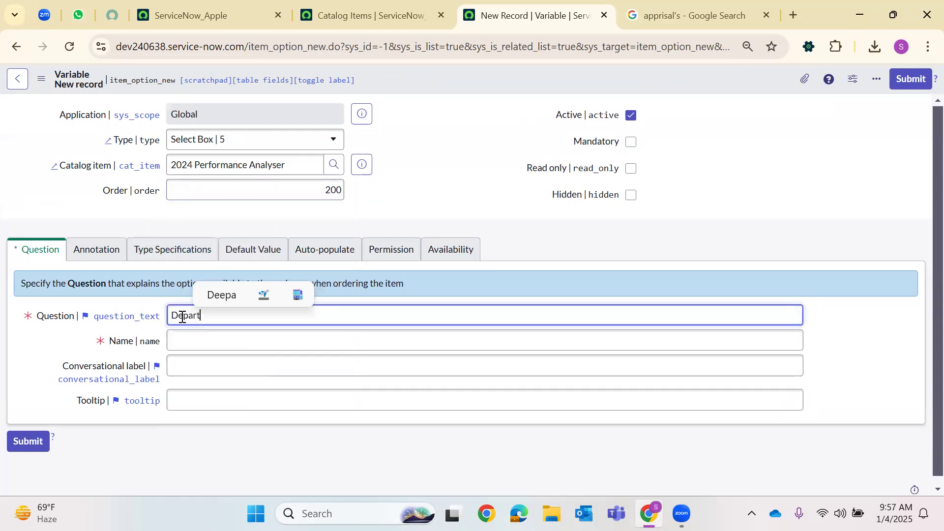
pyautogui.click(193, 343)
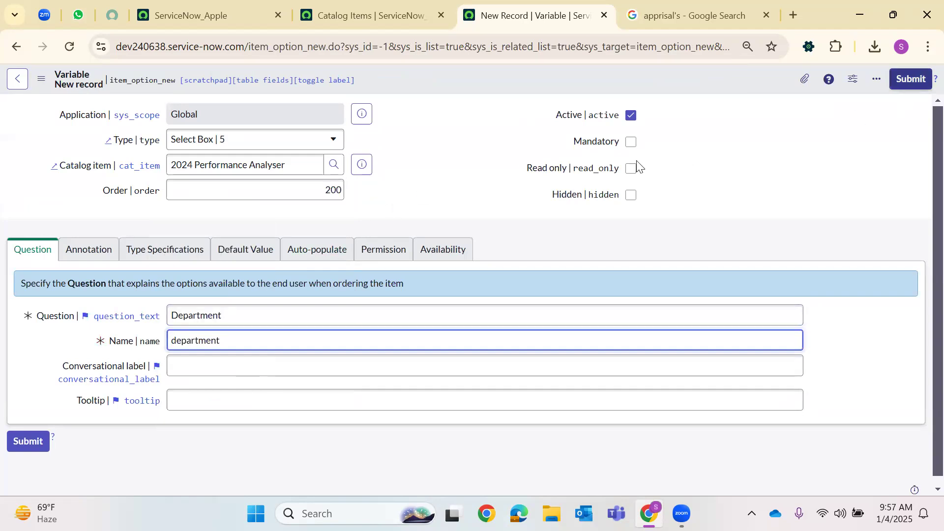
pyautogui.rightClick(499, 86)
# Save the Department variable and add its first choice IT with value IT
pyautogui.click(497, 185)
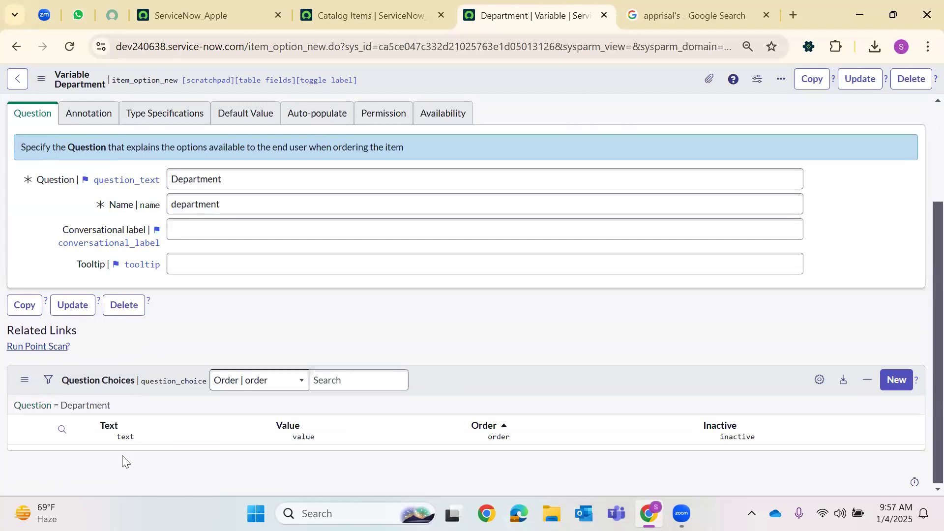
pyautogui.doubleClick(127, 471)
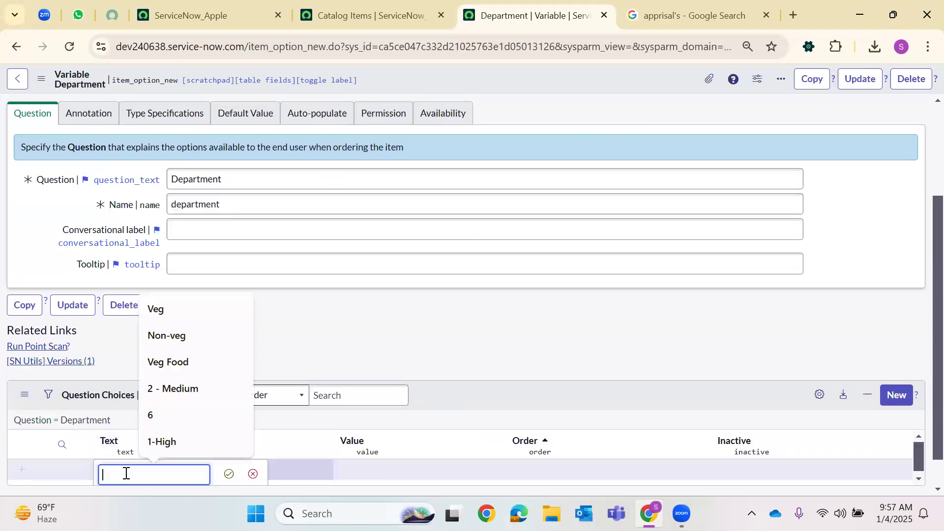
pyautogui.write('IT')
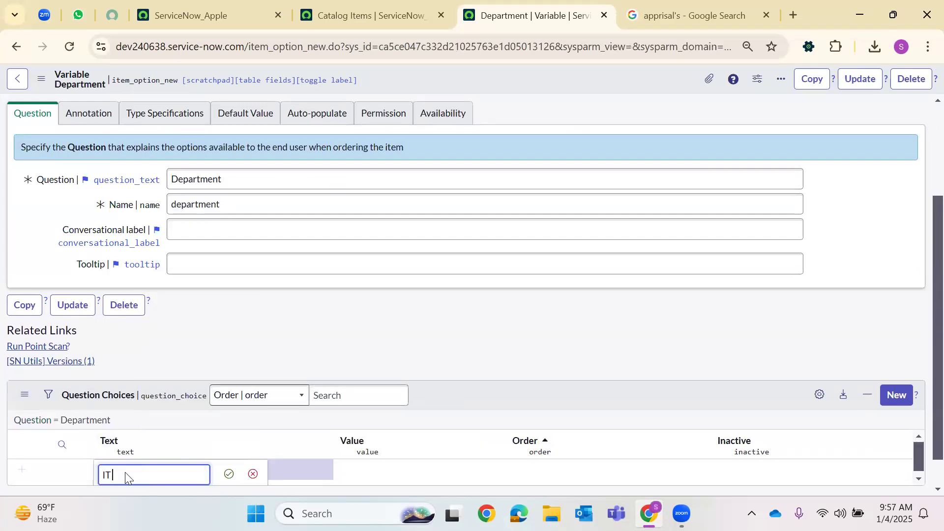
pyautogui.doubleClick(302, 472)
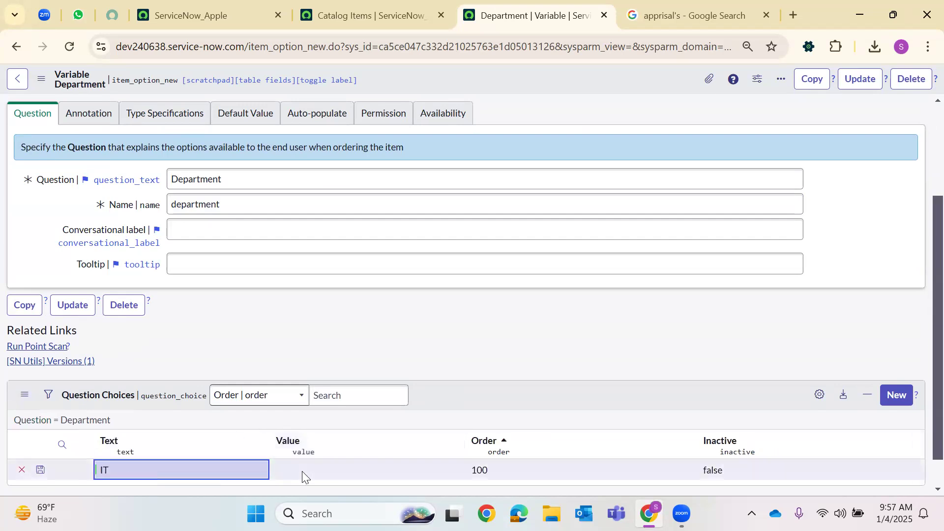
pyautogui.doubleClick(368, 467)
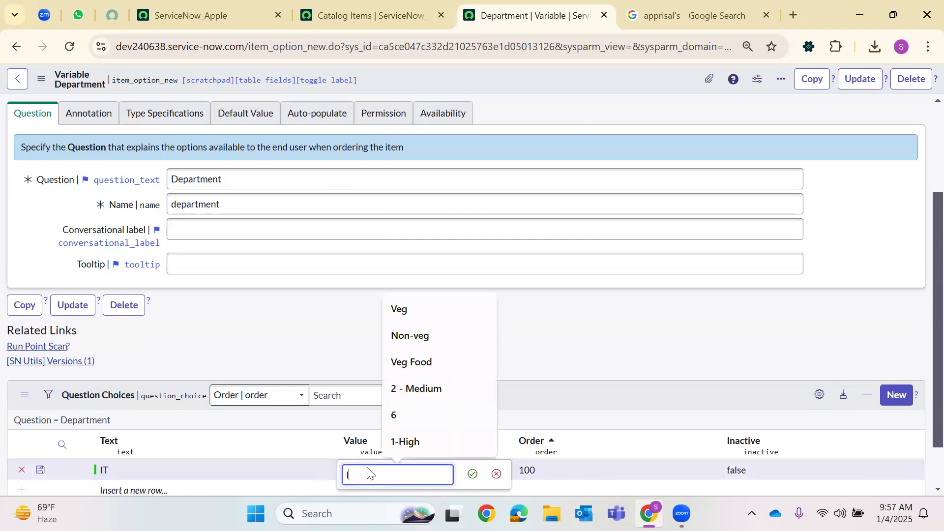
pyautogui.write('IT')
pyautogui.press('Return')
pyautogui.scroll(-1, 136, 433)
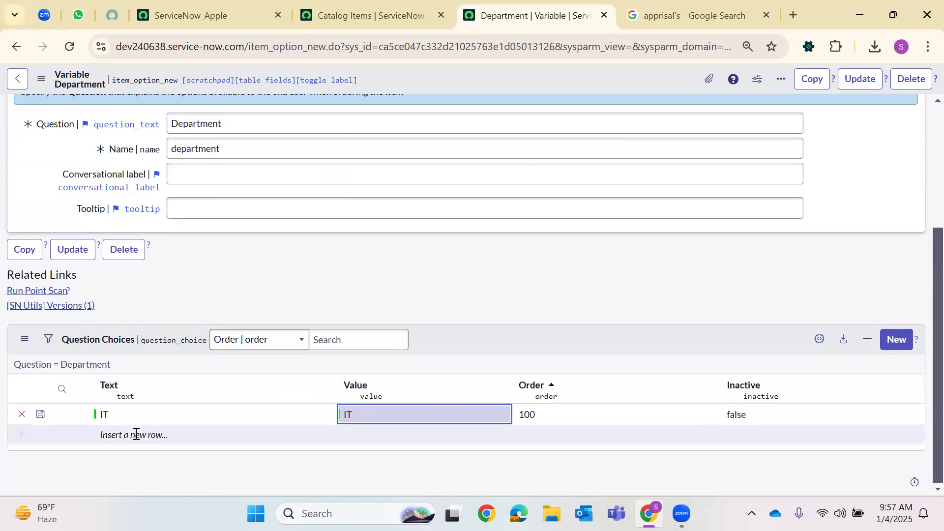
# Add the choice 'Research & Analysis' with value Research, correcting the mistyped $
pyautogui.doubleClick(136, 434)
pyautogui.write('Research')
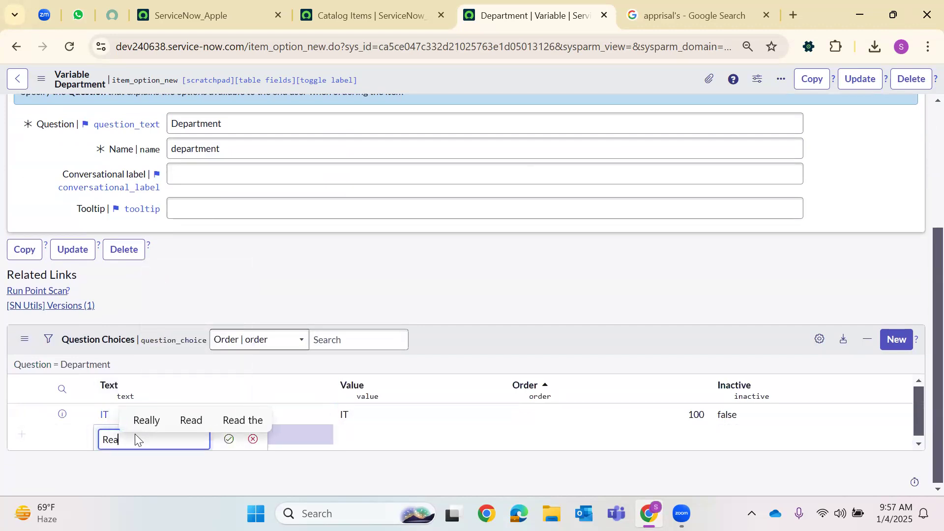
pyautogui.write(' $ Analysis')
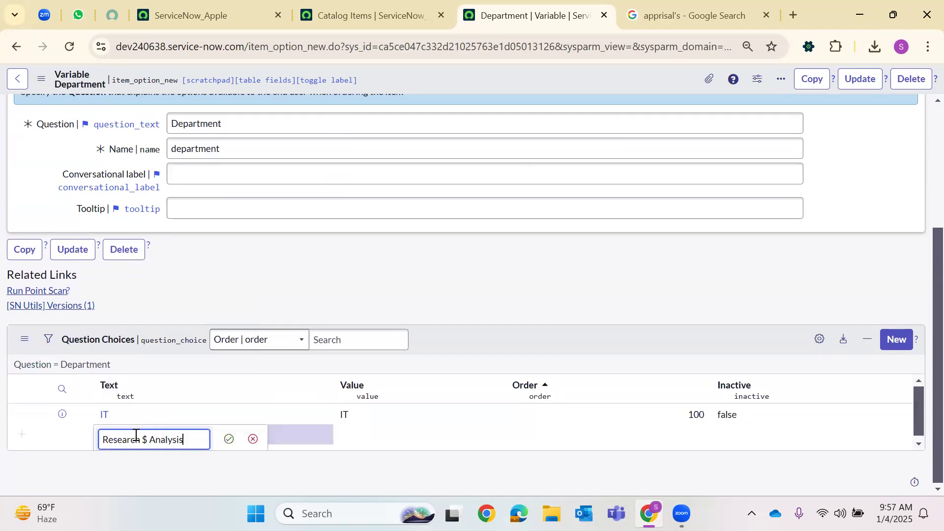
pyautogui.press('Return')
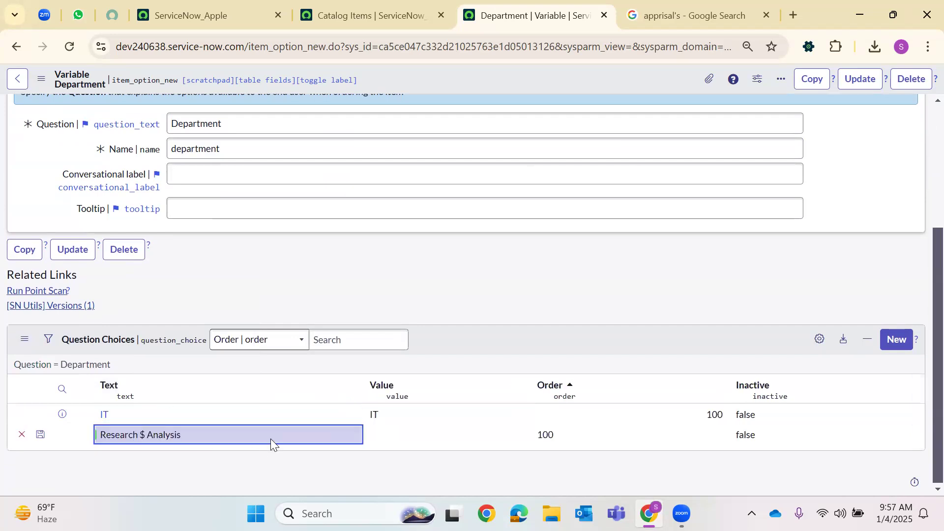
pyautogui.doubleClick(206, 434)
pyautogui.click(145, 440)
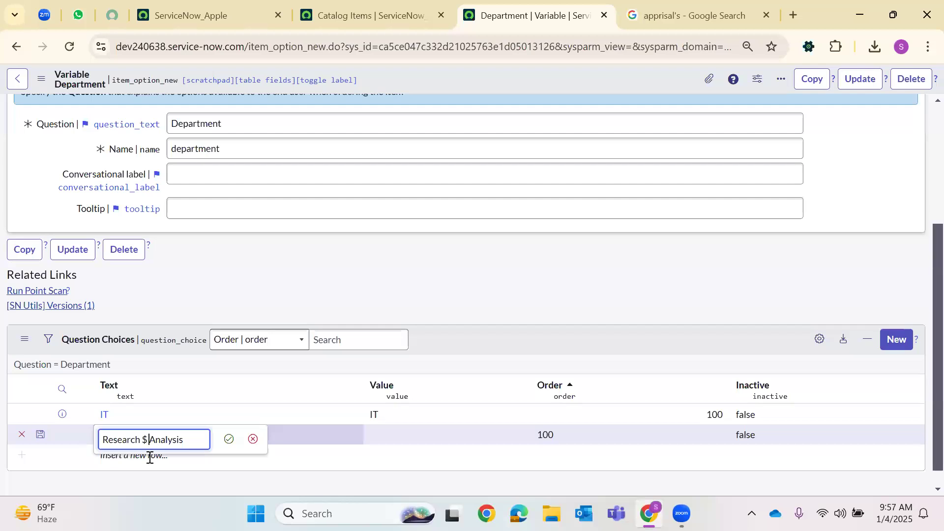
pyautogui.write('%')
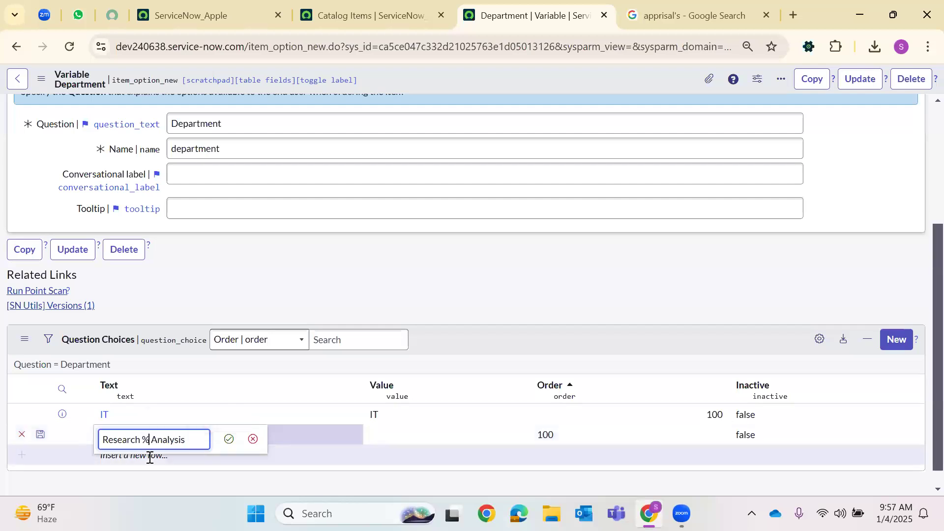
pyautogui.write('&')
pyautogui.press('Return')
pyautogui.click(416, 430)
pyautogui.click(415, 430)
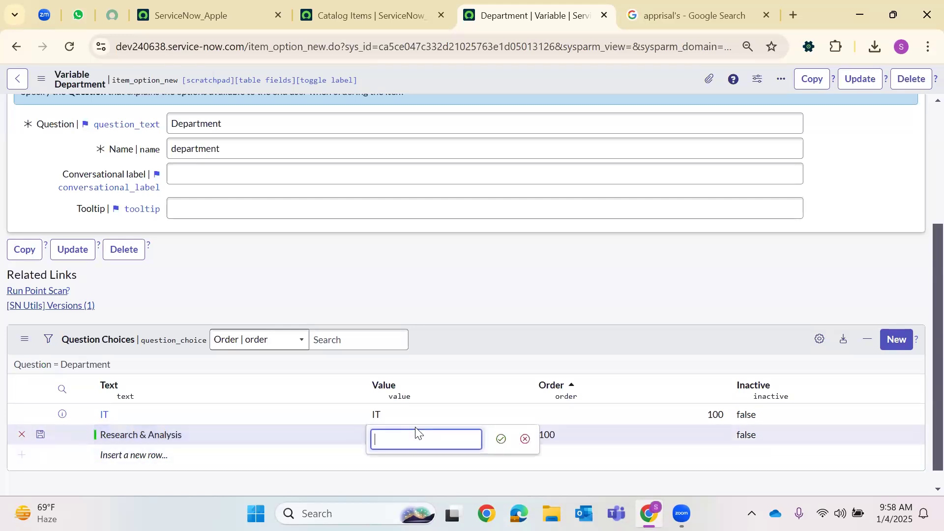
pyautogui.write('Researc')
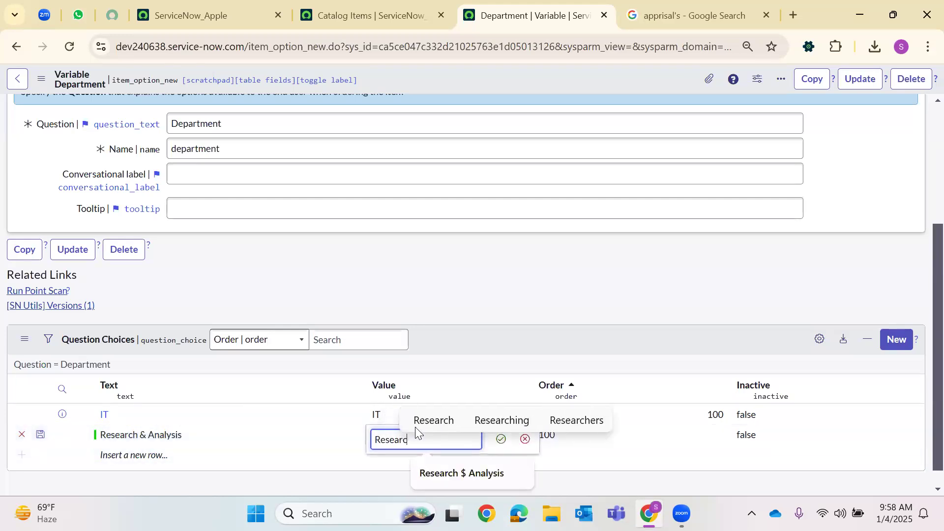
pyautogui.click(415, 427)
pyautogui.press('Return')
# Add the choice Operations with value Operations and update the Department variable
pyautogui.click(139, 451)
pyautogui.click(139, 451)
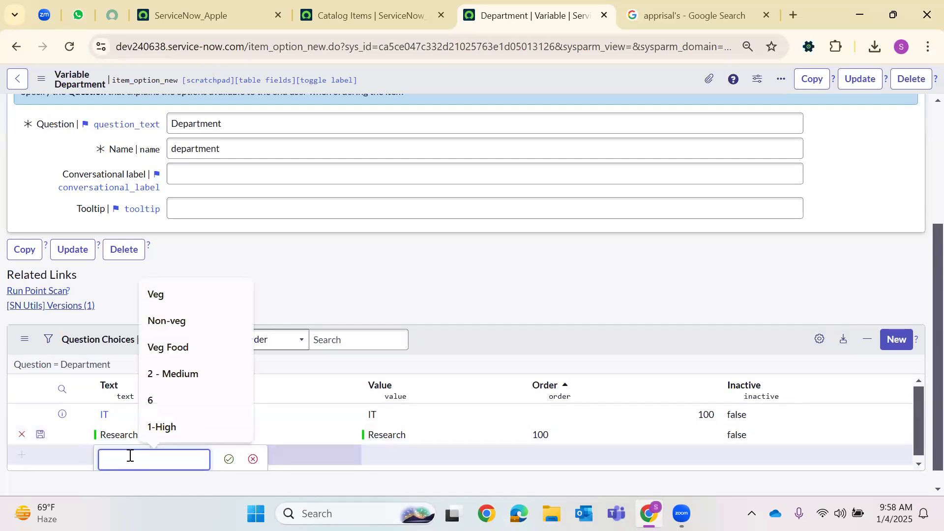
pyautogui.write('Operations')
pyautogui.press('Return')
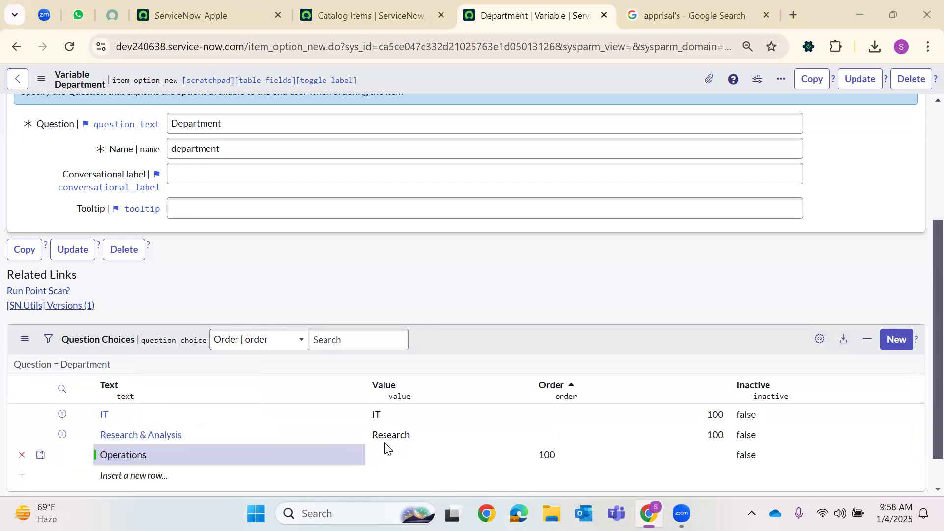
pyautogui.doubleClick(384, 446)
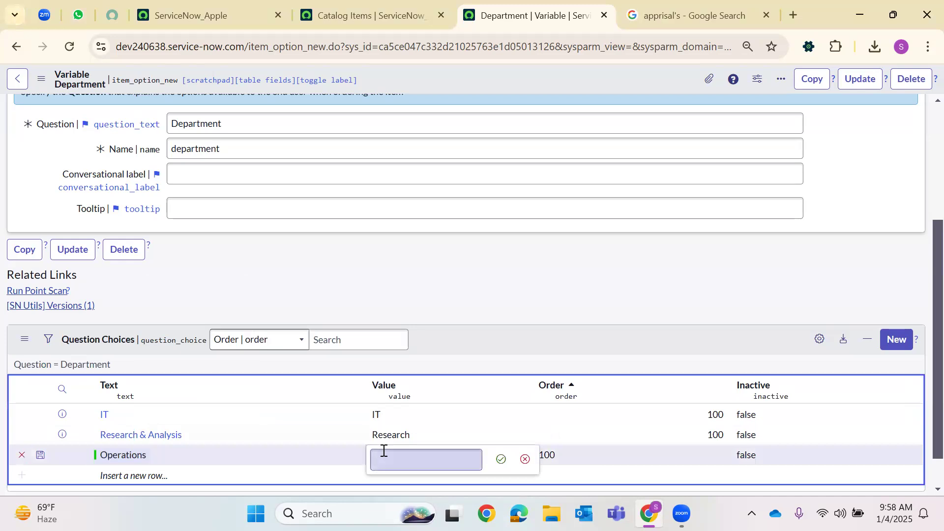
pyautogui.write('Operat')
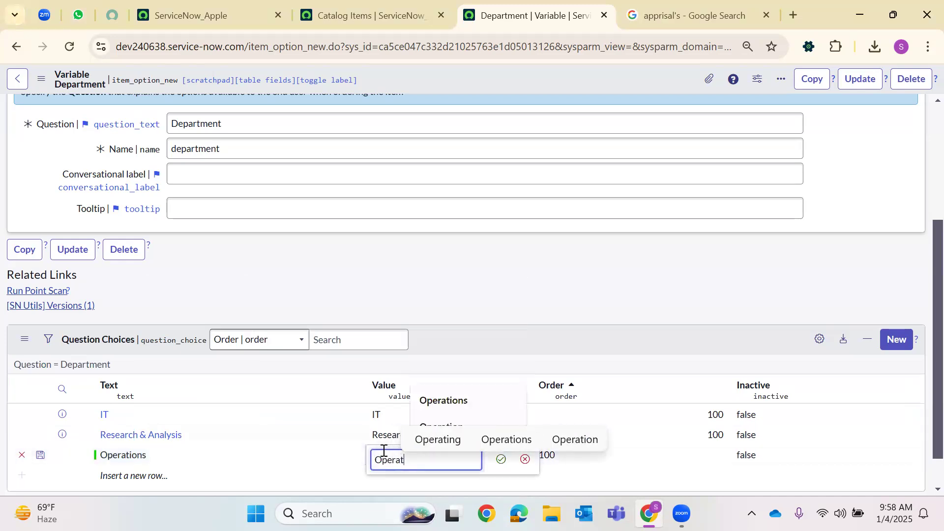
pyautogui.write('ions')
pyautogui.press('Return')
pyautogui.click(41, 456)
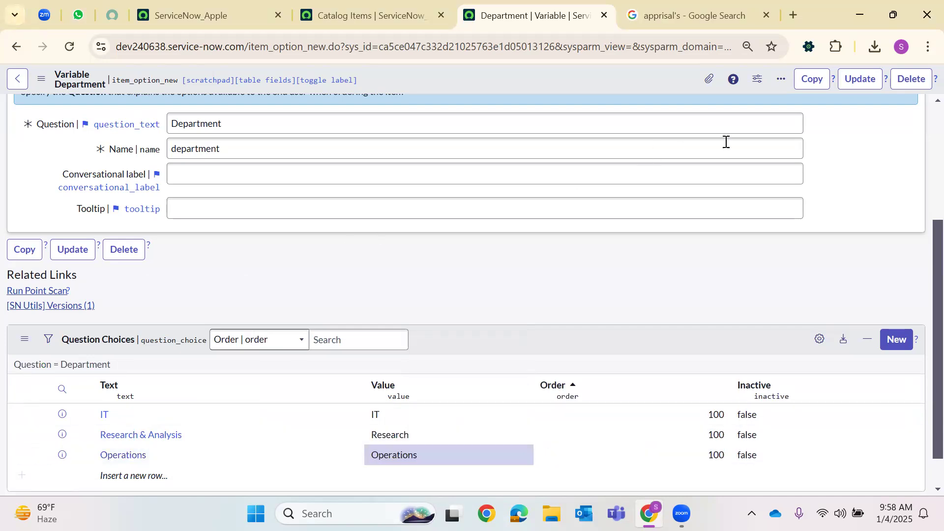
pyautogui.click(860, 78)
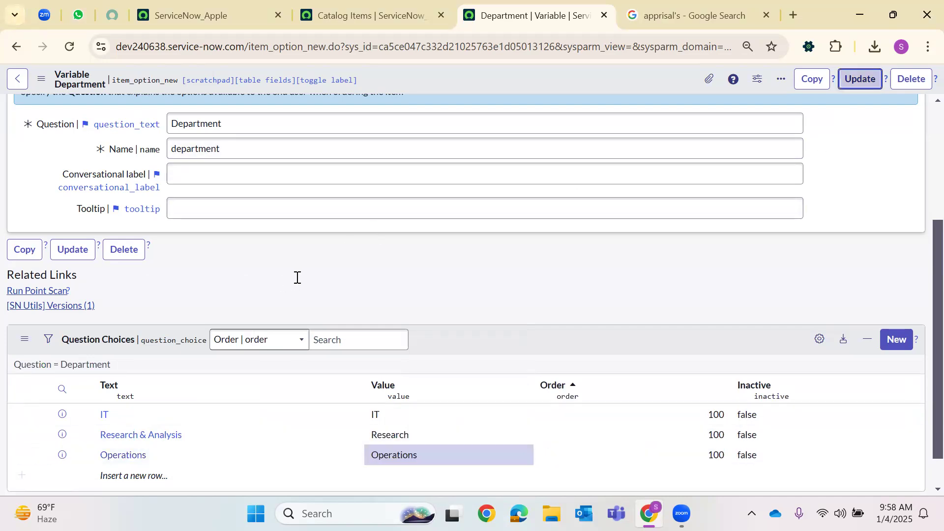
pyautogui.scroll(-20, 340, 281)
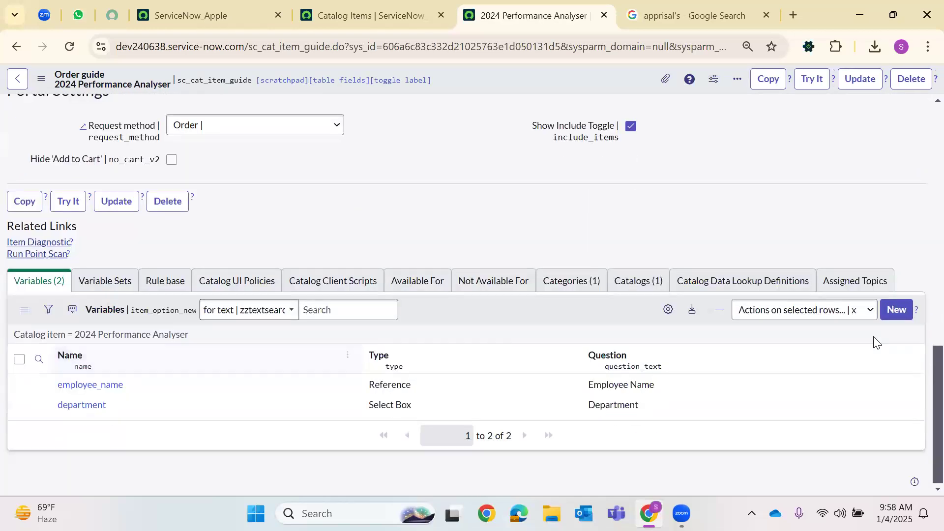
# Start another Select Box variable for the guide with display order 300
pyautogui.click(876, 339)
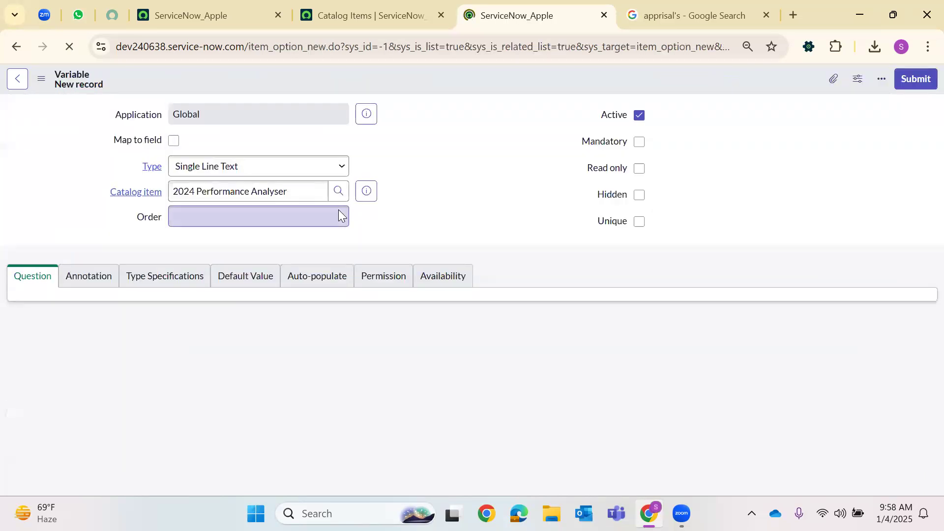
pyautogui.click(212, 169)
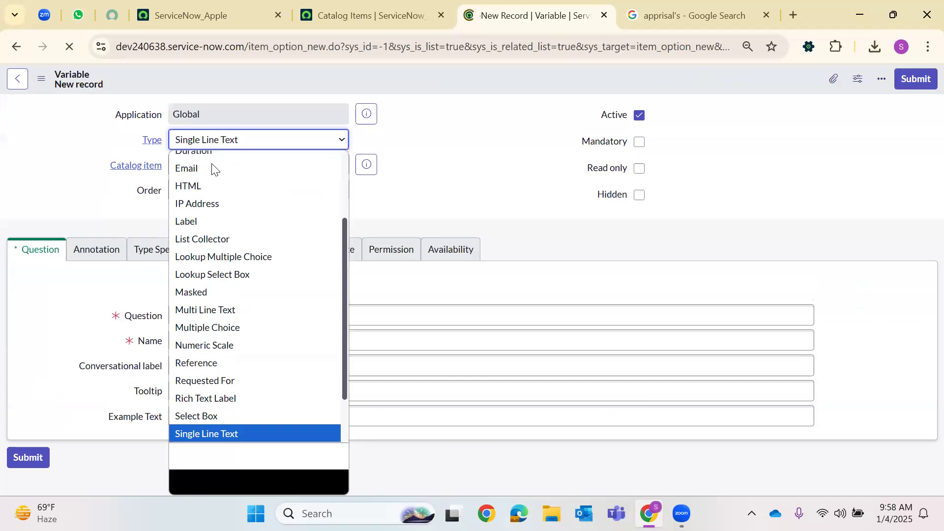
pyautogui.press('s')
pyautogui.press('Return')
pyautogui.click(211, 190)
pyautogui.write('3')
pyautogui.click(207, 213)
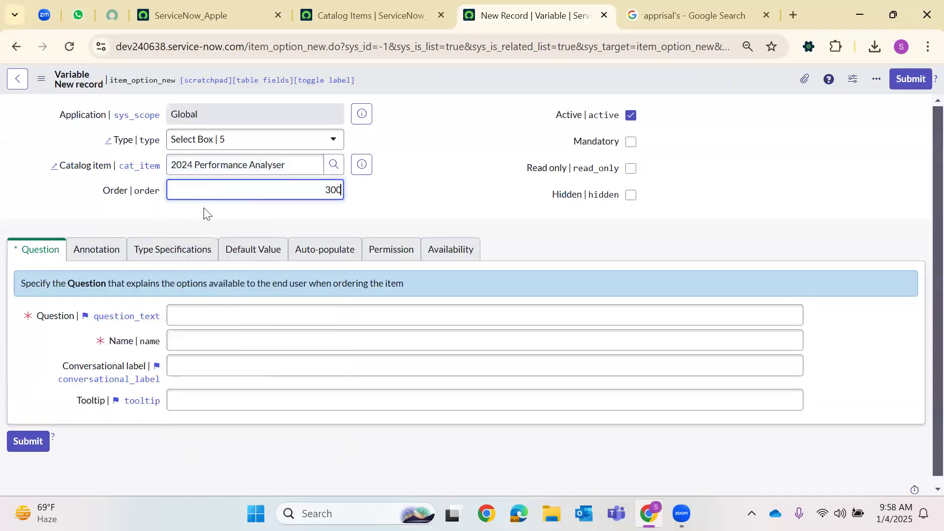
# Enter the question 'Promoted level' and save the variable record
pyautogui.click(184, 323)
pyautogui.write('H')
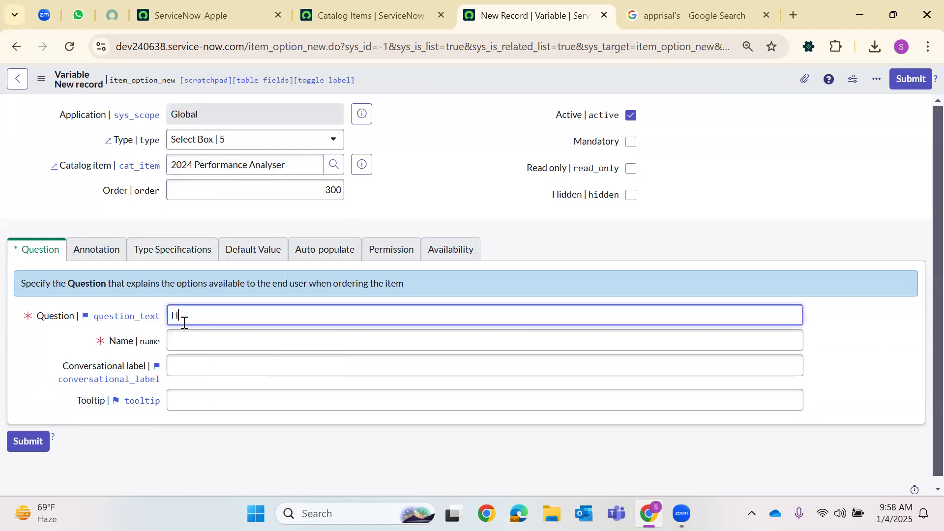
pyautogui.write('ike')
pyautogui.press('BackSpace')
pyautogui.press('BackSpace')
pyautogui.press('BackSpace')
pyautogui.press('BackSpace')
pyautogui.write('Promote')
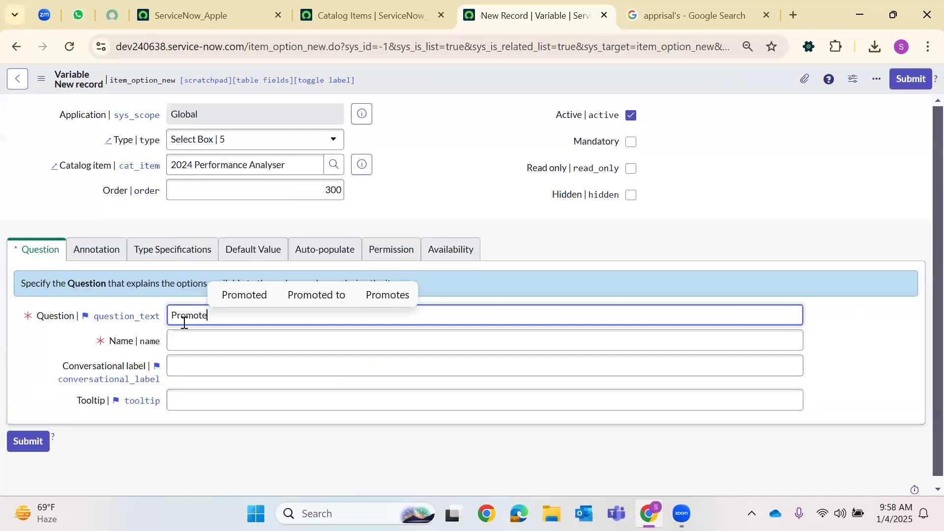
pyautogui.write('d level')
pyautogui.click(184, 334)
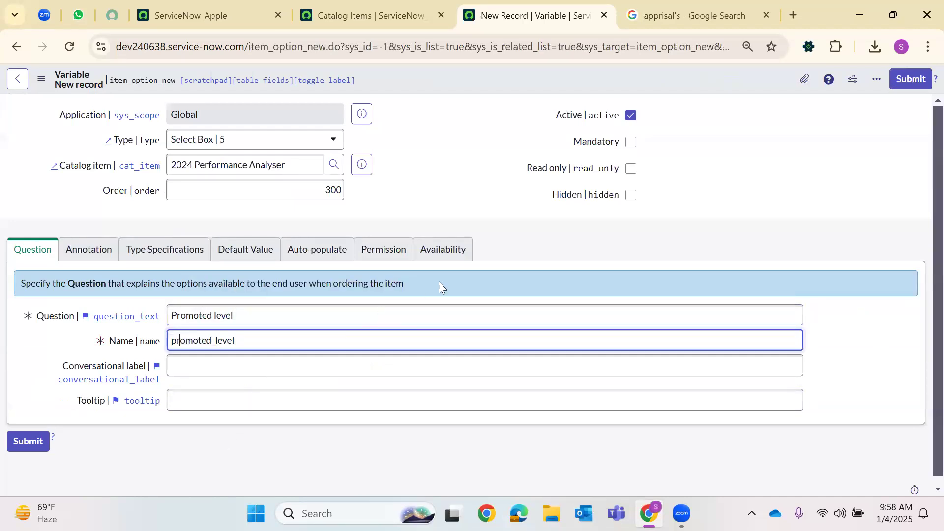
pyautogui.rightClick(347, 105)
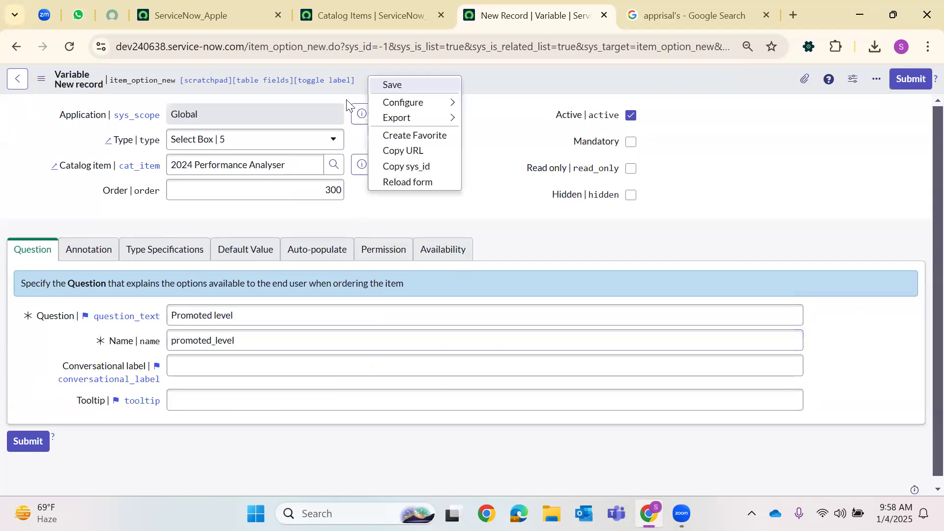
pyautogui.click(393, 181)
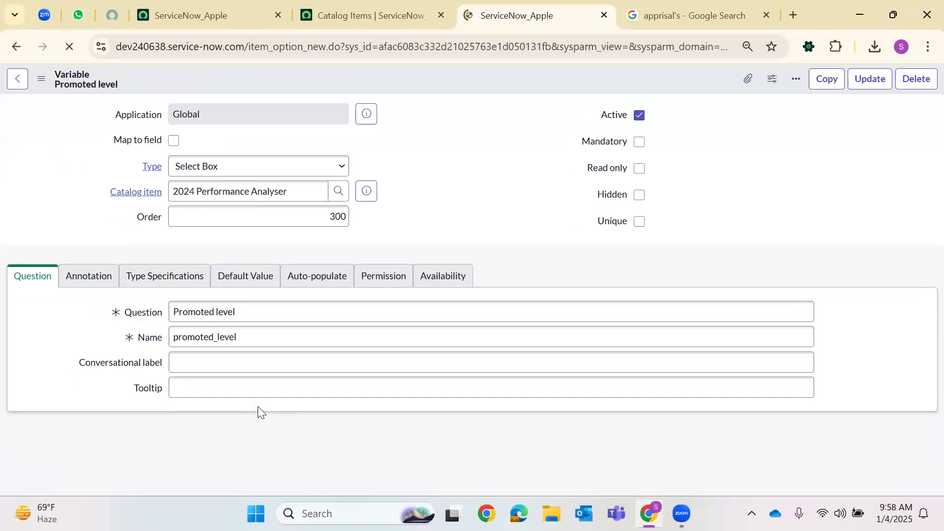
pyautogui.scroll(-1, 265, 403)
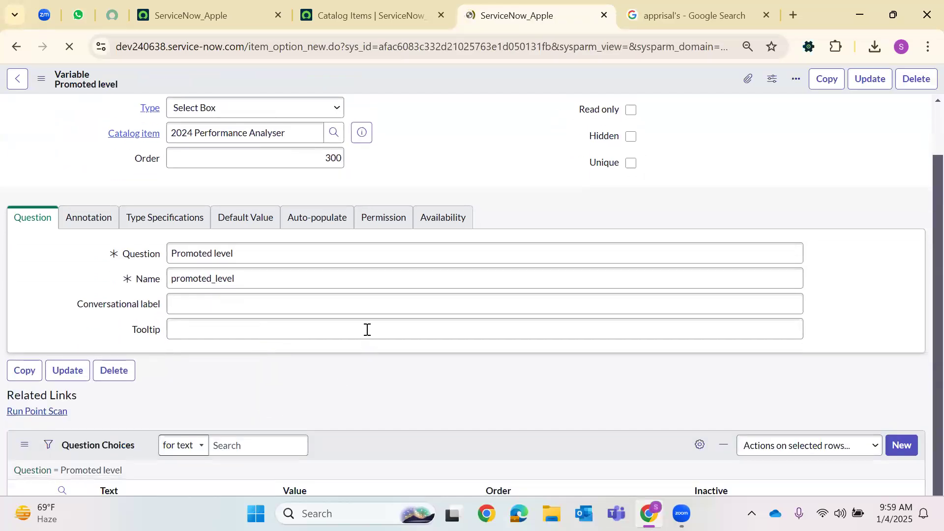
pyautogui.scroll(-2, 295, 335)
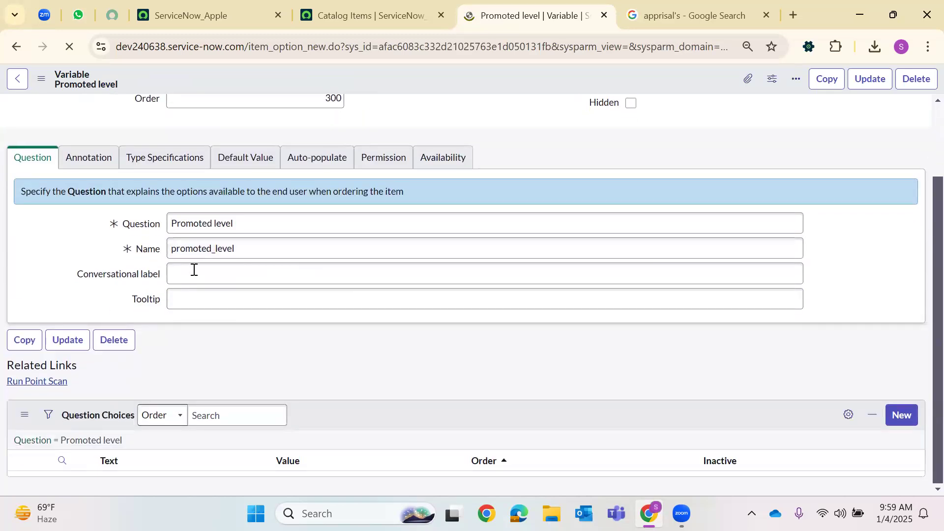
# Submit a new choice 'Received Hike' with value hike
pyautogui.click(900, 425)
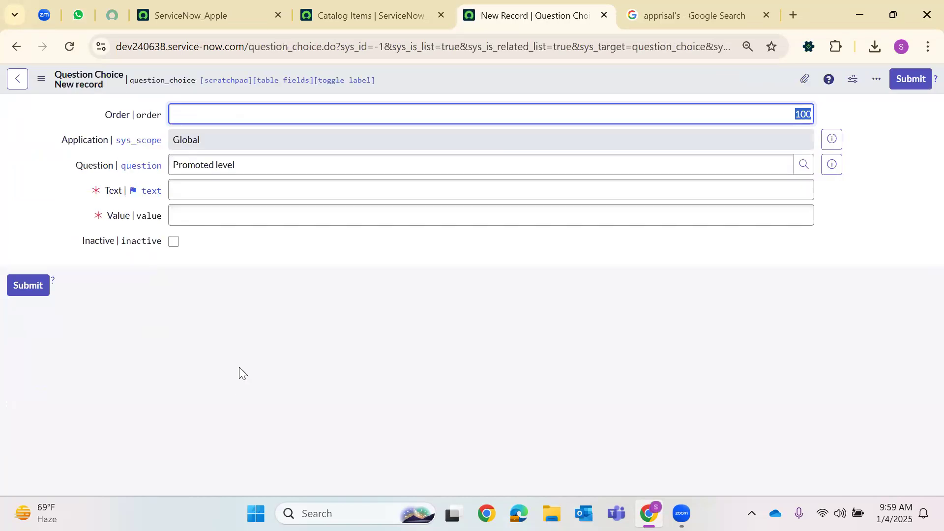
pyautogui.click(189, 189)
pyautogui.write('Hike')
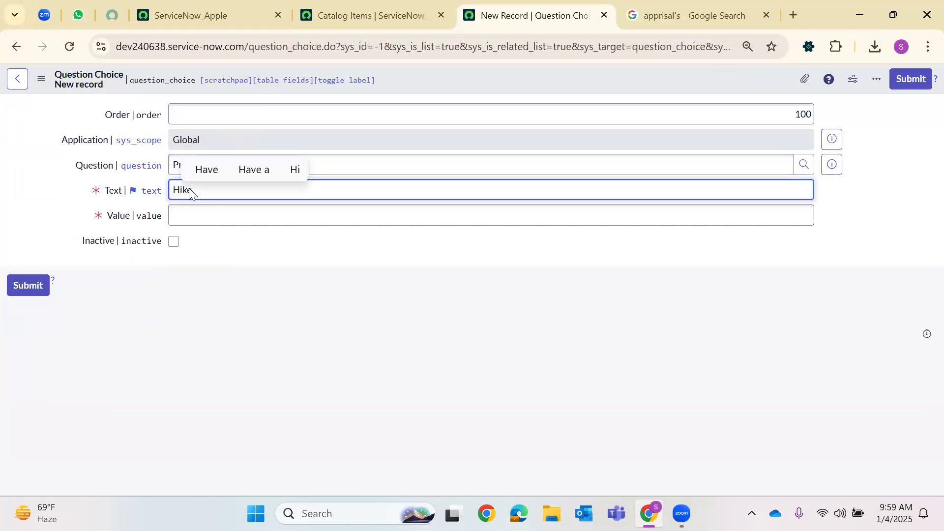
pyautogui.write('Re')
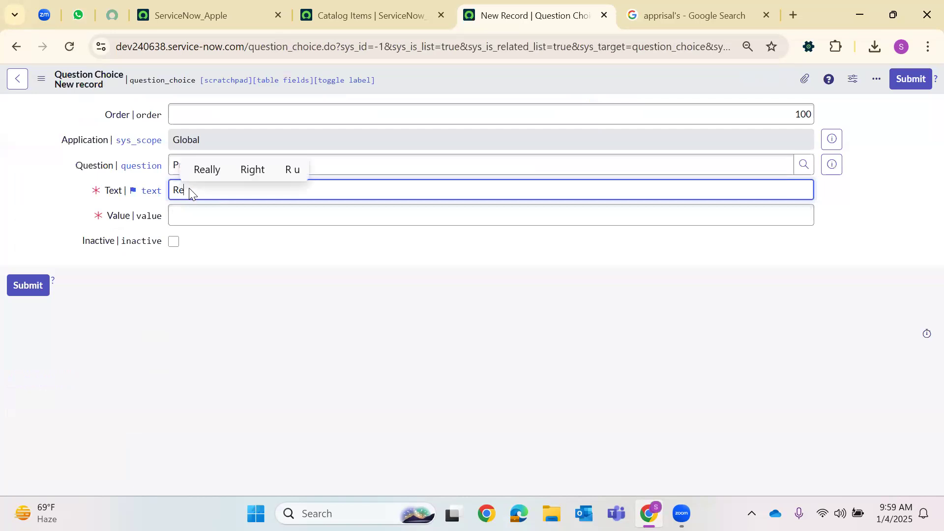
pyautogui.write('ceived Hike')
pyautogui.click(214, 217)
pyautogui.write('hike')
pyautogui.click(28, 285)
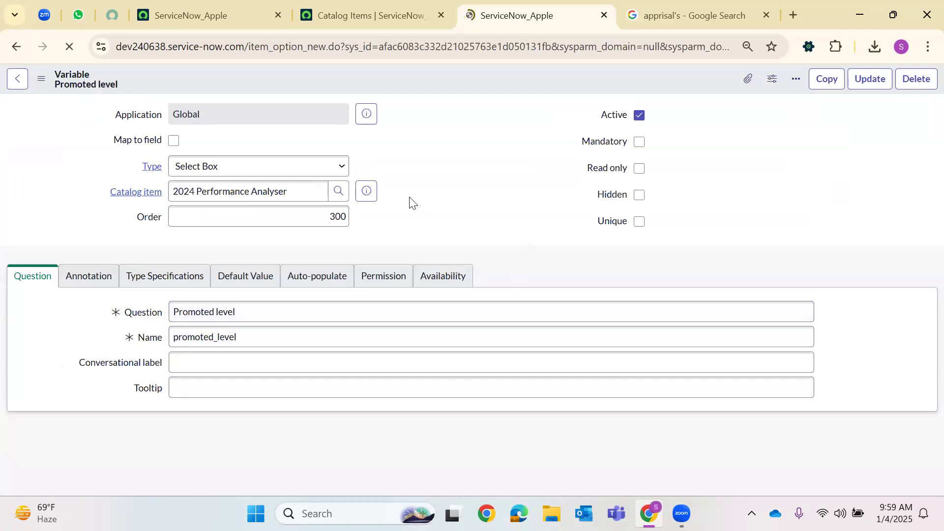
# Add an inline choice row Senior Manager with value Senior Manager
pyautogui.scroll(-3, 242, 371)
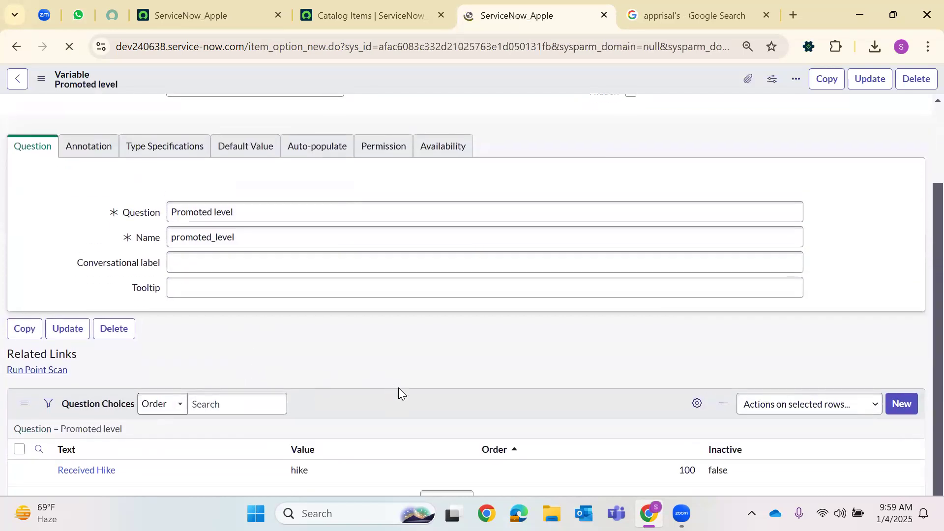
pyautogui.scroll(-3, 371, 491)
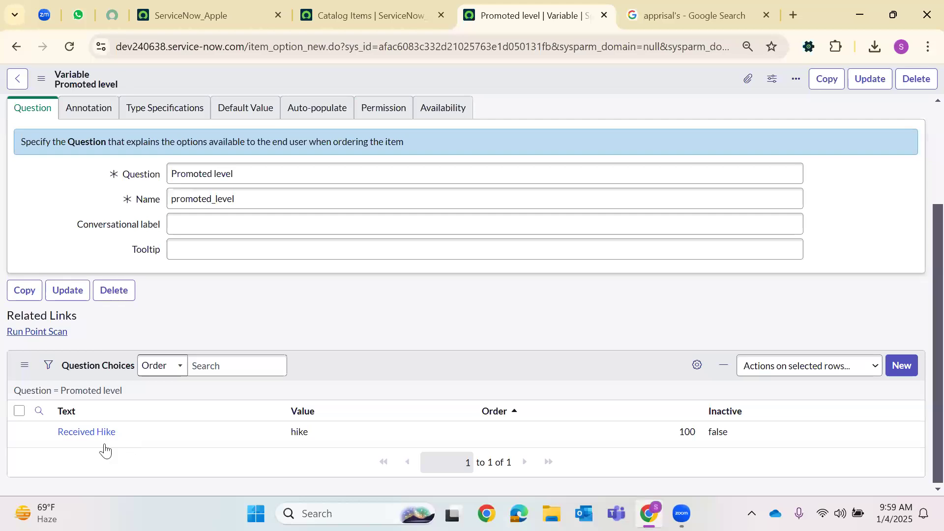
pyautogui.scroll(-2, 96, 409)
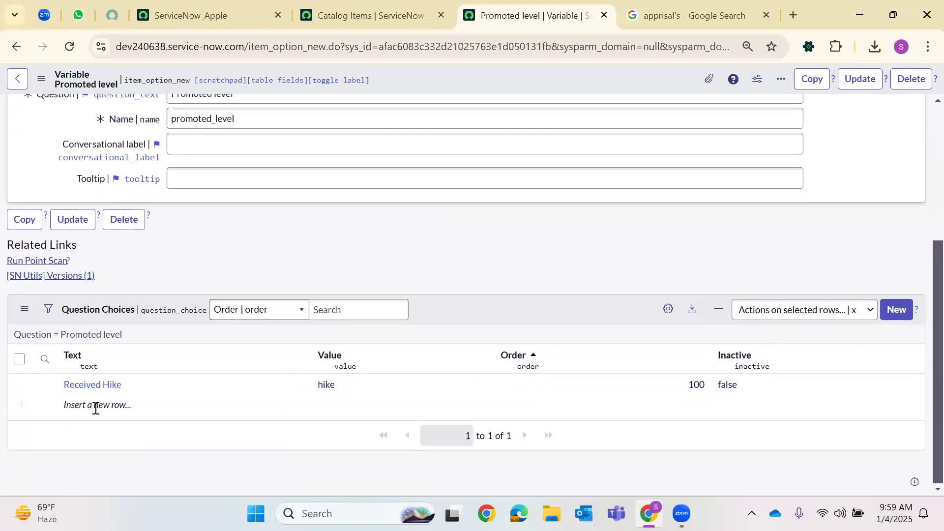
pyautogui.click(96, 409)
pyautogui.write('P')
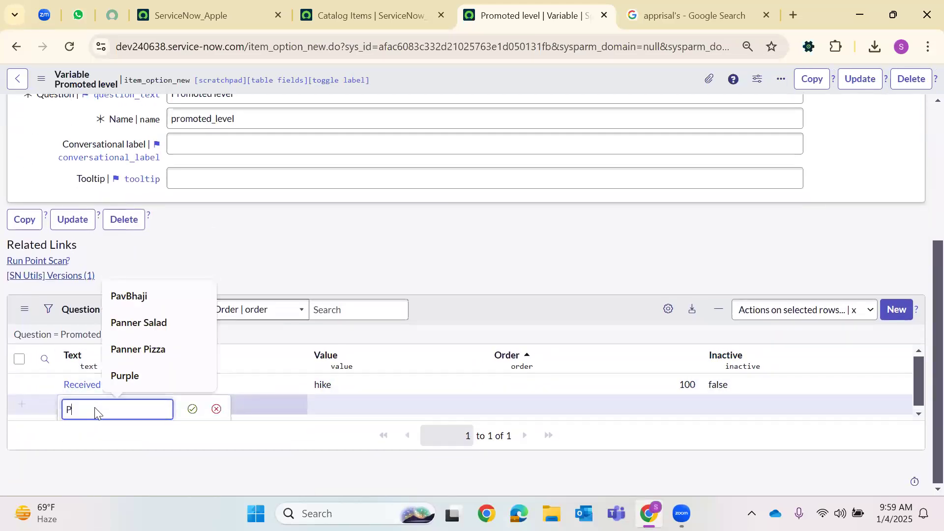
pyautogui.write('romoted to')
pyautogui.press('BackSpace')
pyautogui.press('BackSpace')
pyautogui.press('BackSpace')
pyautogui.press('BackSpace')
pyautogui.press('BackSpace')
pyautogui.press('BackSpace')
pyautogui.press('BackSpace')
pyautogui.press('BackSpace')
pyautogui.press('BackSpace')
pyautogui.press('BackSpace')
pyautogui.press('BackSpace')
pyautogui.write('Seni')
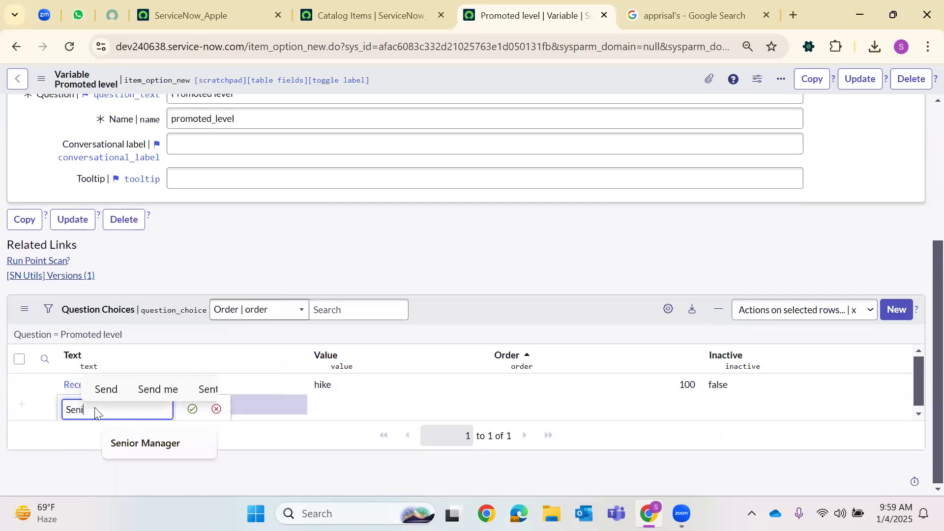
pyautogui.write('or Manager')
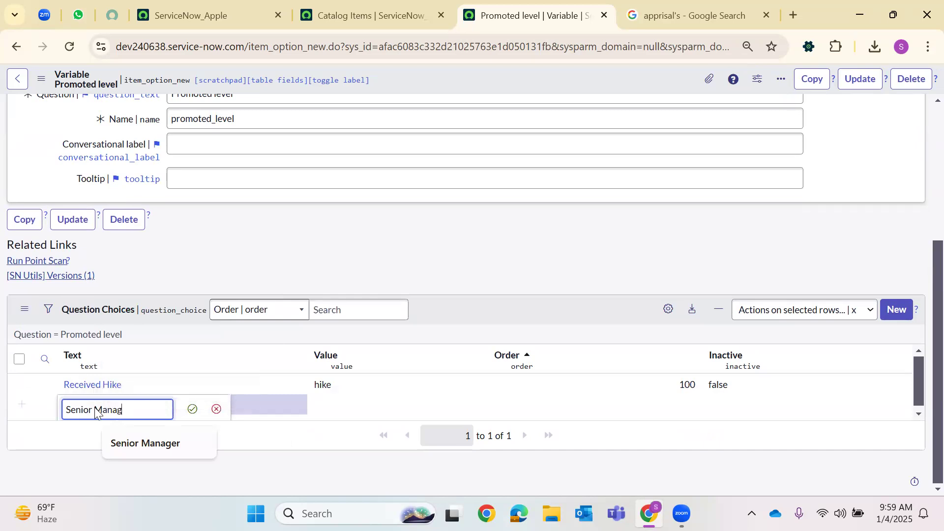
pyautogui.press('Return')
pyautogui.click(319, 410)
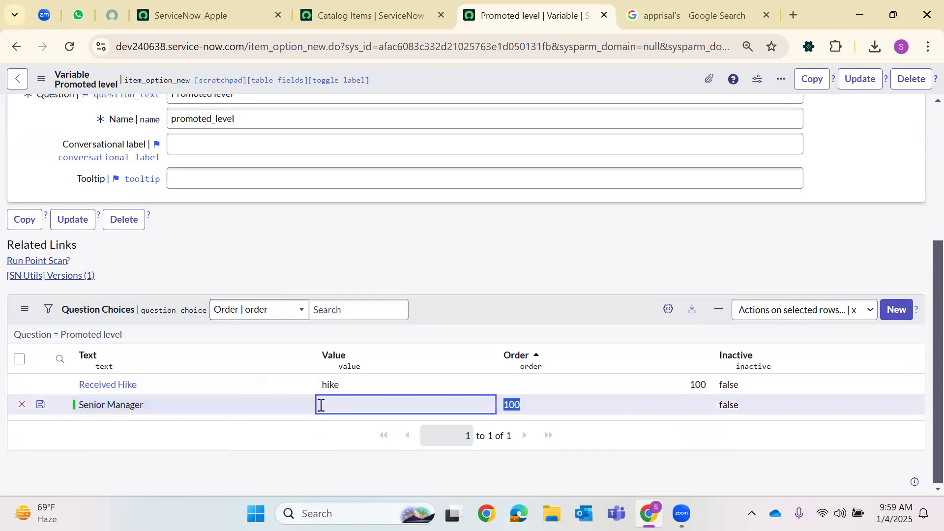
pyautogui.click(320, 411)
pyautogui.write('Senior Manager')
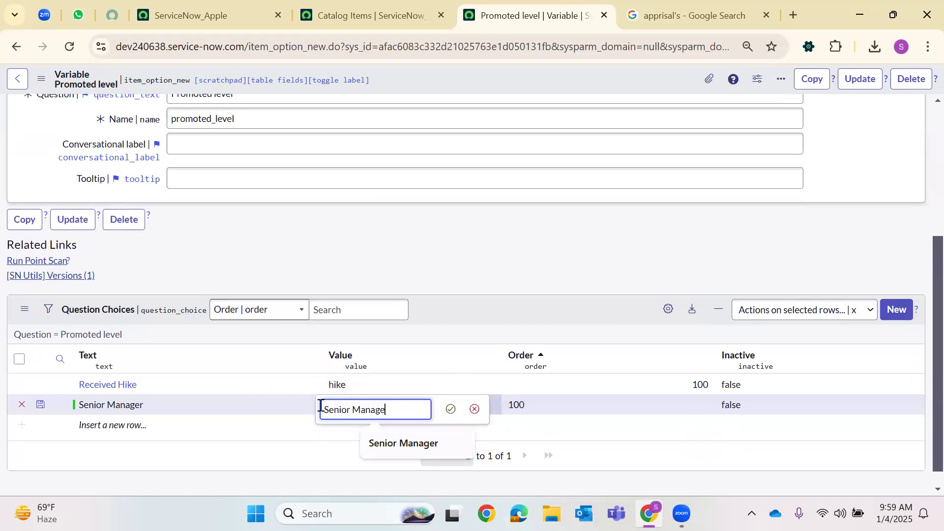
pyautogui.press('Return')
# Add and save a Senior Consultant choice row with value Senior Consultant
pyautogui.click(122, 425)
pyautogui.click(123, 426)
pyautogui.write('Senior ')
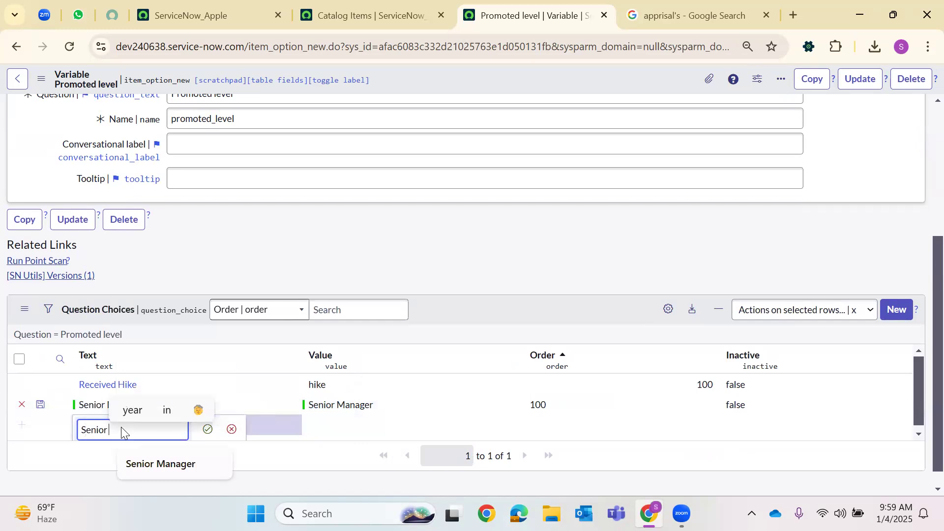
pyautogui.write('Consultant')
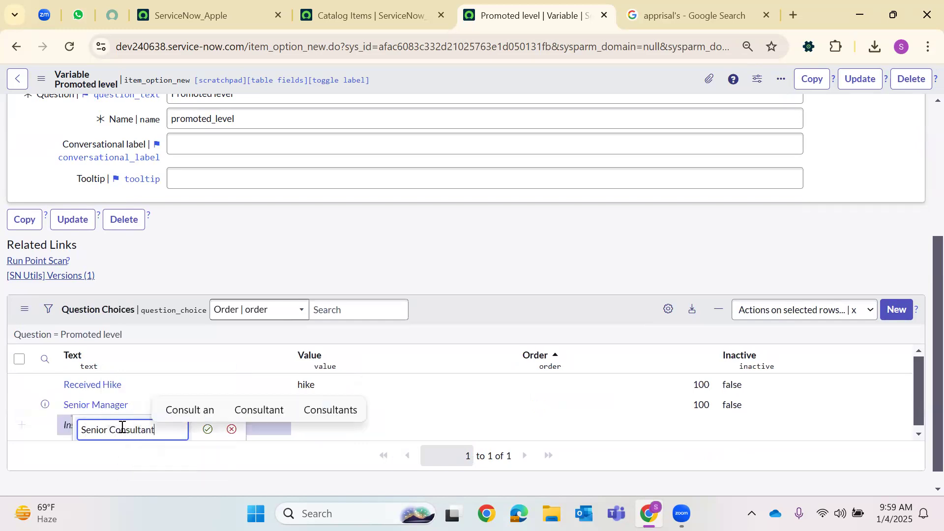
pyautogui.press('Return')
pyautogui.doubleClick(340, 430)
pyautogui.write('Senior CAONSUL')
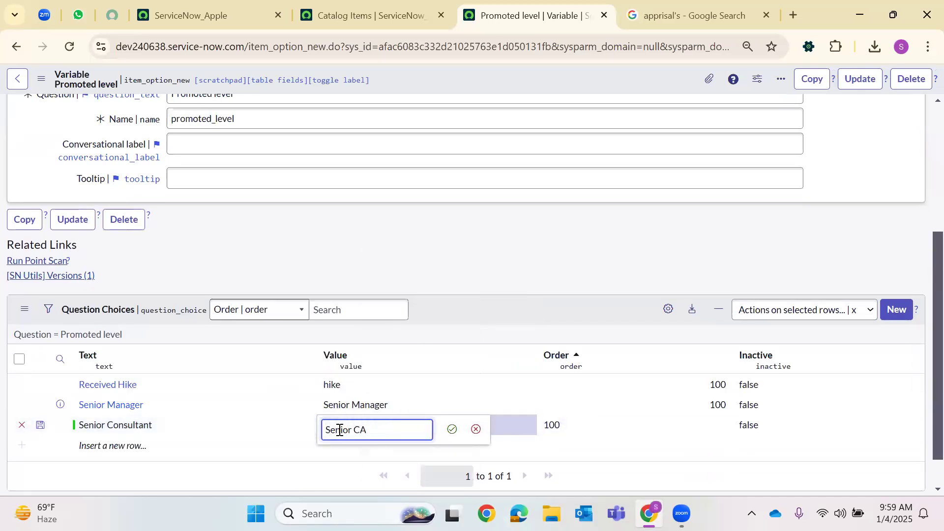
pyautogui.press('BackSpace')
pyautogui.press('BackSpace')
pyautogui.press('BackSpace')
pyautogui.write('Cons')
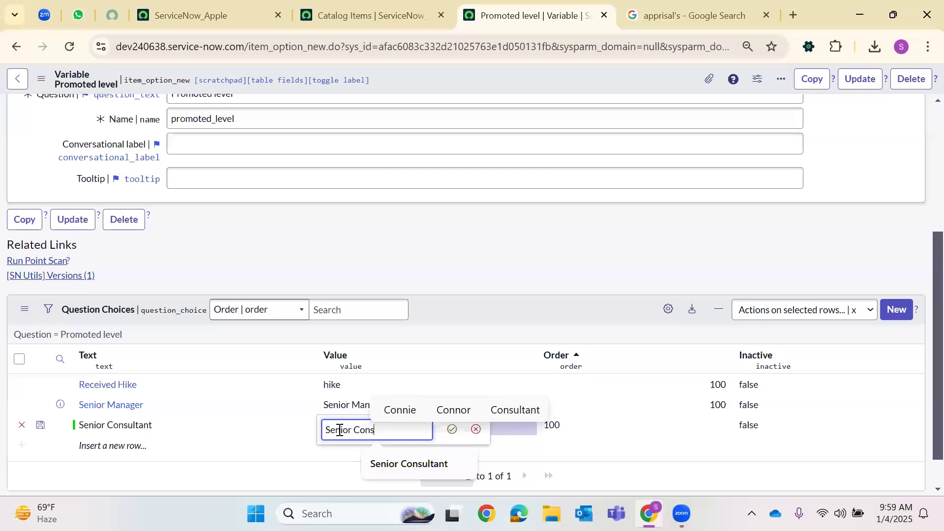
pyautogui.write('ultant')
pyautogui.press('Return')
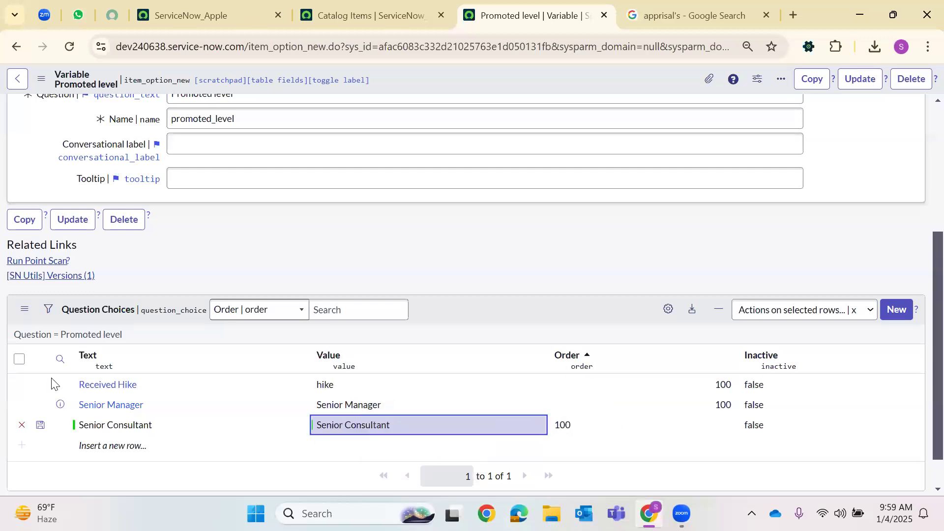
pyautogui.click(41, 427)
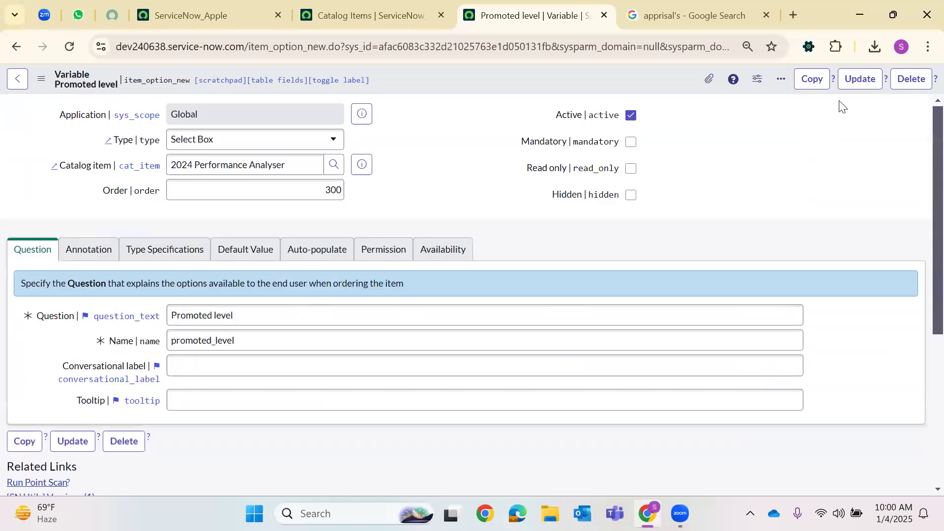
# Update Promoted level, then submit a Multi Line Text variable with question 'FeedBack'
pyautogui.click(860, 79)
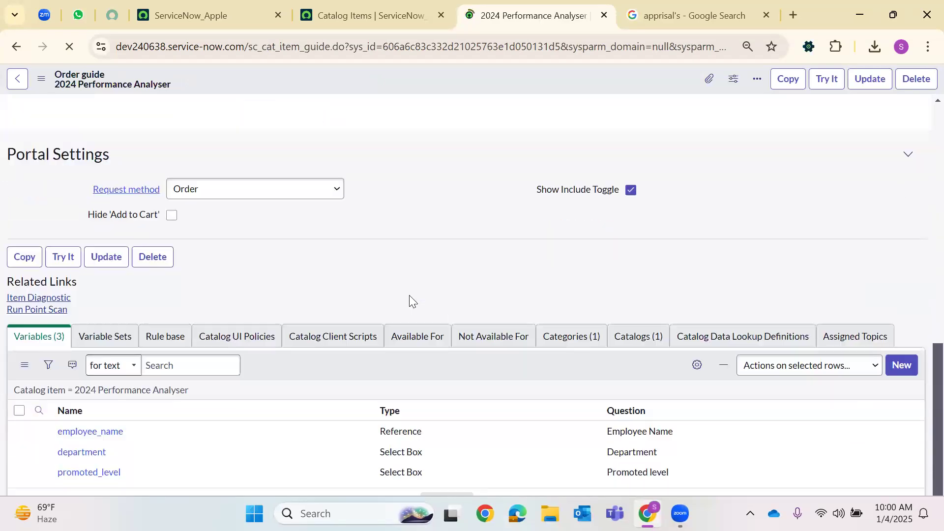
pyautogui.scroll(-1, 894, 319)
pyautogui.click(896, 290)
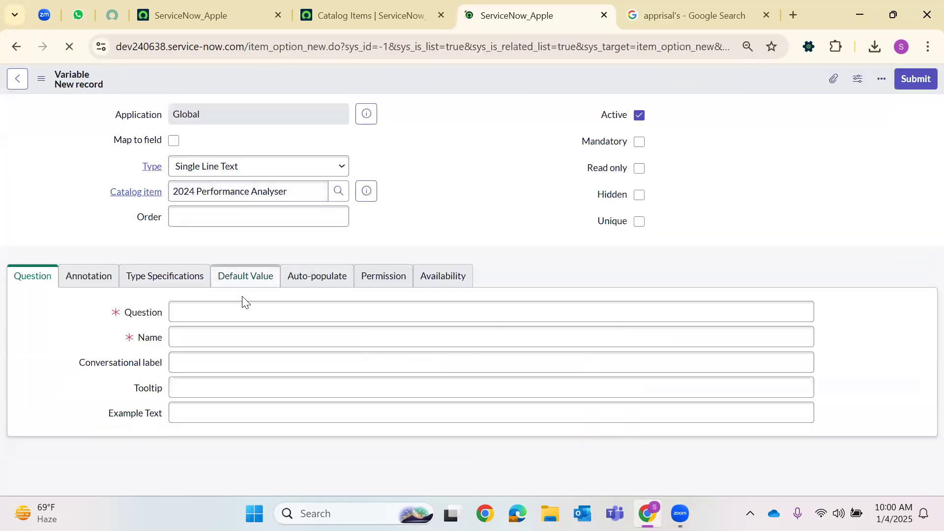
pyautogui.click(230, 309)
pyautogui.write('F')
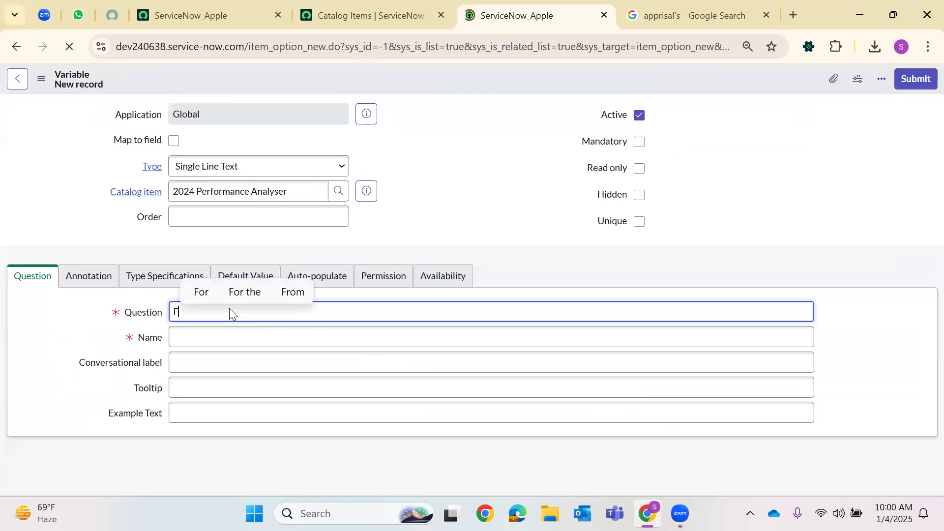
pyautogui.write('eedBack')
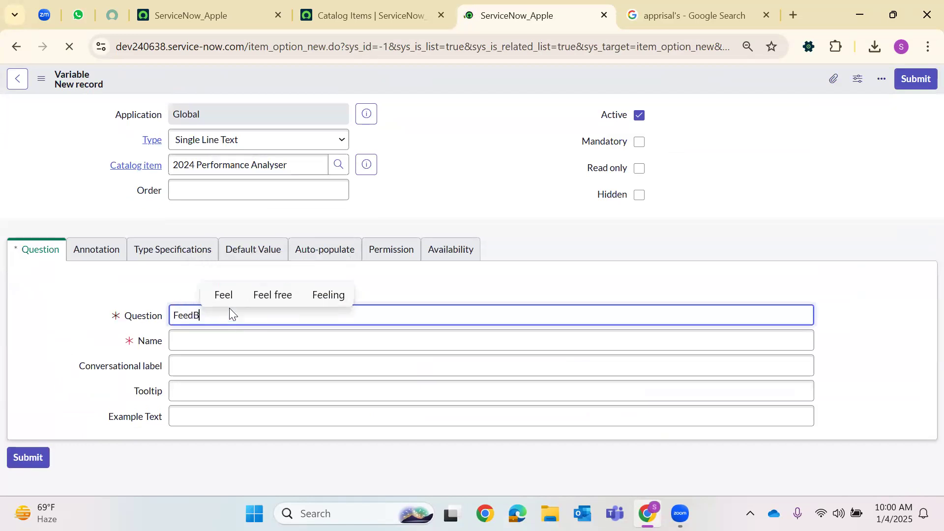
pyautogui.click(200, 140)
pyautogui.write('mul')
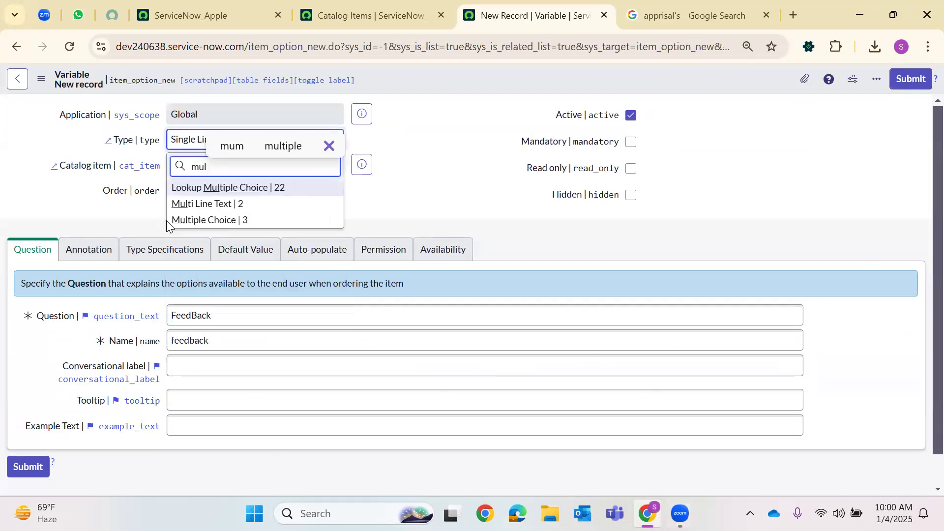
pyautogui.click(209, 206)
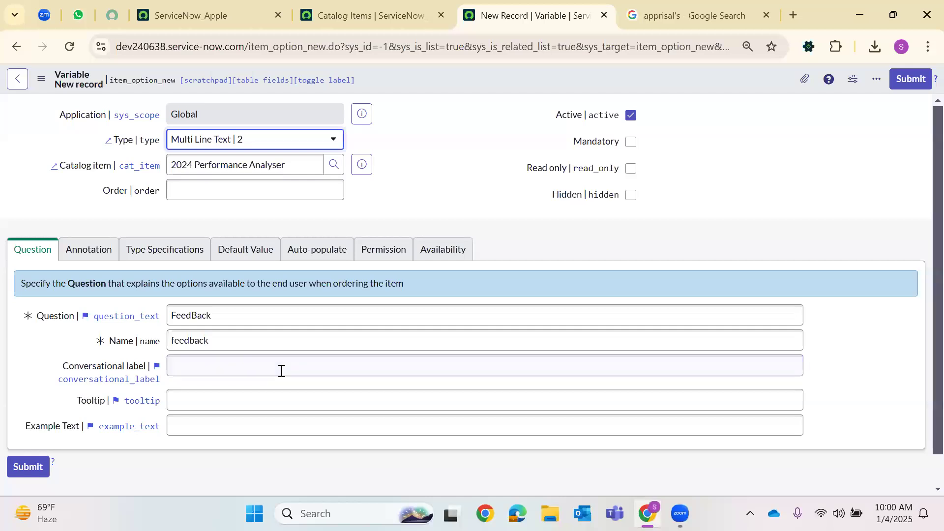
pyautogui.scroll(-1, 256, 344)
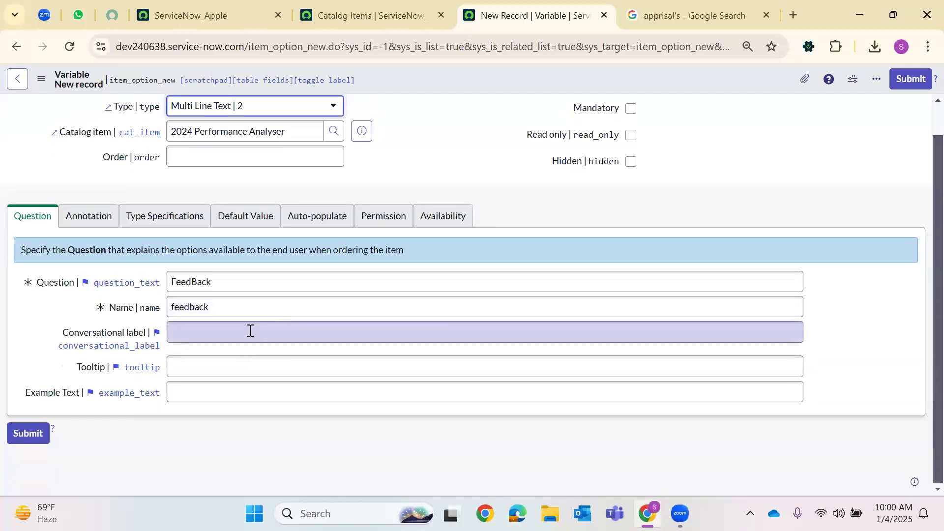
pyautogui.scroll(1, 881, 106)
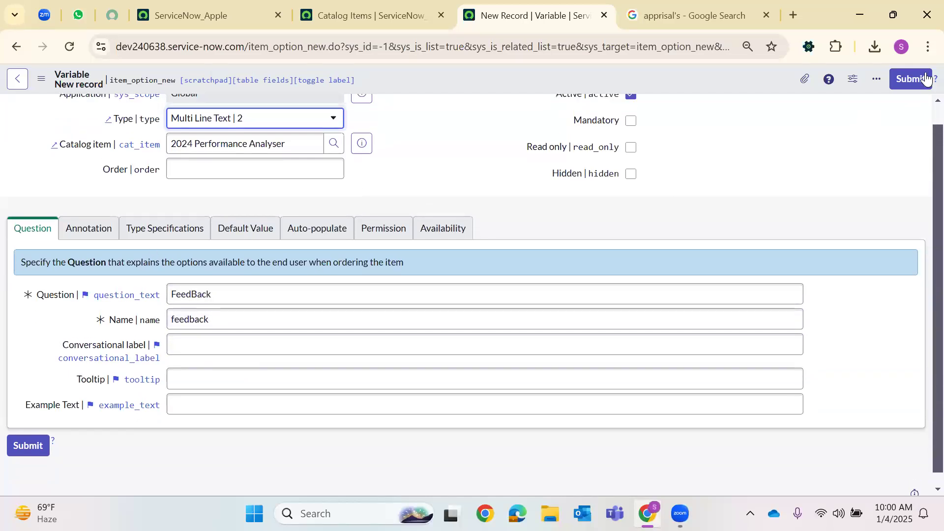
pyautogui.click(910, 80)
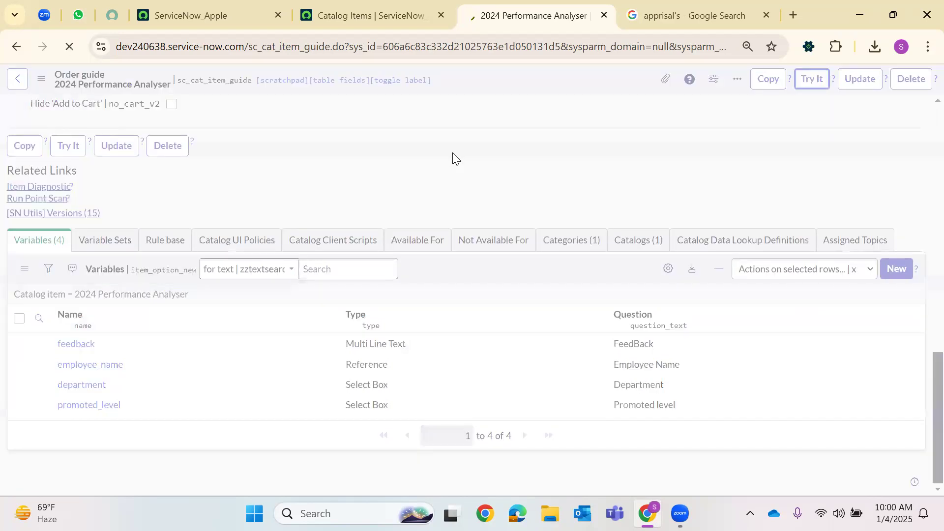
# Check the Department and Promoted level dropdown choices on the portal order form
pyautogui.scroll(-3, 239, 217)
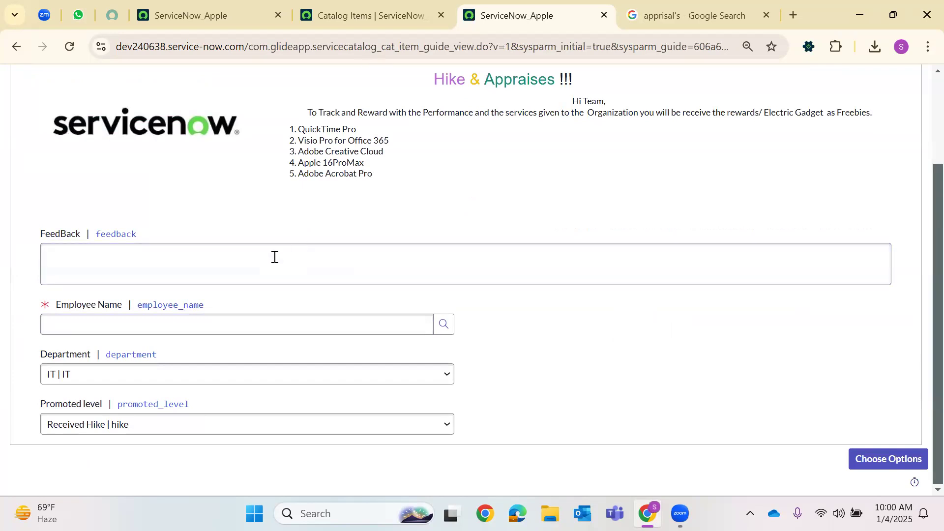
pyautogui.click(90, 375)
pyautogui.click(91, 392)
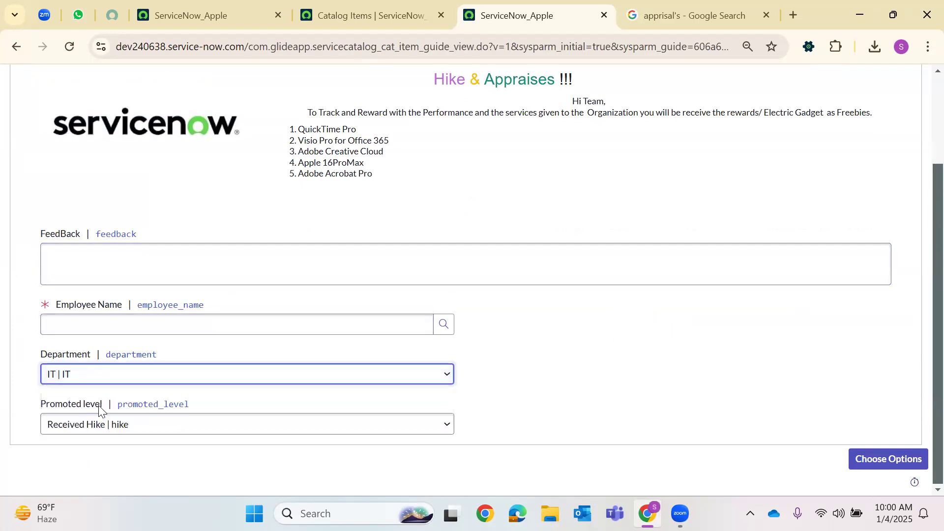
pyautogui.click(94, 427)
pyautogui.click(94, 429)
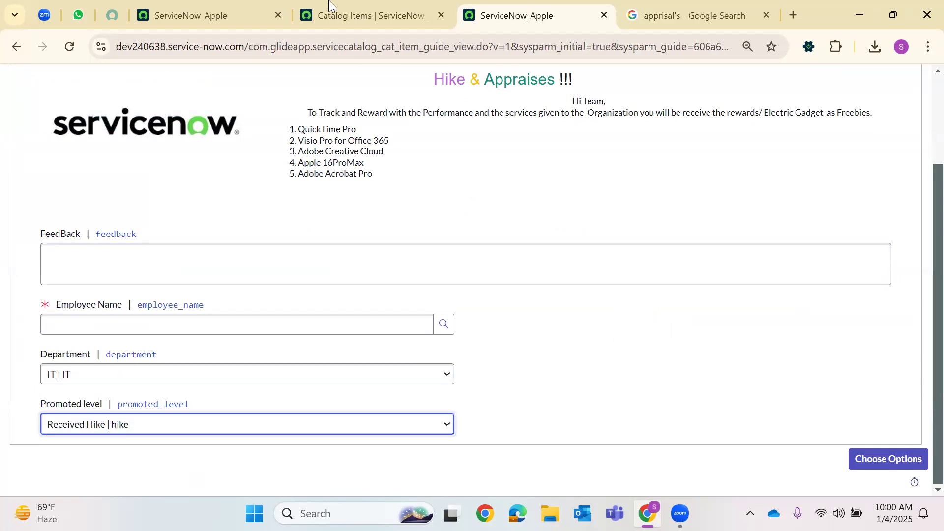
# Close the Google search tab and open the navigator on the main instance tab
pyautogui.hotkey('ctrl', 'shift', 'Tab')
pyautogui.scroll(-2, 84, 320)
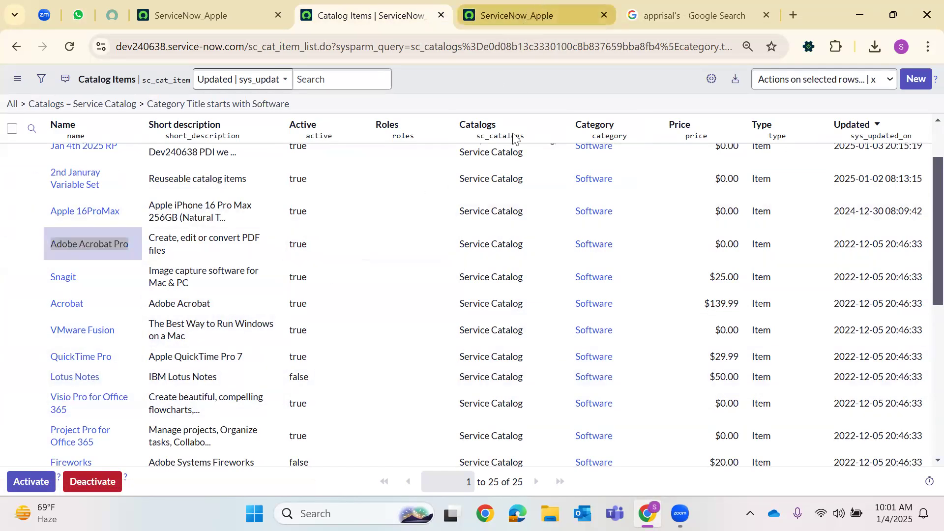
pyautogui.hotkey('ctrl', 'Tab')
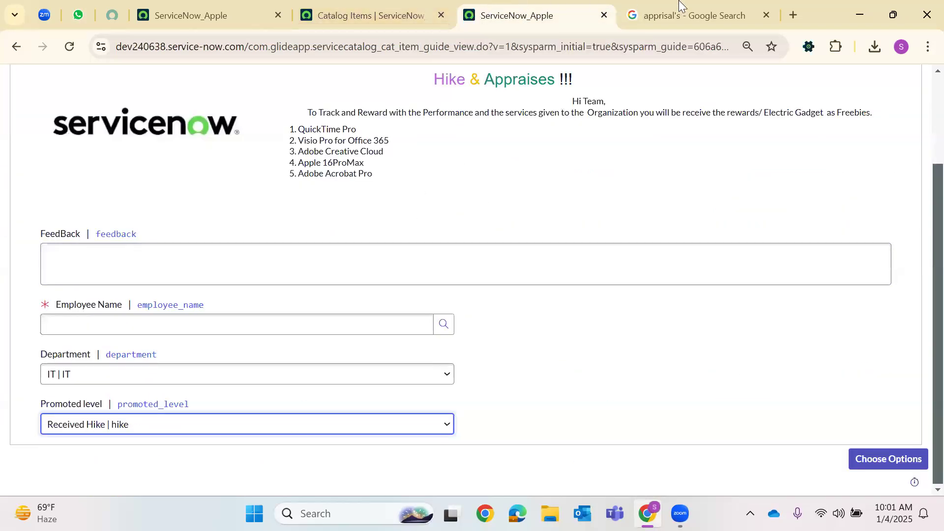
pyautogui.click(767, 15)
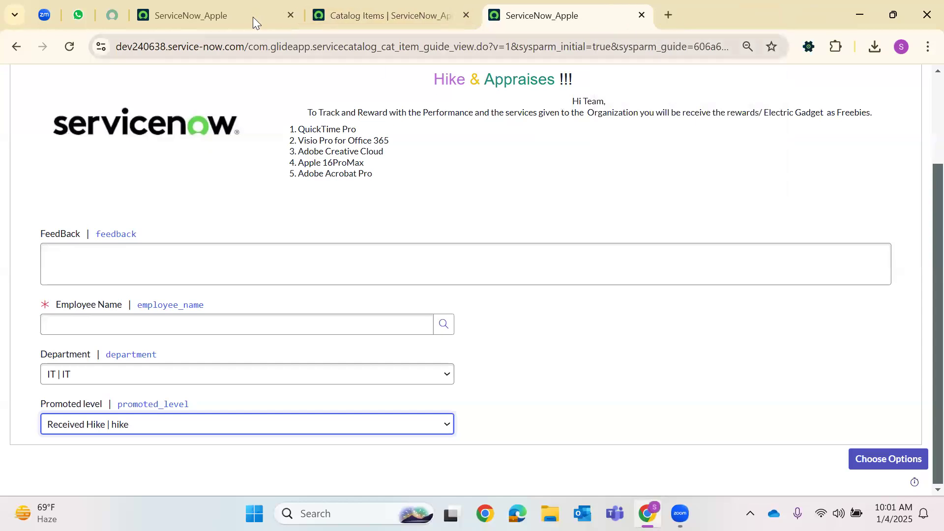
pyautogui.click(252, 17)
pyautogui.click(67, 93)
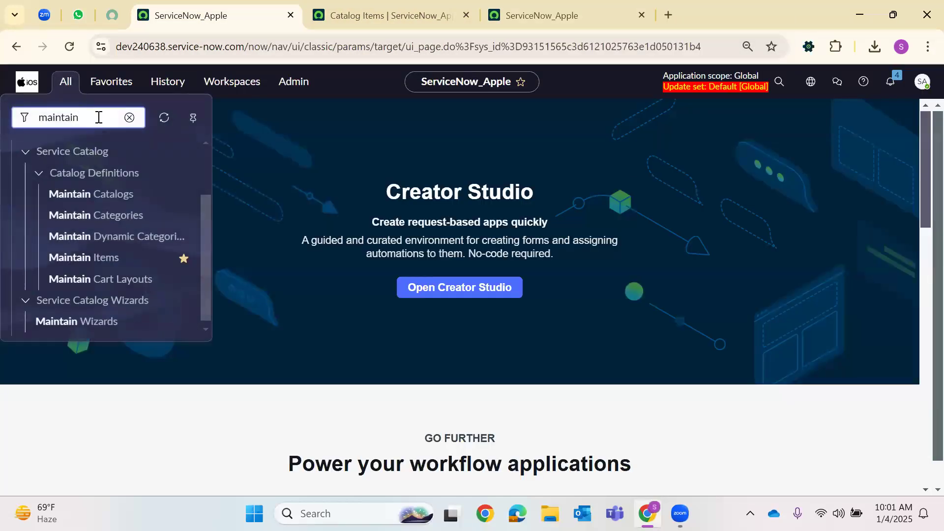
# Open the 2024 Performance Analyser guide from Order Guides in a new tab
pyautogui.click(129, 118)
pyautogui.write('order gu')
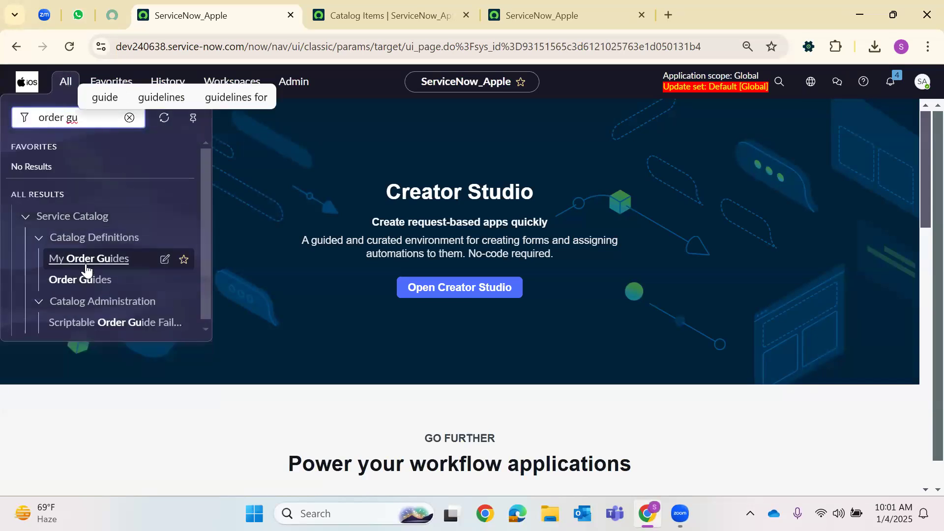
pyautogui.rightClick(77, 281)
pyautogui.click(176, 82)
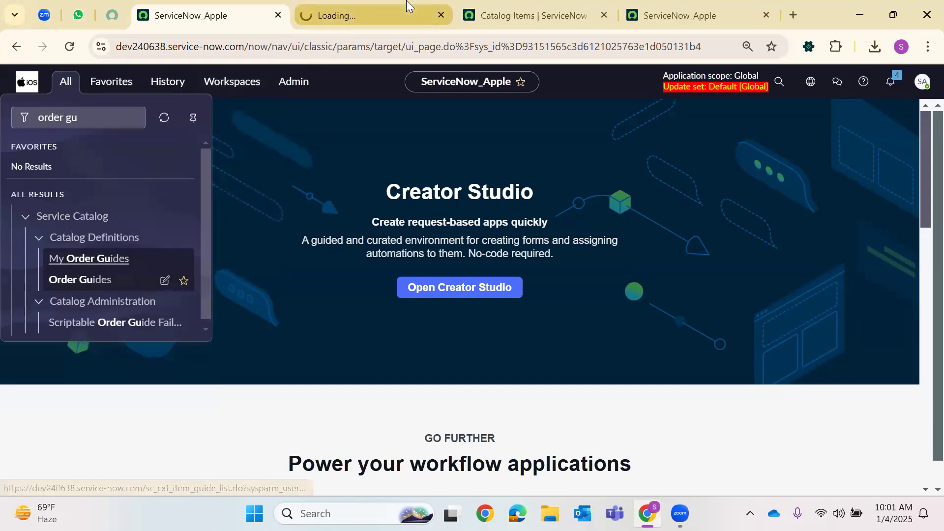
pyautogui.hotkey('ctrl', 'Tab')
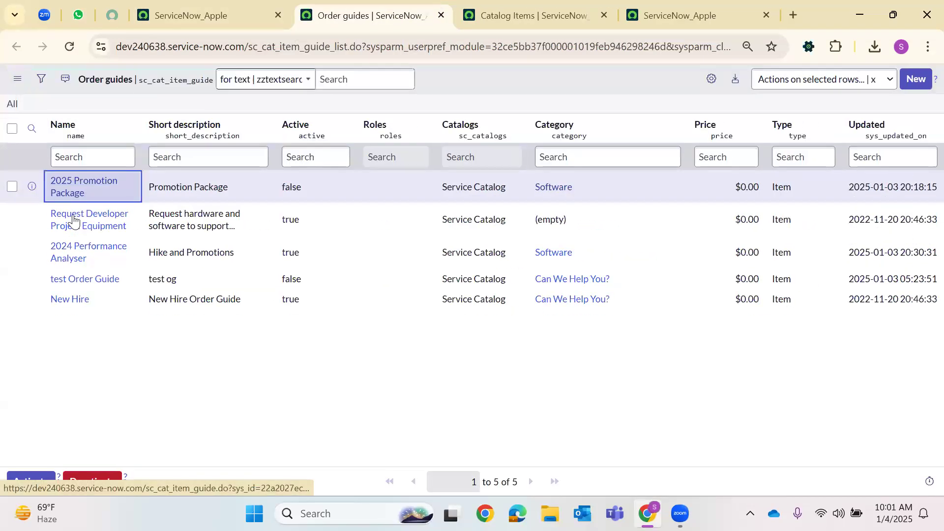
pyautogui.click(69, 263)
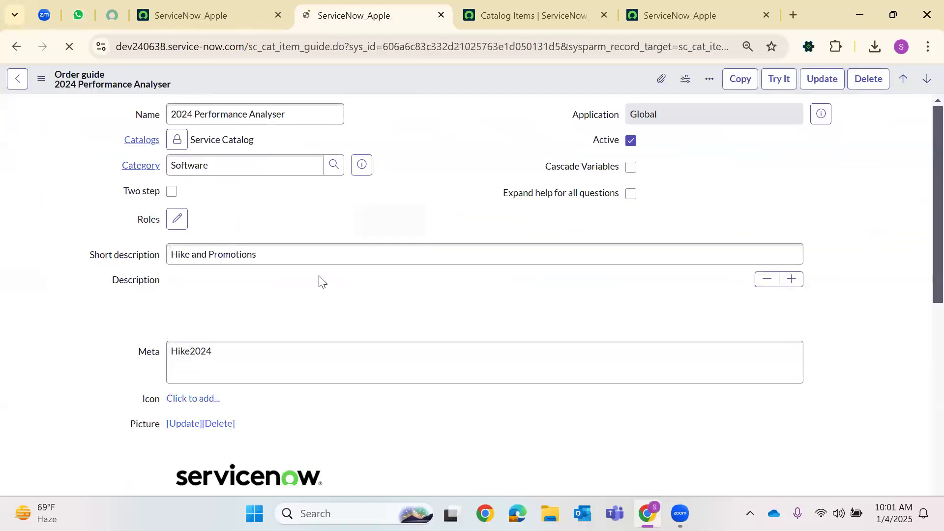
# Open the column personalization settings for the guide's Variables list
pyautogui.scroll(-3, 352, 217)
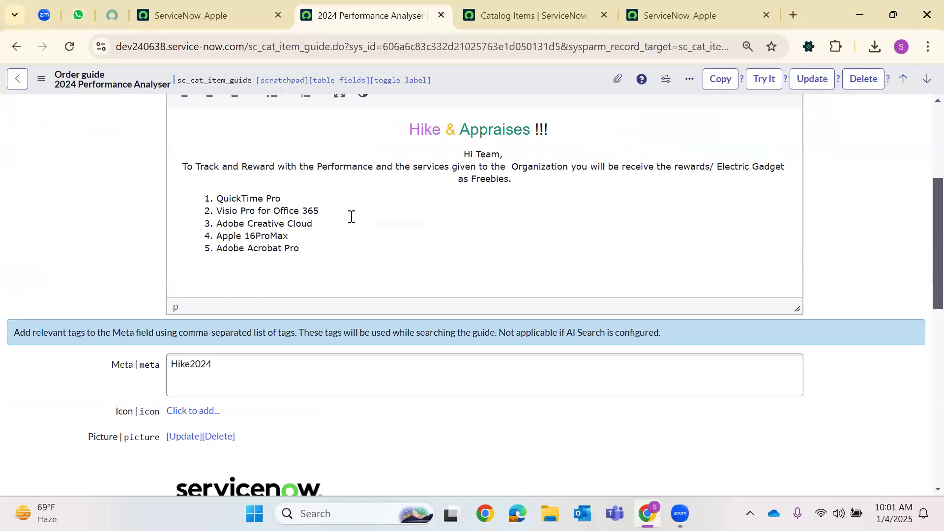
pyautogui.scroll(-15, 352, 216)
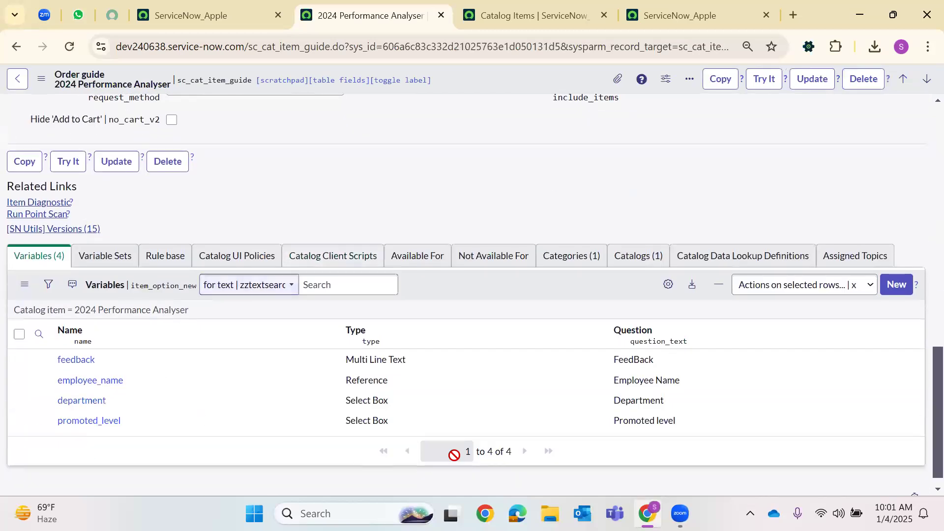
pyautogui.click(668, 285)
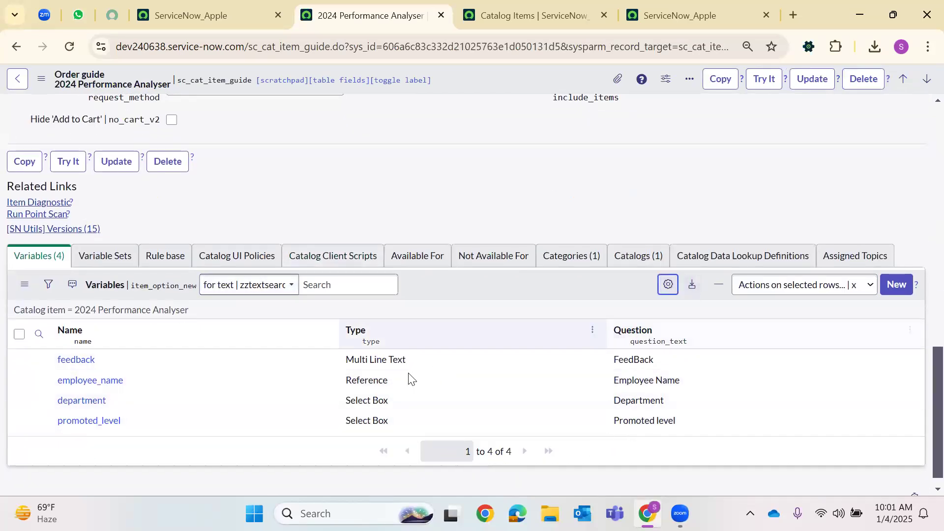
pyautogui.scroll(-7, 305, 246)
# Add an Order column as the first column of the Variables list
pyautogui.scroll(-3, 306, 269)
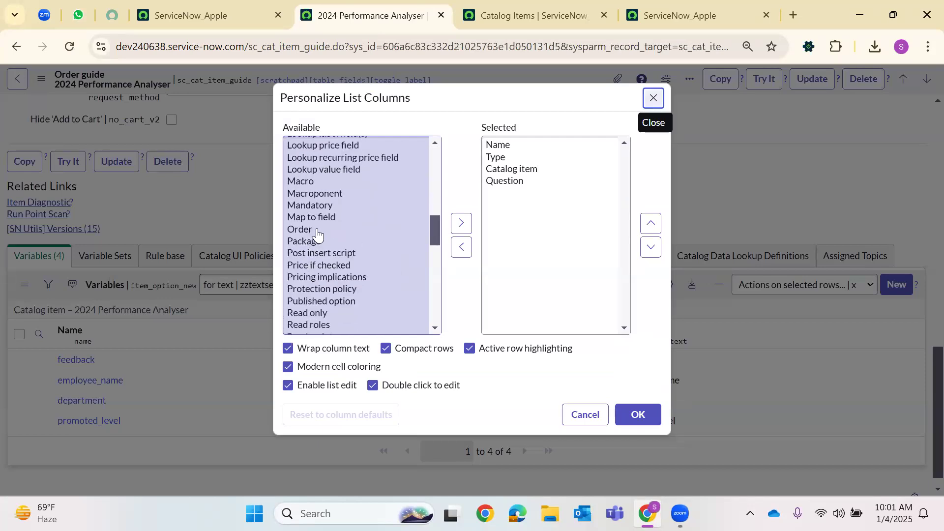
pyautogui.click(315, 229)
pyautogui.click(461, 222)
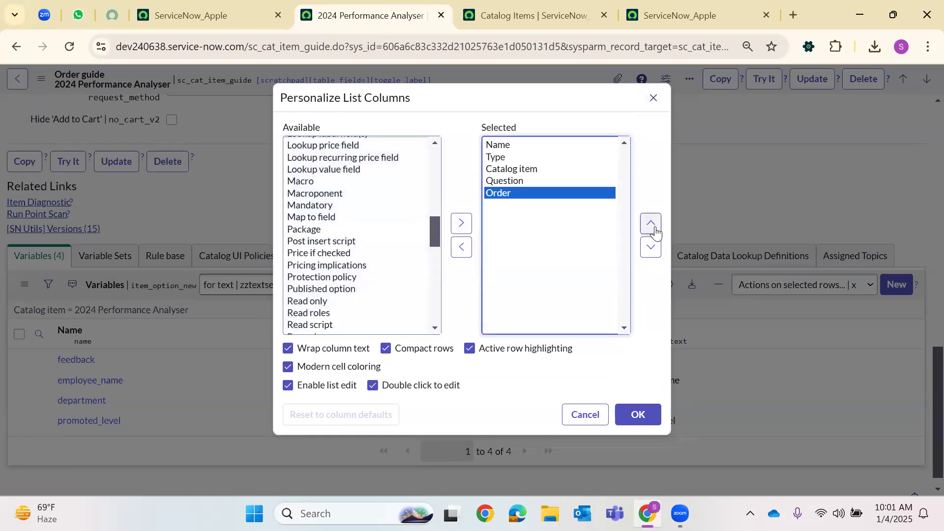
pyautogui.click(651, 223)
pyautogui.click(651, 223)
pyautogui.click(651, 223)
pyautogui.click(651, 224)
pyautogui.click(638, 414)
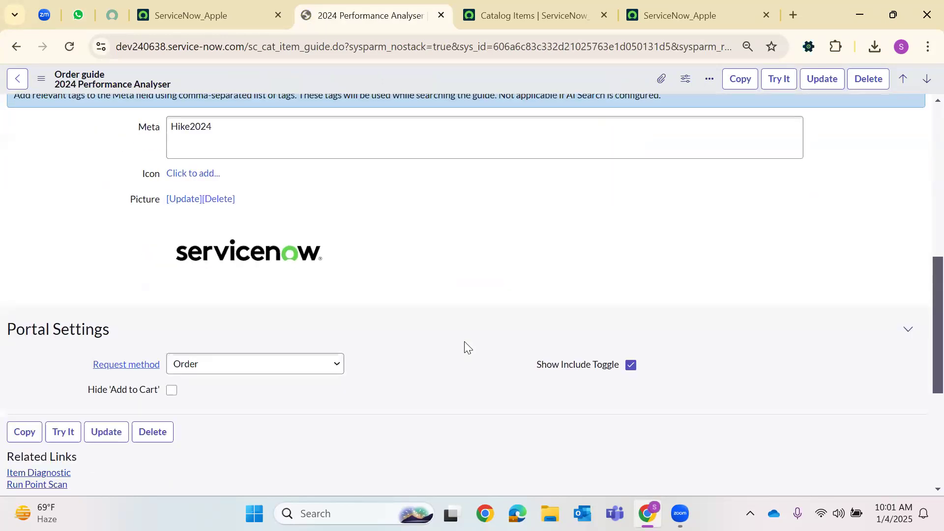
# Set the feedback variable's order to 400
pyautogui.doubleClick(198, 360)
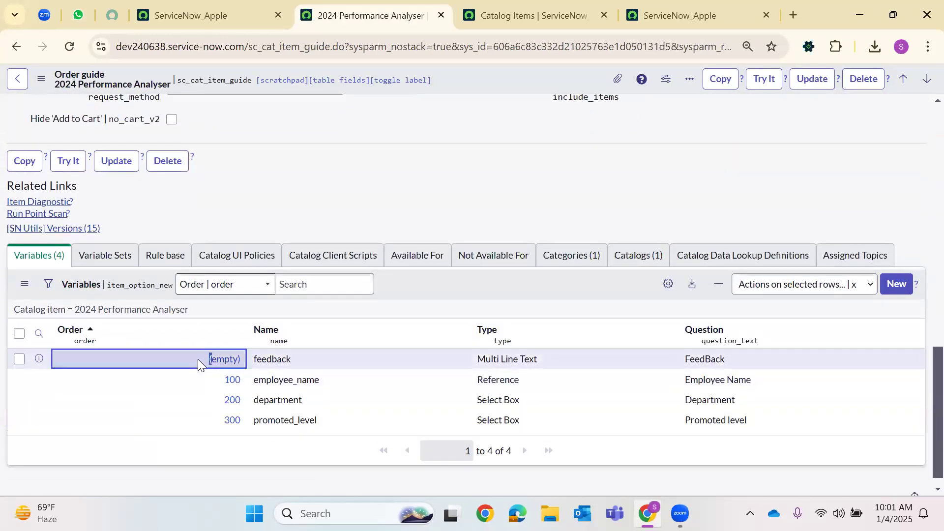
pyautogui.doubleClick(169, 360)
pyautogui.write('400')
pyautogui.press('Return')
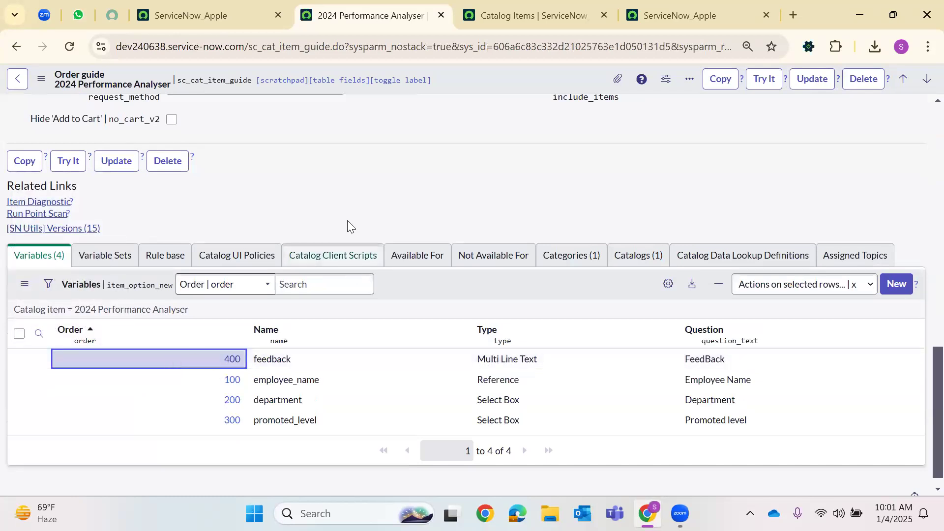
# Browse the Rule base, UI policies, client scripts, availability, categories and catalogs lists
pyautogui.click(151, 256)
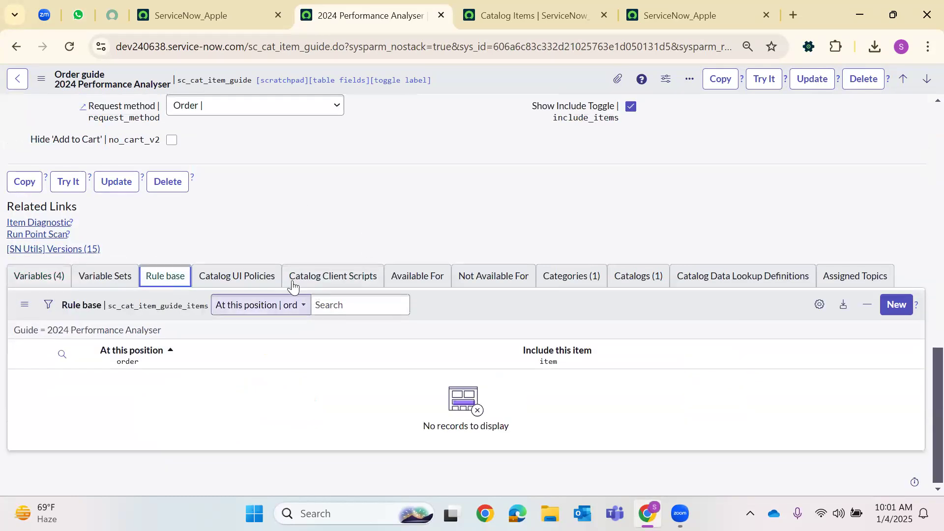
pyautogui.click(241, 276)
pyautogui.click(343, 284)
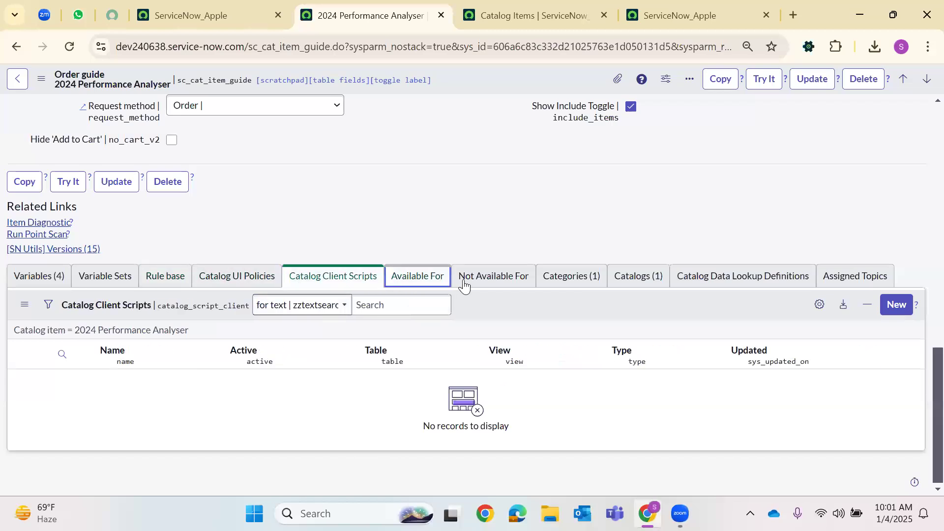
pyautogui.click(486, 276)
pyautogui.click(569, 276)
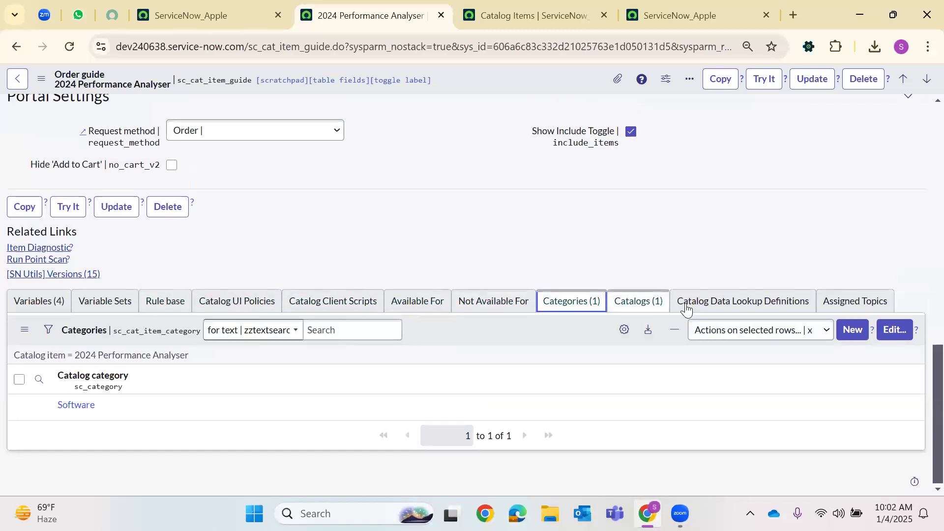
pyautogui.click(187, 302)
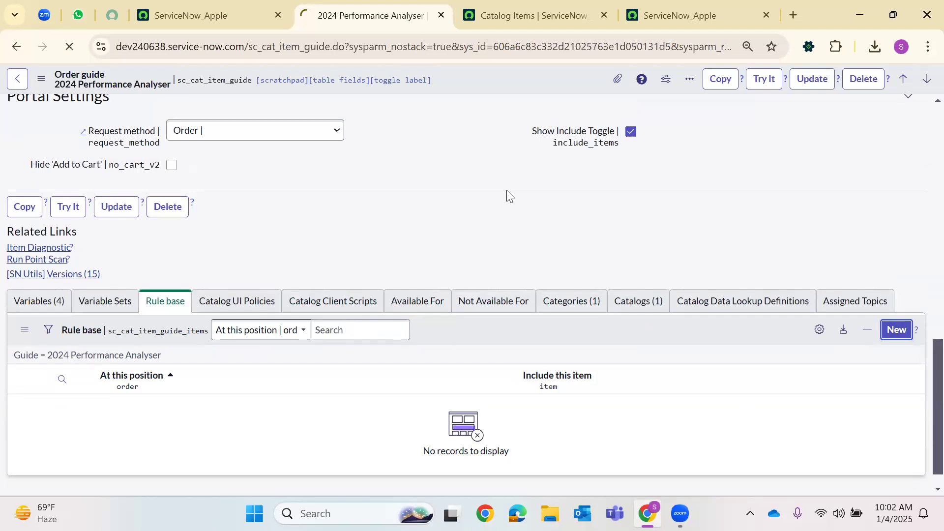
# Set the new rule's first condition field to department (IT)
pyautogui.click(534, 6)
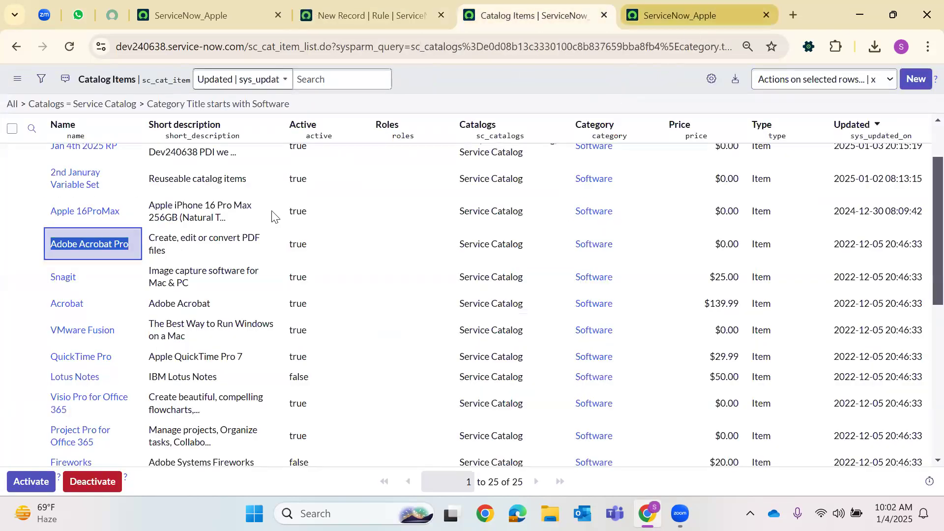
pyautogui.hotkey('ctrl', 'Tab')
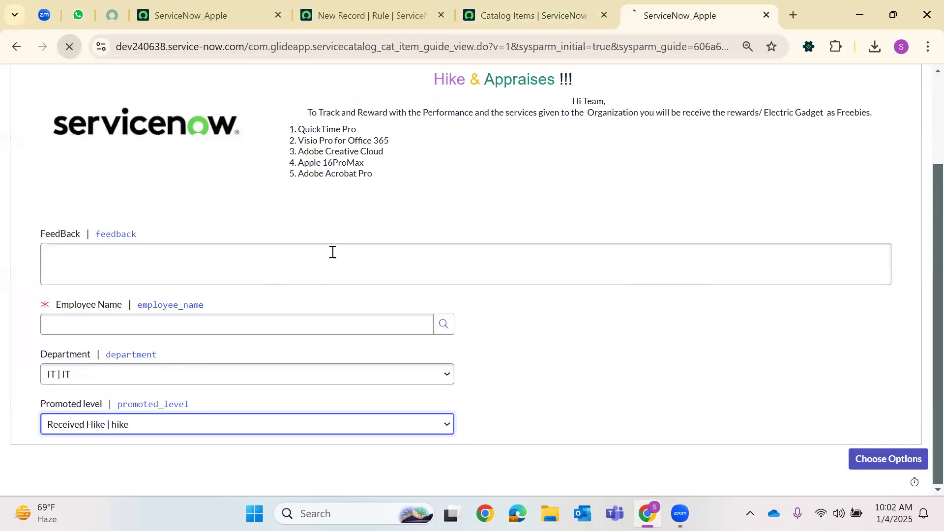
pyautogui.click(72, 332)
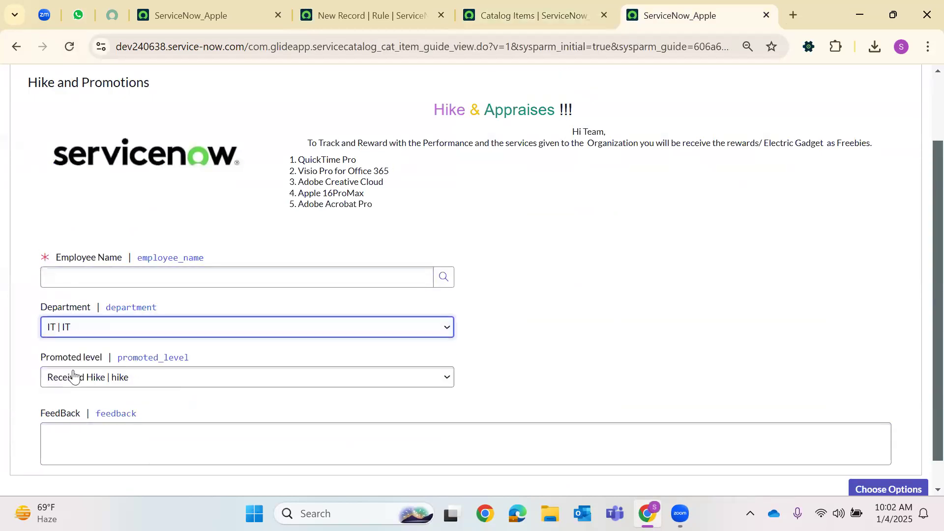
pyautogui.click(392, 7)
pyautogui.click(204, 172)
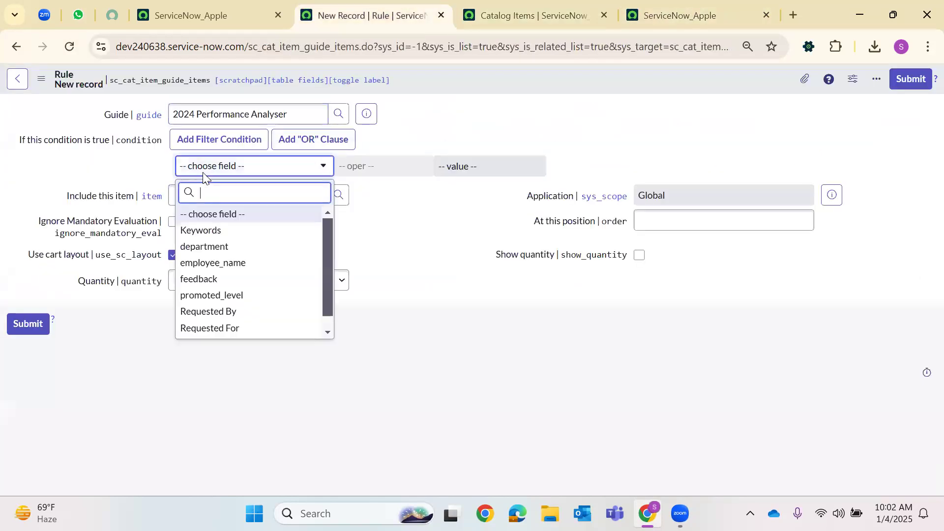
pyautogui.click(639, 5)
pyautogui.click(468, 2)
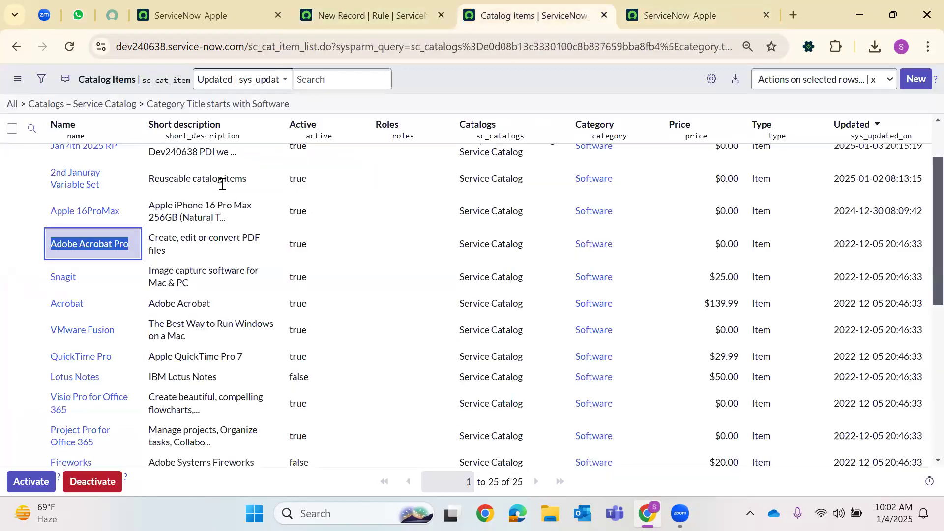
pyautogui.click(342, 7)
pyautogui.write('dep')
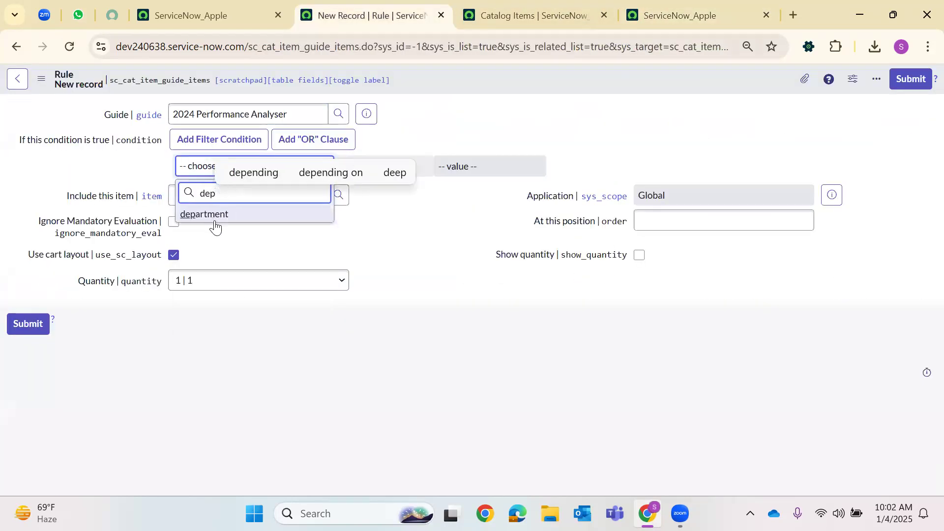
pyautogui.click(294, 212)
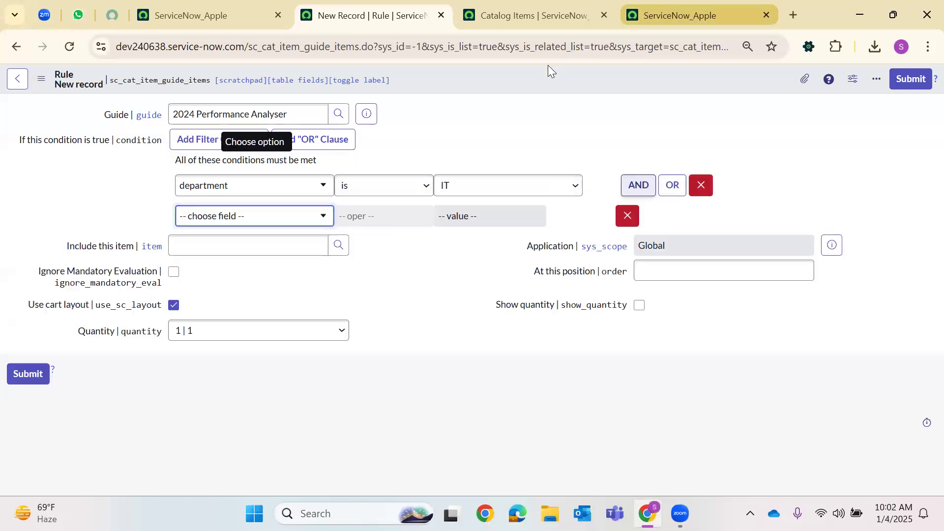
# Add a second AND condition on promoted_level for Received Hike
pyautogui.click(729, 6)
pyautogui.click(413, 10)
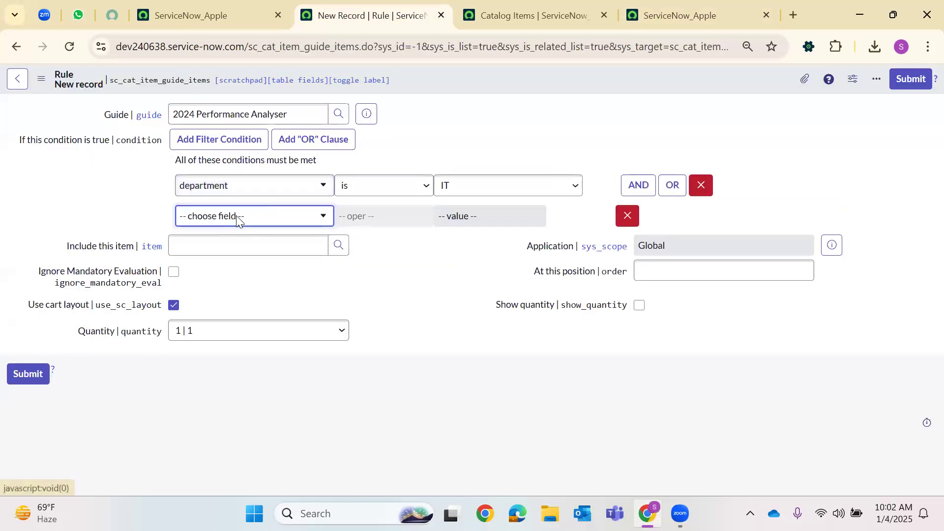
pyautogui.click(236, 219)
pyautogui.write('pro')
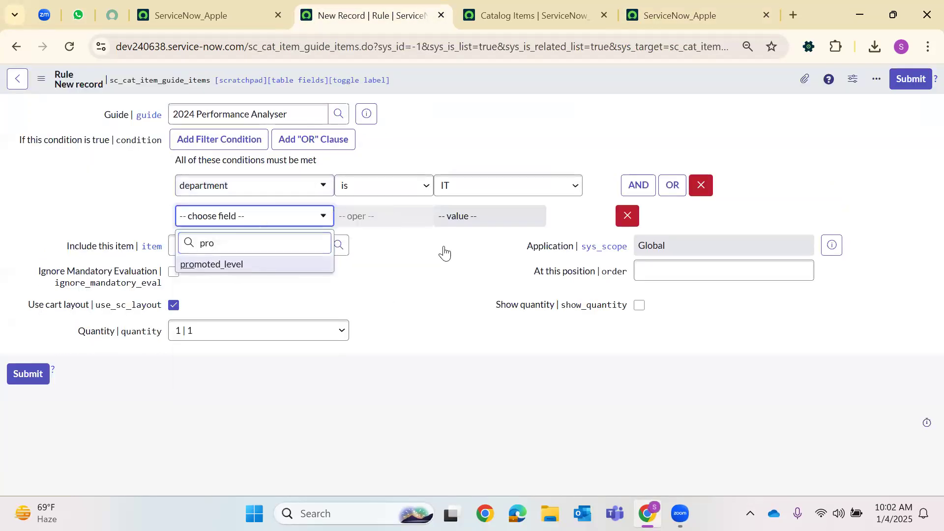
pyautogui.press('Return')
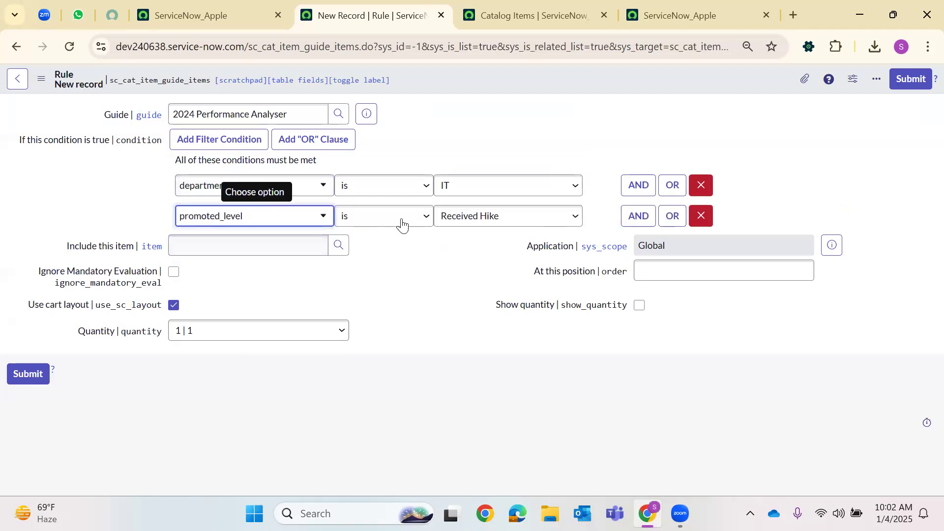
# Include Apple iPhone 5 at position 100 with quantity shown, and save the rule
pyautogui.click(335, 253)
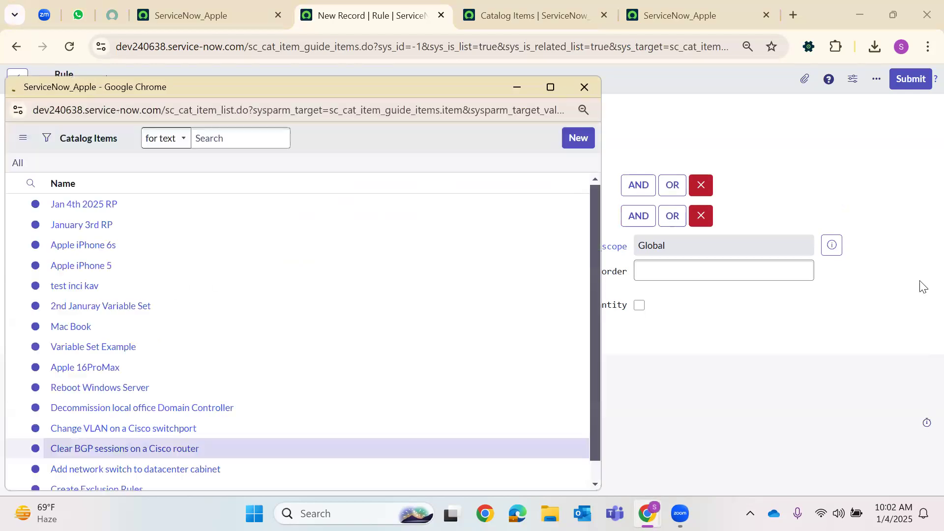
pyautogui.click(94, 303)
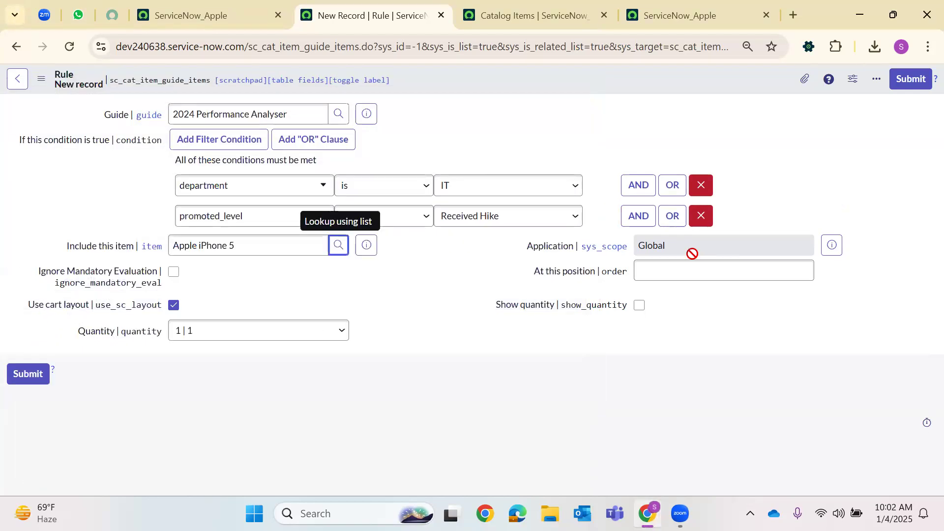
pyautogui.click(680, 269)
pyautogui.write('100')
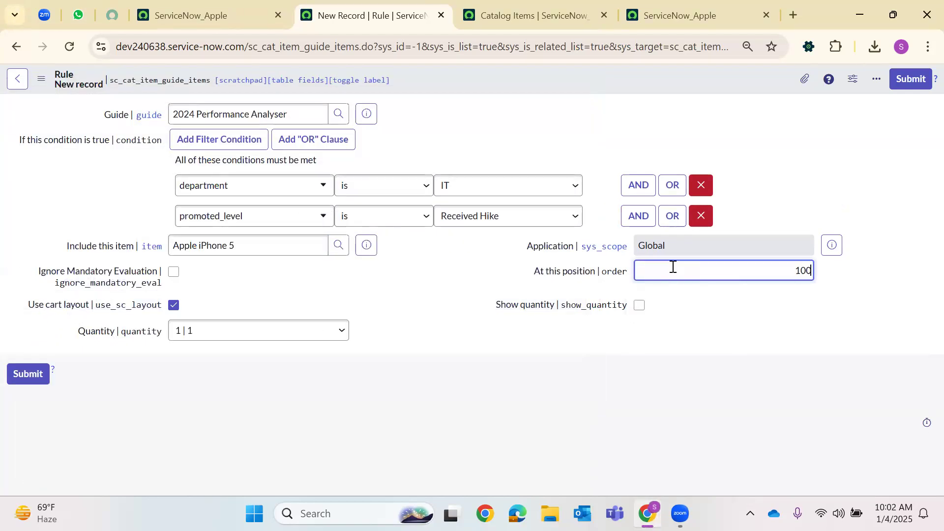
pyautogui.click(639, 305)
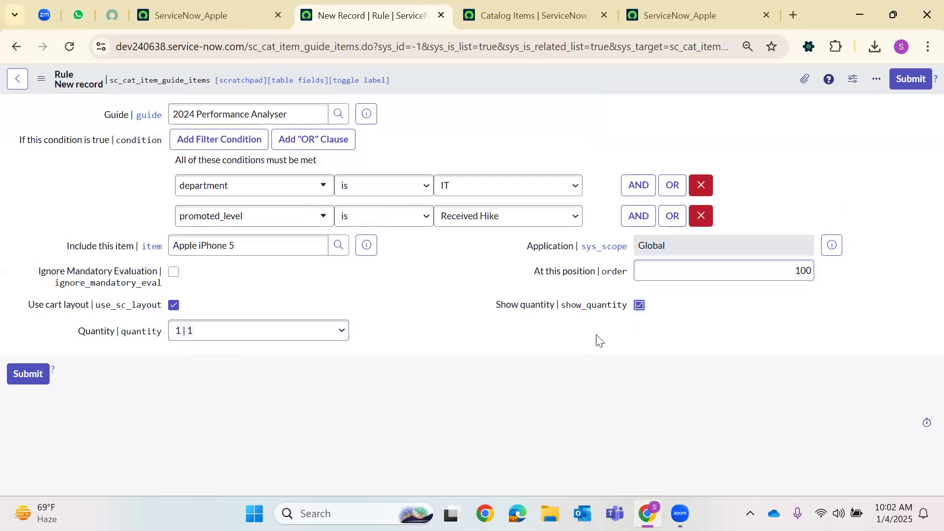
pyautogui.rightClick(485, 71)
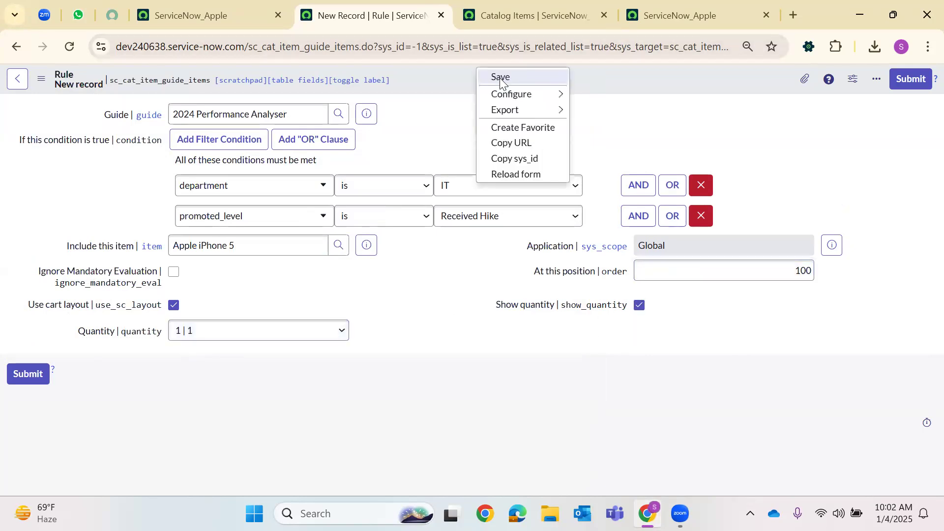
pyautogui.click(499, 78)
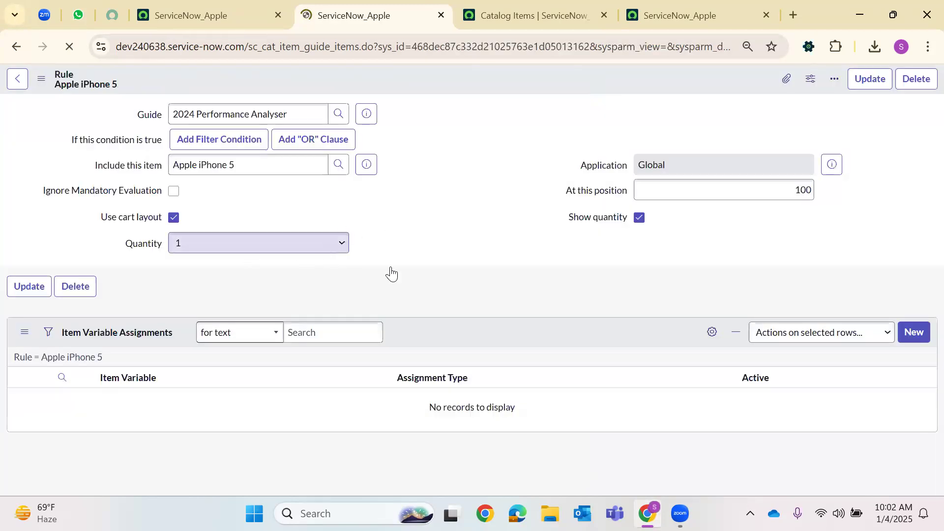
# Update the Apple iPhone 5 rule
pyautogui.click(482, 7)
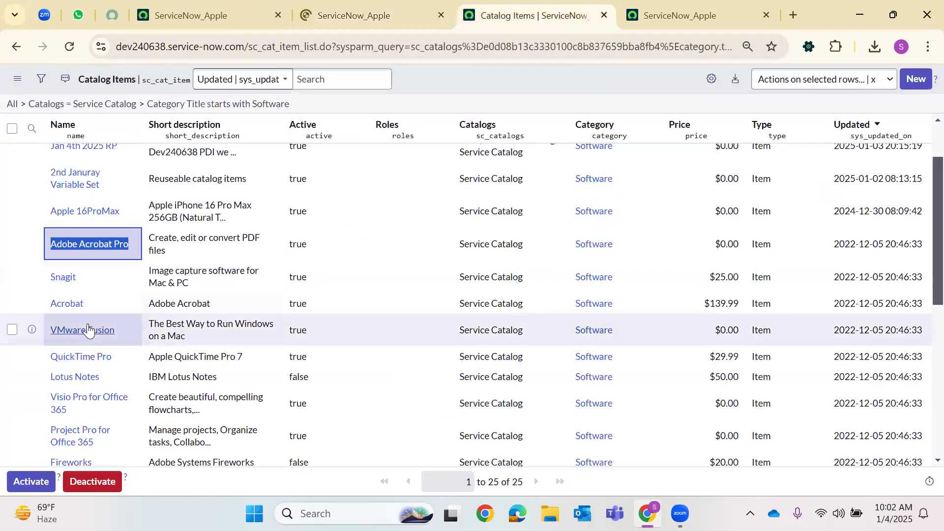
pyautogui.click(669, 14)
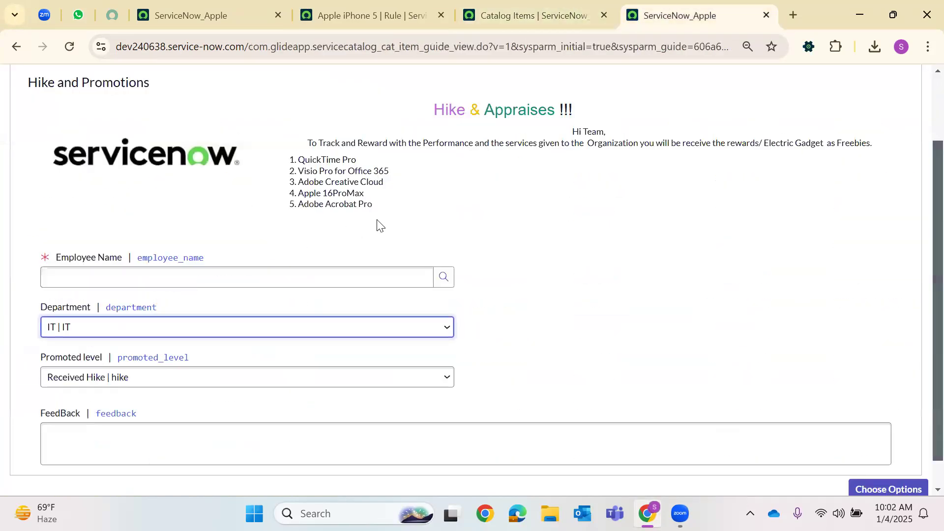
pyautogui.click(374, 13)
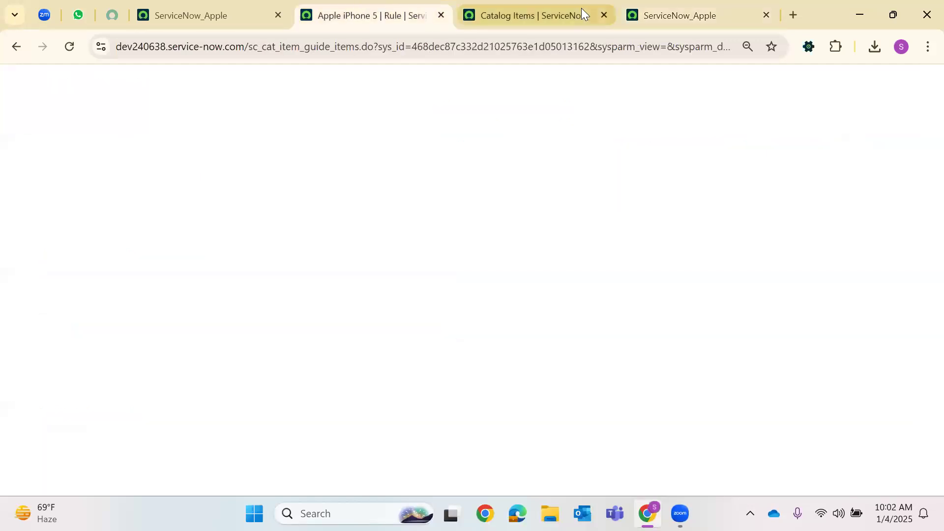
pyautogui.scroll(-2, 421, 229)
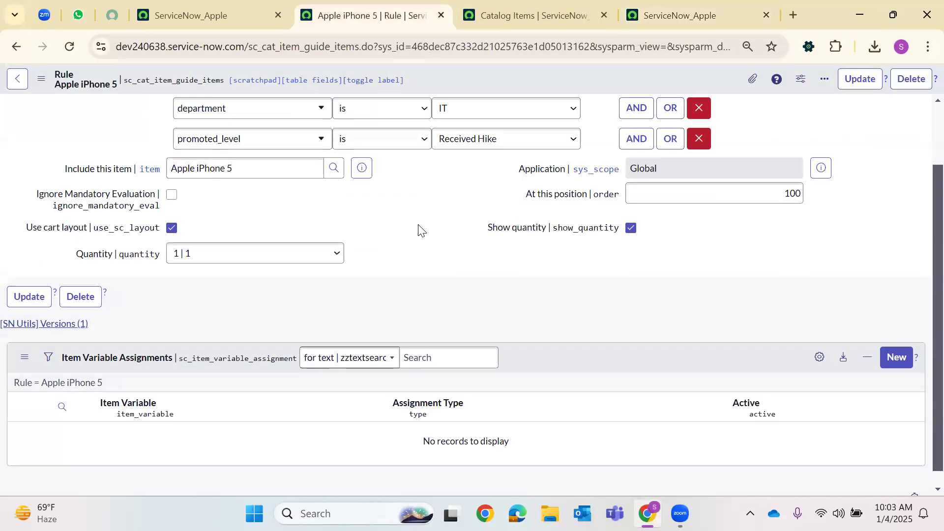
pyautogui.scroll(1, 421, 228)
pyautogui.scroll(1, 854, 122)
pyautogui.click(859, 80)
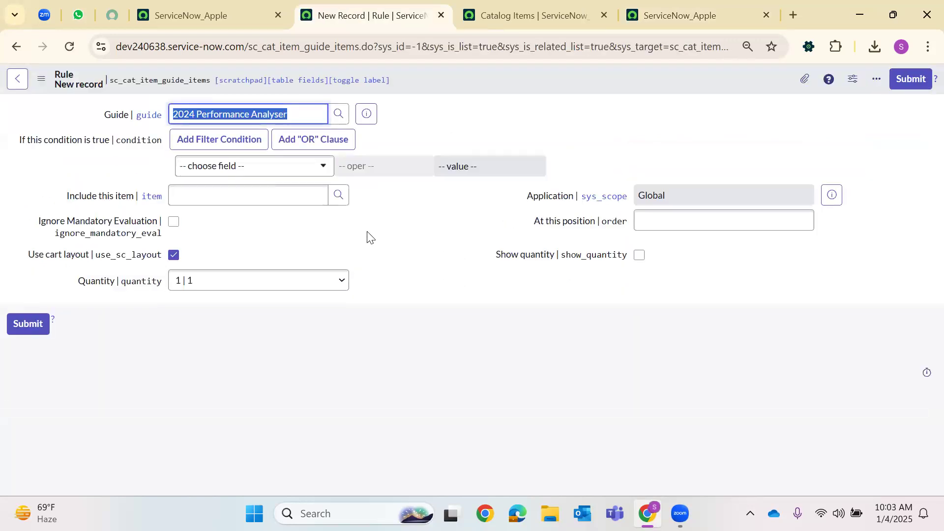
pyautogui.click(370, 238)
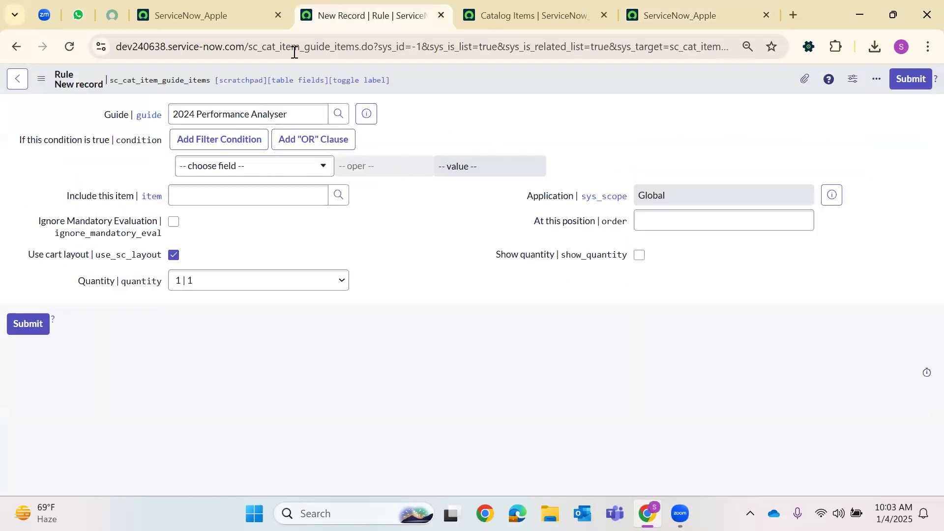
# Reopen the 2024 Performance Analyser order guide from History and start a new Rule base rule
pyautogui.click(217, 24)
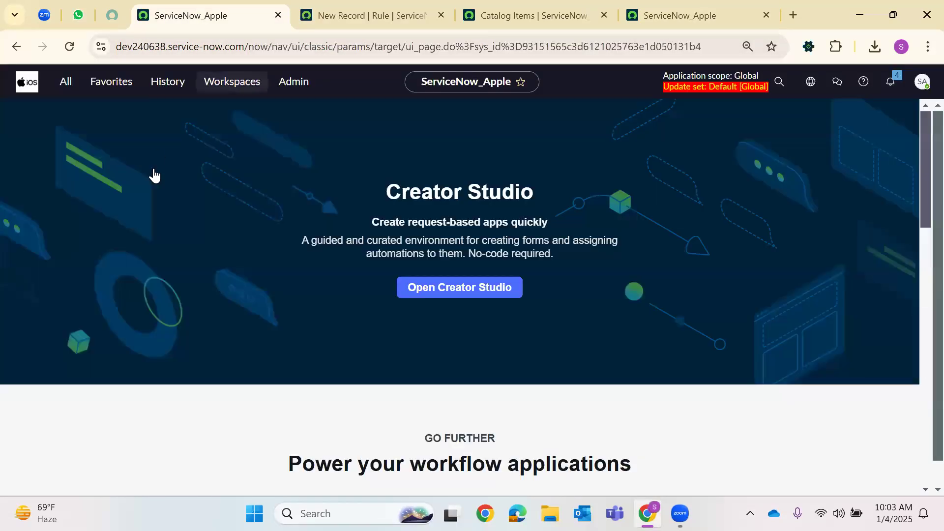
pyautogui.click(168, 81)
pyautogui.click(196, 176)
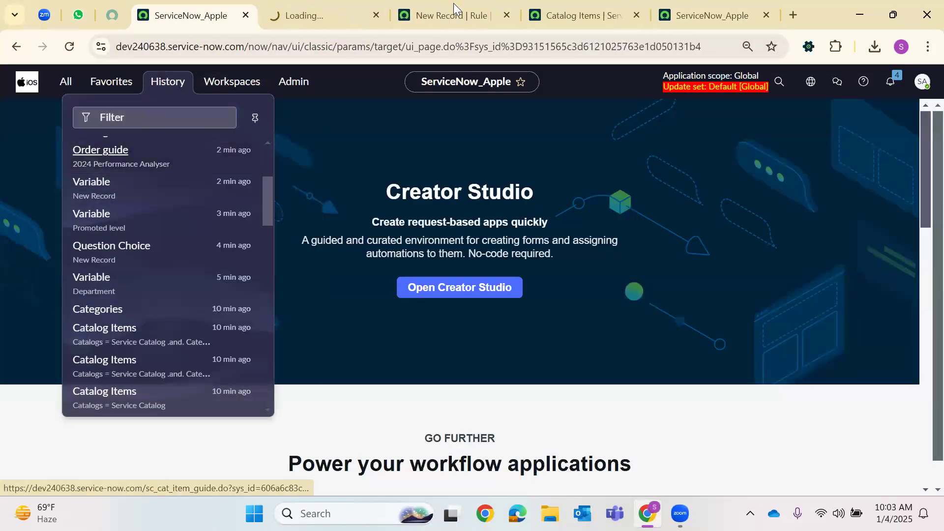
pyautogui.click(502, 17)
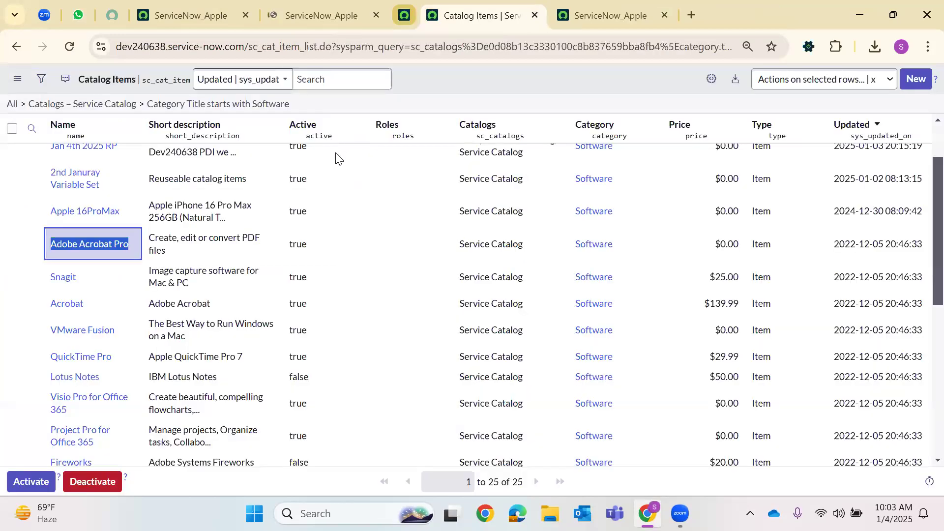
pyautogui.click(330, 15)
pyautogui.scroll(-5, 297, 269)
pyautogui.scroll(-3, 181, 336)
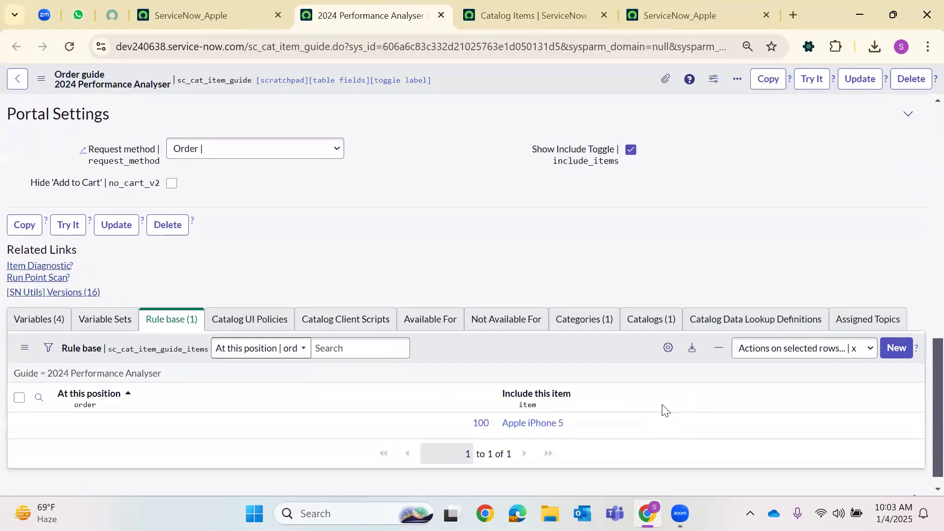
pyautogui.click(883, 350)
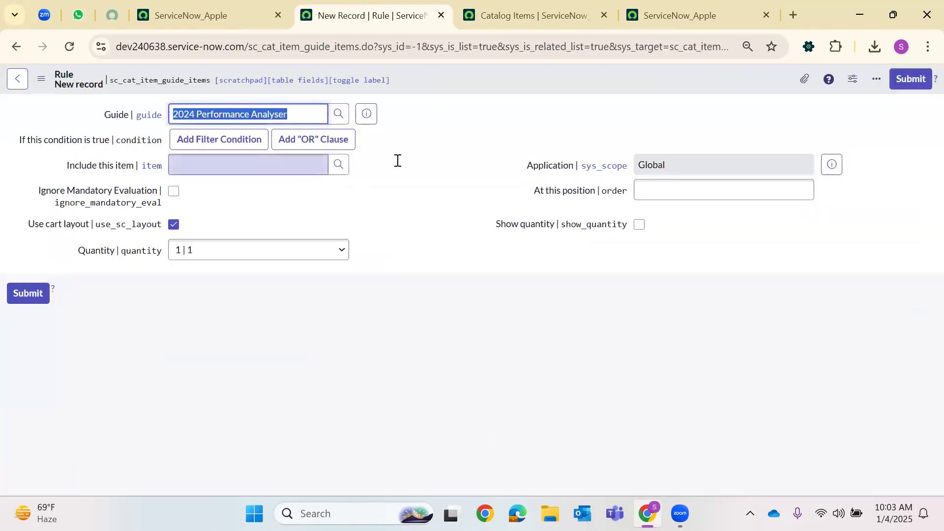
# Set rule conditions department is IT AND promoted_level is Received Hike
pyautogui.click(219, 139)
pyautogui.click(195, 167)
pyautogui.write('depe')
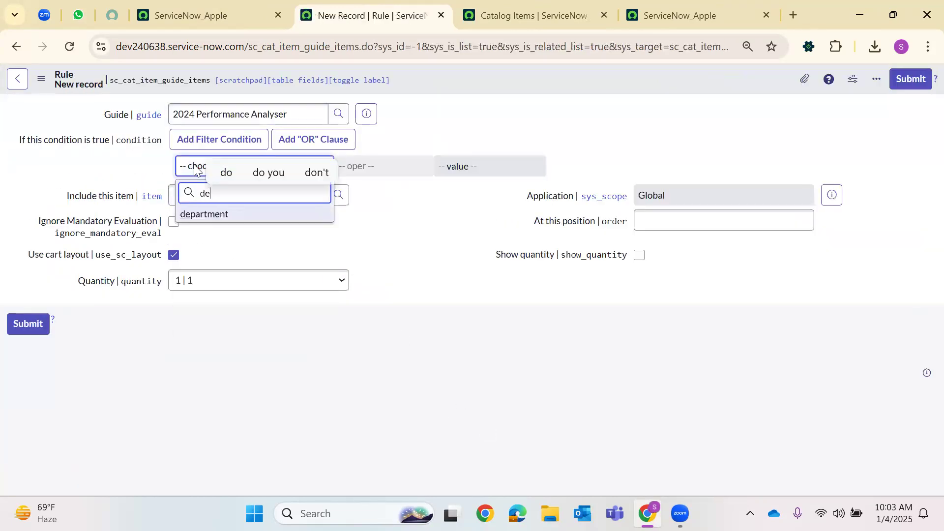
pyautogui.press('BackSpace')
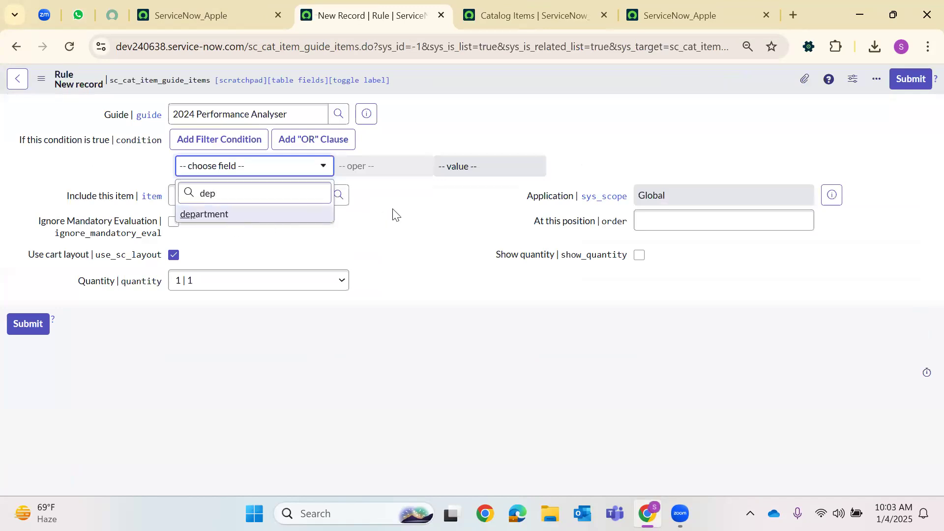
pyautogui.press('Return')
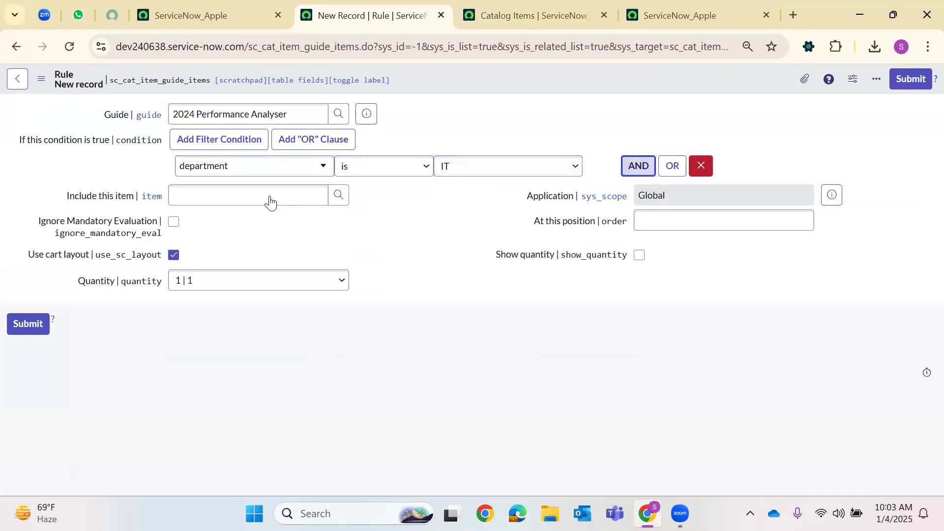
pyautogui.press('Return')
pyautogui.click(236, 215)
pyautogui.write('pro')
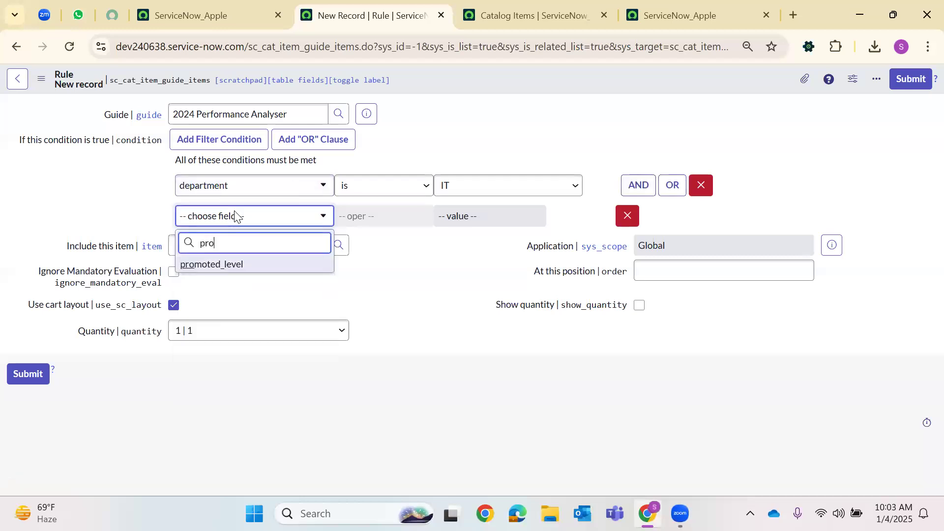
pyautogui.press('Return')
pyautogui.click(479, 222)
pyautogui.click(460, 236)
# Include Acrobat, found by name search, at position 200 and submit the rule
pyautogui.click(339, 245)
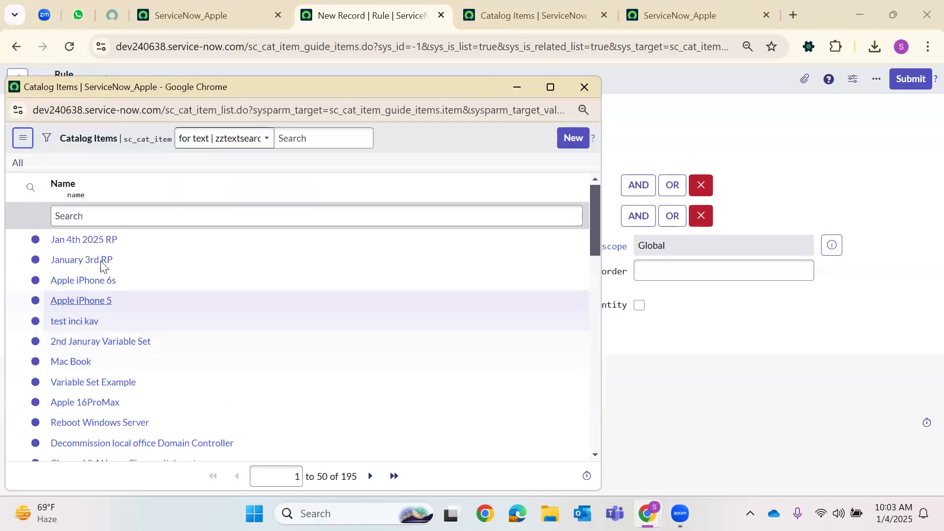
pyautogui.scroll(-3, 197, 192)
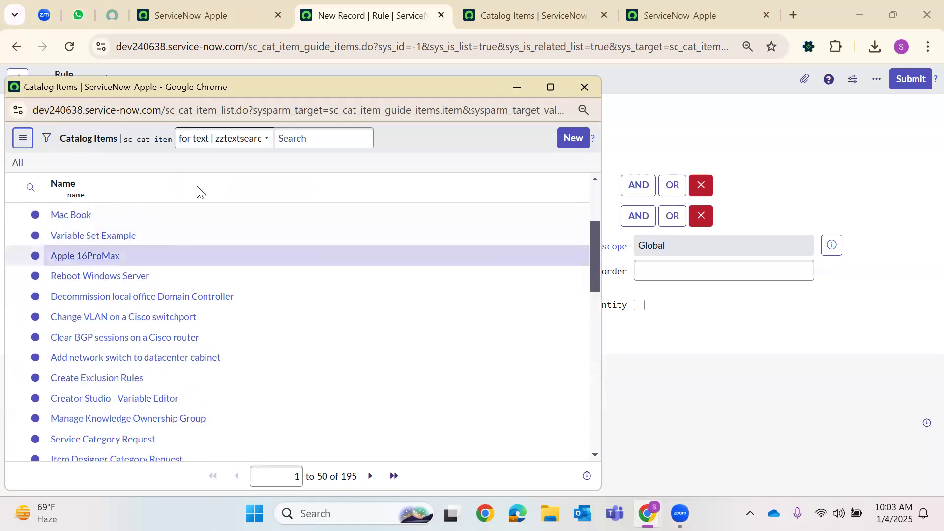
pyautogui.click(31, 188)
pyautogui.click(102, 215)
pyautogui.write('*Acro')
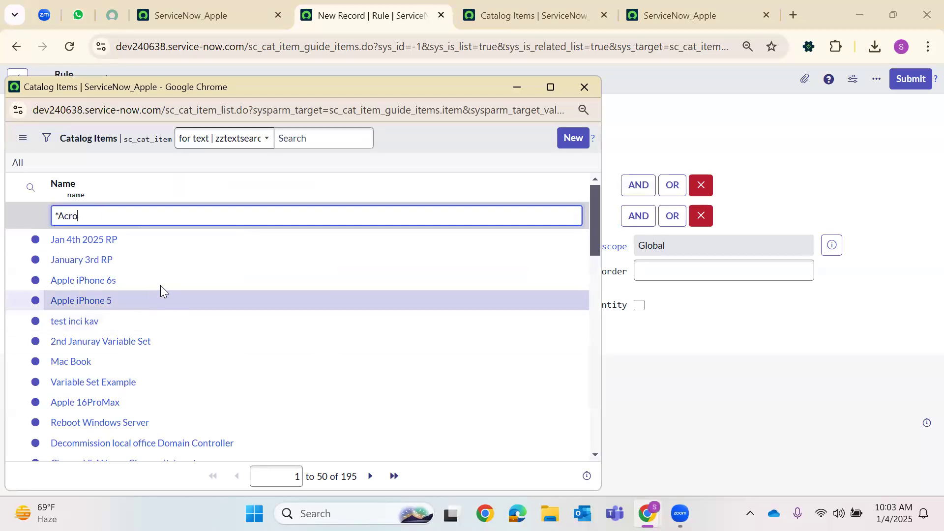
pyautogui.press('Return')
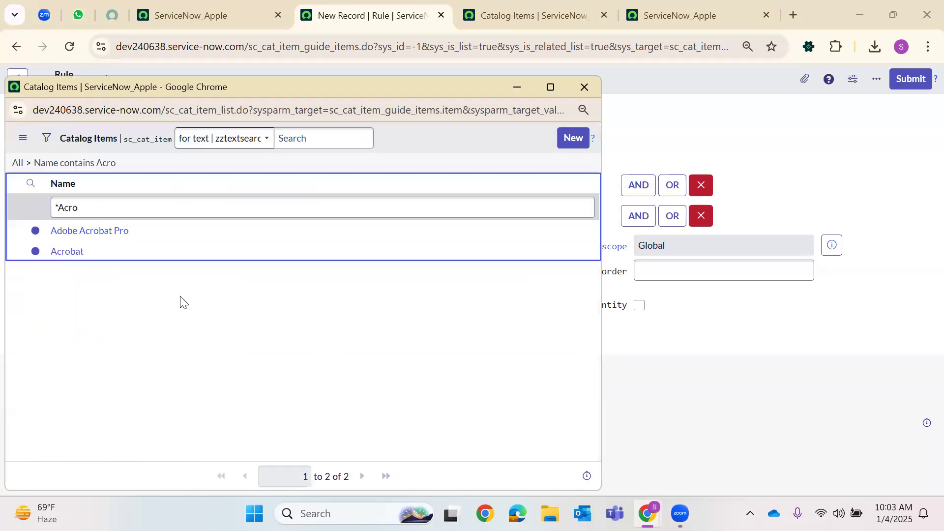
pyautogui.click(81, 258)
pyautogui.click(660, 274)
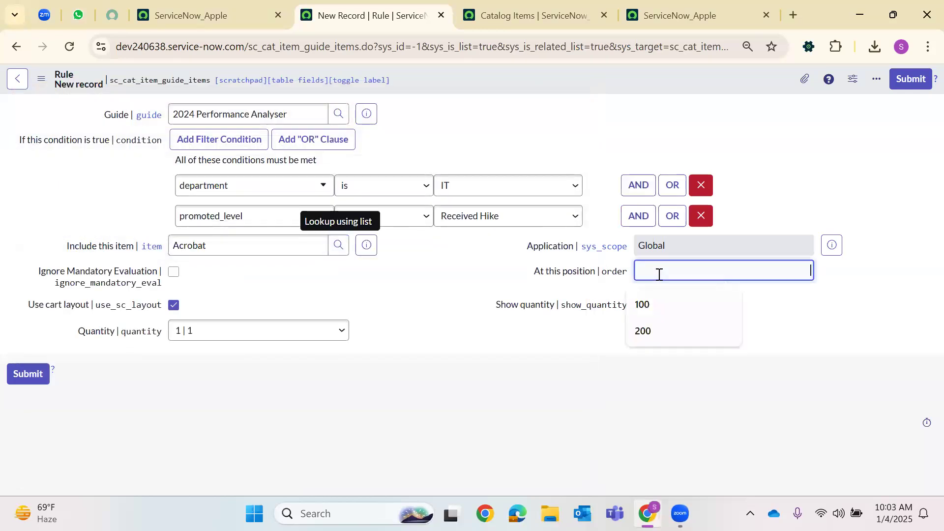
pyautogui.write('200')
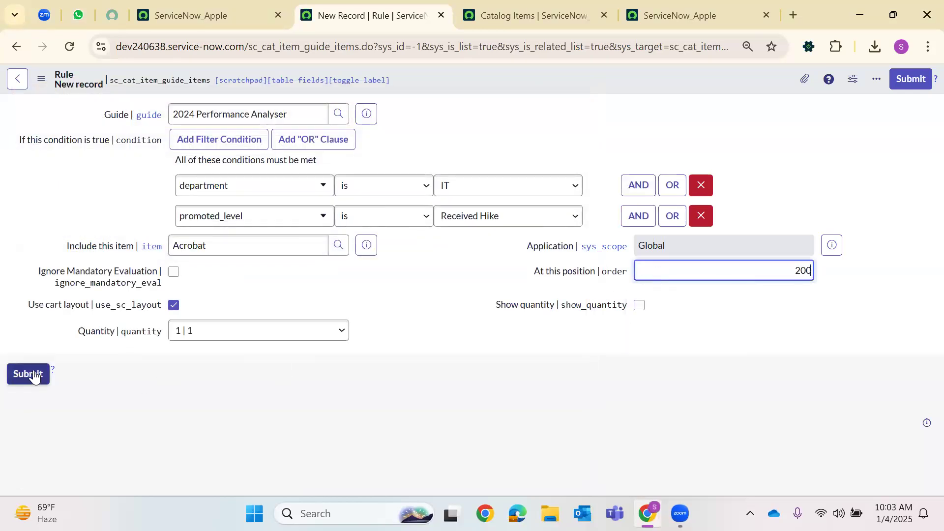
pyautogui.click(30, 375)
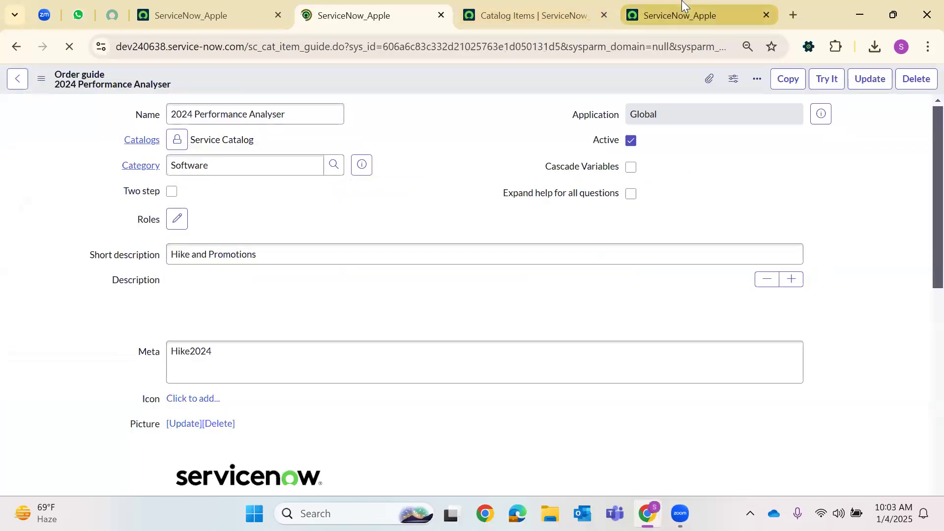
# Set the portal test form's promoted level to Senior Manager
pyautogui.click(682, 9)
pyautogui.click(117, 379)
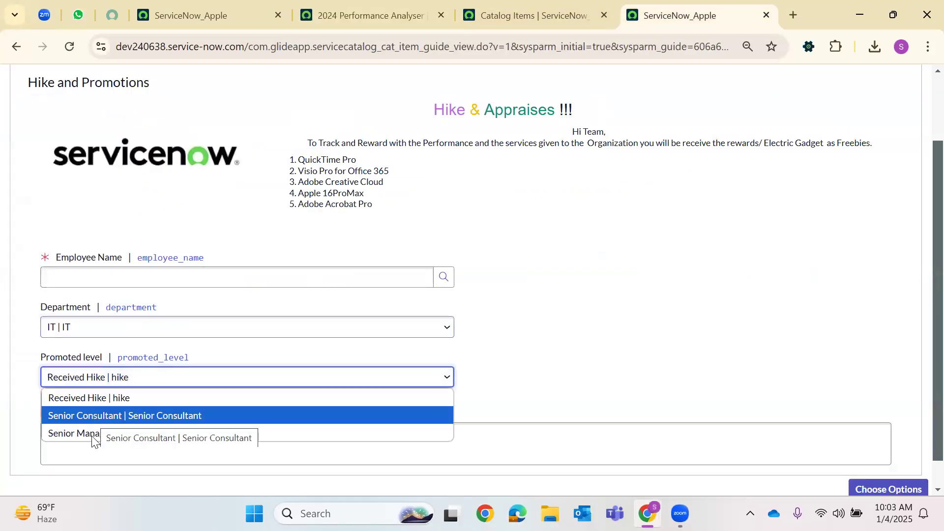
pyautogui.click(94, 433)
pyautogui.hotkey('shift', 'Tab')
# Return to the 2024 Performance Analyser order guide's Rule base section
pyautogui.click(521, 15)
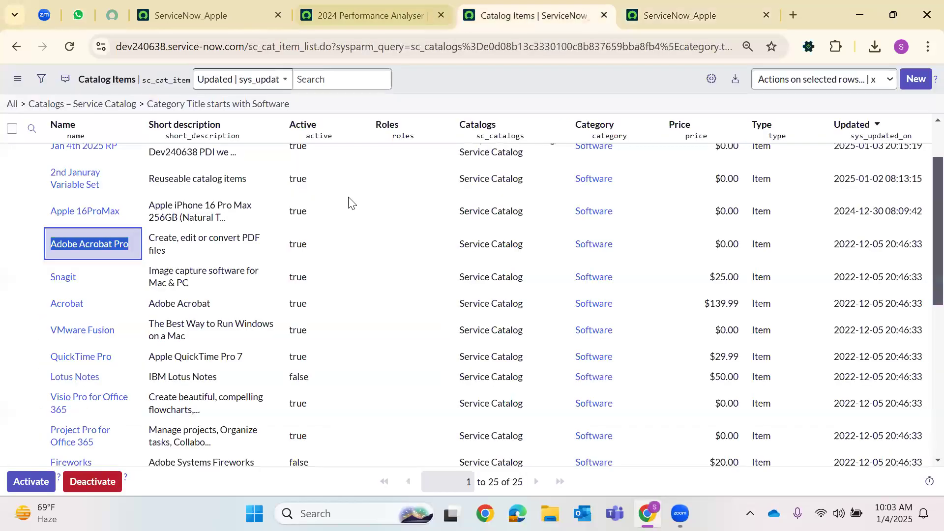
pyautogui.click(393, 11)
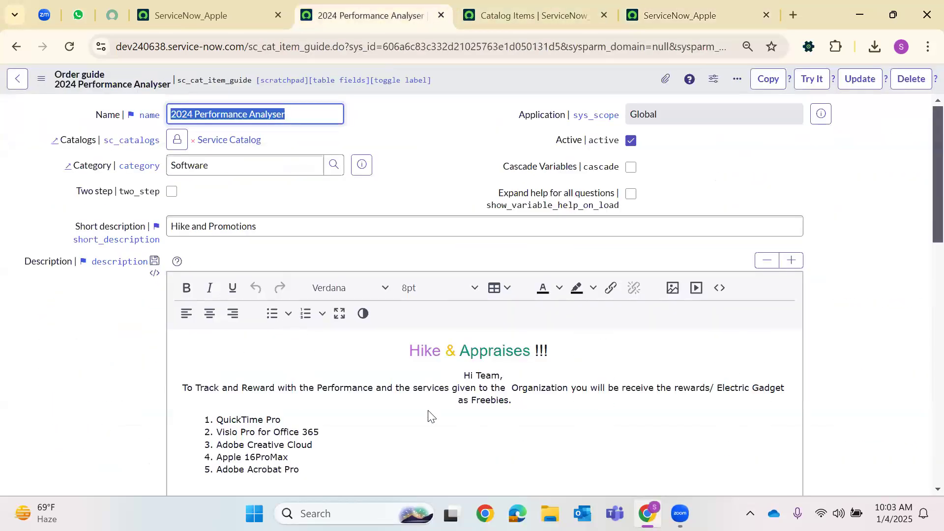
pyautogui.scroll(-15, 430, 416)
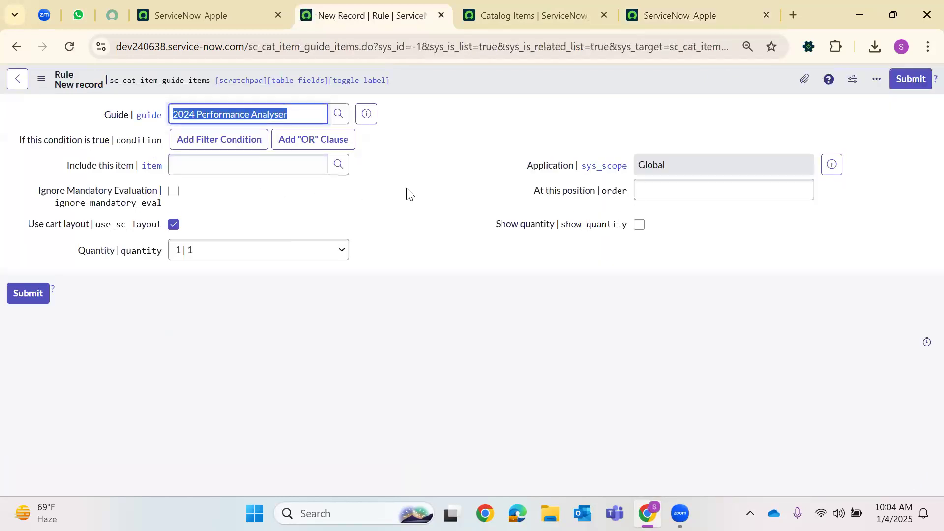
# Set rule conditions department is IT AND promoted_level is Senior Manager
pyautogui.click(289, 170)
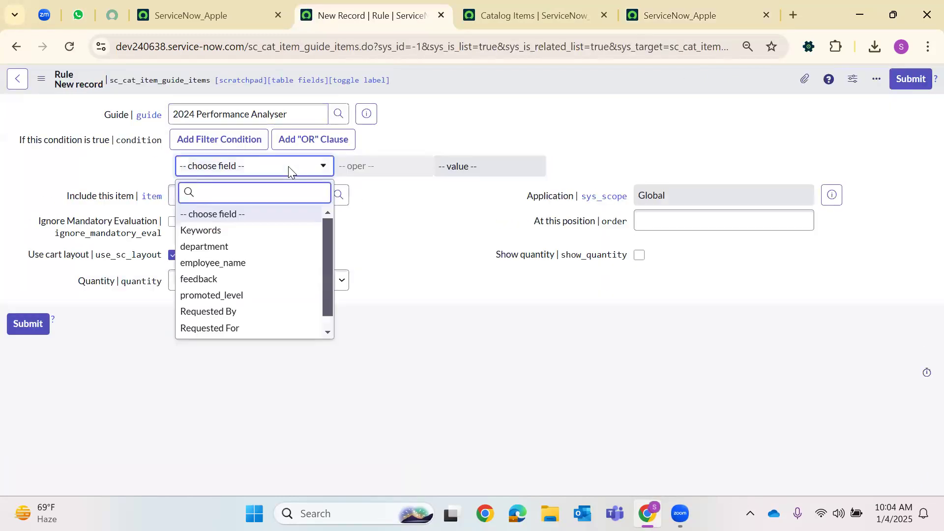
pyautogui.write('dee')
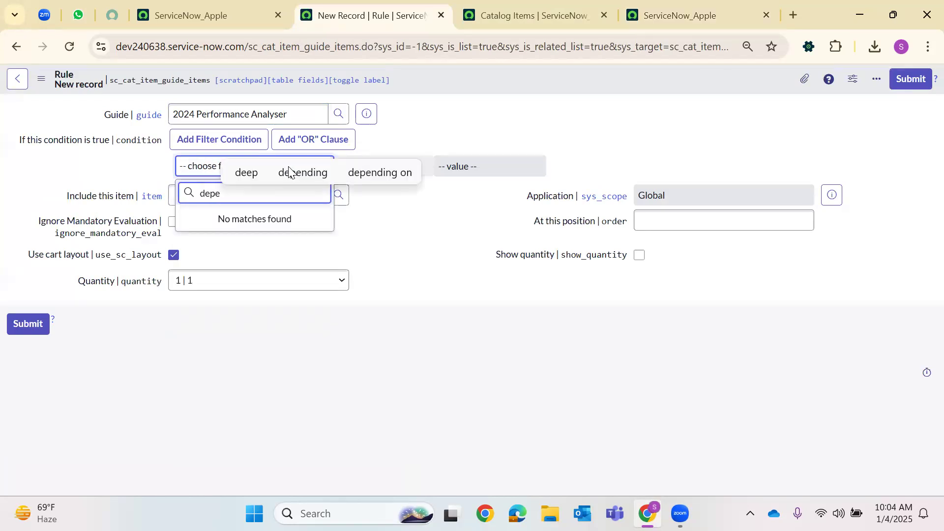
pyautogui.press('BackSpace')
pyautogui.write('p')
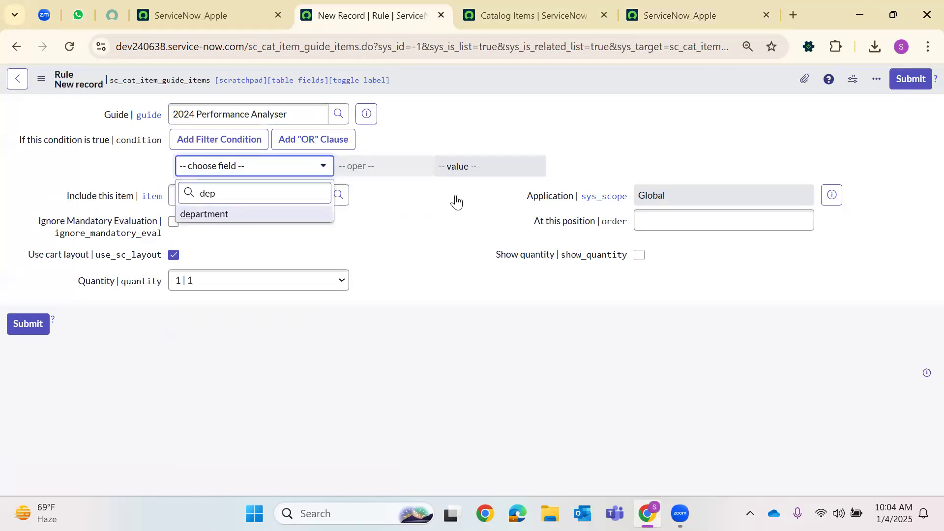
pyautogui.press('Return')
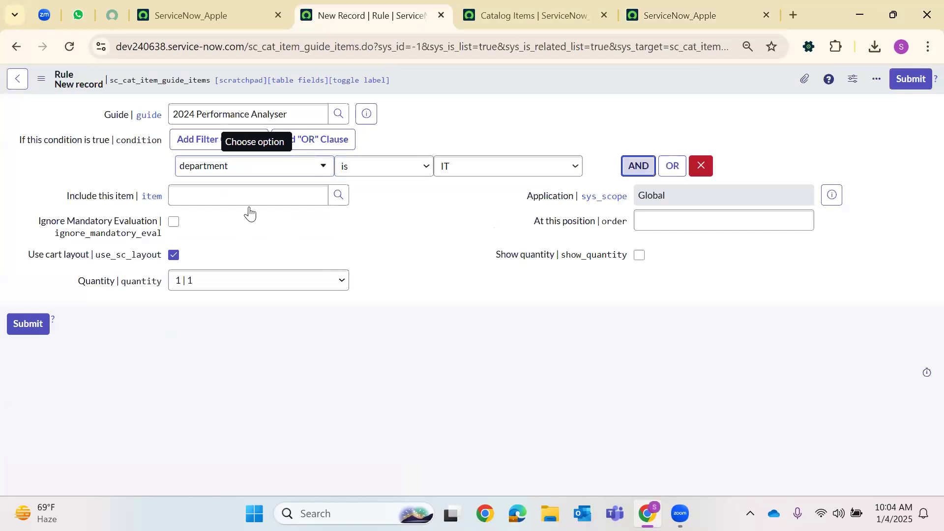
pyautogui.click(235, 219)
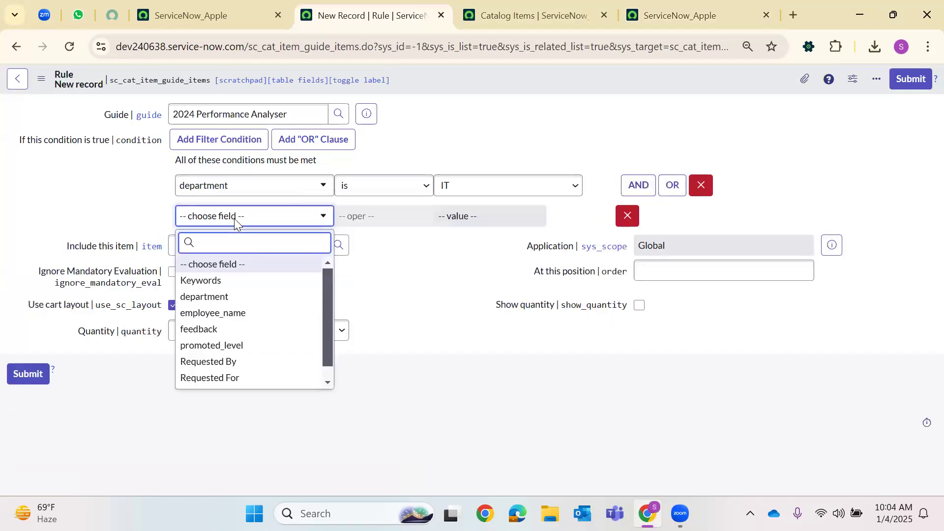
pyautogui.write('pro')
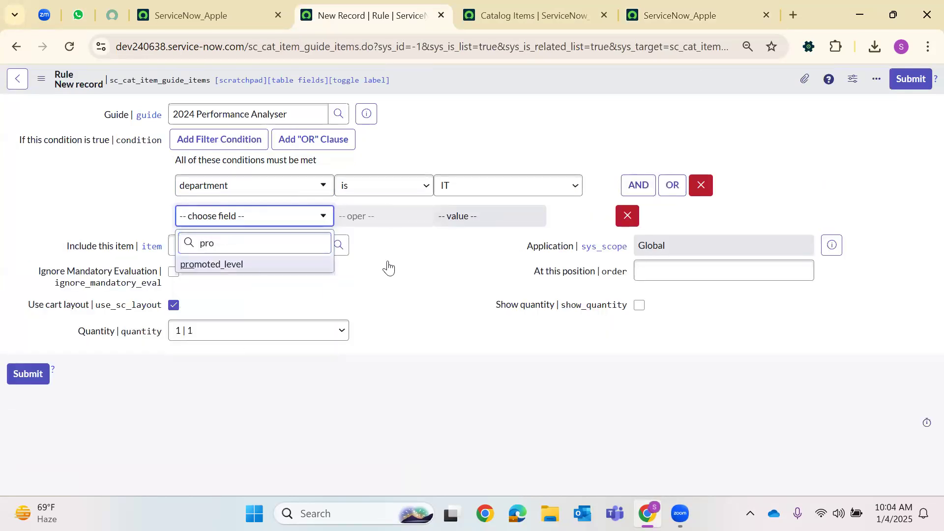
pyautogui.press('Return')
pyautogui.click(449, 219)
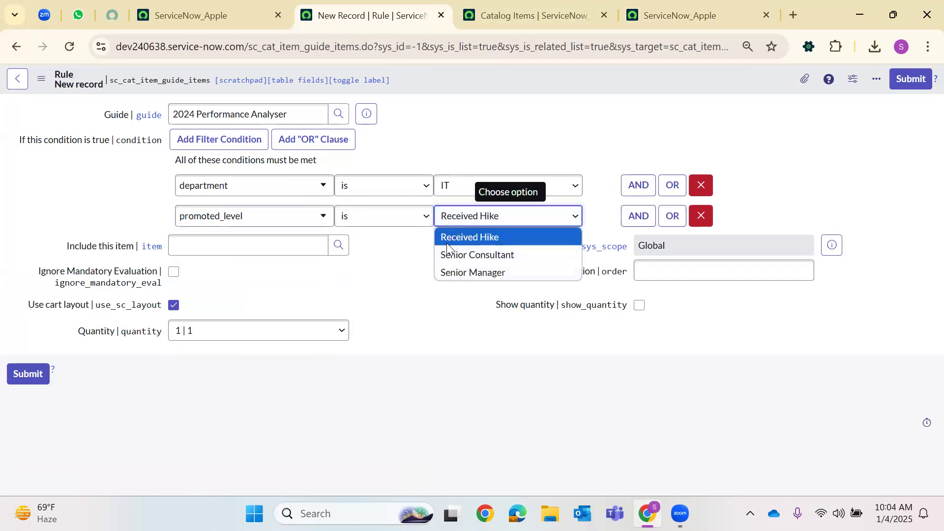
pyautogui.click(443, 271)
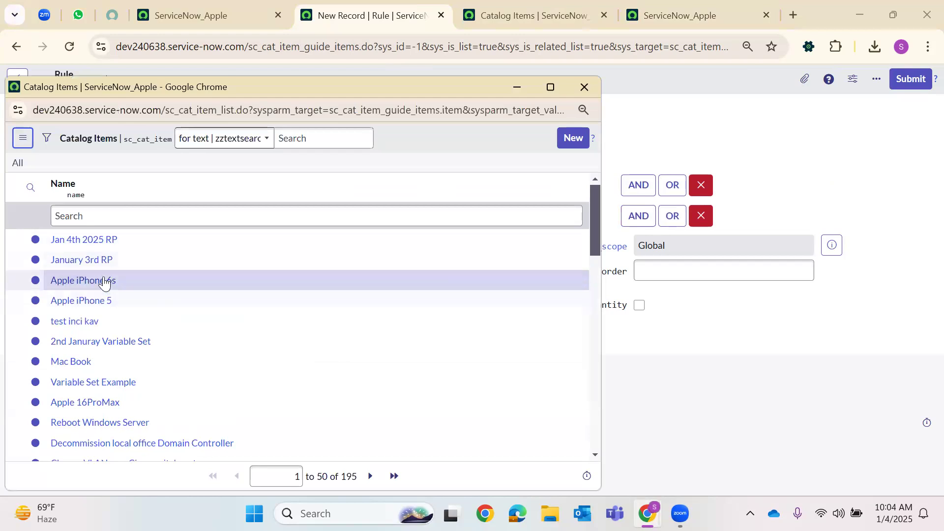
# Include Apple 16ProMax at position 100 and submit the rule
pyautogui.scroll(-1, 103, 364)
pyautogui.click(114, 329)
pyautogui.click(699, 272)
pyautogui.write('1')
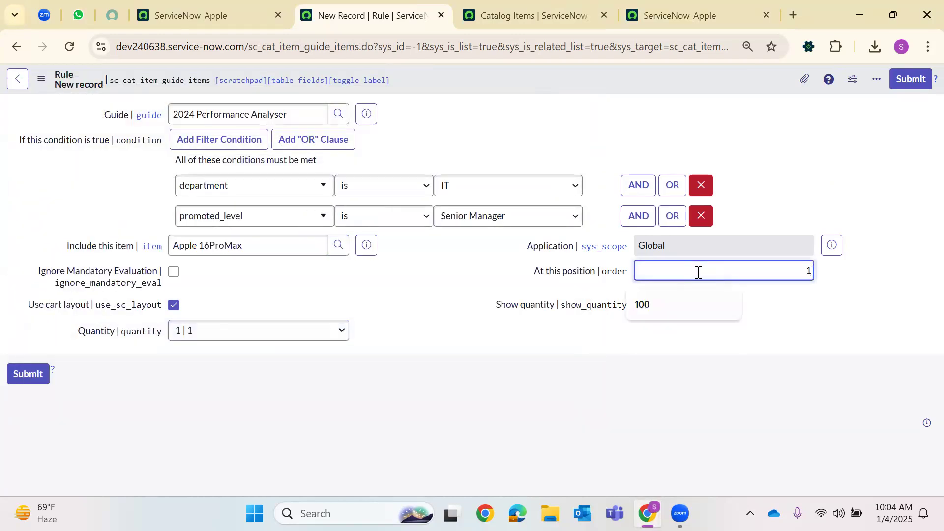
pyautogui.write('00')
pyautogui.click(42, 379)
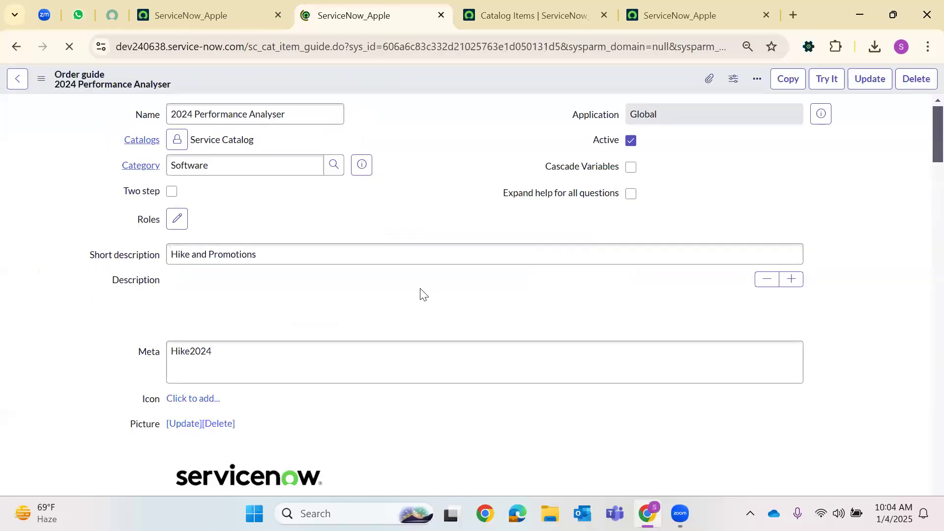
# Give the new rule conditions department is IT AND promoted_level is Senior Manager
pyautogui.scroll(-5, 398, 246)
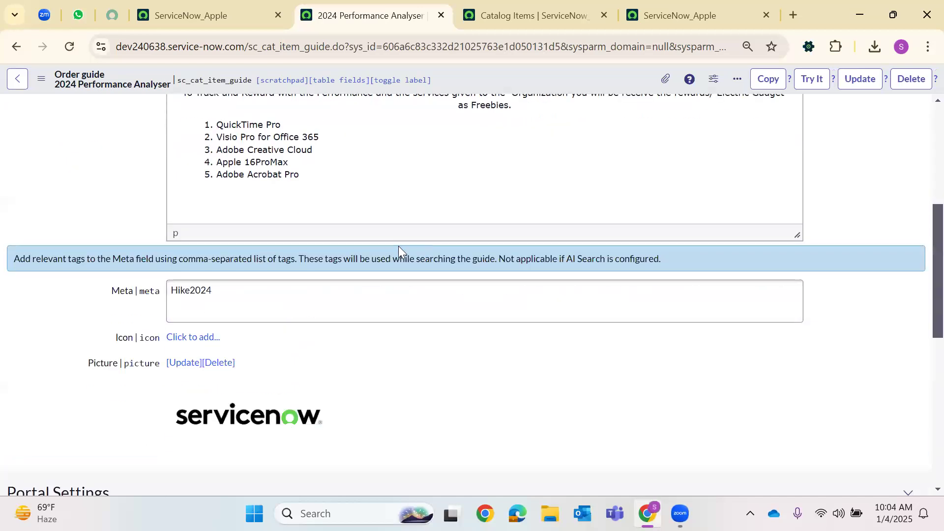
pyautogui.scroll(-9, 399, 246)
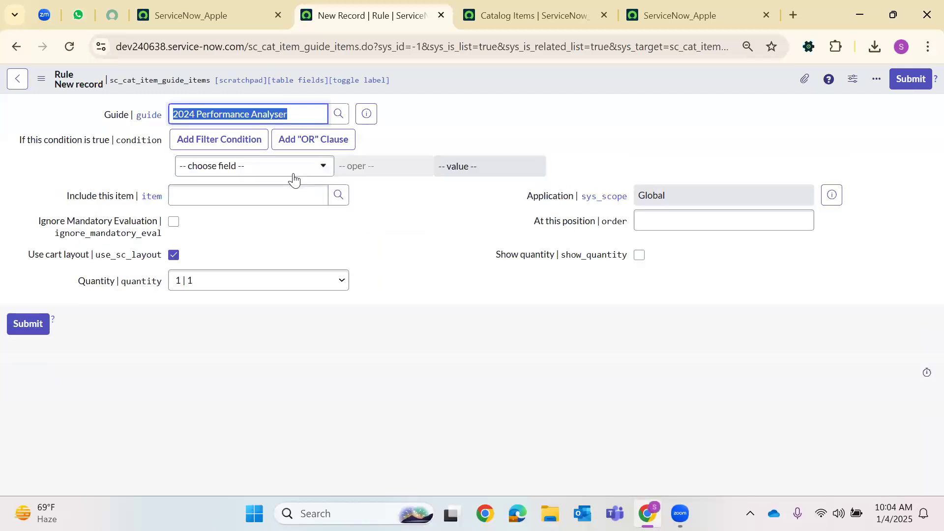
pyautogui.click(294, 172)
pyautogui.write('dep')
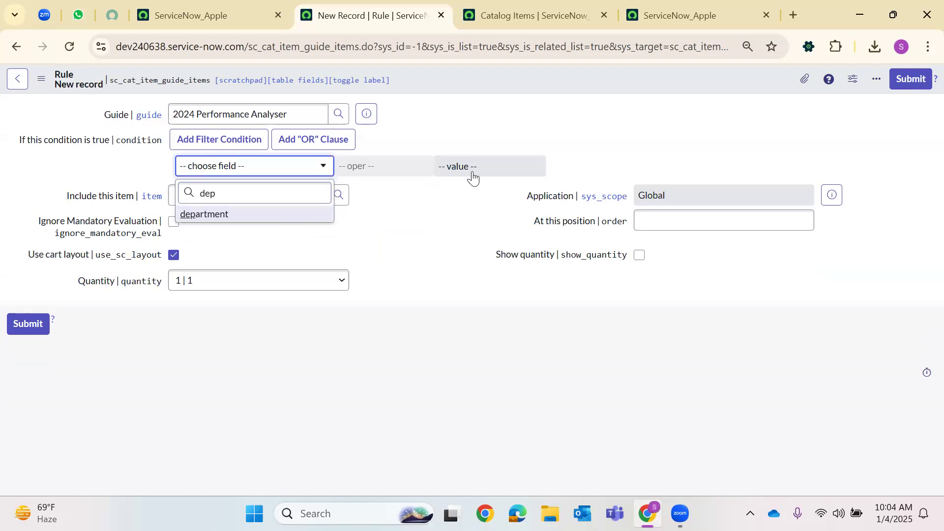
pyautogui.press('Return')
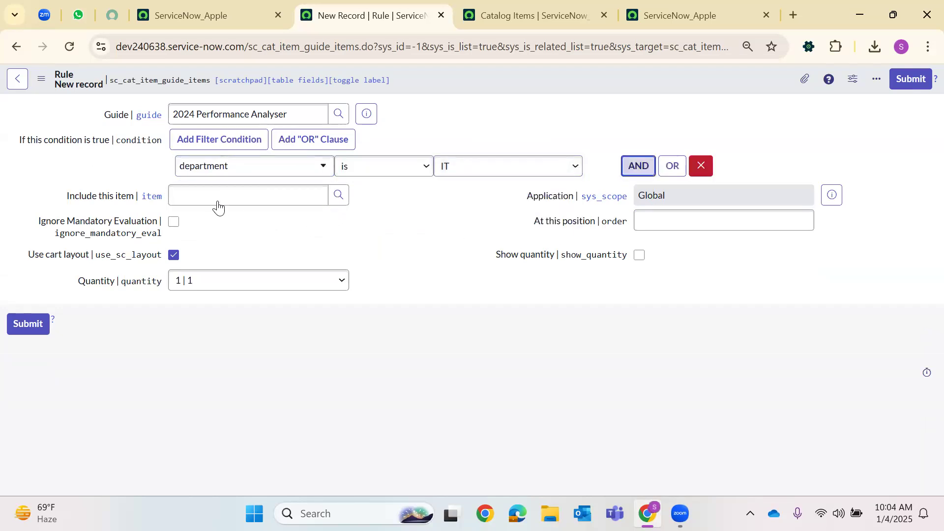
pyautogui.click(228, 216)
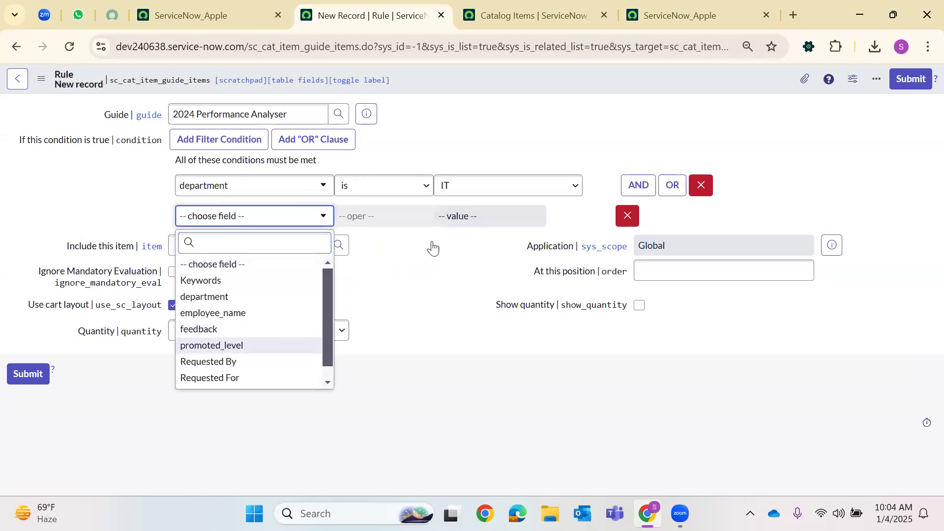
pyautogui.press('Return')
pyautogui.click(470, 219)
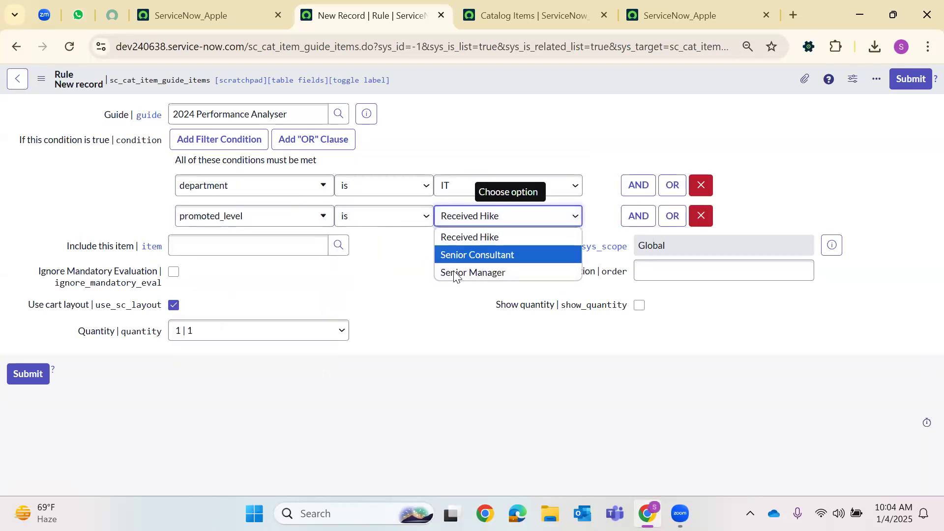
pyautogui.click(455, 273)
# Include New LDAP Server at position 200 and save the rule, staying on it
pyautogui.click(336, 249)
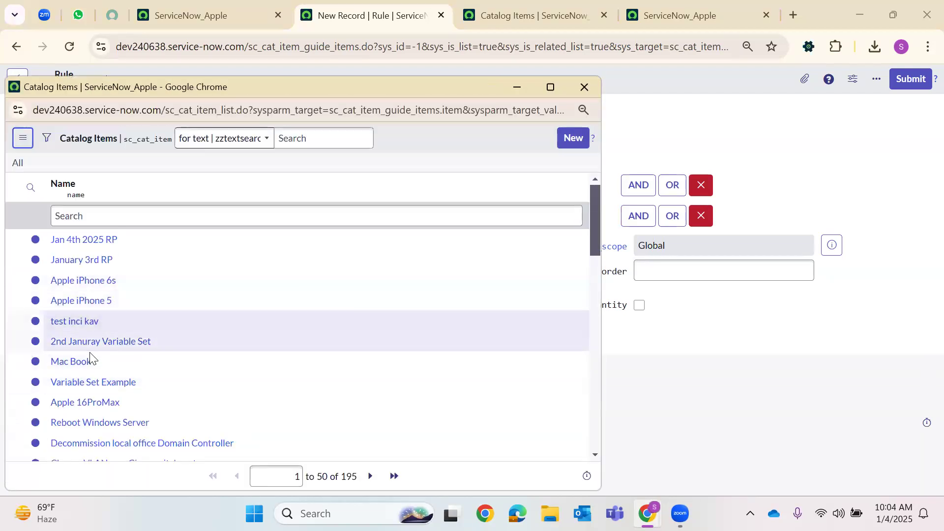
pyautogui.scroll(-3, 84, 363)
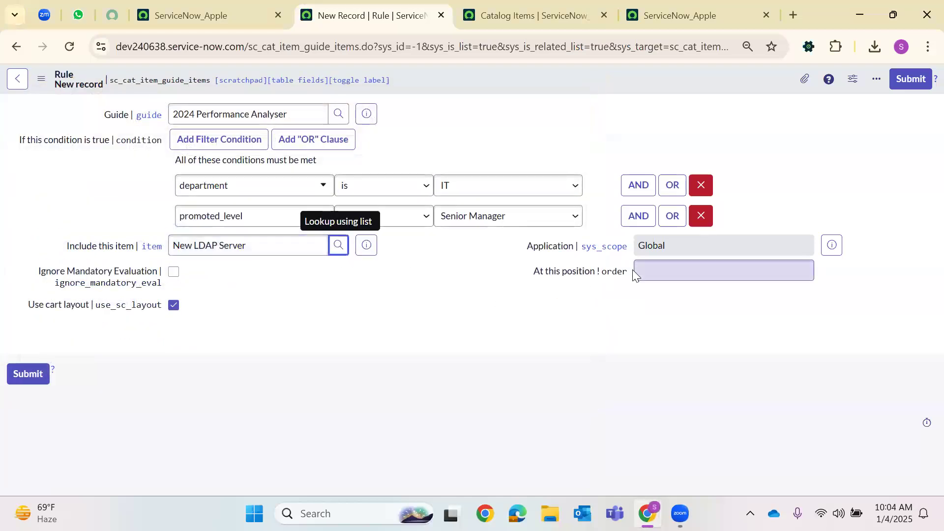
pyautogui.click(650, 274)
pyautogui.write('200')
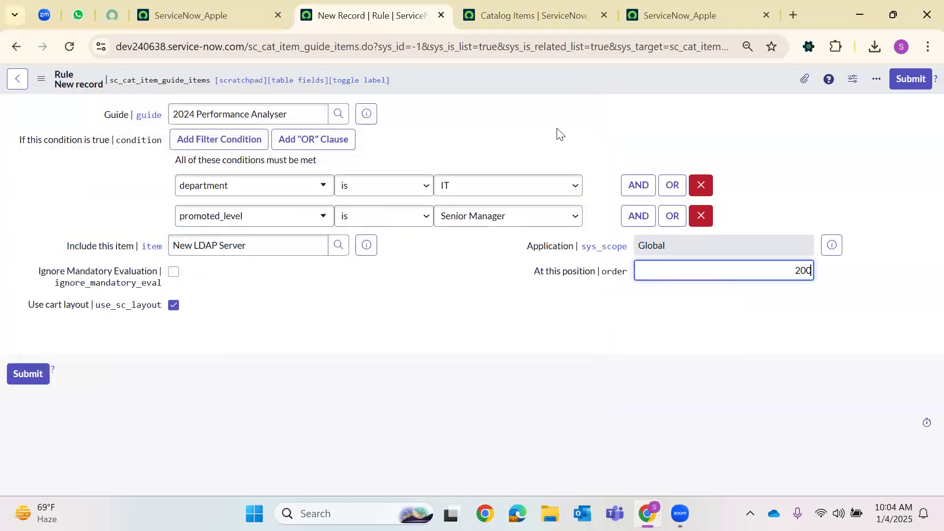
pyautogui.rightClick(545, 77)
pyautogui.click(561, 82)
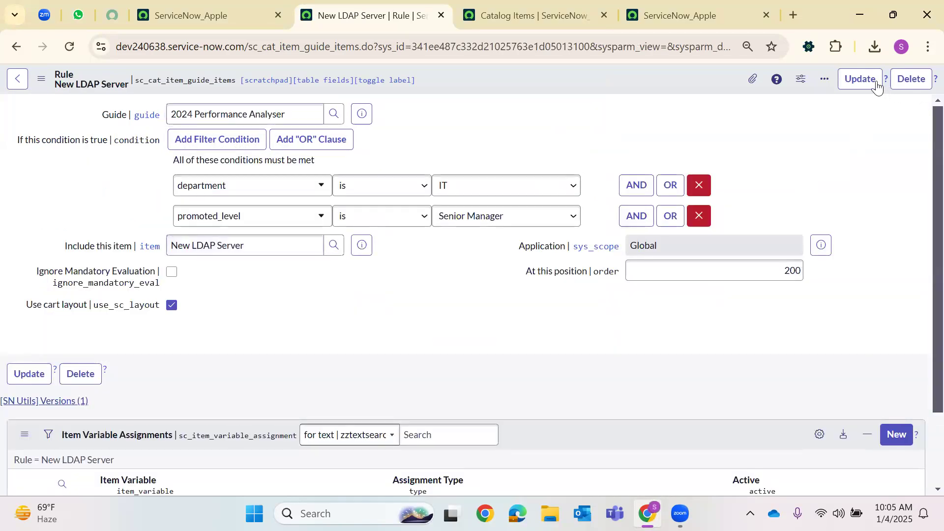
# Set the portal test order's department to Operations
pyautogui.click(695, 8)
pyautogui.click(164, 334)
pyautogui.click(164, 334)
pyautogui.click(118, 377)
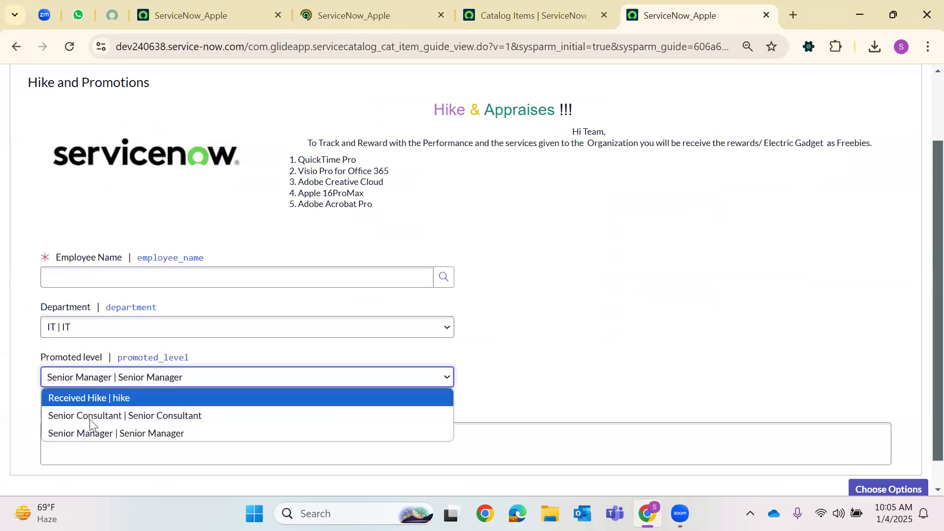
pyautogui.click(124, 325)
pyautogui.click(120, 365)
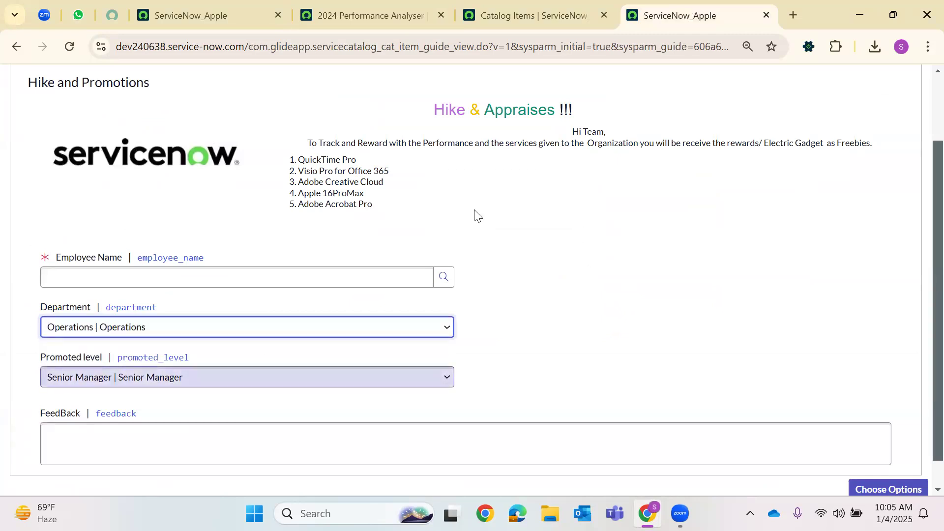
# Return to the 2024 Performance Analyser order guide's Rule base section
pyautogui.click(507, 6)
pyautogui.click(385, 6)
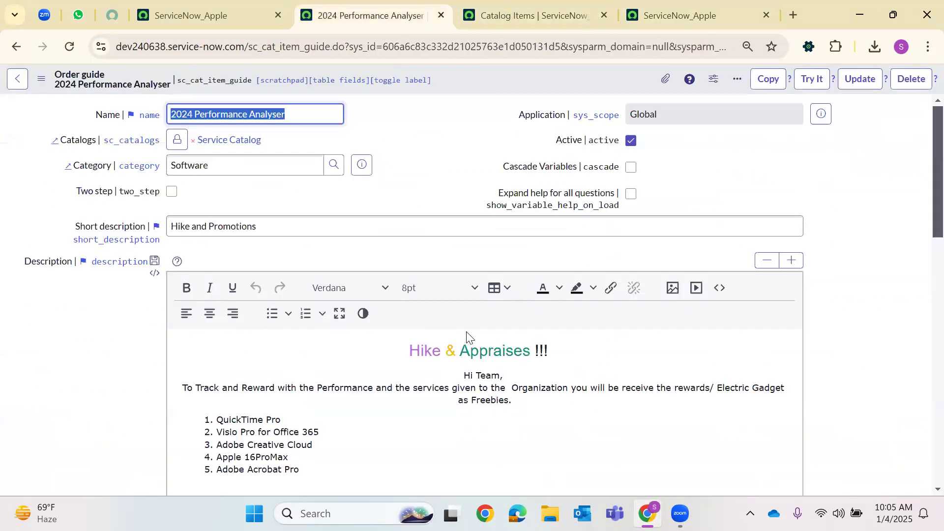
pyautogui.scroll(-15, 615, 363)
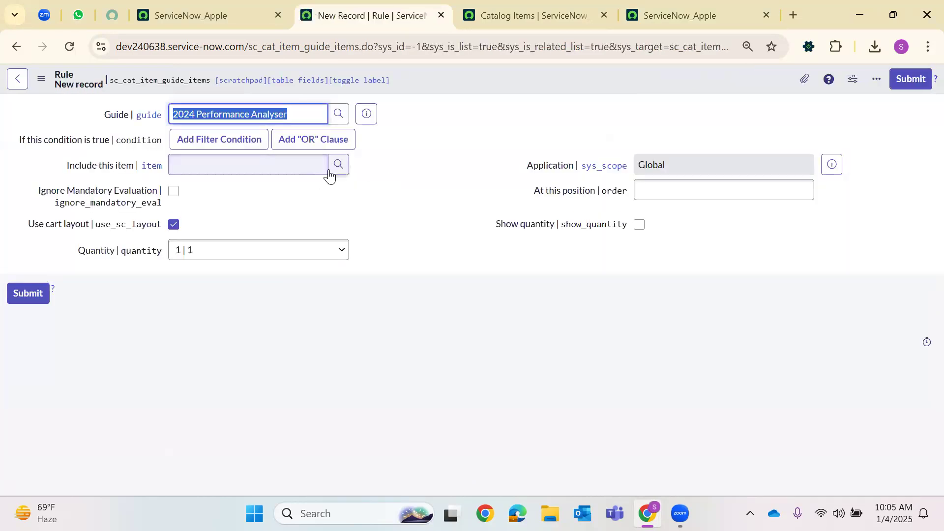
# Set rule conditions department is Operations AND promoted_level is Senior Manager
pyautogui.click(183, 143)
pyautogui.click(200, 167)
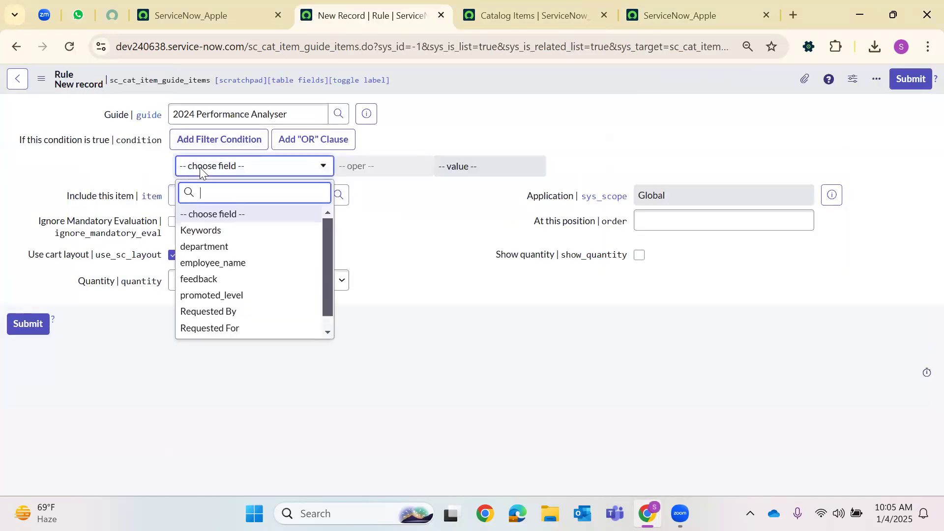
pyautogui.write('dep')
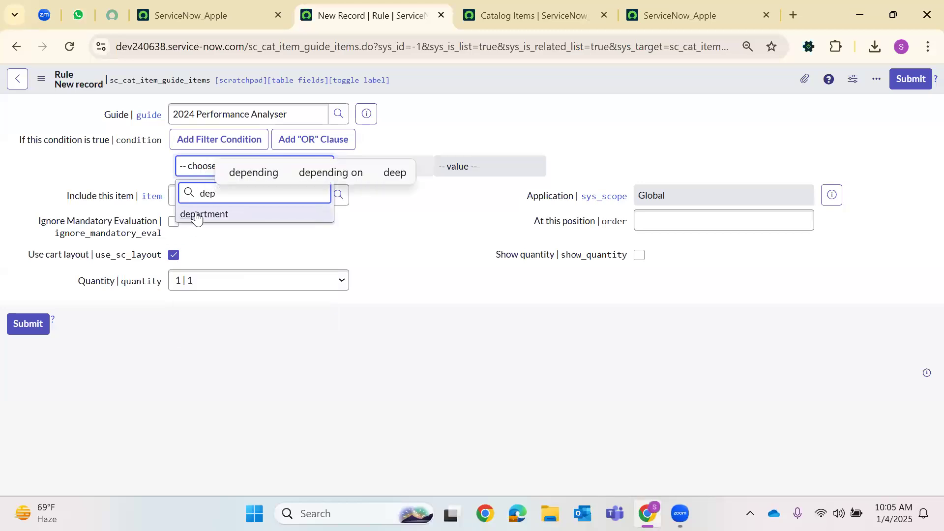
pyautogui.press('Return')
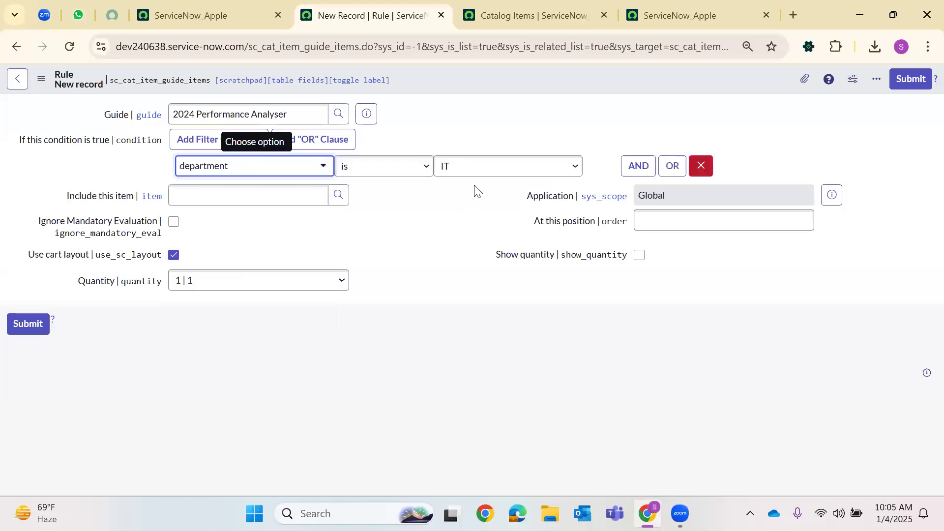
pyautogui.click(500, 173)
pyautogui.press('Return')
pyautogui.press('Tab')
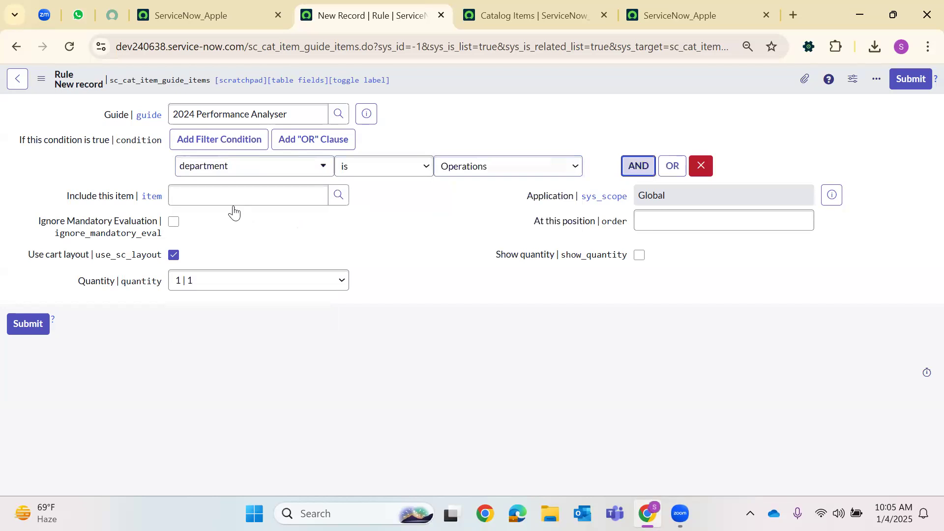
pyautogui.press('Return')
pyautogui.click(181, 221)
pyautogui.write('pro')
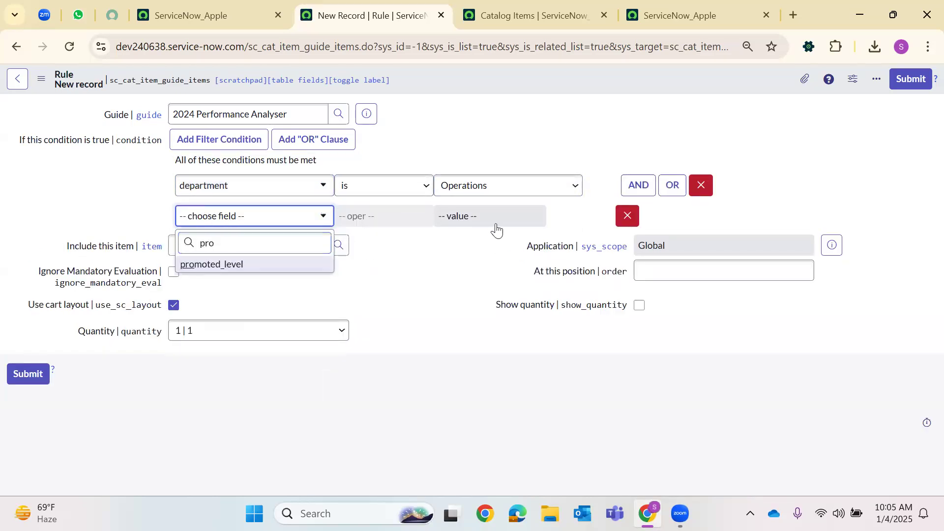
pyautogui.press('Return')
pyautogui.click(499, 223)
pyautogui.click(470, 270)
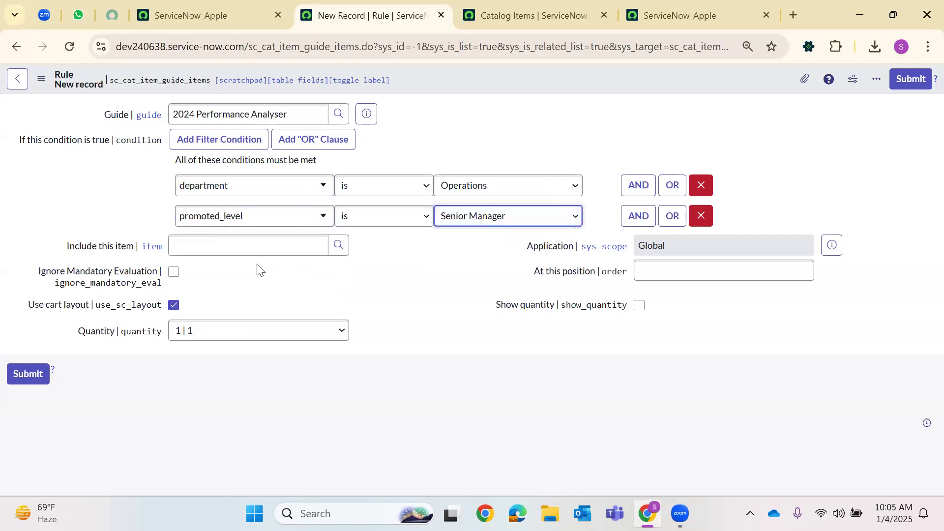
# Include Apple 16ProMax at position 100 and submit the rule
pyautogui.click(339, 246)
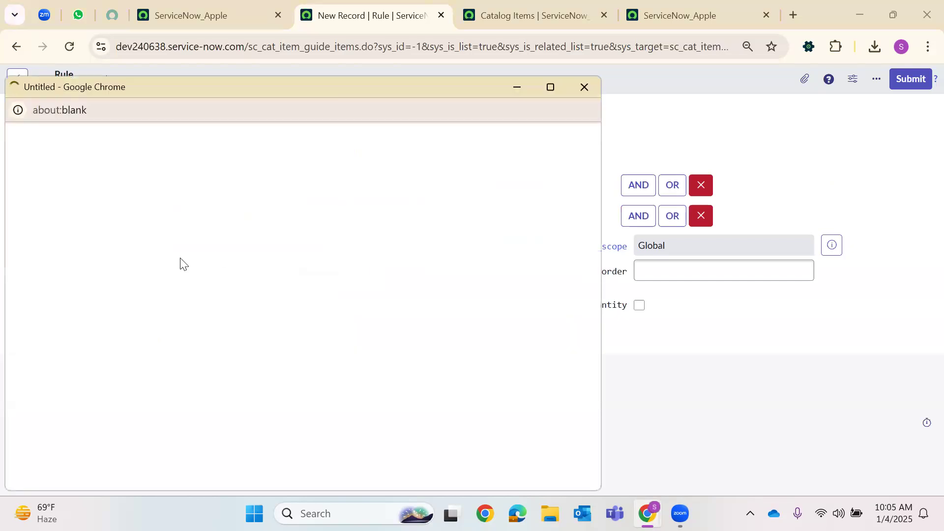
pyautogui.scroll(-2, 98, 295)
pyautogui.scroll(2, 101, 281)
pyautogui.scroll(-2, 101, 295)
pyautogui.click(99, 330)
pyautogui.click(705, 280)
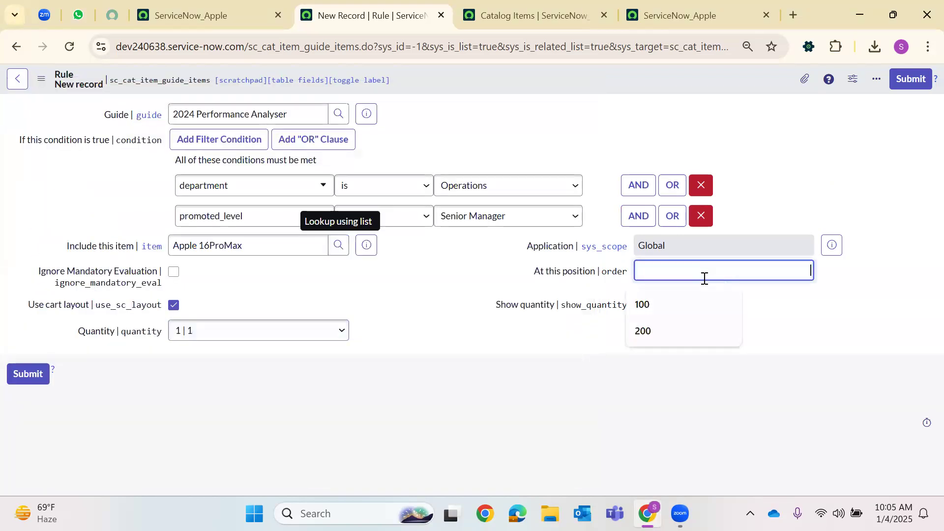
pyautogui.write('1')
pyautogui.click(47, 375)
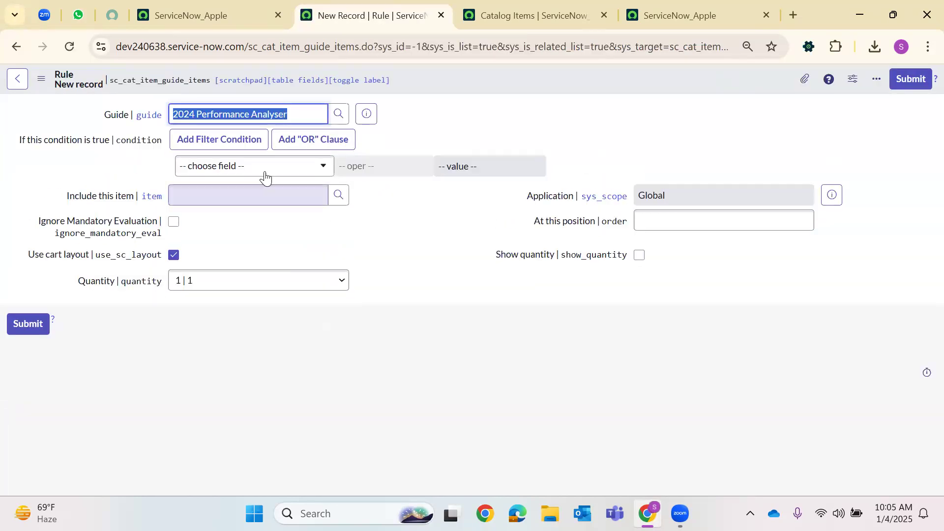
# Set the rule conditions to department is Operations and promoted_level is Senior Manager
pyautogui.click(265, 171)
pyautogui.write('de')
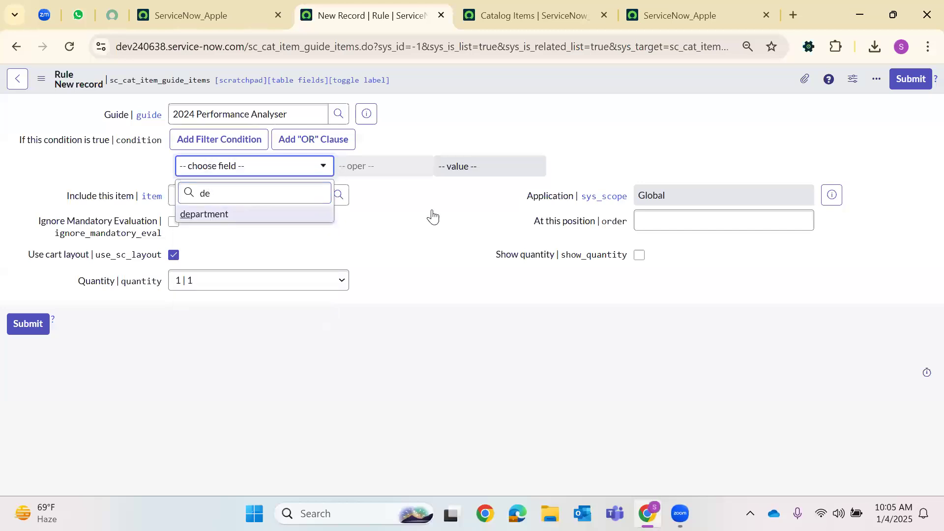
pyautogui.press('Return')
pyautogui.click(477, 167)
pyautogui.click(484, 206)
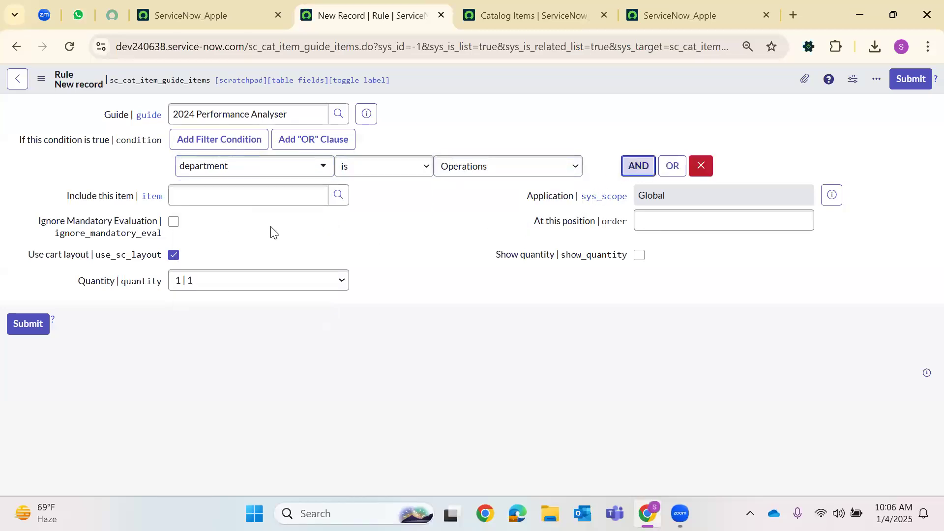
pyautogui.click(256, 215)
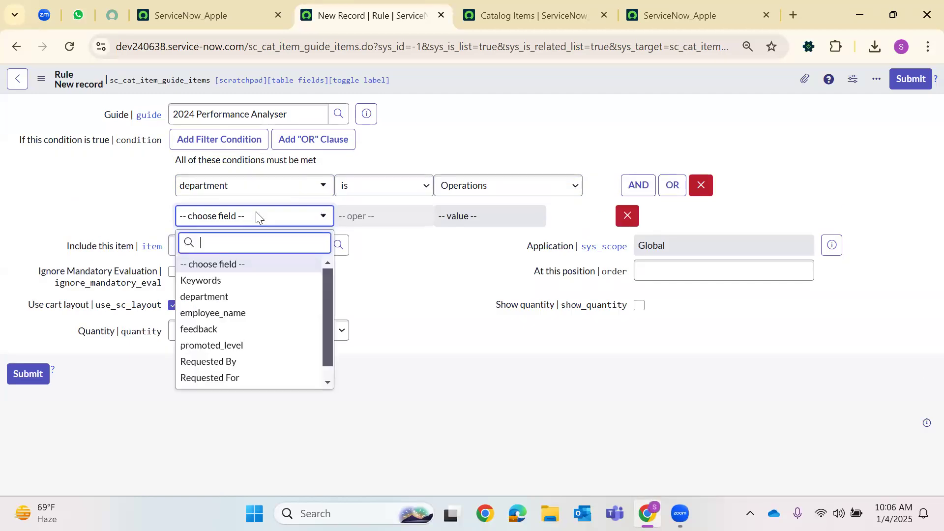
pyautogui.write('pro')
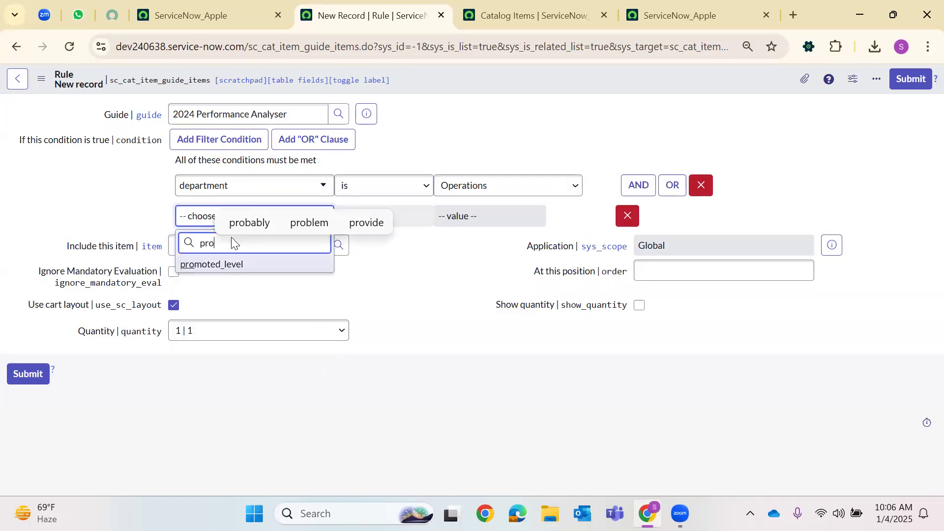
pyautogui.press('Return')
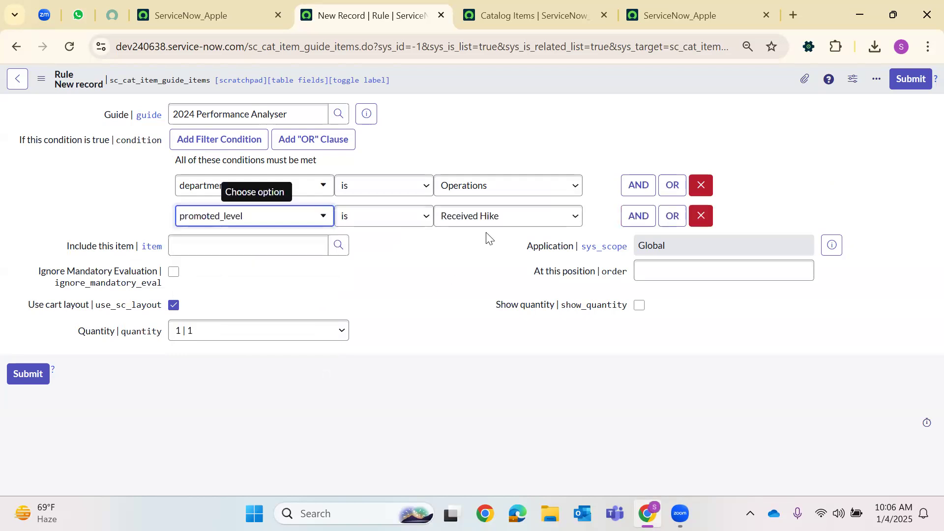
pyautogui.click(500, 221)
pyautogui.click(472, 271)
# Include Mac Book in the rule at order 200 and submit it
pyautogui.click(339, 248)
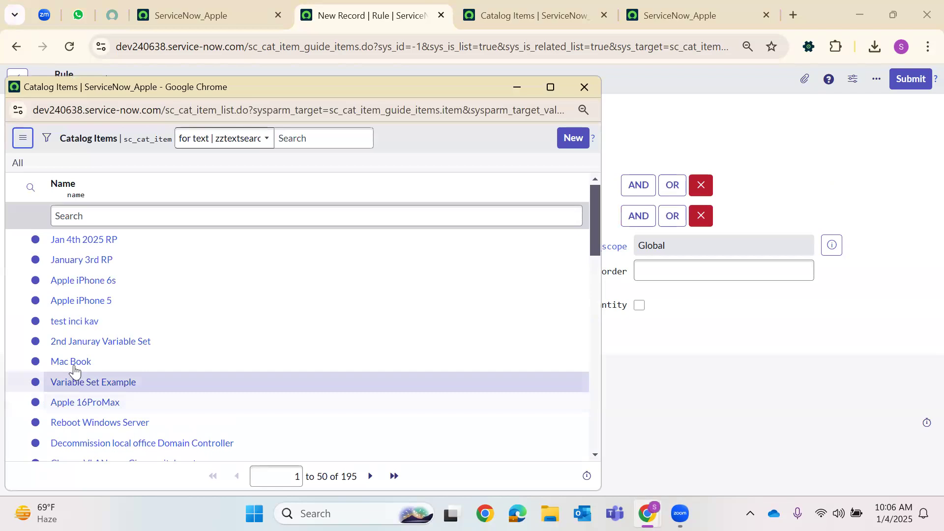
pyautogui.click(72, 354)
pyautogui.click(659, 274)
pyautogui.write('2')
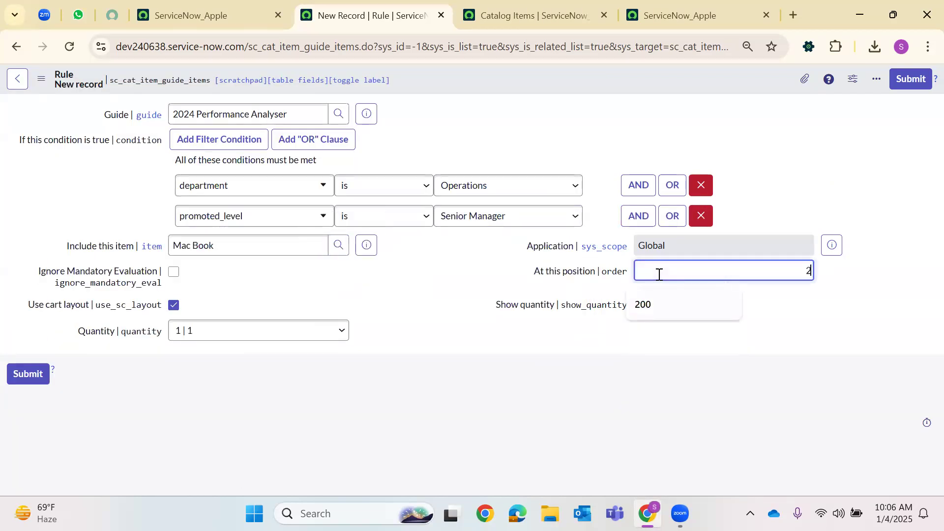
pyautogui.click(30, 375)
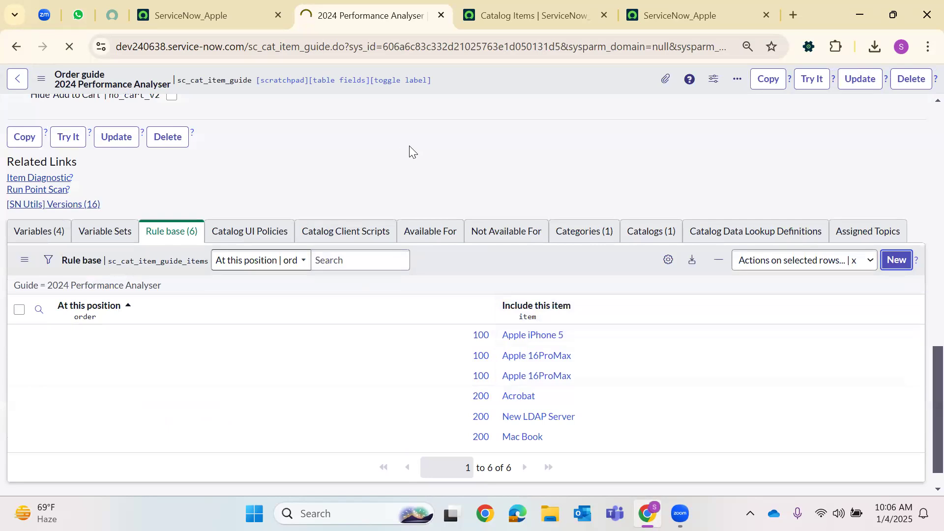
# On the Hike and Promotions test form, choose Research & Analysis department and Senior Consultant level
pyautogui.click(686, 13)
pyautogui.click(216, 324)
pyautogui.click(98, 382)
pyautogui.click(138, 385)
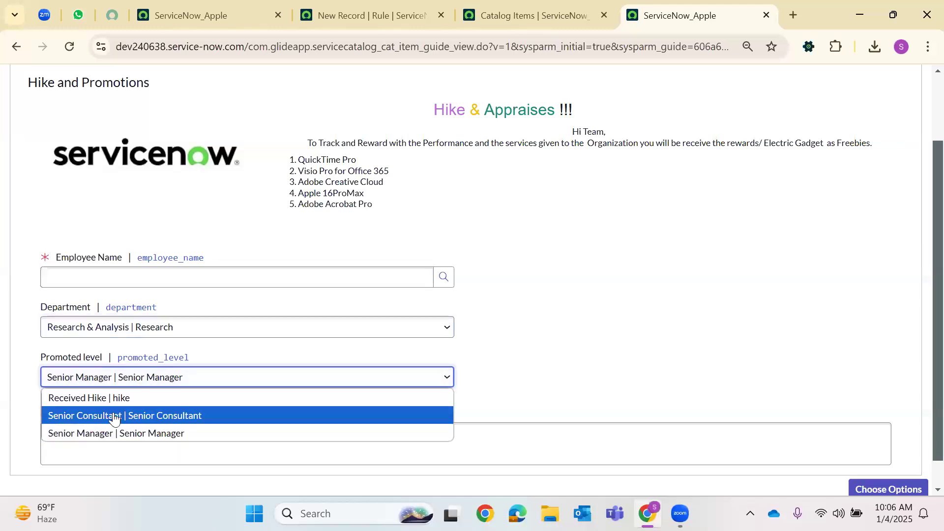
pyautogui.click(111, 417)
# Return to the new rule form and begin choosing the department condition field
pyautogui.hotkey('ctrl', 'shift', 'Tab')
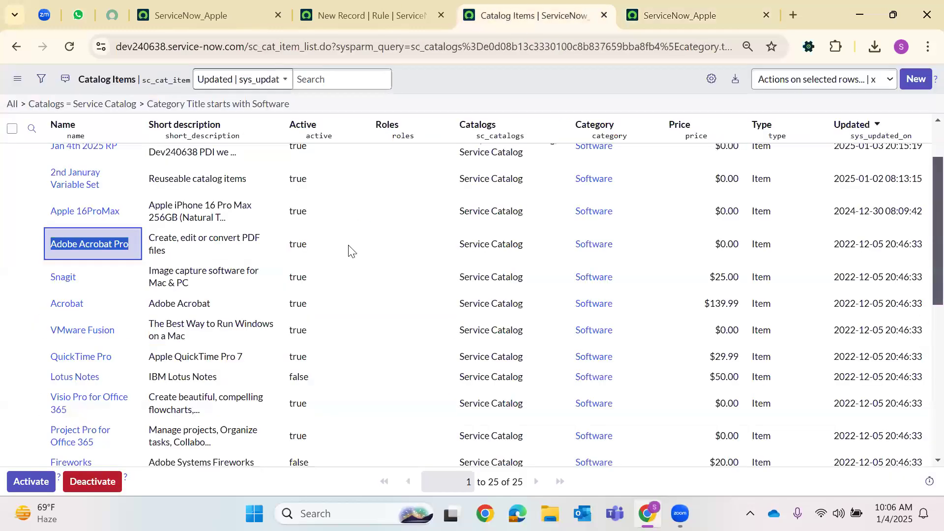
pyautogui.hotkey('ctrl', 'shift', 'Tab')
pyautogui.click(268, 167)
pyautogui.write('dep')
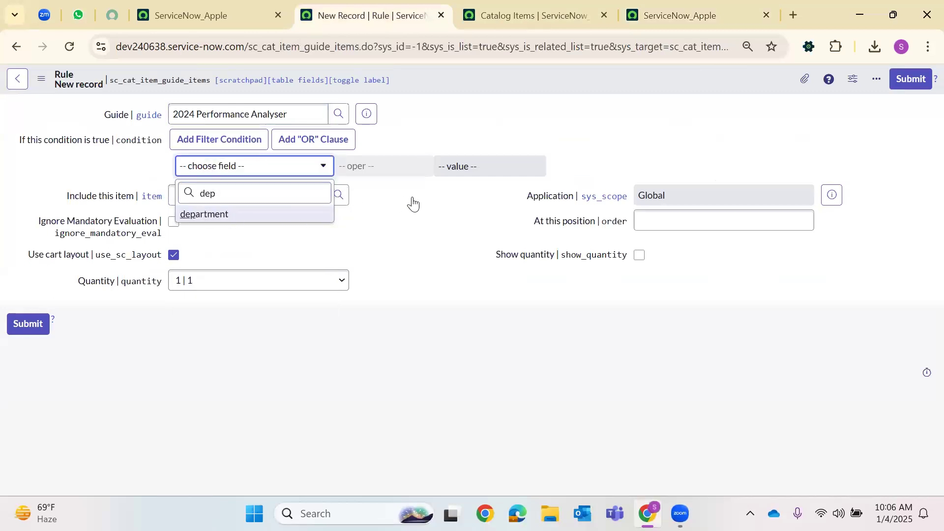
# Set conditions department is Research & Analysis and promoted_level is Senior Consultant
pyautogui.press('Return')
pyautogui.click(480, 170)
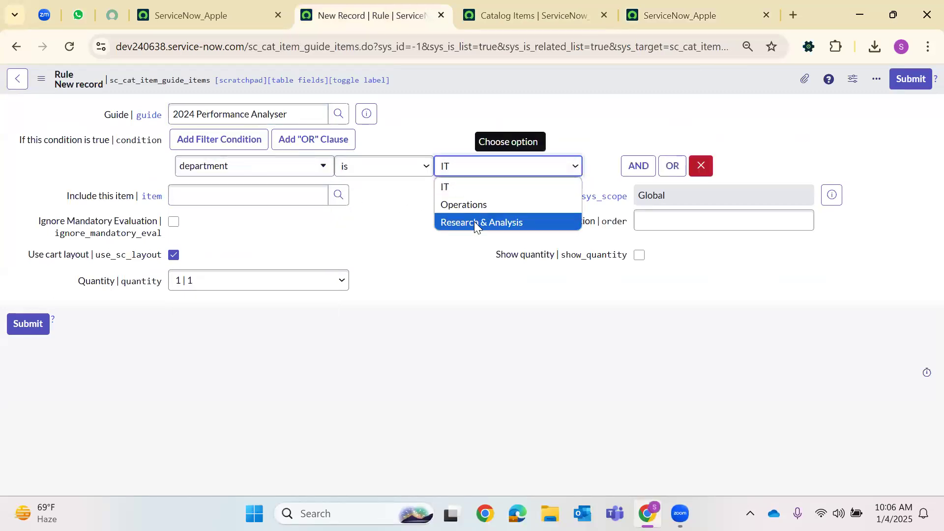
pyautogui.click(474, 221)
pyautogui.click(637, 172)
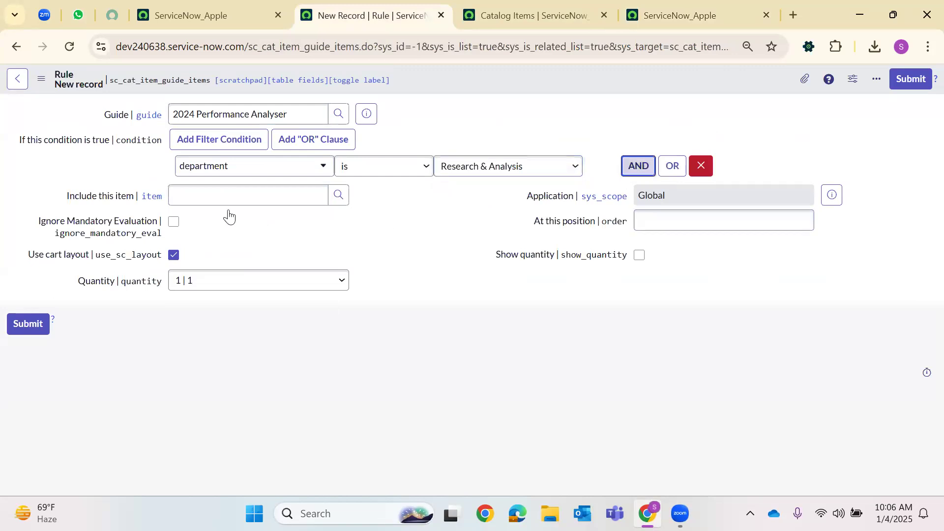
pyautogui.click(205, 218)
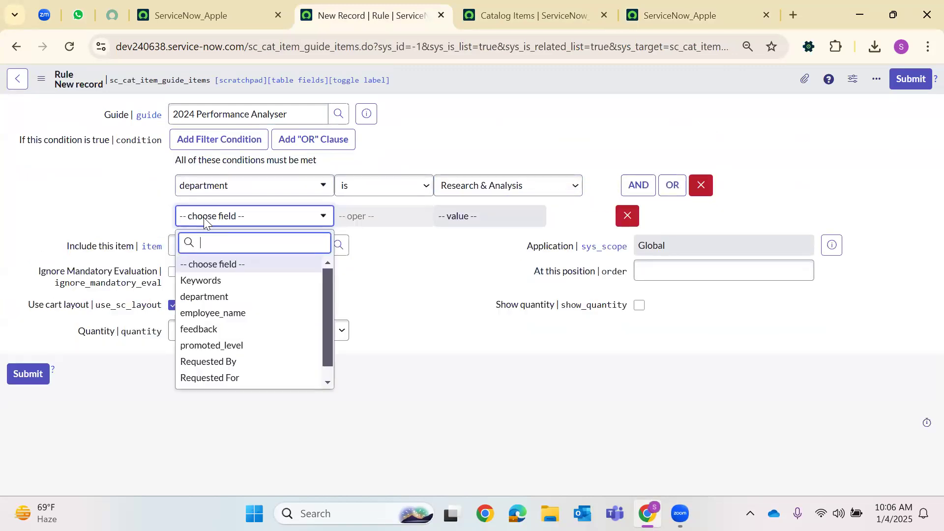
pyautogui.write('pro')
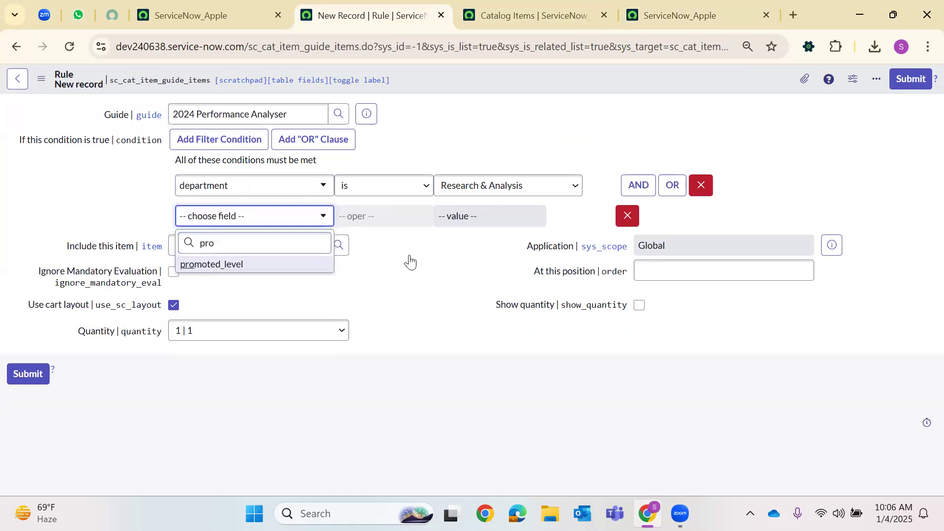
pyautogui.press('Return')
pyautogui.click(467, 222)
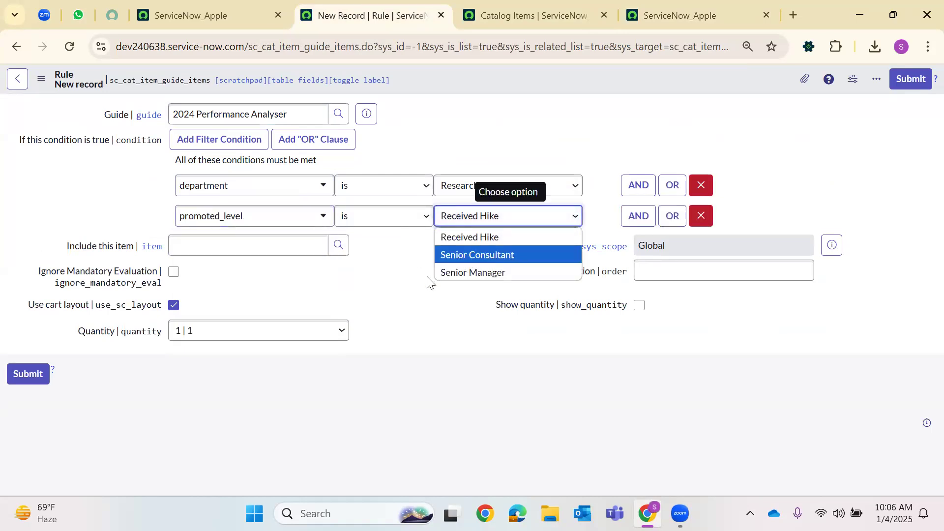
pyautogui.click(468, 255)
# Include Lotus Notes in the rule at order 100 and submit it
pyautogui.click(339, 250)
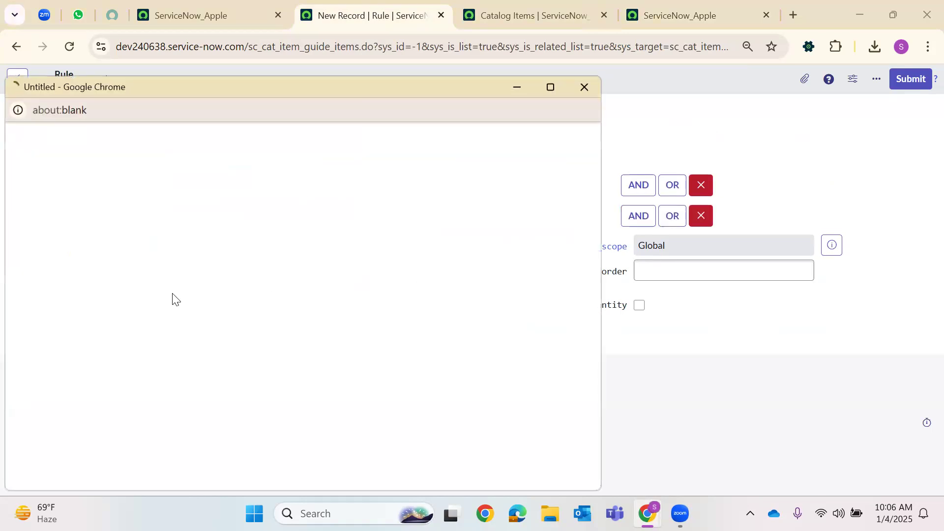
pyautogui.scroll(-8, 105, 363)
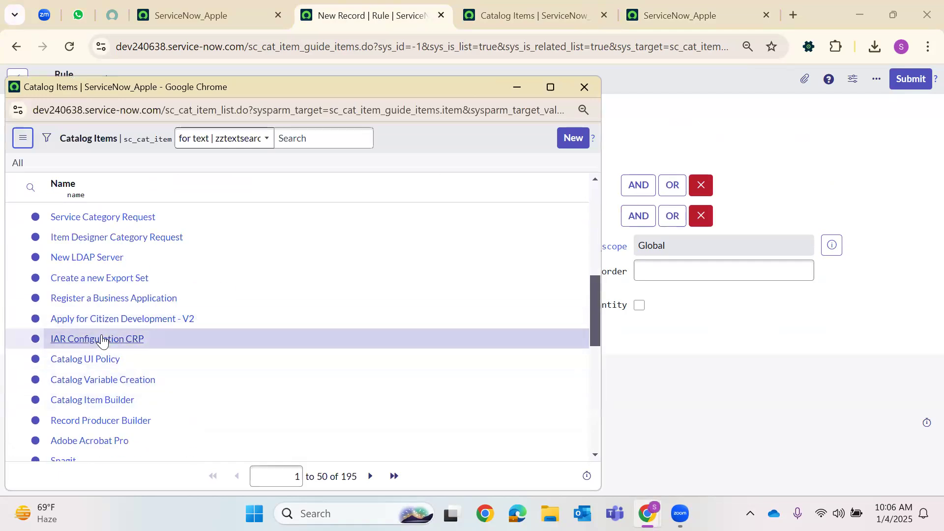
pyautogui.scroll(-5, 101, 342)
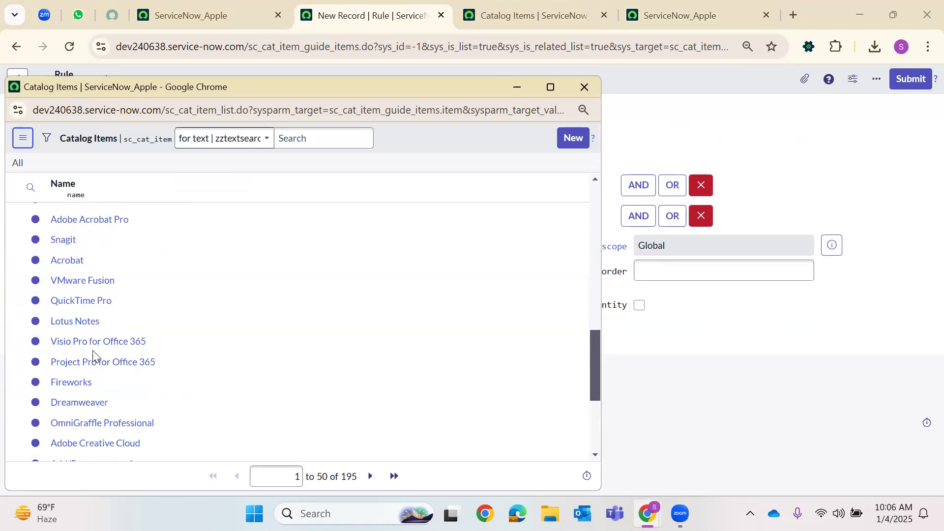
pyautogui.click(78, 322)
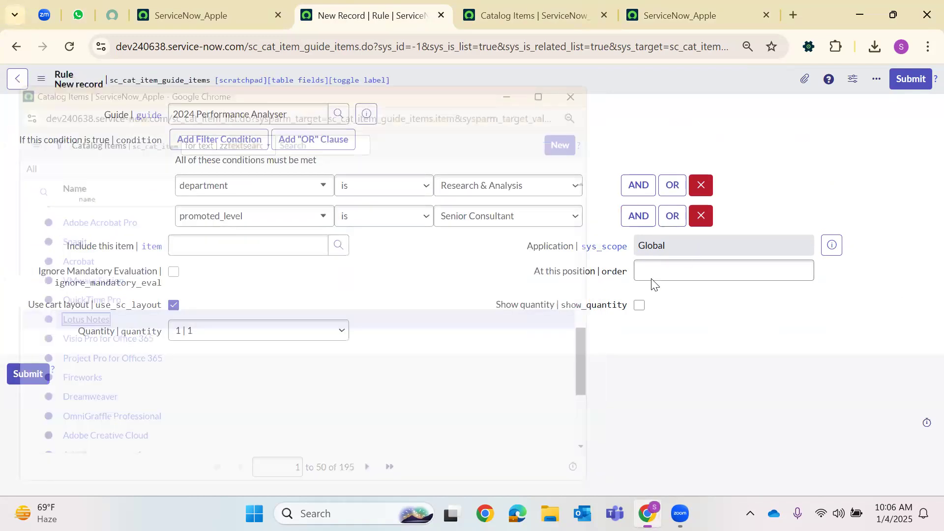
pyautogui.click(663, 272)
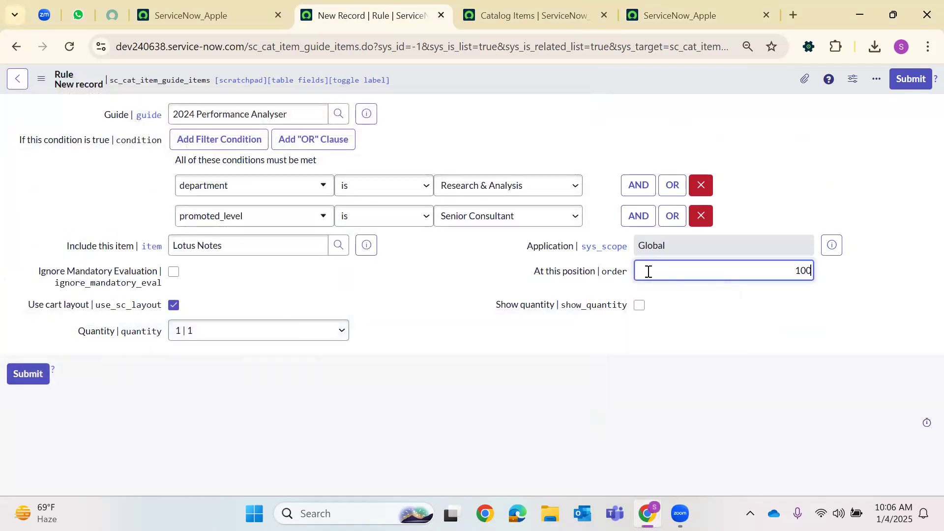
pyautogui.press('Return')
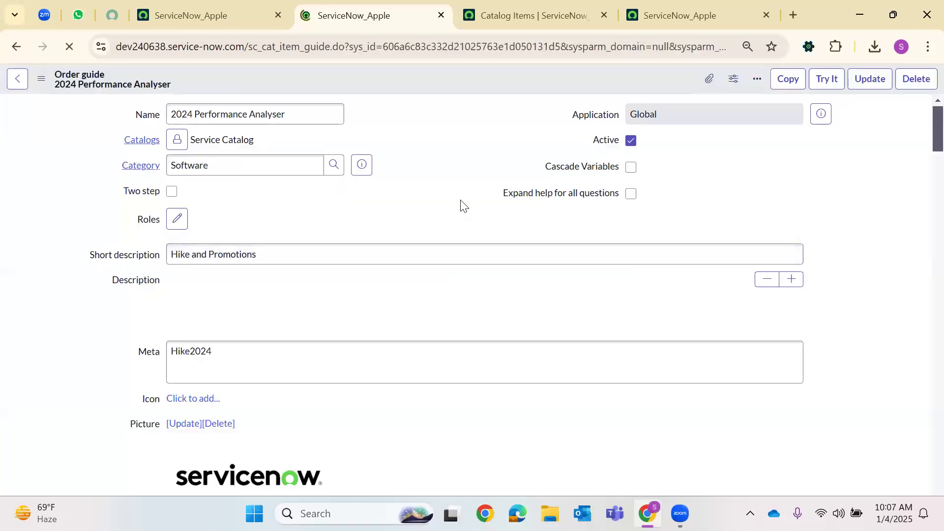
# Scroll to the Rule base list showing seven rules and start a new rule
pyautogui.scroll(-10, 404, 230)
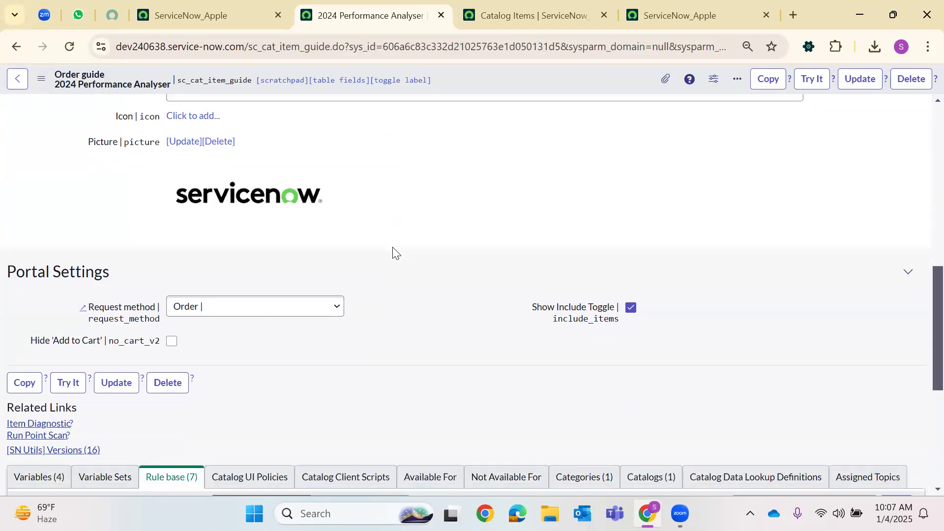
pyautogui.scroll(-6, 501, 221)
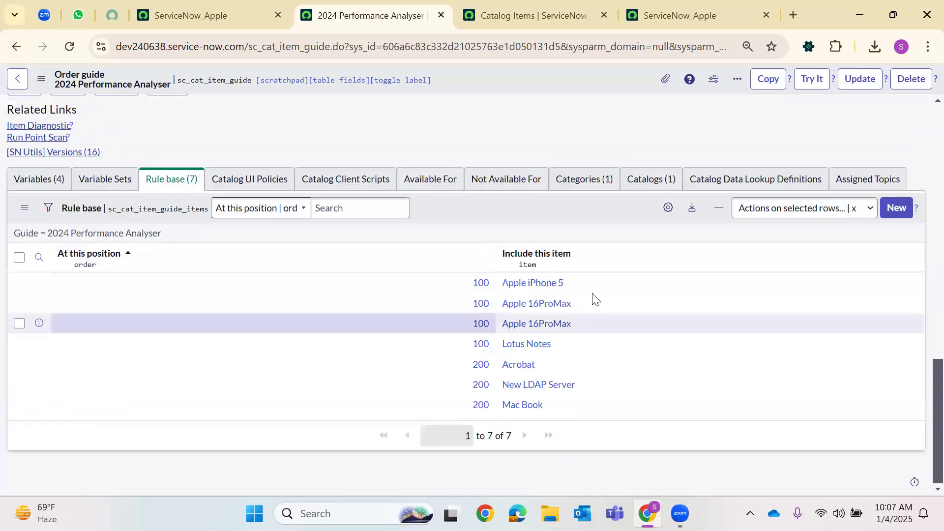
pyautogui.scroll(3, 861, 340)
pyautogui.click(896, 355)
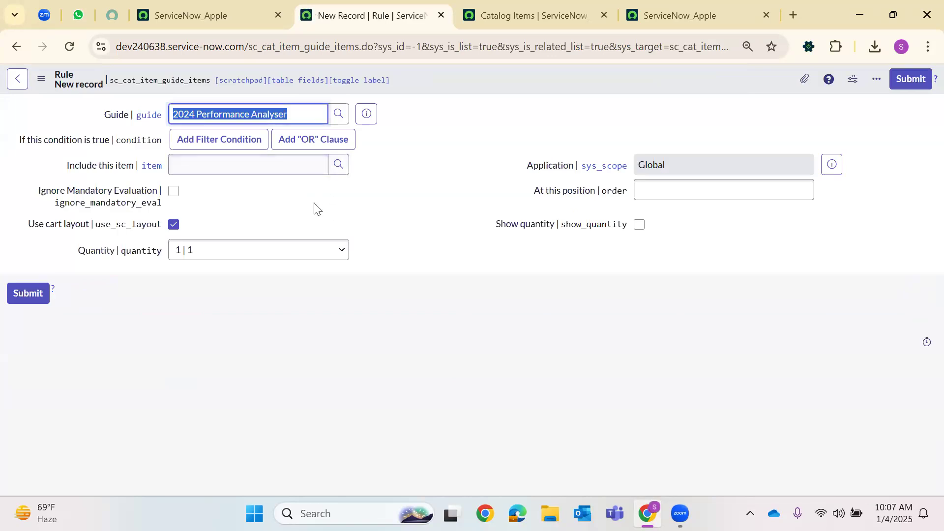
# Set conditions department is Research & Analysis and promoted_level is Received Hike
pyautogui.click(287, 172)
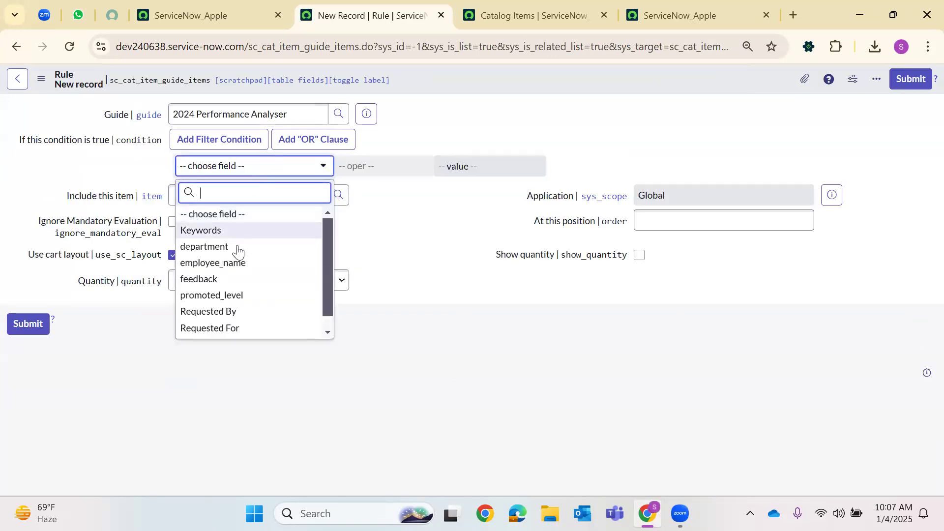
pyautogui.click(481, 173)
pyautogui.click(473, 219)
pyautogui.click(627, 170)
pyautogui.click(224, 216)
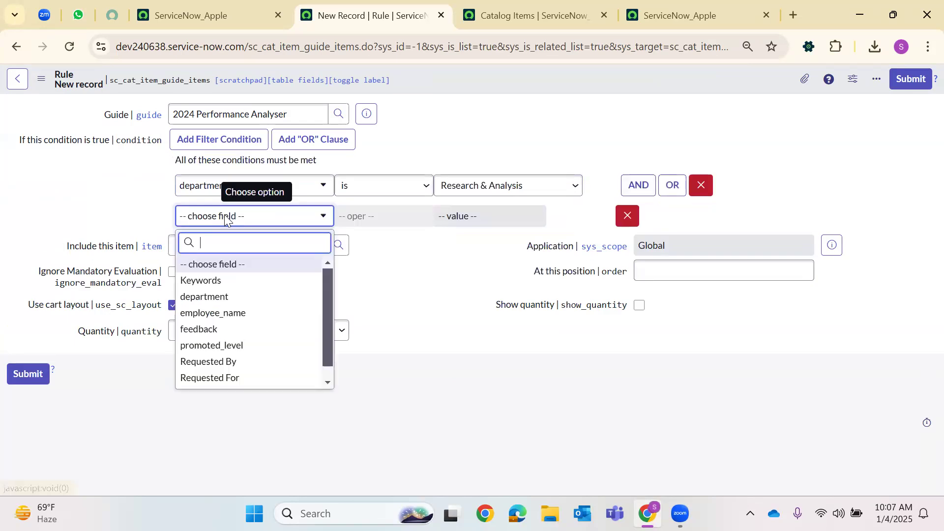
pyautogui.write('pro')
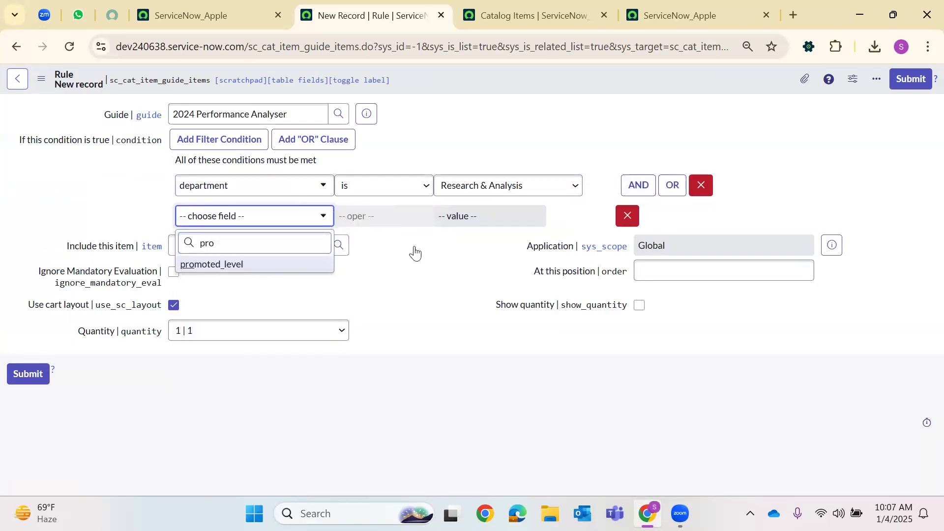
pyautogui.press('Return')
pyautogui.click(458, 221)
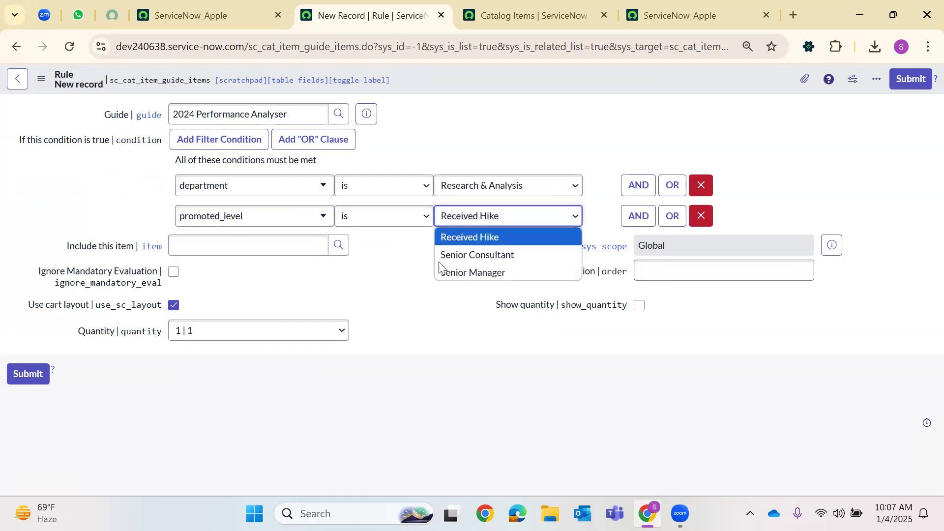
pyautogui.click(455, 237)
# Include Apple iPhone 6s at order 100, submit the rule, and start another new rule
pyautogui.click(341, 251)
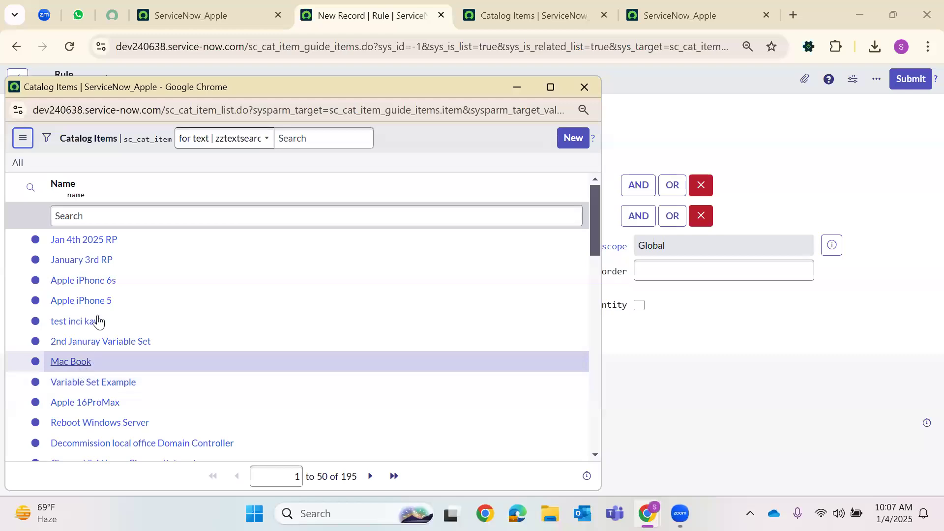
pyautogui.click(108, 282)
pyautogui.click(680, 272)
pyautogui.write('100')
pyautogui.click(35, 379)
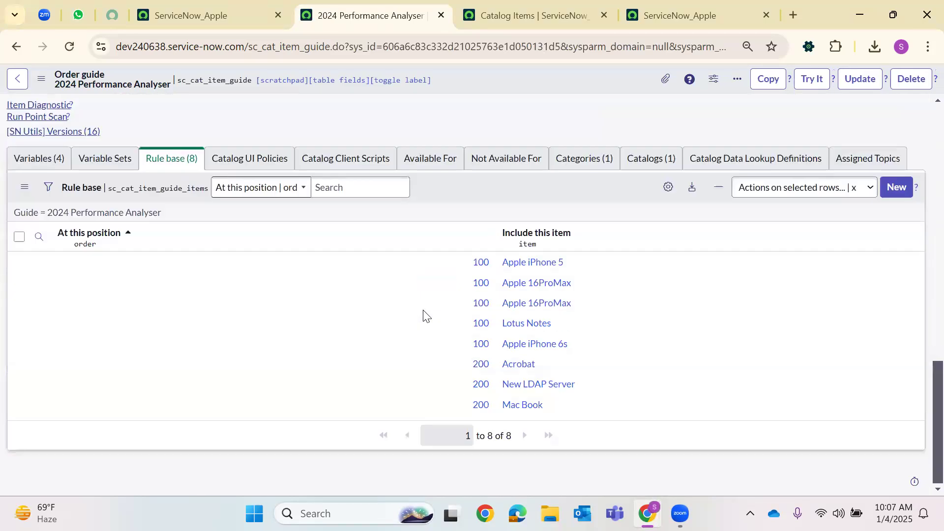
pyautogui.scroll(1, 858, 331)
pyautogui.click(896, 262)
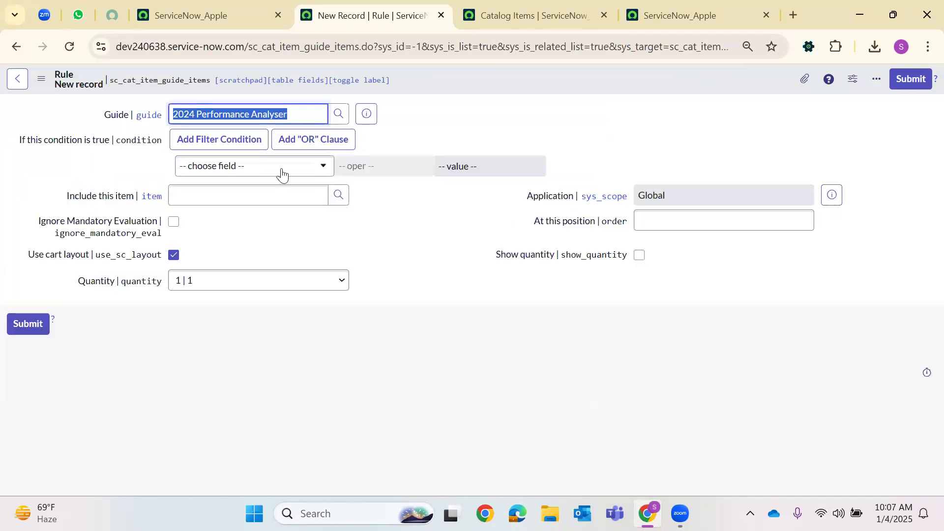
# Set conditions department is Operations and promoted_level is Received Hike
pyautogui.click(273, 167)
pyautogui.write('dep')
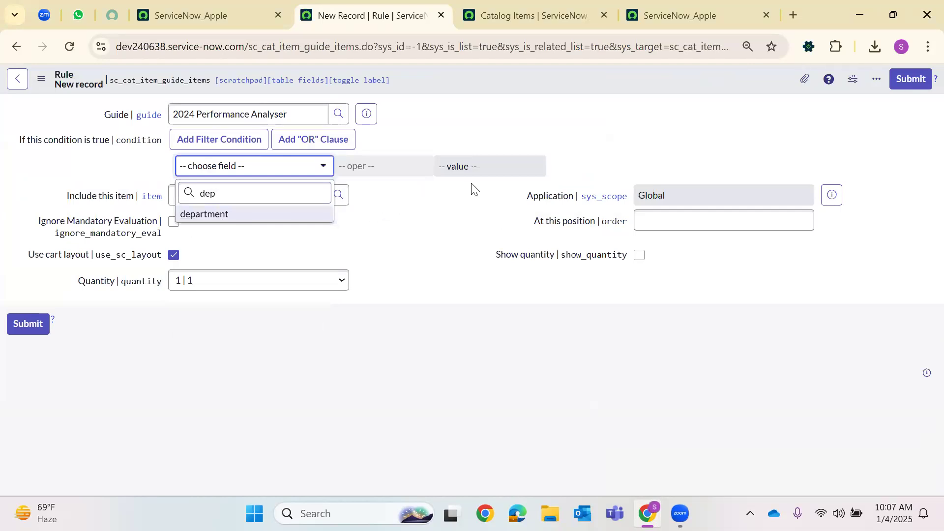
pyautogui.press('Return')
pyautogui.click(487, 172)
pyautogui.click(482, 168)
pyautogui.click(478, 168)
pyautogui.click(472, 204)
pyautogui.click(634, 170)
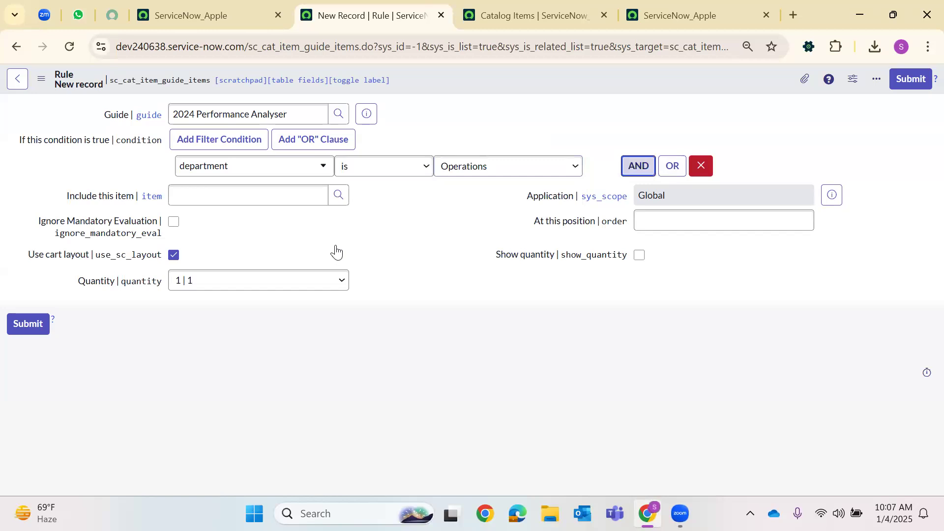
pyautogui.click(294, 219)
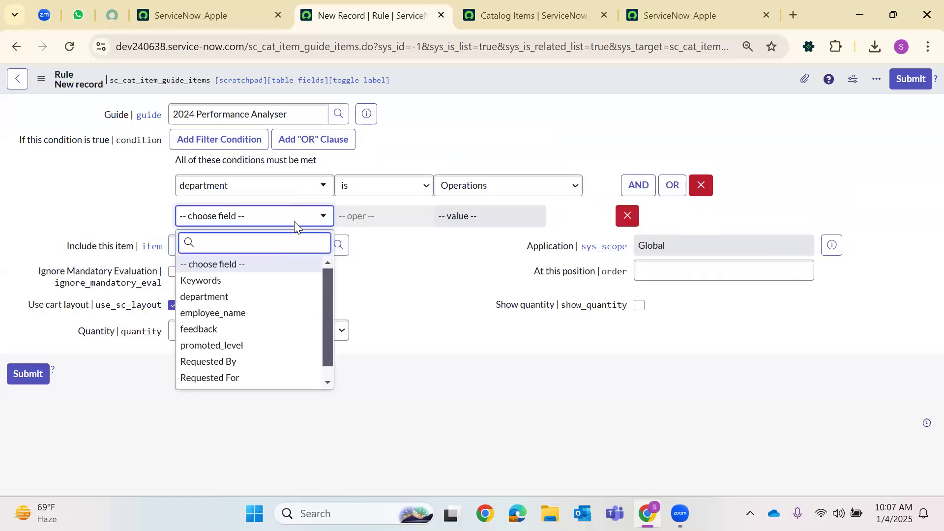
pyautogui.write('p')
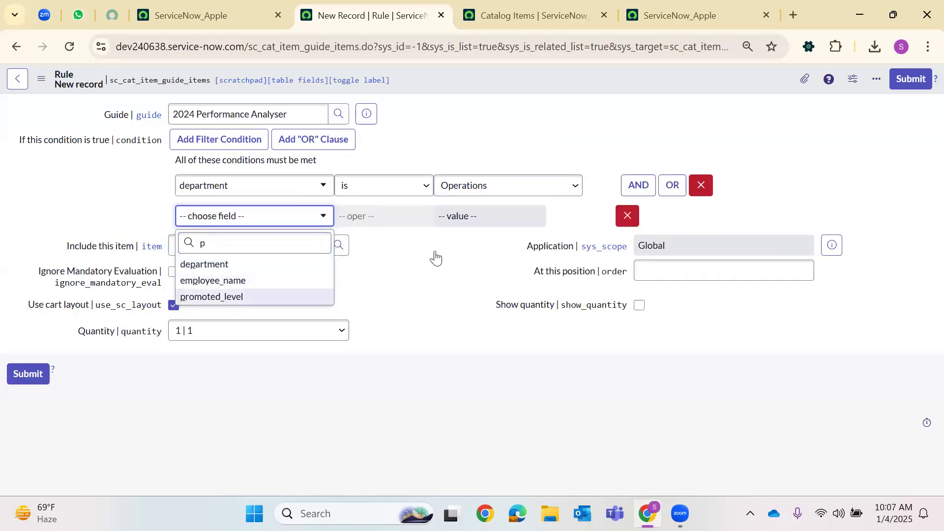
pyautogui.click(211, 297)
pyautogui.click(482, 223)
# Include Apple iPad 3 in the rule at order 100 and submit it
pyautogui.click(466, 237)
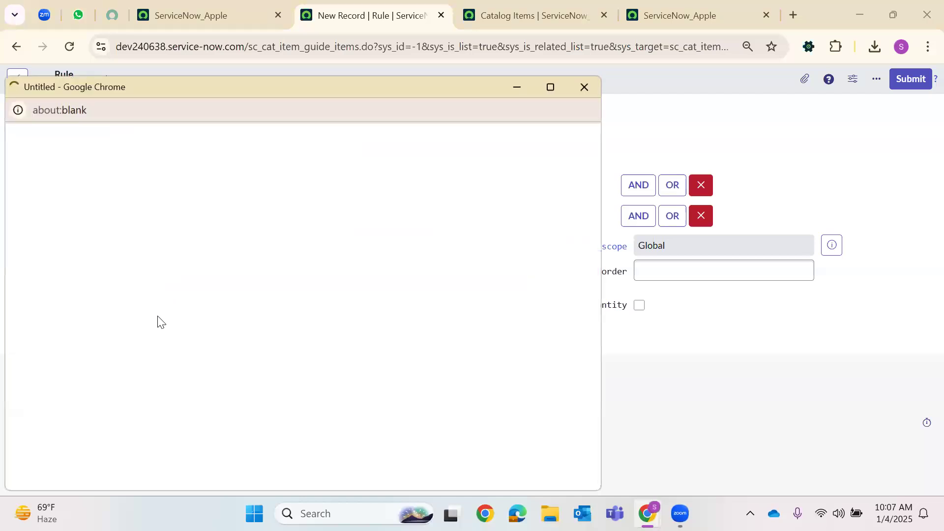
pyautogui.scroll(-5, 99, 413)
pyautogui.scroll(-7, 93, 418)
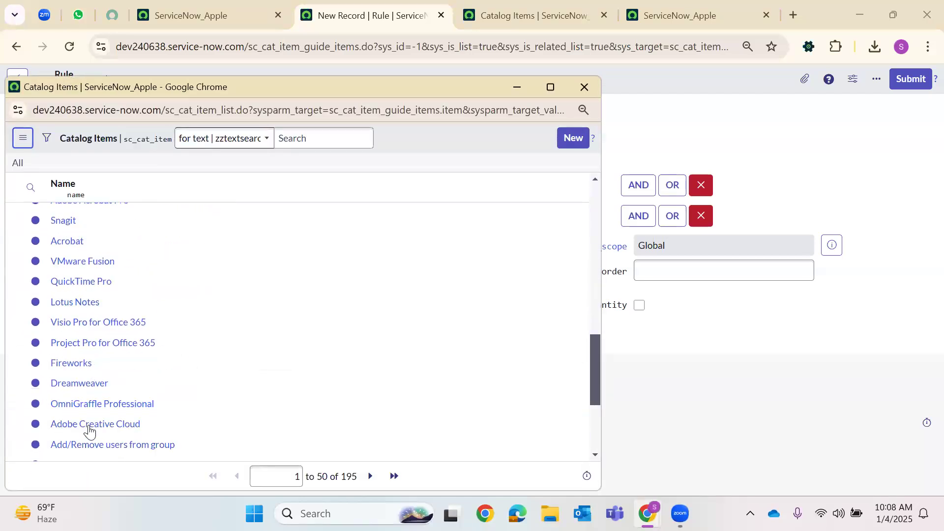
pyautogui.scroll(-3, 89, 423)
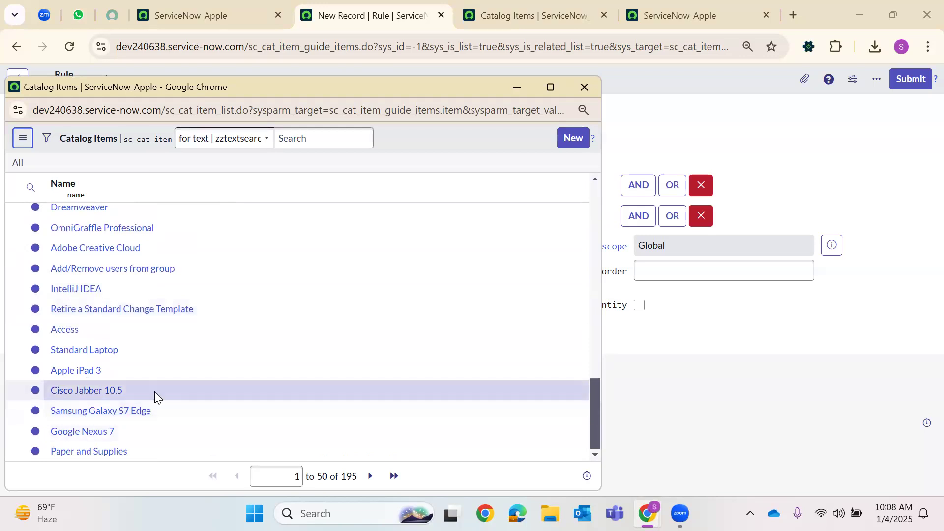
pyautogui.click(75, 369)
pyautogui.click(647, 271)
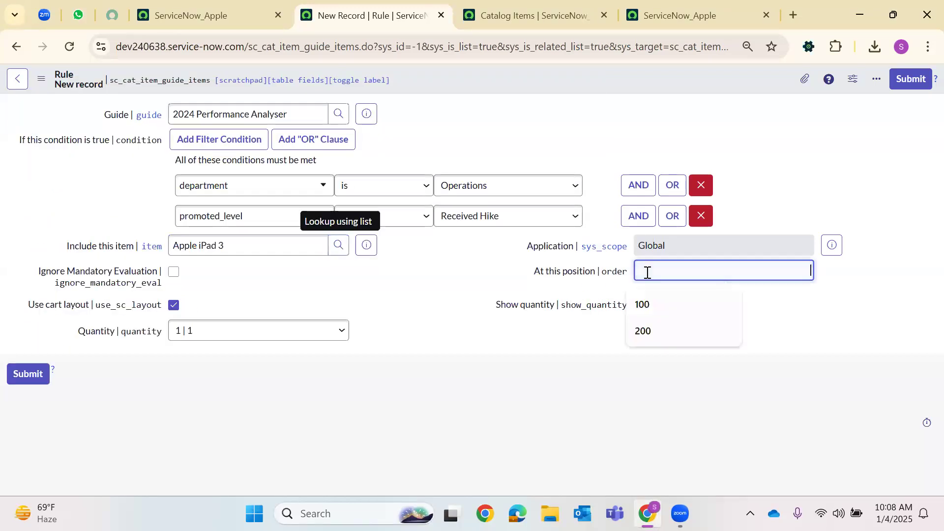
pyautogui.write('100')
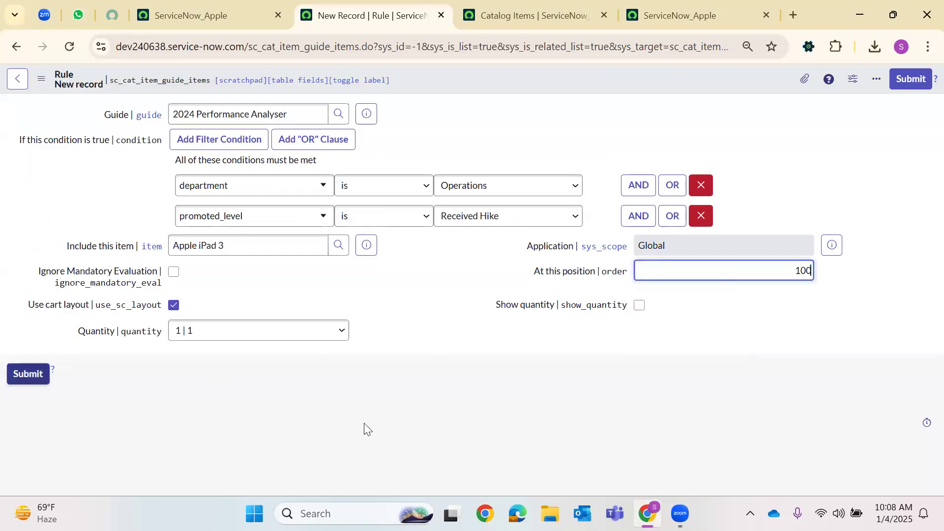
pyautogui.press('Return')
pyautogui.click(534, 15)
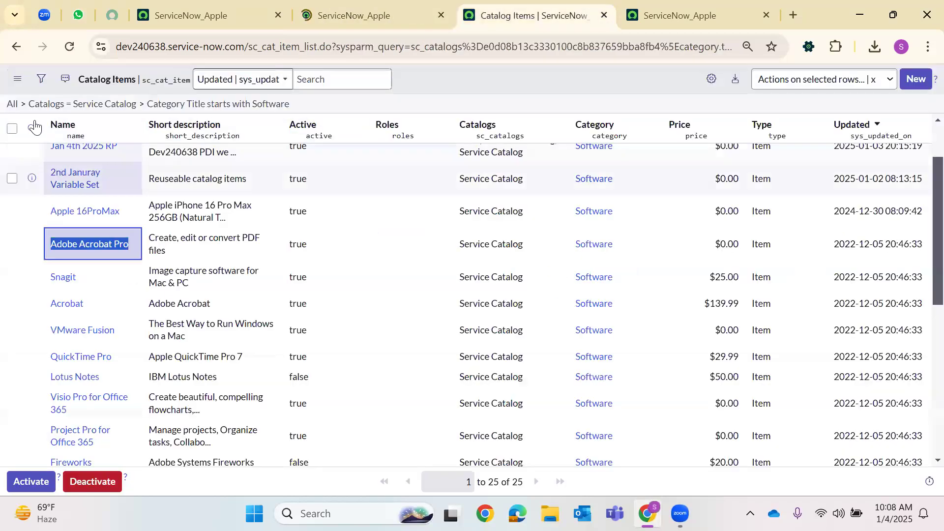
# Search the Catalog Items list by name for the Apple iPad item
pyautogui.click(34, 127)
pyautogui.click(102, 155)
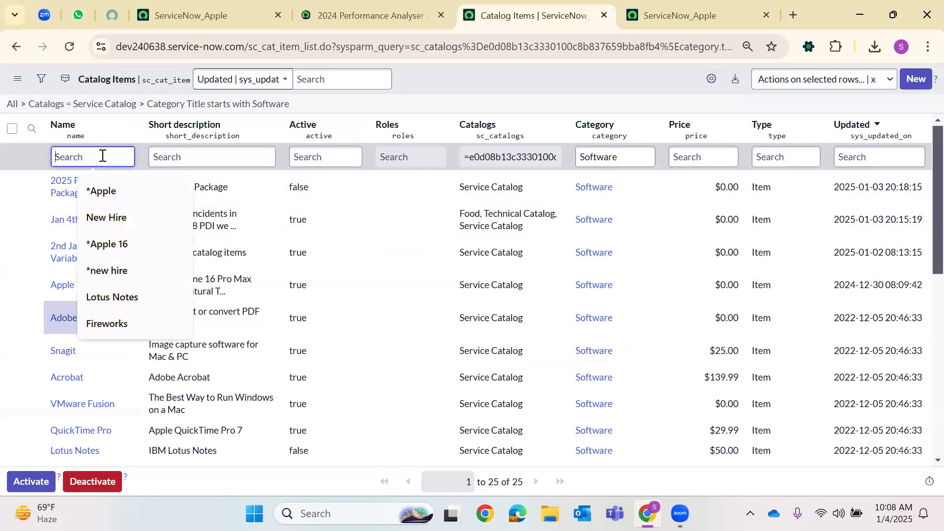
pyautogui.write('*apple')
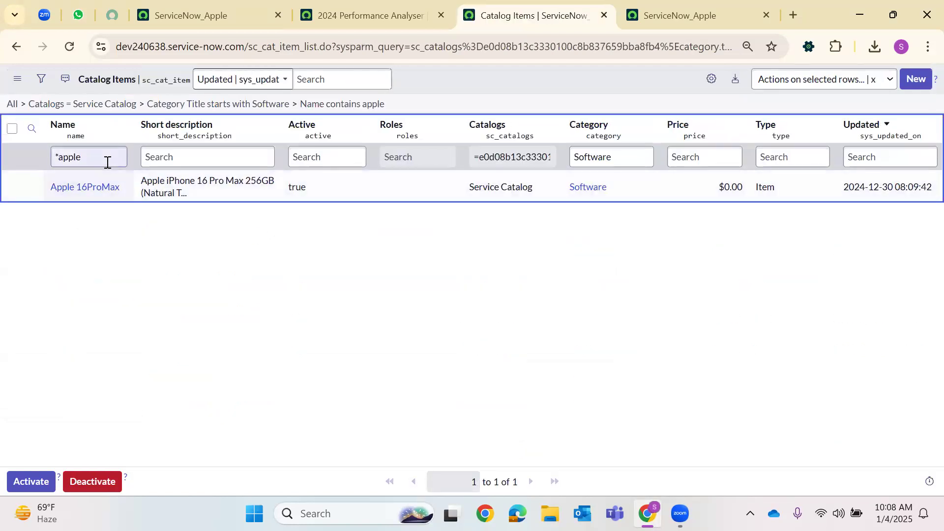
pyautogui.doubleClick(107, 158)
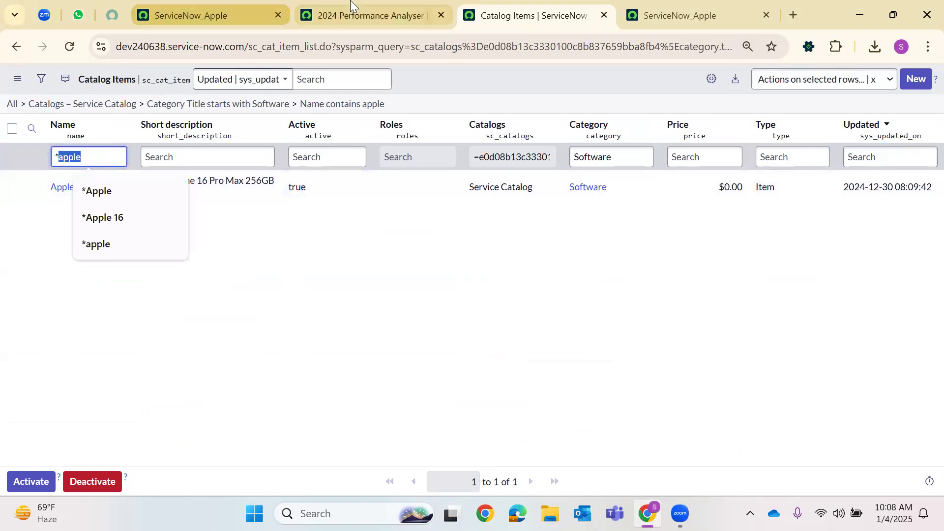
pyautogui.click(315, 15)
pyautogui.scroll(-15, 409, 275)
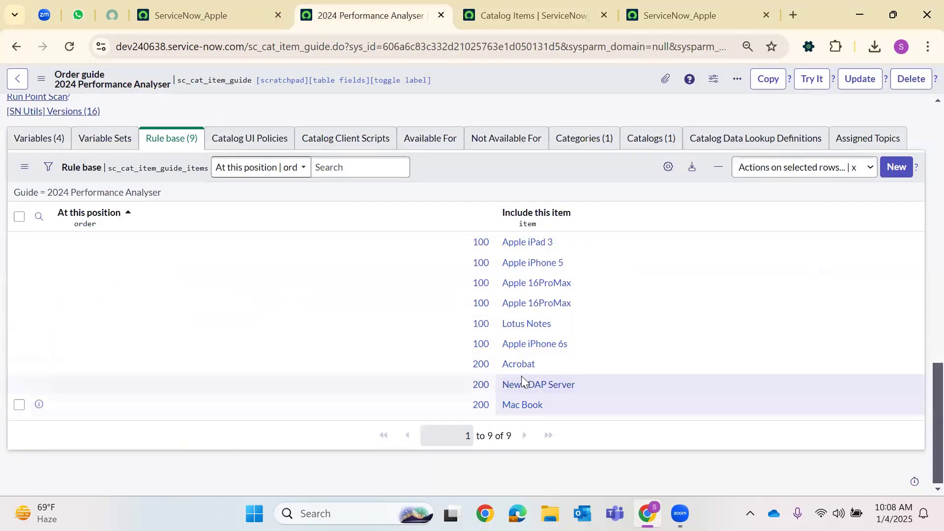
pyautogui.click(650, 3)
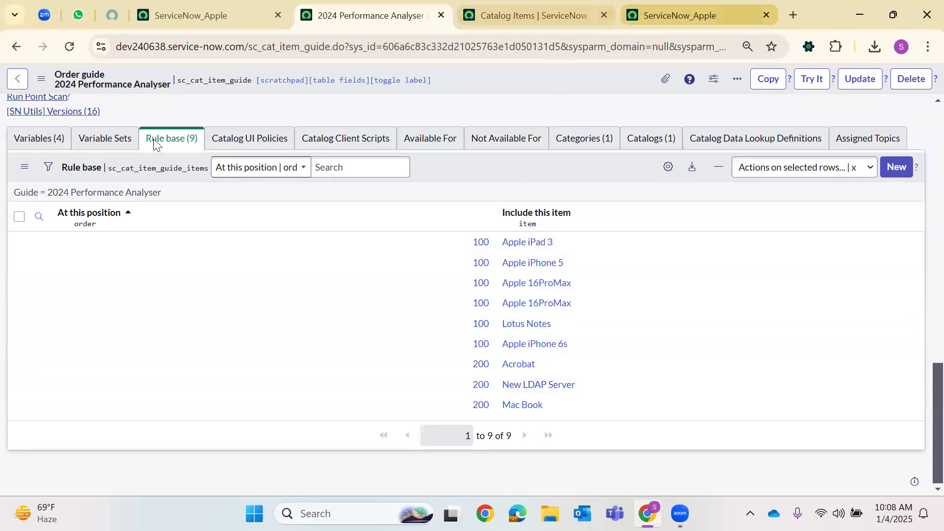
pyautogui.click(346, 3)
pyautogui.click(502, 5)
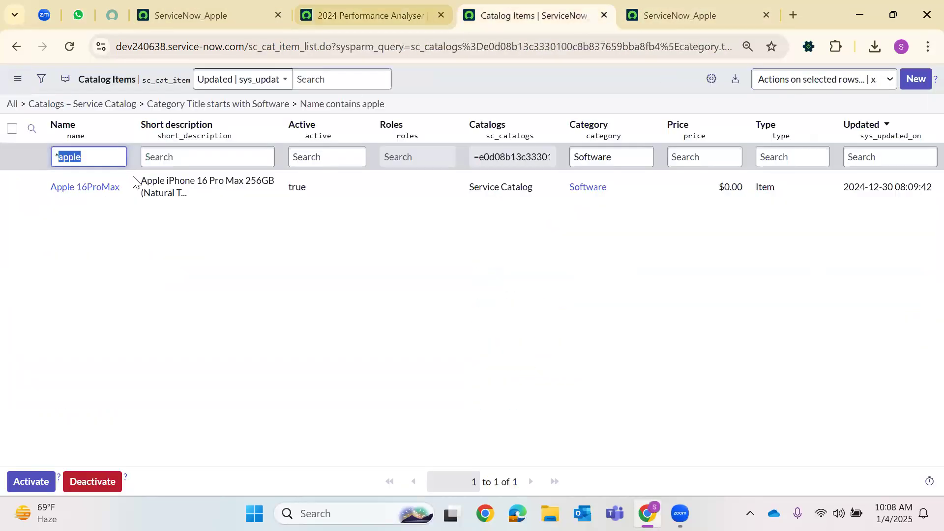
pyautogui.write('*')
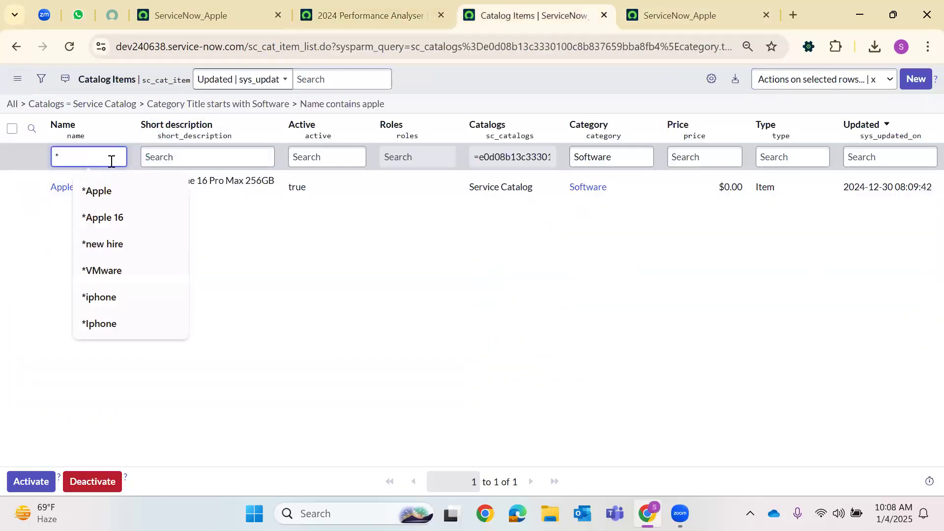
pyautogui.write('Ipad 3')
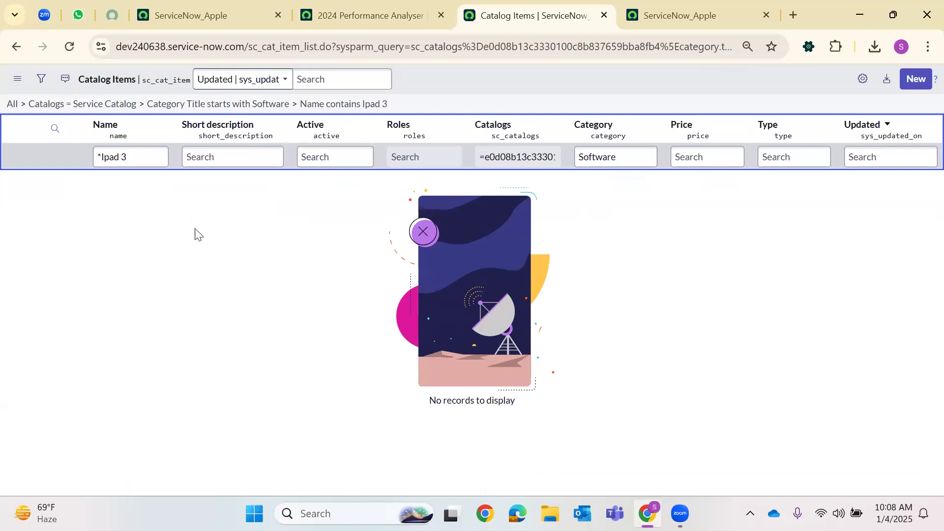
pyautogui.click(12, 103)
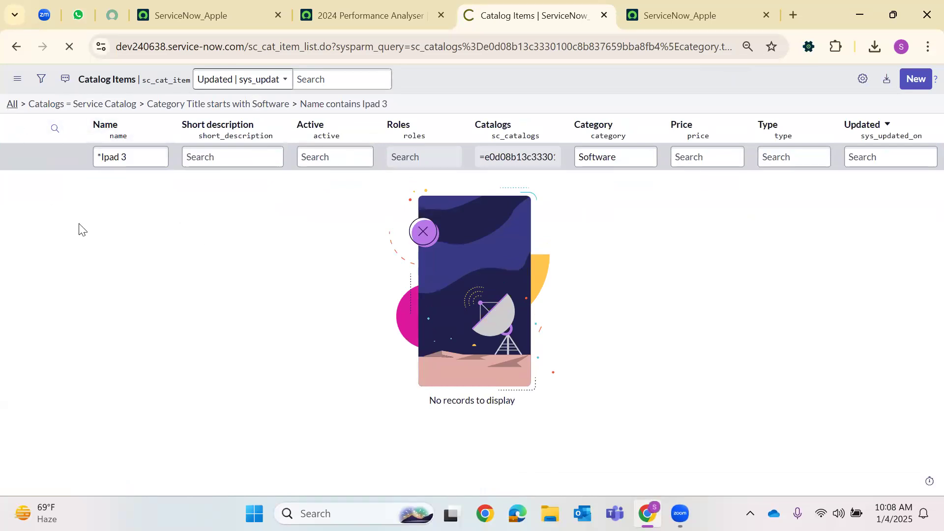
pyautogui.click(80, 156)
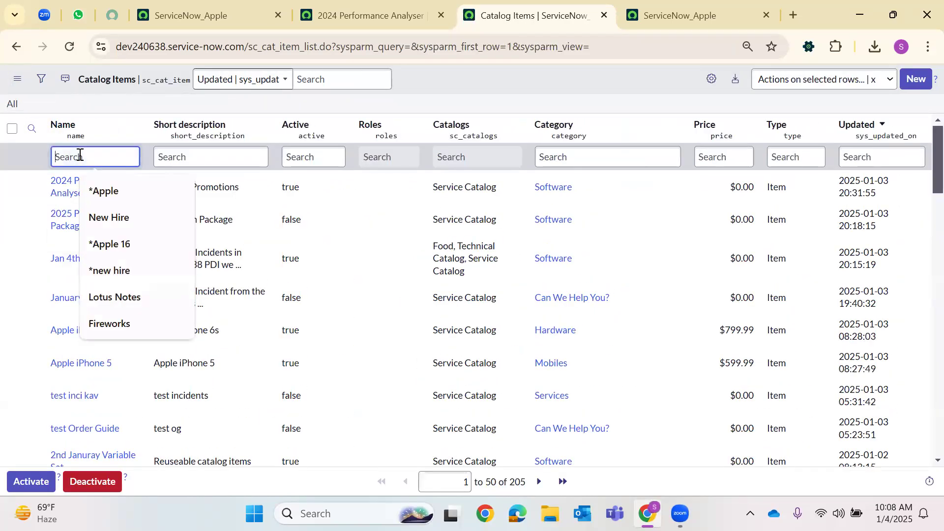
pyautogui.write('*ipad3')
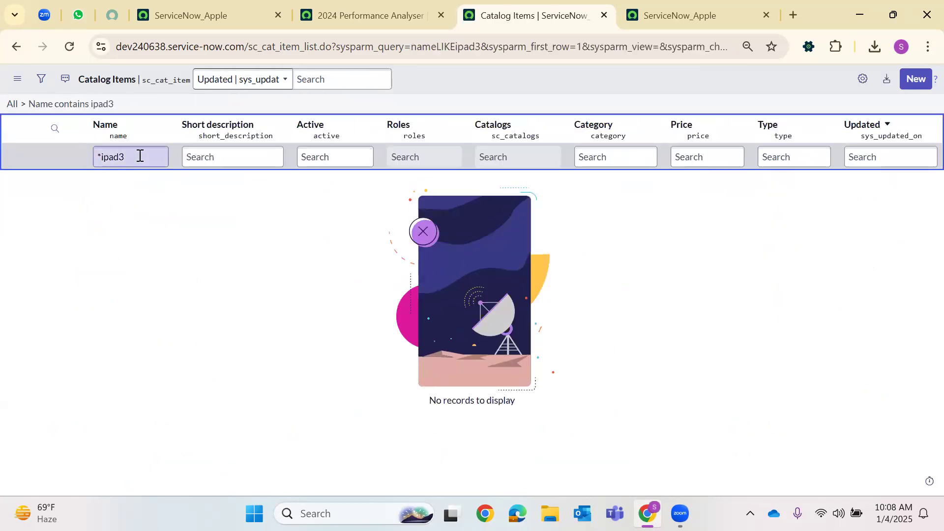
pyautogui.click(23, 103)
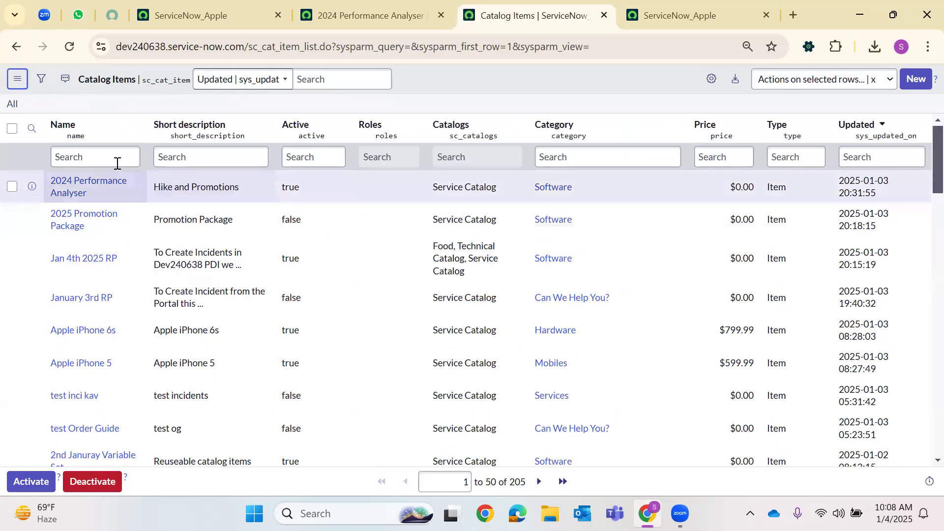
pyautogui.click(117, 162)
# Copy the Apple iPad 3 name from the rule list and filter Catalog Items by it
pyautogui.click(655, 6)
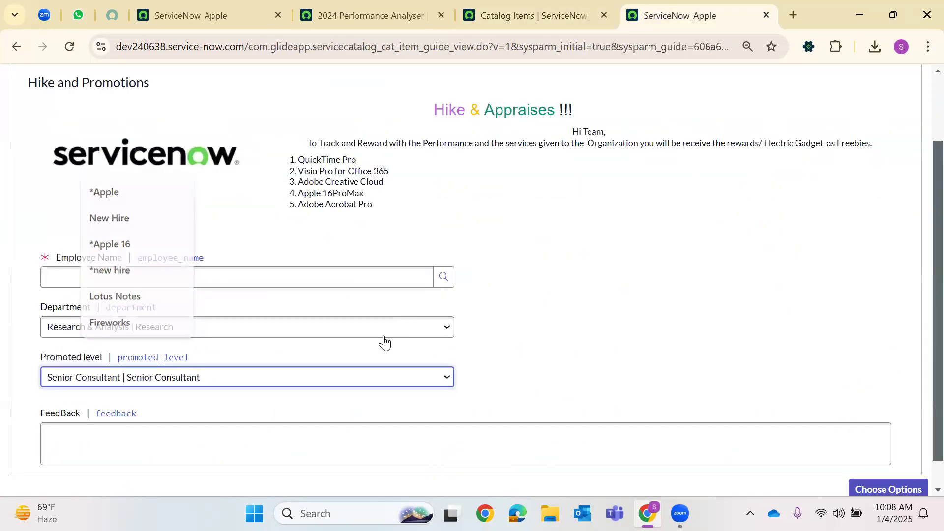
pyautogui.click(369, 15)
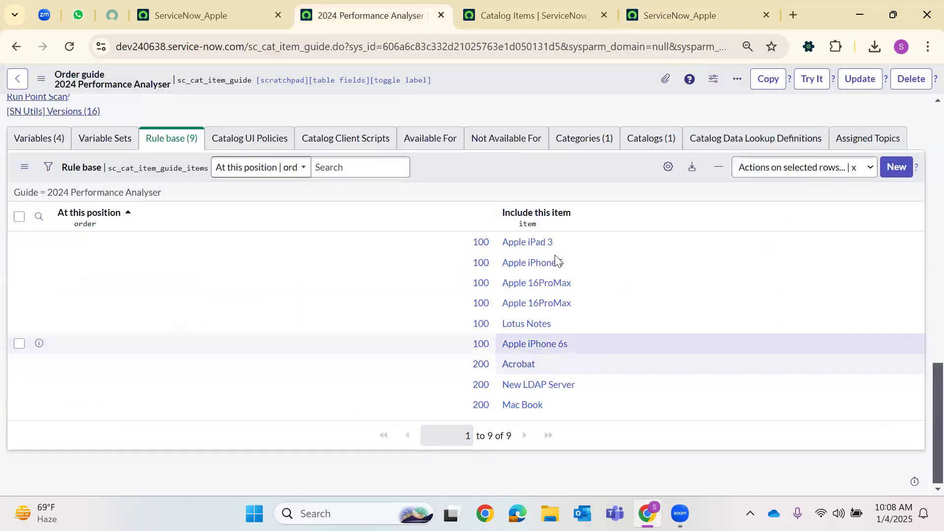
pyautogui.moveTo(554, 244); pyautogui.dragTo(491, 246)
pyautogui.hotkey('ctrl', 'c')
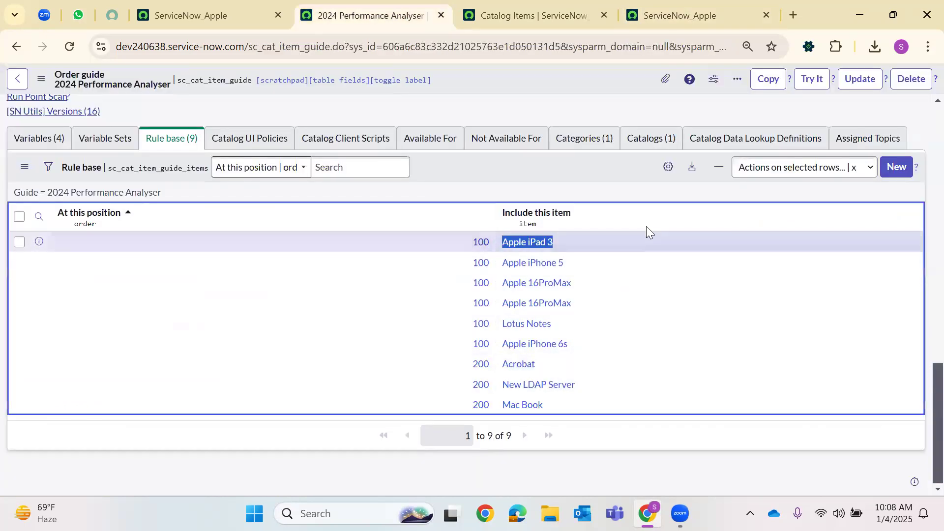
pyautogui.click(542, 6)
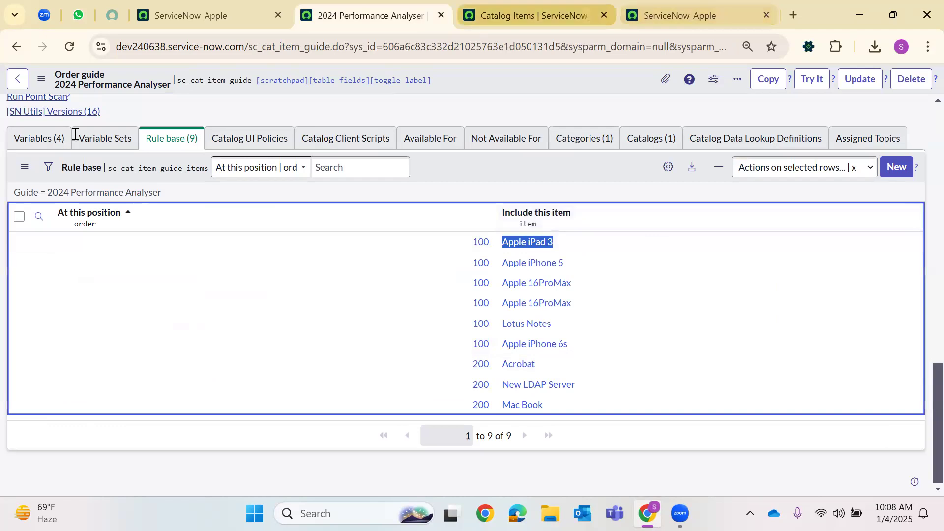
pyautogui.click(74, 158)
pyautogui.hotkey('ctrl', 'v')
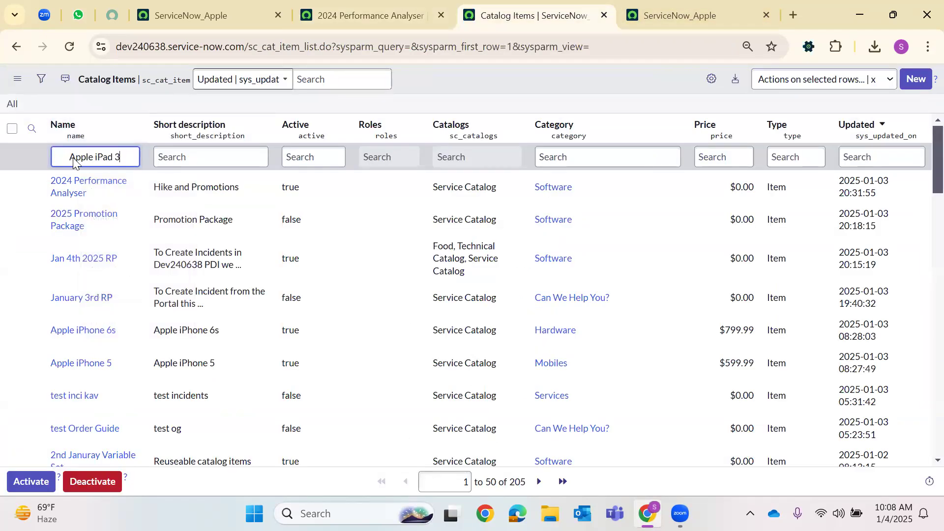
pyautogui.click(112, 158)
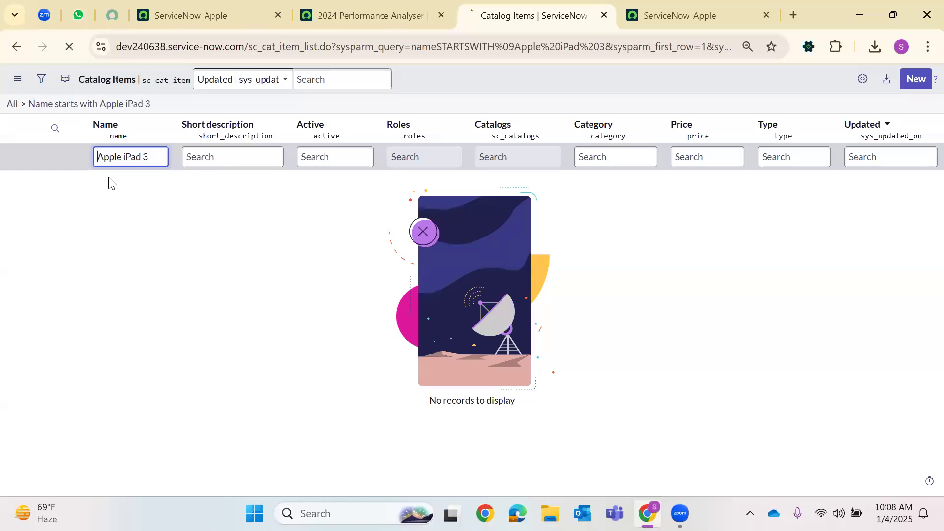
# Set Apple iPad 3's Active value to true and save
pyautogui.click(309, 184)
pyautogui.doubleClick(308, 184)
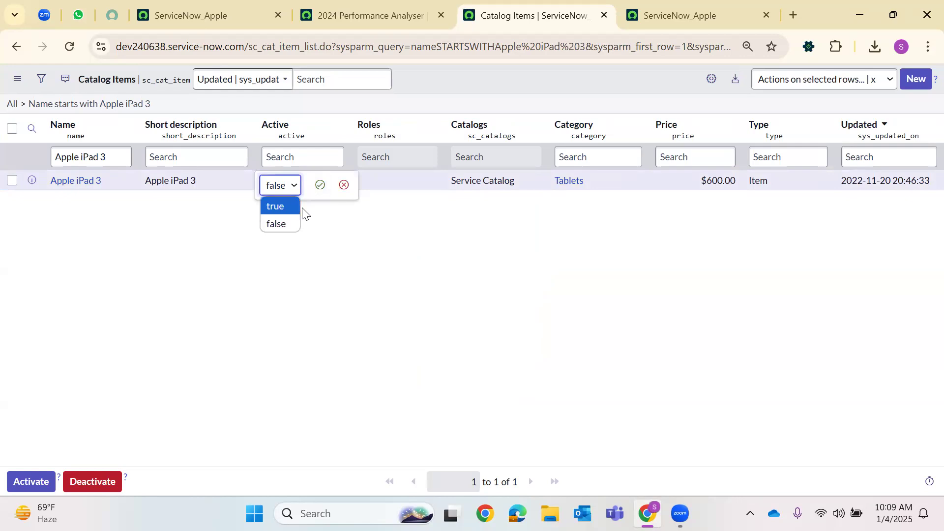
pyautogui.click(298, 207)
pyautogui.click(320, 185)
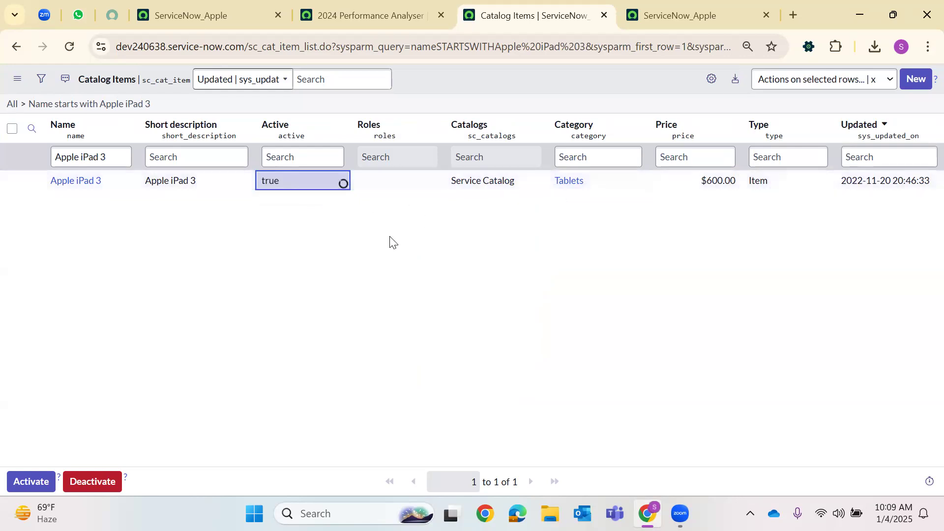
# Change Apple iPad 3's category to Software and save the change
pyautogui.click(652, 3)
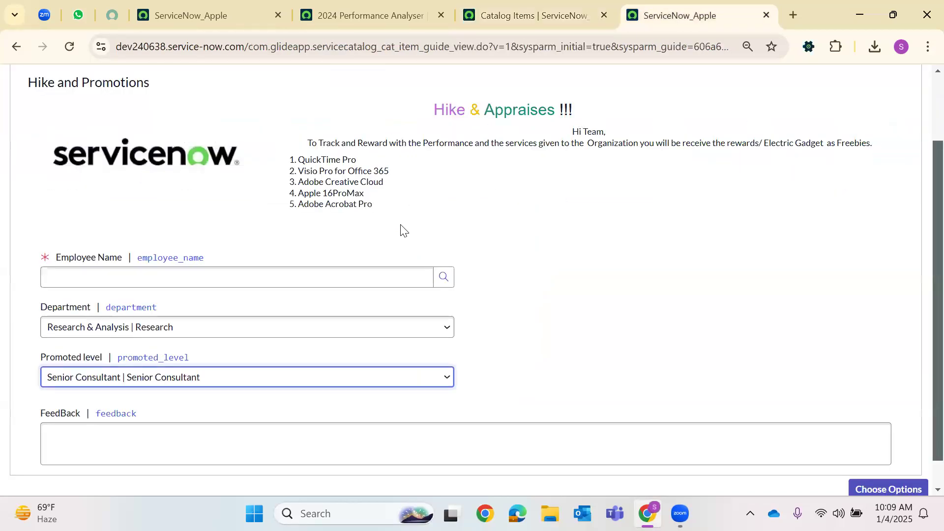
pyautogui.click(417, 10)
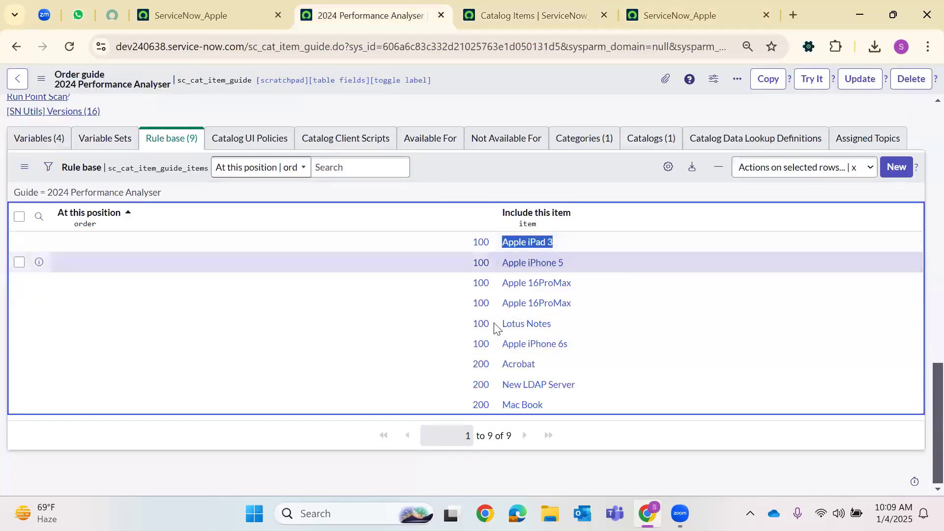
pyautogui.click(521, 14)
pyautogui.doubleClick(604, 182)
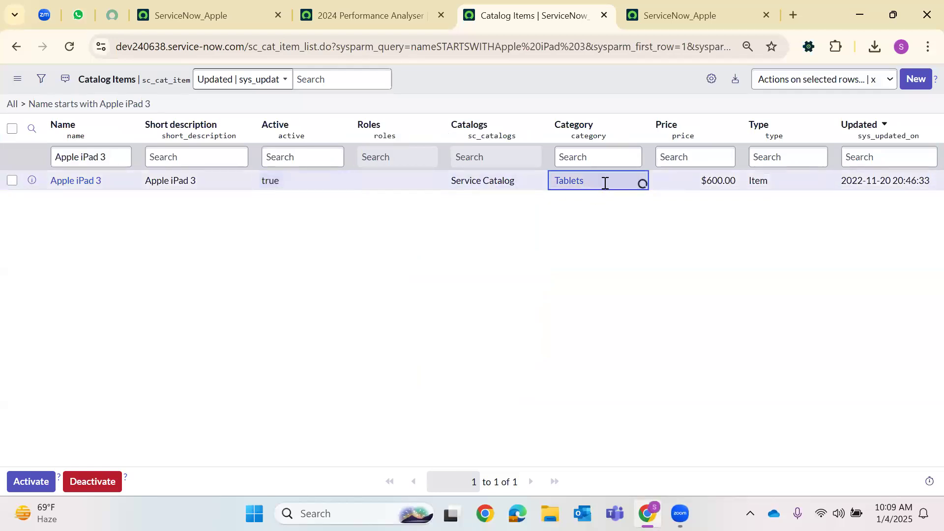
pyautogui.click(677, 185)
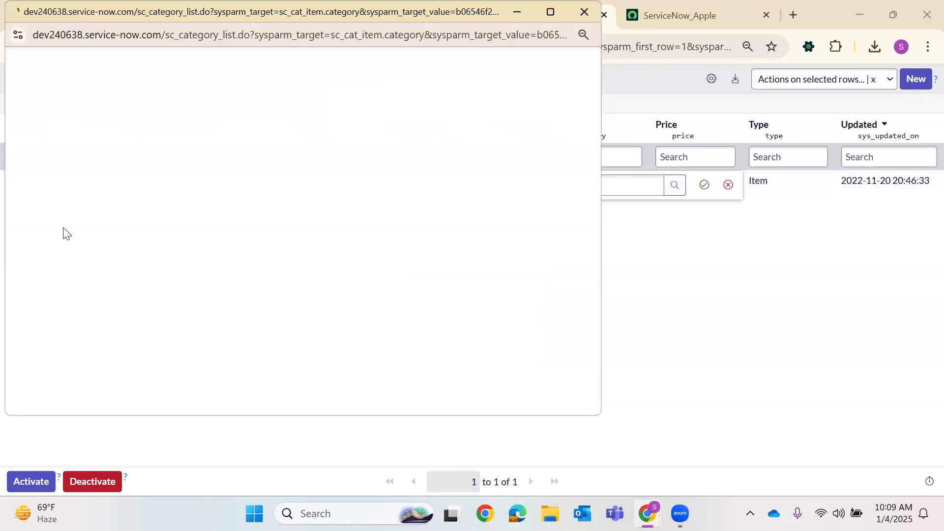
pyautogui.click(69, 246)
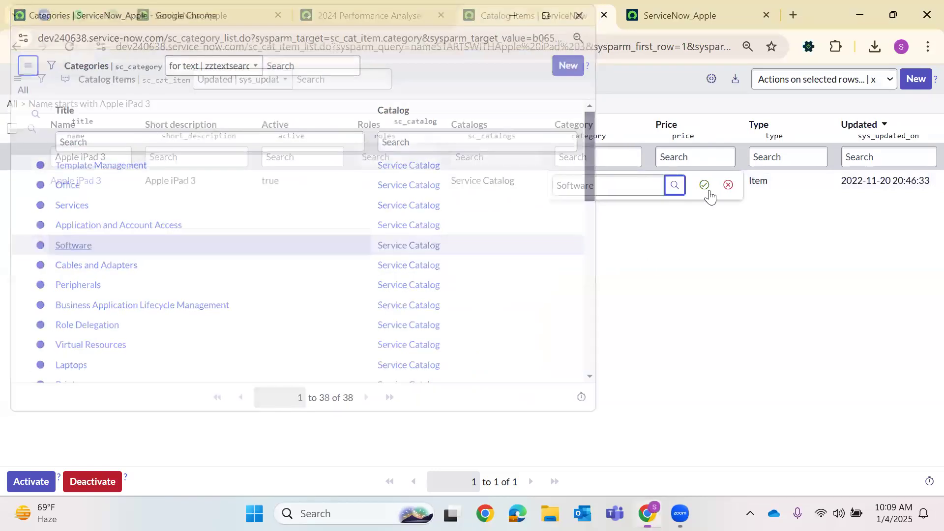
pyautogui.click(704, 185)
pyautogui.hotkey('ctrl', 'Tab')
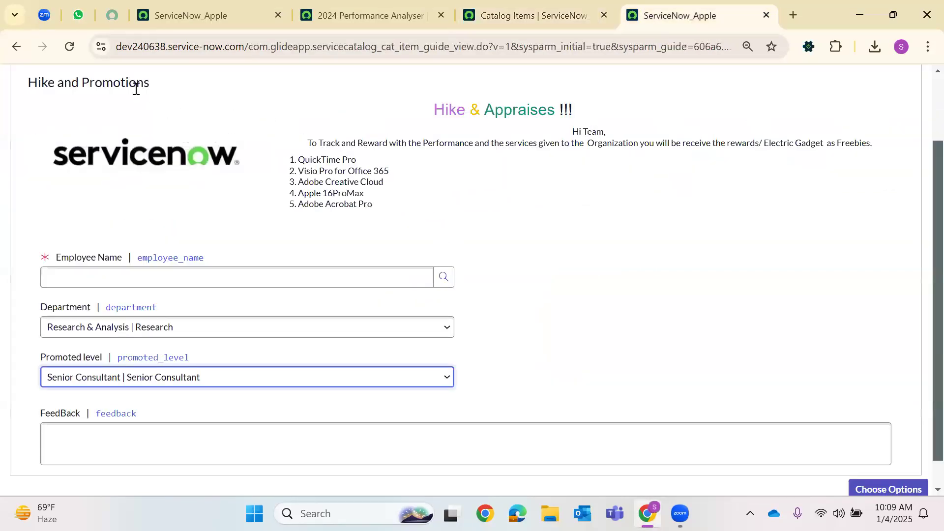
# Reload the order guide, select an employee, and proceed to Choose Options
pyautogui.click(72, 55)
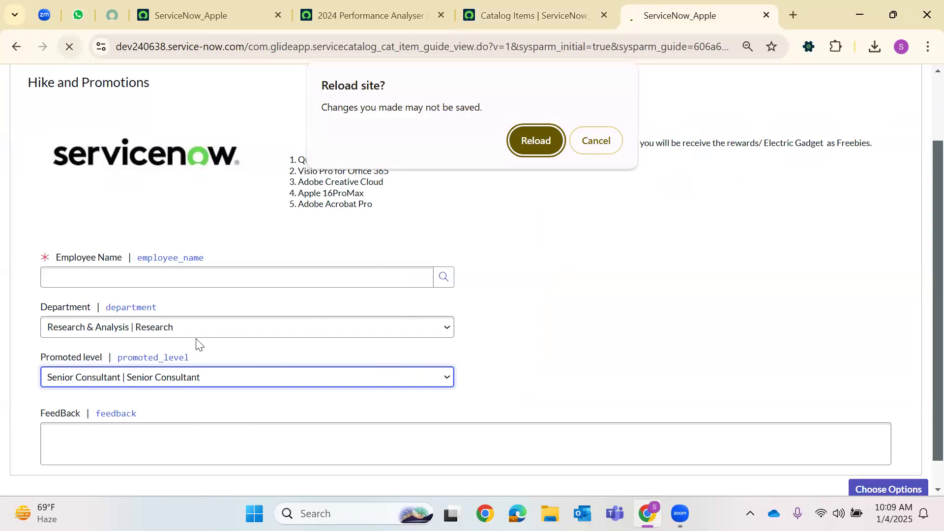
pyautogui.click(526, 147)
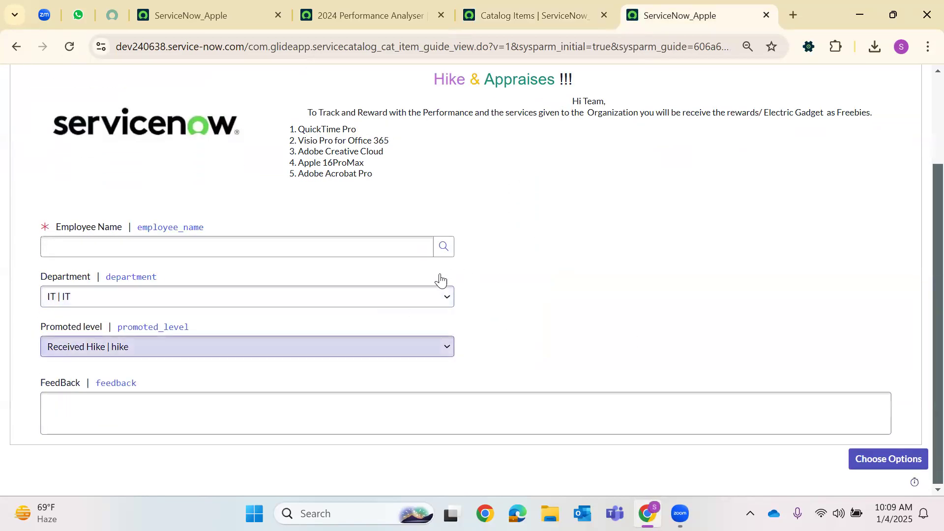
pyautogui.click(443, 252)
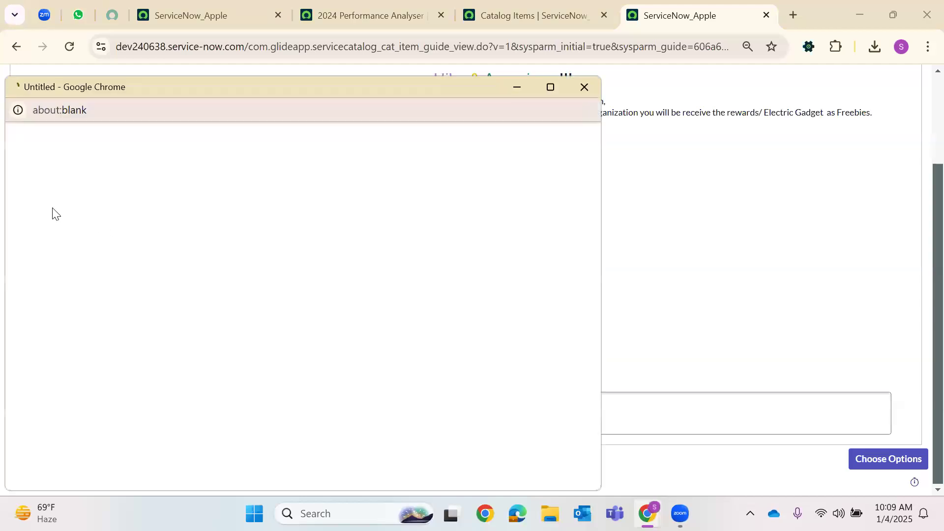
pyautogui.click(68, 227)
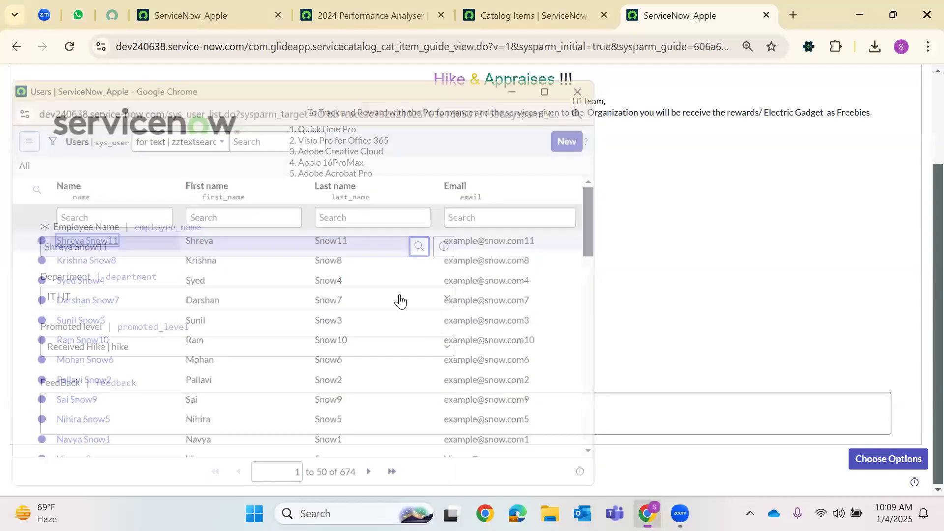
pyautogui.click(219, 405)
pyautogui.click(881, 461)
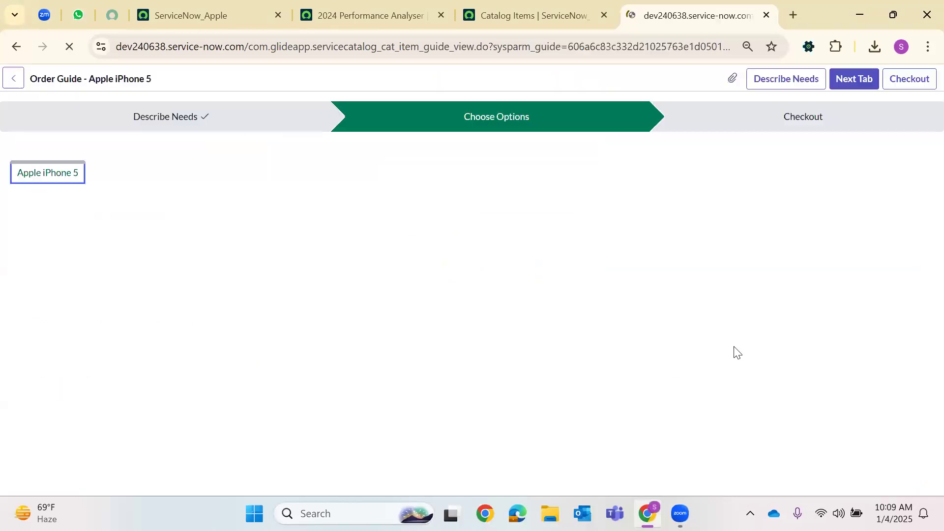
# Review the Apple iPhone 5 and Acrobat items, then check out and submit the order
pyautogui.scroll(-3, 282, 362)
pyautogui.scroll(3, 282, 364)
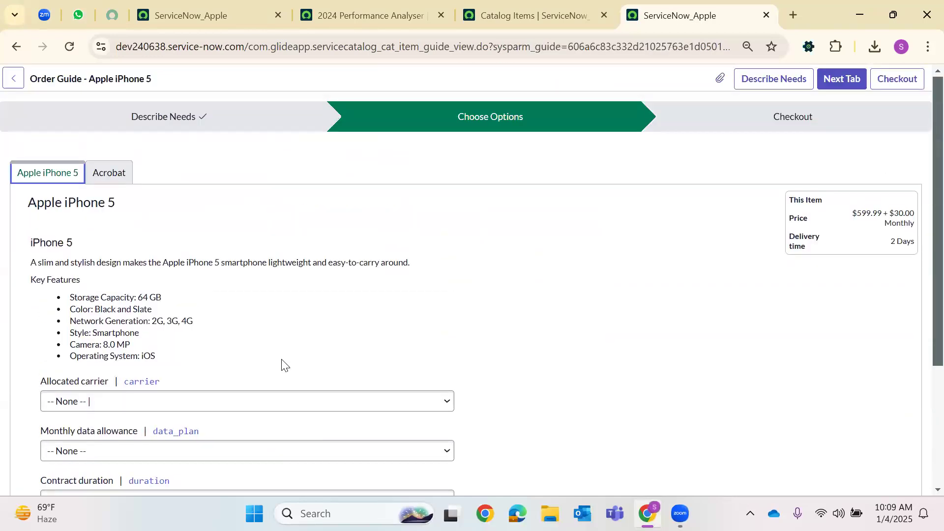
pyautogui.click(76, 181)
pyautogui.click(110, 180)
pyautogui.scroll(-4, 112, 347)
pyautogui.scroll(4, 114, 348)
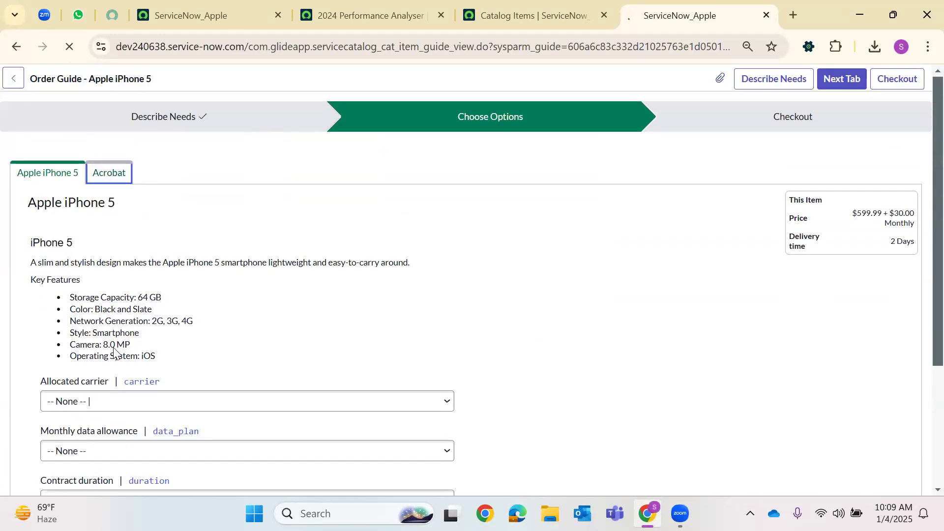
pyautogui.click(899, 375)
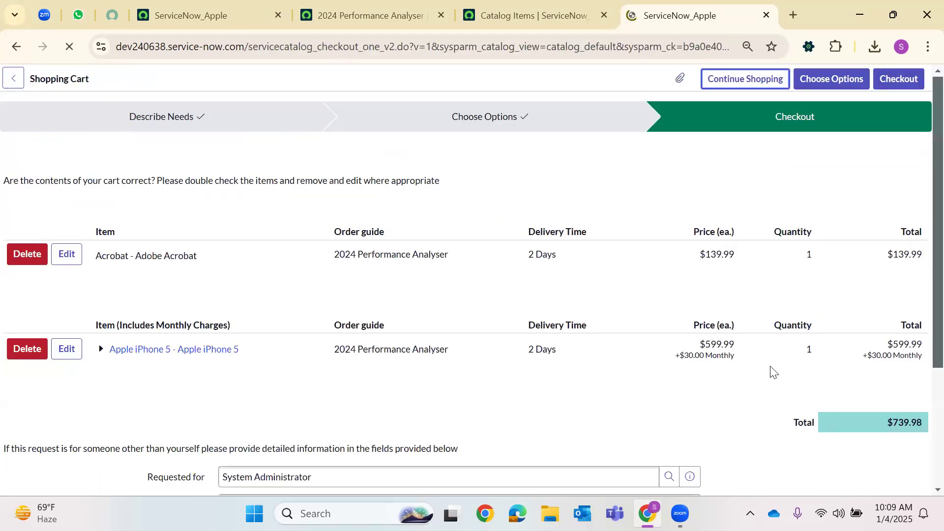
pyautogui.scroll(-4, 424, 414)
pyautogui.click(288, 318)
pyautogui.click(449, 432)
pyautogui.click(898, 455)
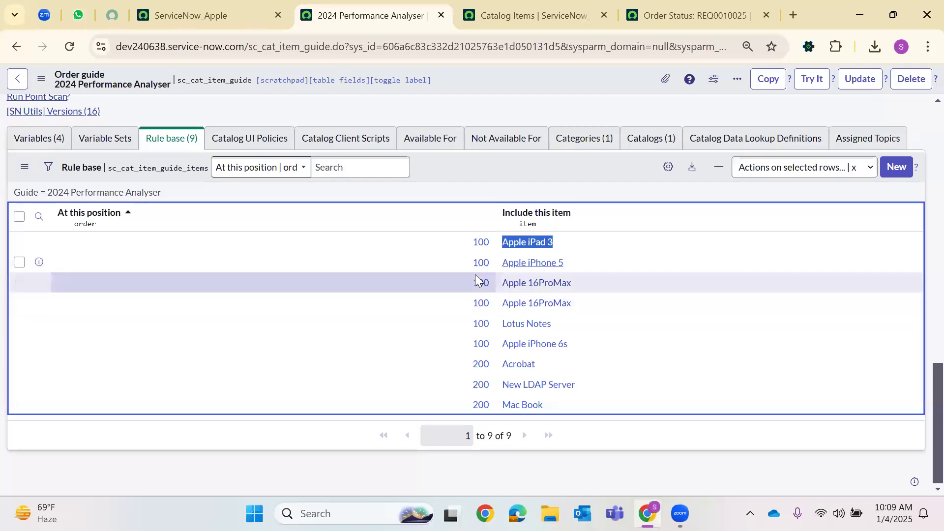
# Open both Apple 16ProMax rules in new tabs and view the submitted order's status
pyautogui.rightClick(484, 285)
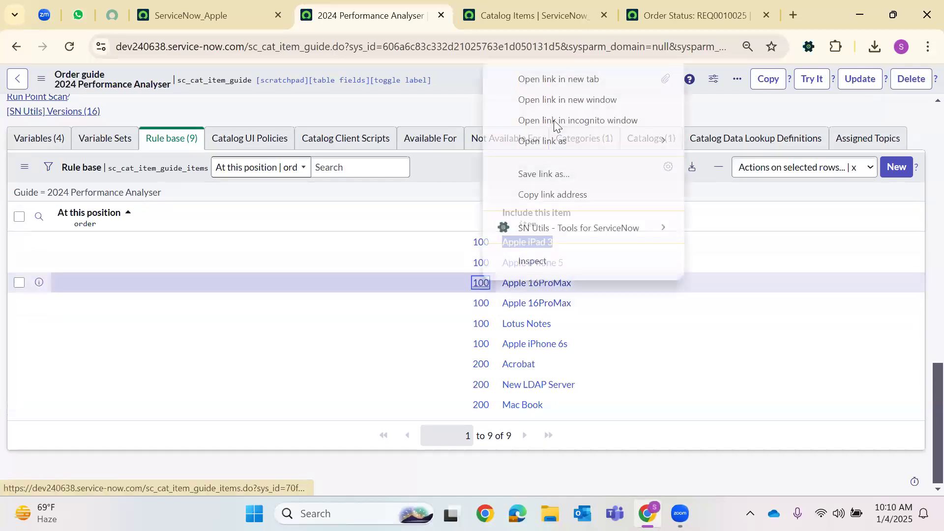
pyautogui.click(554, 79)
pyautogui.rightClick(480, 309)
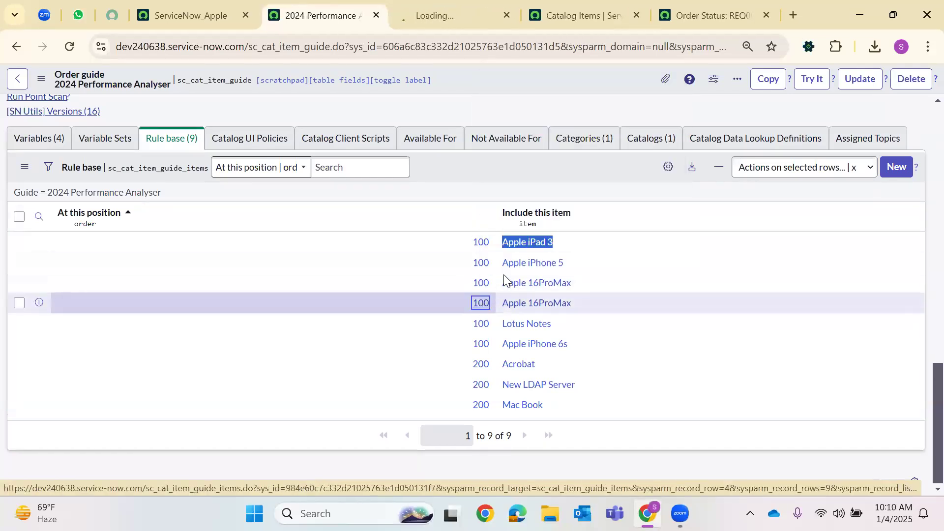
pyautogui.click(553, 101)
pyautogui.click(708, 12)
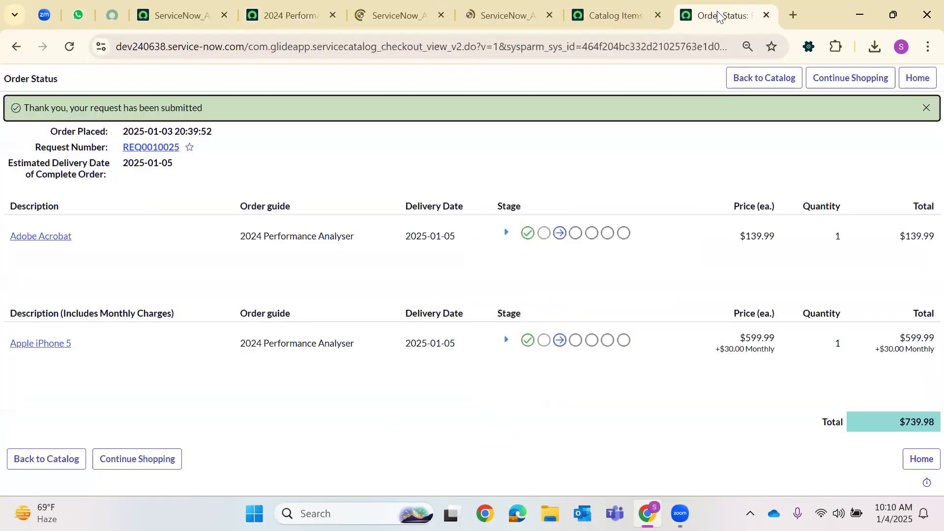
pyautogui.moveTo(246, 48); pyautogui.dragTo(6, 39)
pyautogui.hotkey('ctrl', 'c')
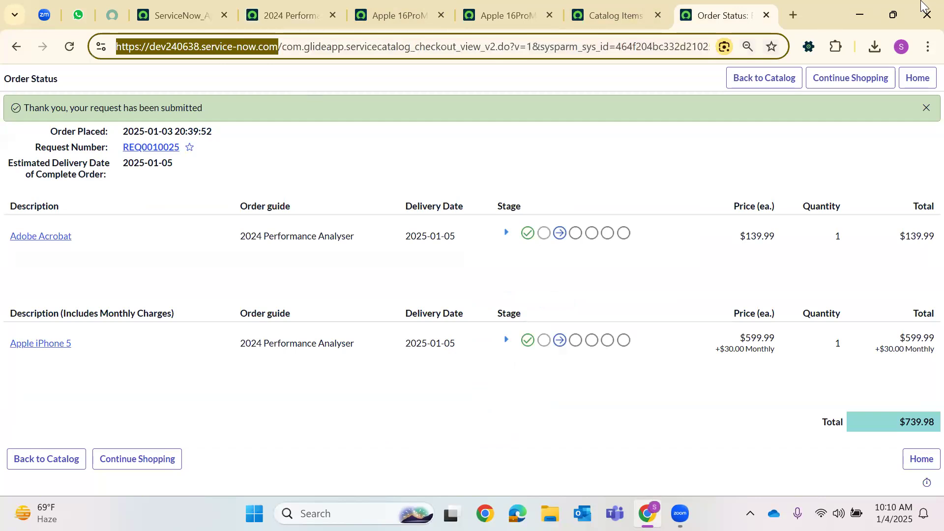
# Open the instance's Service Portal home page in a new browser tab
pyautogui.hotkey('ctrl', 't')
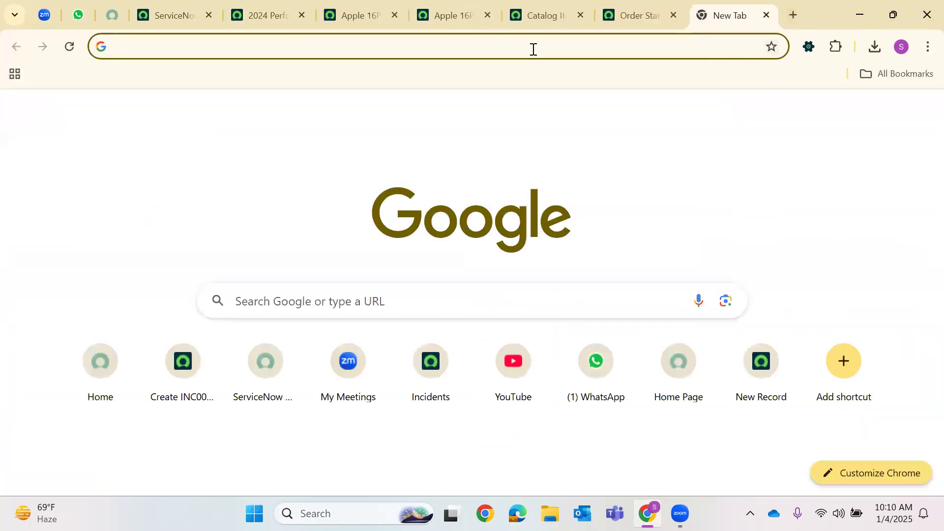
pyautogui.hotkey('ctrl', 'v')
pyautogui.write('s')
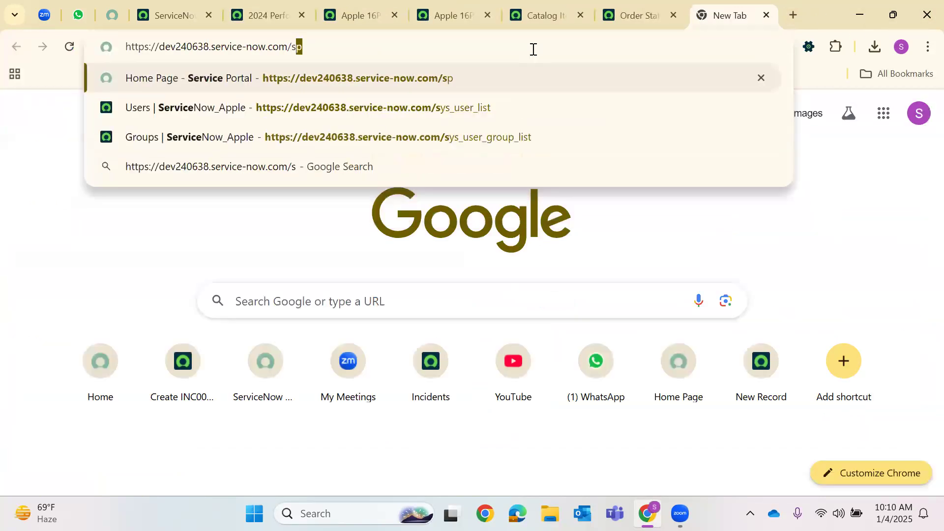
pyautogui.press('Return')
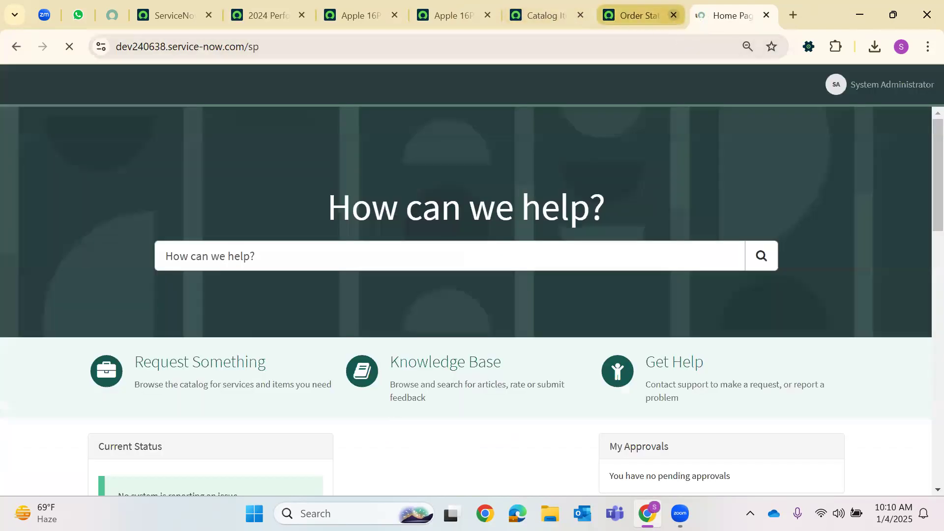
# Close the order status page and review the Apple 16ProMax rule form and the rule base list
pyautogui.click(674, 15)
pyautogui.click(390, 10)
pyautogui.scroll(-2, 246, 198)
pyautogui.scroll(2, 246, 198)
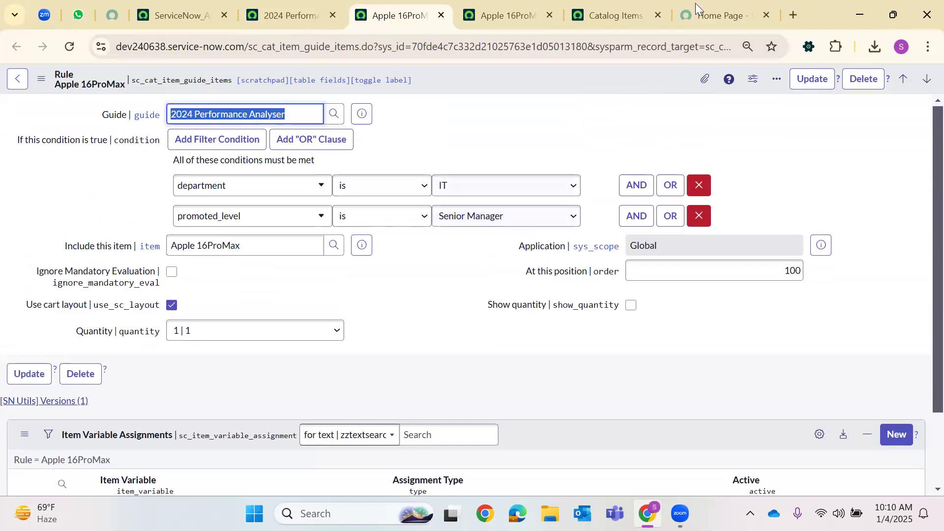
pyautogui.click(696, 9)
pyautogui.click(363, 253)
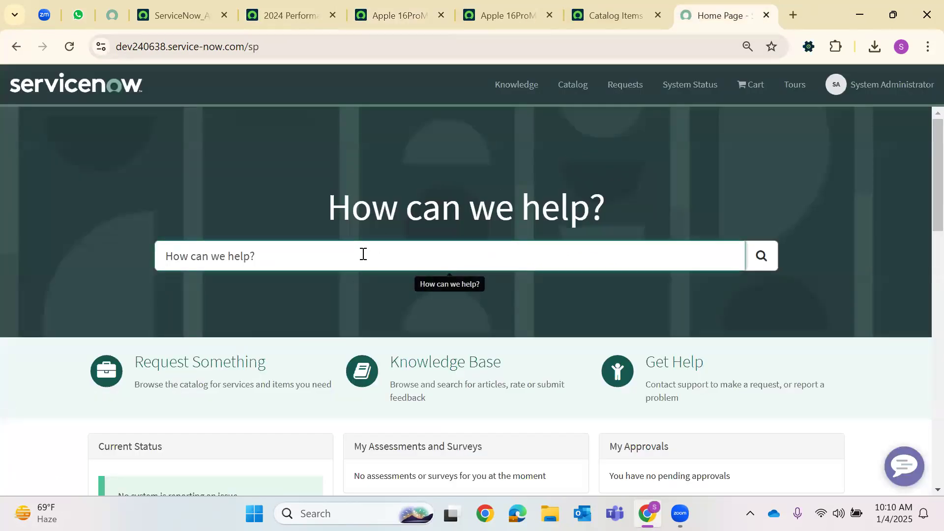
pyautogui.click(374, 7)
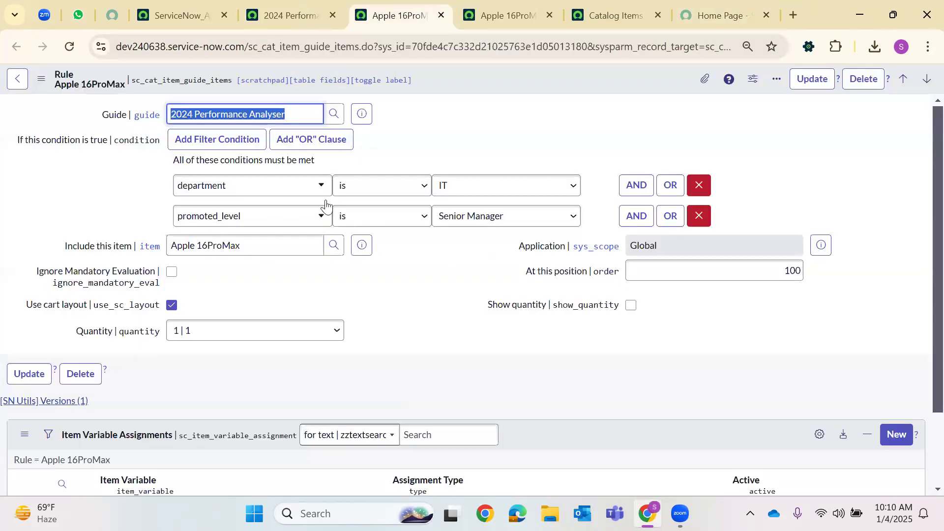
pyautogui.scroll(-2, 442, 231)
pyautogui.scroll(2, 388, 261)
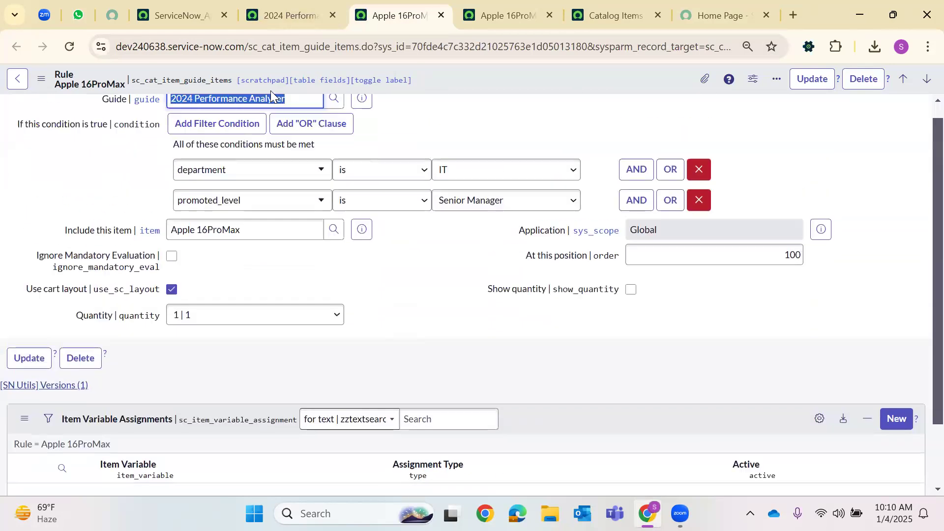
pyautogui.click(285, 15)
pyautogui.scroll(5, 252, 259)
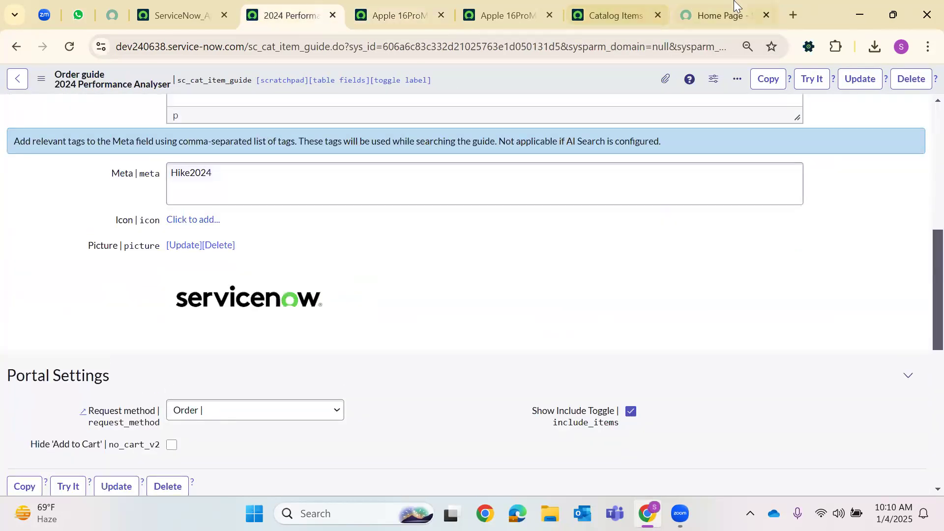
pyautogui.click(720, 15)
# Search the portal for 'Hike2', open the 2024 Performance Analyser guide, and select the employee
pyautogui.write('Hike2')
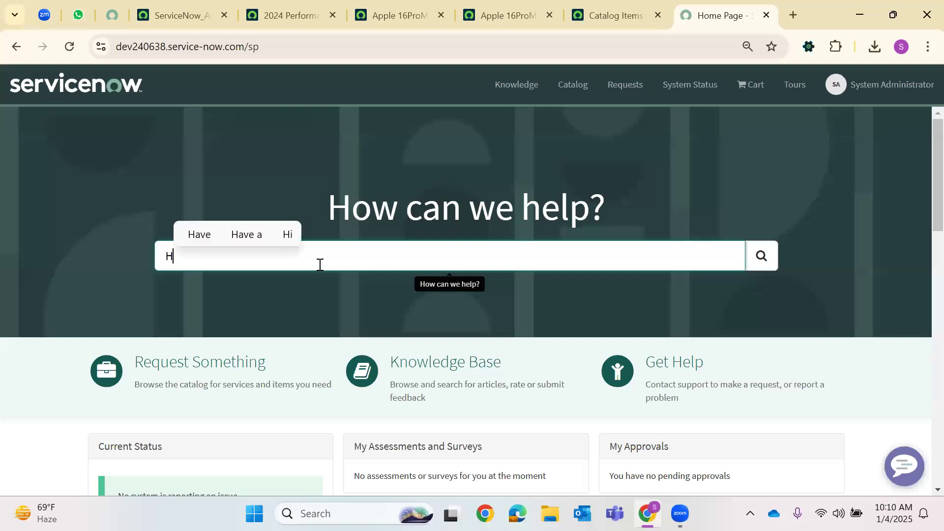
pyautogui.press('Return')
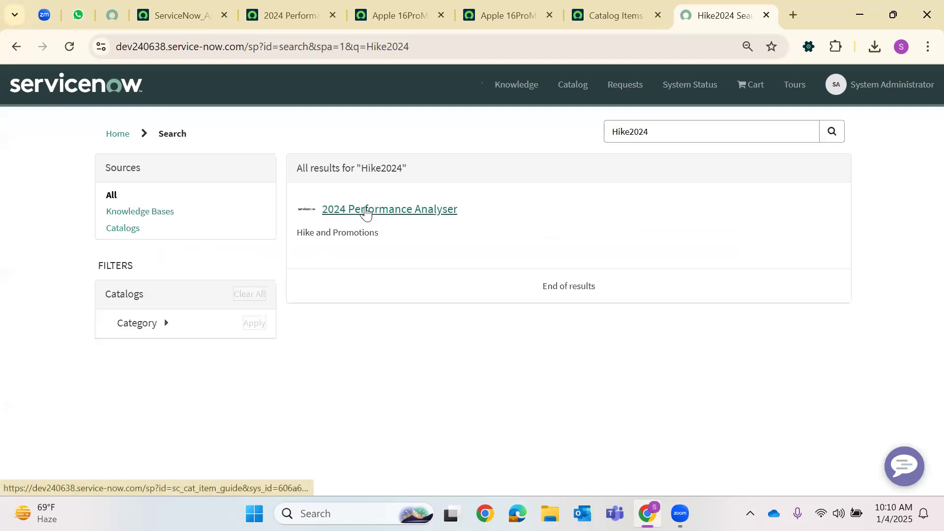
pyautogui.click(366, 212)
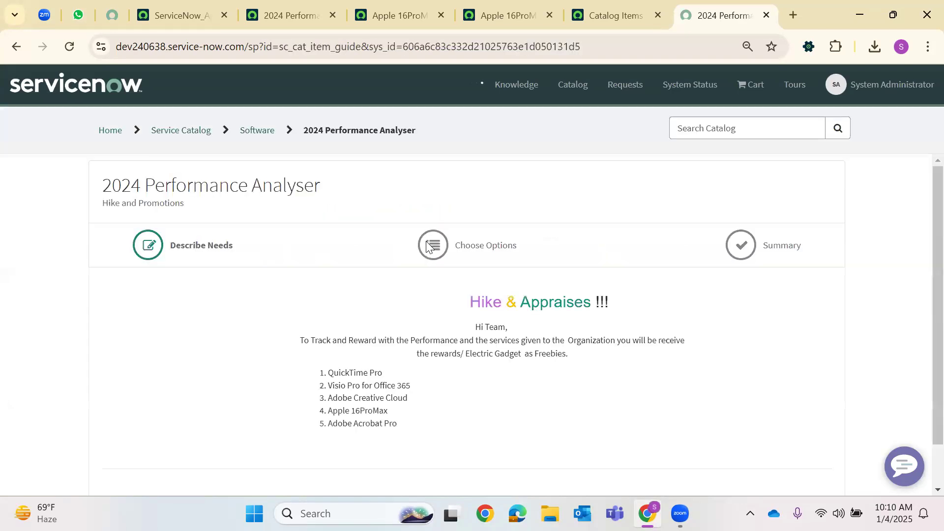
pyautogui.scroll(-5, 296, 300)
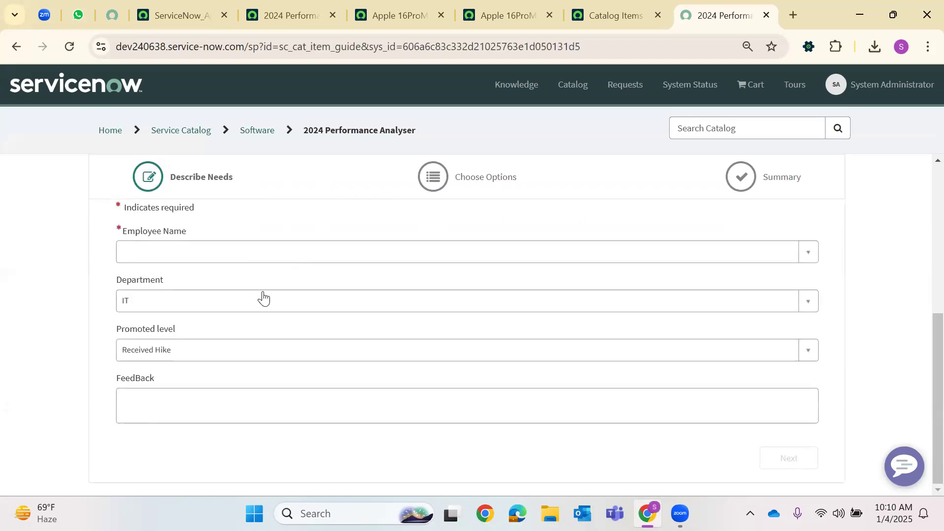
pyautogui.click(212, 253)
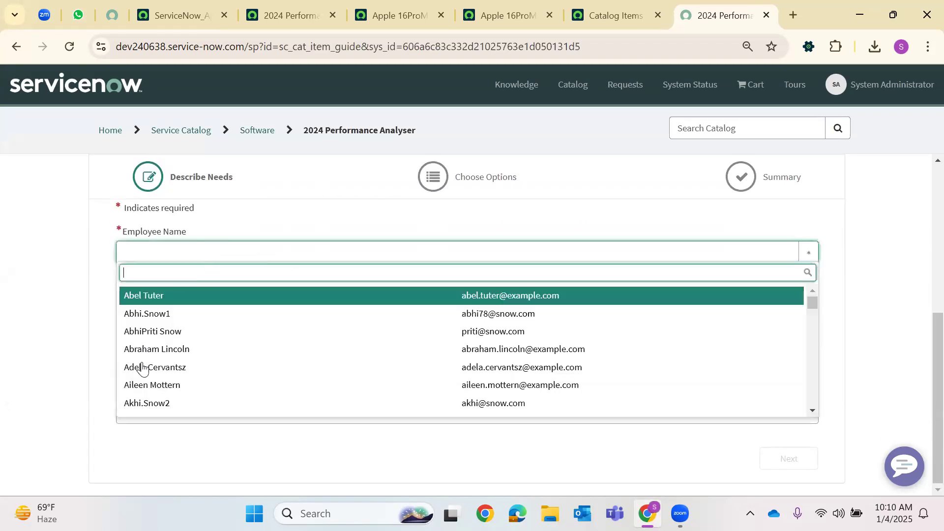
pyautogui.click(253, 367)
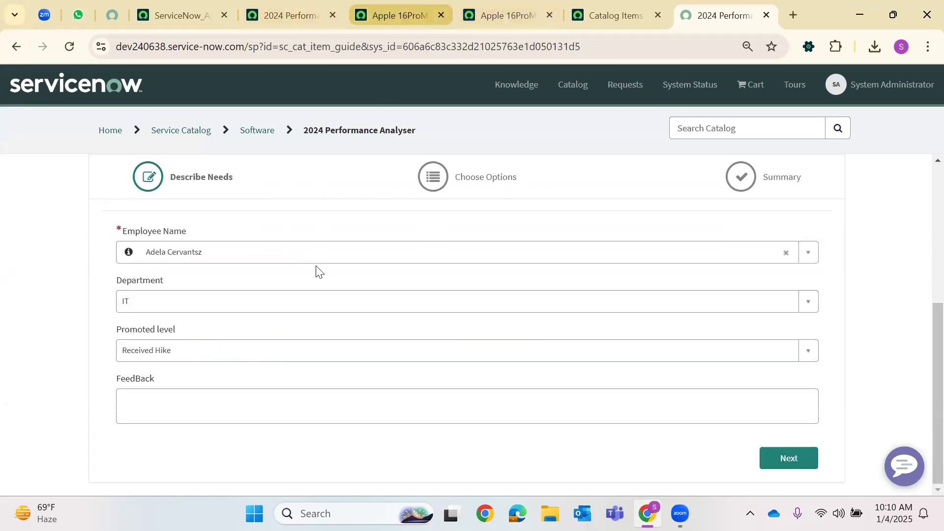
# Set Promoted level to Senior Manager and continue to the Choose Options step
pyautogui.click(399, 15)
pyautogui.click(743, 17)
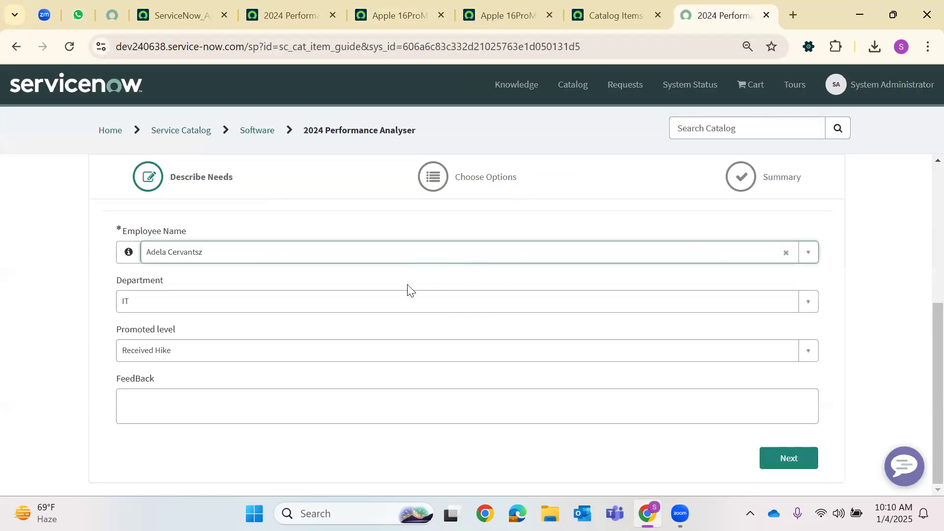
pyautogui.click(186, 354)
pyautogui.click(158, 429)
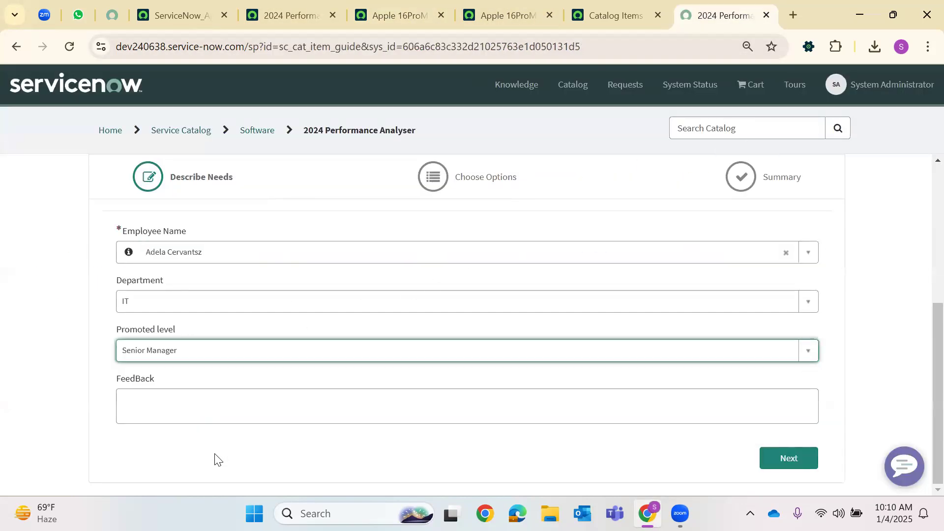
pyautogui.click(777, 467)
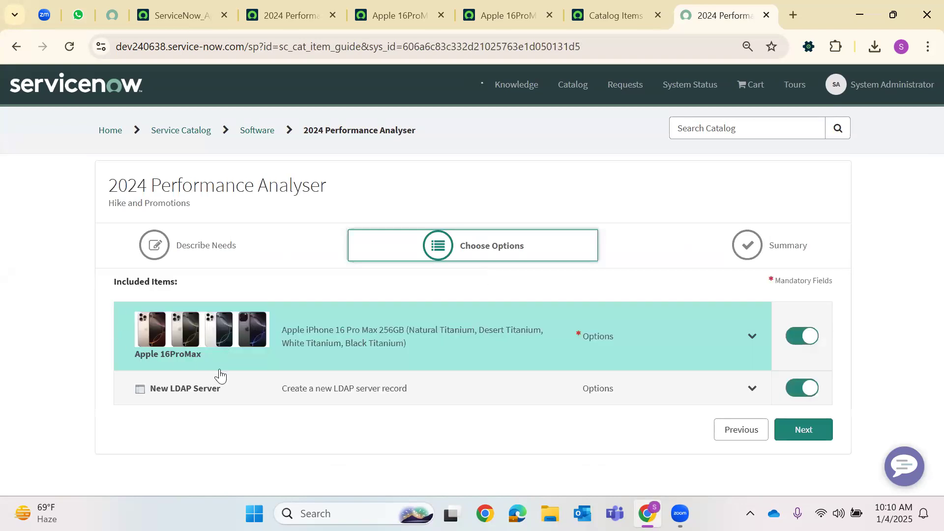
# Exclude the New LDAP Server and expand the Apple 16ProMax item's order form
pyautogui.click(794, 393)
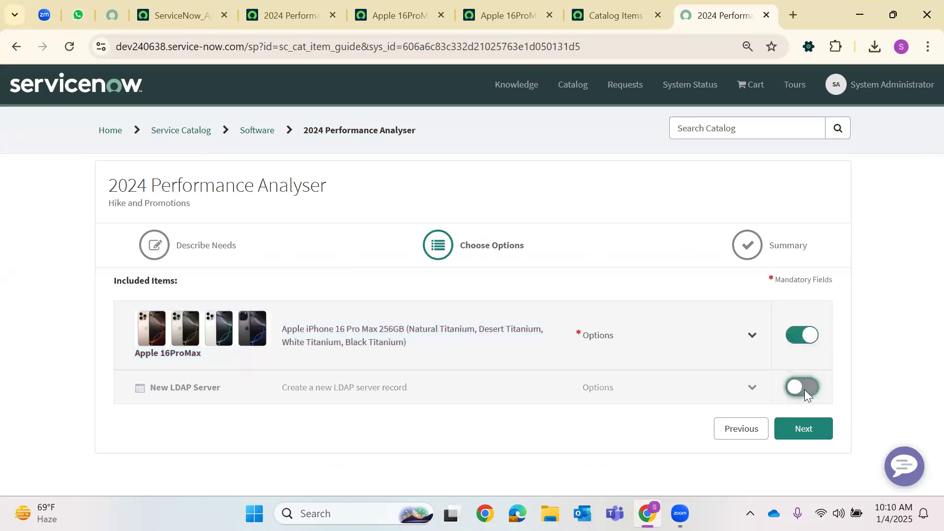
pyautogui.click(753, 344)
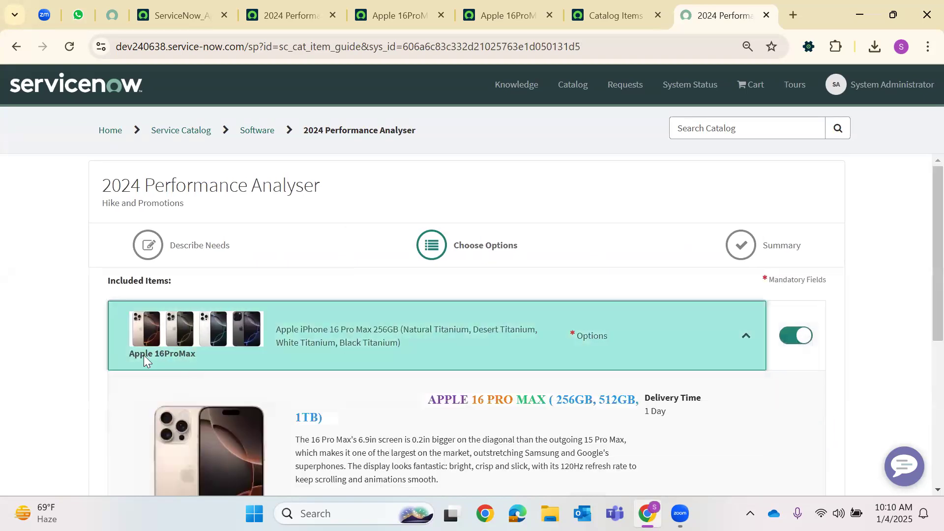
pyautogui.scroll(-2, 144, 355)
pyautogui.scroll(-2, 379, 319)
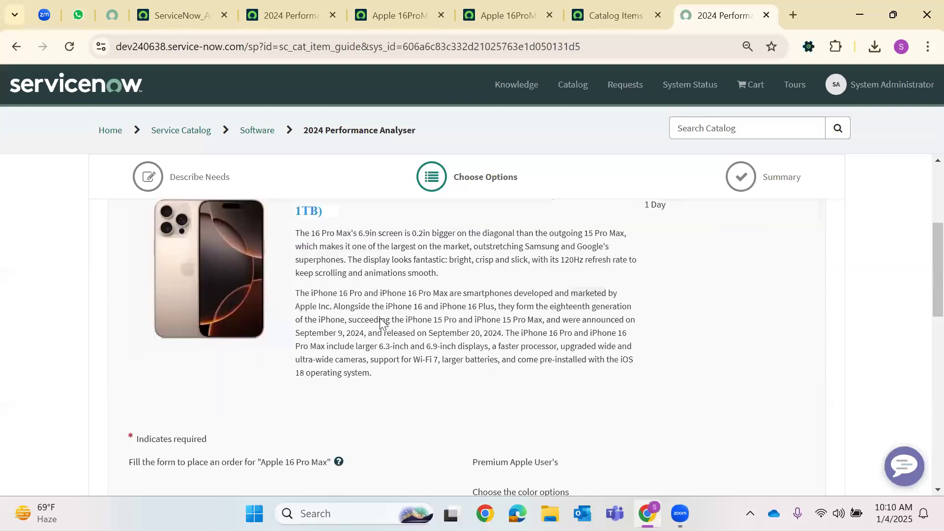
pyautogui.scroll(-2, 380, 319)
# Enter the requester's full name for the Apple 16ProMax and check out the order
pyautogui.click(232, 416)
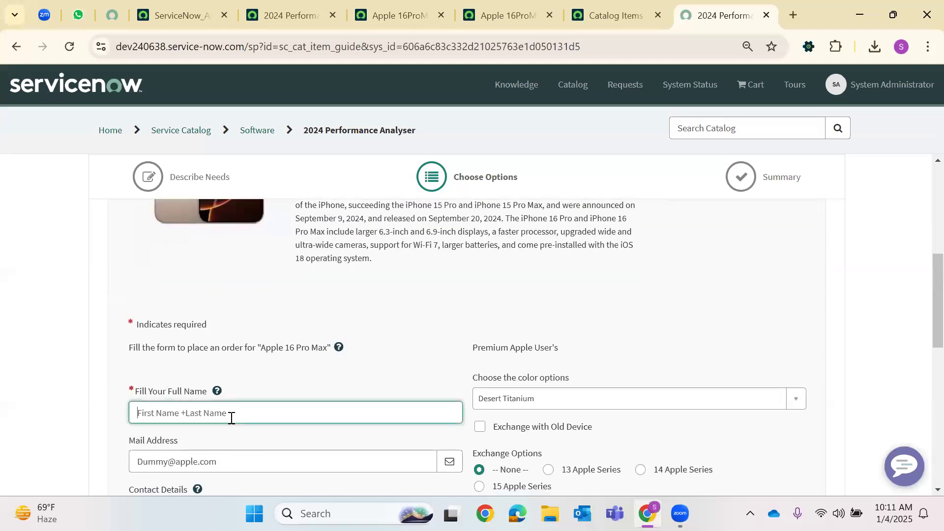
pyautogui.write('kavya')
pyautogui.scroll(-1, 230, 419)
pyautogui.scroll(-5, 660, 416)
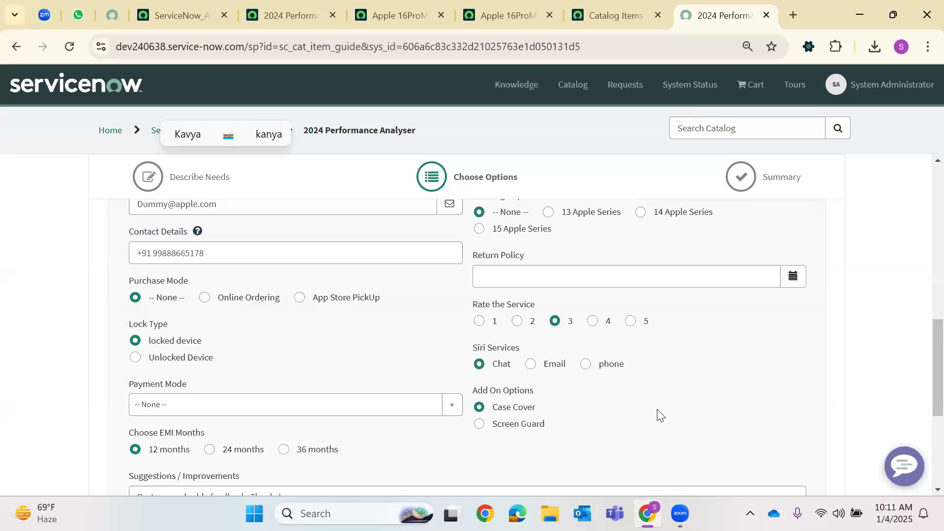
pyautogui.scroll(-5, 661, 415)
pyautogui.click(797, 458)
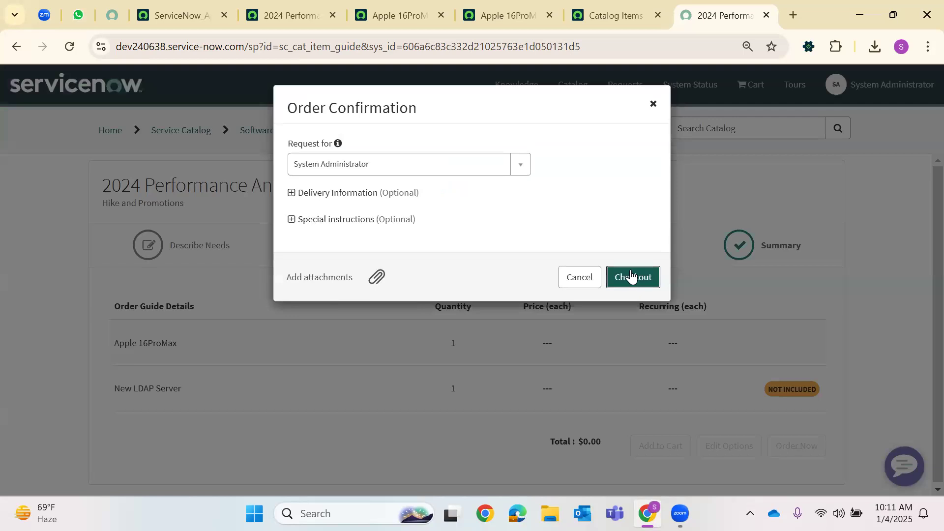
pyautogui.click(632, 277)
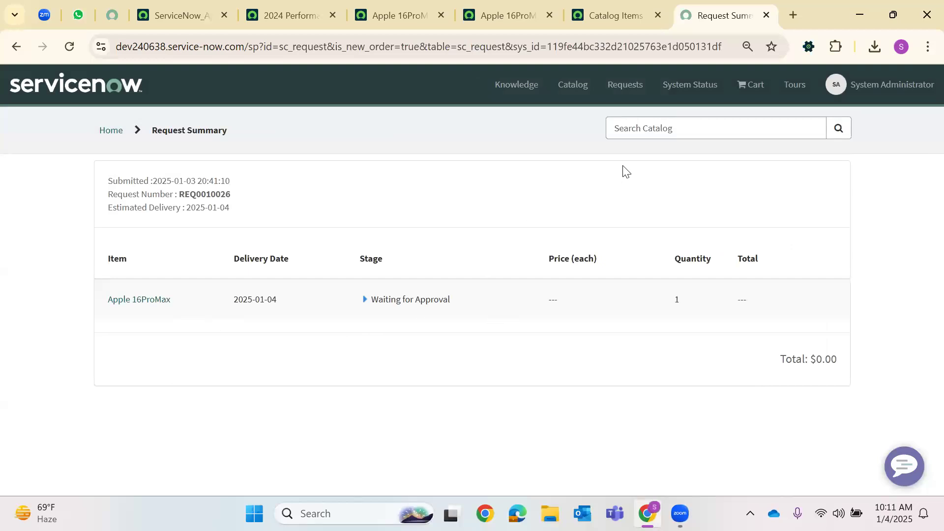
# Open the 2024 Performance Analyser guide from the catalog's Software category
pyautogui.click(582, 87)
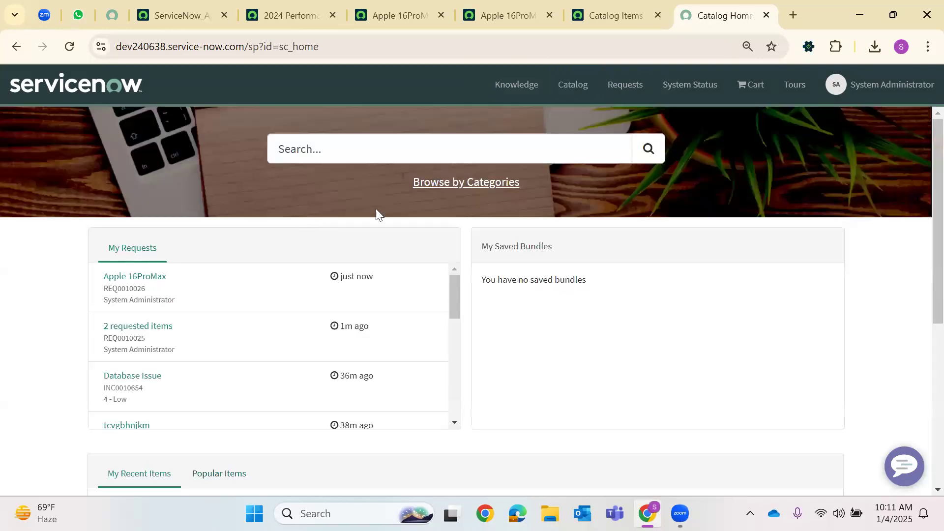
pyautogui.click(471, 187)
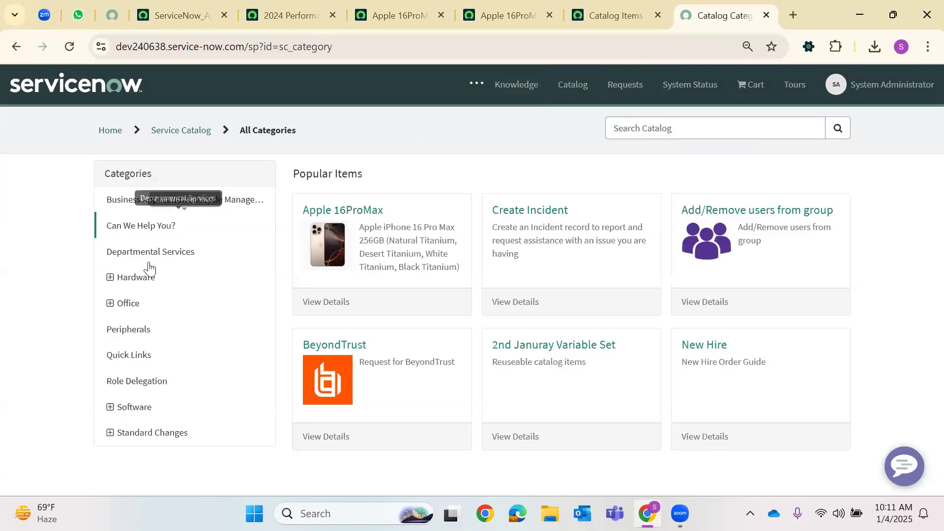
pyautogui.click(130, 405)
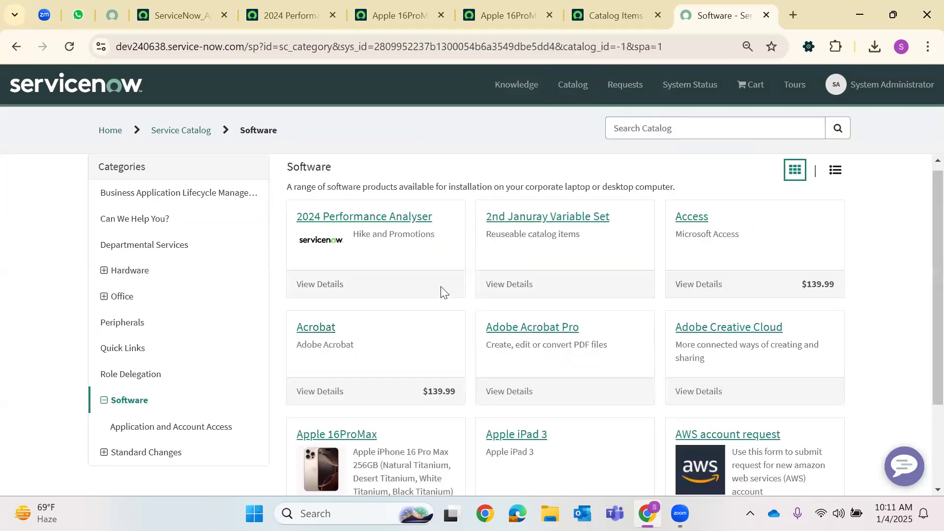
pyautogui.click(353, 241)
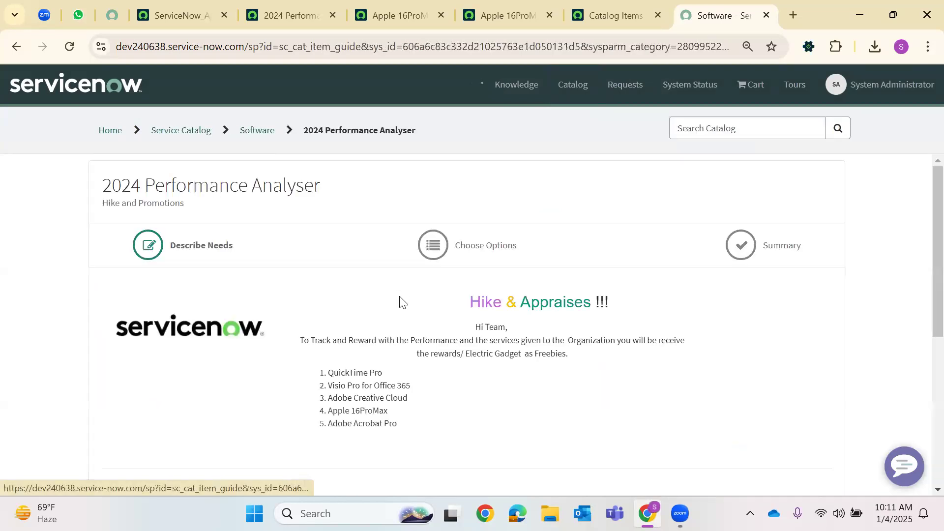
pyautogui.scroll(-5, 402, 288)
pyautogui.click(510, 12)
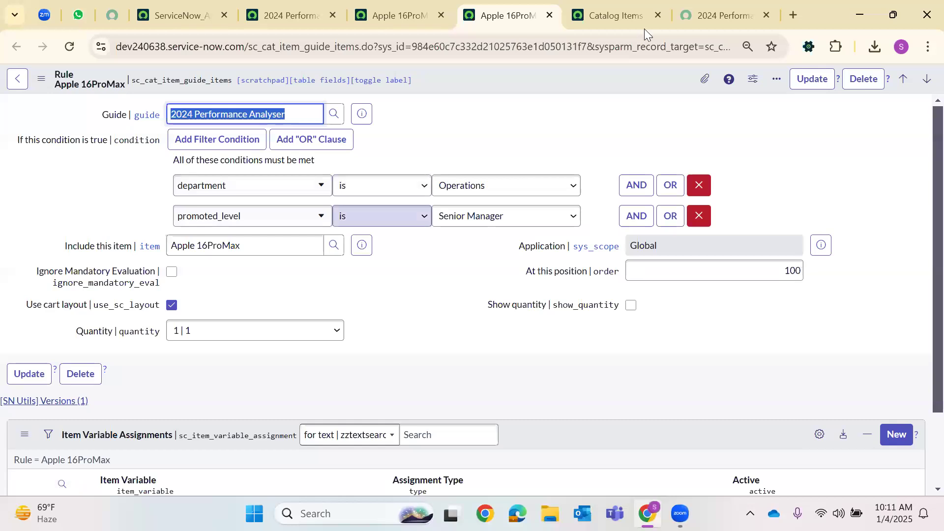
pyautogui.click(686, 6)
# Set Department to Operations and Promoted level to Senior Manager, choose the employee, and proceed
pyautogui.click(197, 302)
pyautogui.click(147, 362)
pyautogui.click(260, 358)
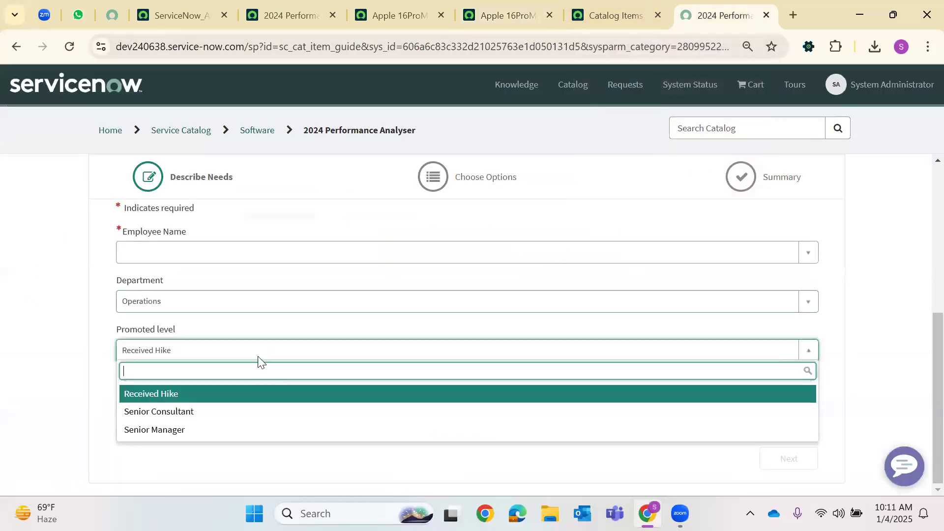
pyautogui.click(184, 430)
pyautogui.click(859, 434)
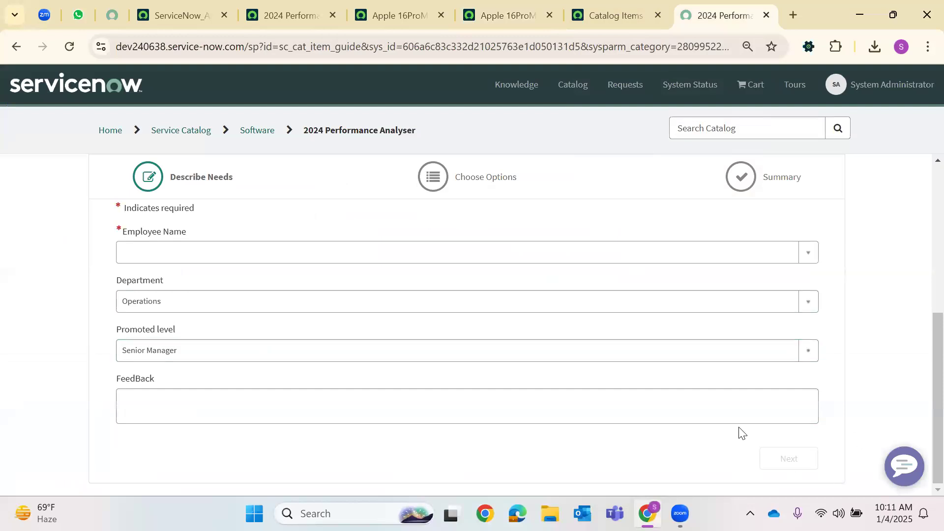
pyautogui.click(393, 350)
pyautogui.click(162, 255)
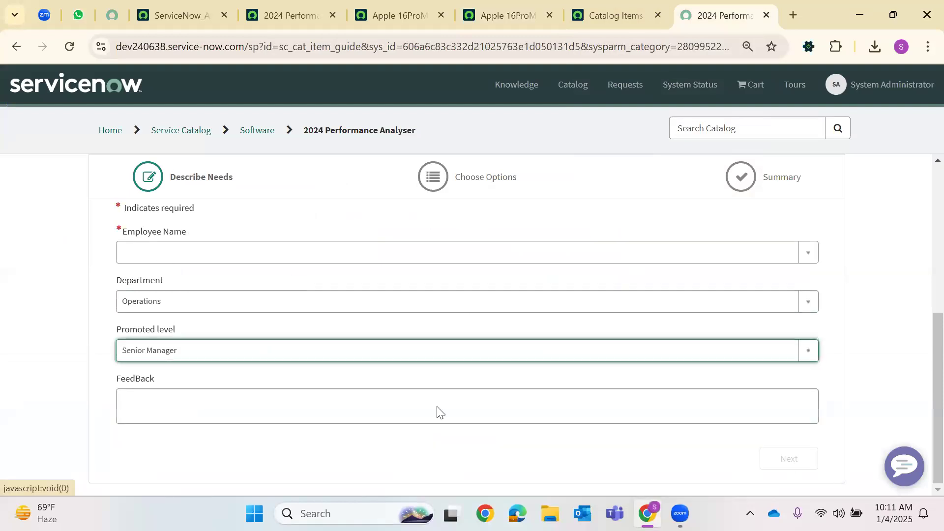
pyautogui.click(189, 252)
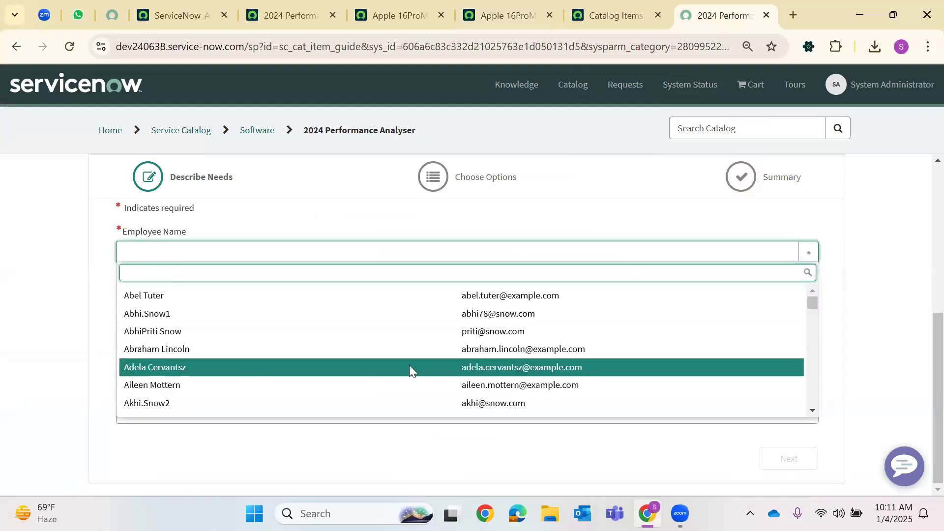
pyautogui.click(138, 368)
pyautogui.click(790, 459)
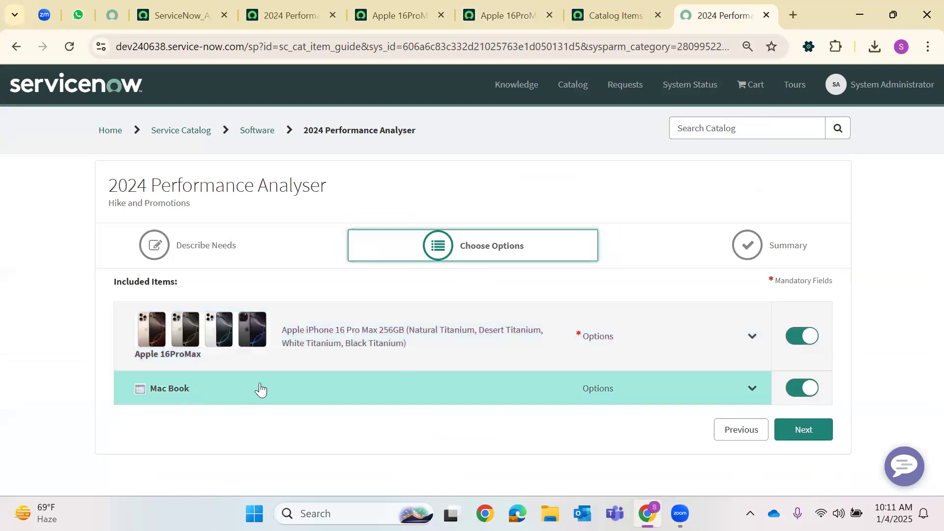
# Close the extra Apple 16ProMax rule tabs and open the Lotus Notes rule-base entry separately
pyautogui.click(437, 13)
pyautogui.click(440, 15)
pyautogui.click(287, 15)
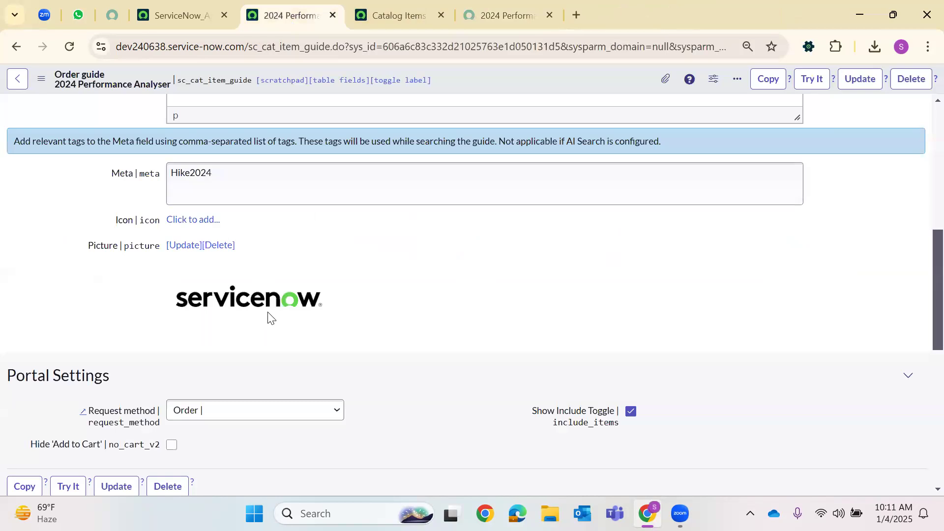
pyautogui.scroll(-6, 270, 317)
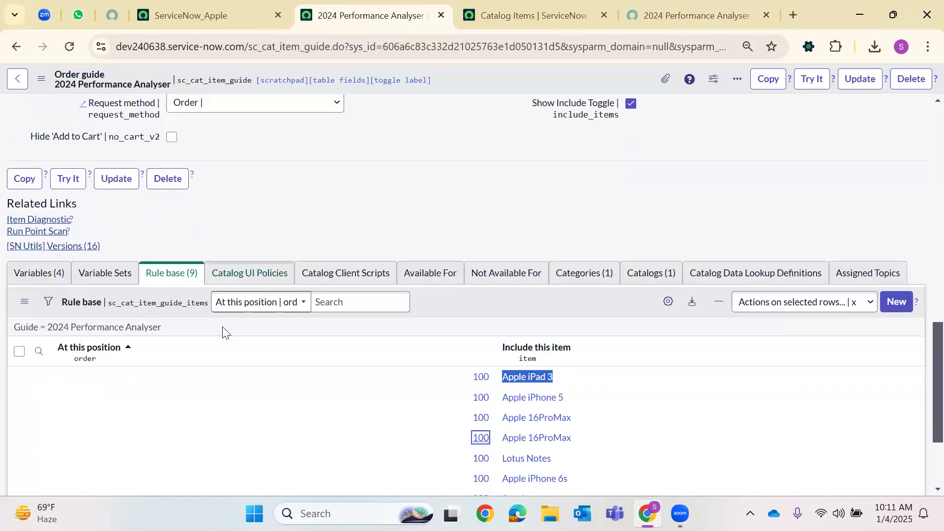
pyautogui.scroll(-3, 224, 332)
pyautogui.click(522, 330)
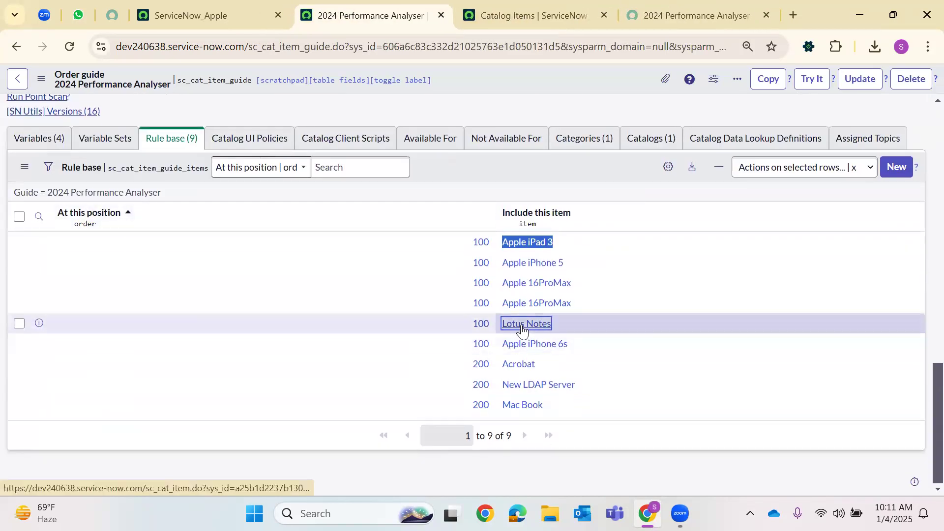
pyautogui.rightClick(522, 330)
pyautogui.click(605, 126)
# Try advancing the portal order, then review and close the Lotus Notes catalog item record
pyautogui.click(735, 13)
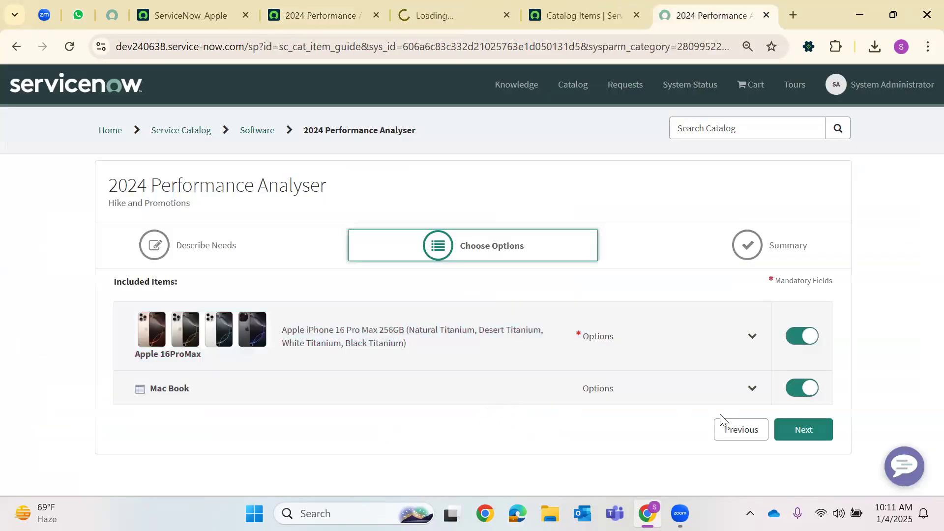
pyautogui.click(797, 439)
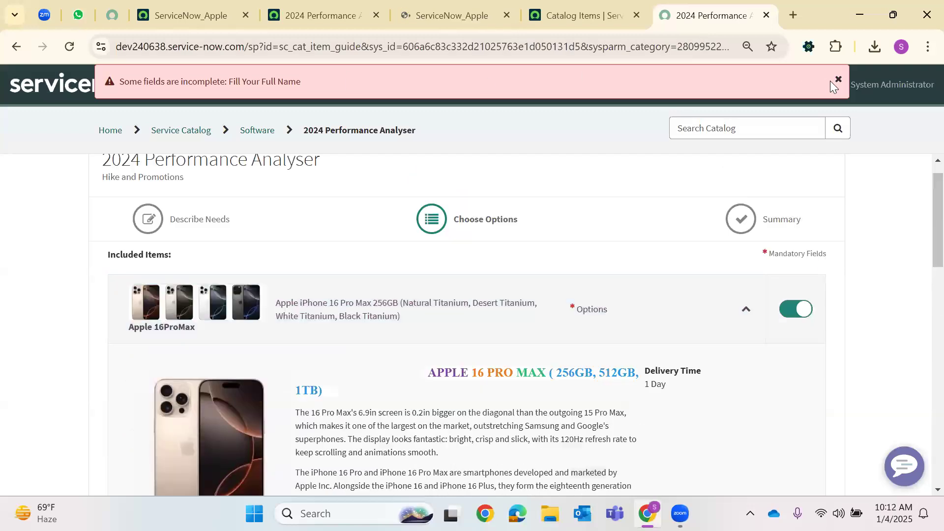
pyautogui.scroll(-13, 529, 278)
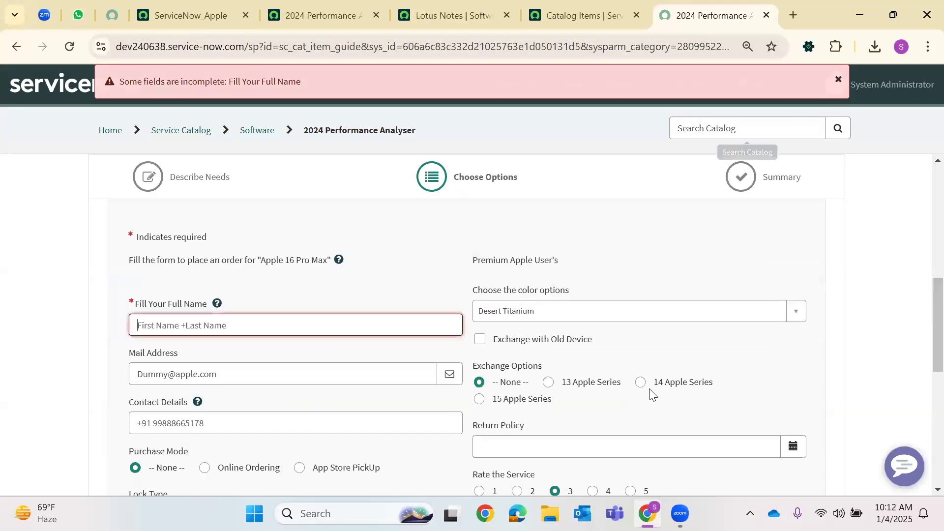
pyautogui.click(735, 458)
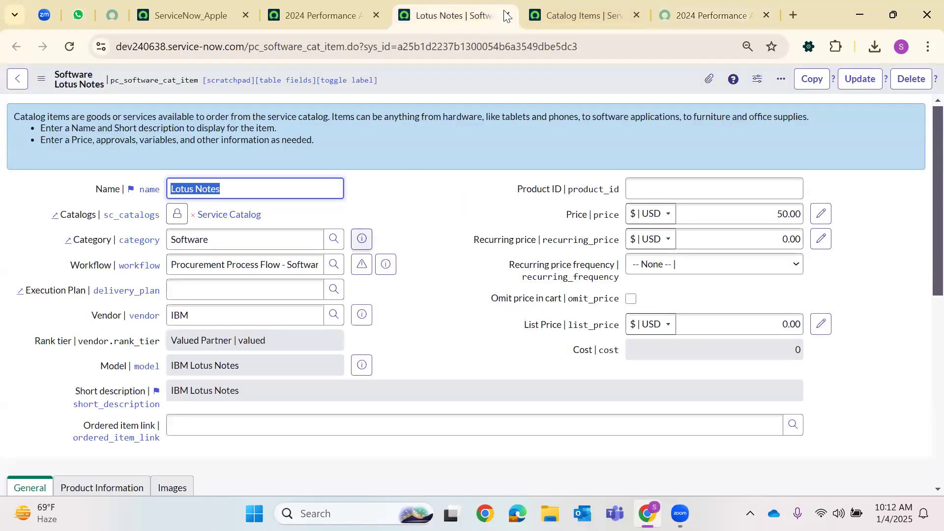
pyautogui.scroll(-4, 441, 118)
pyautogui.scroll(2, 440, 383)
pyautogui.scroll(2, 439, 382)
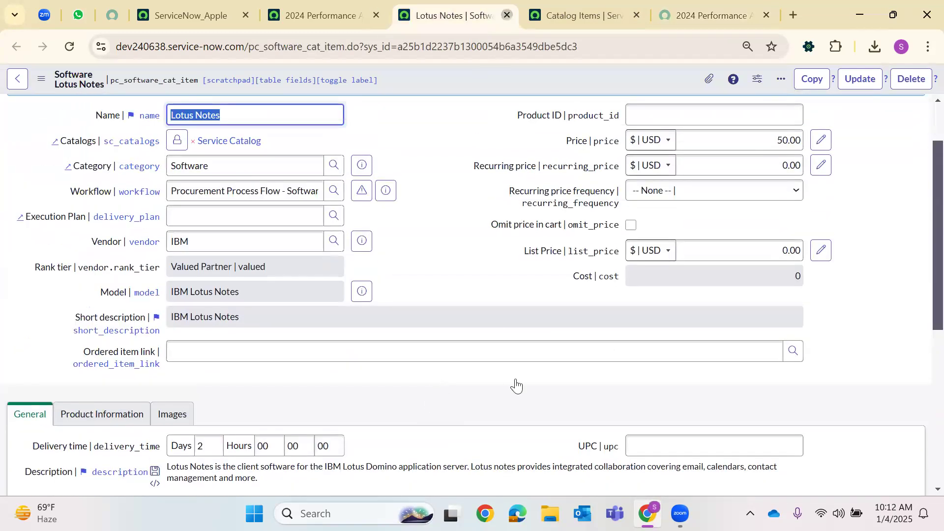
pyautogui.hotkey('ctrl', 'w')
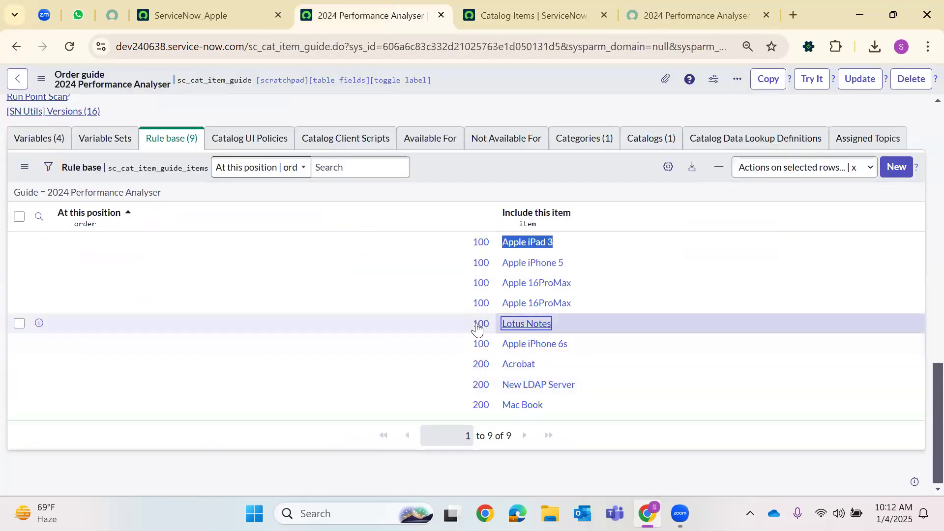
# Open the Lotus Notes guide rule in a new tab and view it
pyautogui.rightClick(477, 325)
pyautogui.click(530, 129)
pyautogui.click(469, 4)
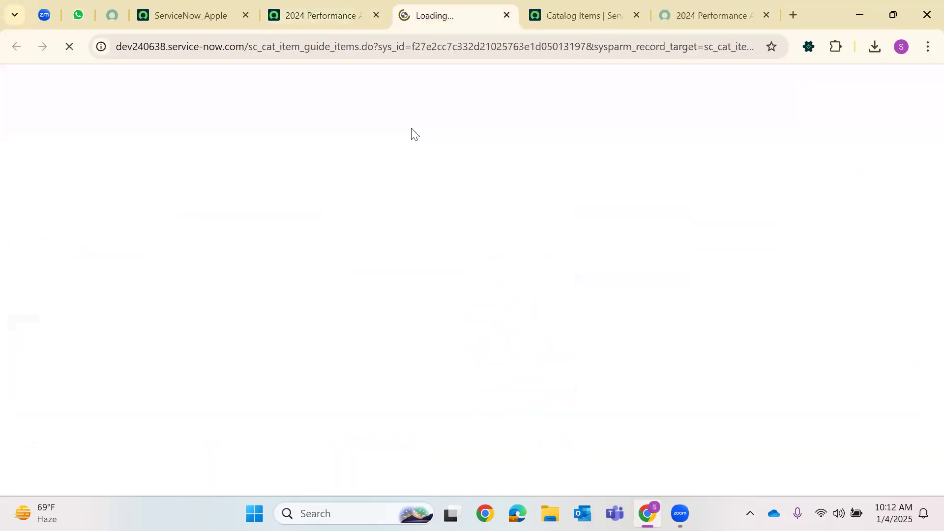
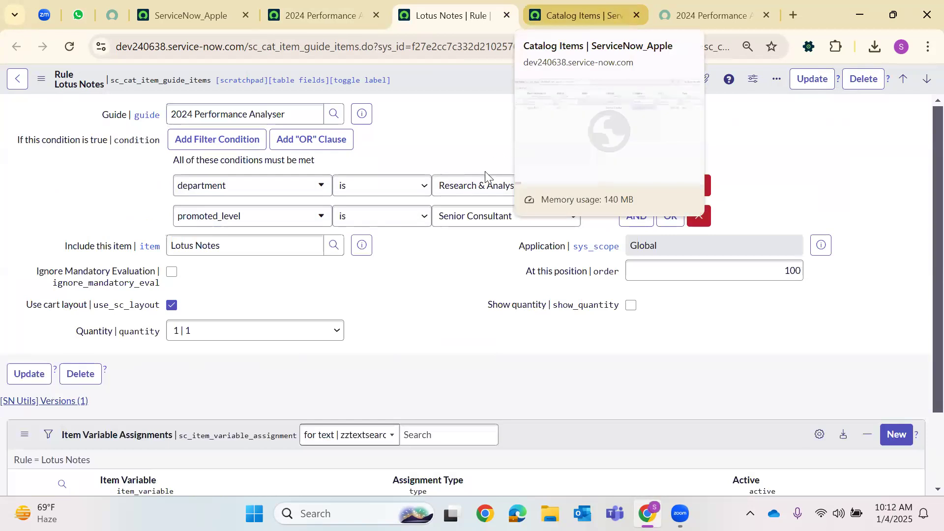
# Run the order guide with Research & Analysis and Senior Consultant and confirm no items appear
pyautogui.click(609, 5)
pyautogui.click(714, 16)
pyautogui.click(184, 304)
pyautogui.click(142, 380)
pyautogui.click(196, 355)
pyautogui.click(169, 412)
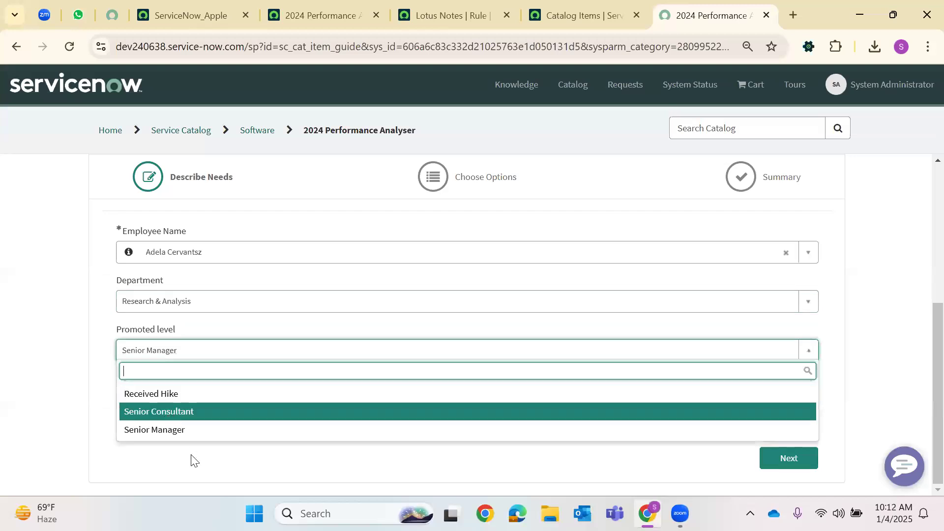
pyautogui.click(775, 465)
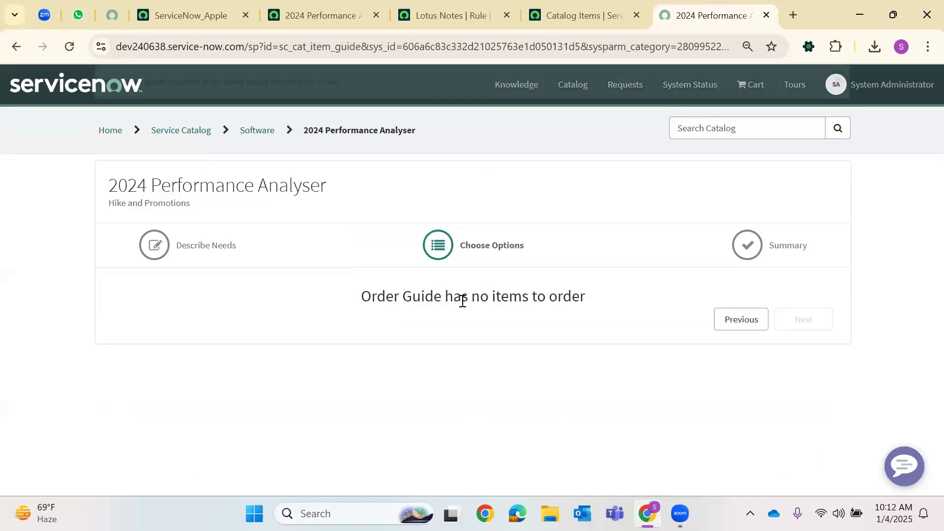
pyautogui.moveTo(361, 296); pyautogui.dragTo(586, 296)
# Preview the Lotus Notes catalog item details from its guide rule
pyautogui.click(443, 15)
pyautogui.click(360, 249)
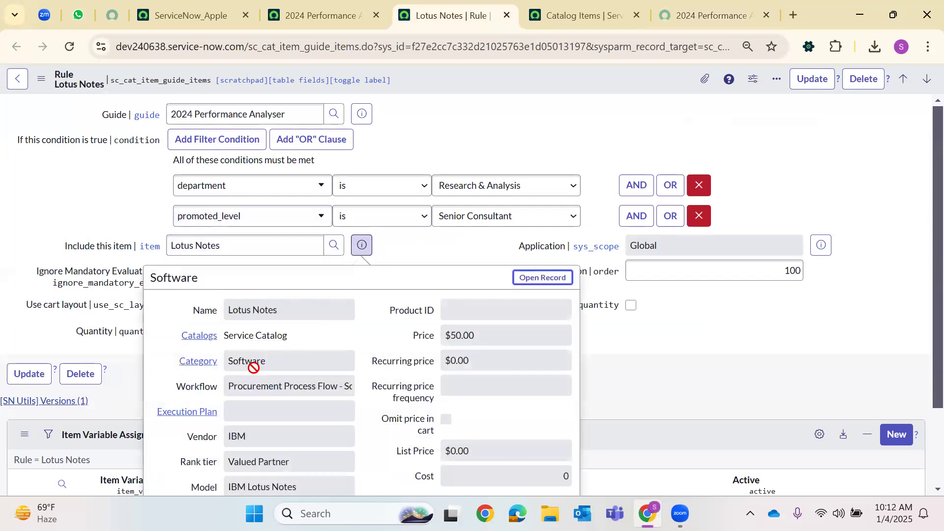
pyautogui.scroll(-2, 325, 386)
pyautogui.scroll(2, 324, 382)
pyautogui.click(363, 246)
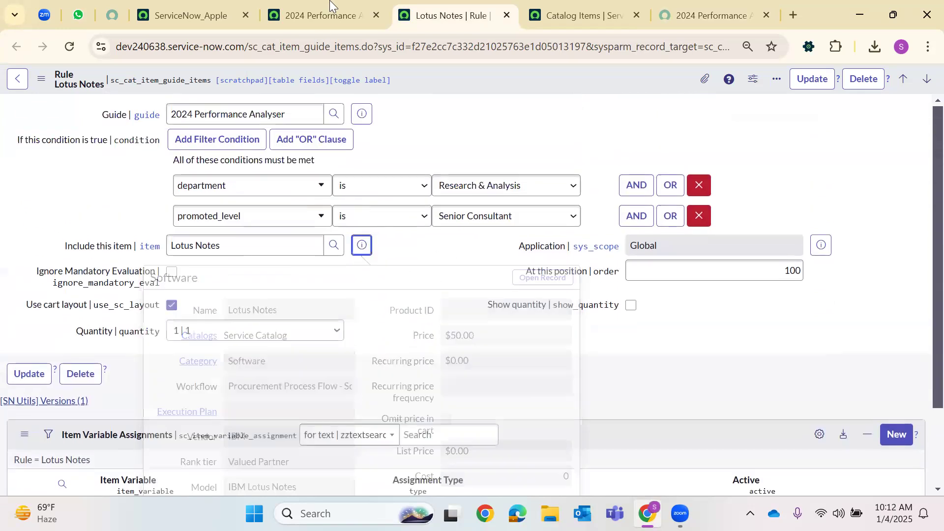
pyautogui.click(315, 15)
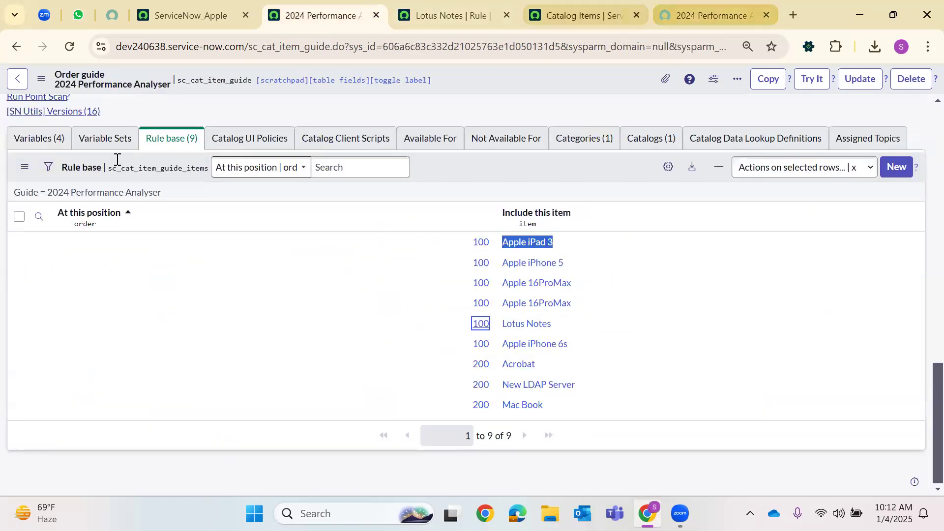
# Replace the Catalog Items name filter with '*Lot'
pyautogui.click(584, 16)
pyautogui.click(117, 159)
pyautogui.hotkey('ctrl', 'a')
pyautogui.press('BackSpace')
pyautogui.write('*Lot')
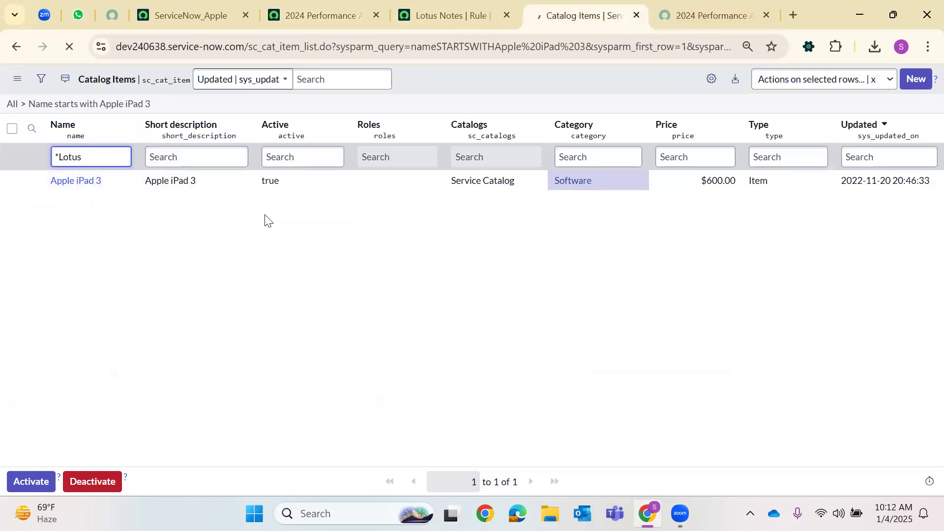
# Set the Lotus Notes catalog item's Active field to true and save it
pyautogui.click(294, 185)
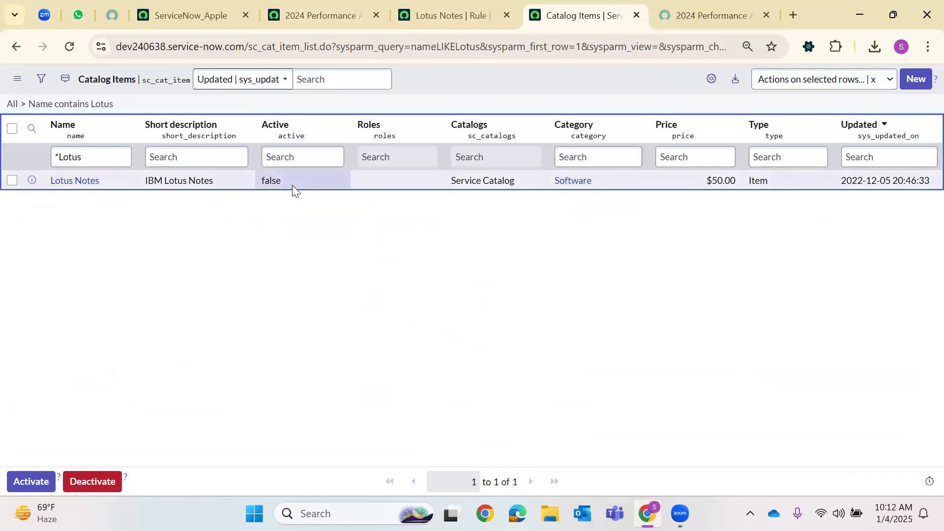
pyautogui.doubleClick(297, 184)
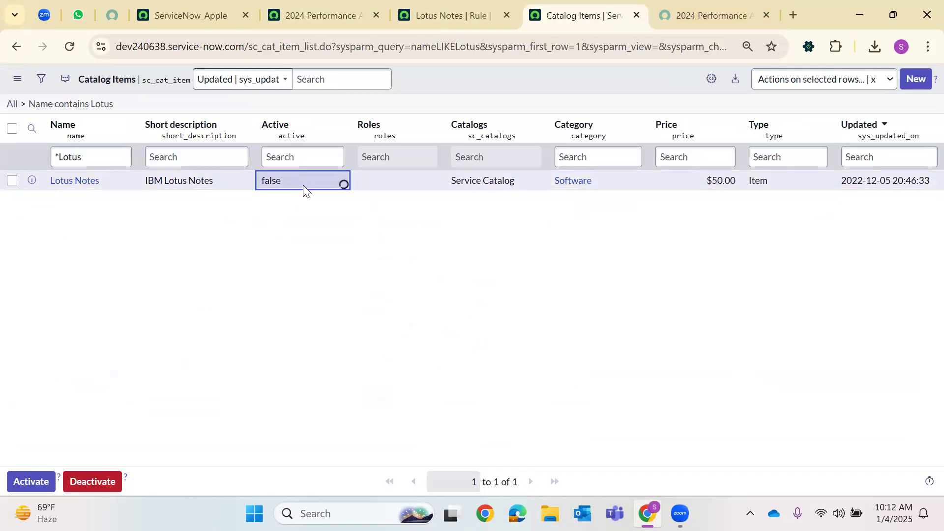
pyautogui.click(295, 189)
pyautogui.click(287, 209)
pyautogui.click(320, 185)
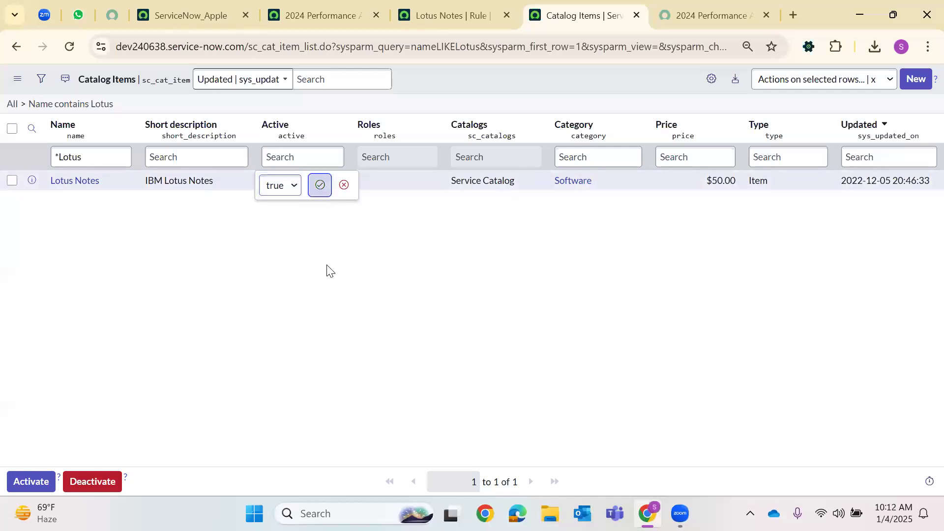
# Rerun the order guide for an employee with Research & Analysis and Senior Consultant to see Lotus Notes included
pyautogui.click(698, 15)
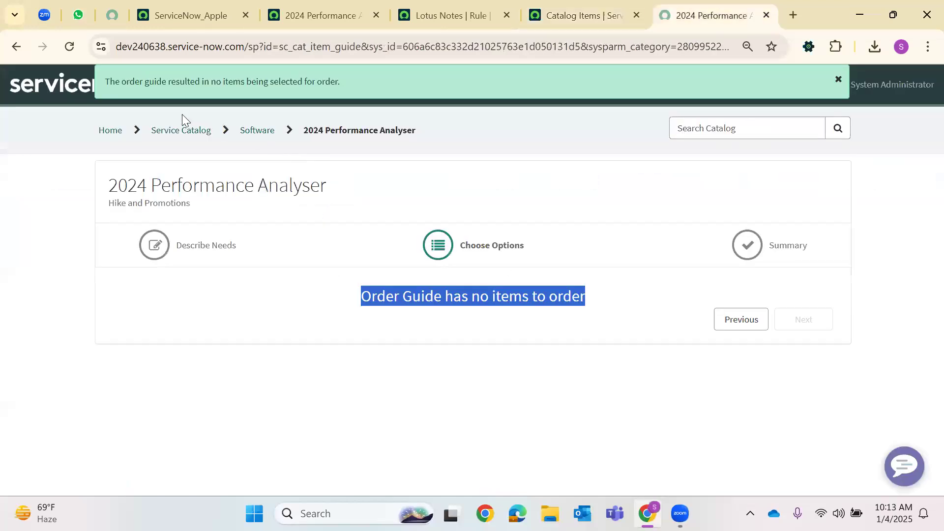
pyautogui.click(70, 46)
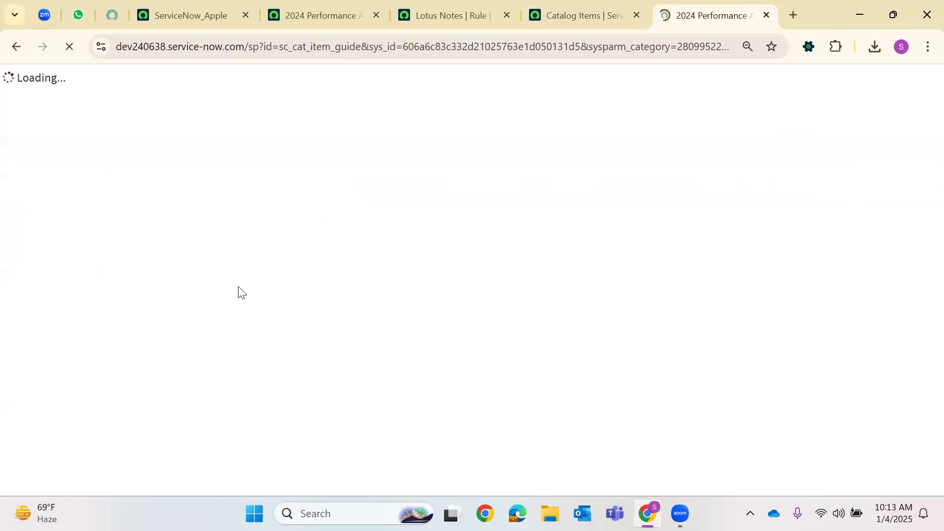
pyautogui.scroll(-5, 296, 365)
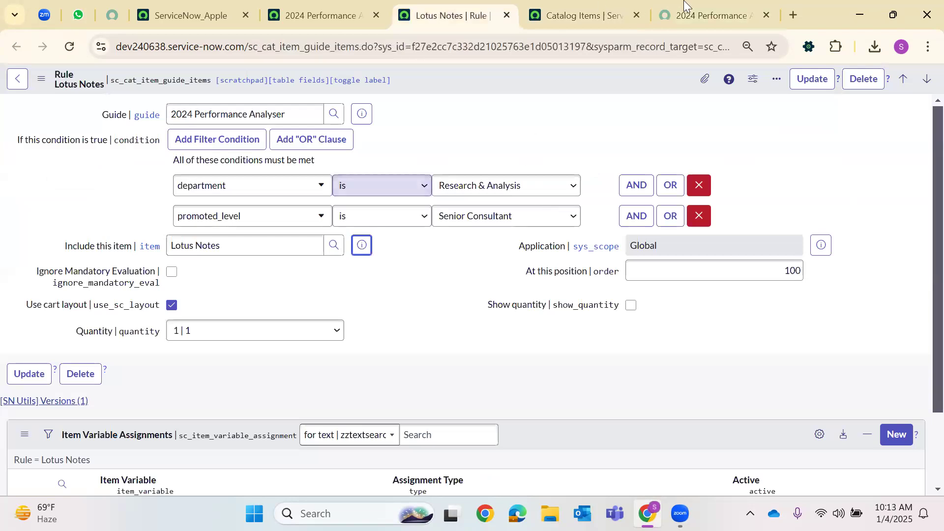
pyautogui.hotkey('ctrl', 'Tab')
pyautogui.hotkey('ctrl', 'Tab')
pyautogui.click(167, 252)
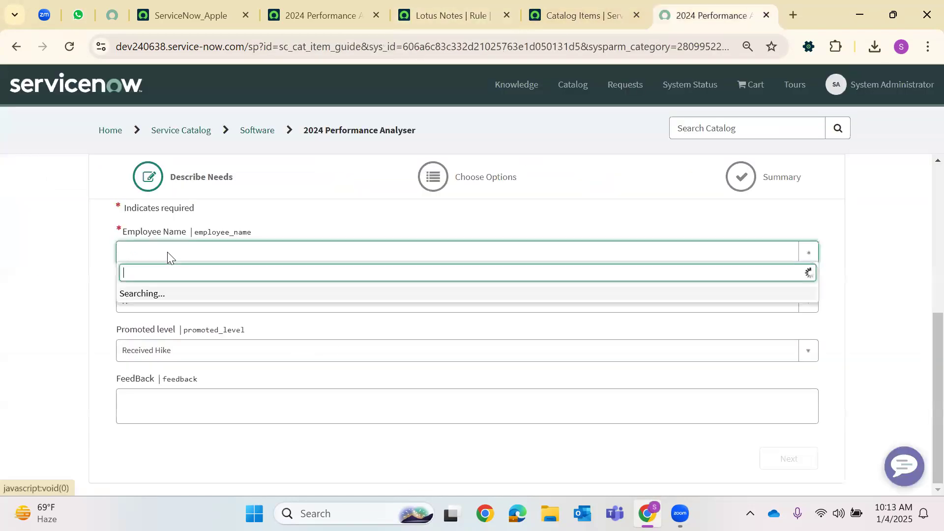
pyautogui.click(148, 370)
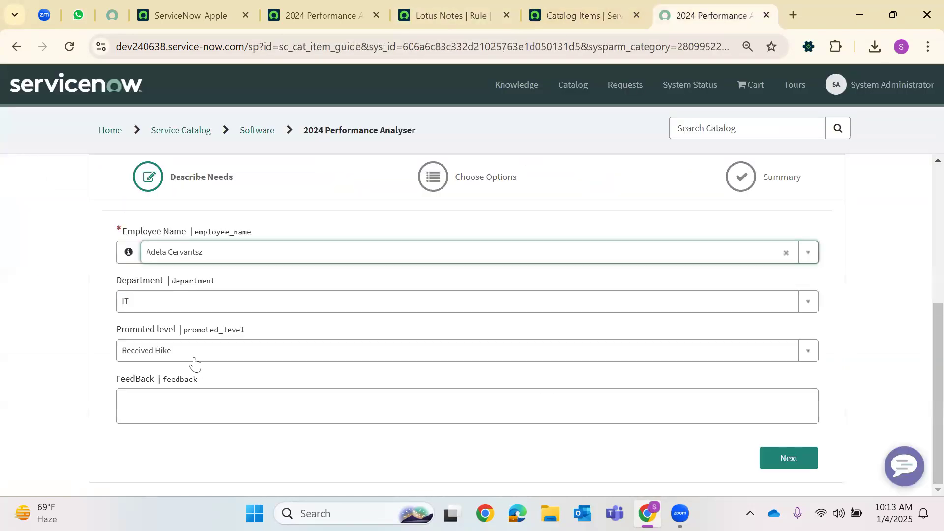
pyautogui.click(169, 304)
pyautogui.click(151, 380)
pyautogui.click(175, 352)
pyautogui.click(267, 416)
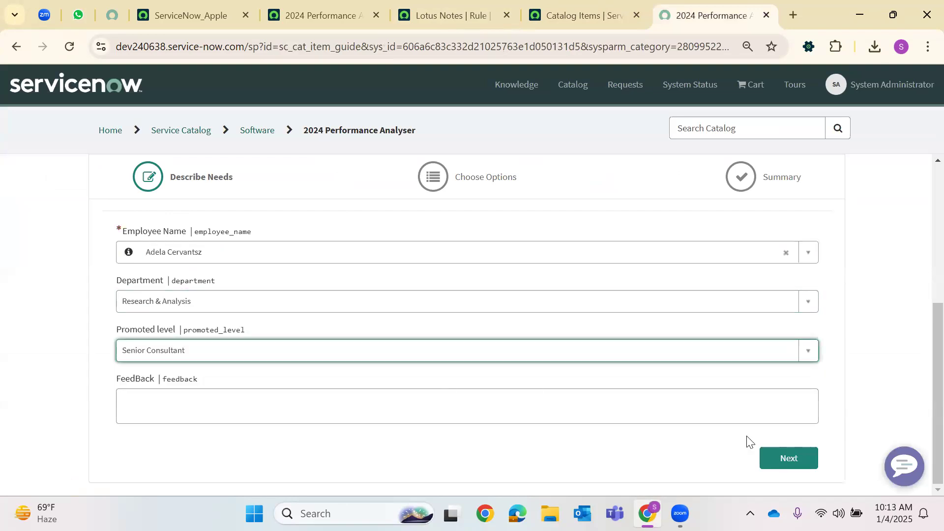
pyautogui.click(784, 466)
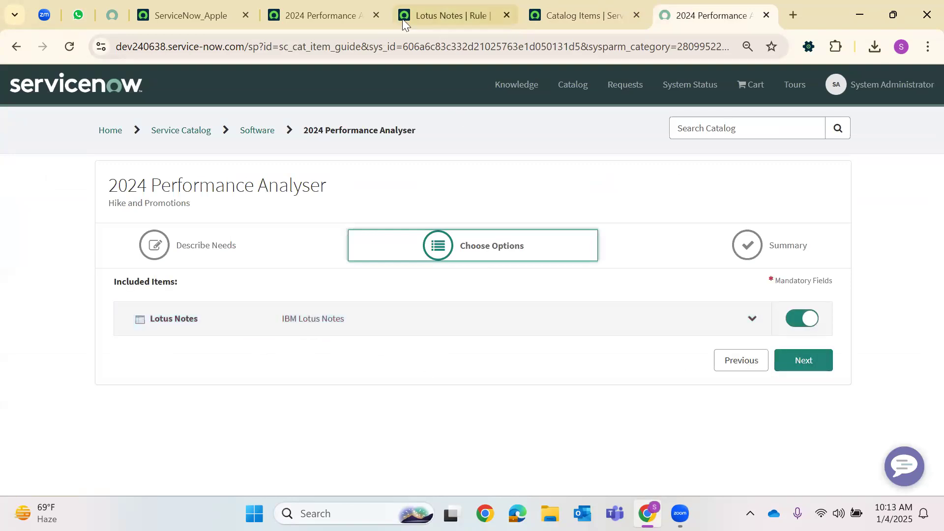
pyautogui.click(354, 15)
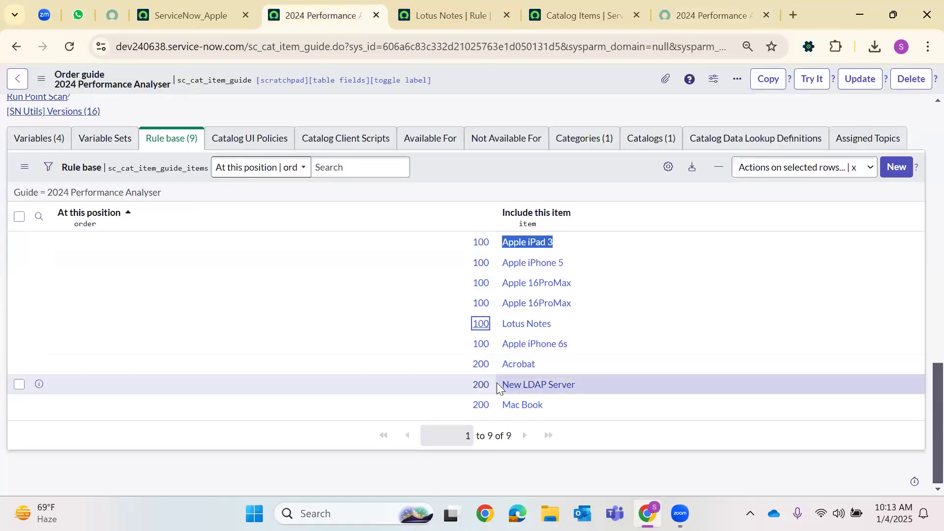
# Open the Apple iPhone 6s and Apple iPad 3 rules in their own tabs and close the Lotus Notes rule
pyautogui.rightClick(484, 349)
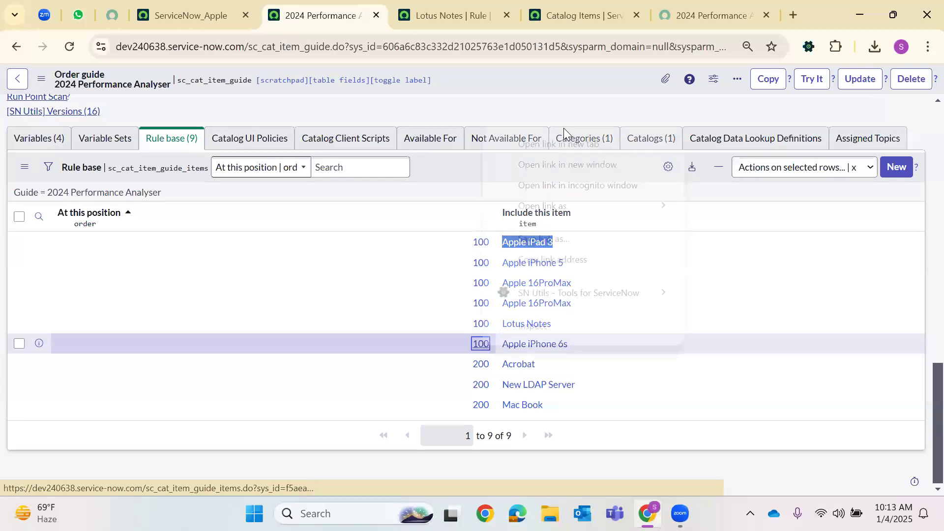
pyautogui.click(541, 143)
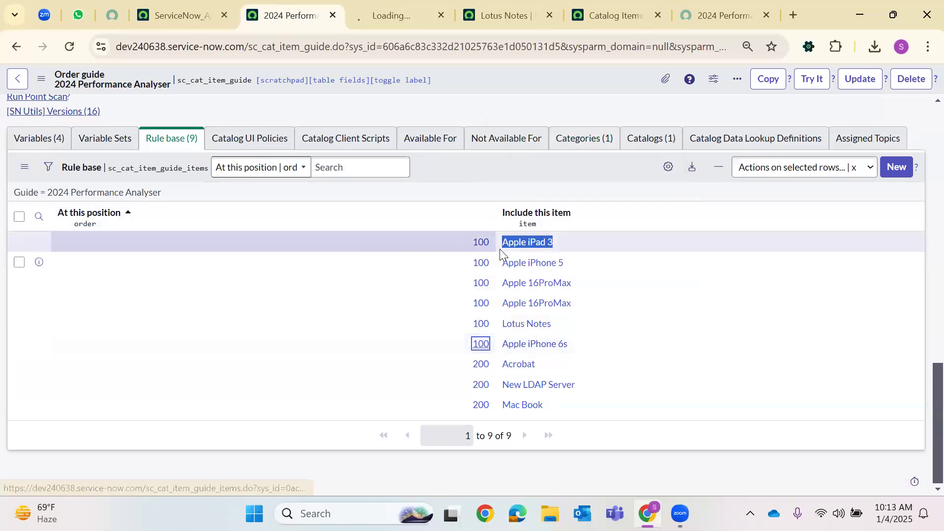
pyautogui.rightClick(481, 243)
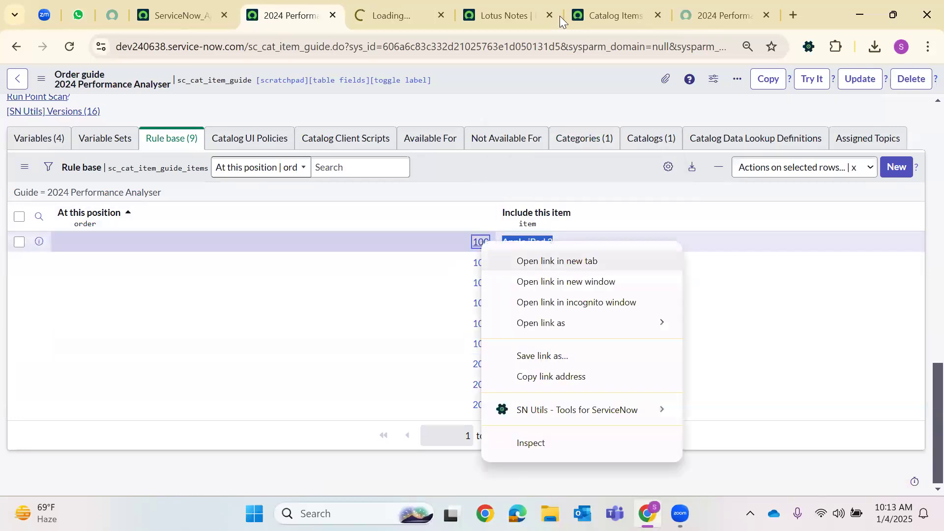
pyautogui.click(546, 261)
pyautogui.click(582, 22)
pyautogui.click(582, 16)
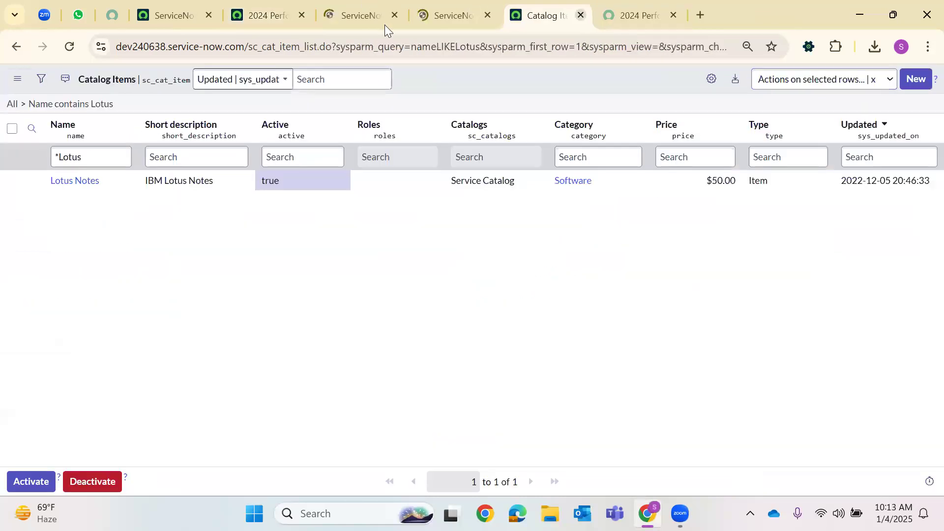
pyautogui.click(385, 19)
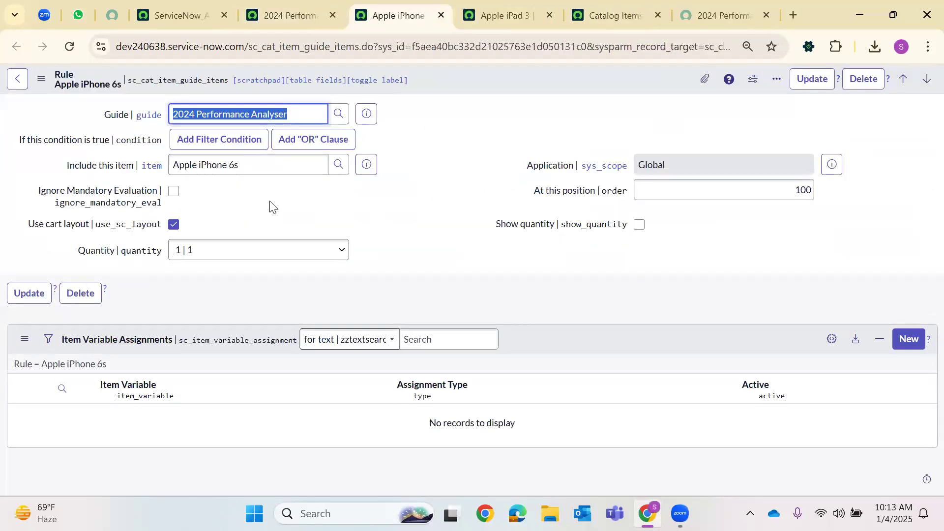
pyautogui.click(519, 14)
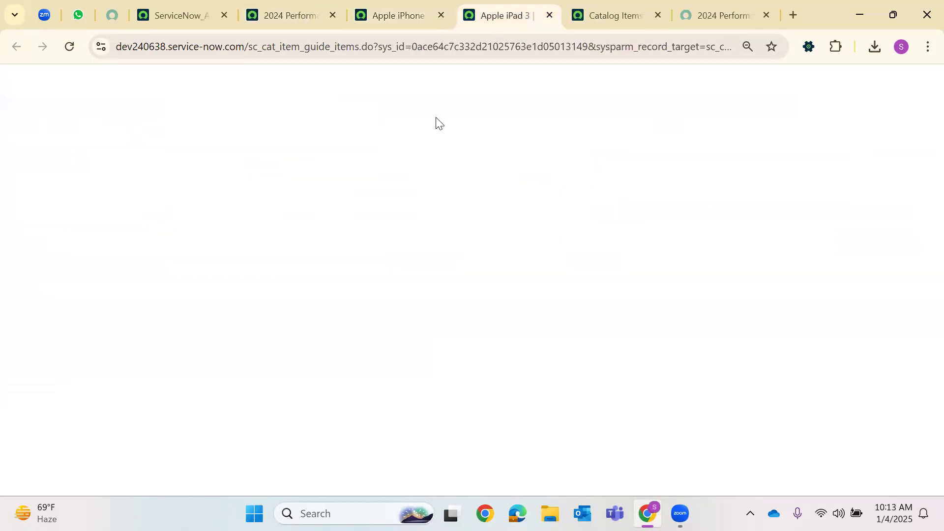
pyautogui.hotkey('ctrl', 'shift', 'Tab')
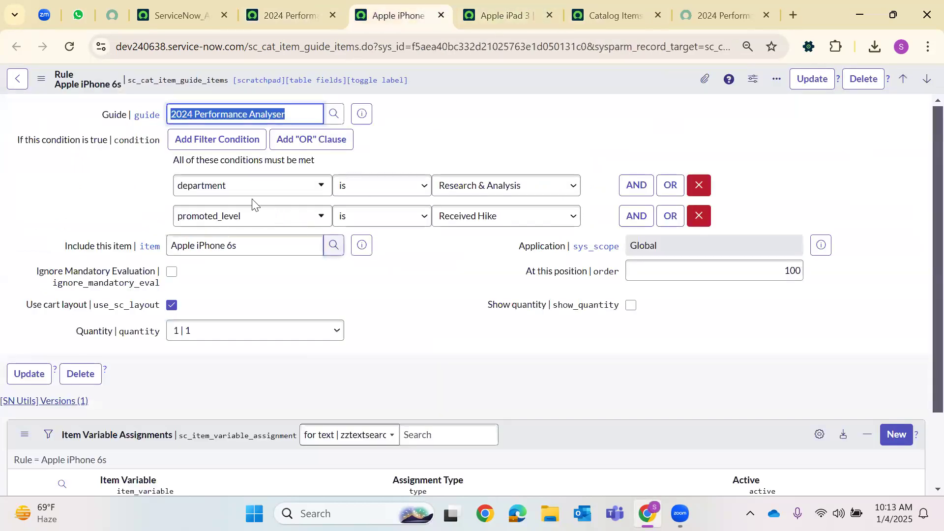
pyautogui.click(665, 8)
# Change the order guide's Promoted level to Received Hike and view the included items
pyautogui.click(717, 15)
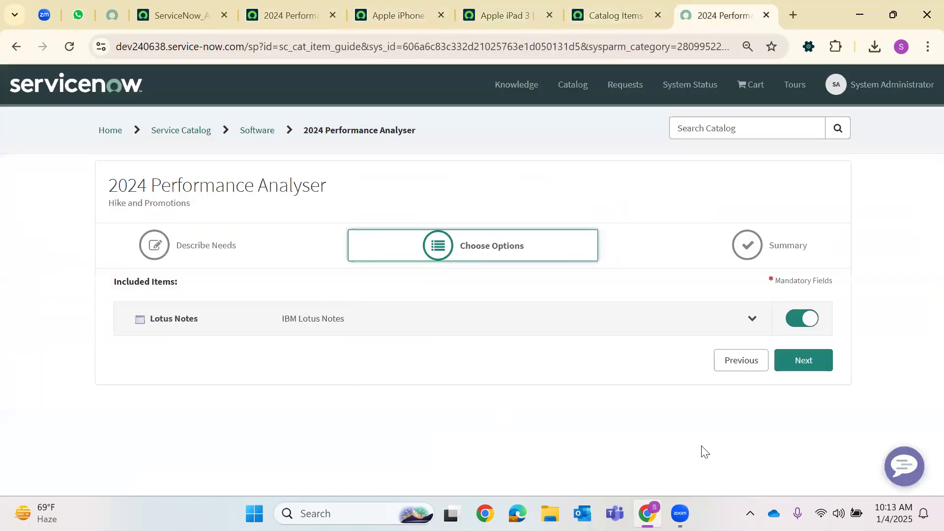
pyautogui.click(734, 364)
pyautogui.scroll(-3, 174, 282)
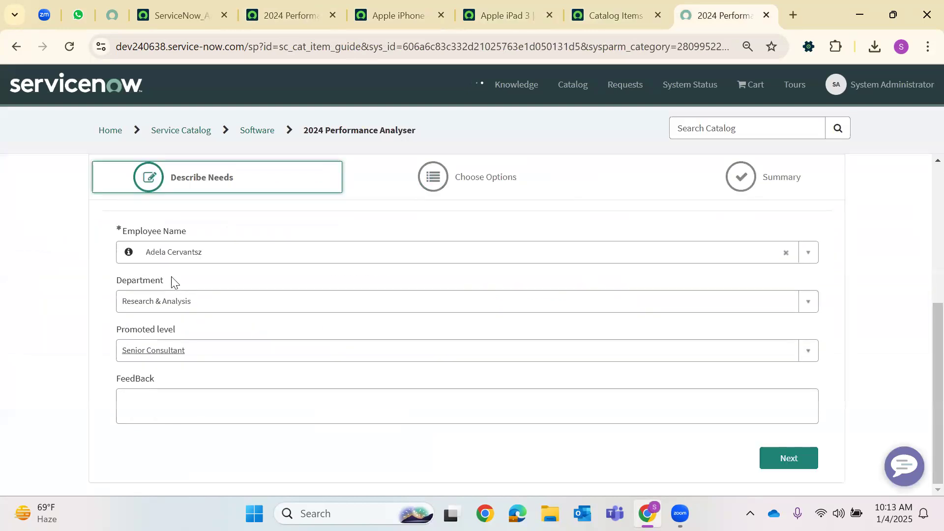
pyautogui.click(190, 352)
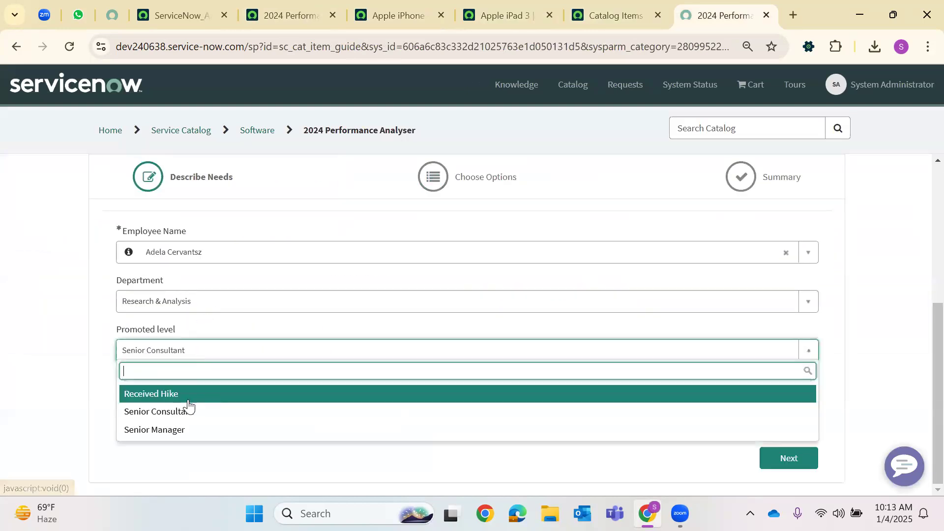
pyautogui.click(264, 399)
pyautogui.click(814, 461)
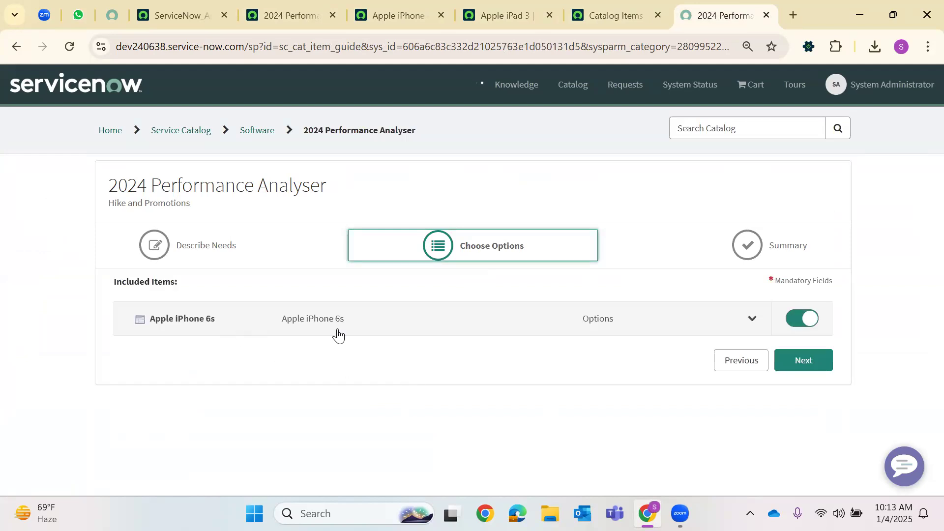
# Check the Apple iPad 3 rule conditions, then rerun the guide with Department Operations
pyautogui.click(497, 15)
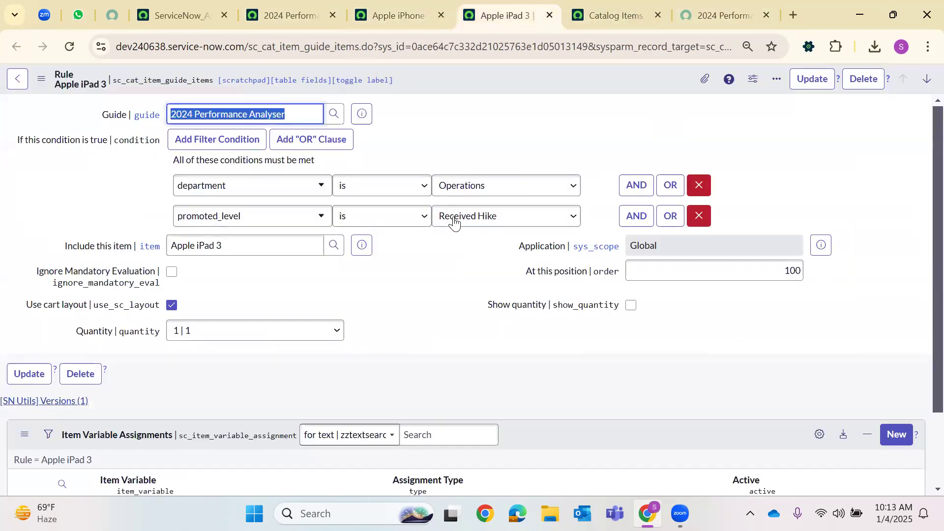
pyautogui.click(721, 15)
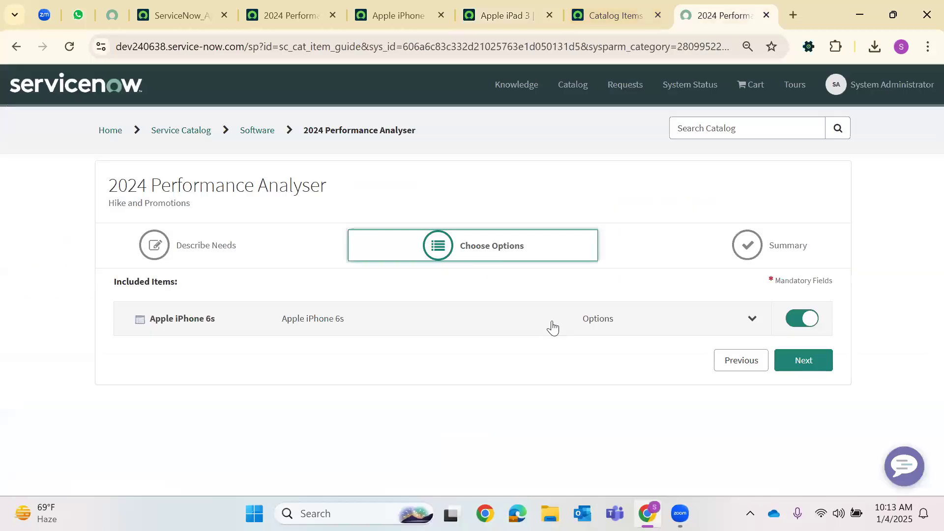
pyautogui.click(740, 361)
pyautogui.scroll(-5, 175, 293)
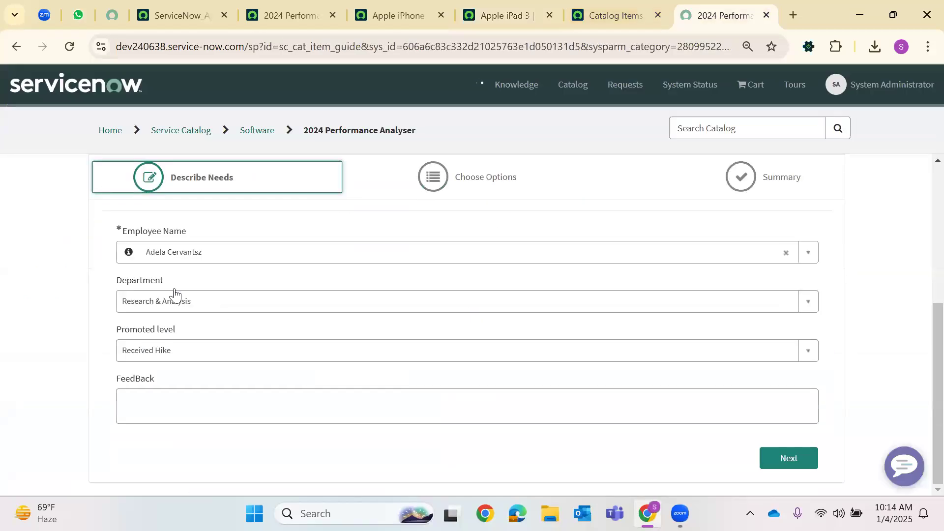
pyautogui.click(208, 307)
pyautogui.click(177, 361)
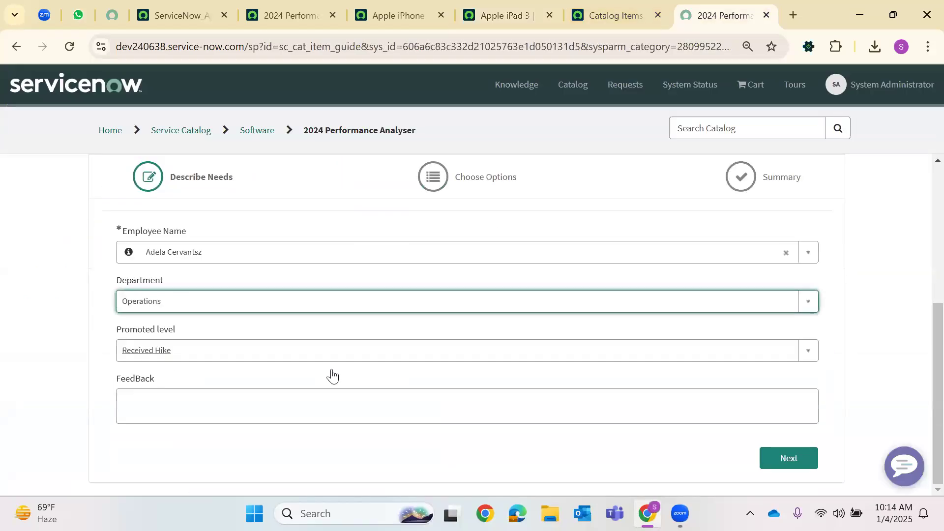
pyautogui.click(801, 459)
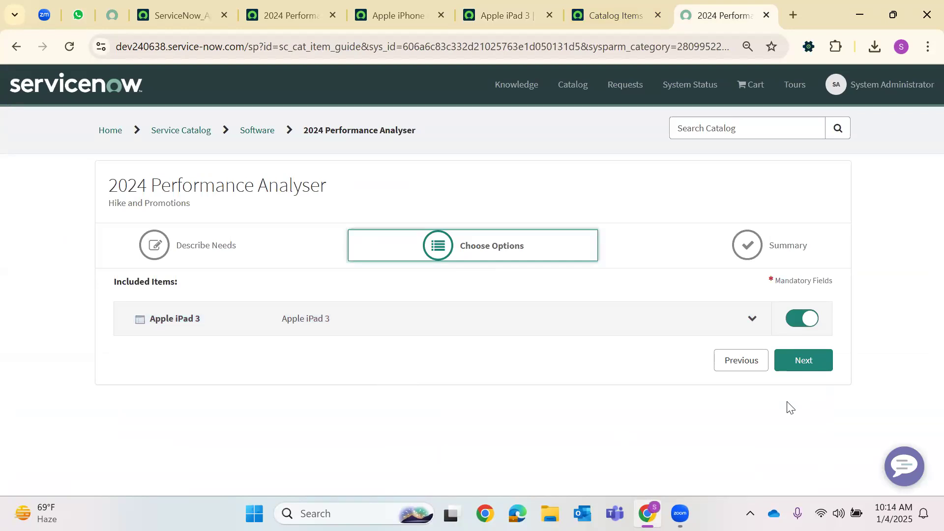
# Rerun the guide with Department IT and Received Hike, showing Apple iPhone 5 and Acrobat
pyautogui.click(738, 369)
pyautogui.scroll(-5, 380, 364)
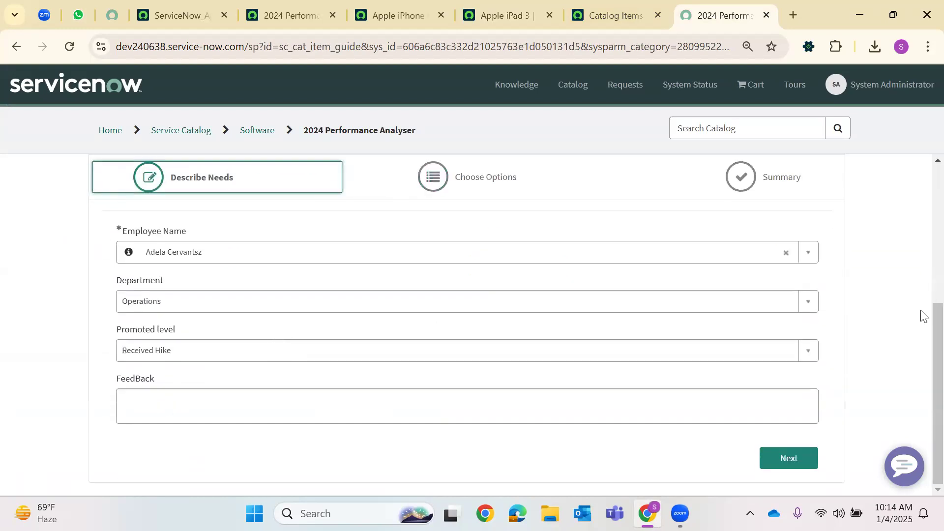
pyautogui.click(177, 304)
pyautogui.click(171, 347)
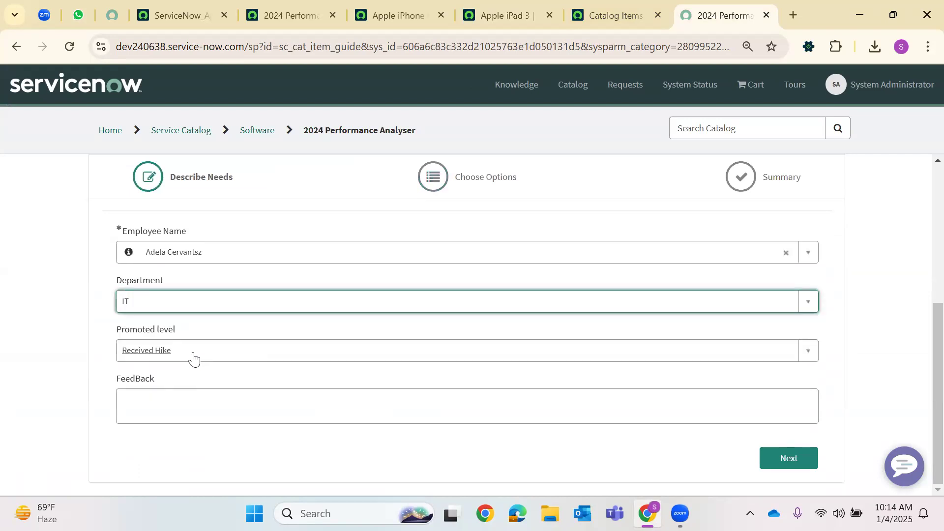
pyautogui.click(193, 355)
pyautogui.click(226, 393)
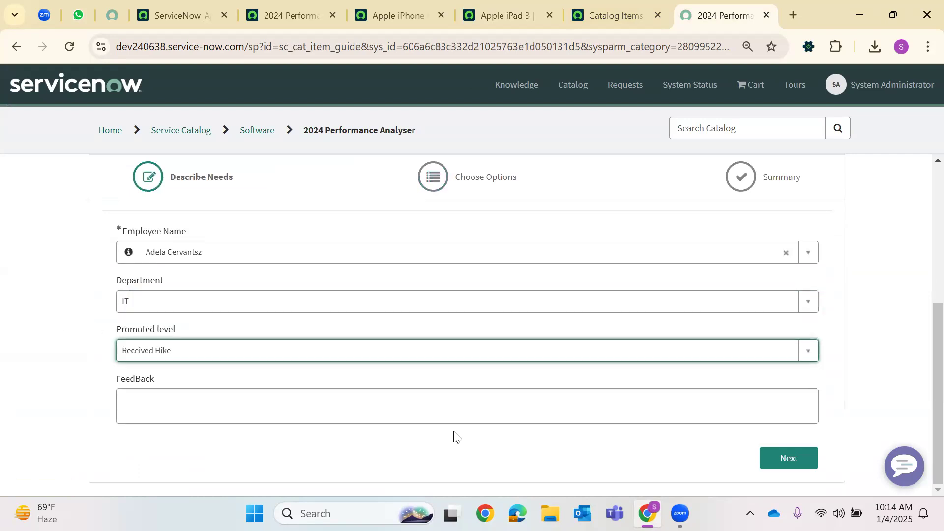
pyautogui.click(768, 456)
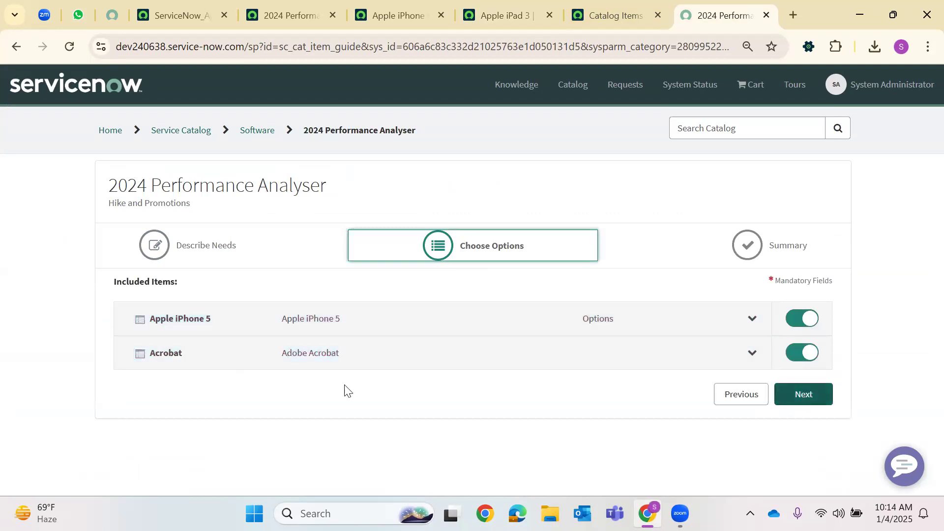
# Order Apple iPhone 5 and Acrobat, filling placeholder delivery information and special instructions, and check out
pyautogui.click(802, 394)
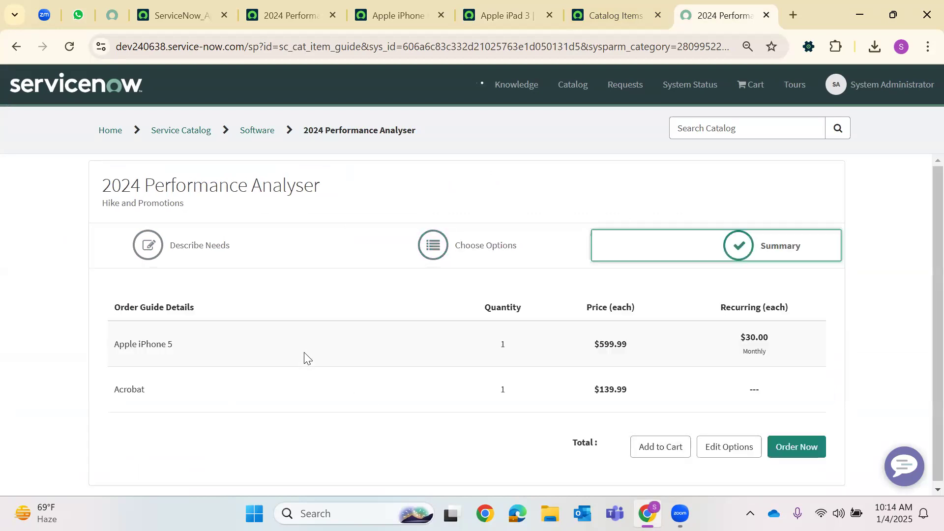
pyautogui.click(795, 447)
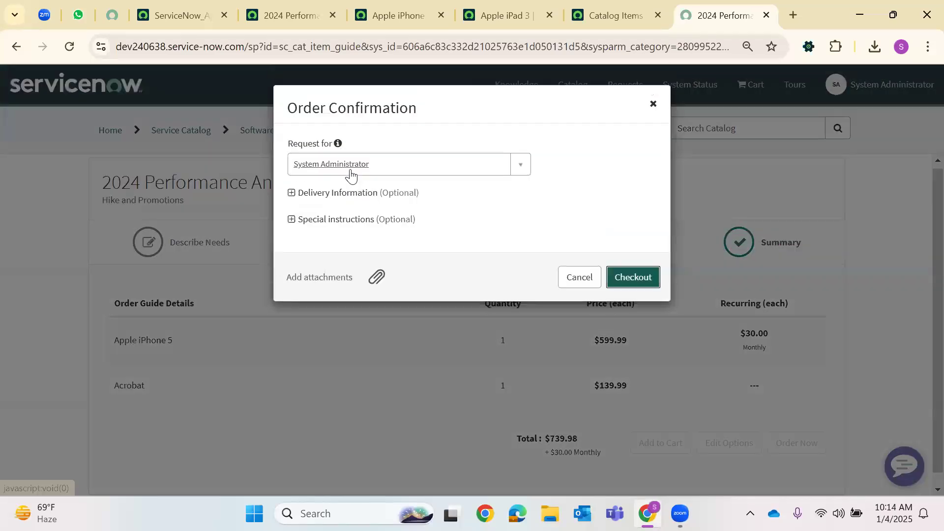
pyautogui.click(291, 193)
pyautogui.write('scdfvbgn')
pyautogui.click(291, 268)
pyautogui.write('cvfbnm')
pyautogui.click(610, 381)
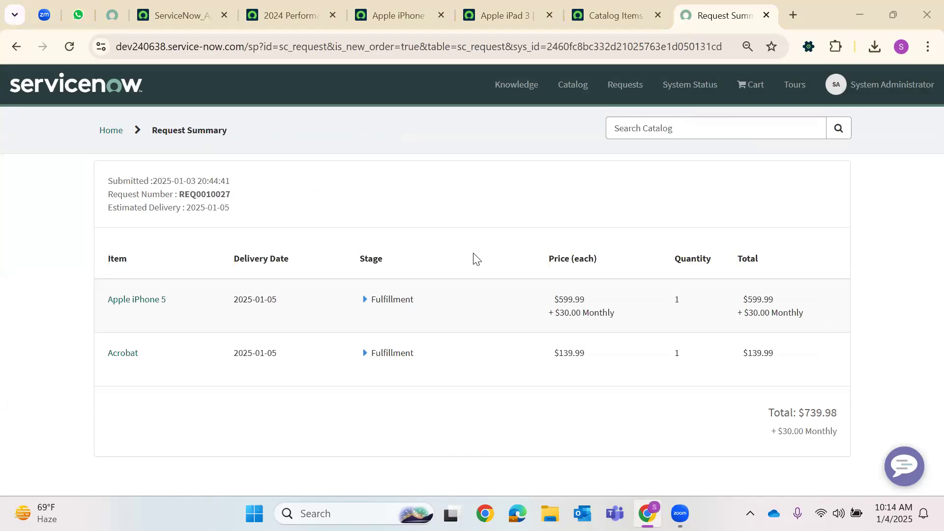
# Close the Apple iPad 3 and Apple iPhone rule tabs and view the submitted request summary
pyautogui.click(511, 15)
pyautogui.click(550, 15)
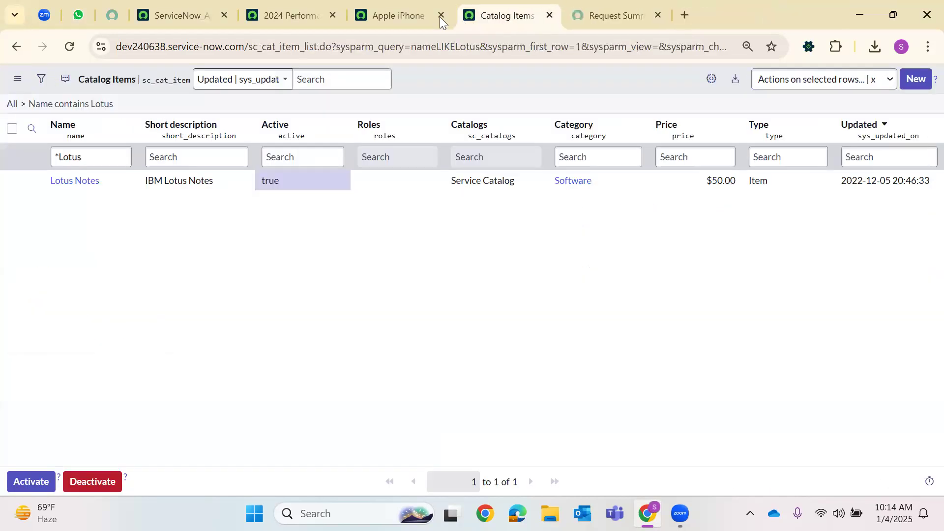
pyautogui.click(441, 15)
pyautogui.click(519, 15)
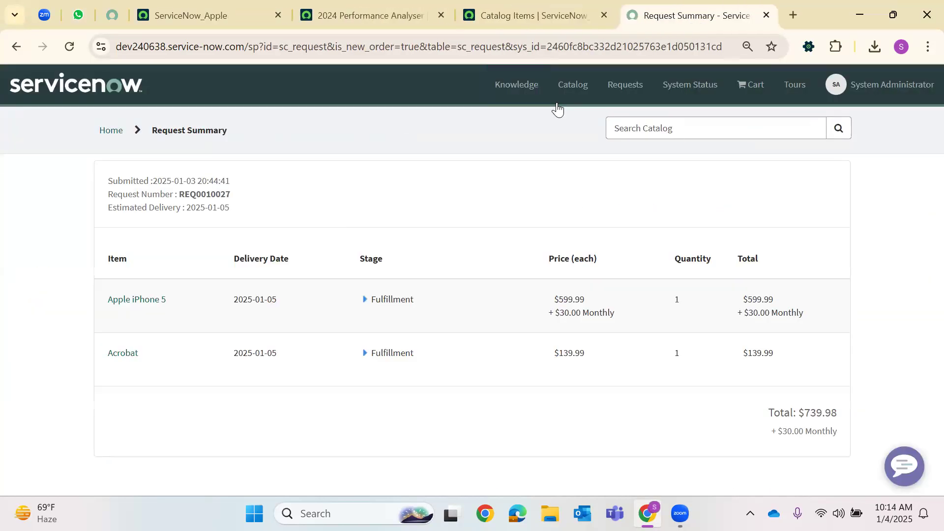